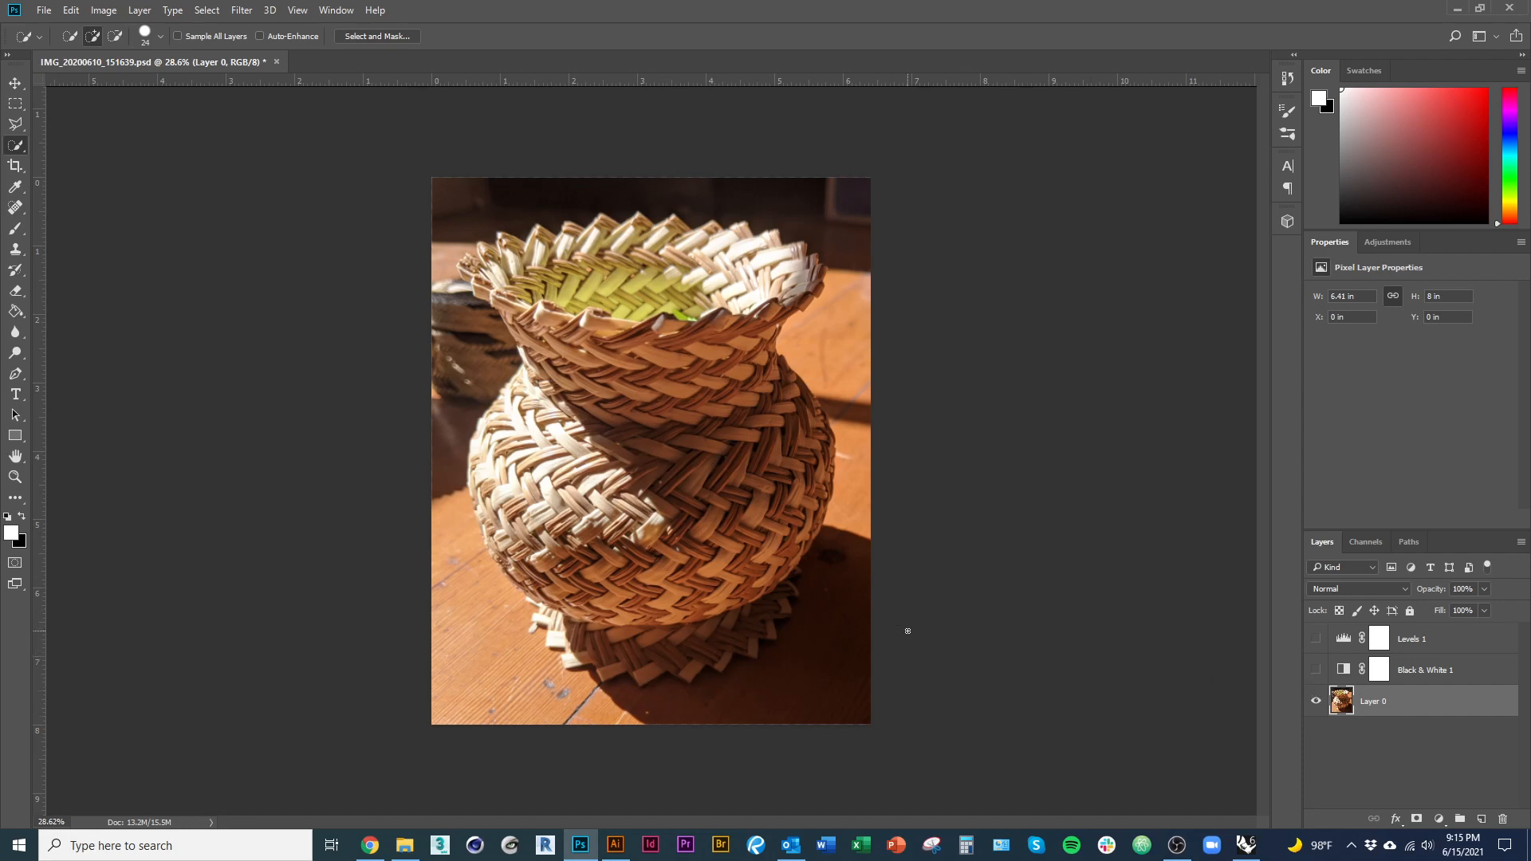
Step: Select the woven vase's body, neck and rim on Layer 0 with the Quick Selection tool, using an enlarged brush
click(15, 151)
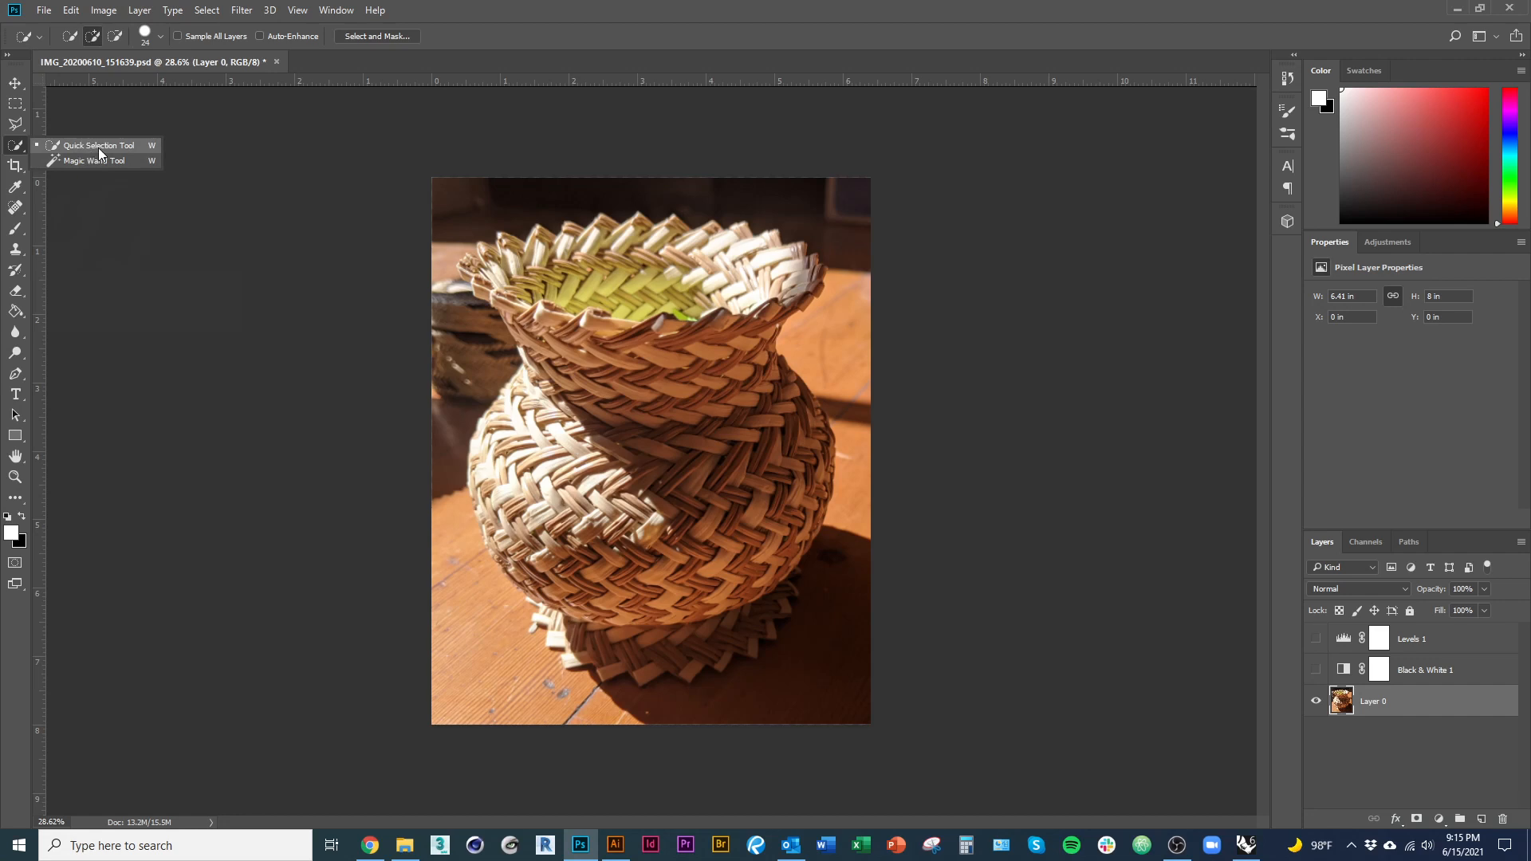
click(98, 147)
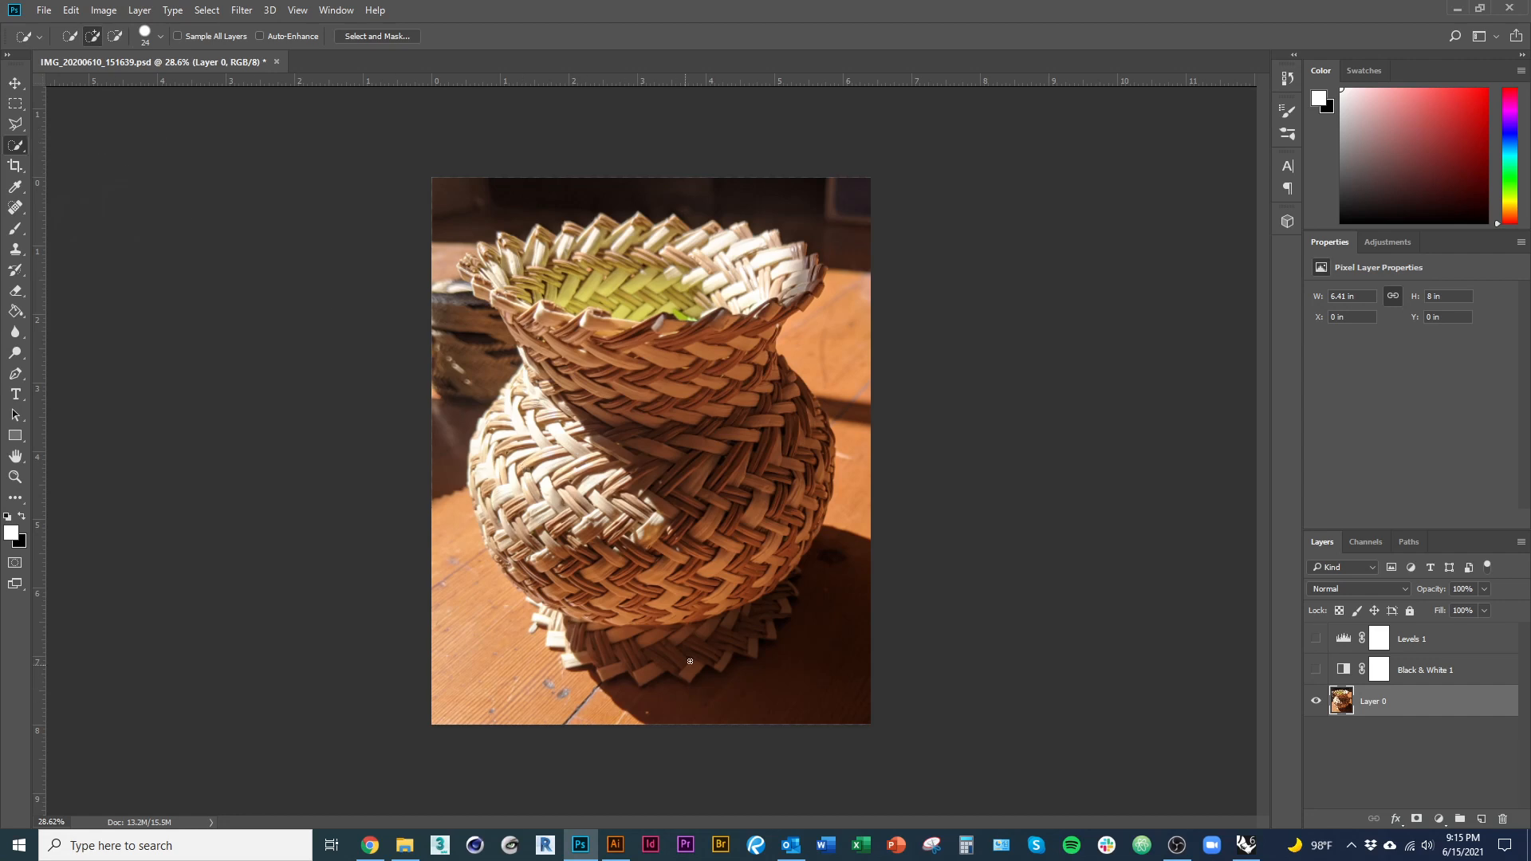
scroll(664, 589, up, 5)
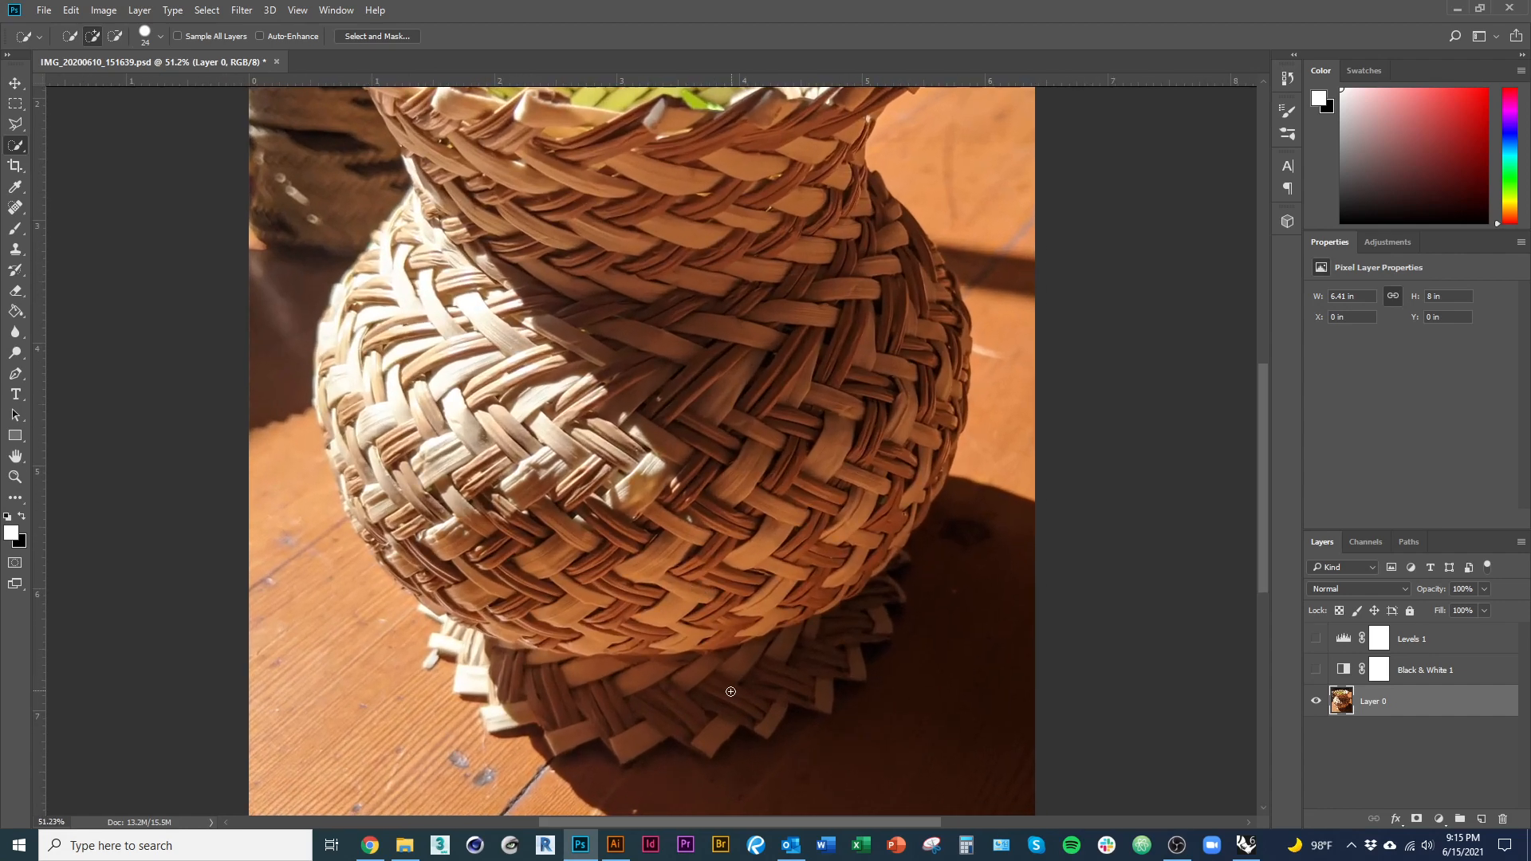
mouse_move(689, 665)
mouse_down()
mouse_move(587, 636)
mouse_move(555, 569)
mouse_move(429, 460)
mouse_move(437, 542)
mouse_move(451, 551)
mouse_move(389, 459)
mouse_move(378, 357)
mouse_move(366, 393)
mouse_move(486, 242)
mouse_move(457, 250)
mouse_move(524, 248)
mouse_move(521, 226)
mouse_move(574, 529)
mouse_up()
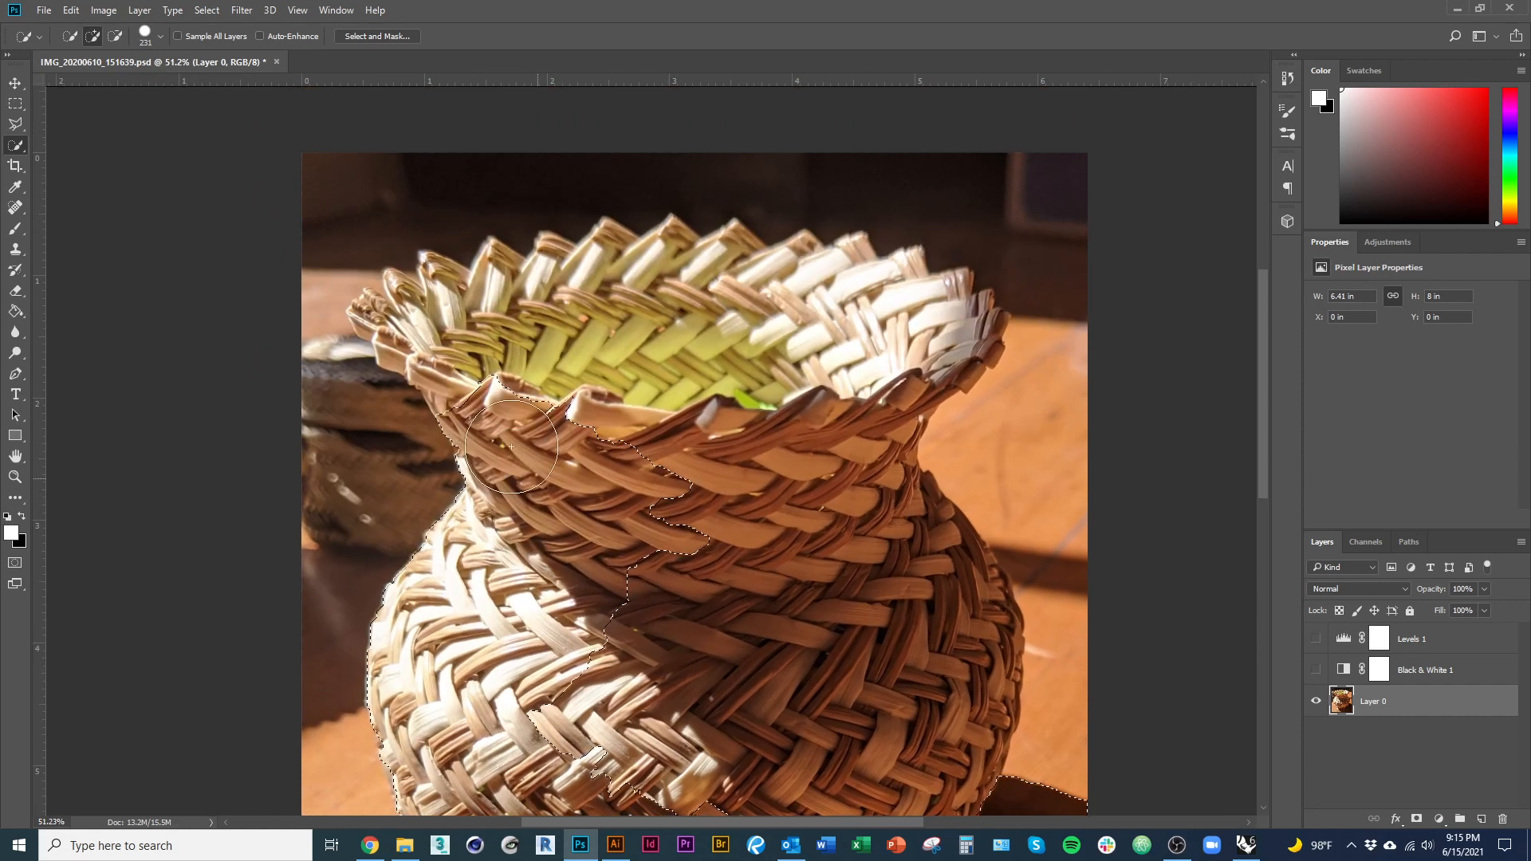
mouse_move(512, 439)
mouse_down()
mouse_move(433, 320)
mouse_move(417, 322)
mouse_move(593, 337)
mouse_move(828, 313)
mouse_move(934, 352)
mouse_move(903, 358)
mouse_move(850, 561)
mouse_up()
drag(850, 636, 693, 170)
mouse_move(831, 327)
mouse_down()
mouse_move(899, 352)
mouse_move(878, 455)
mouse_move(830, 533)
mouse_move(591, 677)
mouse_move(513, 661)
mouse_up()
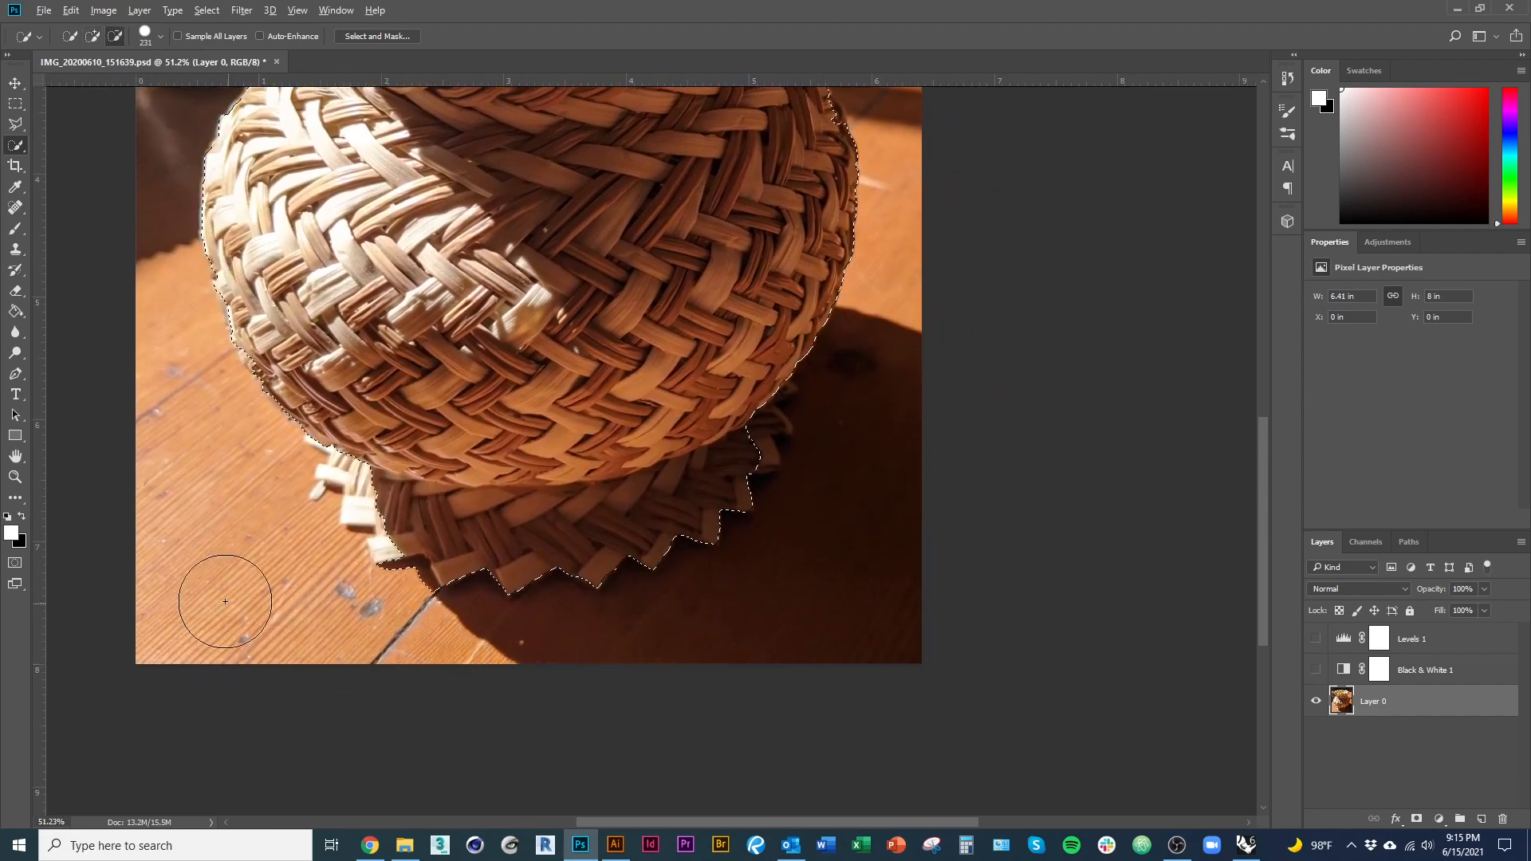
Step: Add the left tips of the vase's base to the selection and subtract the background patch left of the rim
drag(409, 514, 381, 456)
scroll(419, 494, up, 5)
scroll(419, 494, left, 1)
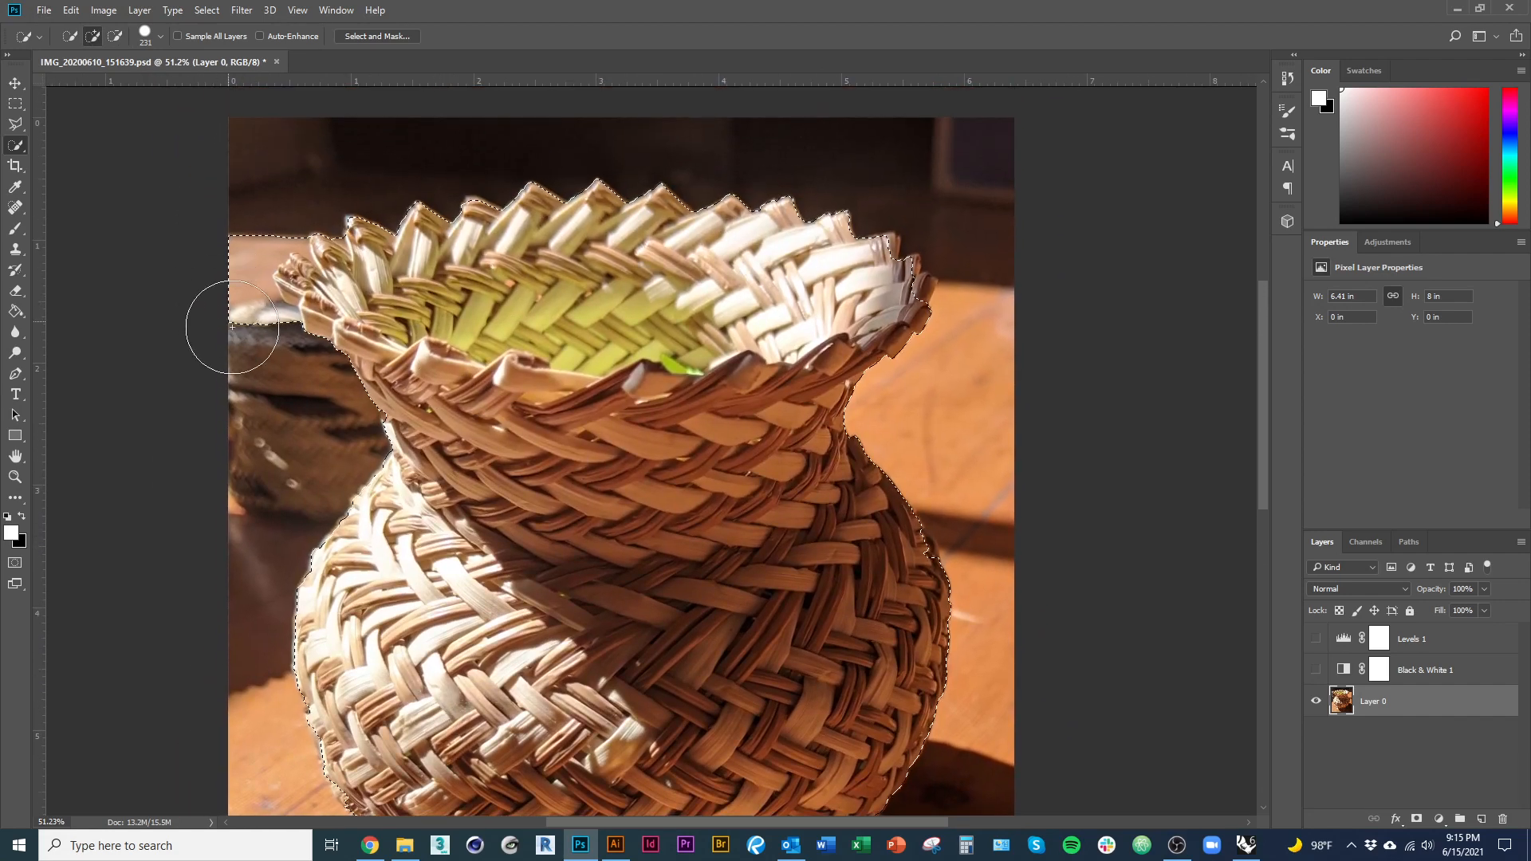
drag(232, 330, 243, 237)
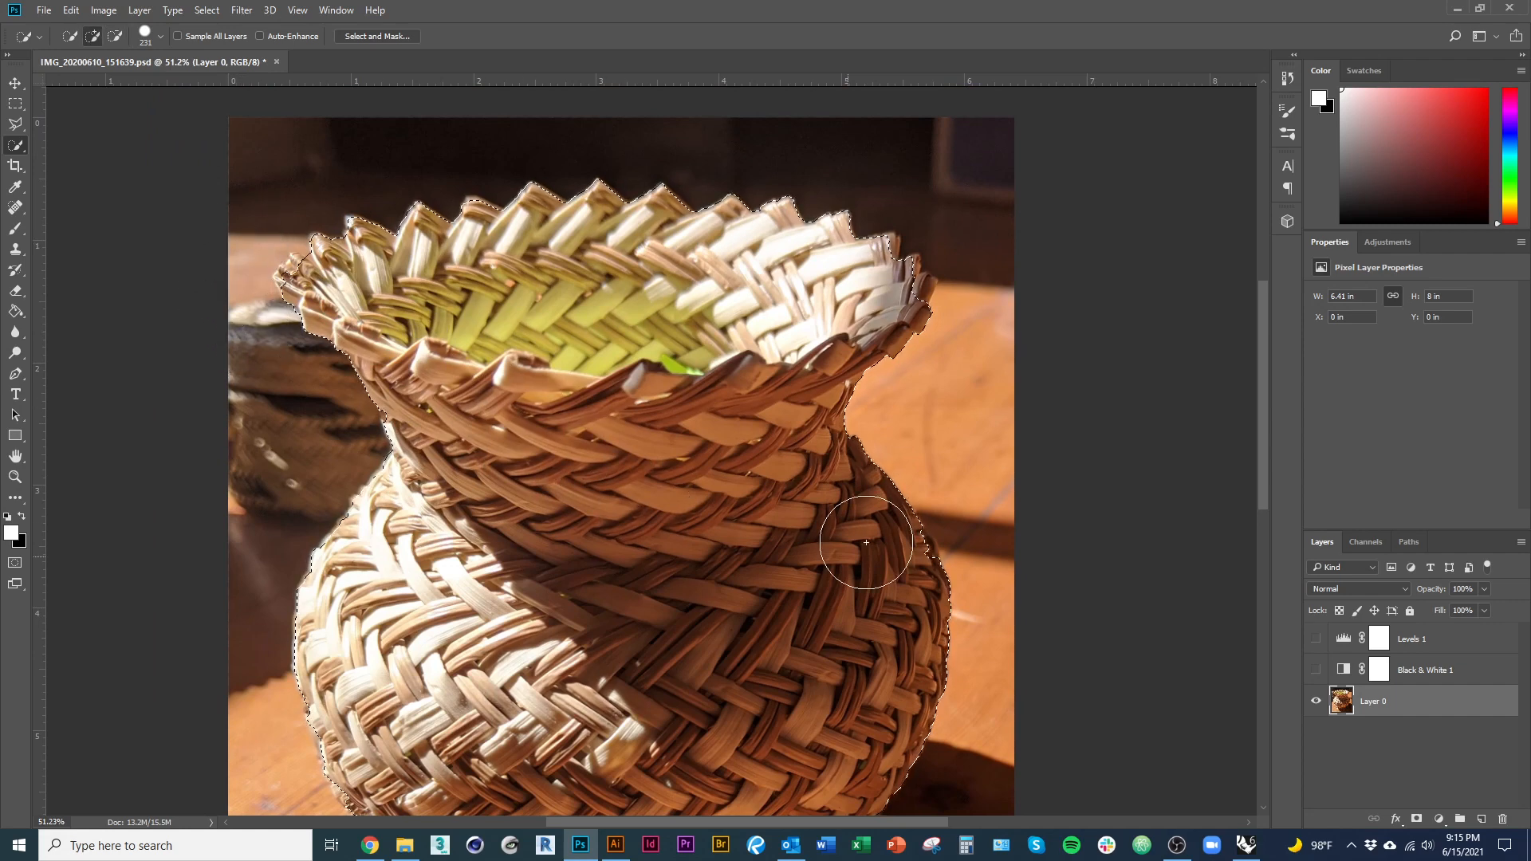
Step: Extend the selection over the shadowed weave on the right side of the vase's base, adjusting the brush size
drag(726, 579, 594, 220)
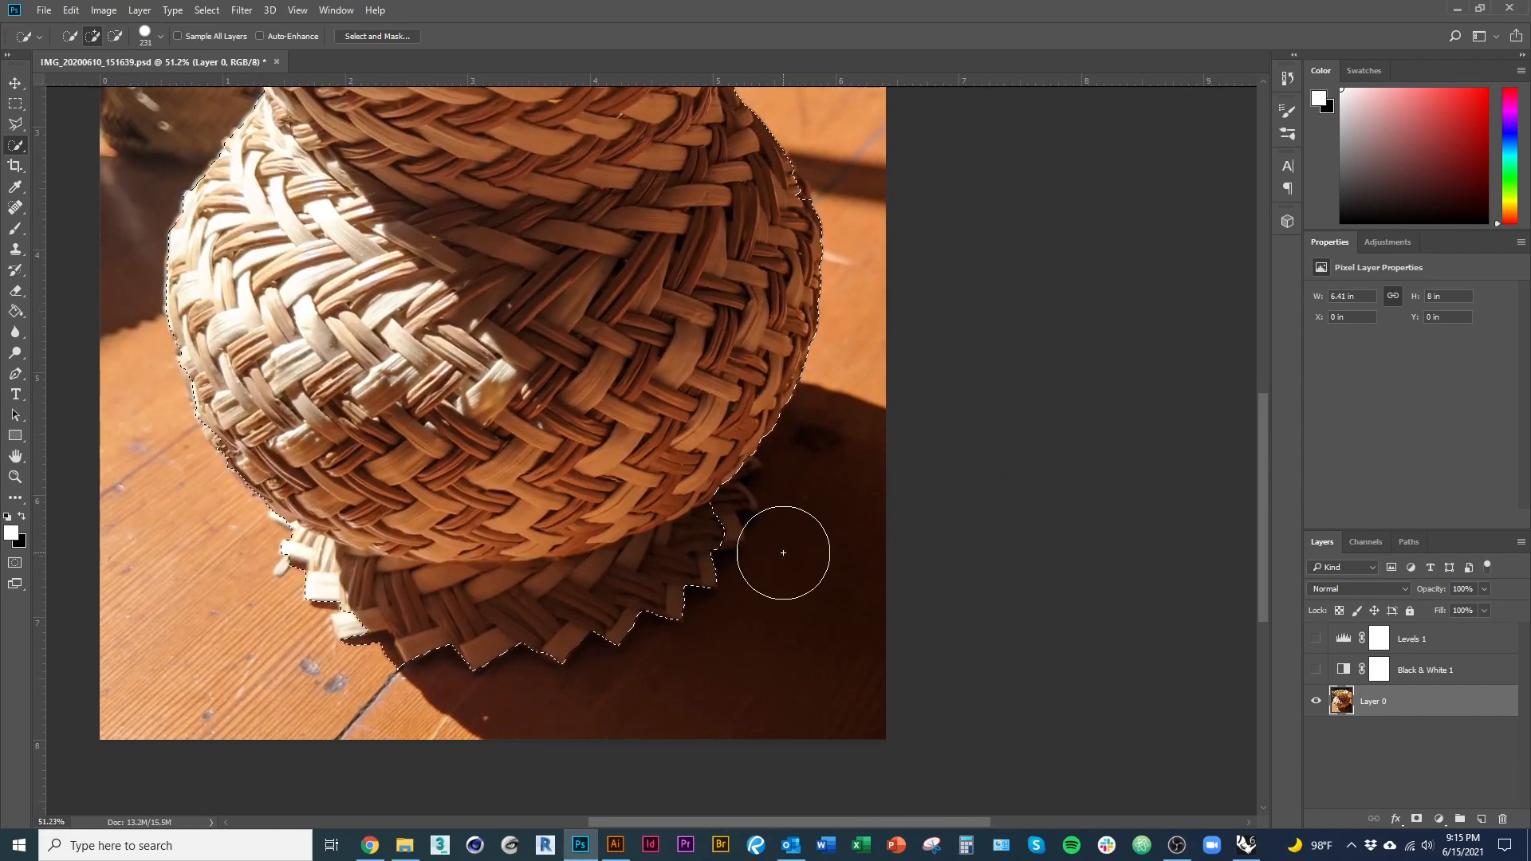
scroll(706, 506, up, 2)
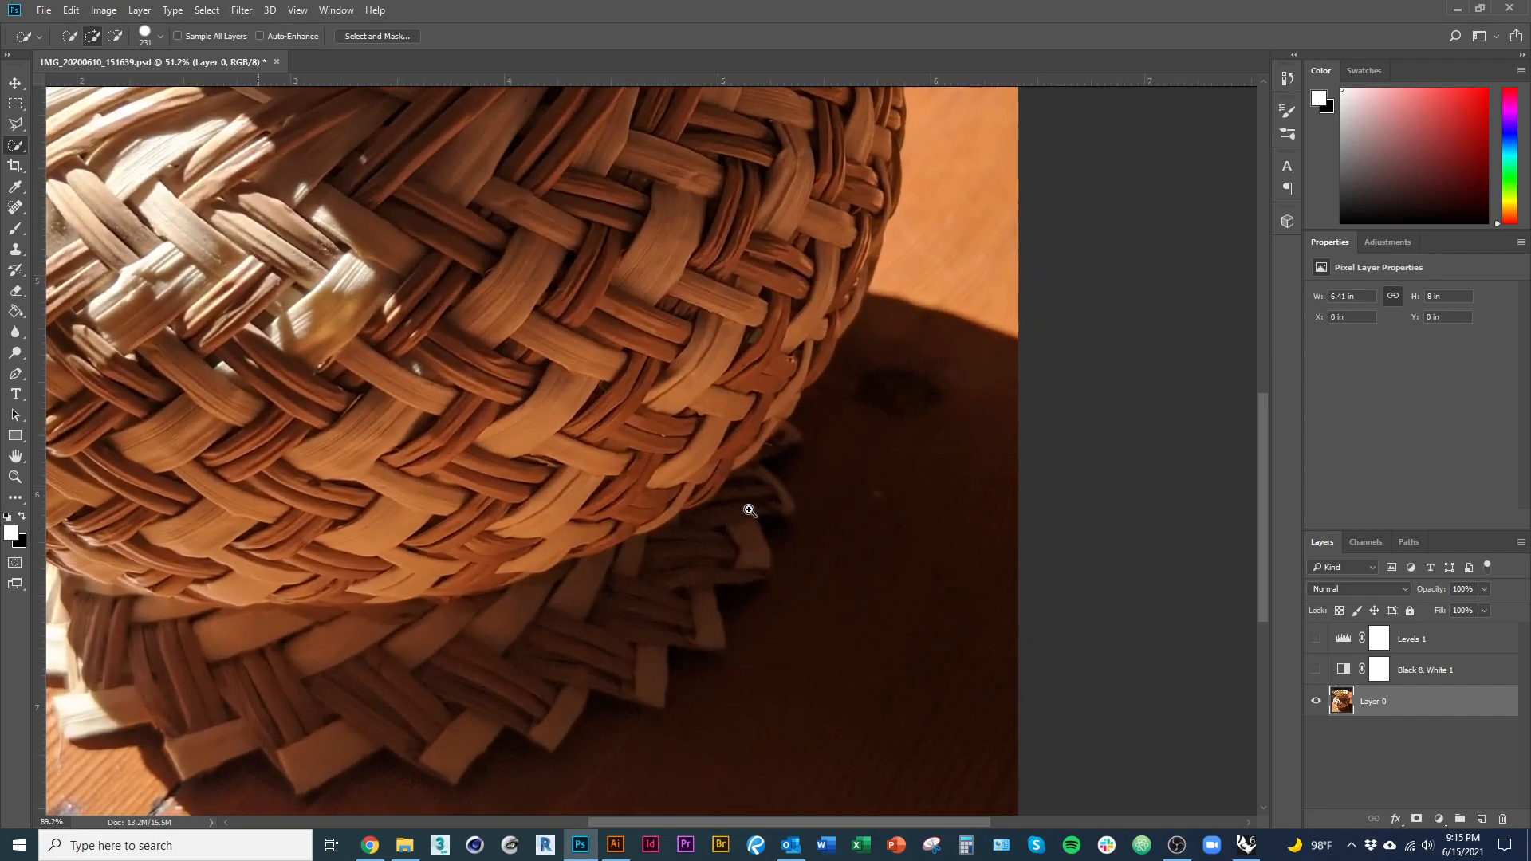
key(alt)
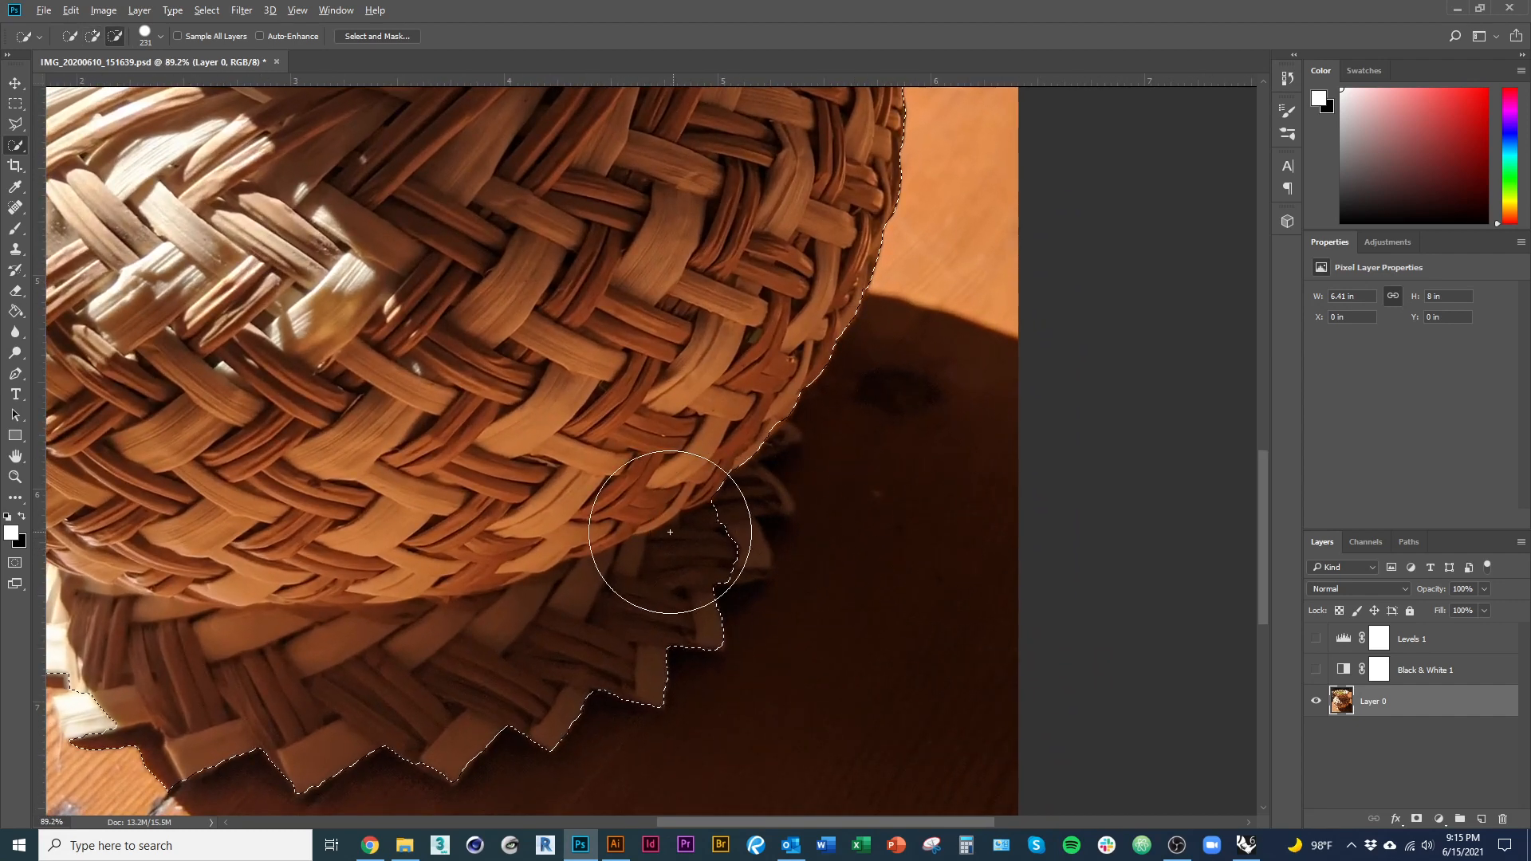
key(alt)
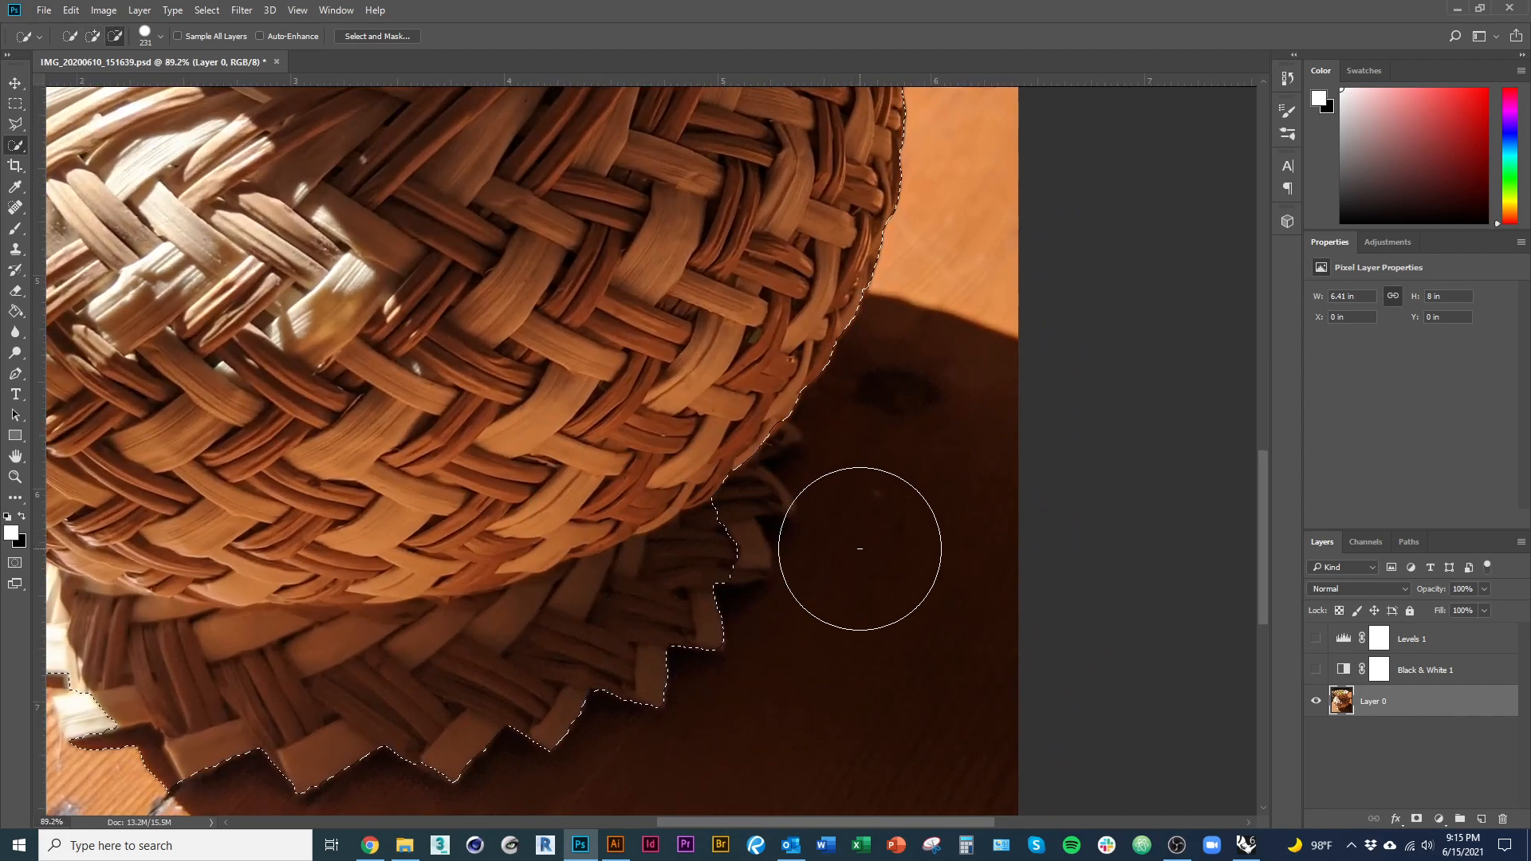
drag(822, 555, 777, 555)
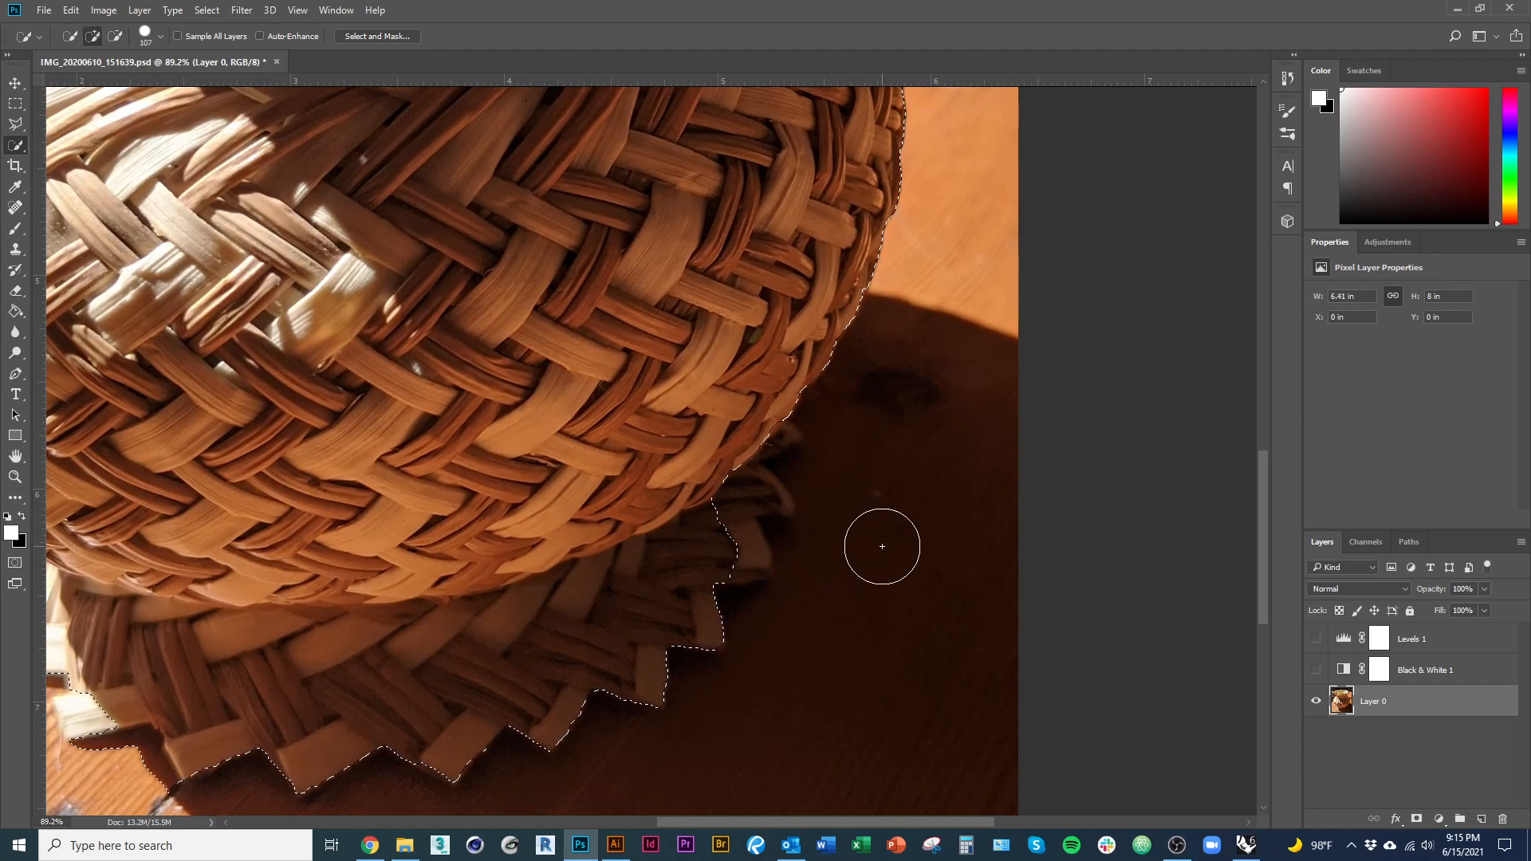
key(alt)
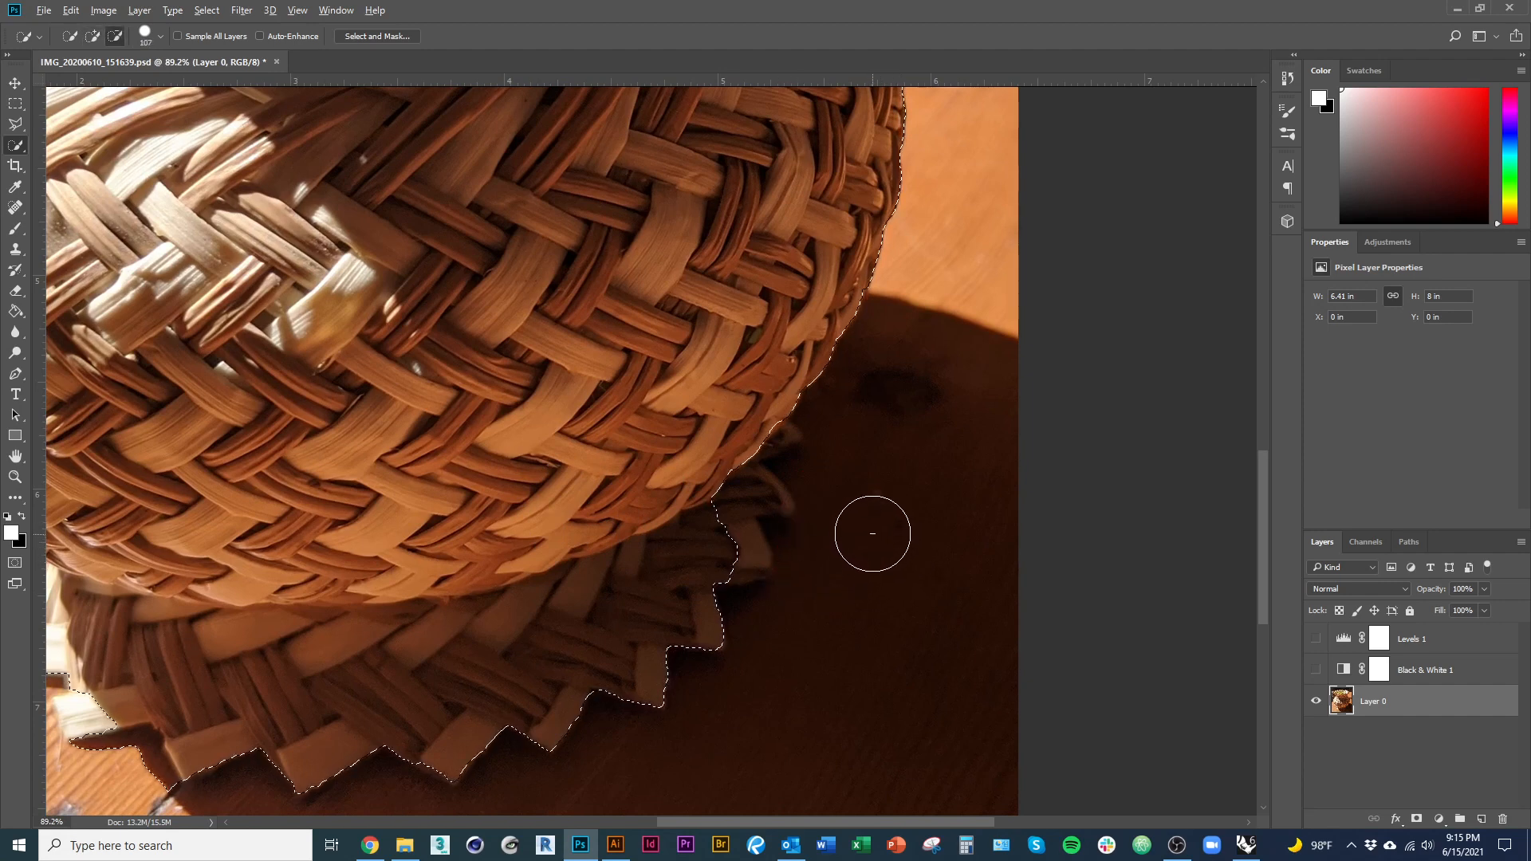
mouse_move(873, 509)
mouse_down()
mouse_move(858, 508)
mouse_move(978, 526)
mouse_move(899, 524)
mouse_up()
mouse_move(909, 620)
mouse_down()
mouse_move(871, 413)
mouse_move(891, 525)
mouse_up()
drag(897, 579, 893, 592)
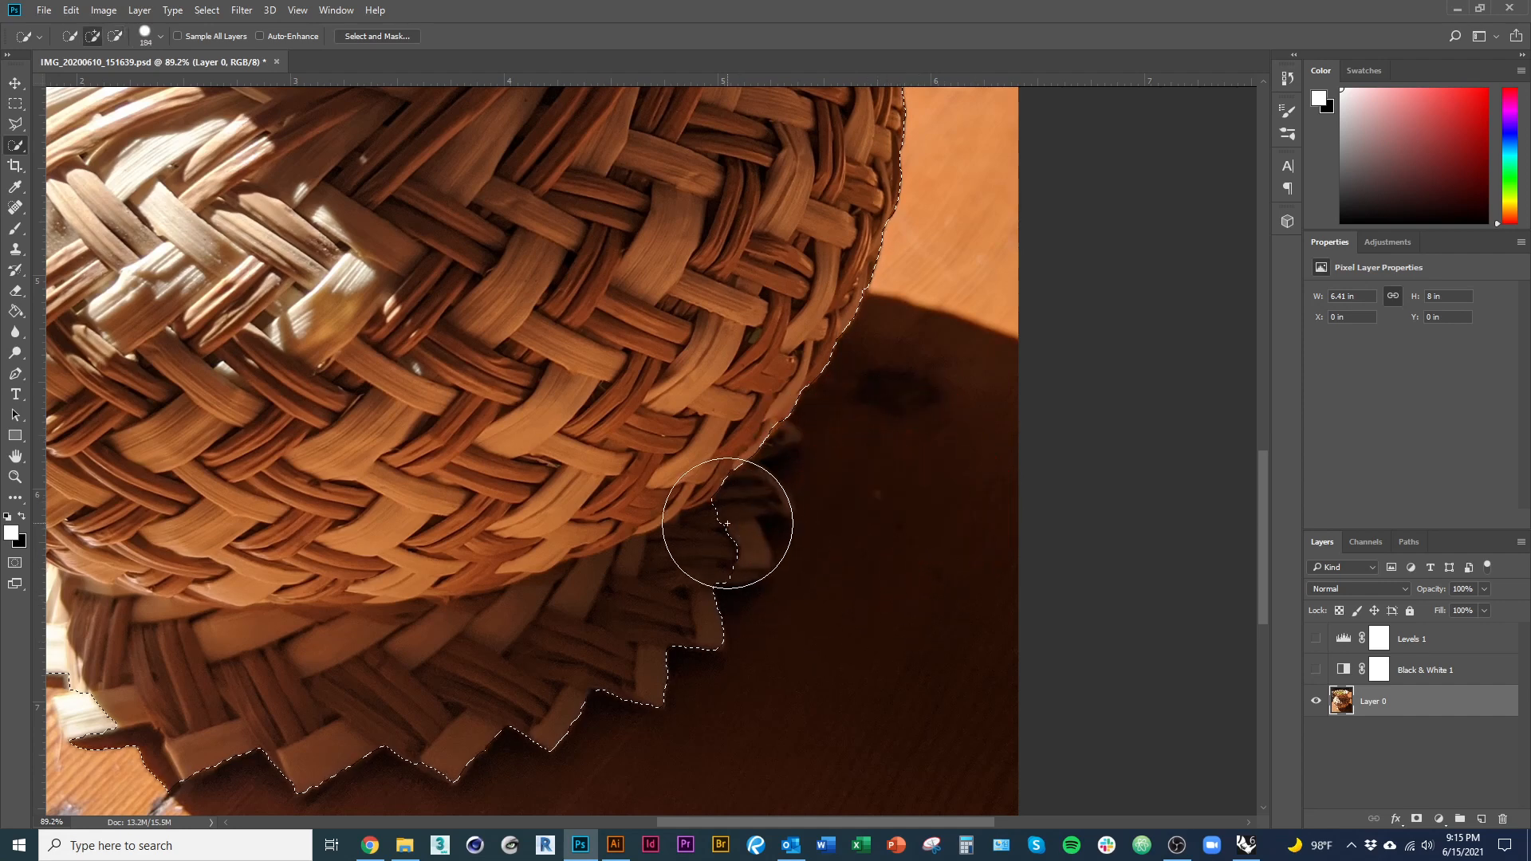
mouse_move(711, 526)
mouse_down()
mouse_move(748, 595)
mouse_move(741, 571)
mouse_move(666, 612)
mouse_move(690, 548)
mouse_move(722, 537)
mouse_move(739, 493)
mouse_move(750, 529)
mouse_move(688, 493)
mouse_move(782, 546)
mouse_move(859, 519)
mouse_up()
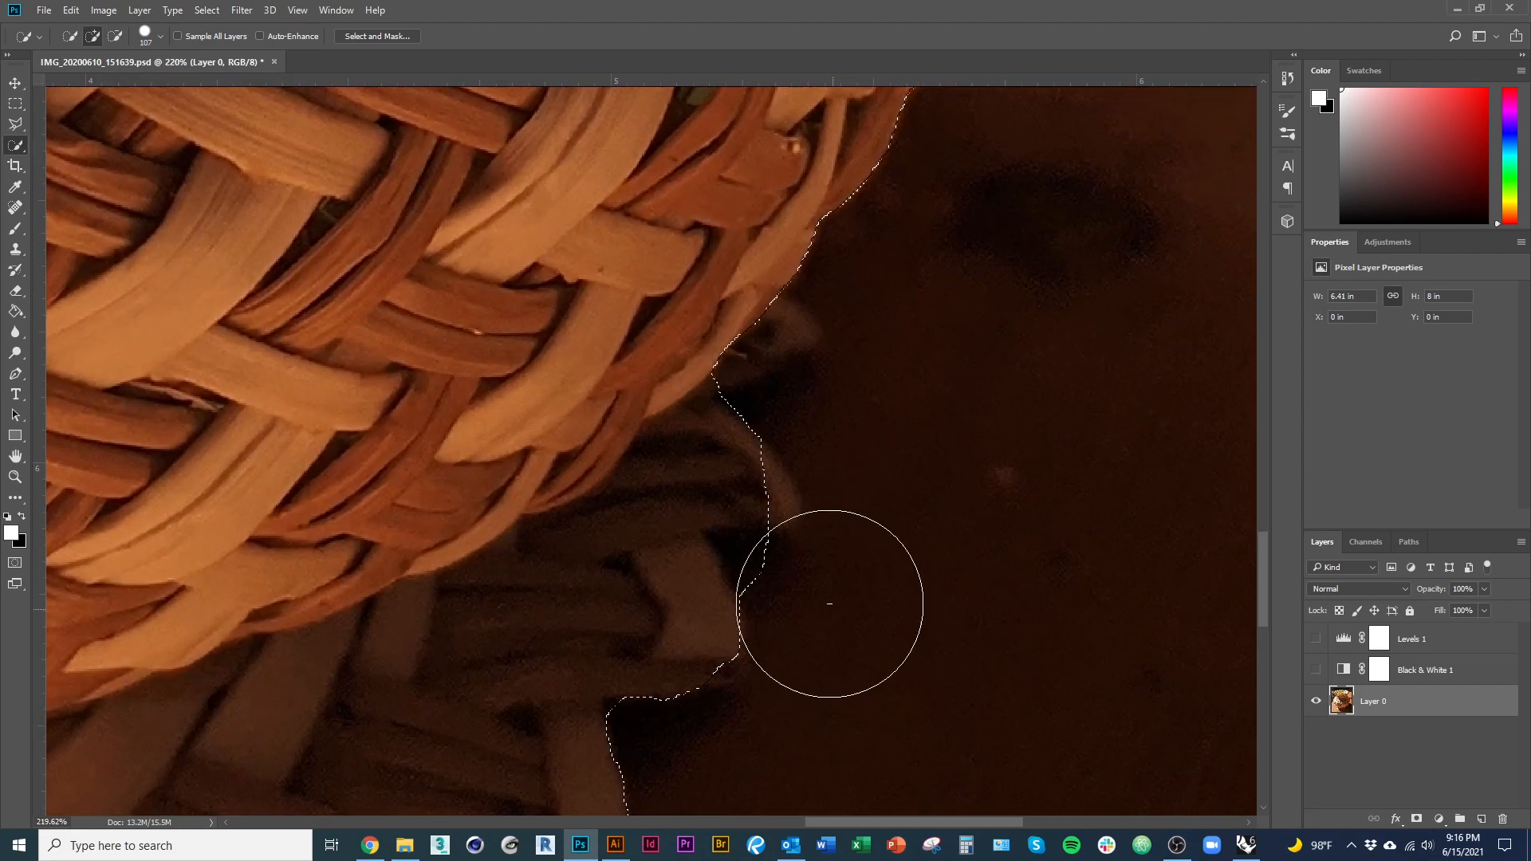
Step: Refine the selection around the dark right-hand base tips with a smaller brush, adding the upper tip and subtracting shadowed background
mouse_move(825, 599)
mouse_down()
mouse_move(773, 599)
mouse_move(772, 574)
mouse_up()
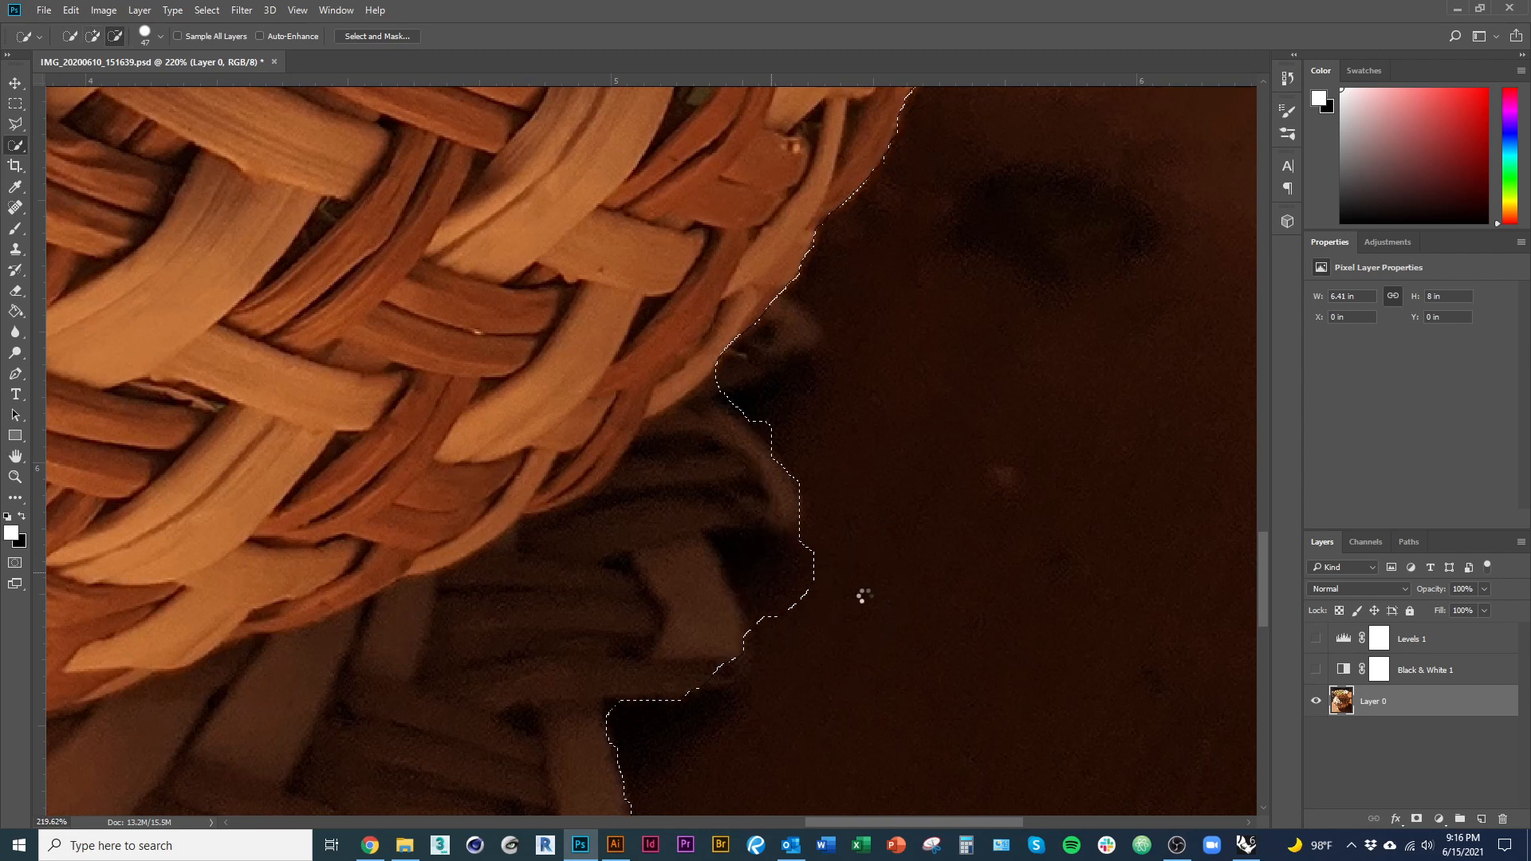
alt+click(795, 587)
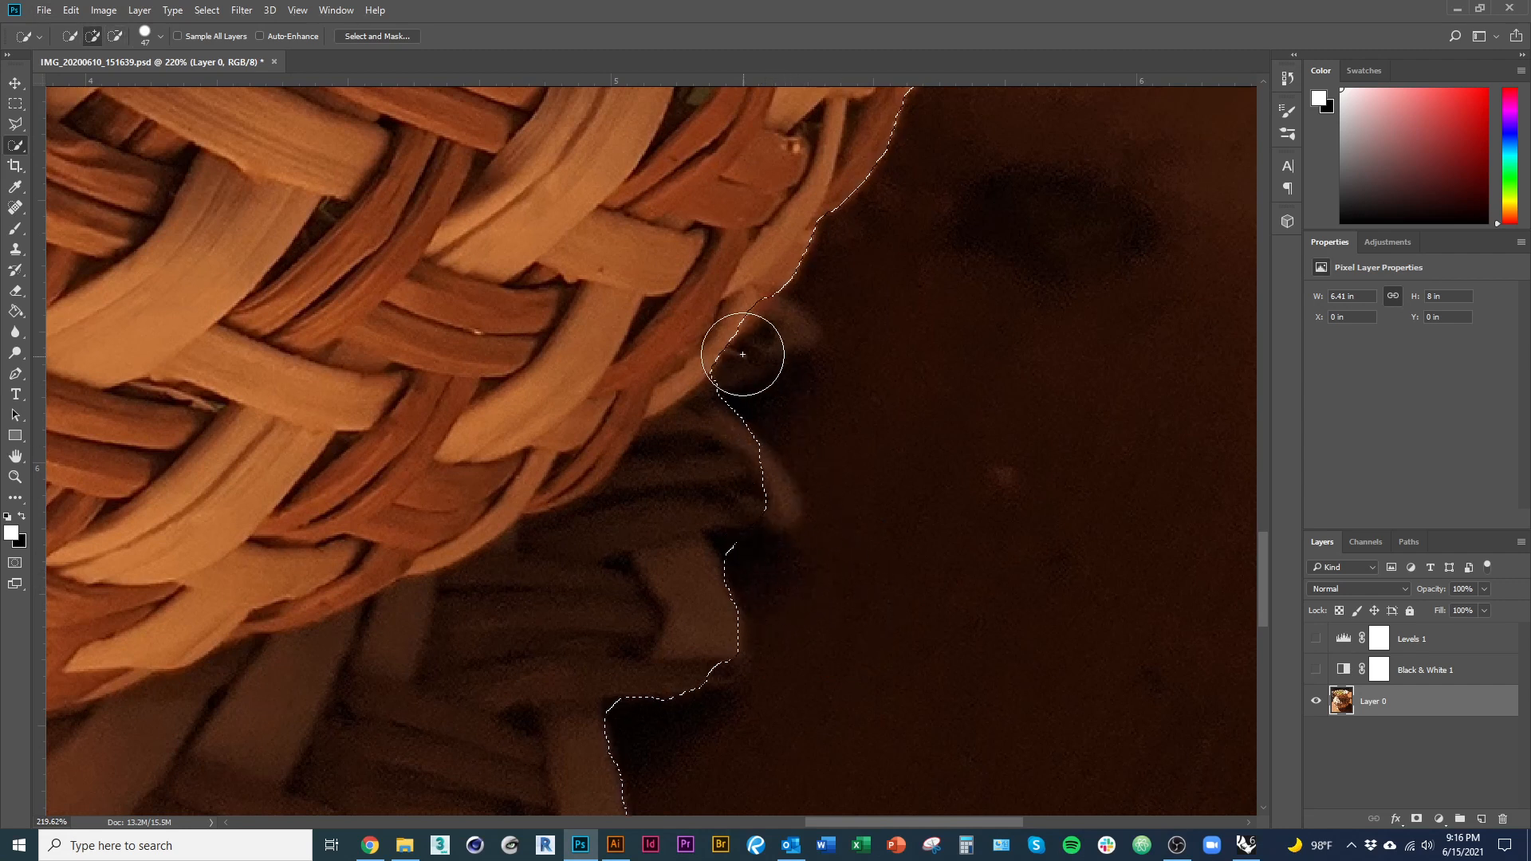
drag(744, 351, 768, 332)
alt+click(790, 418)
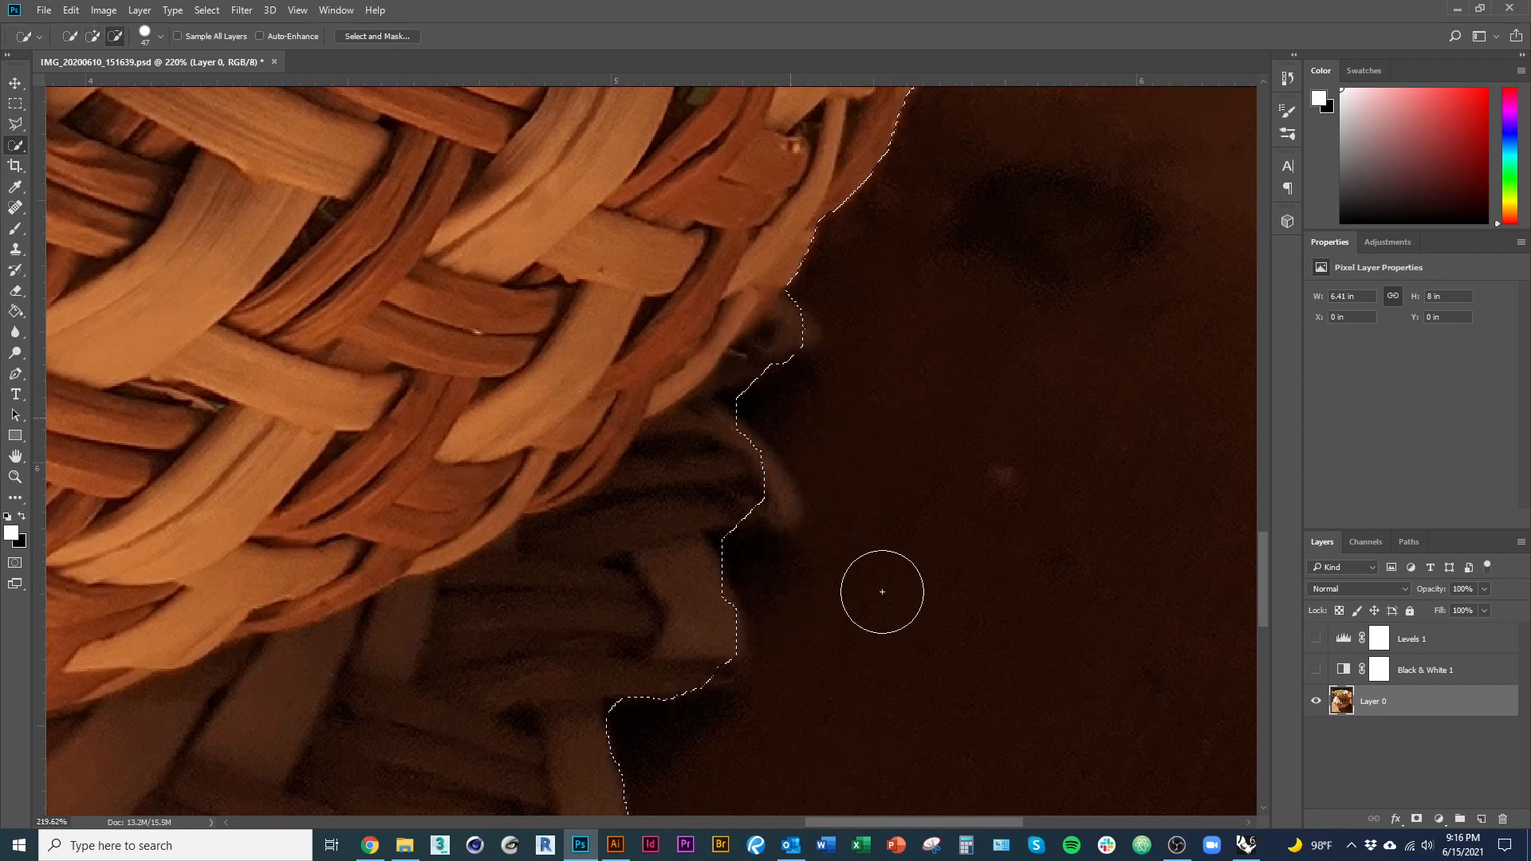
key(ctrl+0)
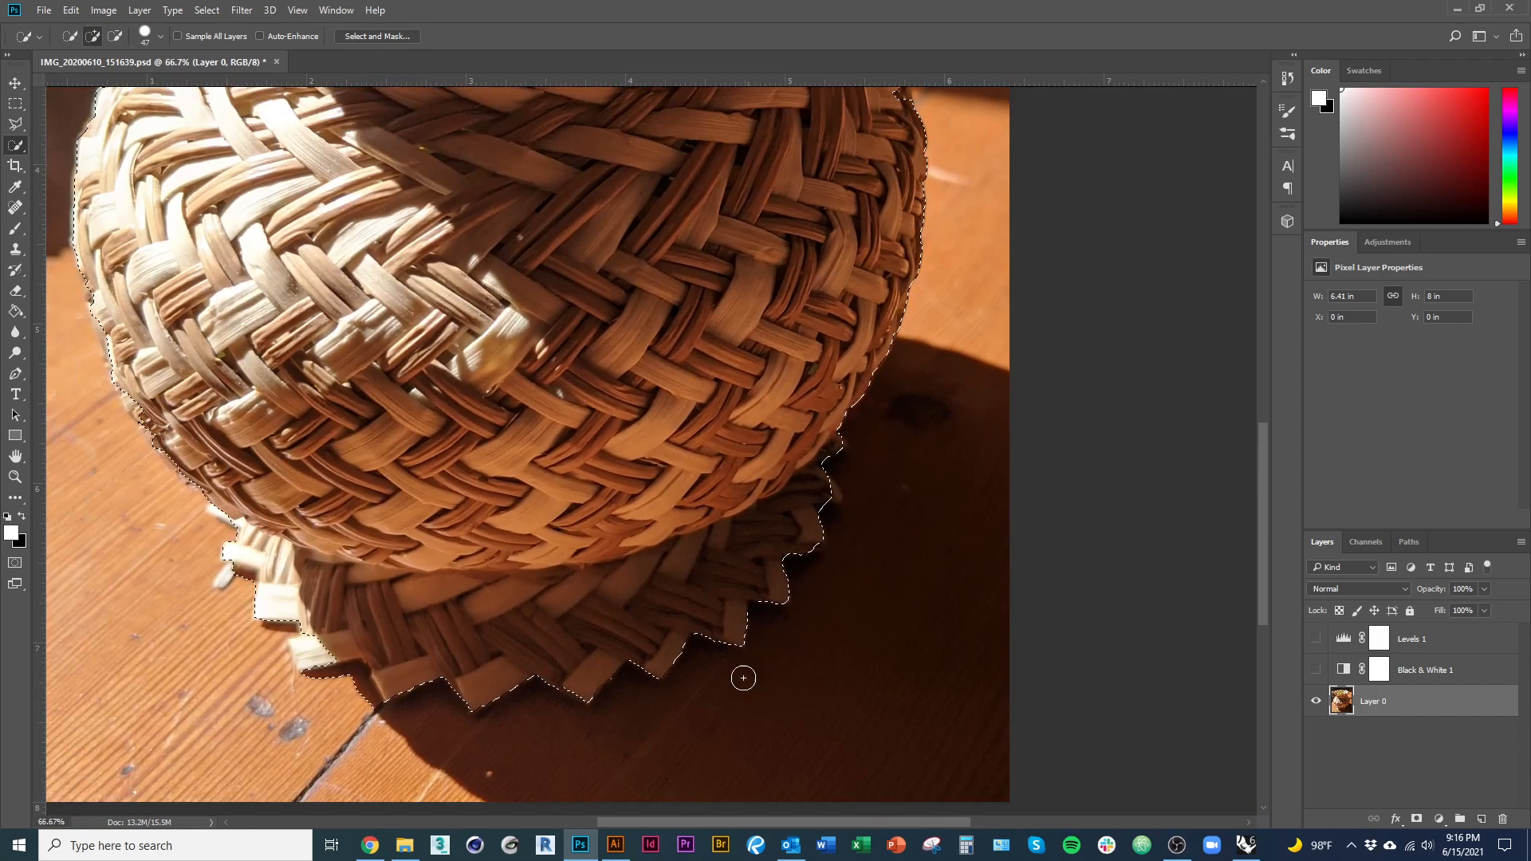
Step: Refine the selection around the left rim's woven tips with a 7 px brush, clearing background from the gaps
drag(482, 643, 327, 559)
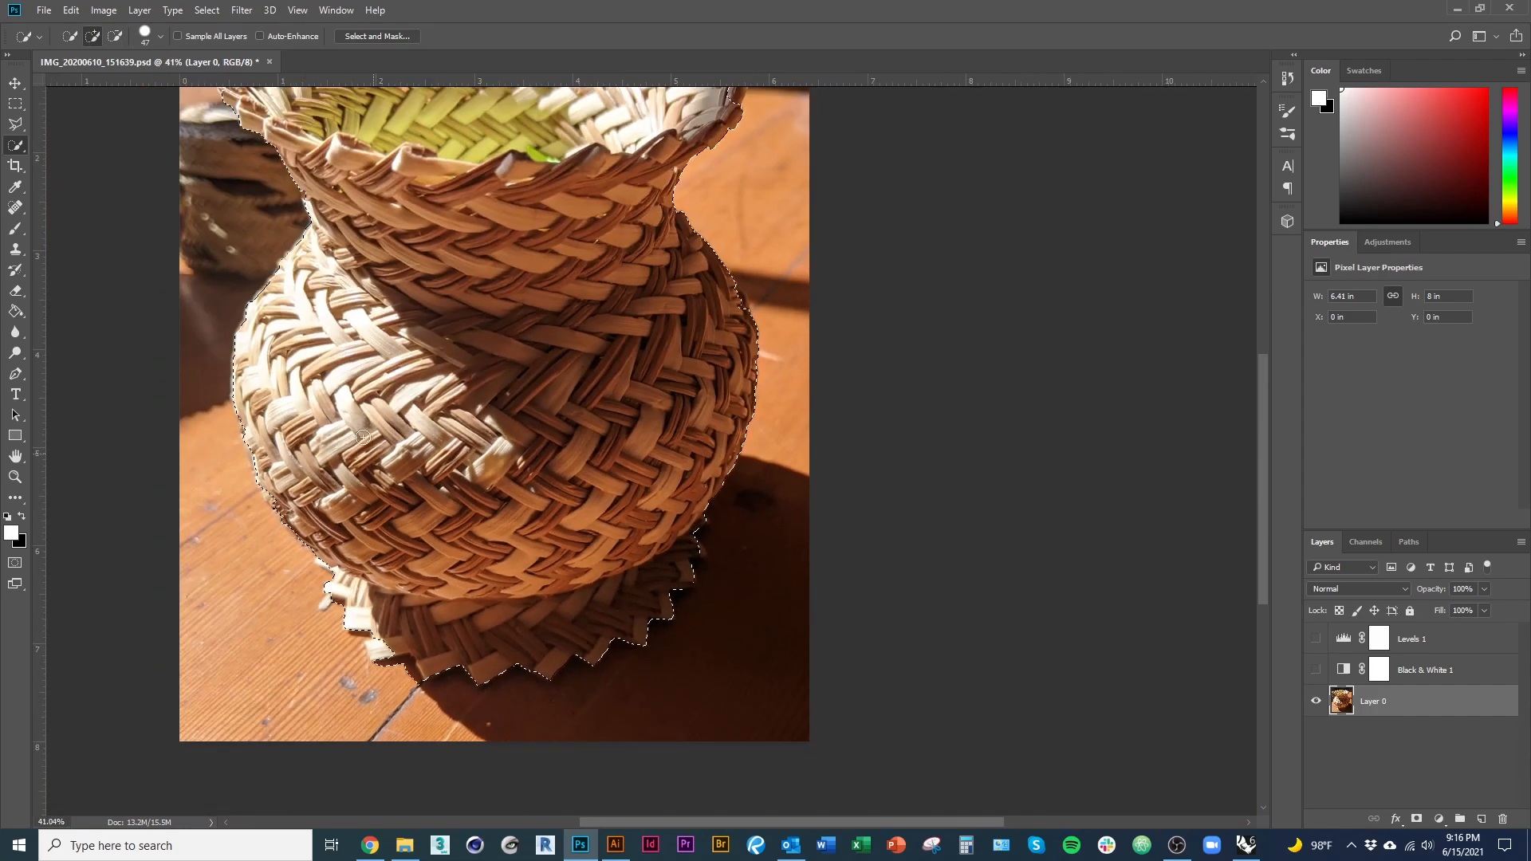
drag(316, 287, 356, 615)
drag(279, 387, 422, 372)
mouse_move(264, 536)
mouse_down()
mouse_move(210, 567)
mouse_move(236, 517)
mouse_up()
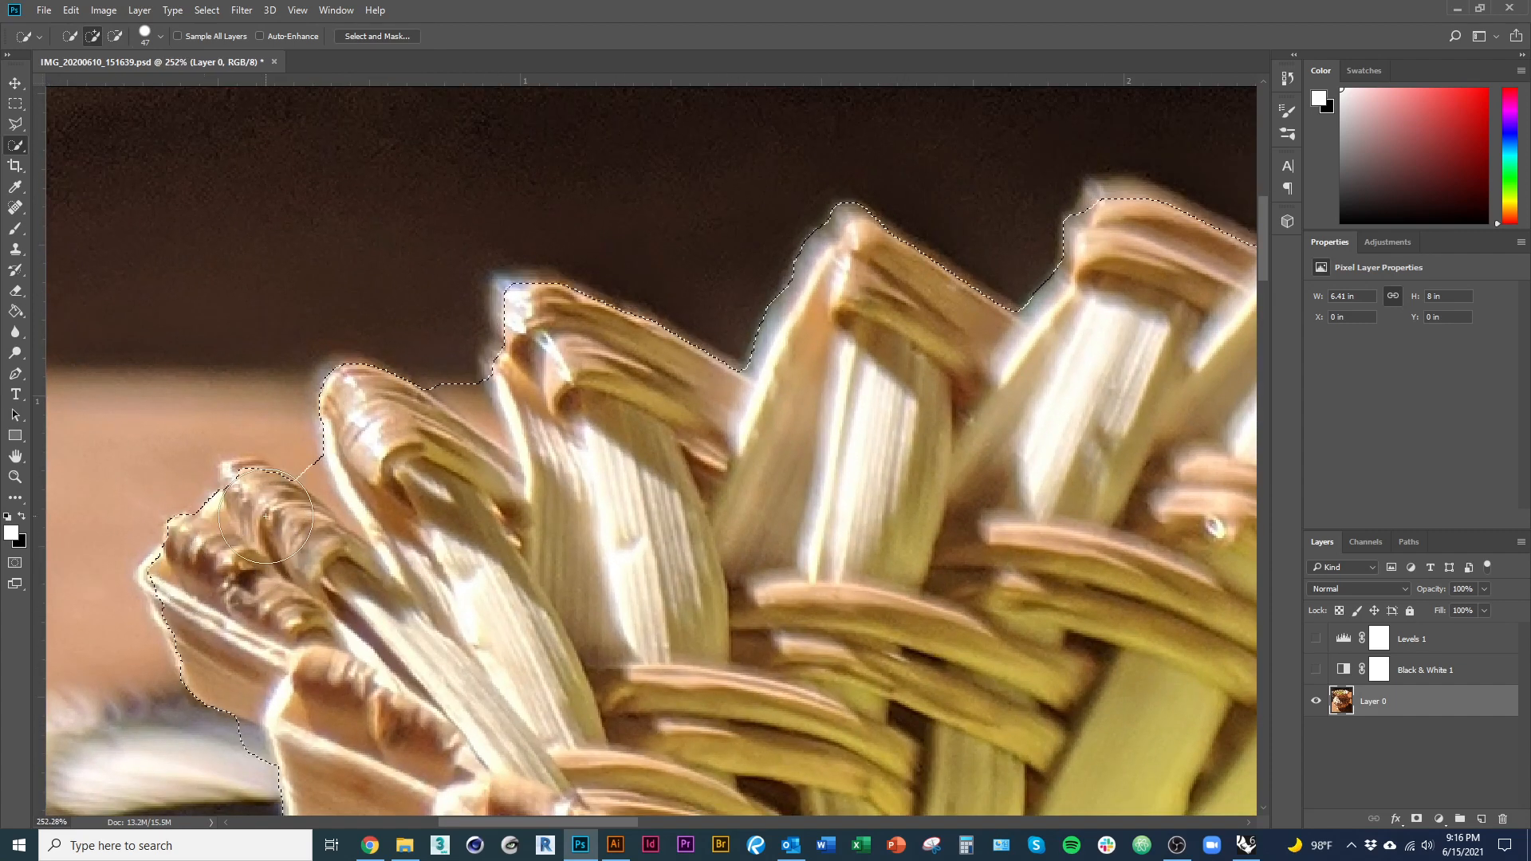
alt+right_click(304, 474)
drag(303, 476, 284, 476)
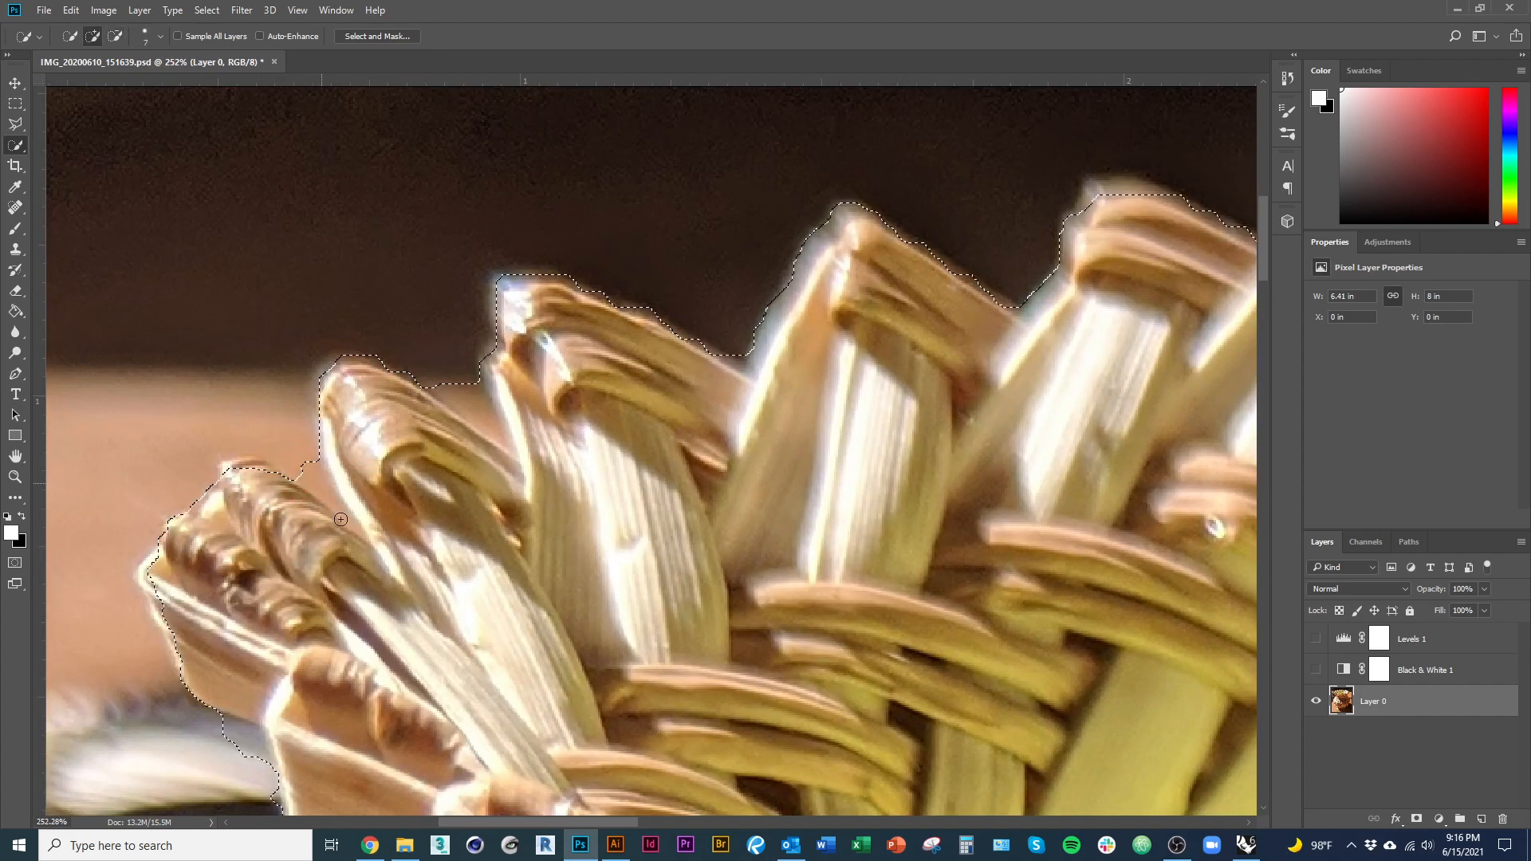
mouse_move(340, 520)
mouse_down()
mouse_move(301, 468)
mouse_move(481, 592)
mouse_move(295, 451)
mouse_move(337, 497)
mouse_move(323, 491)
mouse_move(292, 442)
mouse_move(335, 499)
mouse_move(301, 472)
mouse_move(342, 502)
mouse_up()
mouse_move(438, 385)
mouse_down()
mouse_move(483, 423)
mouse_move(484, 389)
mouse_up()
drag(313, 404, 241, 423)
drag(728, 491, 354, 471)
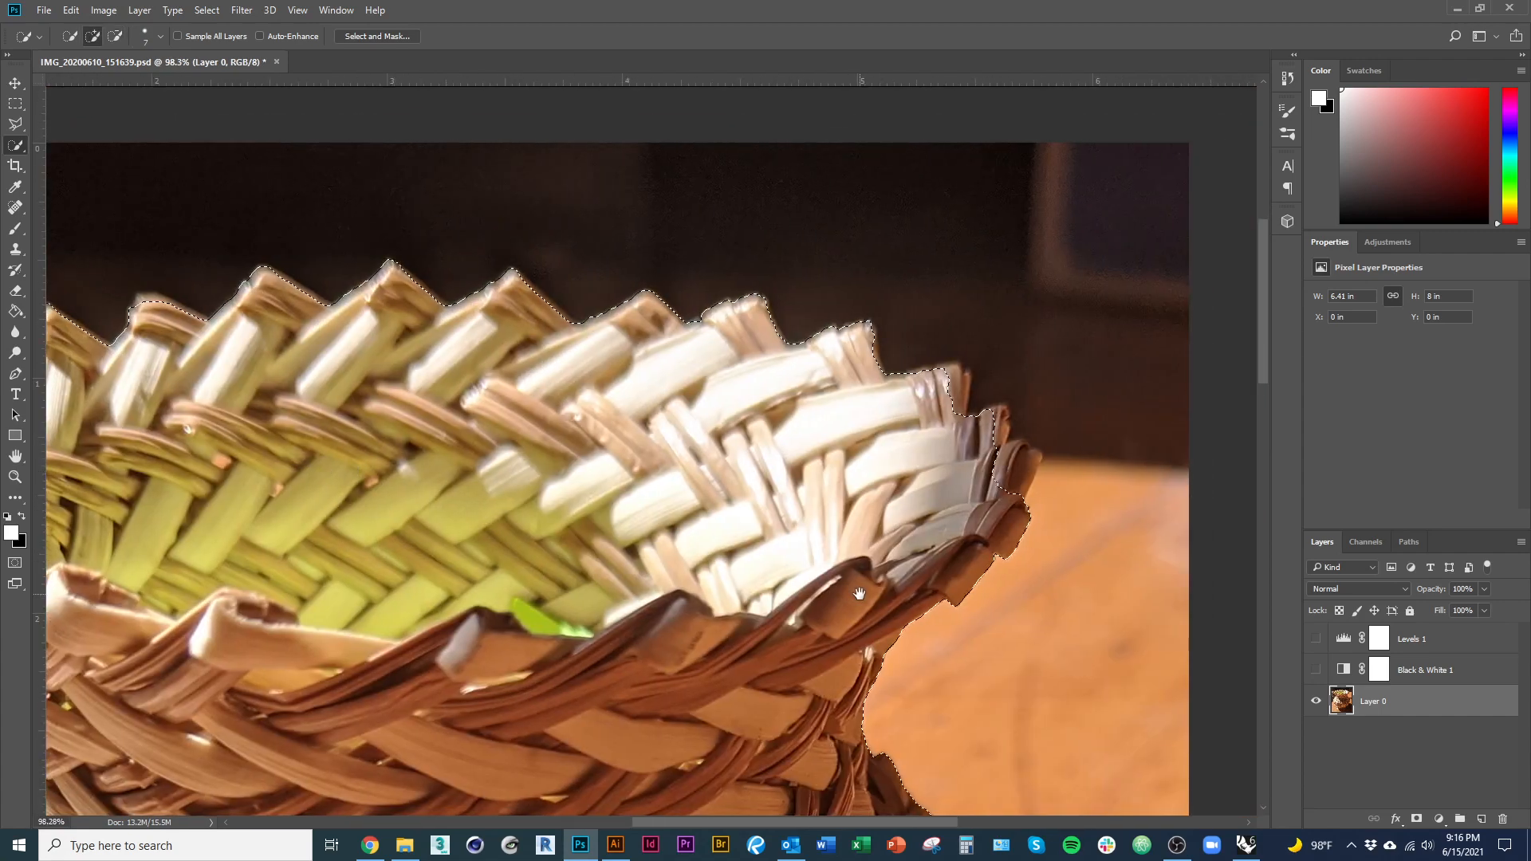
Step: Add the missing dark woven tips on the right side of the vase's rim to the selection
mouse_move(860, 506)
mouse_down()
mouse_move(830, 510)
mouse_move(913, 508)
mouse_up()
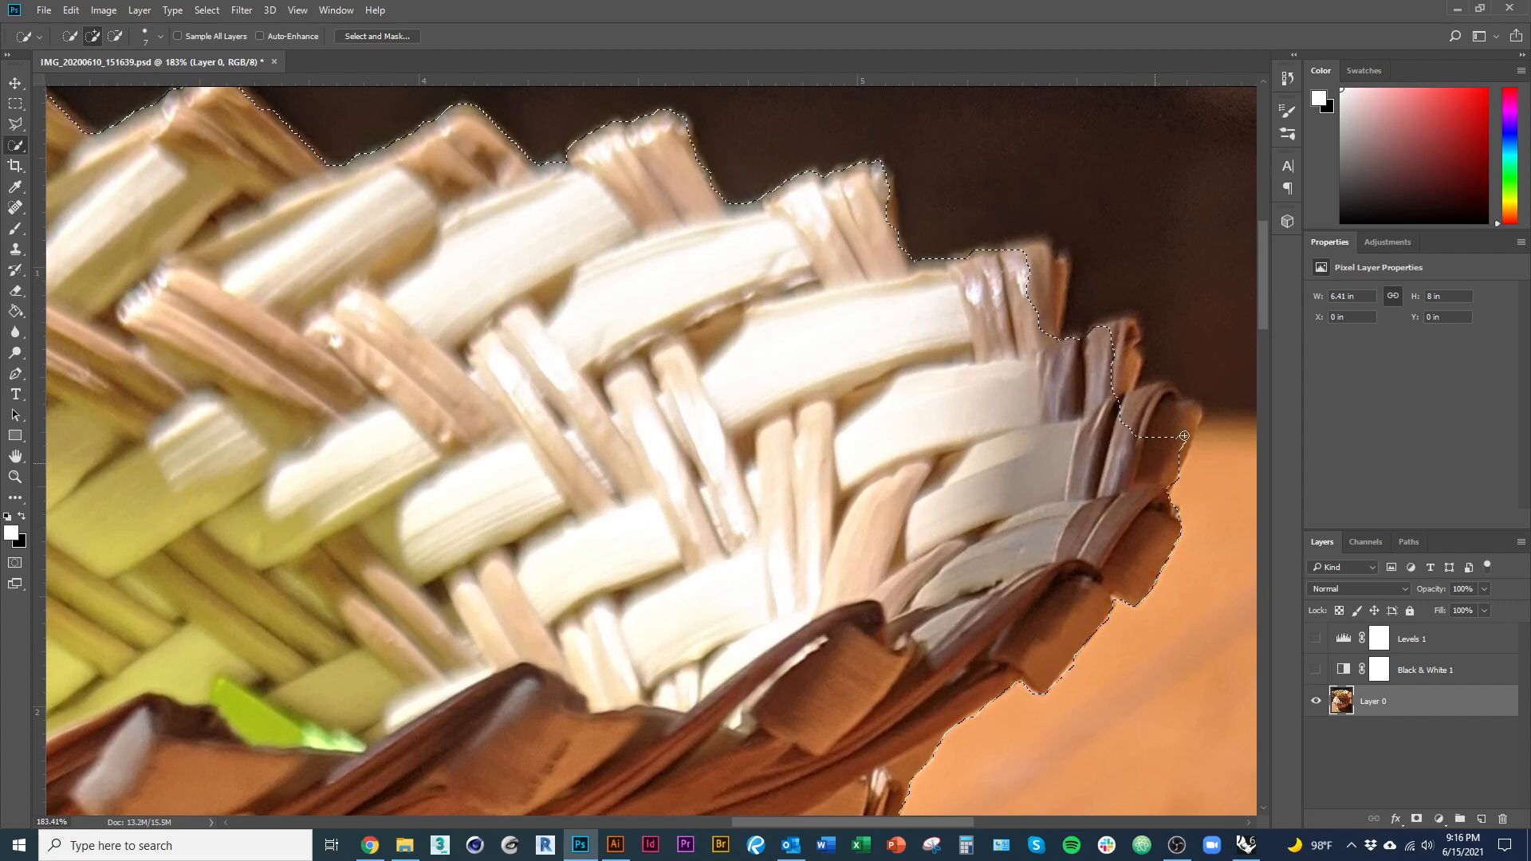
drag(967, 384, 868, 391)
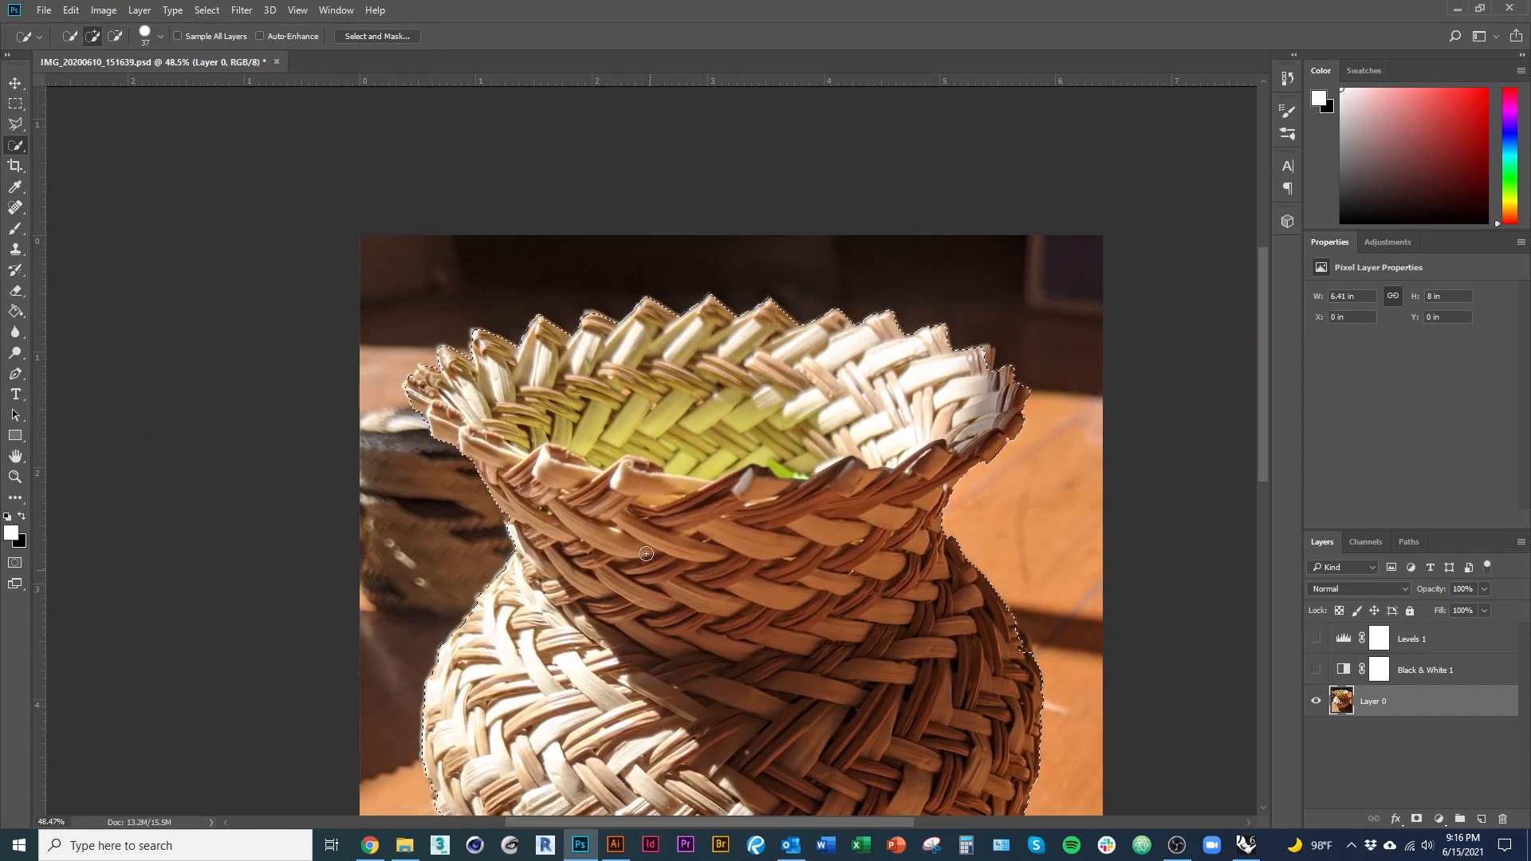
drag(670, 403, 611, 416)
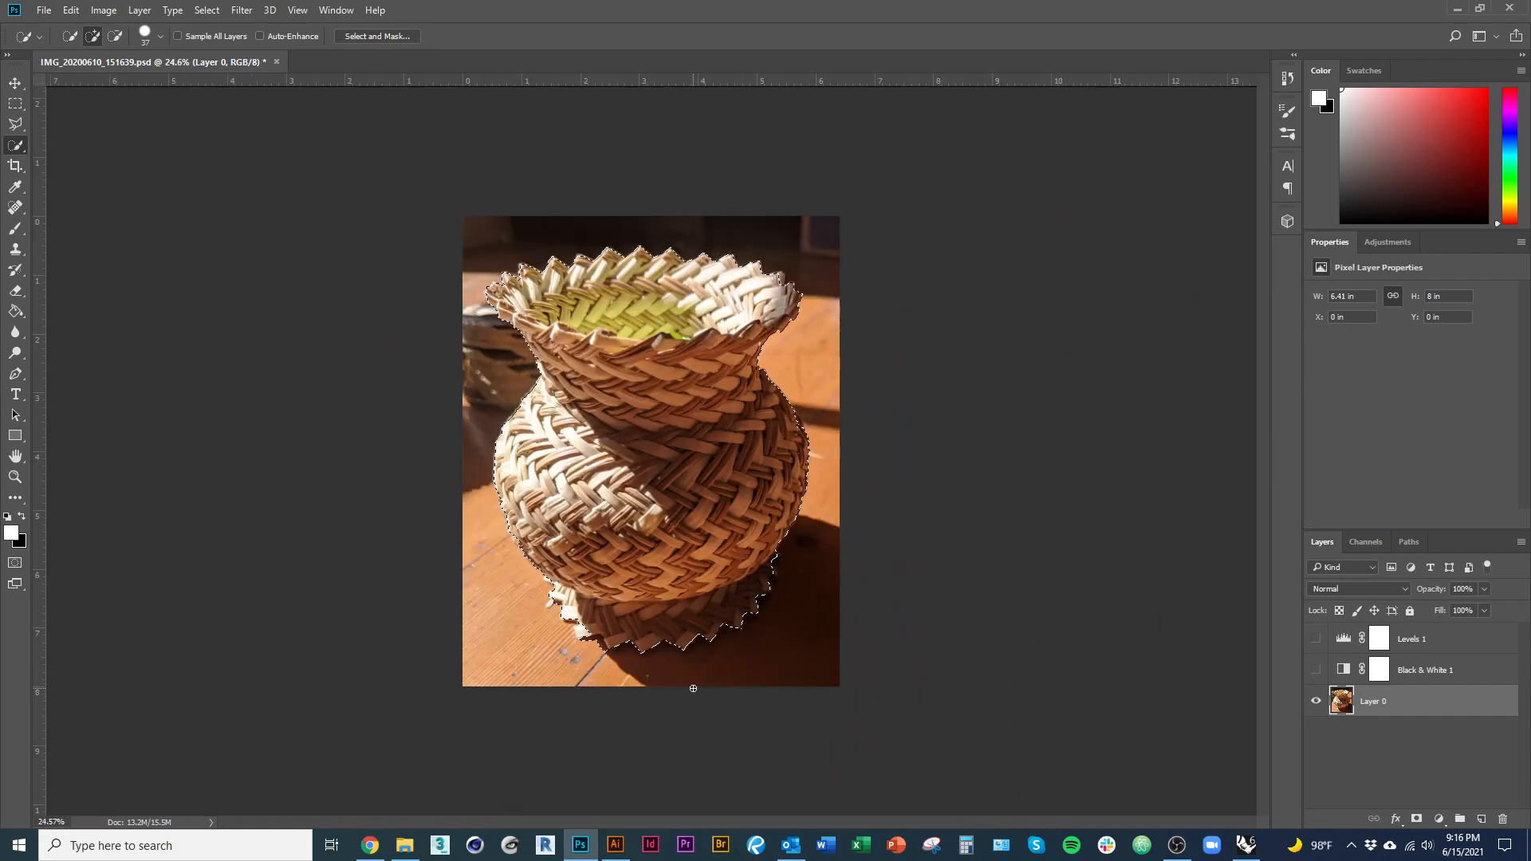
Step: Add a layer mask to Layer 0 from the vase selection and display the mask alone to inspect its lower edge
click(1419, 822)
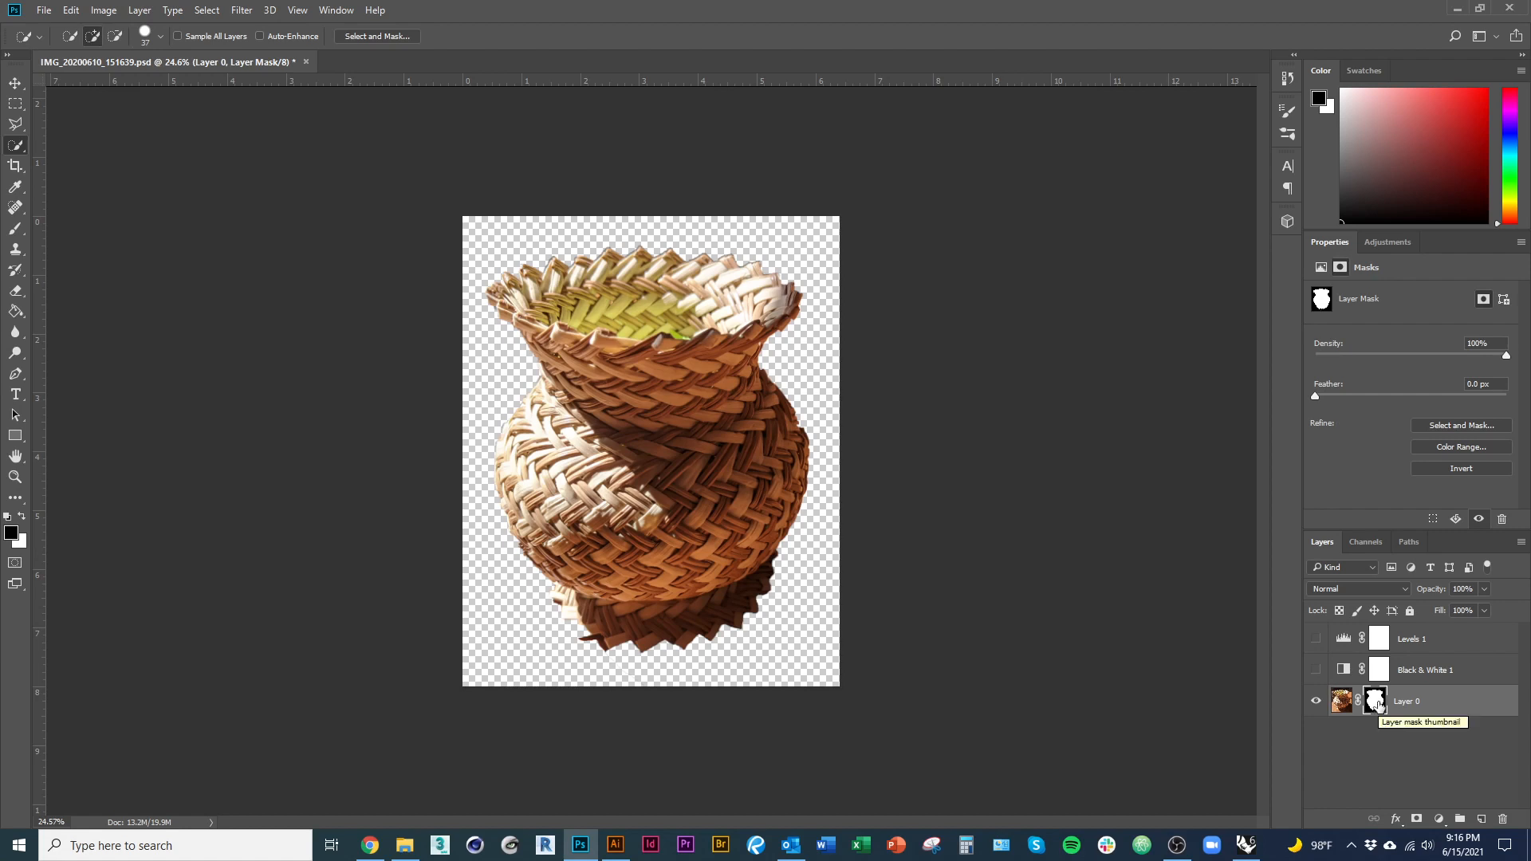
alt+click(1379, 705)
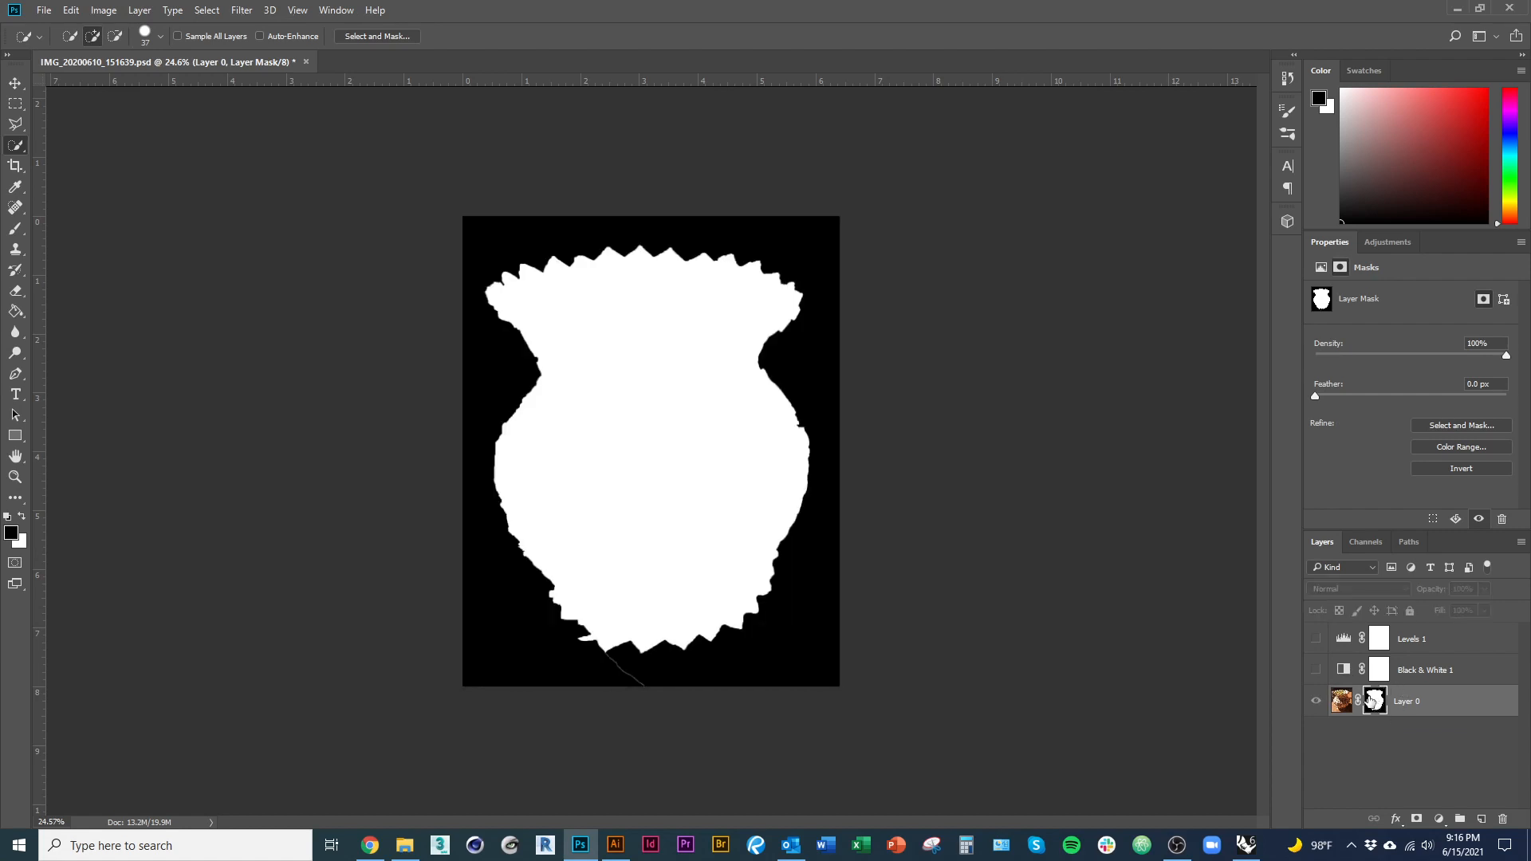
drag(670, 658, 740, 657)
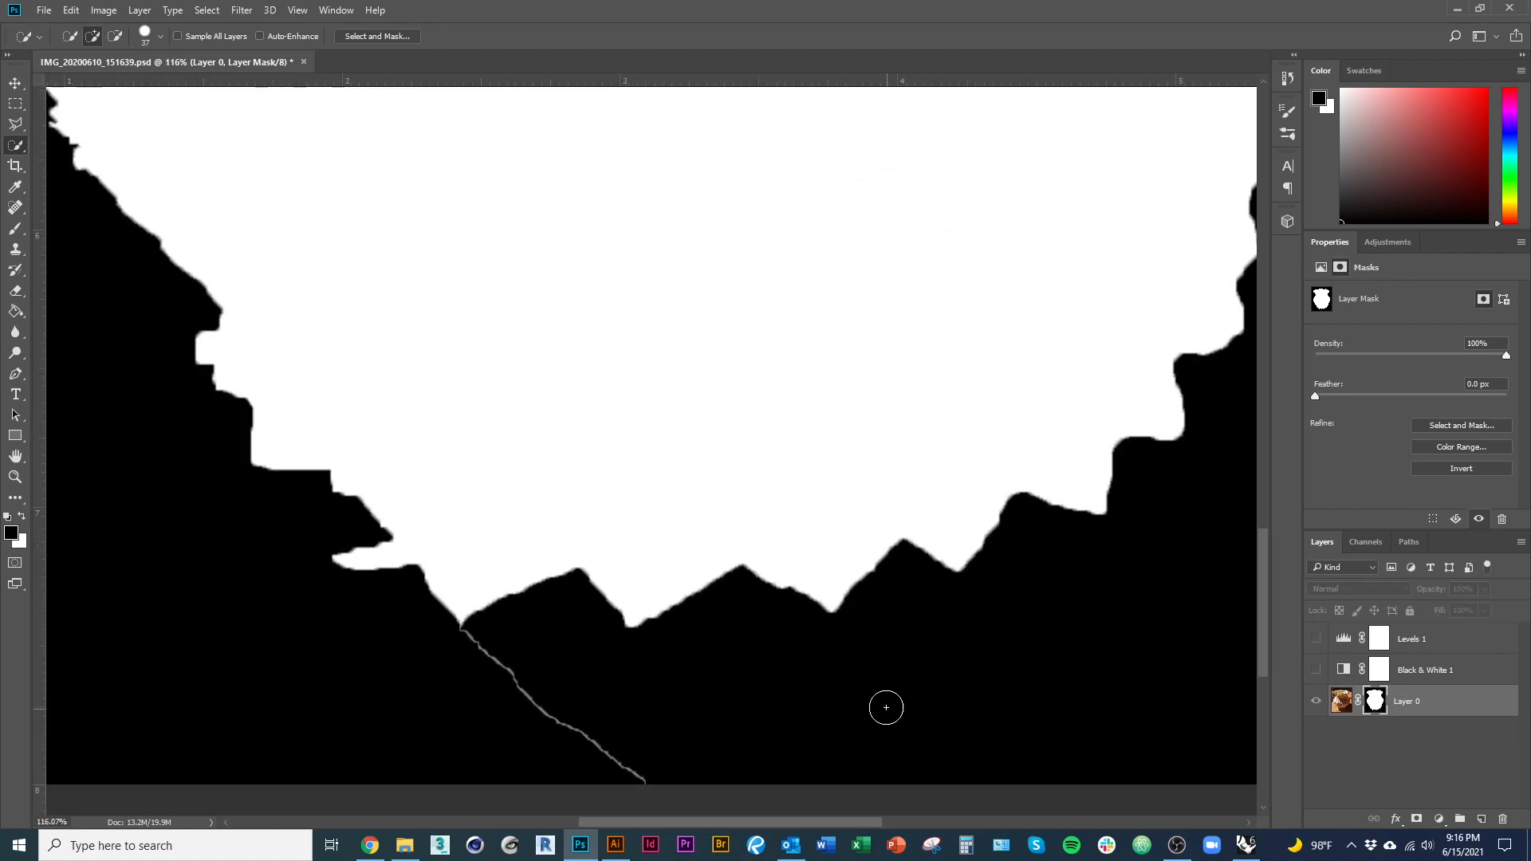
Step: Paint black with the Brush over the stray thin line below the vase in the mask, and return to the image view
key(b)
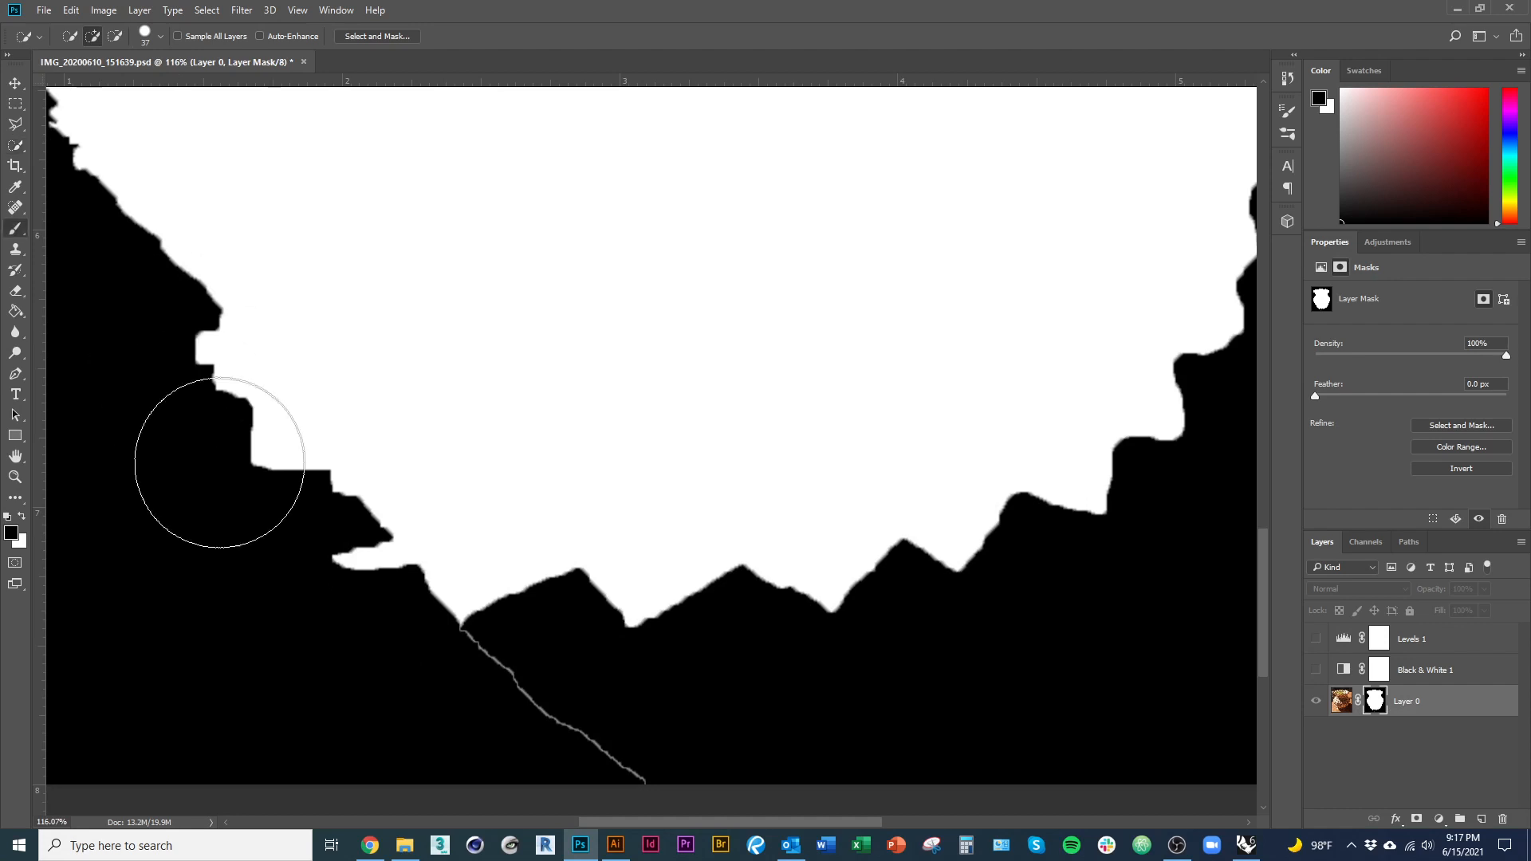
alt+right_click(513, 673)
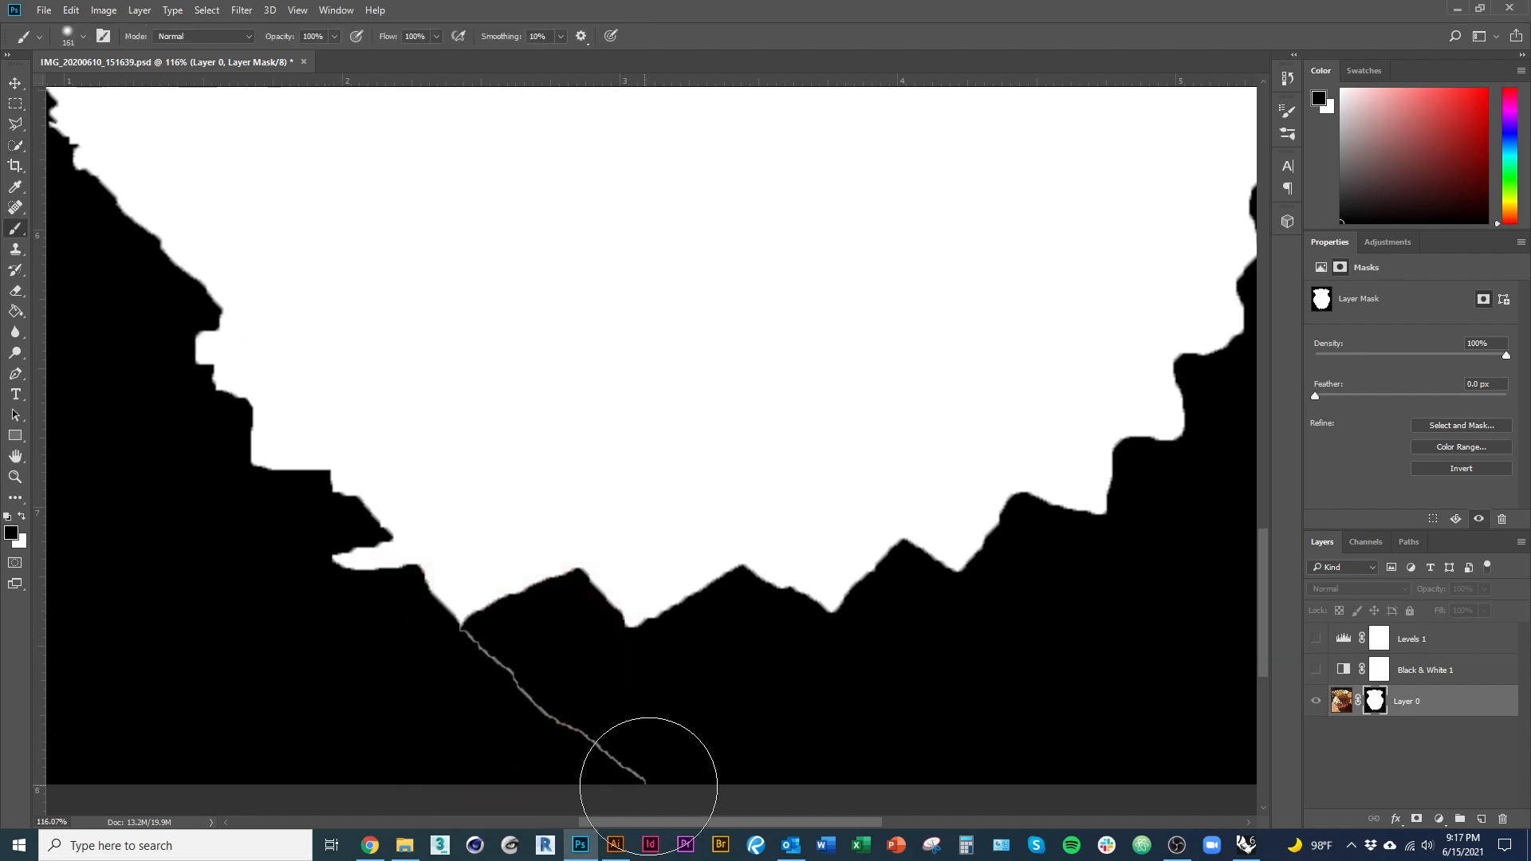
mouse_move(649, 779)
mouse_down()
mouse_move(513, 726)
mouse_move(516, 702)
mouse_move(470, 687)
mouse_move(471, 643)
mouse_up()
alt+right_click(514, 703)
alt+right_click(496, 675)
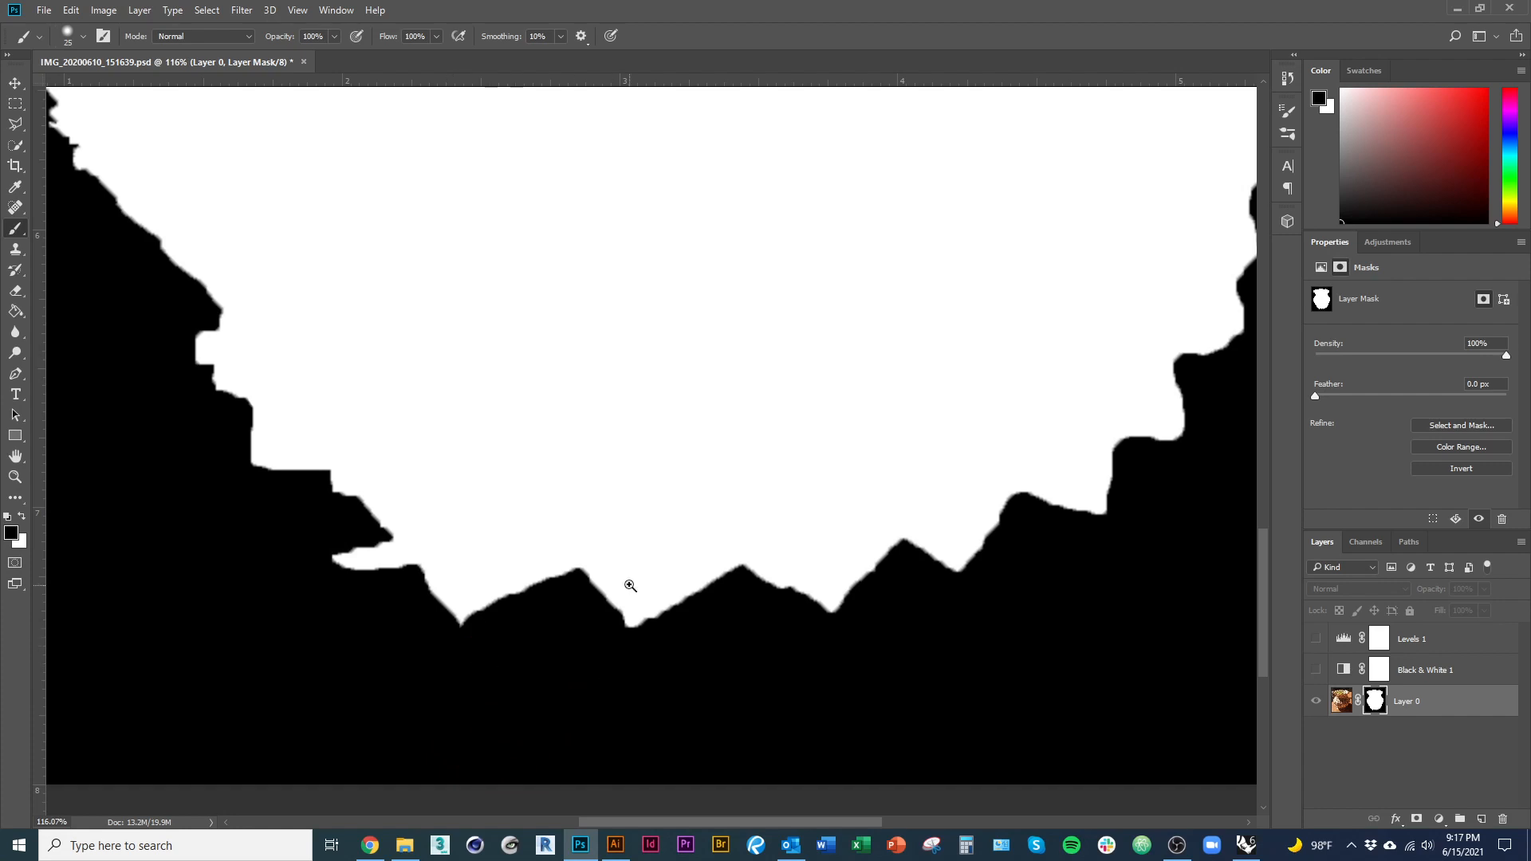
key(ctrl+0)
alt+click(1373, 701)
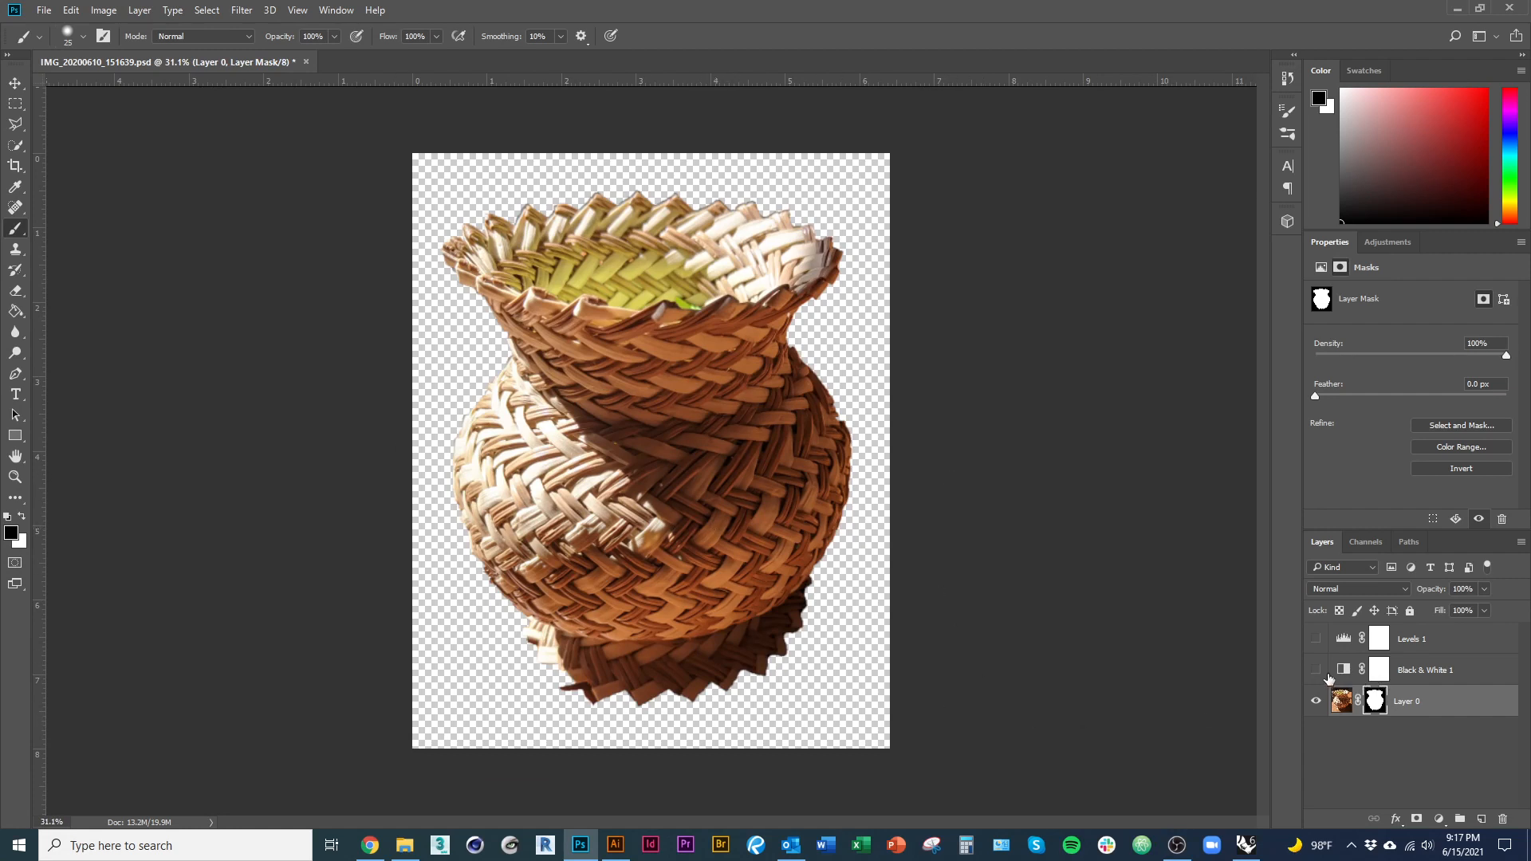
Step: Make the Black & White 1 adjustment layer visible
click(1437, 672)
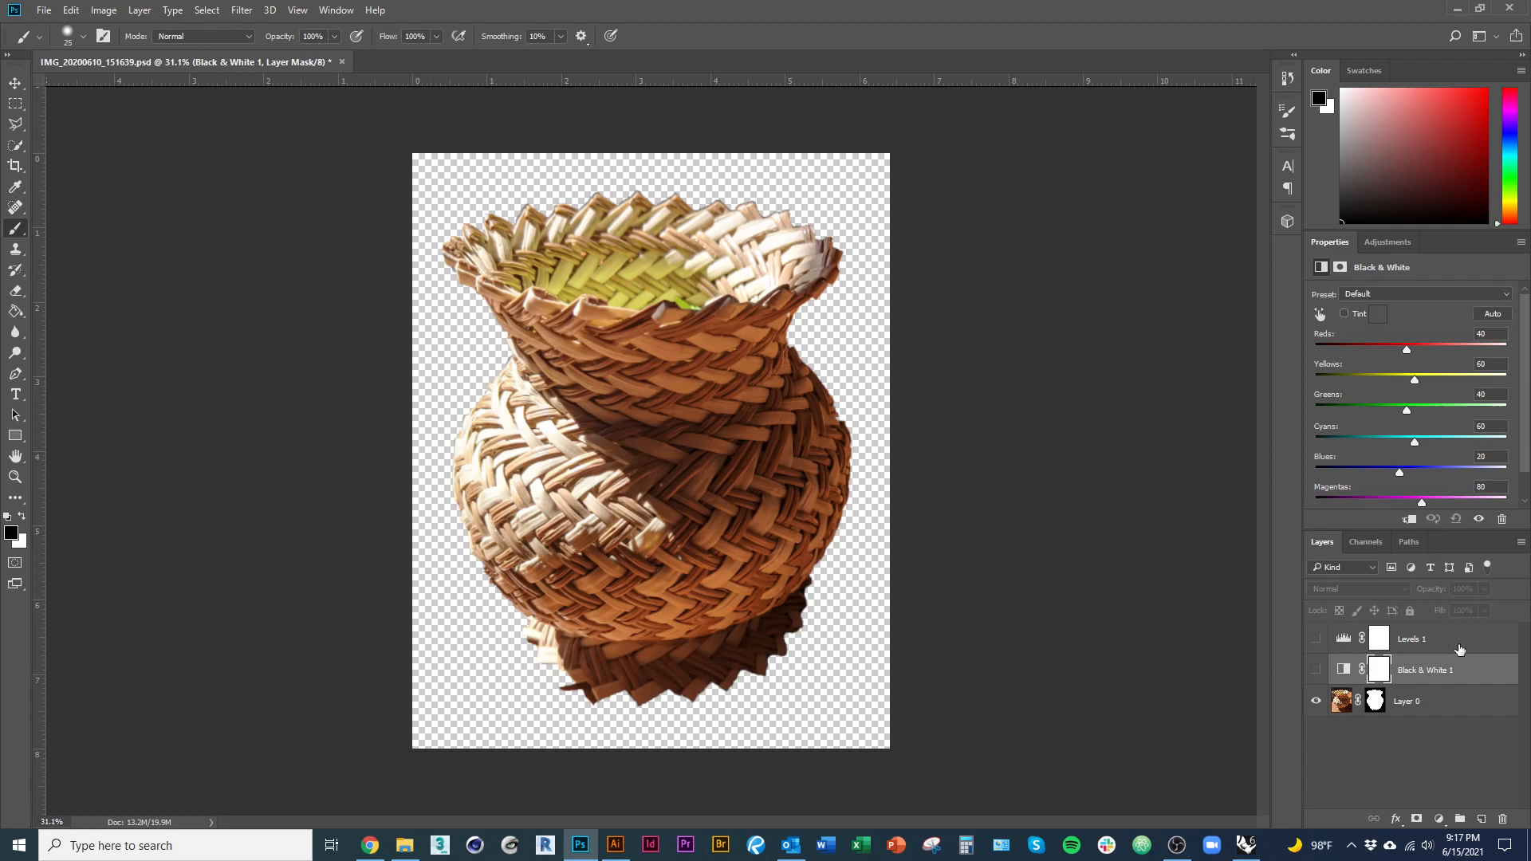
click(1317, 671)
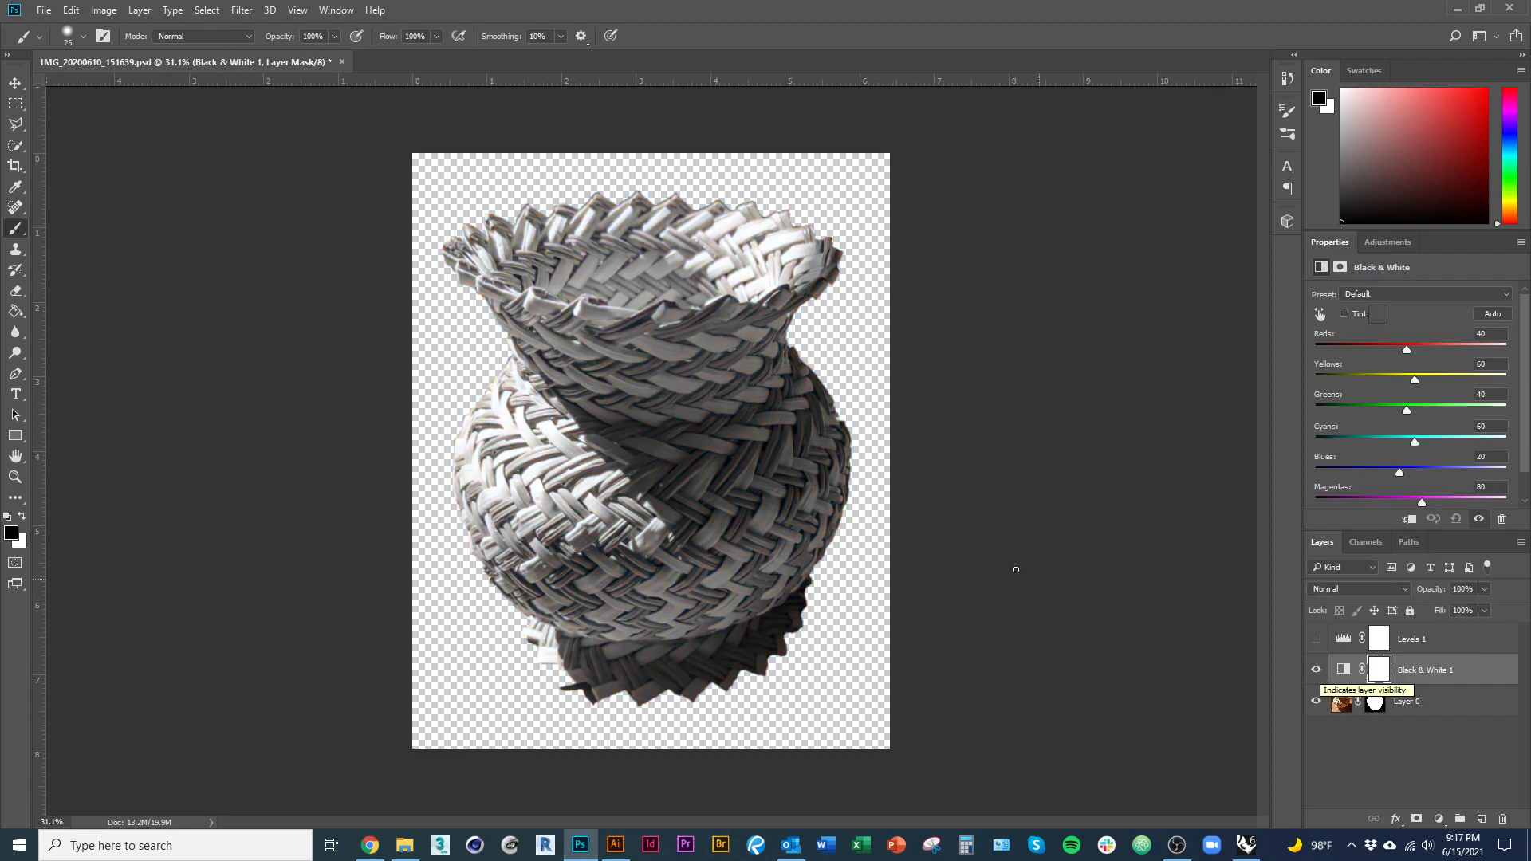
Step: Make the Levels 1 adjustment layer visible and look through the available adjustment layer types
click(1317, 639)
click(1442, 820)
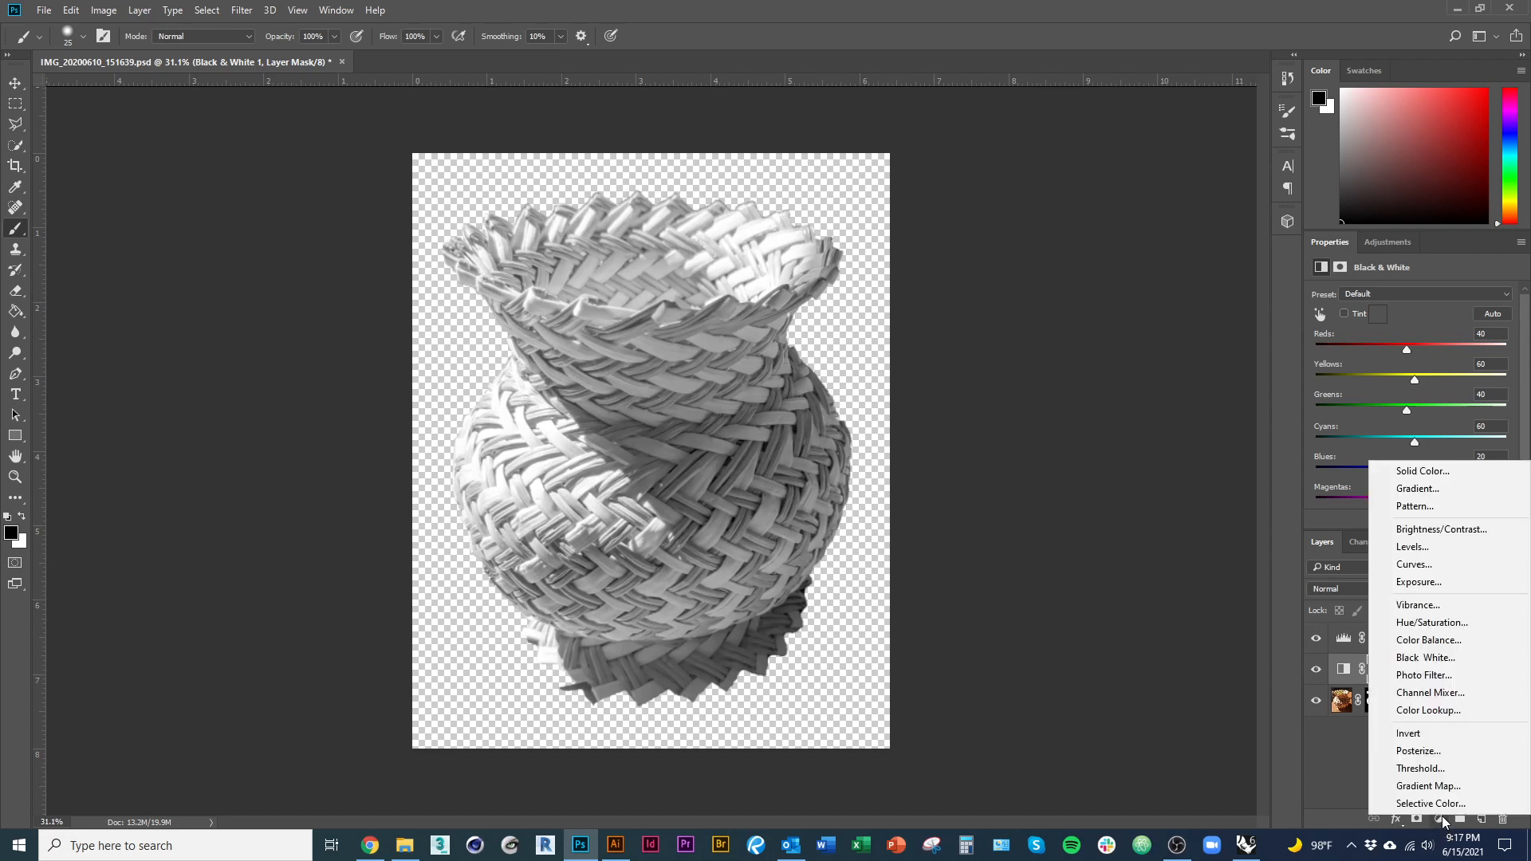
click(1439, 821)
click(1443, 820)
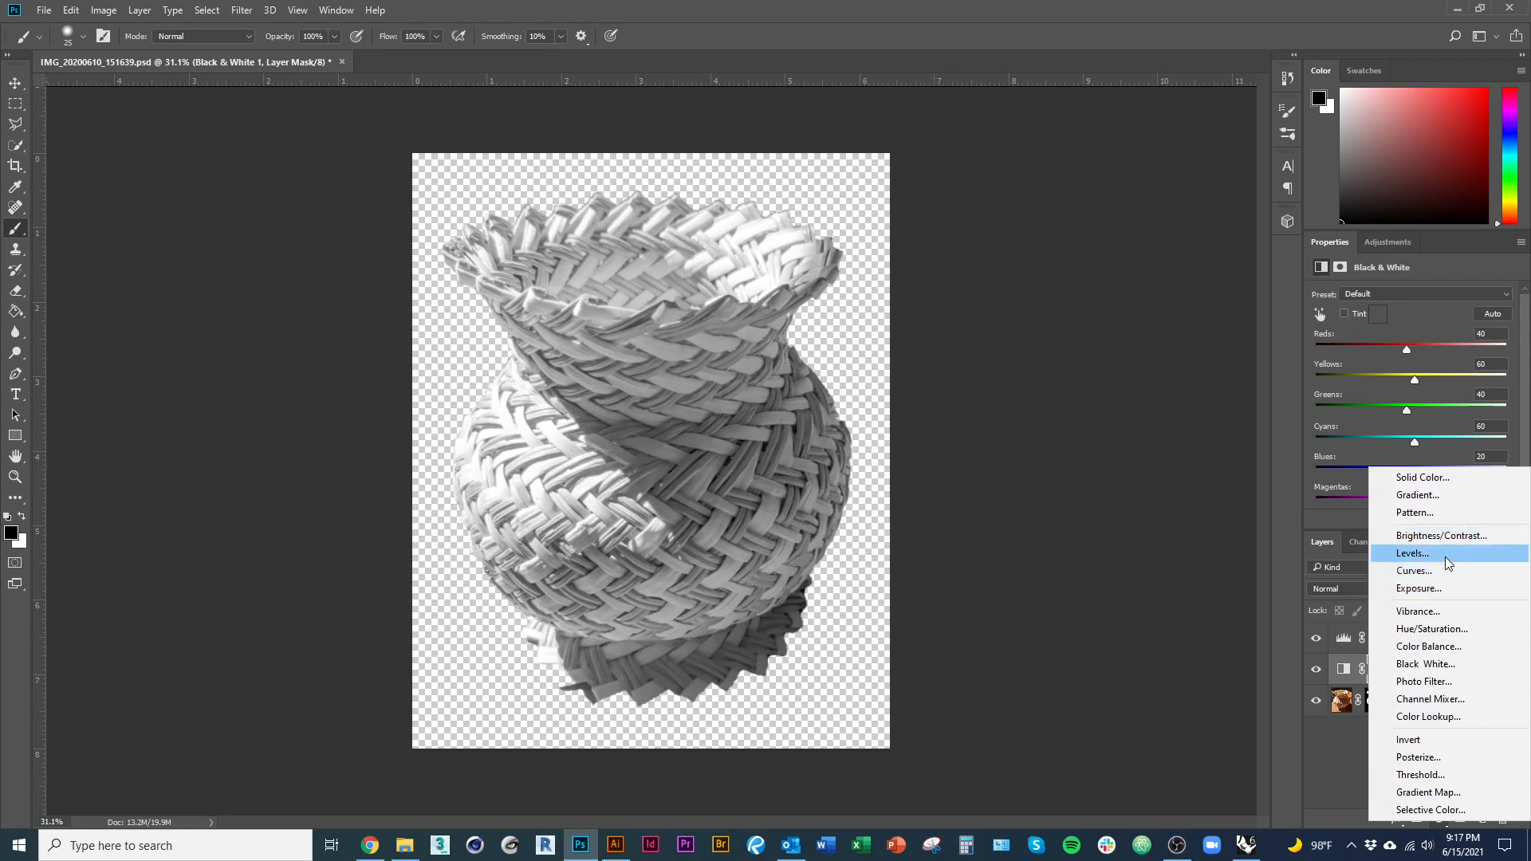
click(1317, 738)
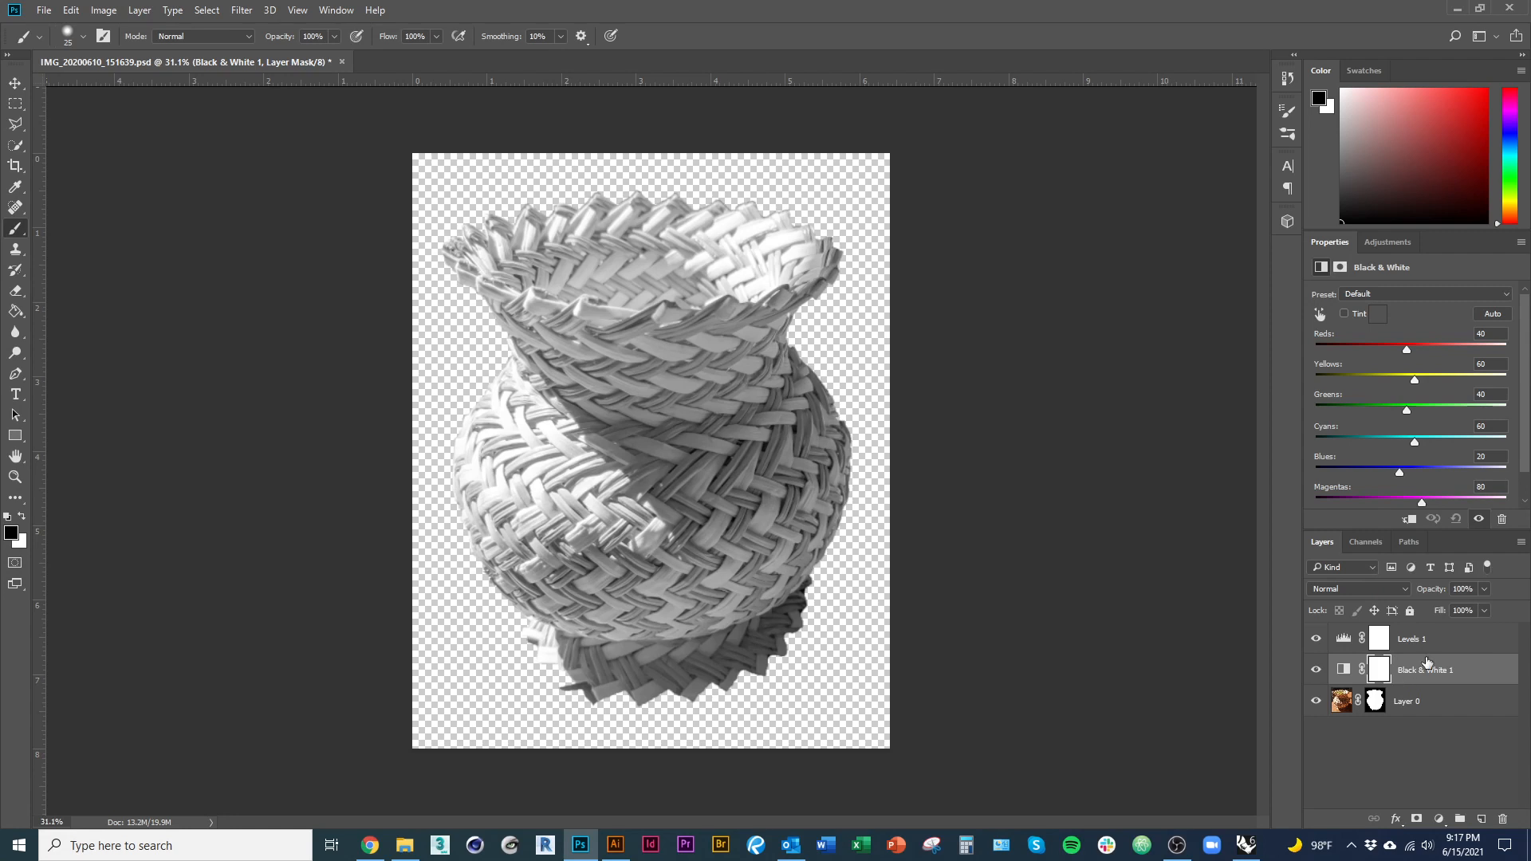
Step: Adjust the Levels 1 layer to a shadow input of 2 and a midtone value of 1.74
click(1424, 643)
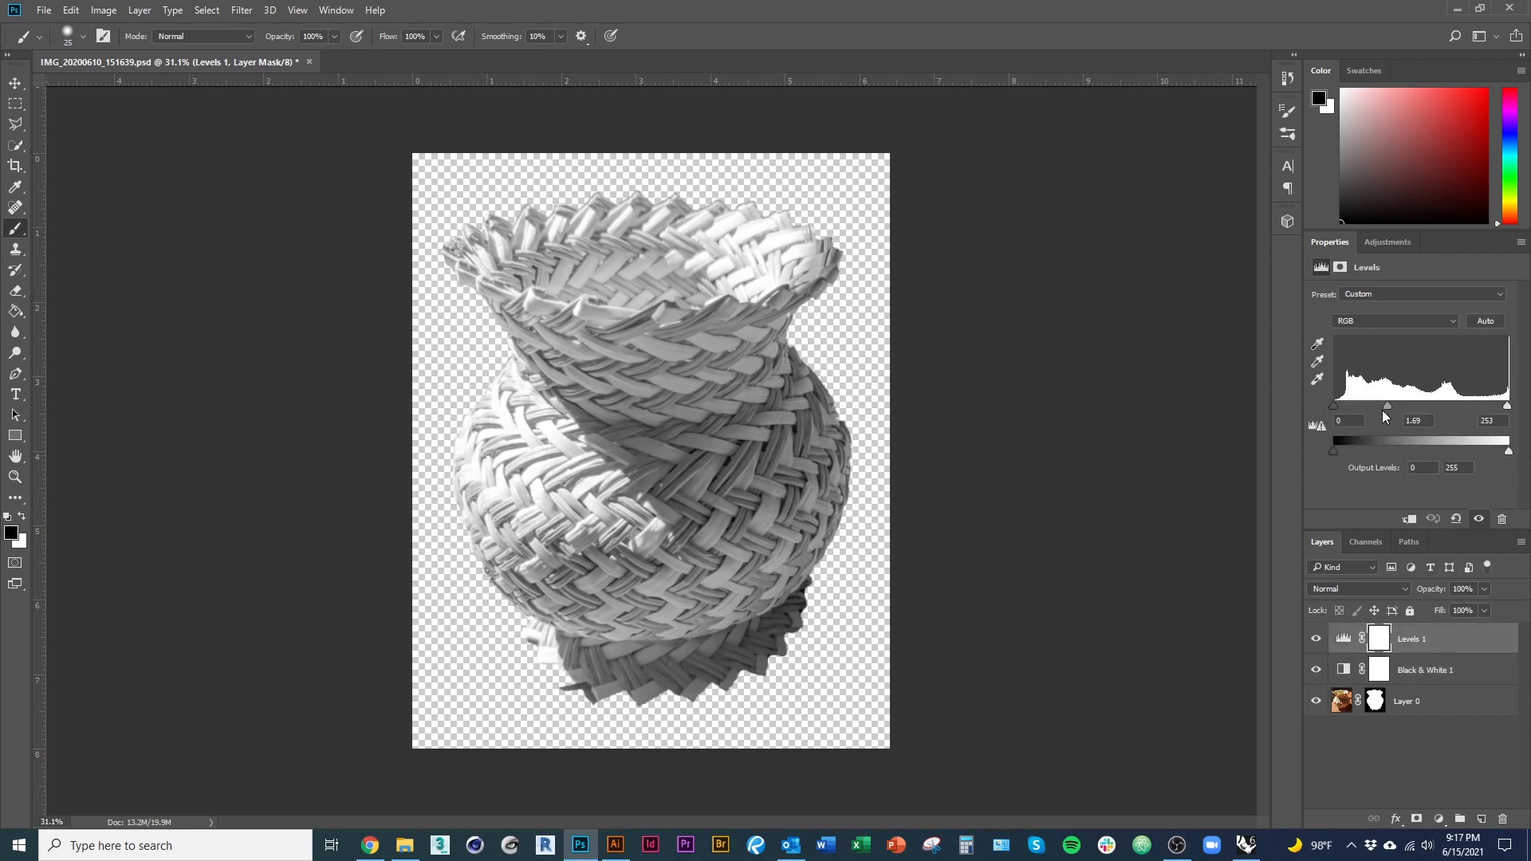
mouse_move(1389, 406)
mouse_down()
mouse_move(1443, 411)
mouse_move(1399, 421)
mouse_up()
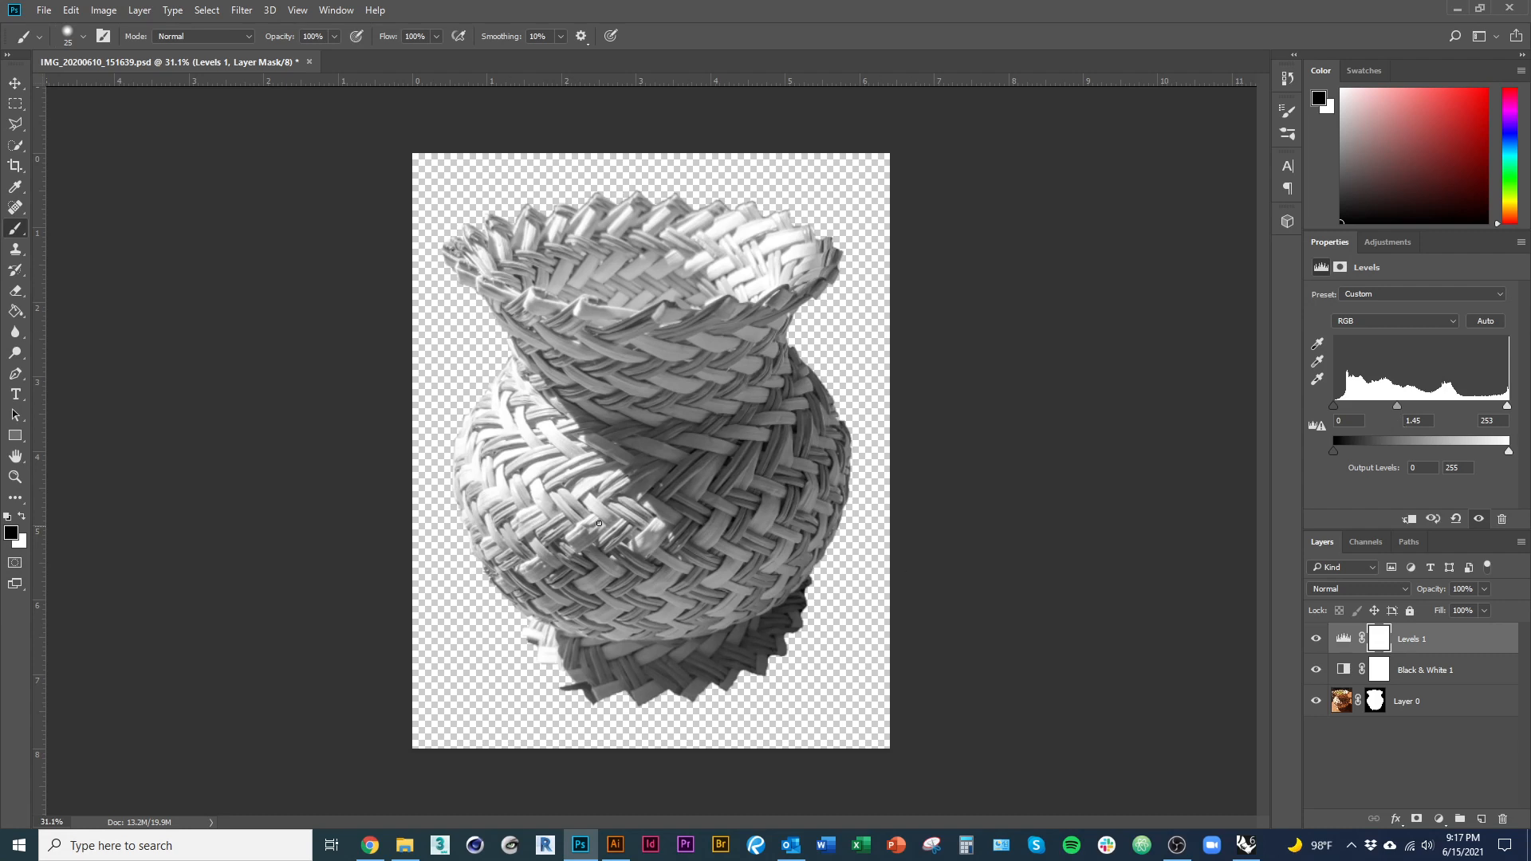
mouse_move(1399, 407)
mouse_down()
mouse_move(1335, 405)
mouse_move(1377, 405)
mouse_up()
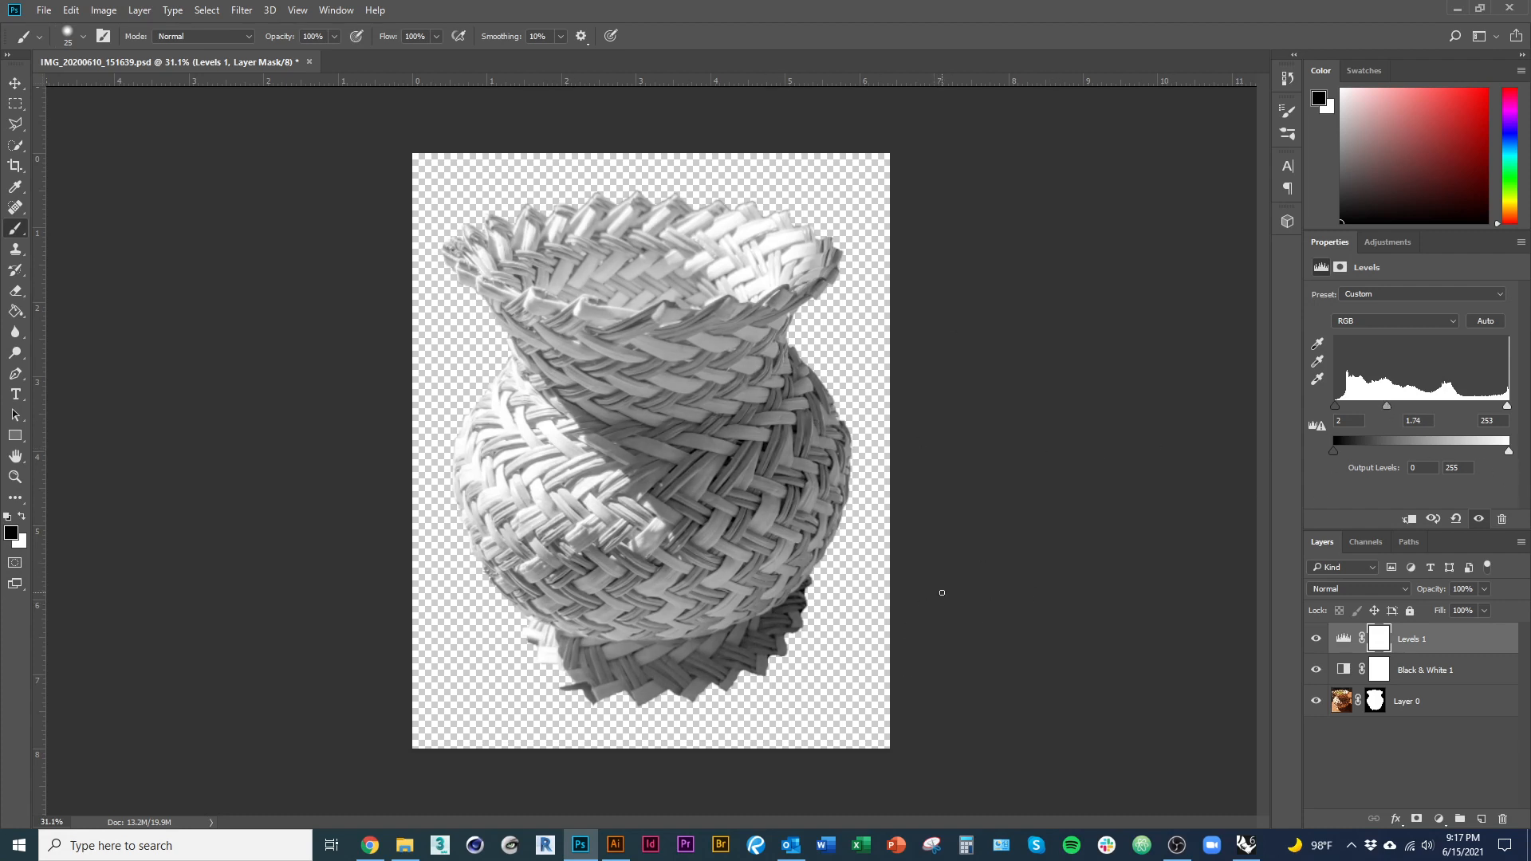
key(v)
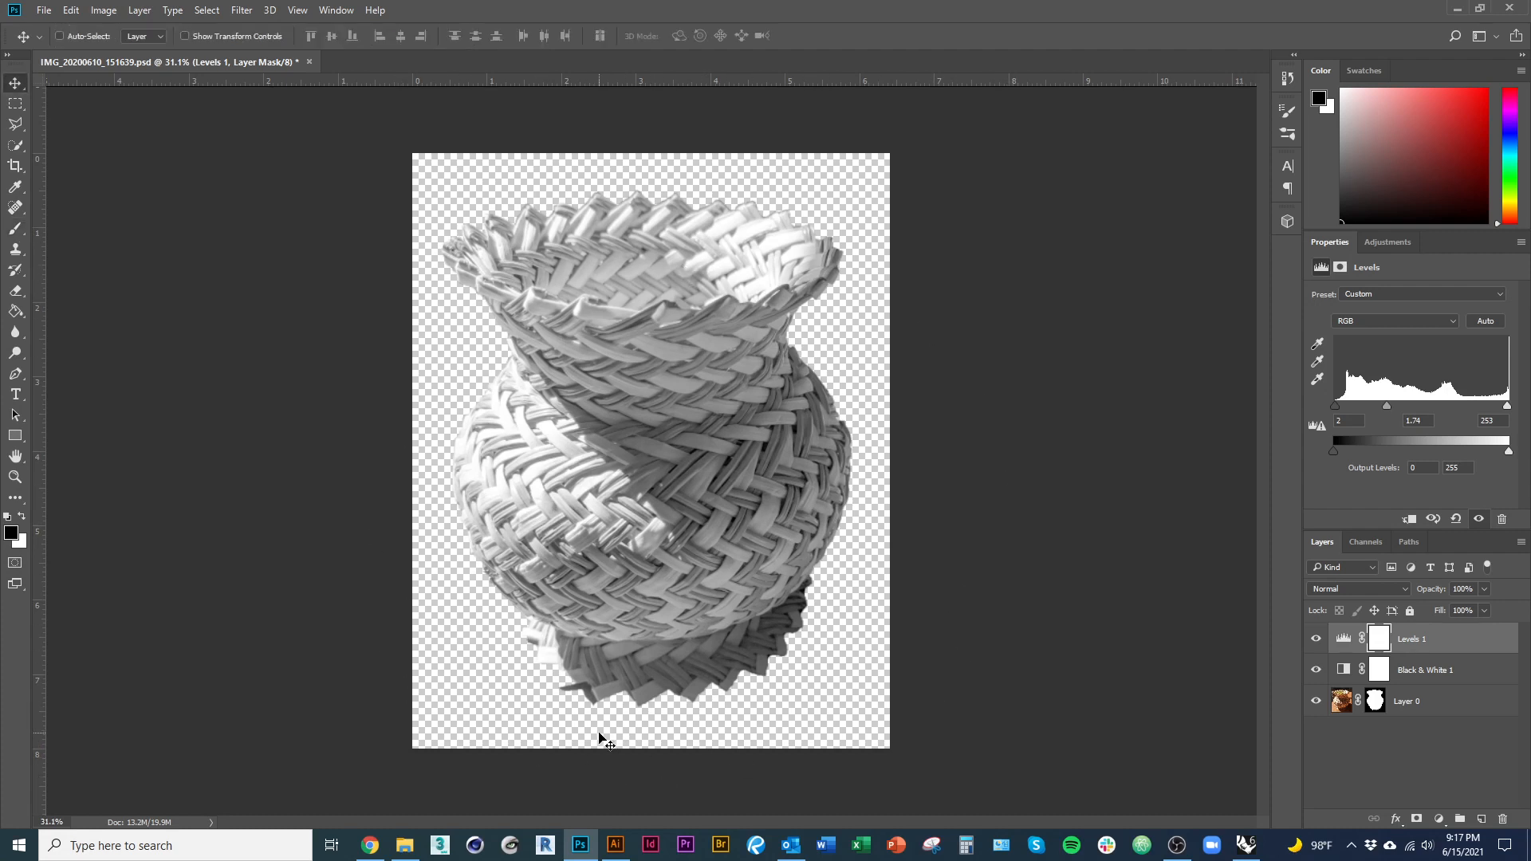
Step: Save the isolated vase as a PNG copy named IMG_20200610_151639.png in the 0618_Tutorial_Illustrator folder
click(43, 10)
click(160, 194)
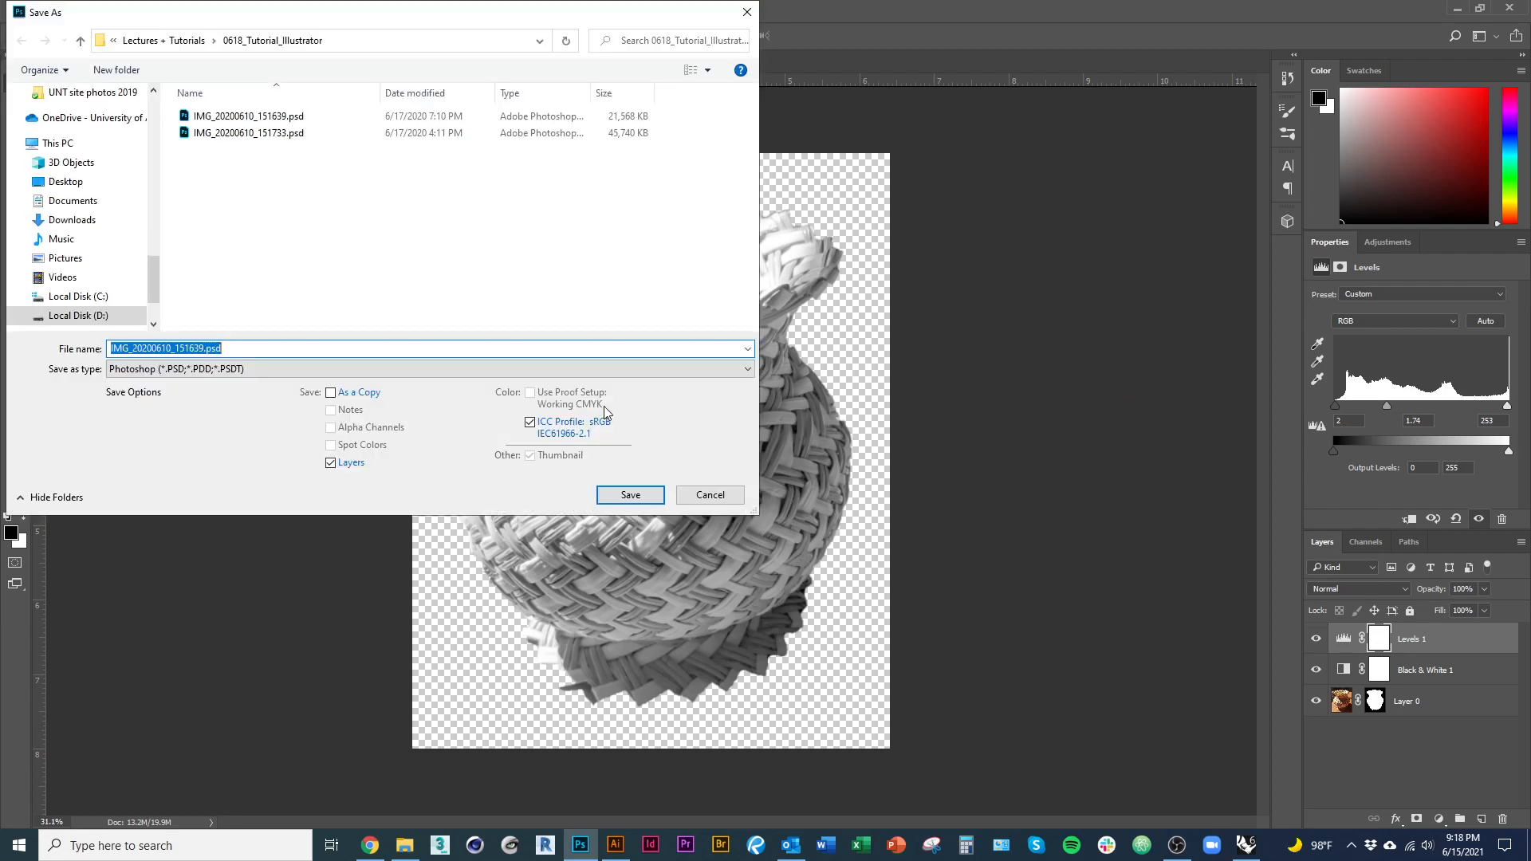
click(223, 370)
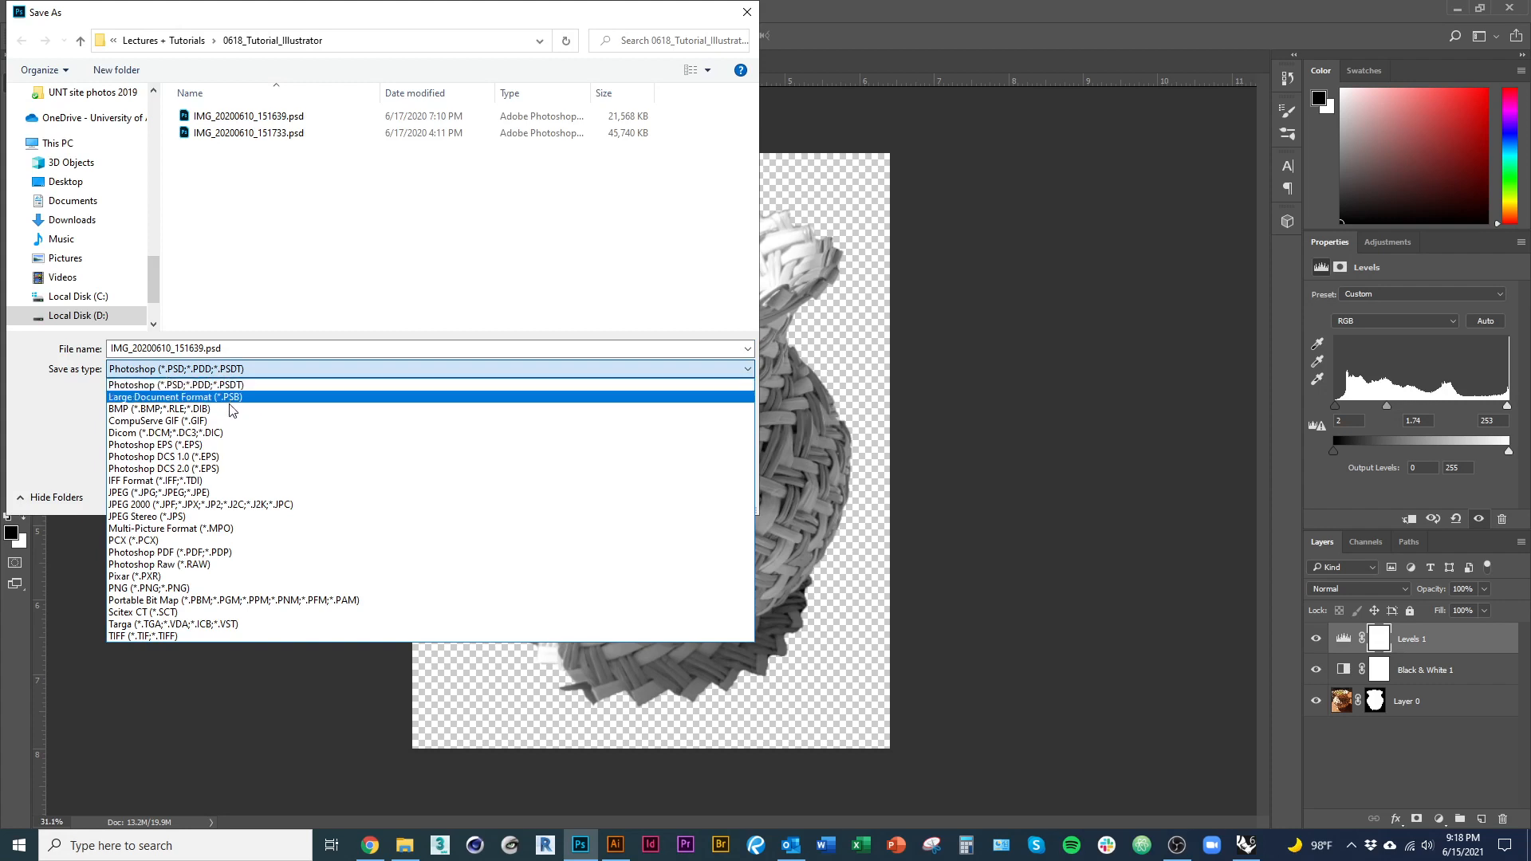
click(170, 588)
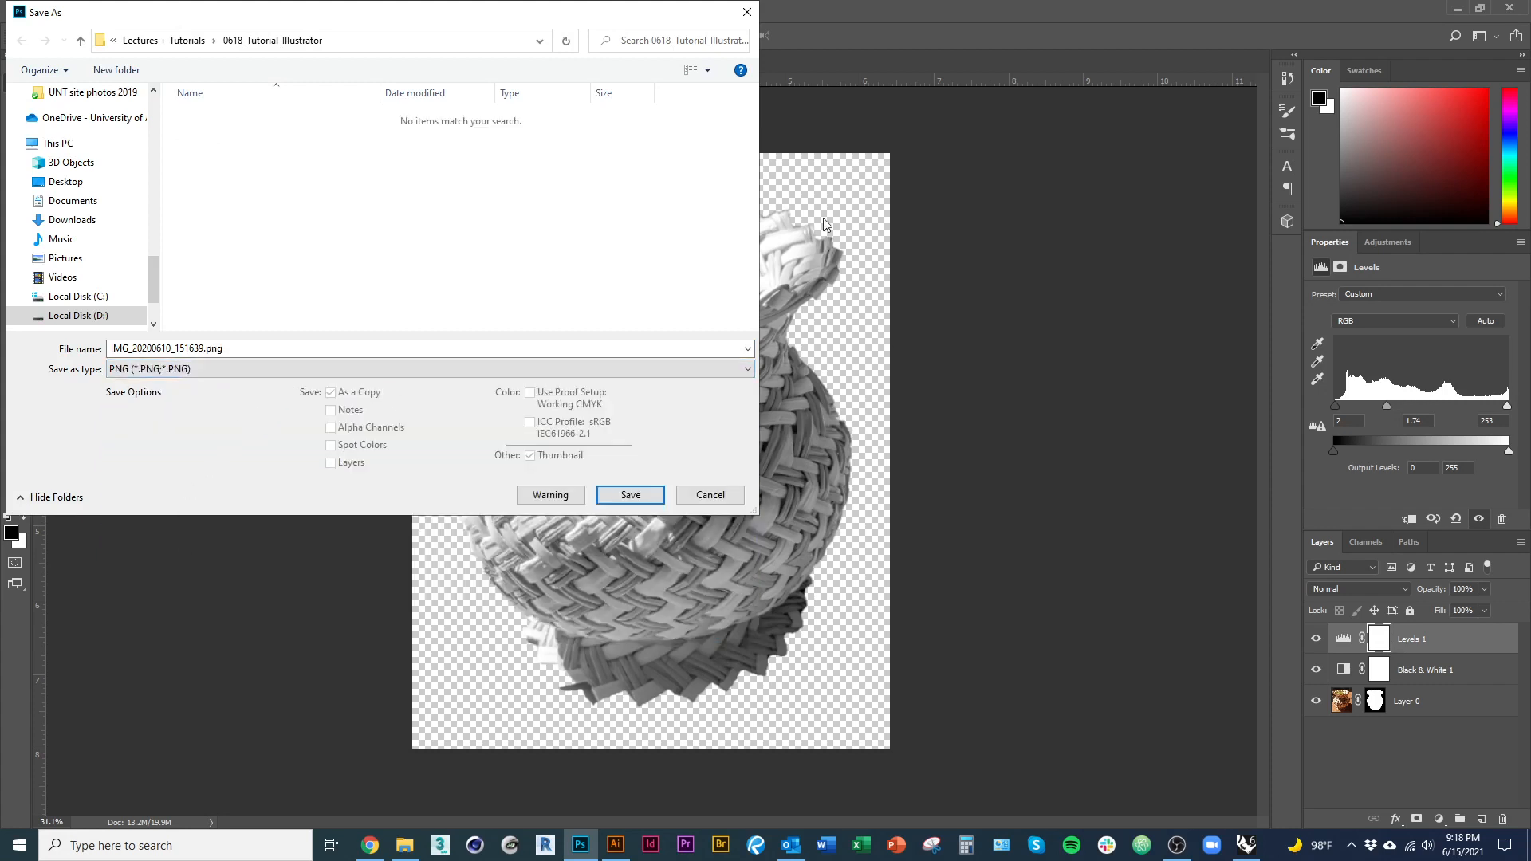
click(630, 494)
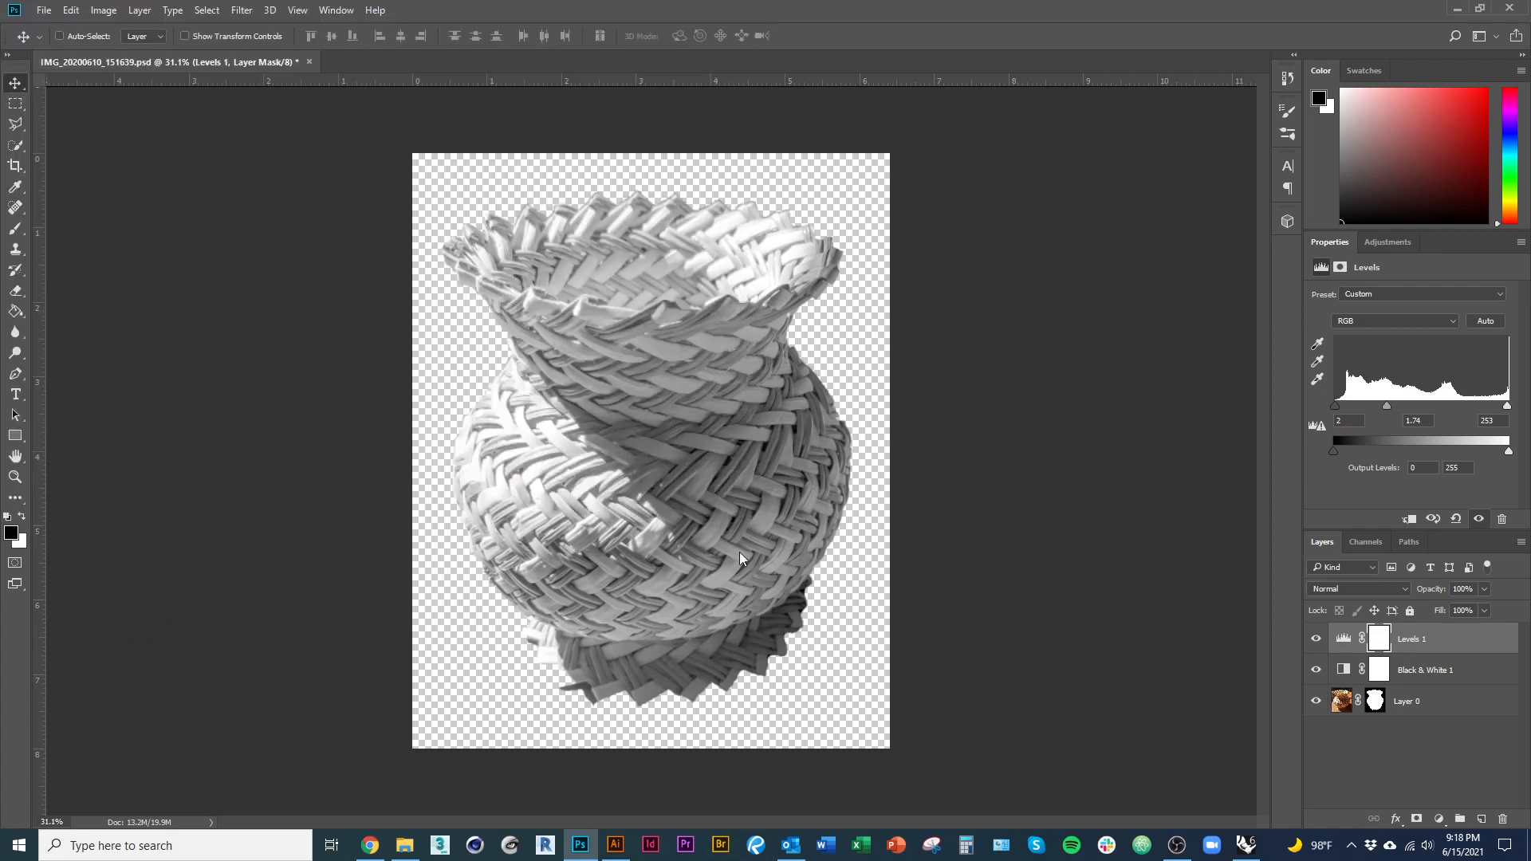
click(859, 272)
Step: Switch to Adobe Illustrator and create a new Letter-size document (8.5 x 11 in) in landscape orientation
mouse_move(619, 858)
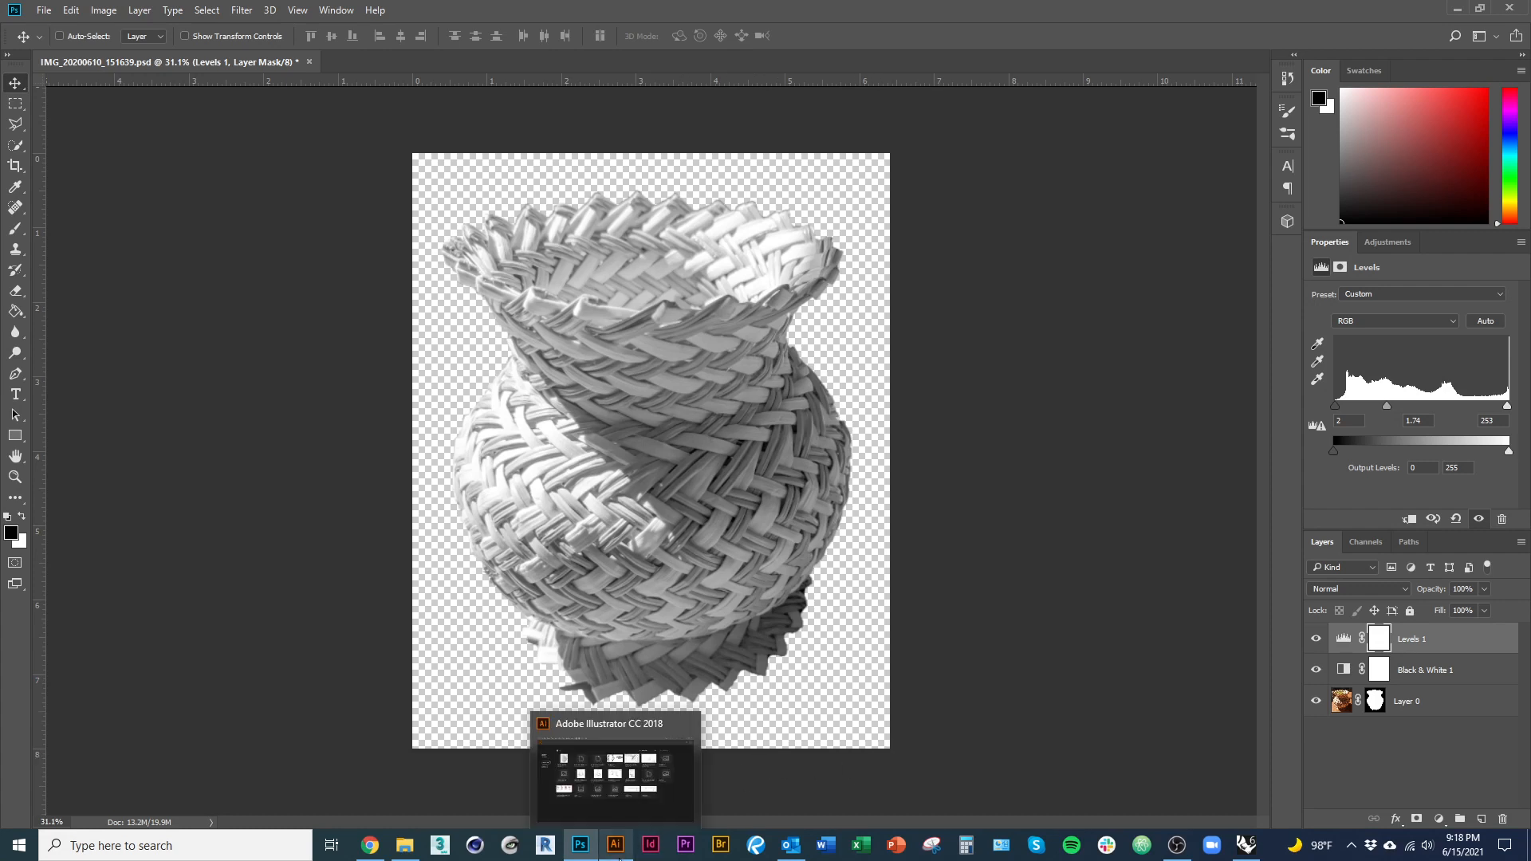
click(601, 779)
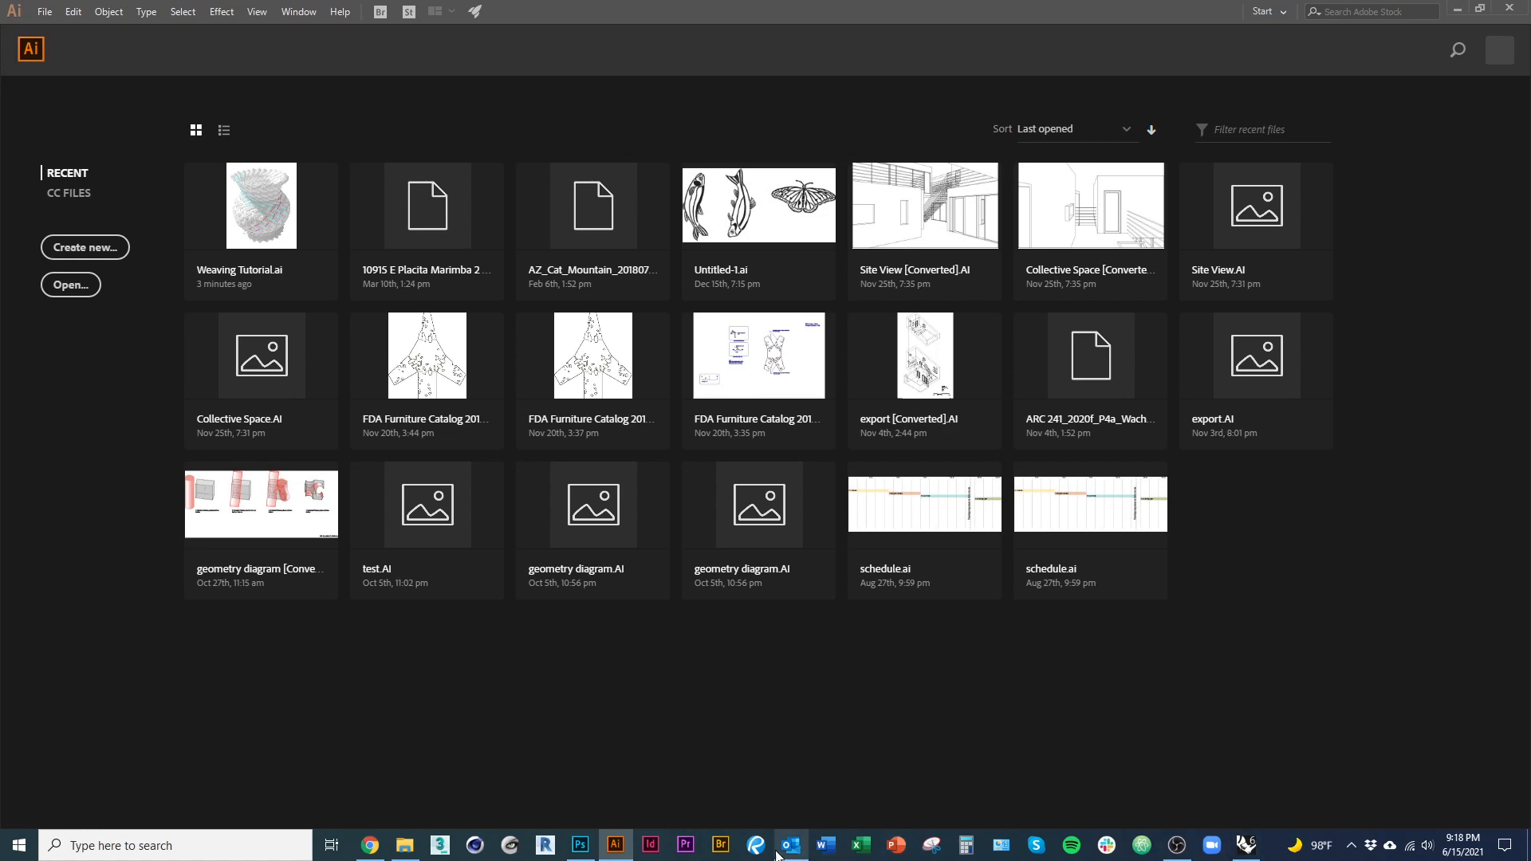
click(581, 845)
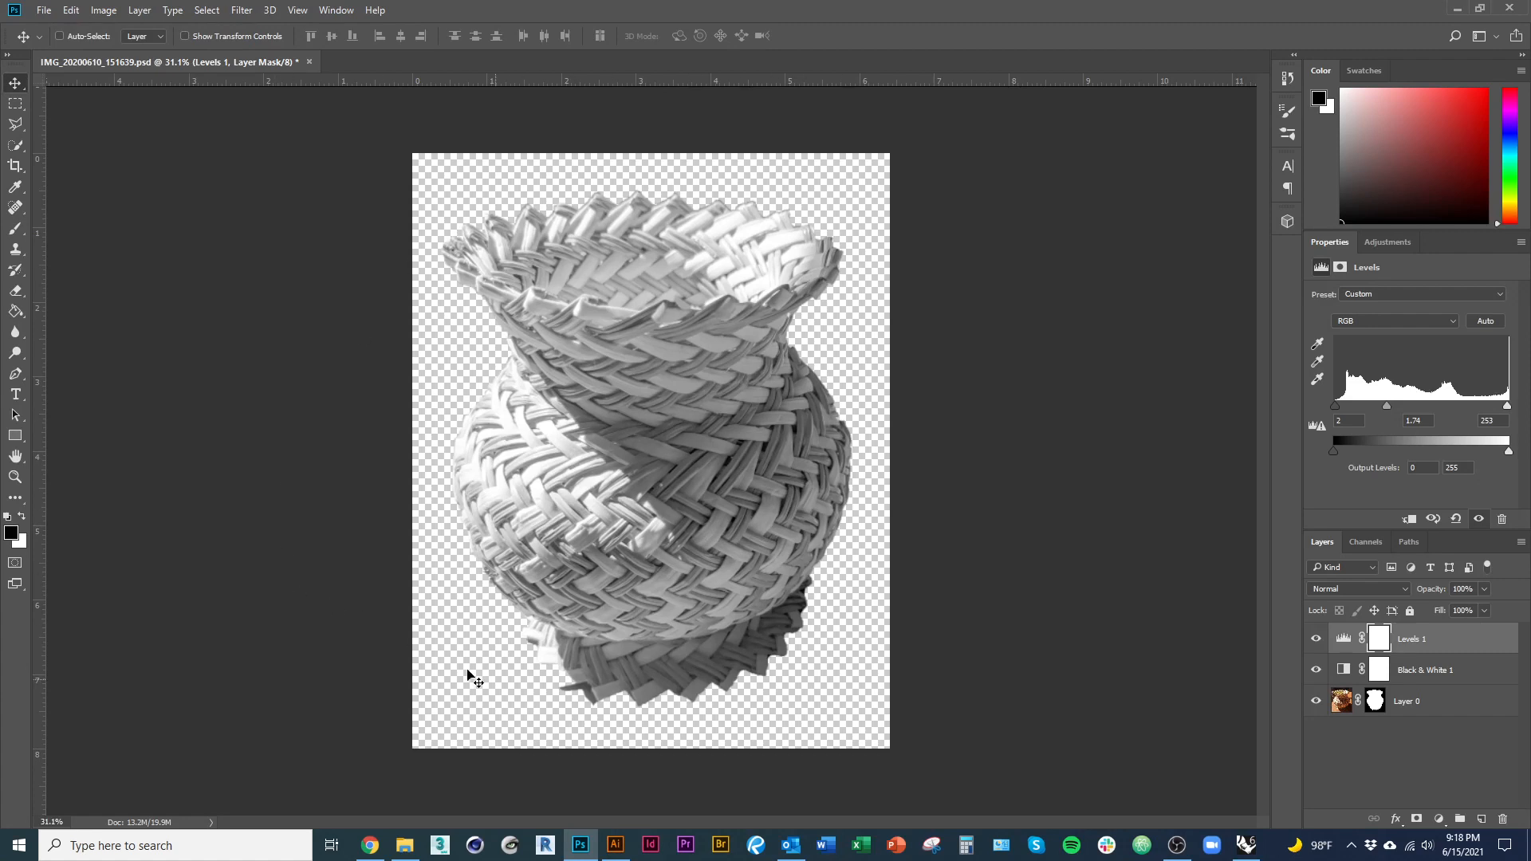
click(615, 845)
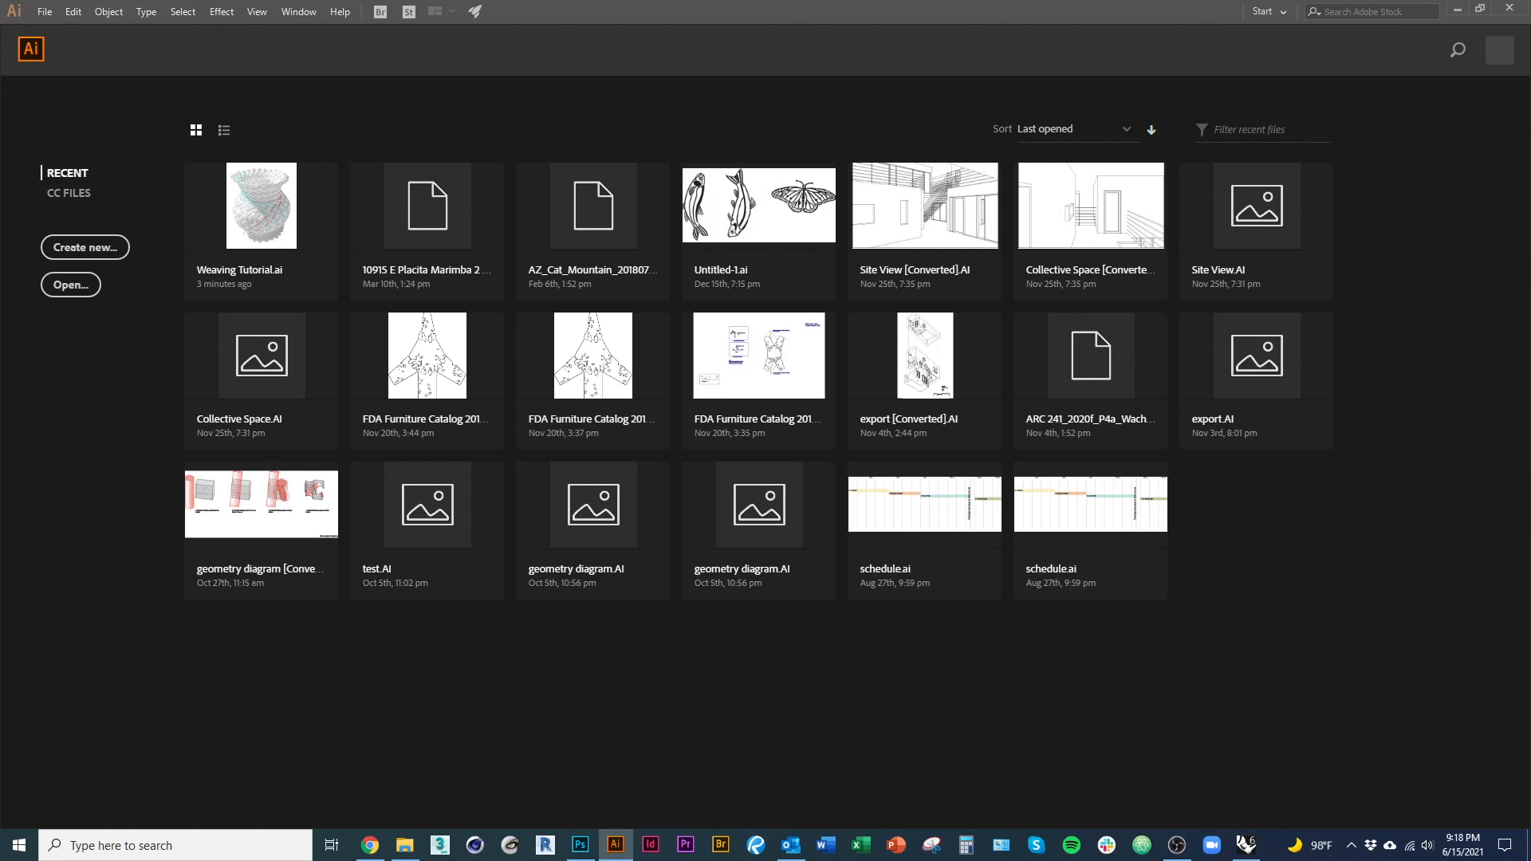
key(alt+Tab)
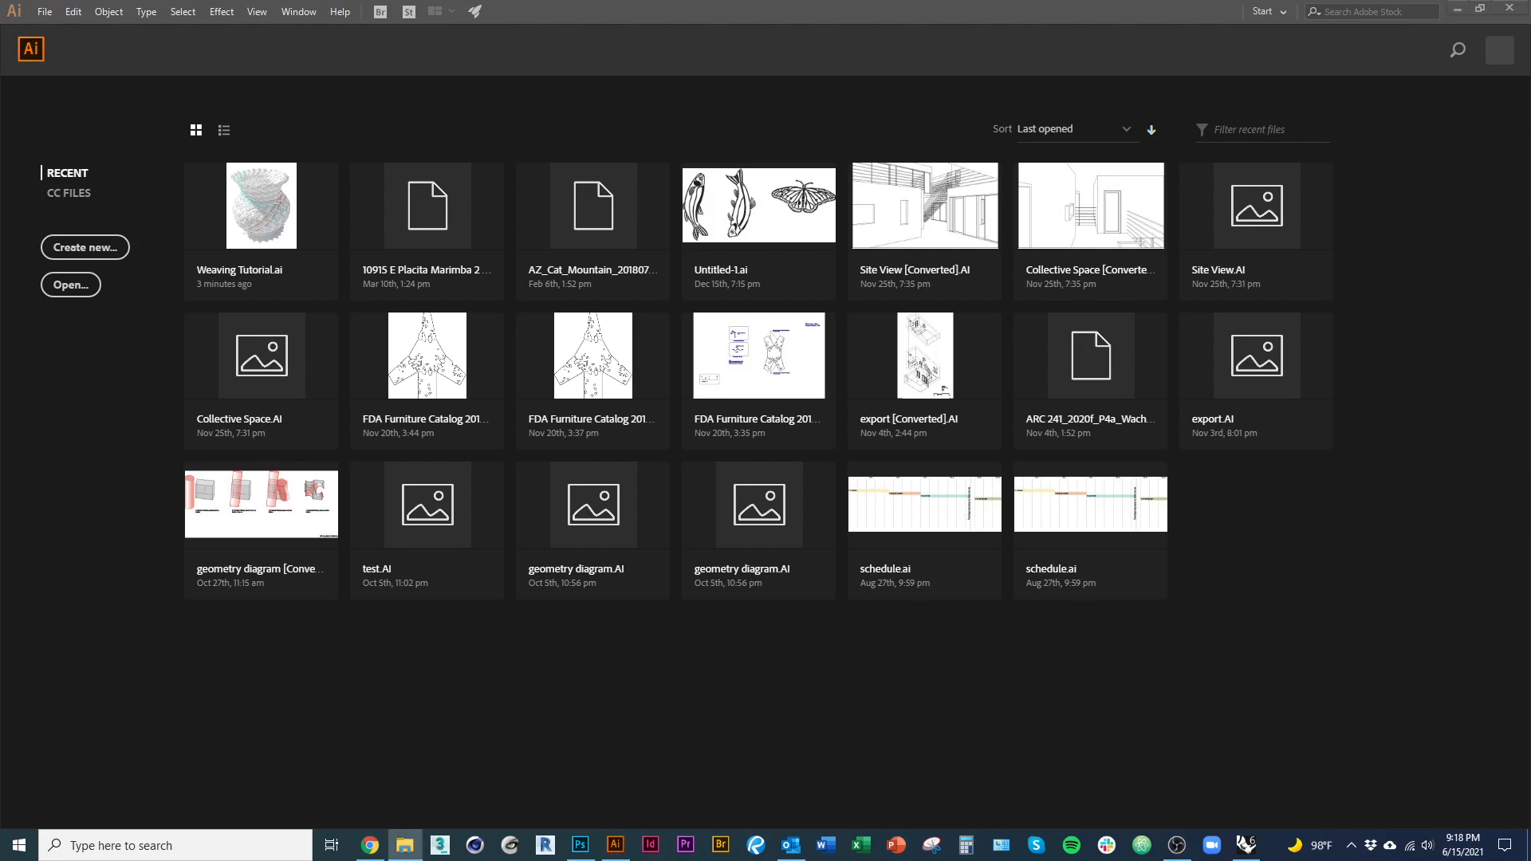
click(83, 250)
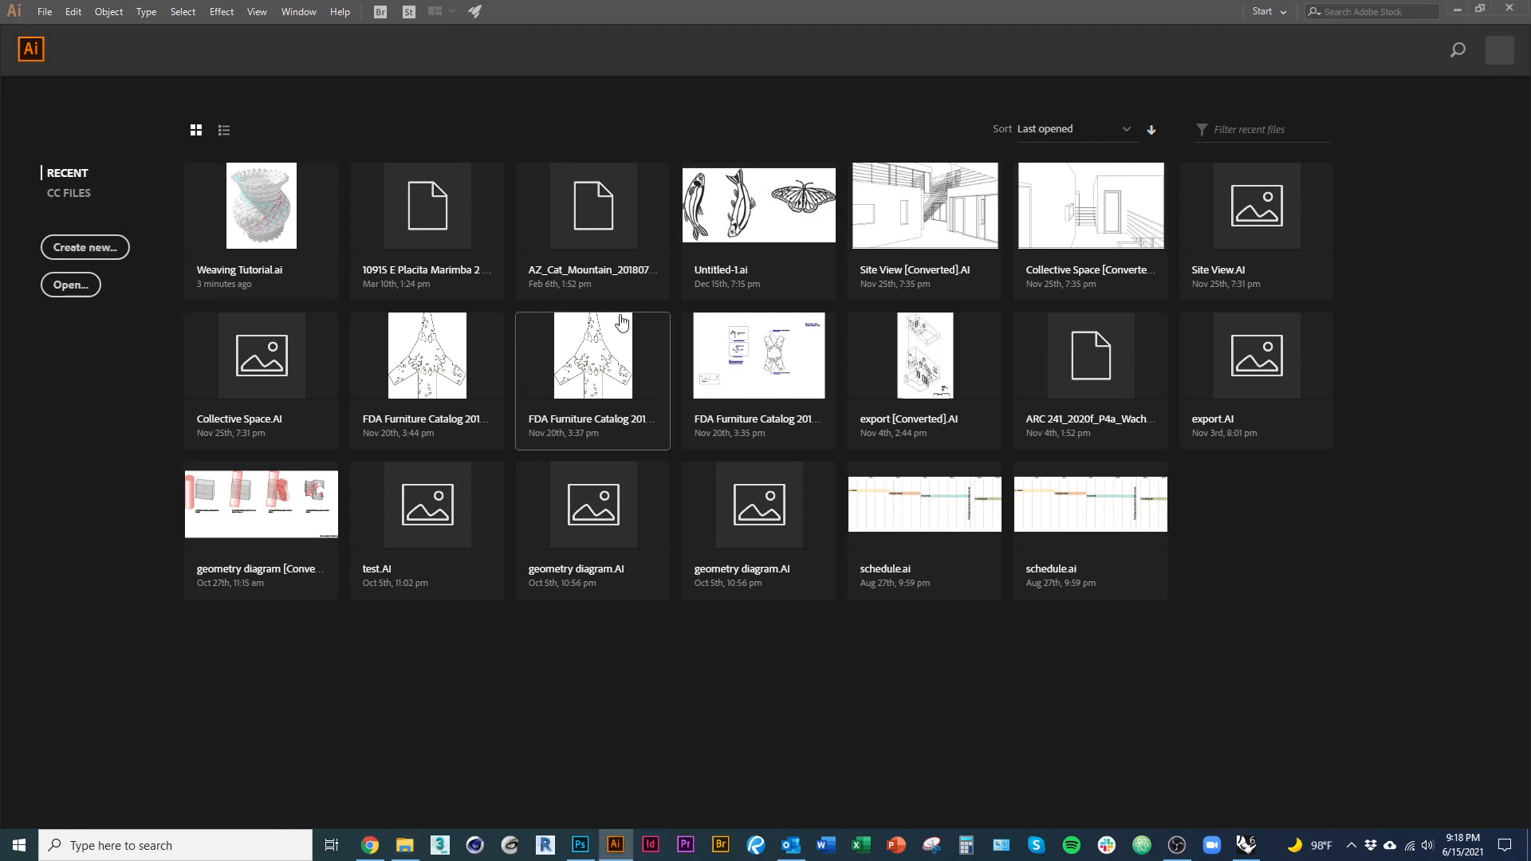
click(80, 253)
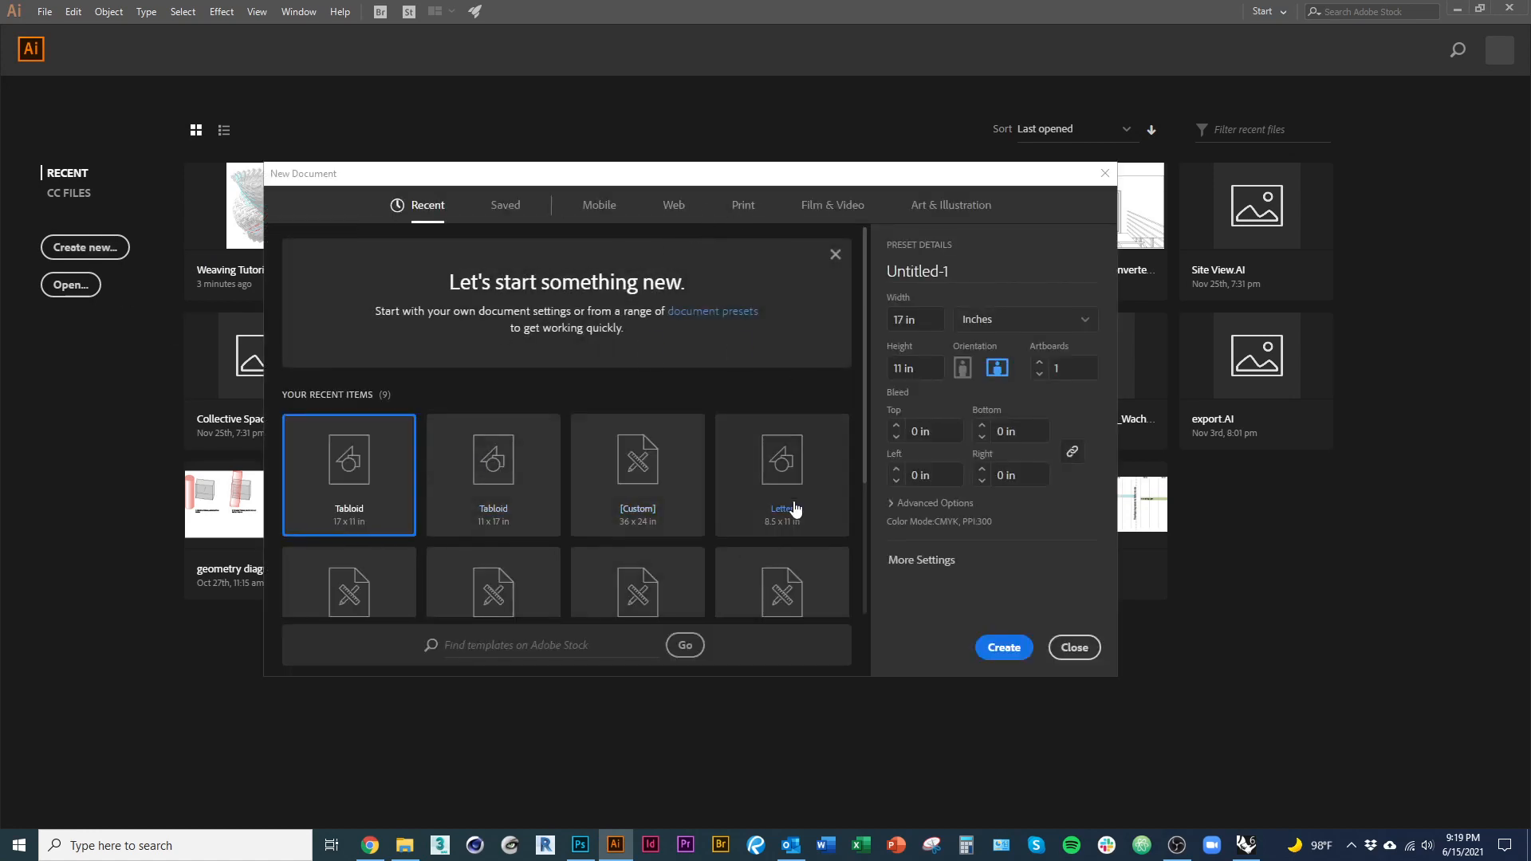
click(753, 500)
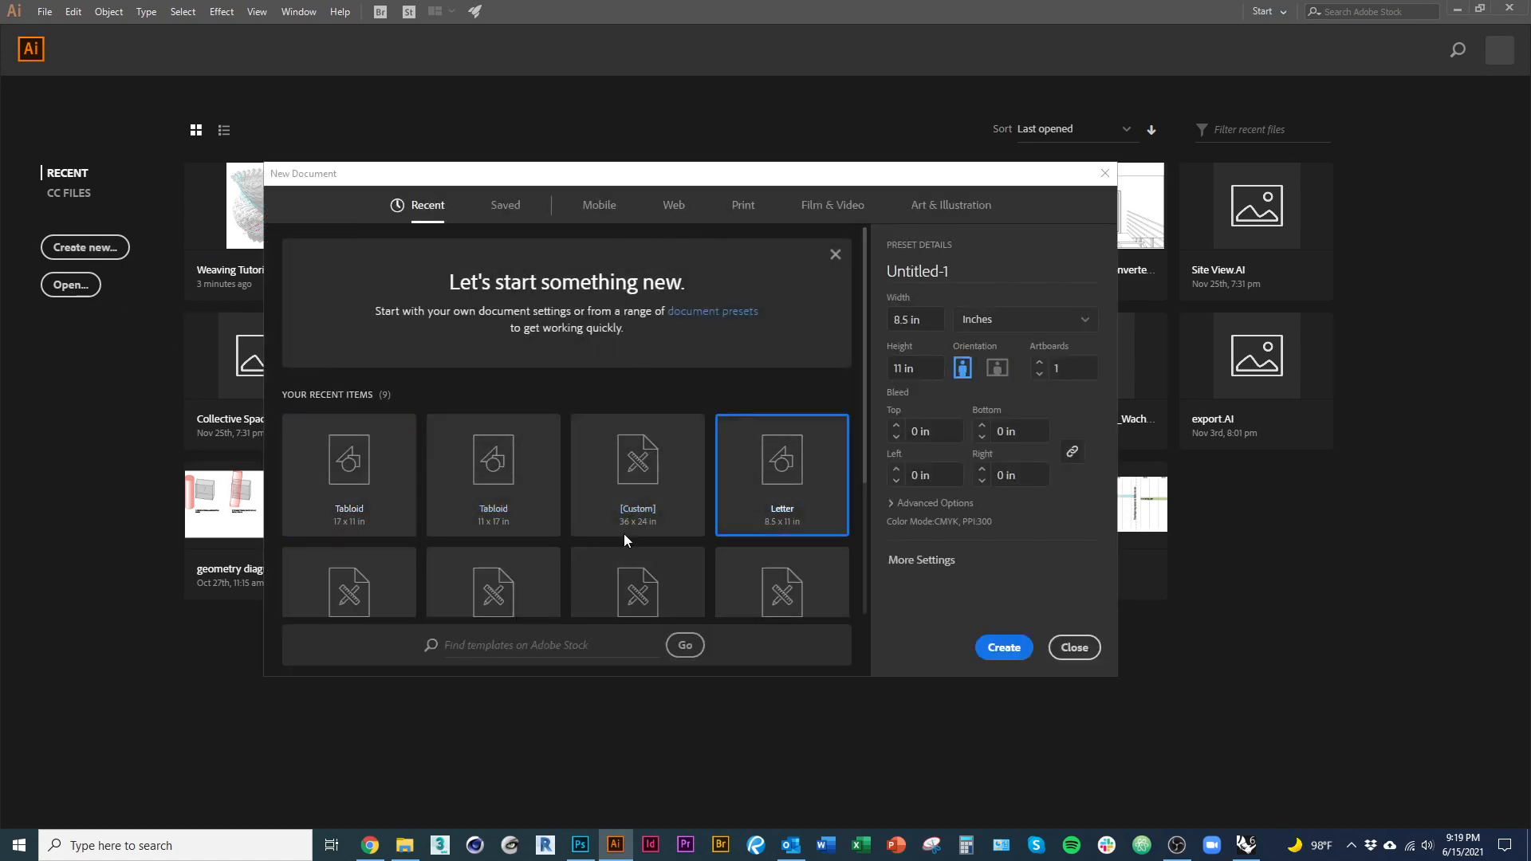
click(1006, 648)
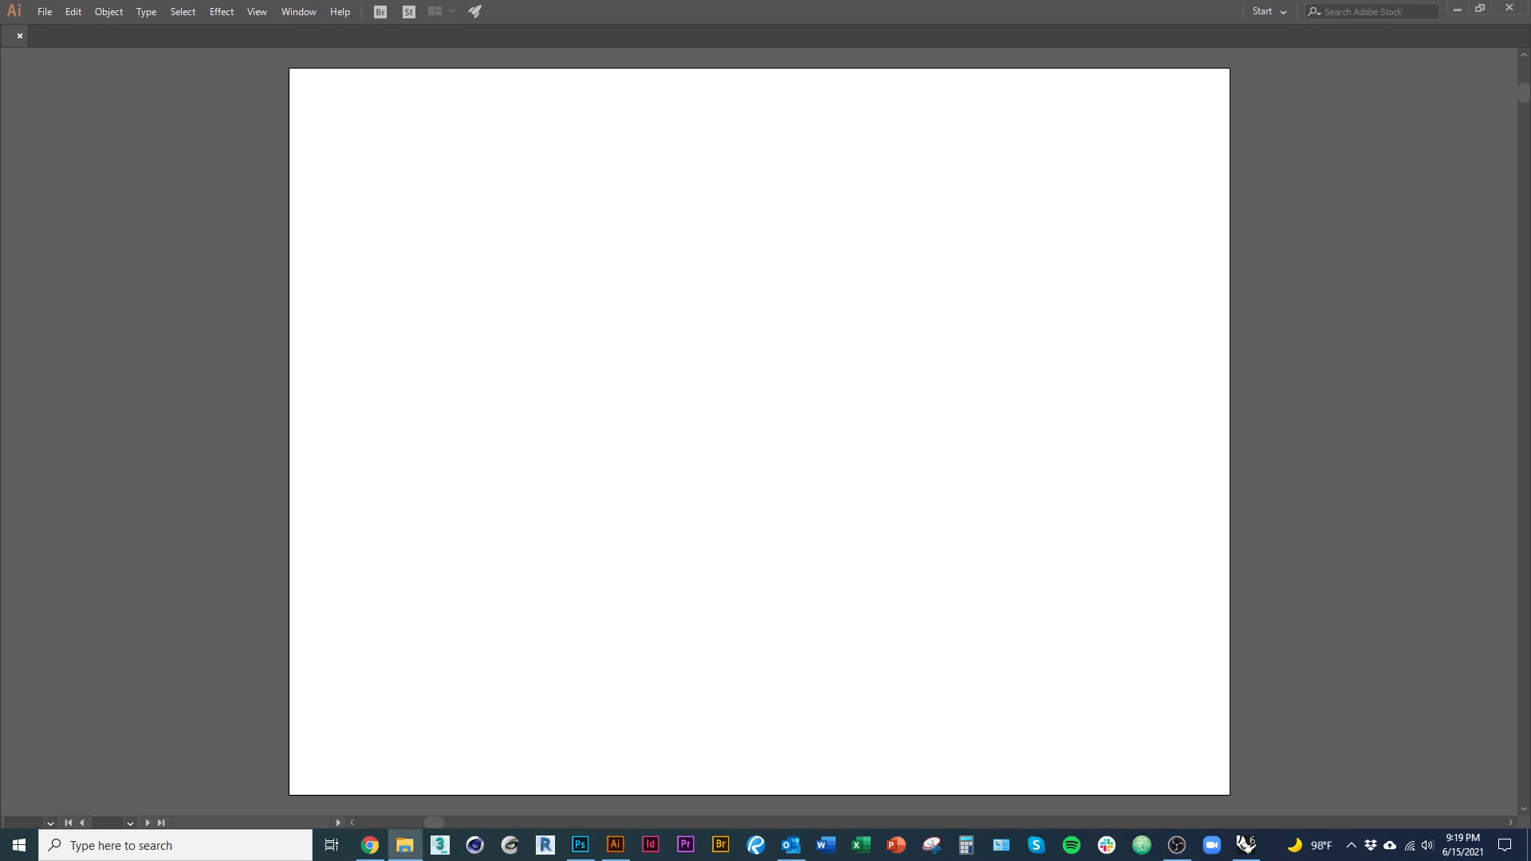
Step: Place the exported vase PNG on the artboard, move it to about the middle of the page and deselect it
drag(1530, 470, 690, 471)
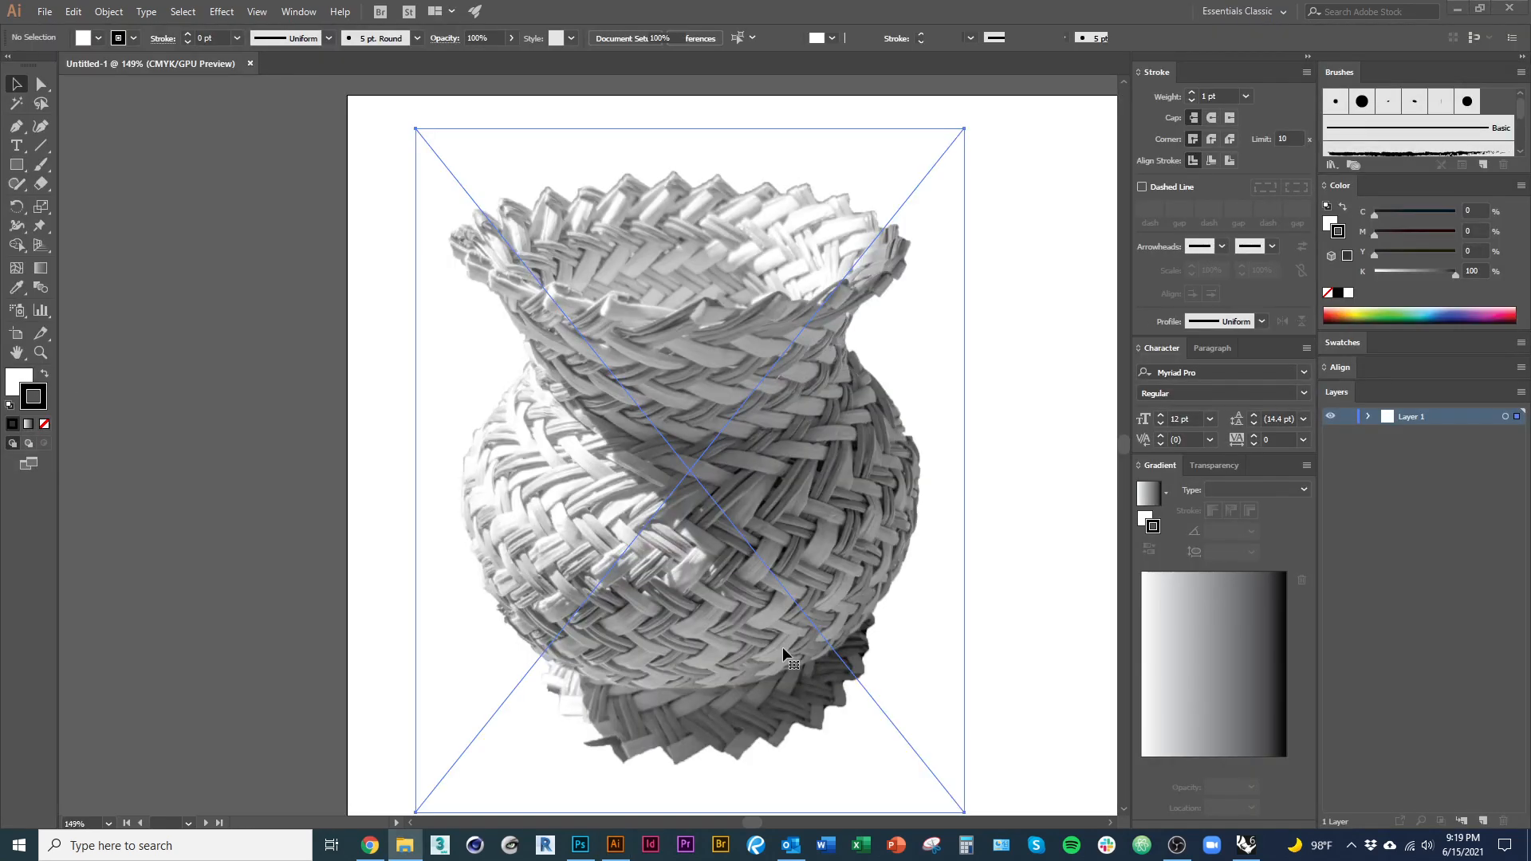
scroll(387, 281, down, 5)
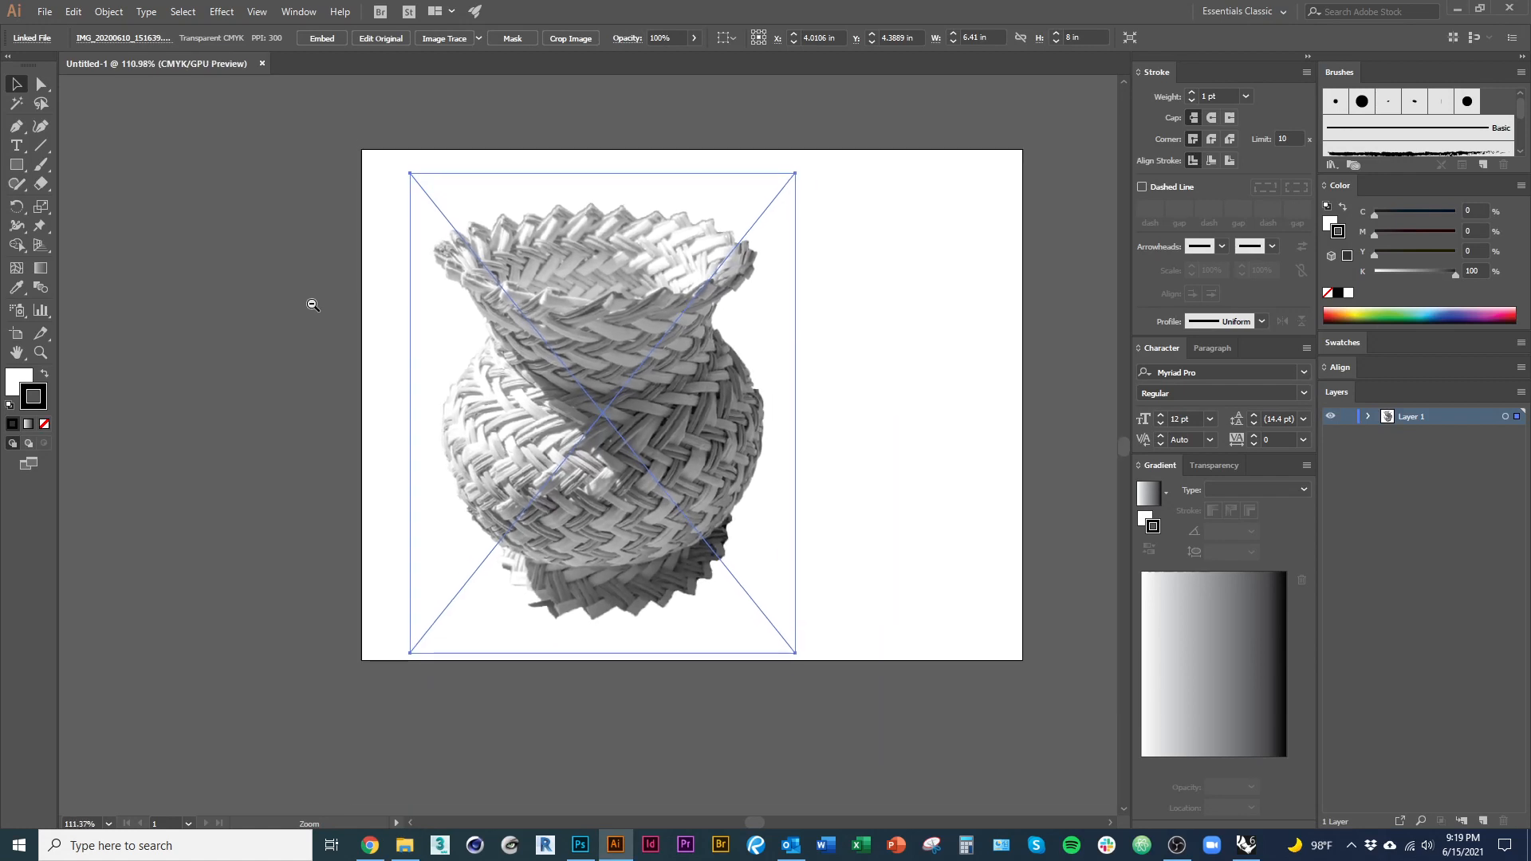
click(44, 11)
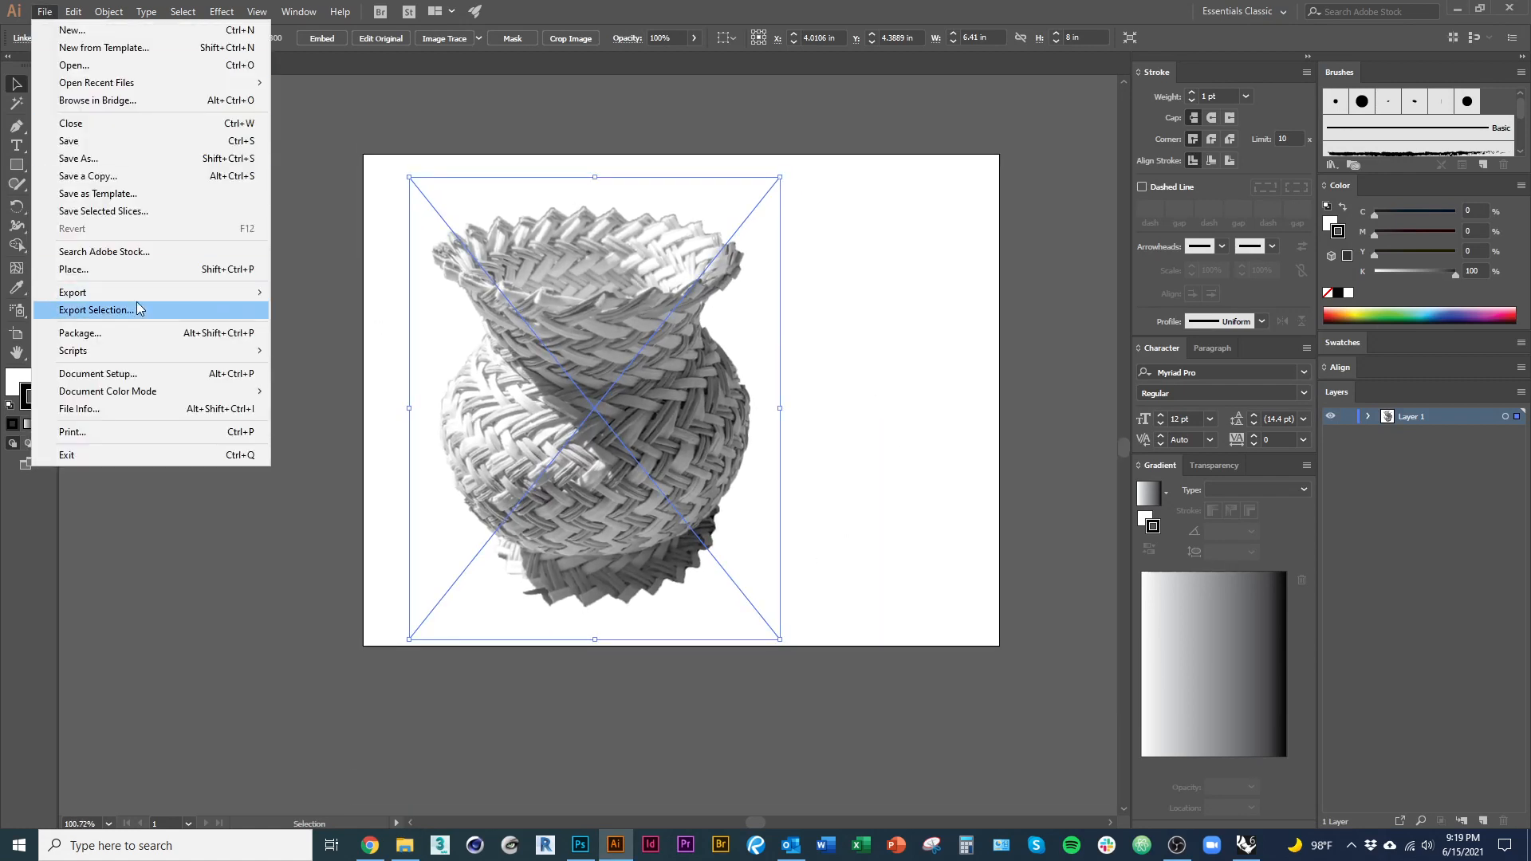
click(336, 311)
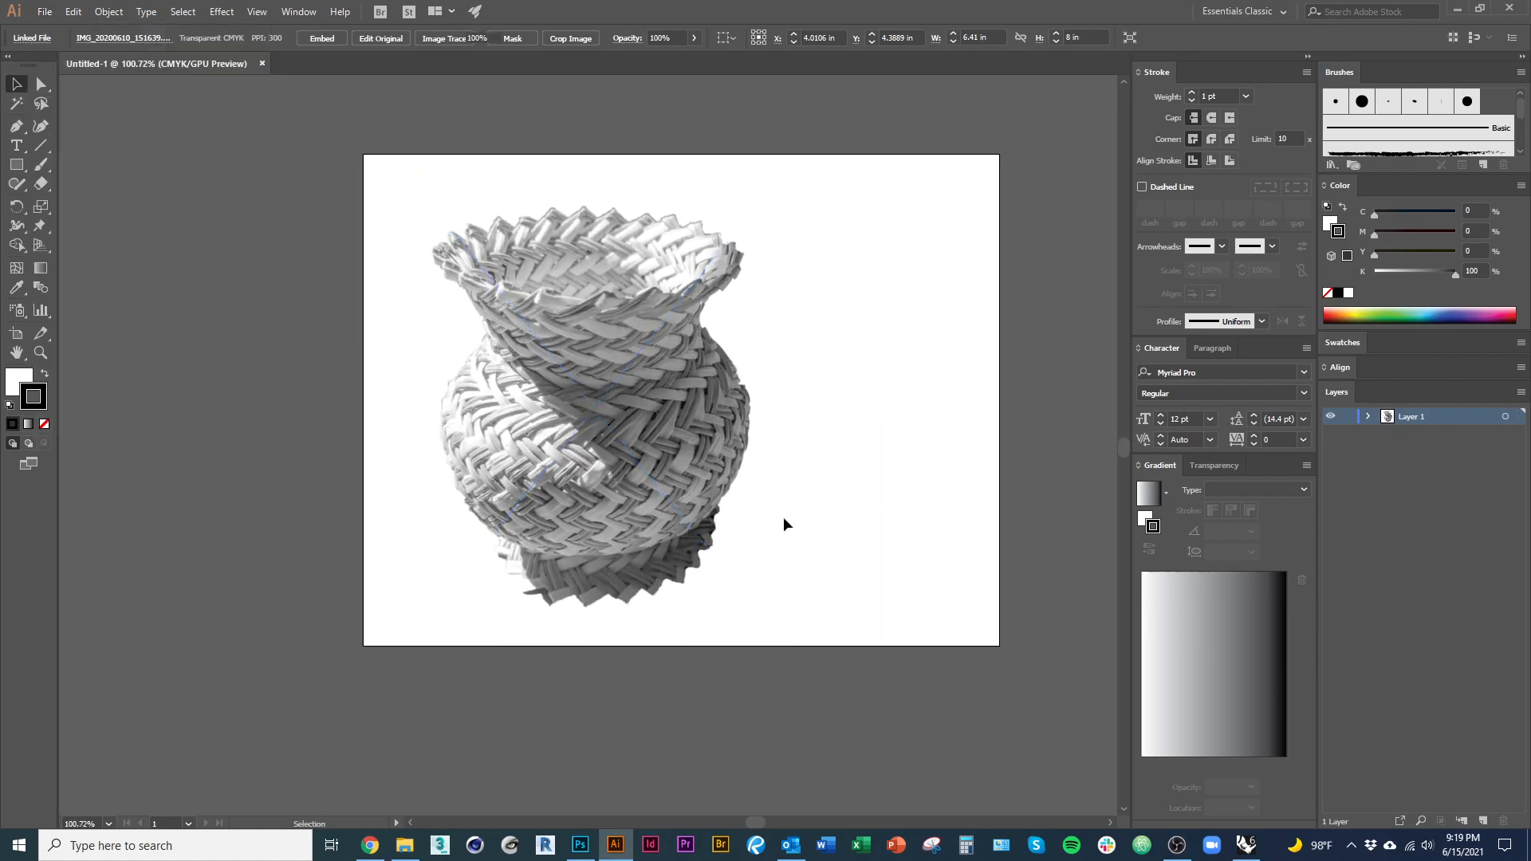
drag(782, 476, 618, 536)
drag(518, 538, 652, 561)
click(944, 639)
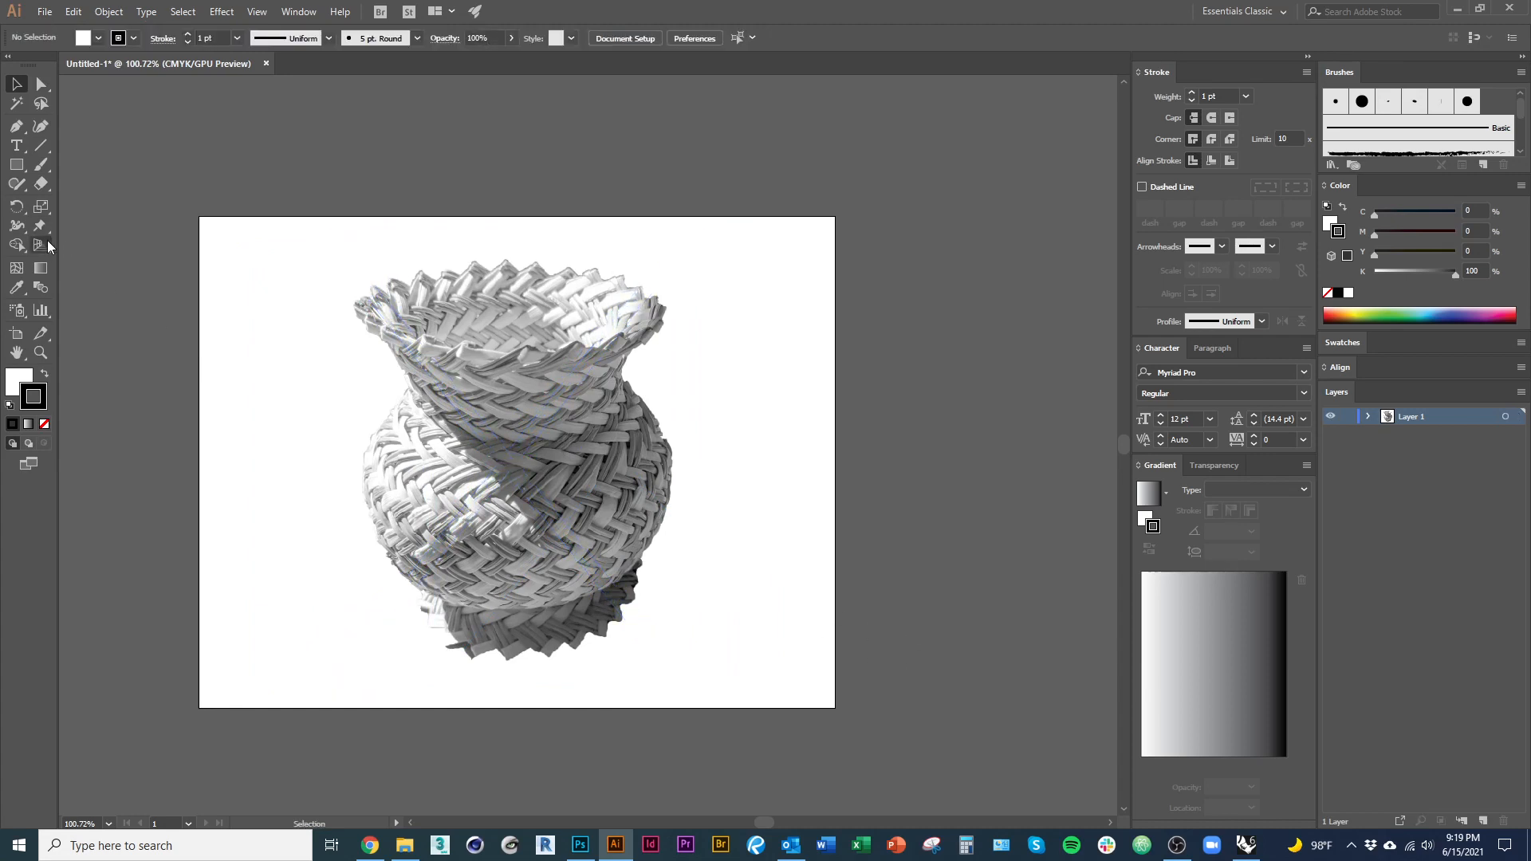
Step: Draw a rectangle about 1.67 x 1.79 in with white fill and black outline beside the vase's left side and select it
click(22, 170)
drag(234, 403, 332, 506)
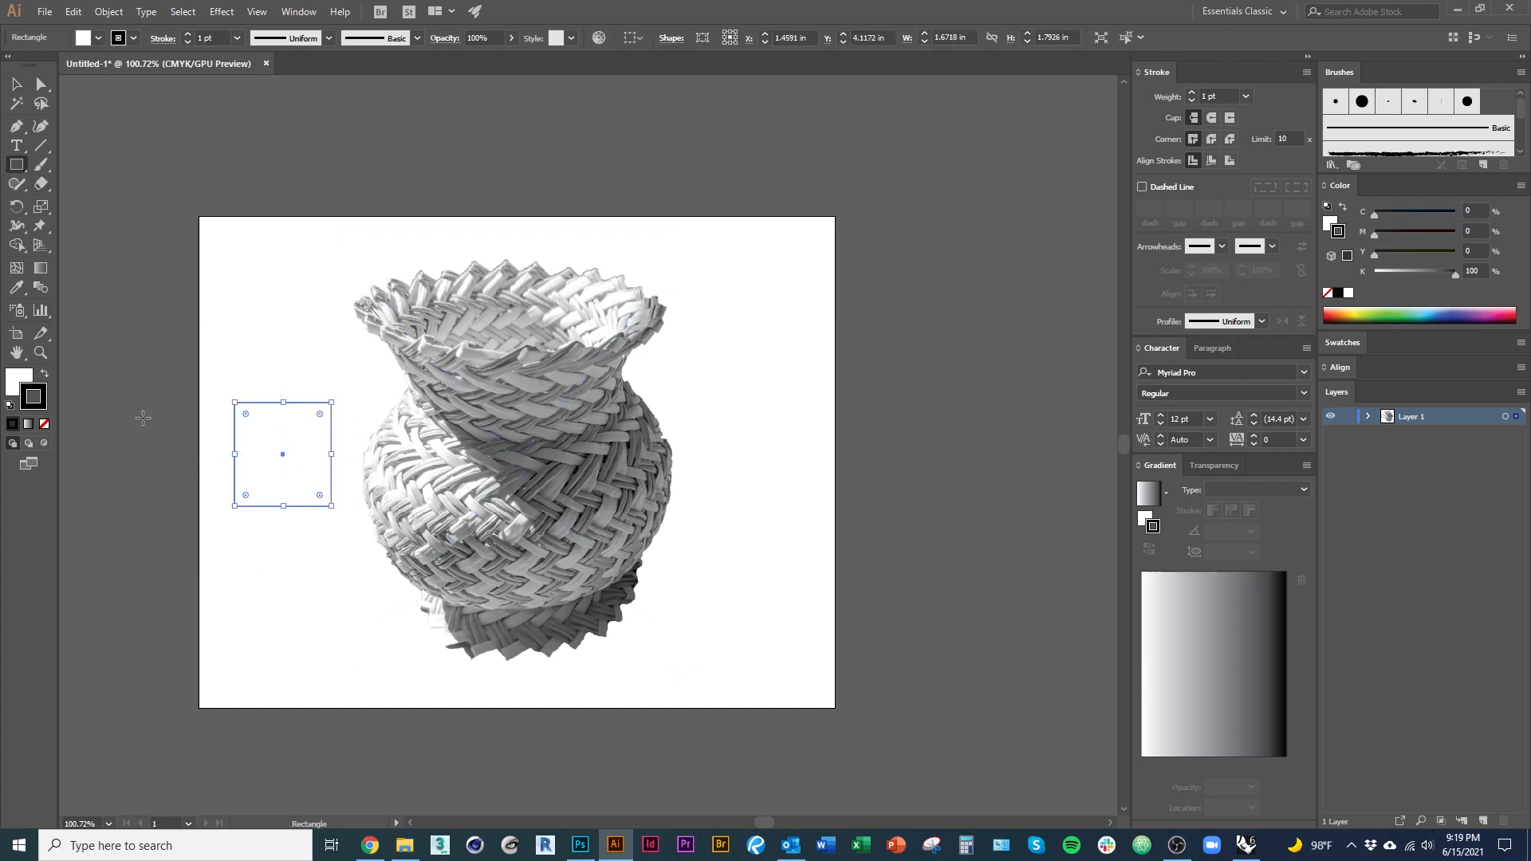
key(v)
click(302, 591)
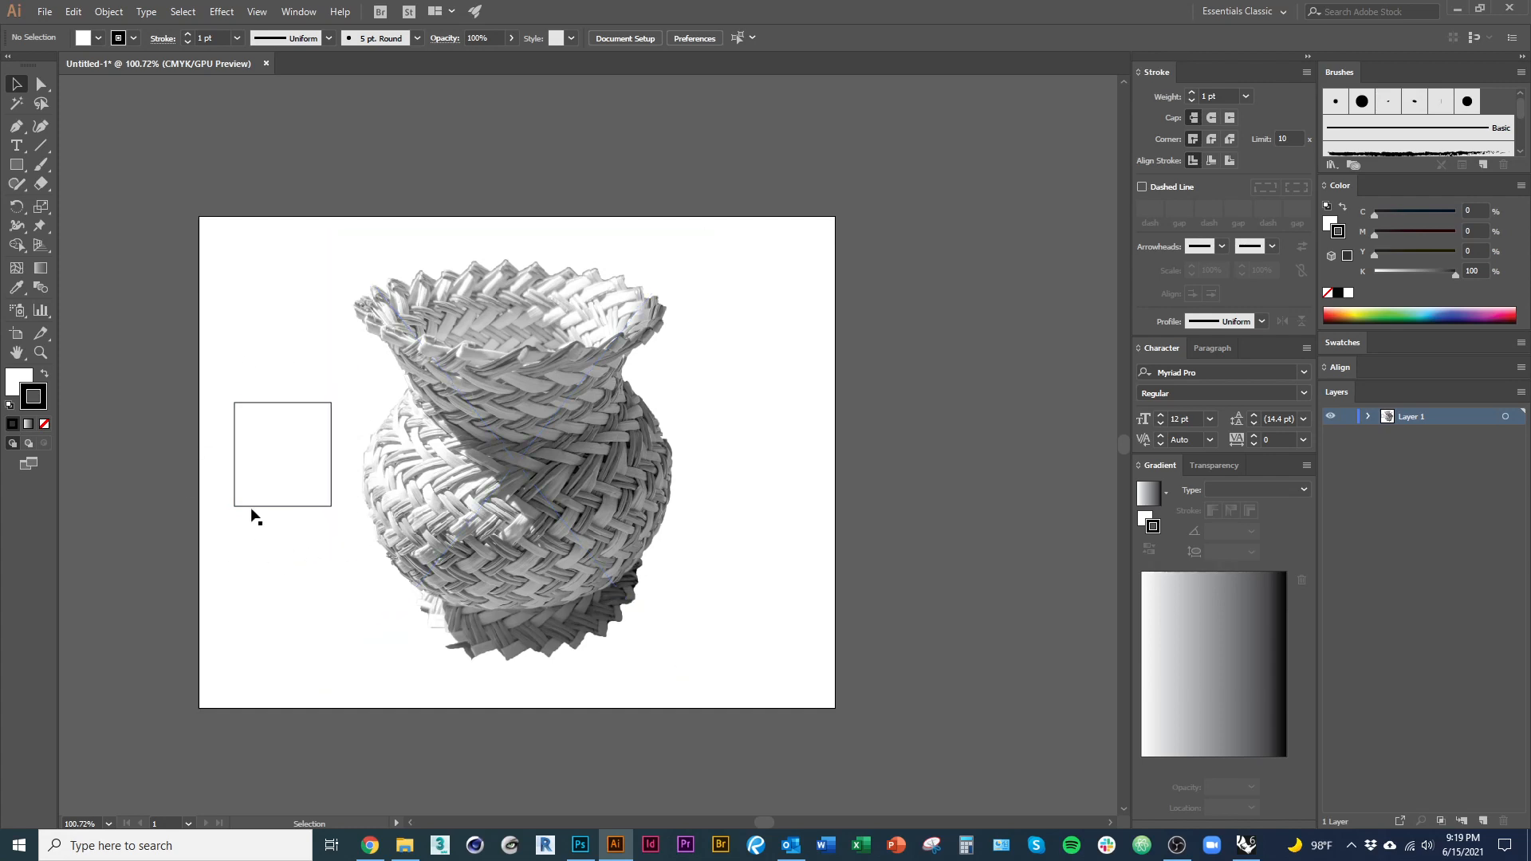
scroll(282, 547, up, 2)
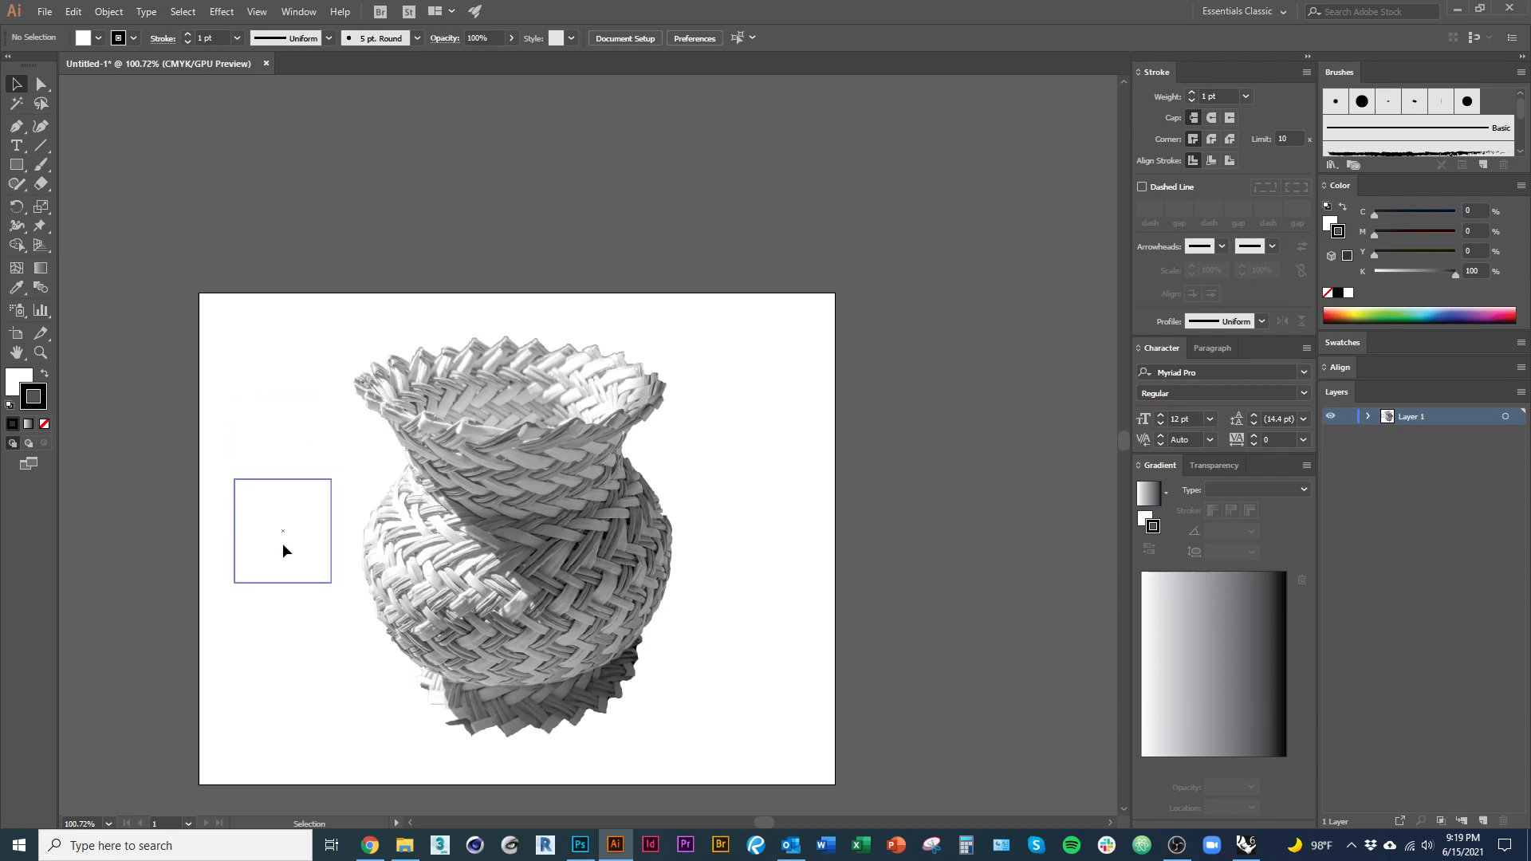
scroll(264, 557, down, 1)
scroll(287, 470, up, 2)
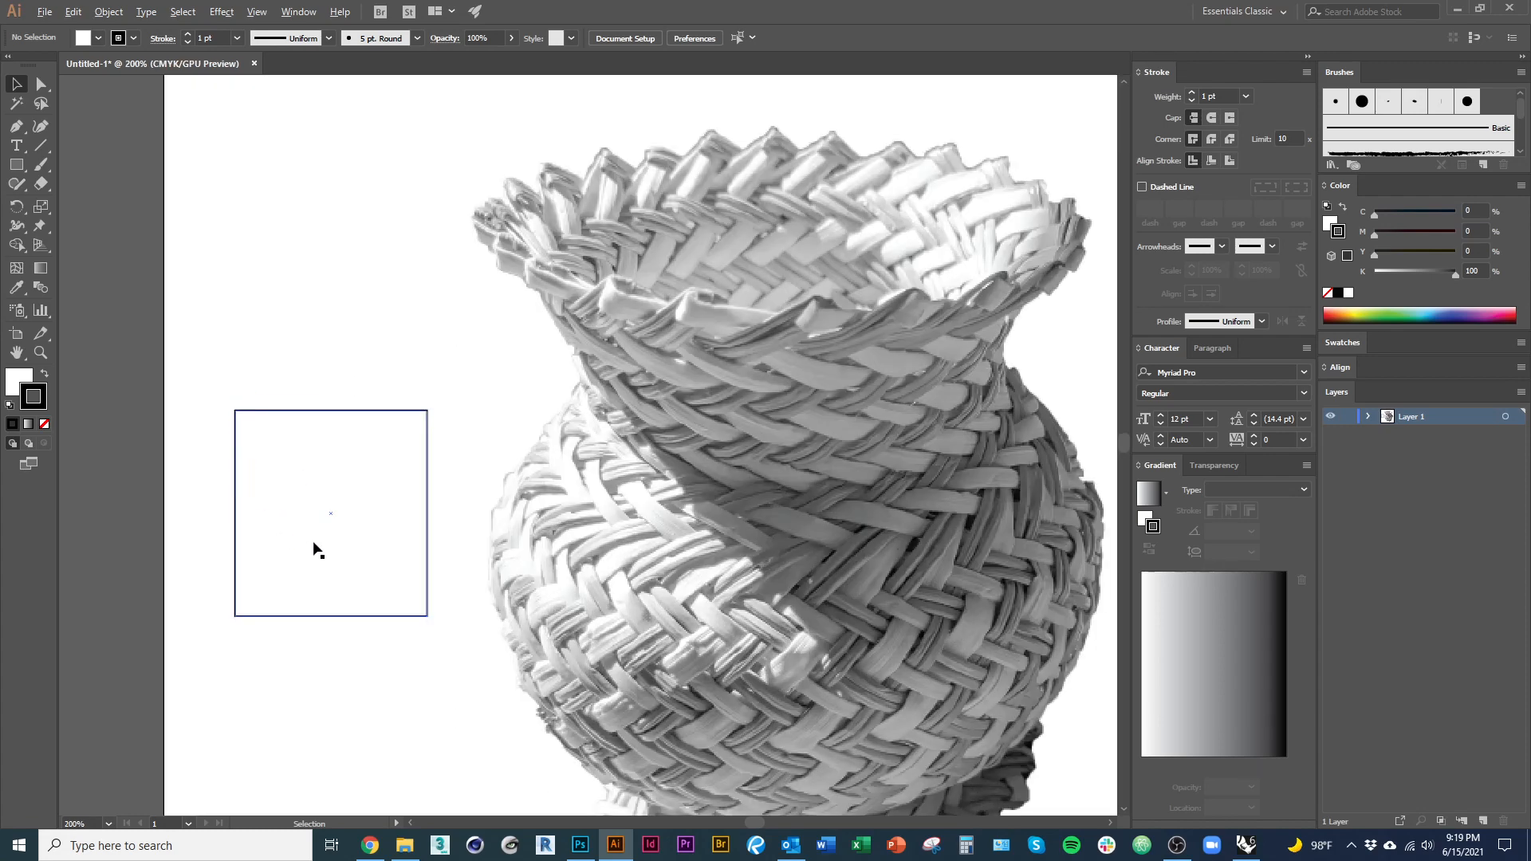
click(340, 576)
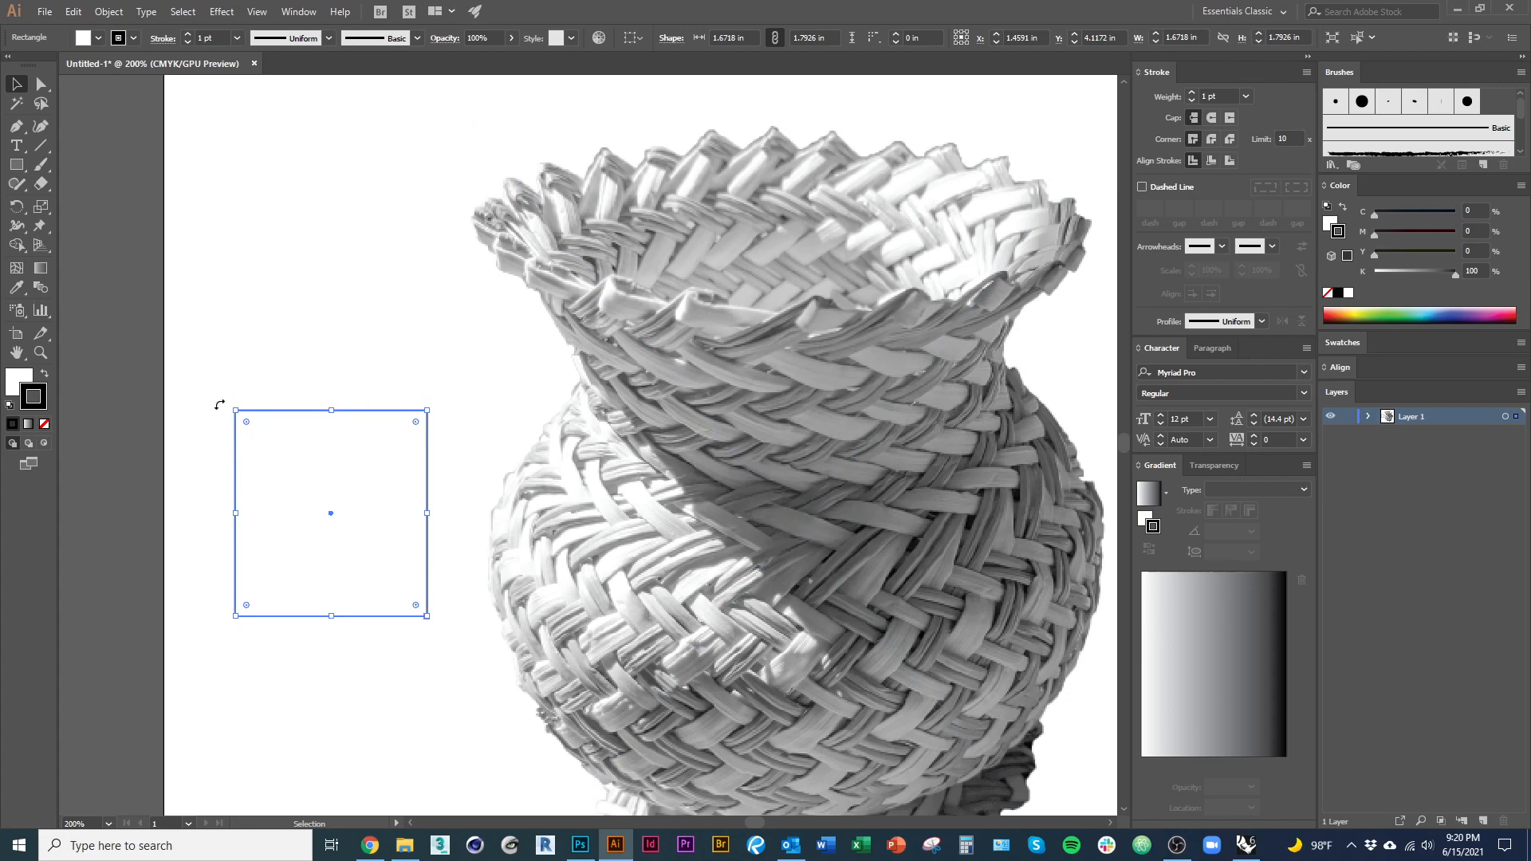
Step: Draw a diagonal line about 0.93 in wide and 0.74 in high above the rectangle and colour its stroke orange
click(41, 146)
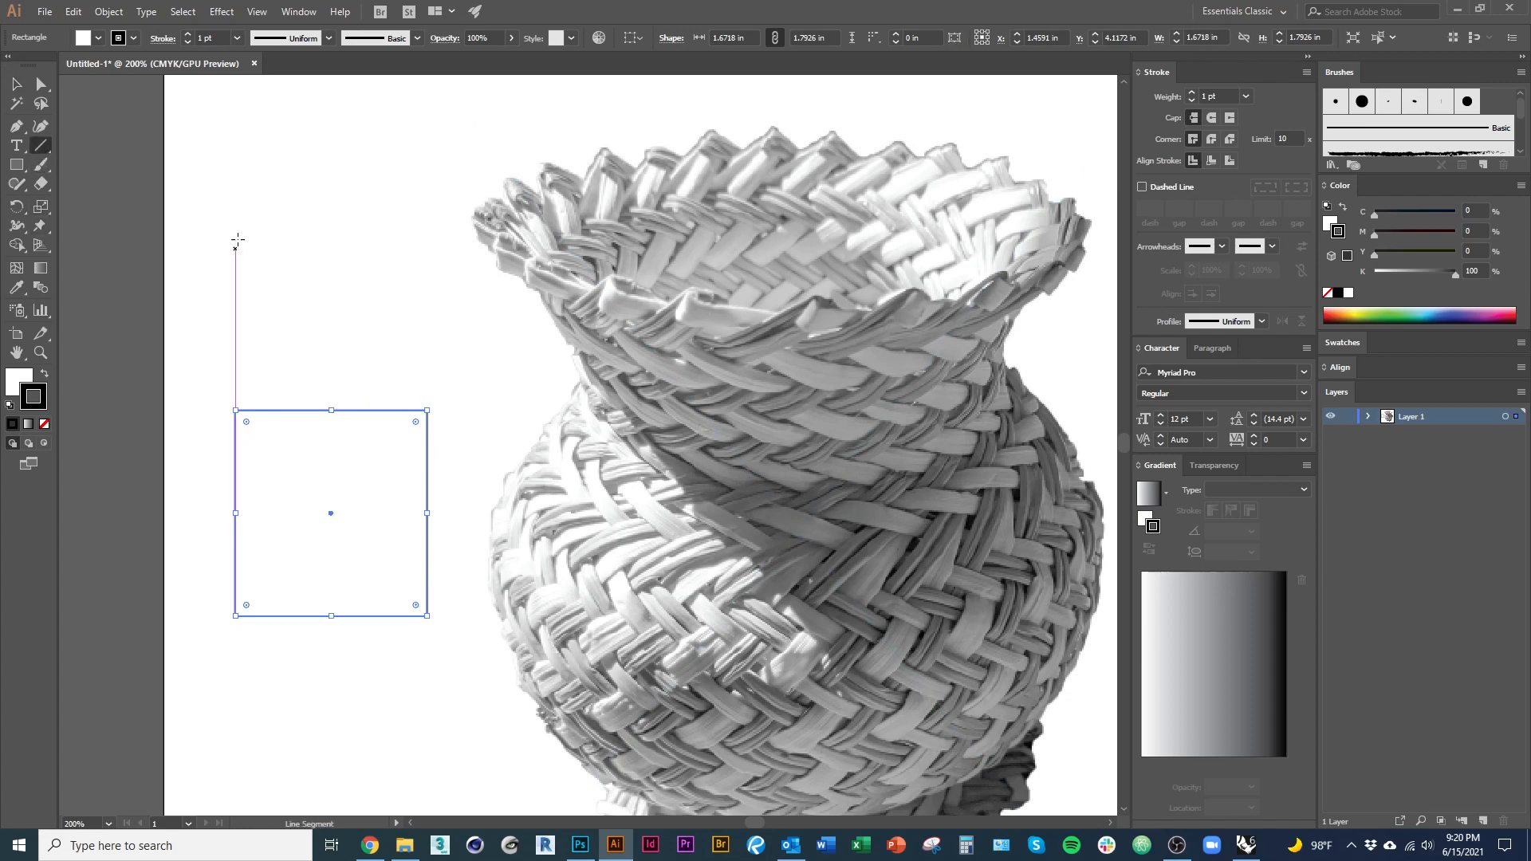
drag(218, 170, 325, 255)
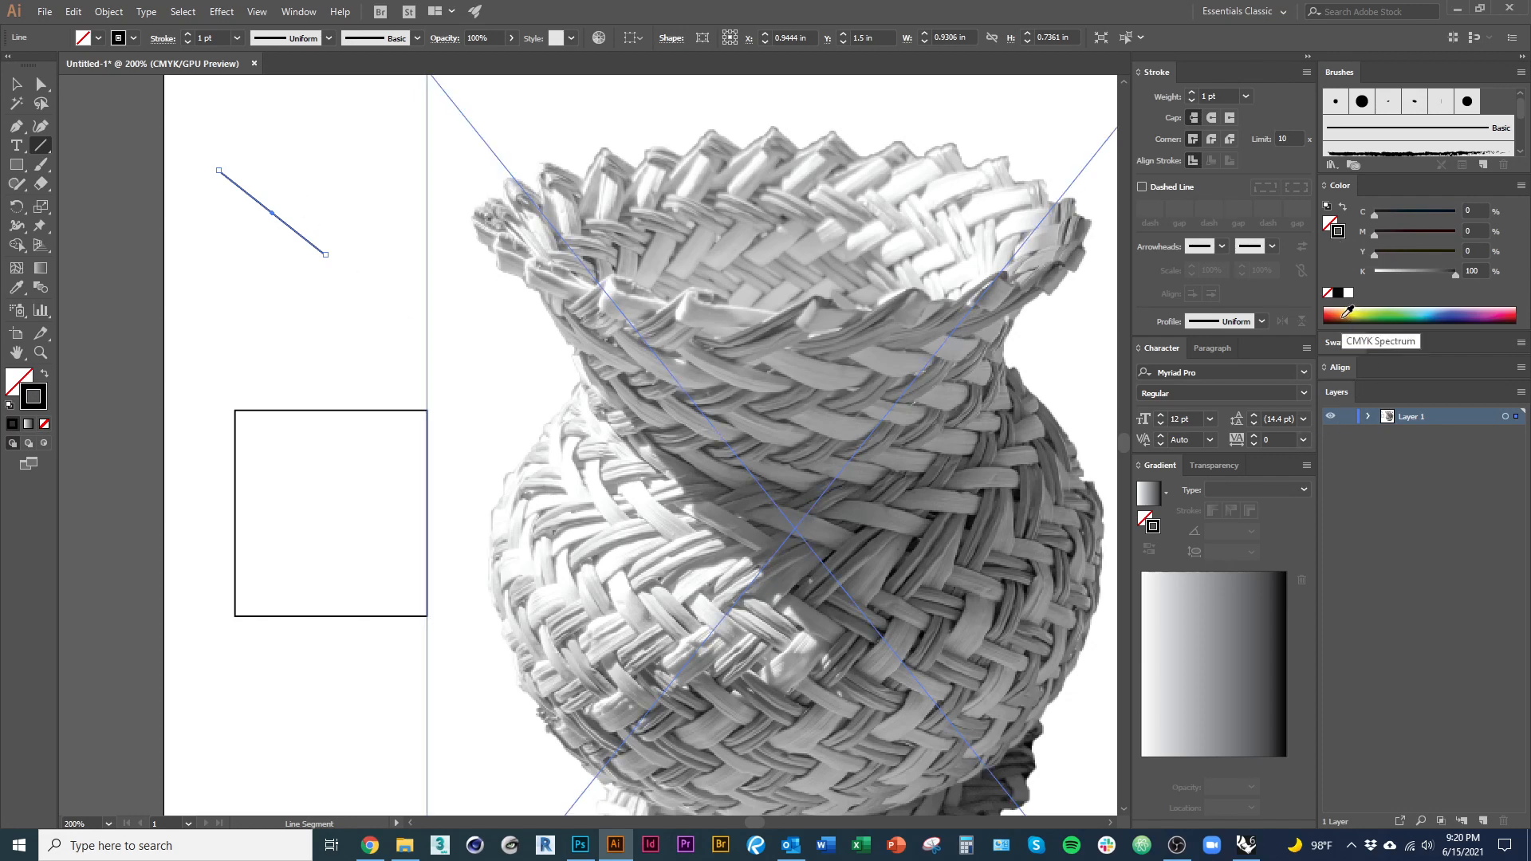
click(1347, 313)
key(v)
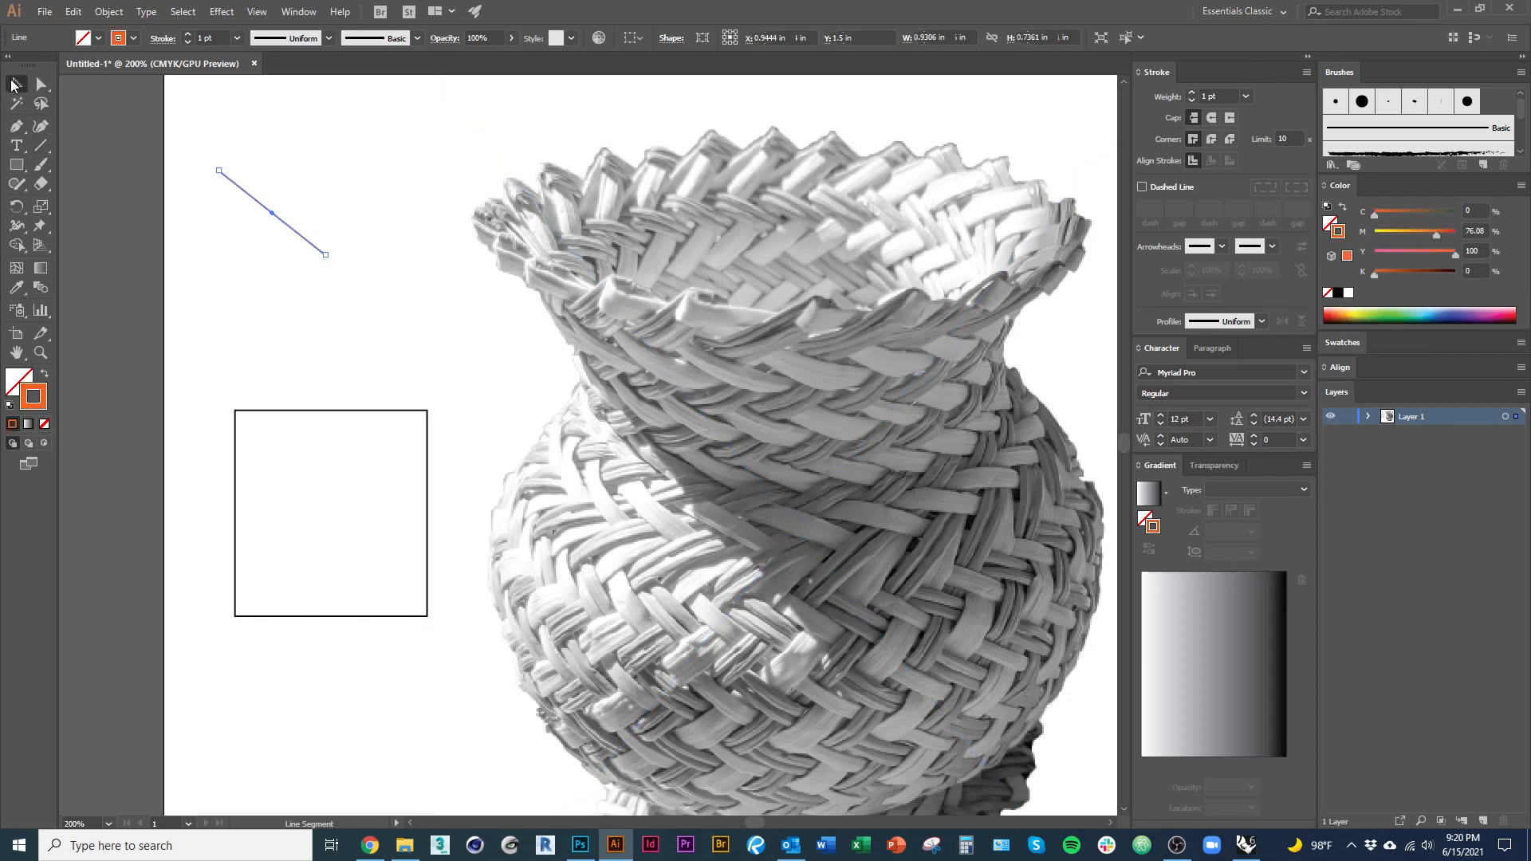
Step: Select the rectangle beside the vase, recolour its outline orange and deselect it
click(250, 446)
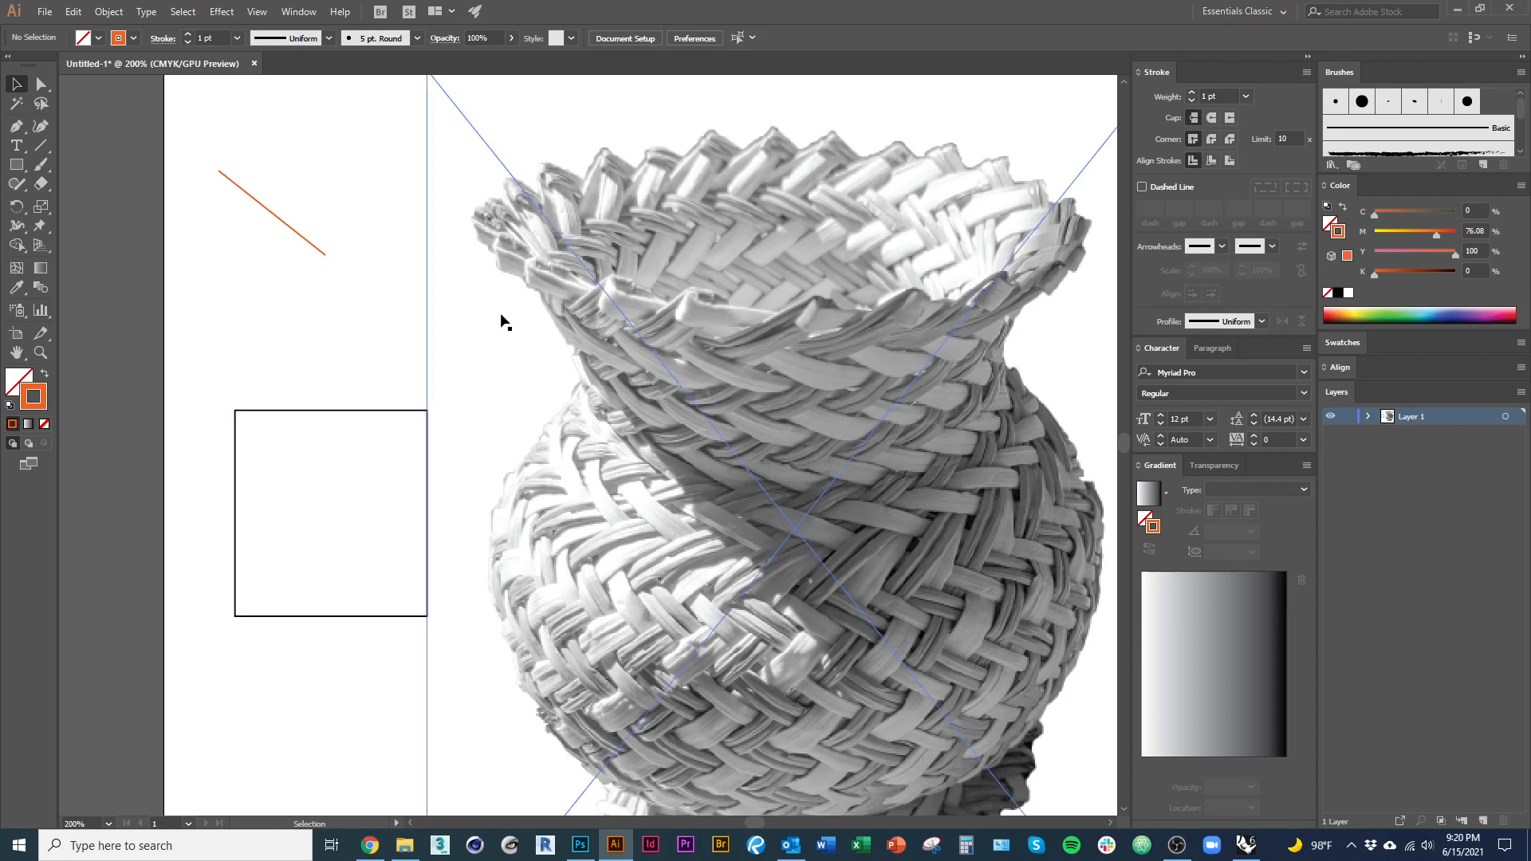
click(363, 409)
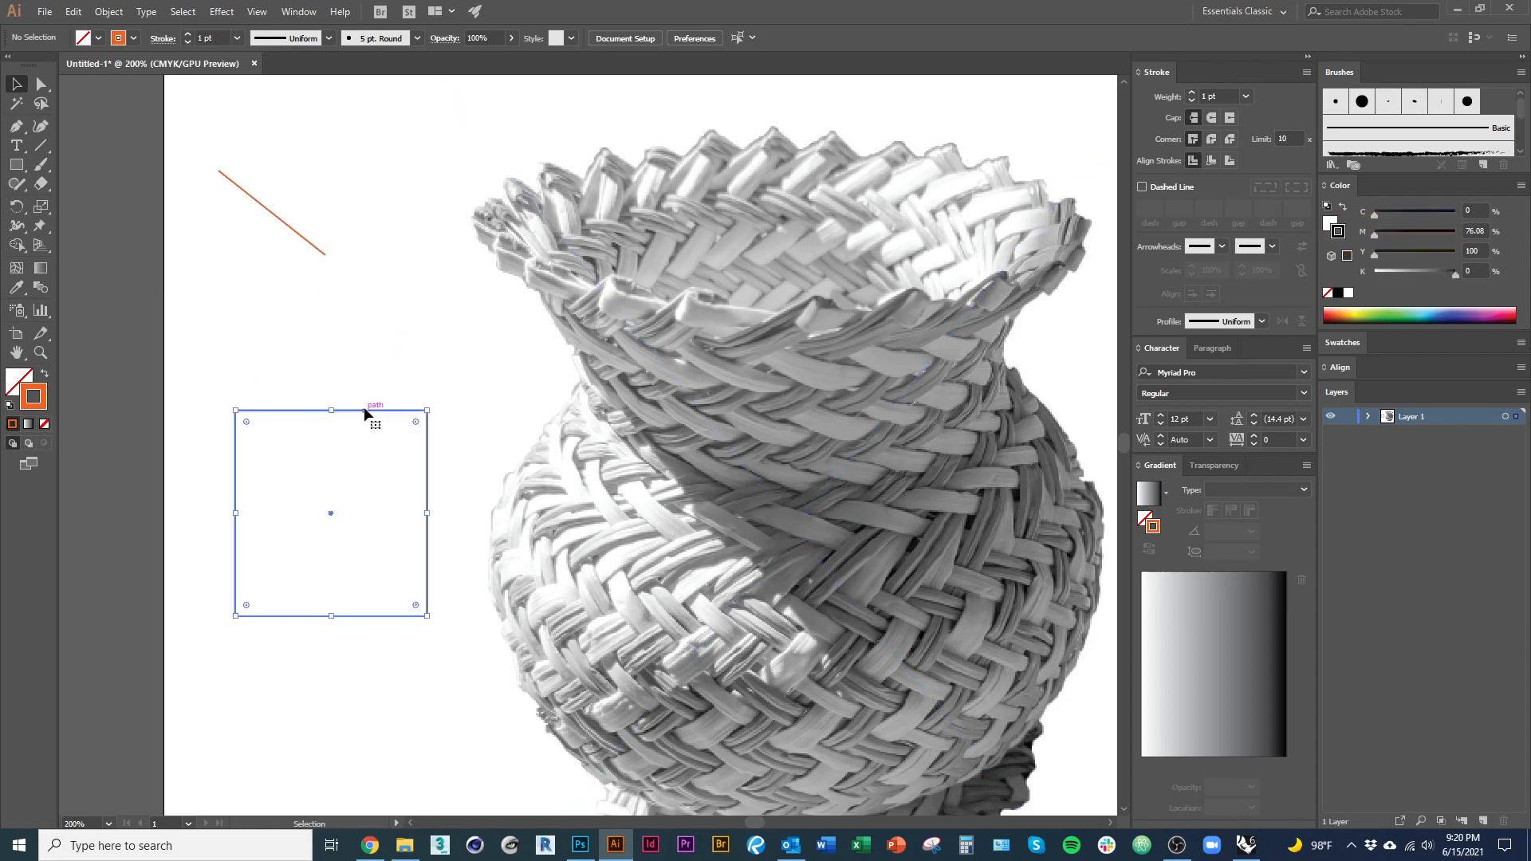
click(1355, 313)
click(260, 337)
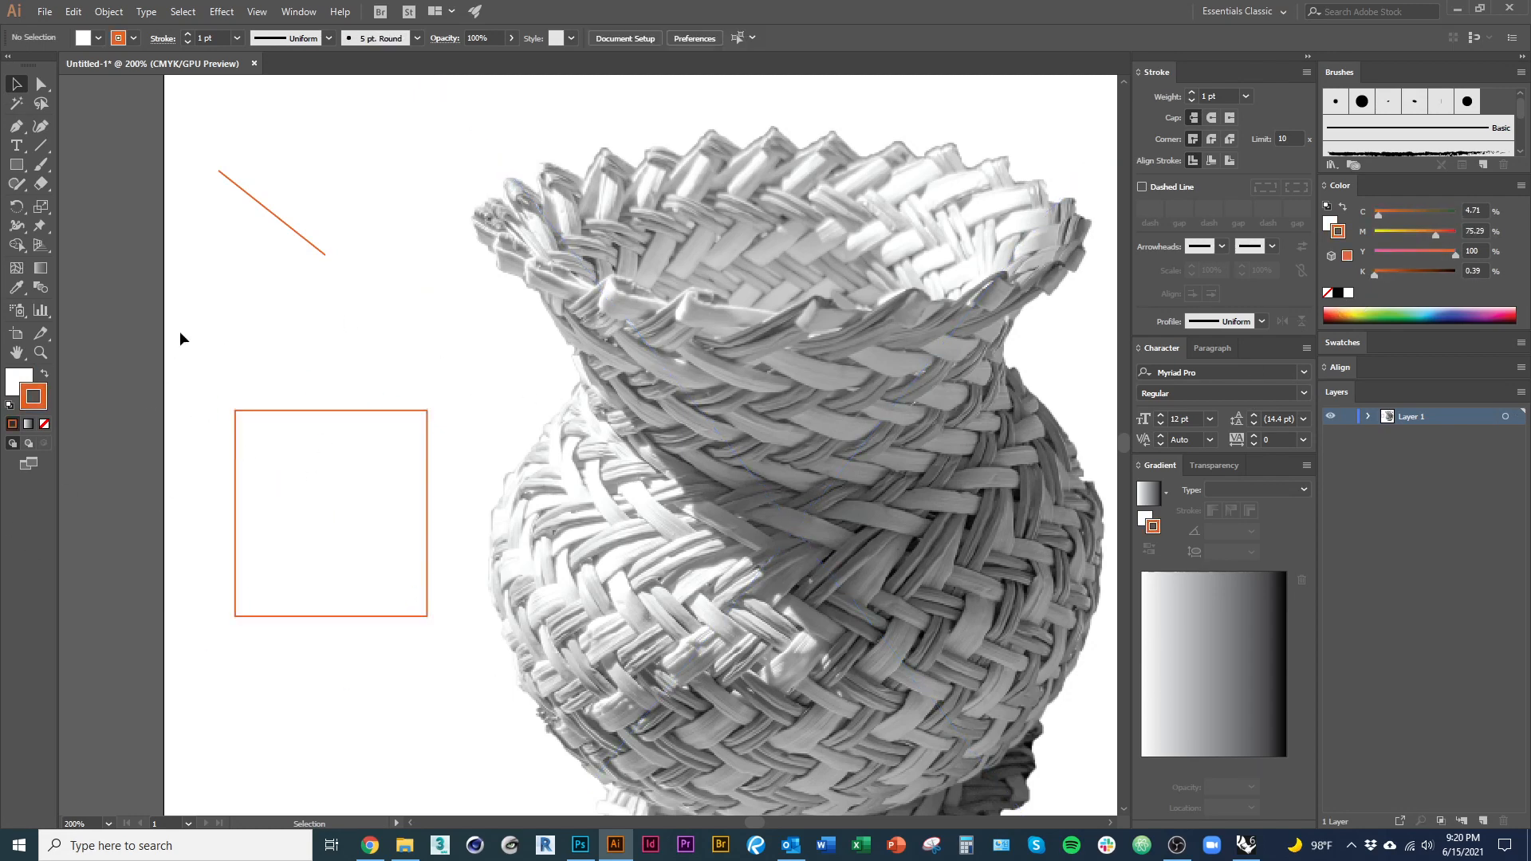
Step: Select the orange diagonal line and set its stroke weight to 7 pt
click(316, 247)
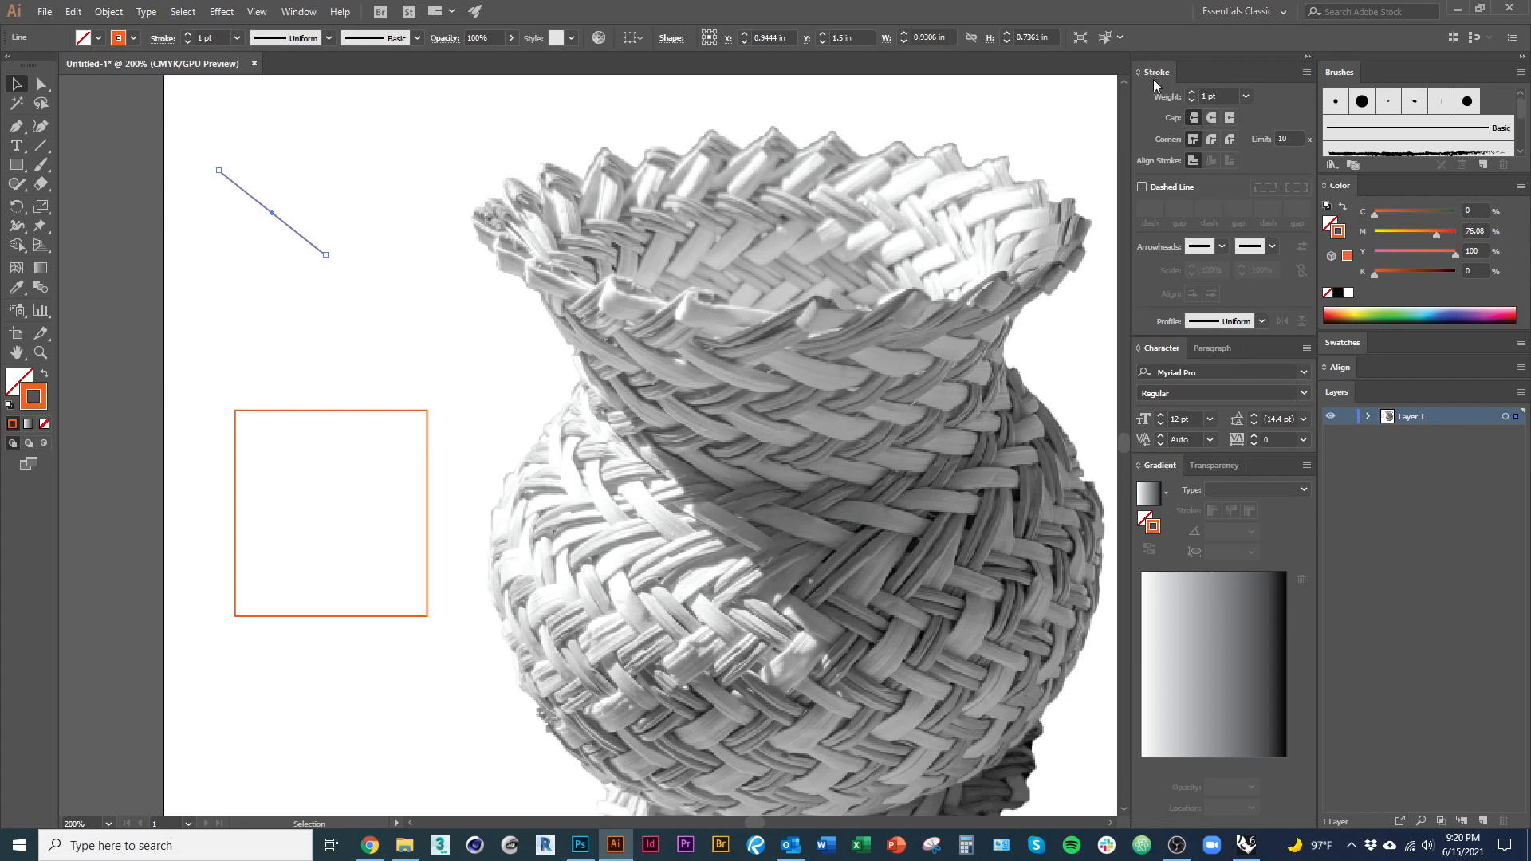
click(297, 12)
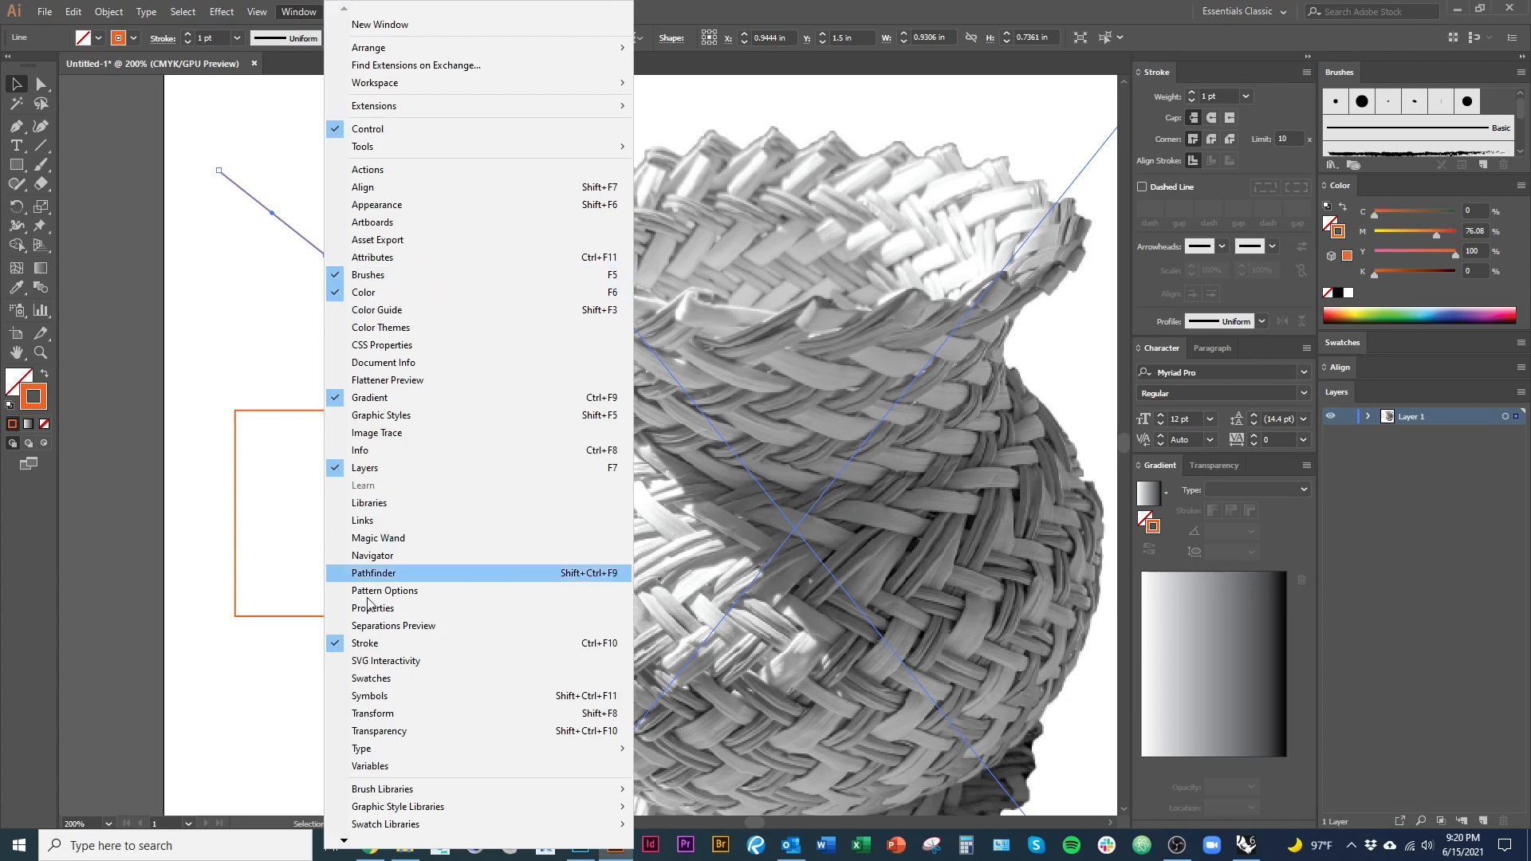
click(308, 324)
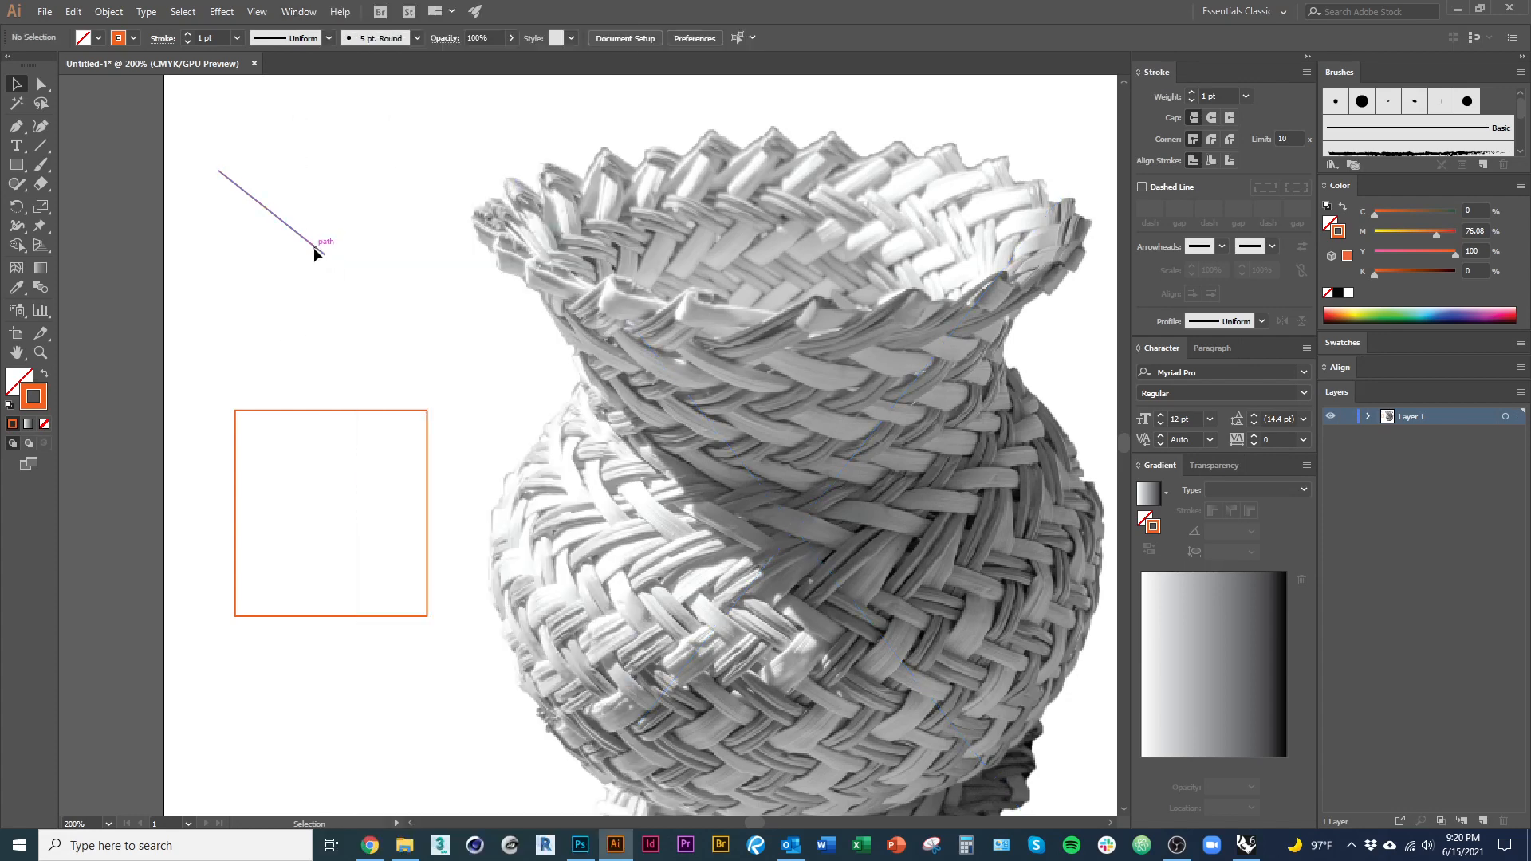
click(1192, 92)
click(1191, 92)
click(1191, 92)
click(1192, 91)
click(1192, 91)
click(1191, 92)
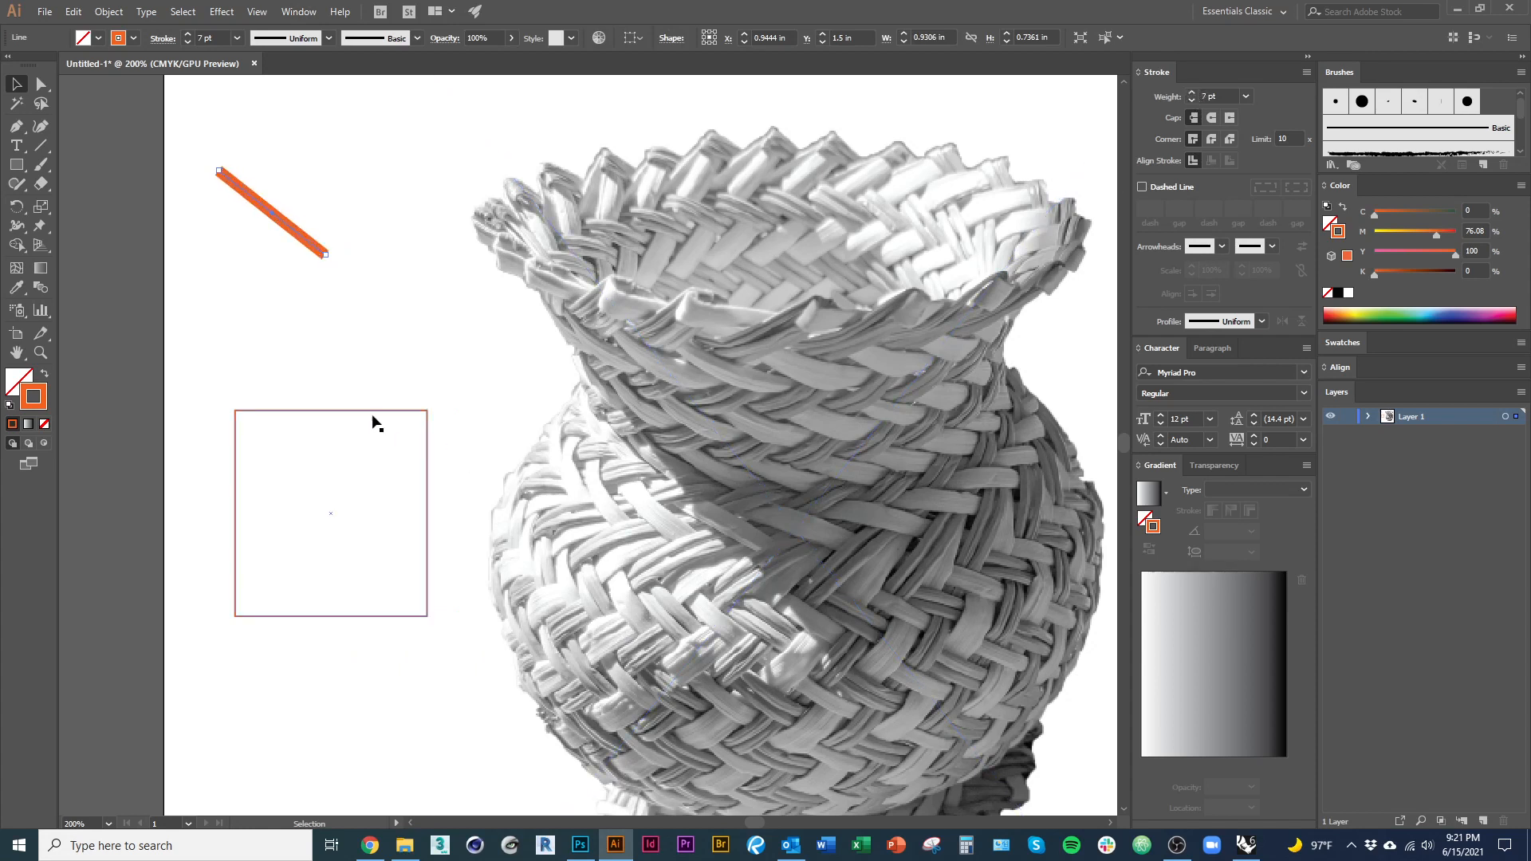
Step: Select the rectangle and increase its stroke weight to 8 pt
click(371, 411)
click(1191, 93)
click(1191, 93)
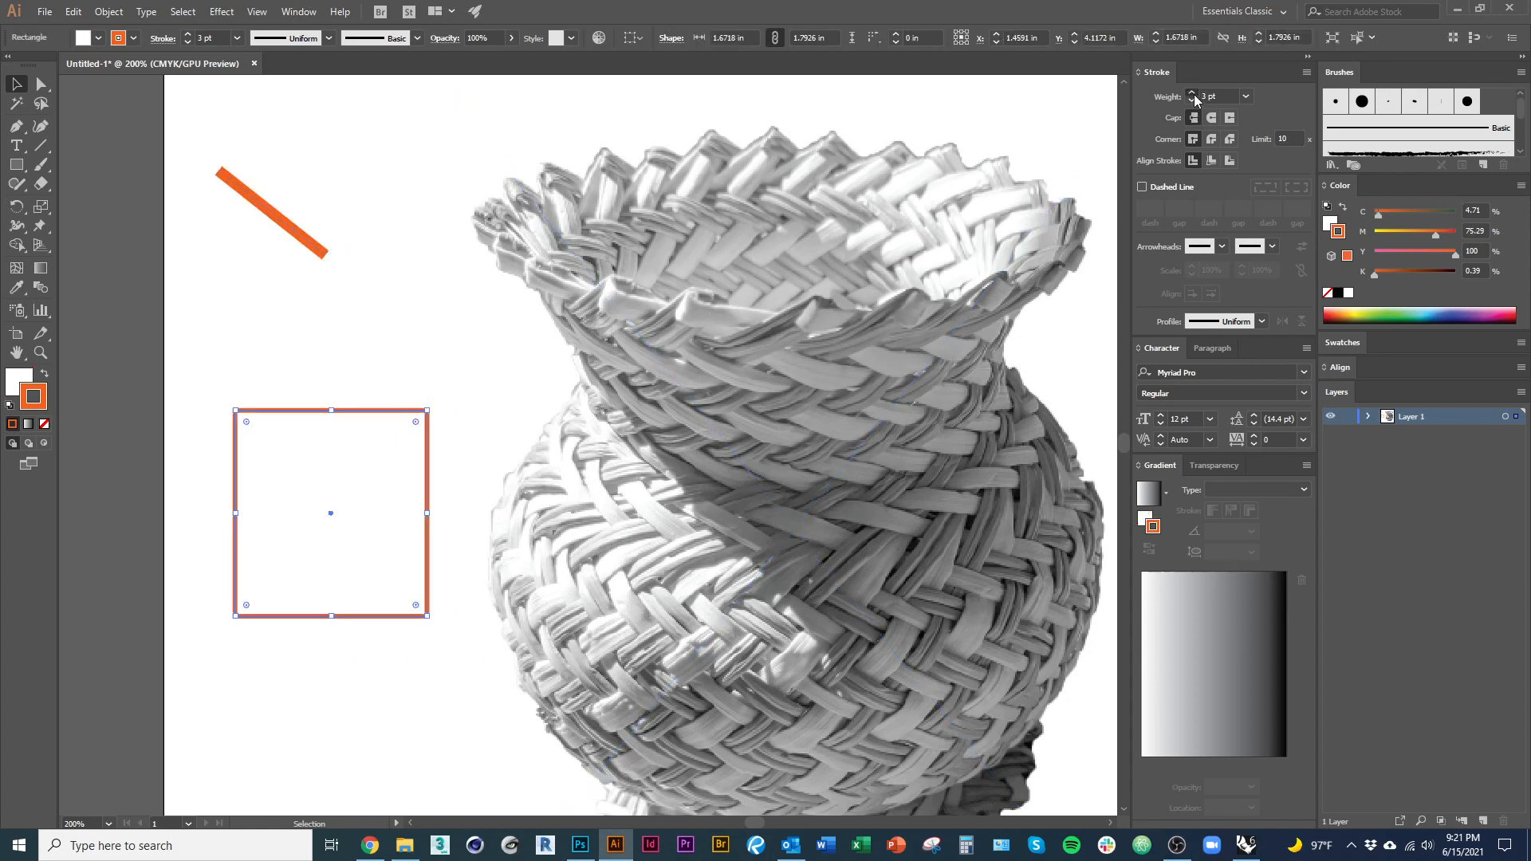
click(1191, 93)
click(1191, 93)
click(1191, 93)
click(1191, 93)
click(1192, 93)
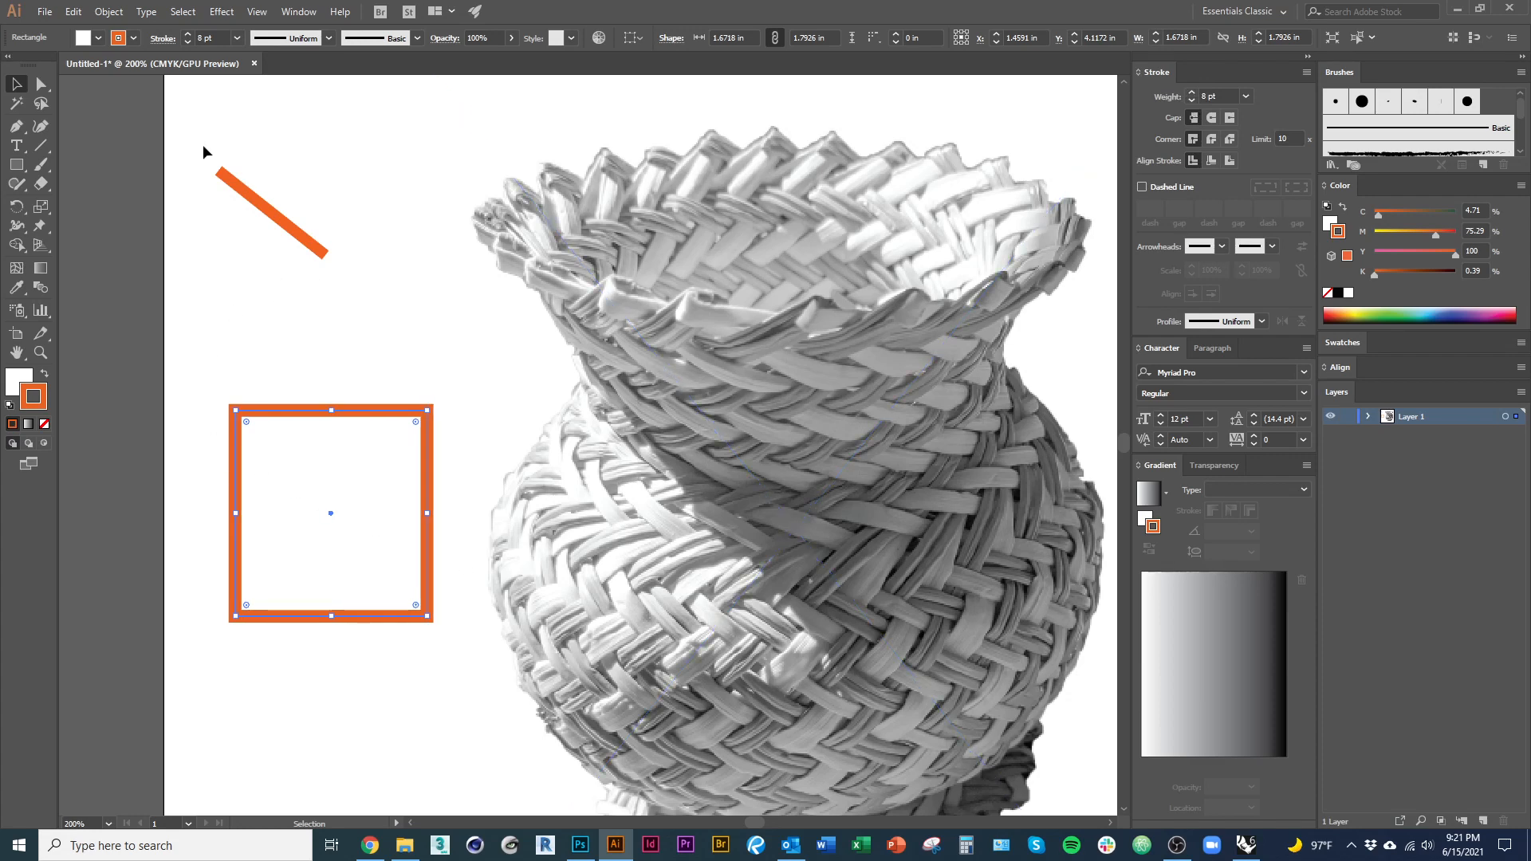
Step: Fill the rectangle with green from the colour spectrum and deselect it
click(344, 341)
click(295, 577)
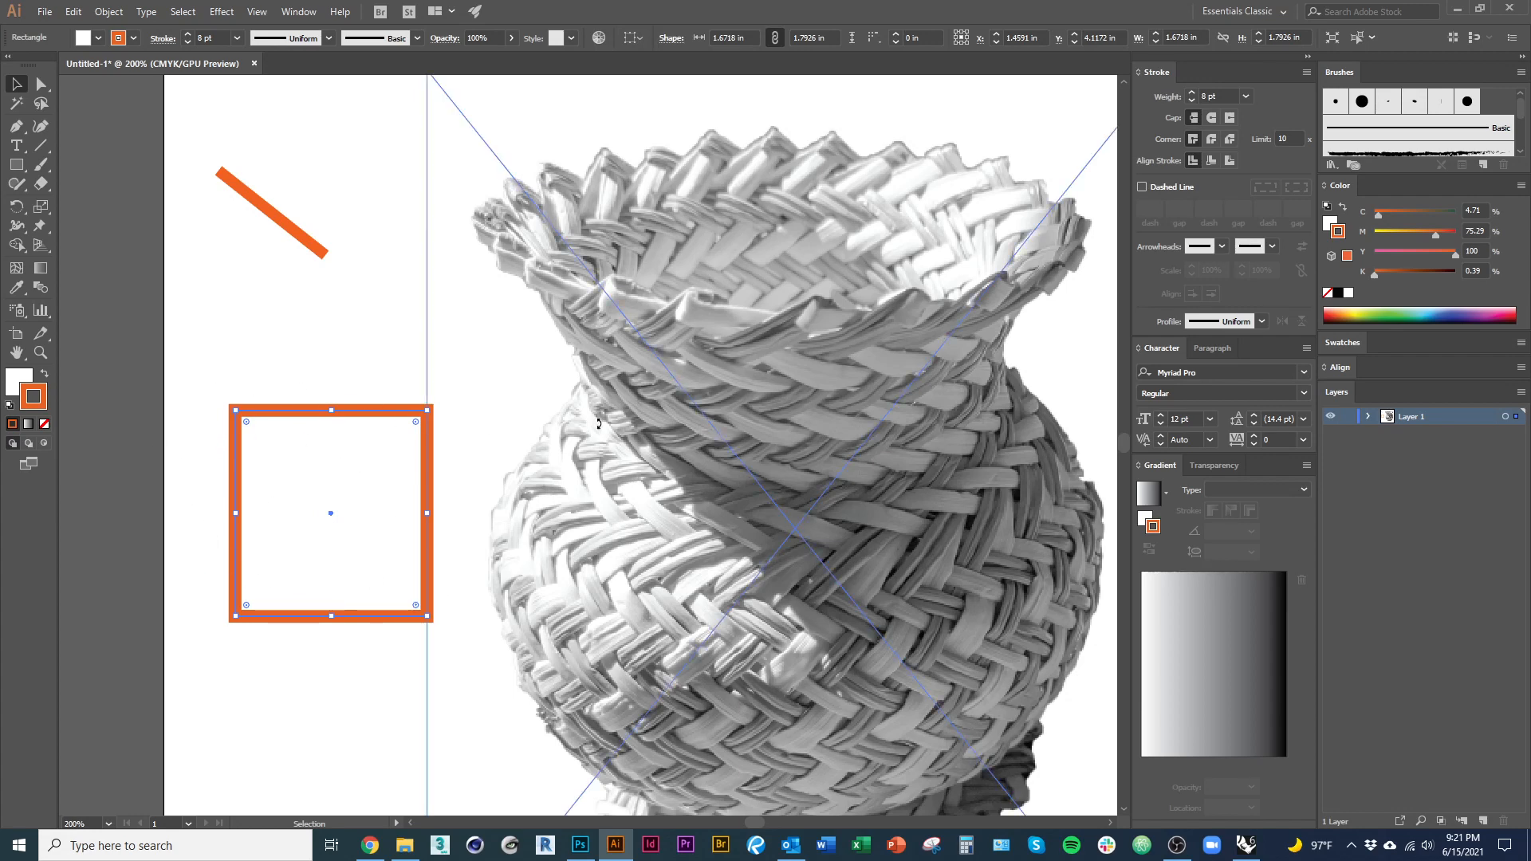
click(1332, 224)
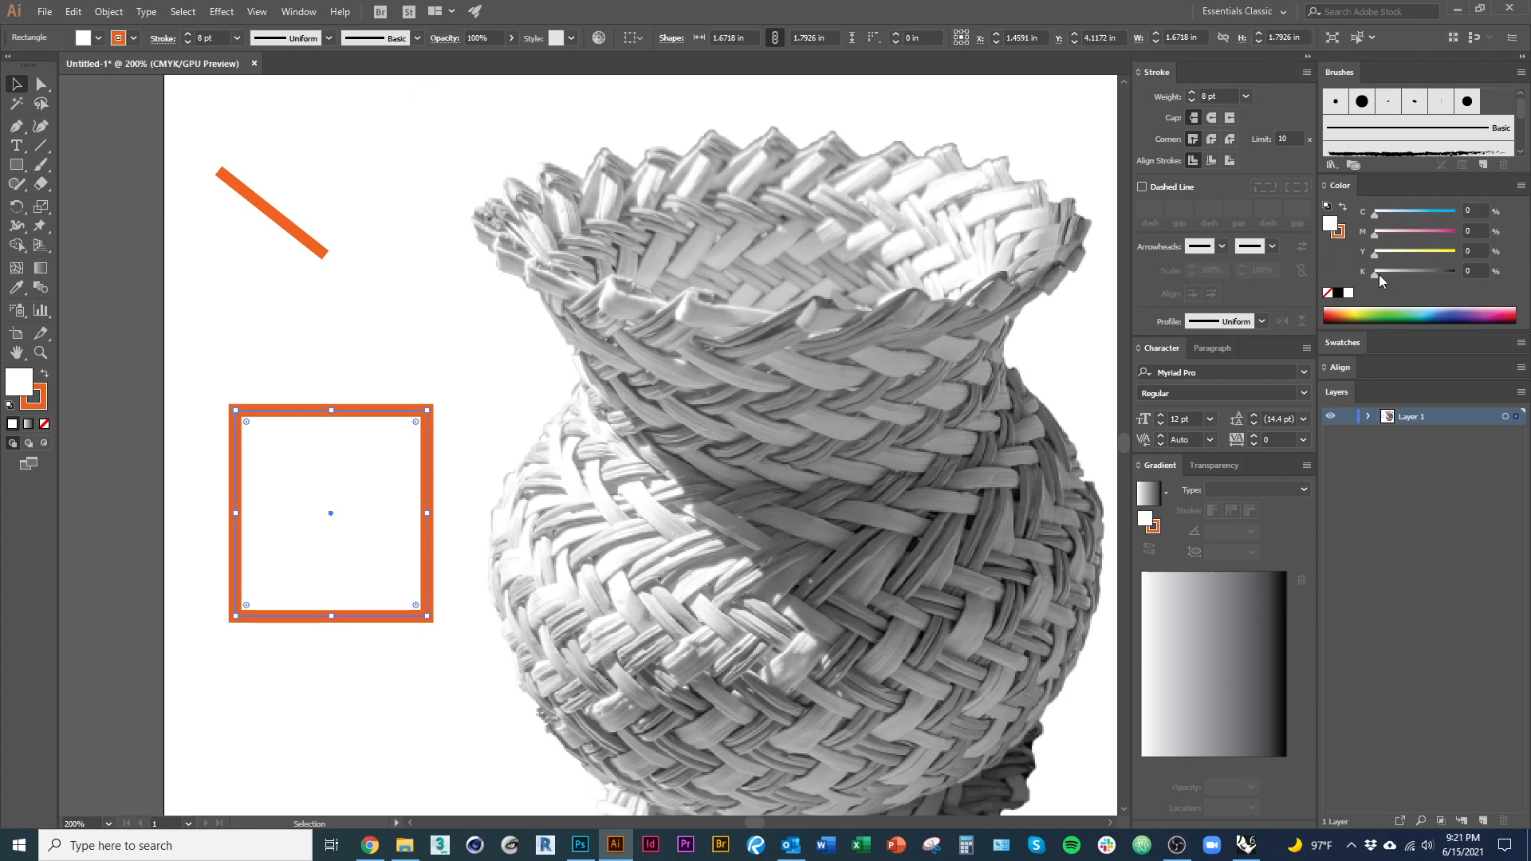
click(1370, 313)
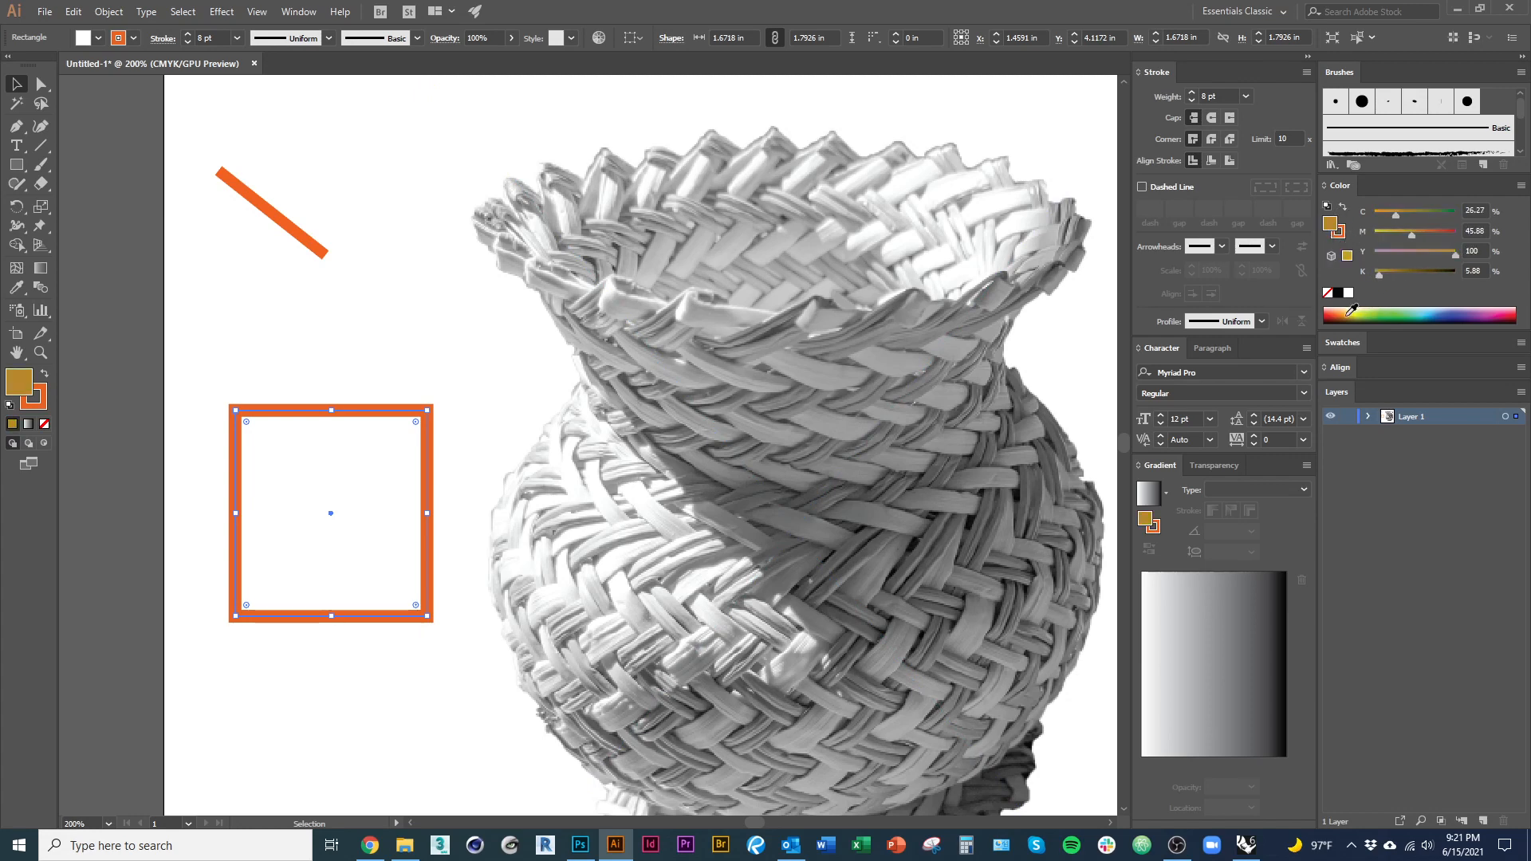
click(1392, 310)
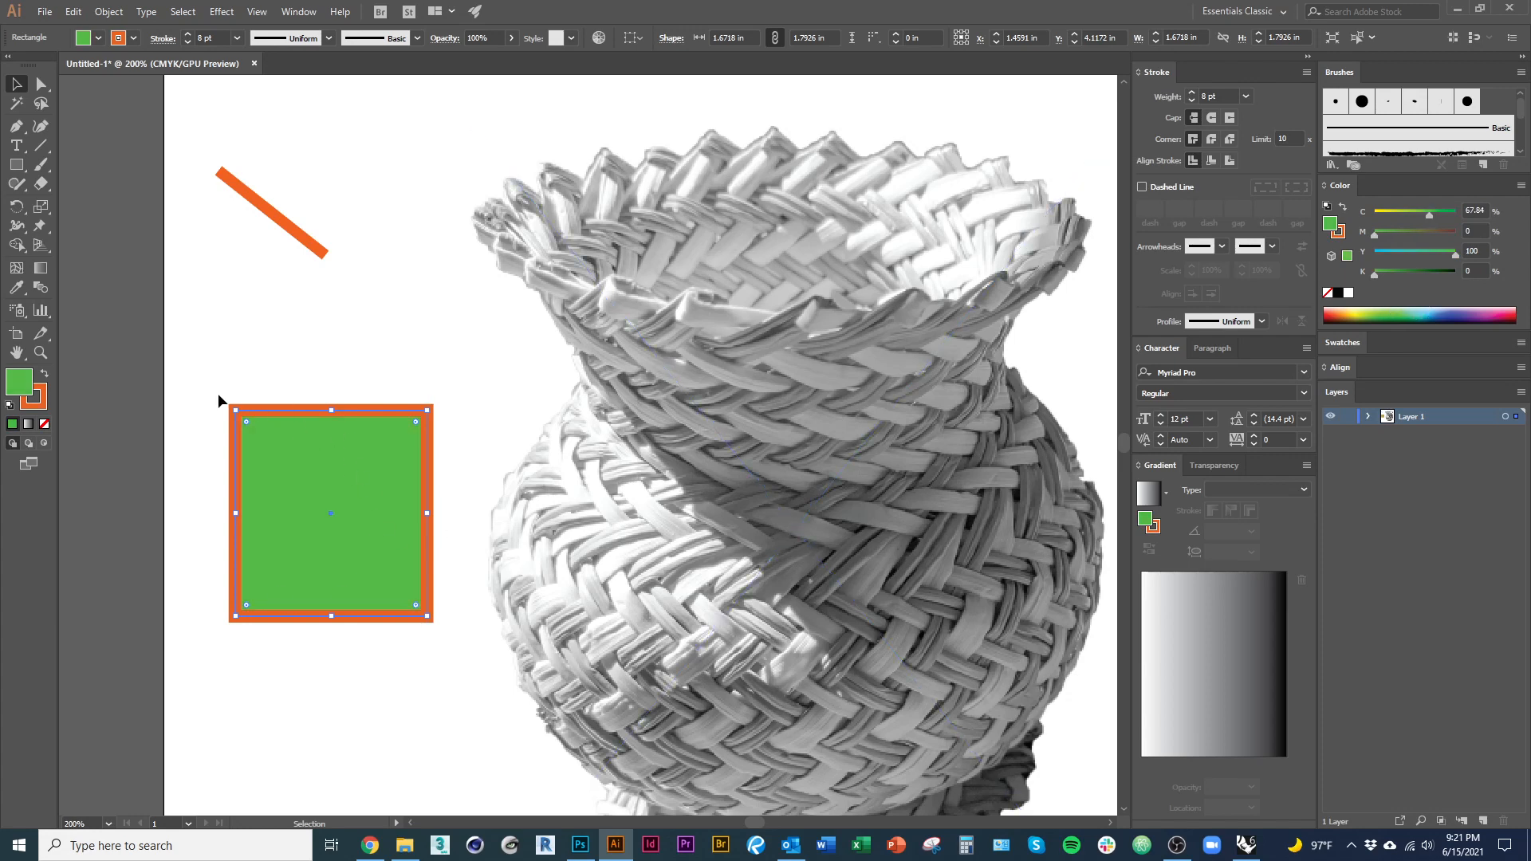
click(291, 726)
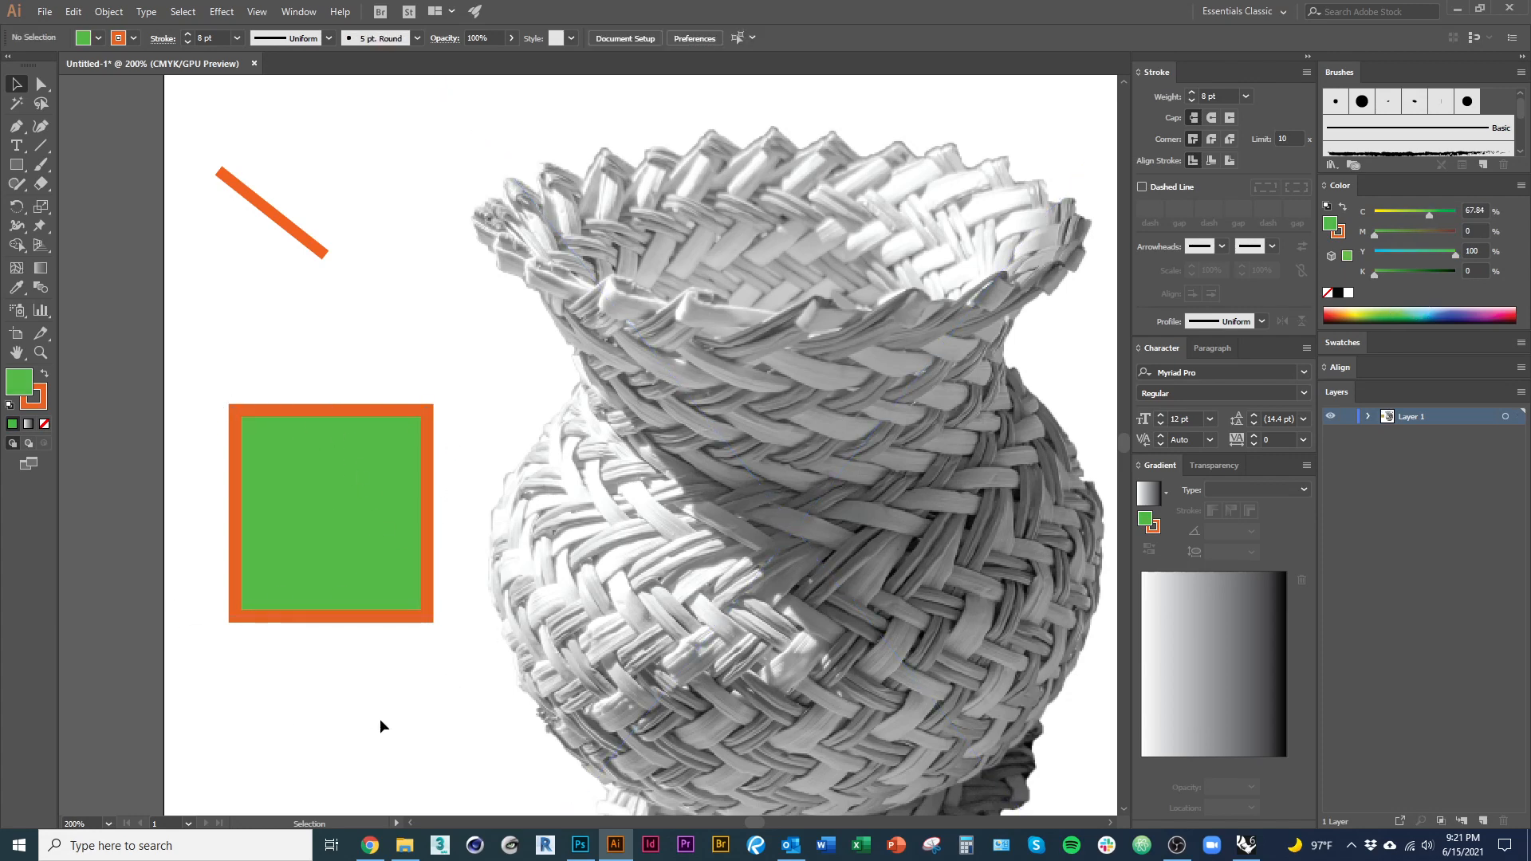
Step: Set both the rectangle's fill and its stroke to None, and deselect it
click(341, 406)
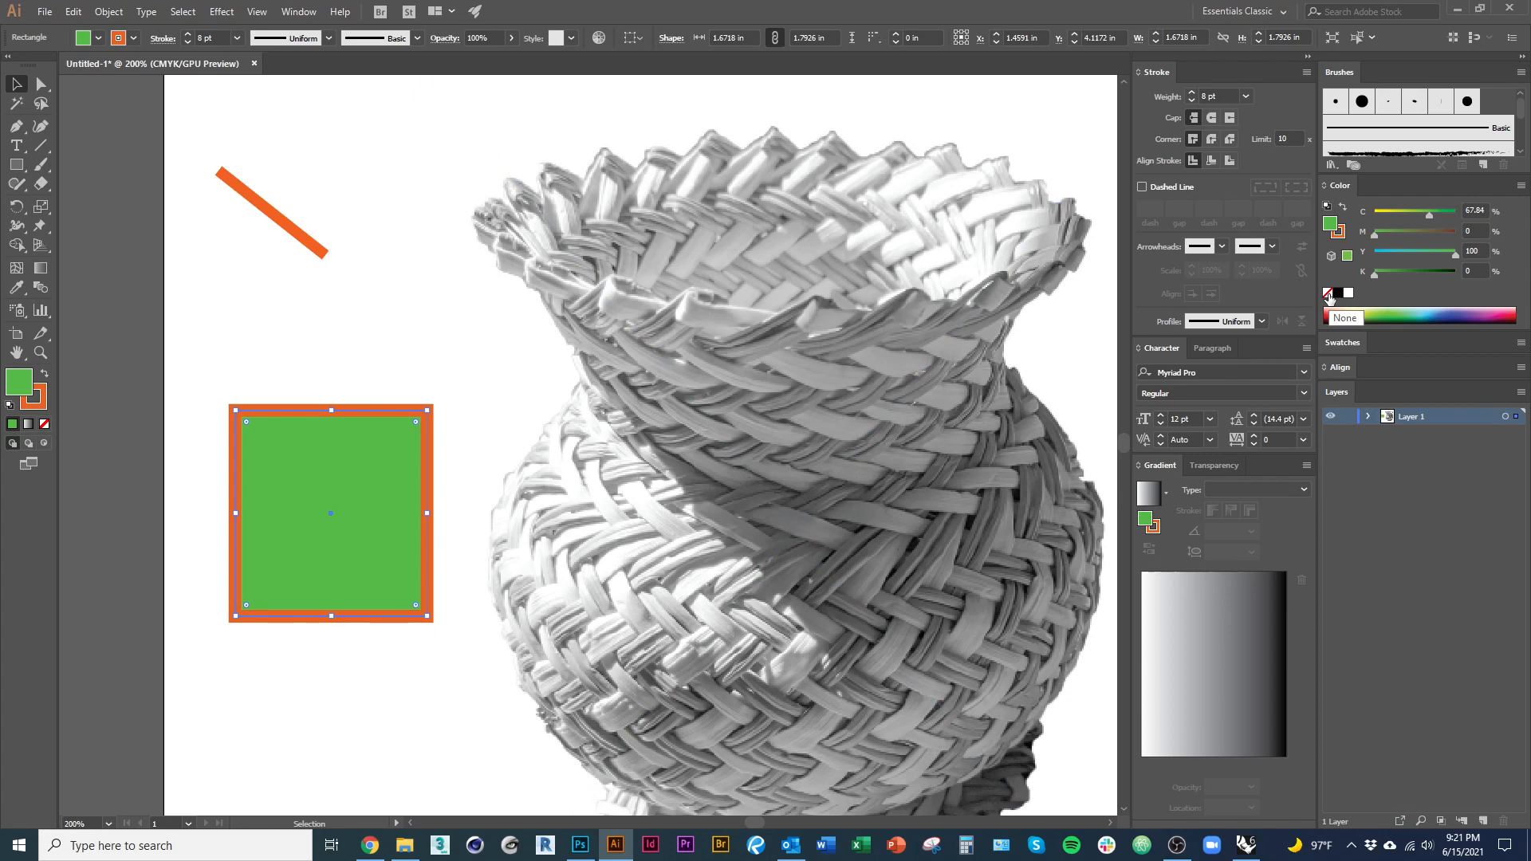
click(1328, 294)
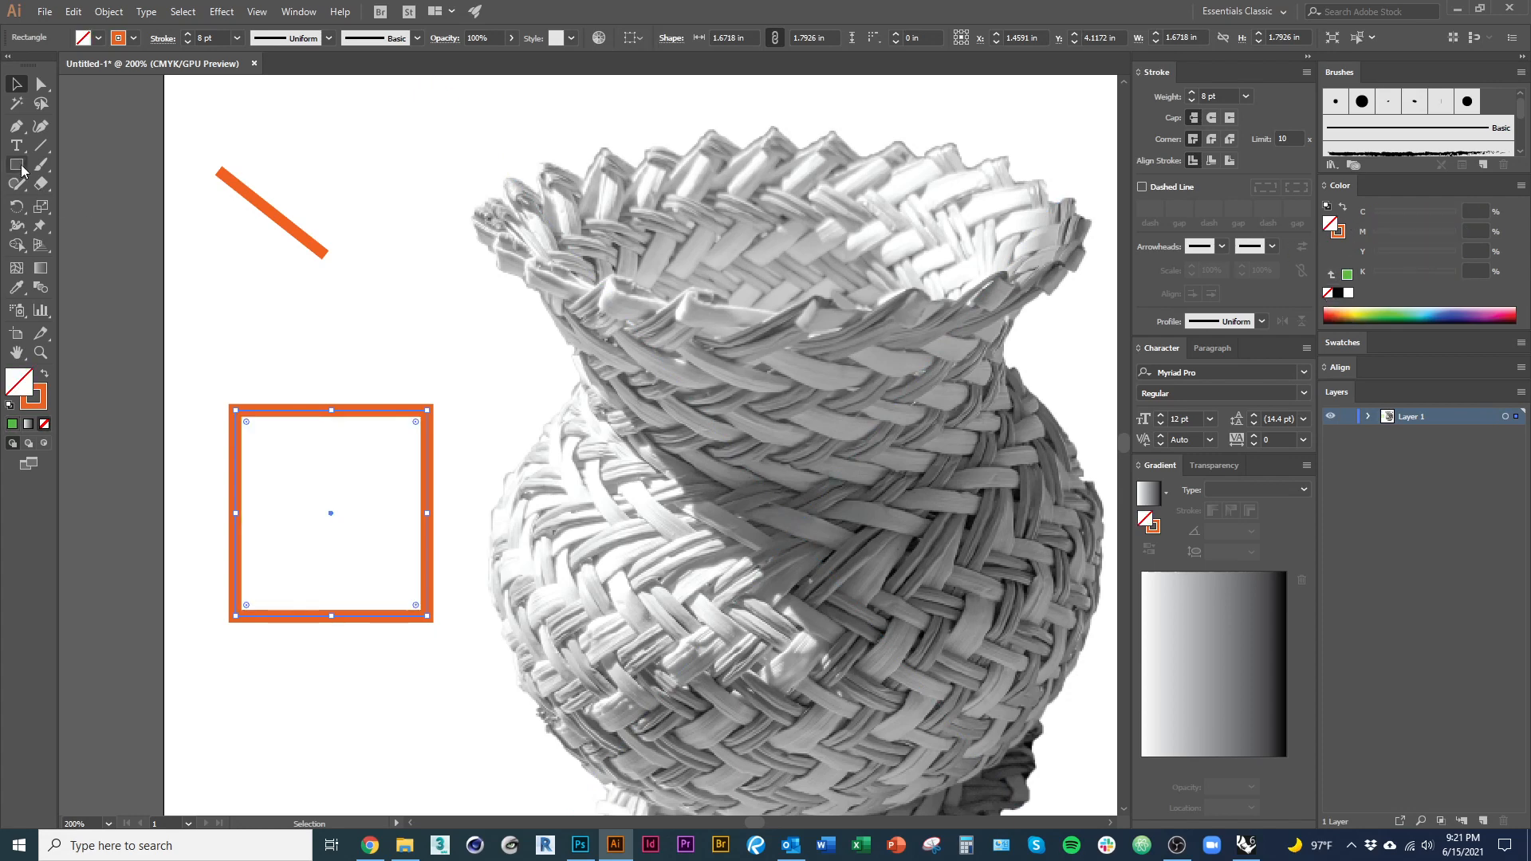
click(1339, 231)
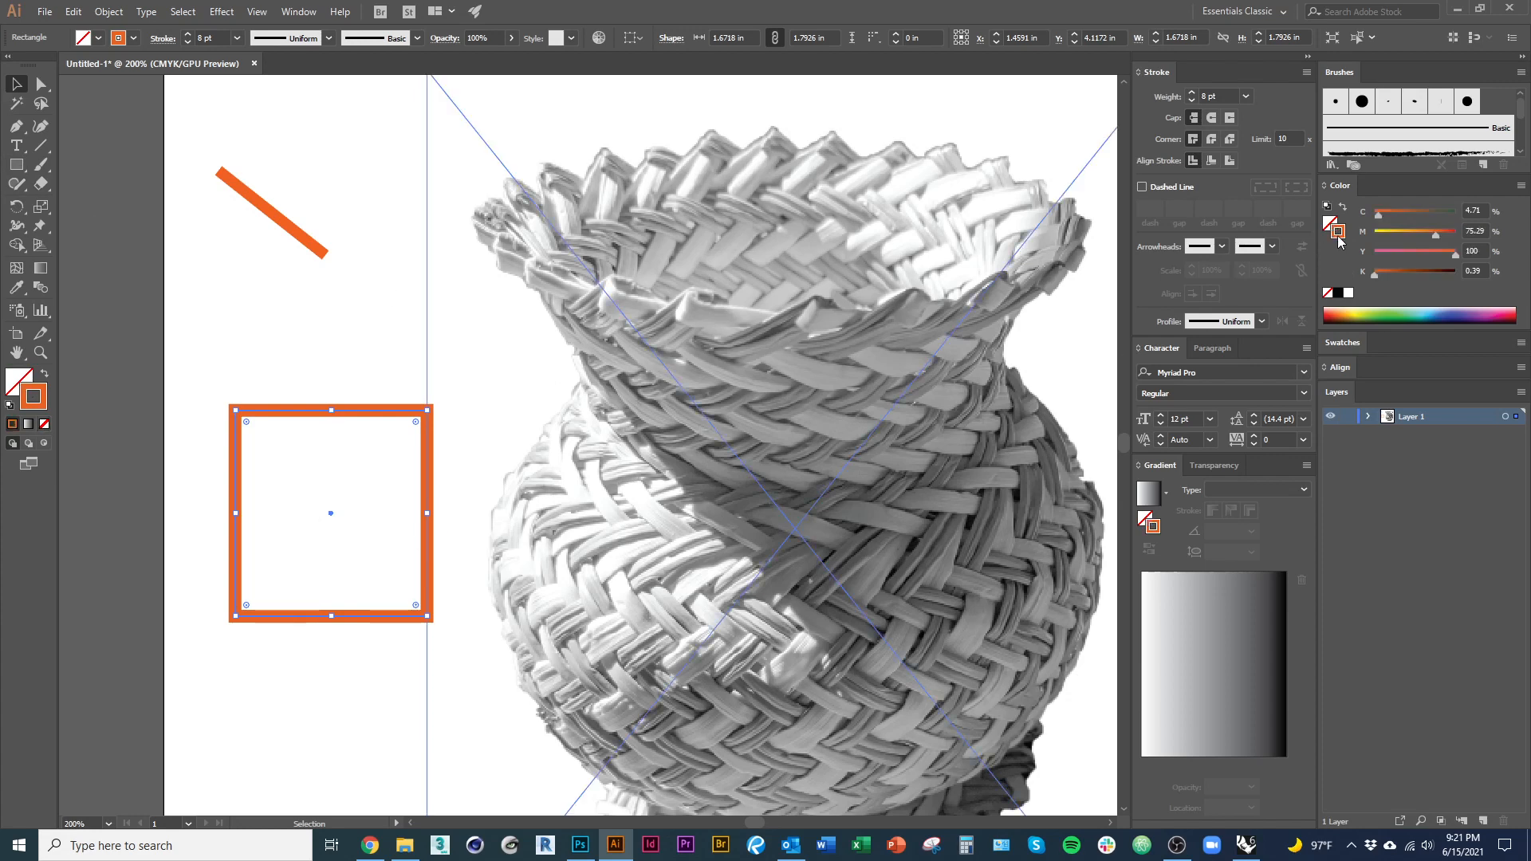
click(1328, 294)
click(321, 402)
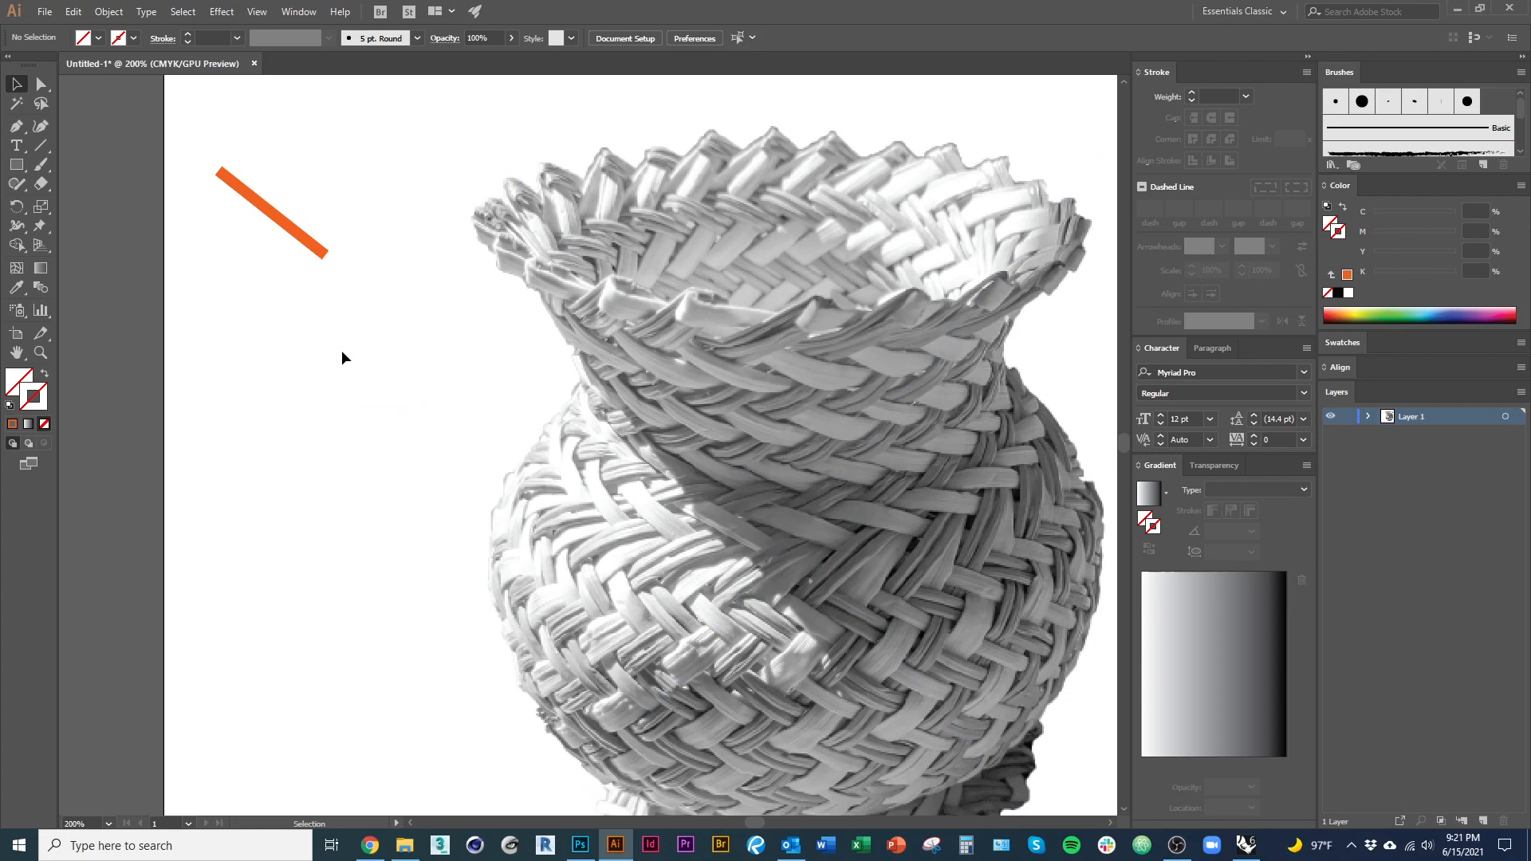
Step: Reselect the invisible rectangle and fill it with the last used orange, keeping the stroke at None
click(375, 614)
click(316, 371)
drag(180, 360, 275, 505)
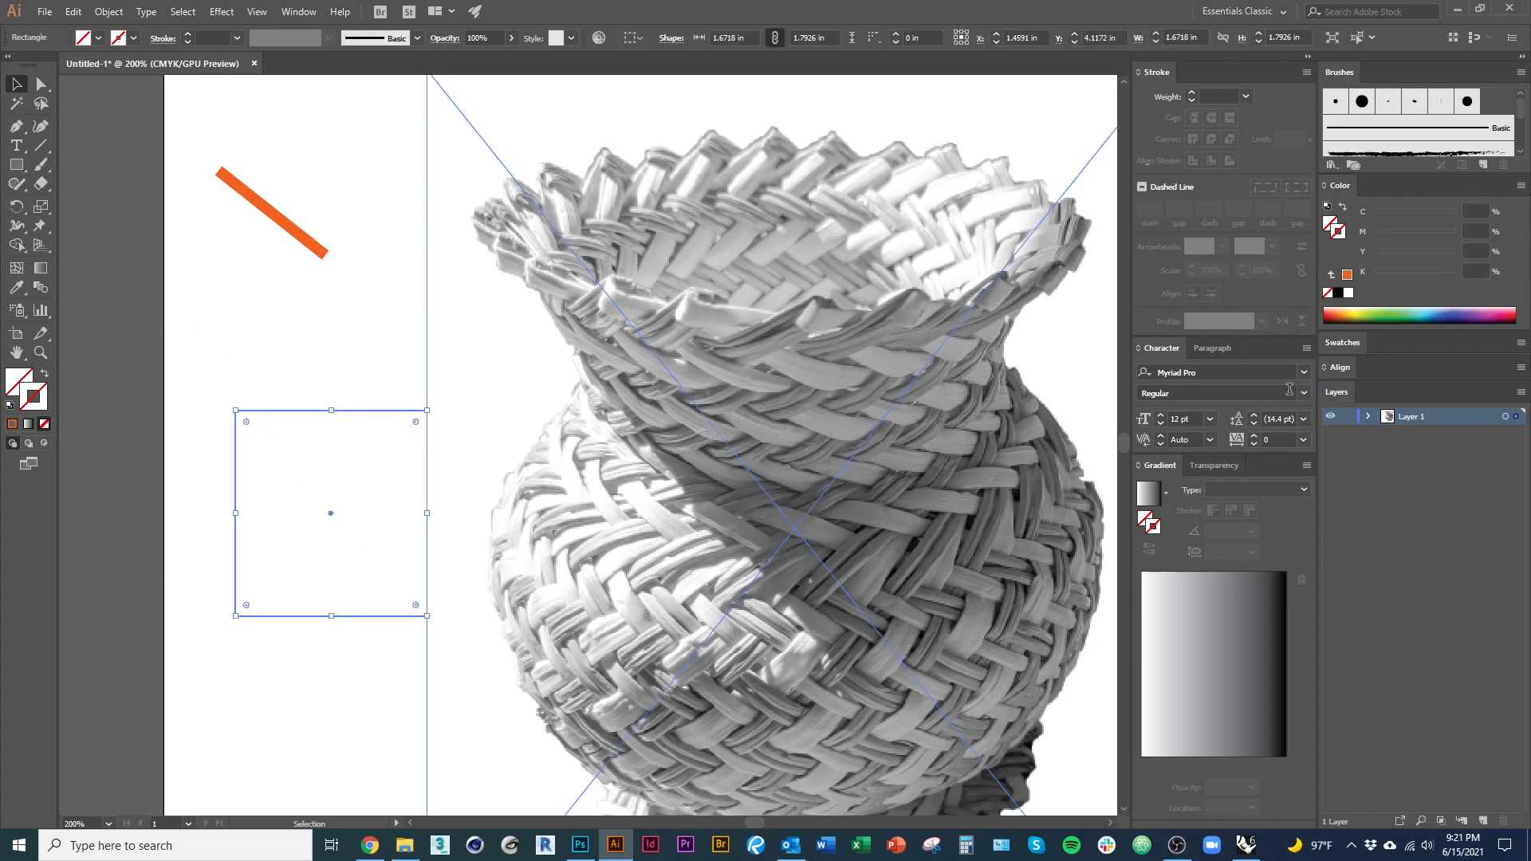
click(1332, 225)
click(1346, 276)
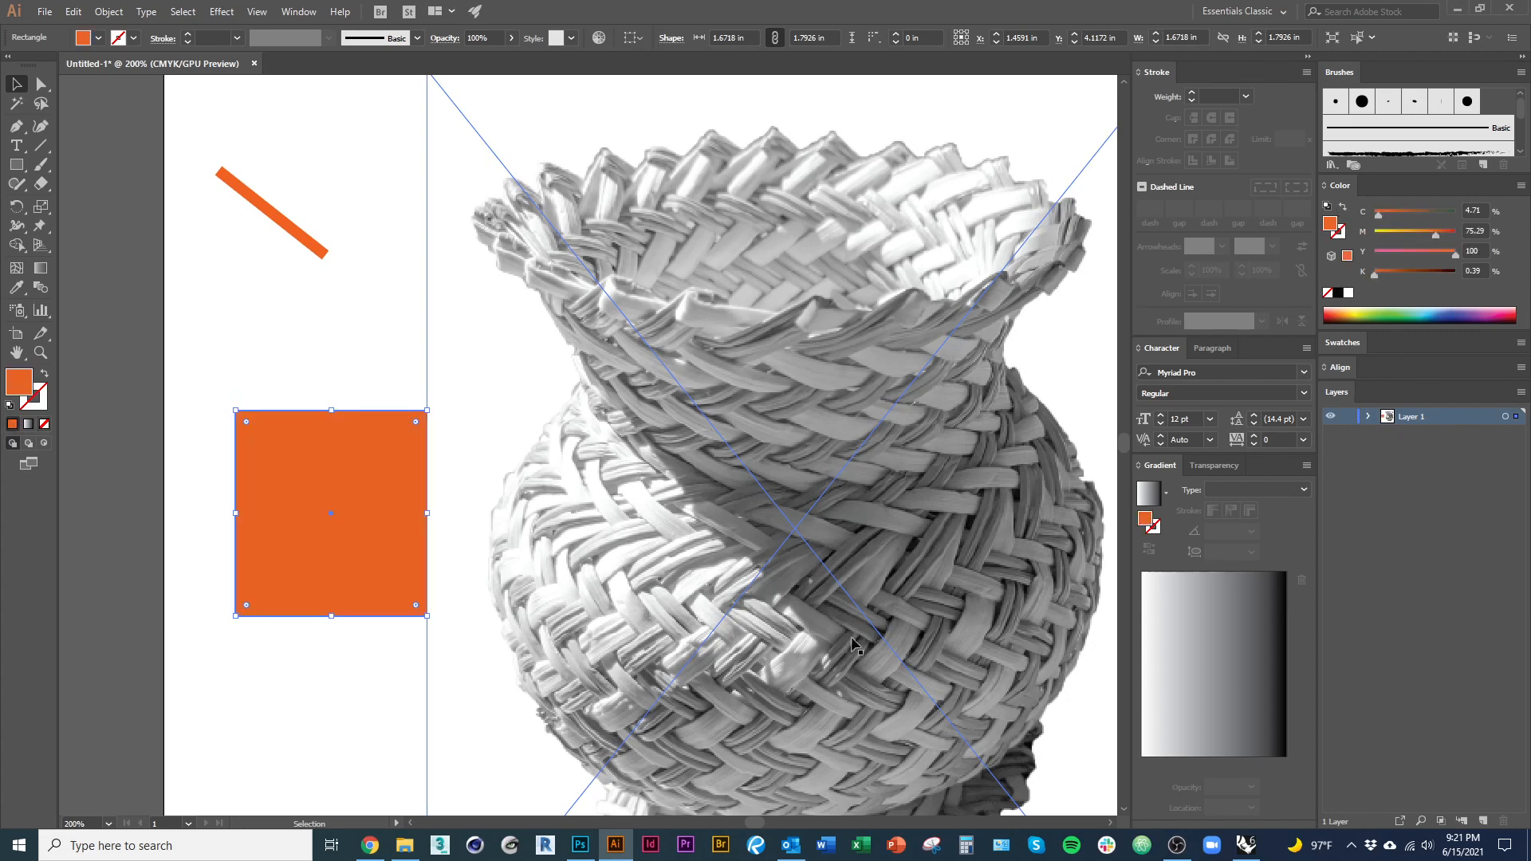
click(325, 718)
Step: Move the orange rectangle over the vase's left edge and bring the vase image to the front
scroll(279, 594, down, 1)
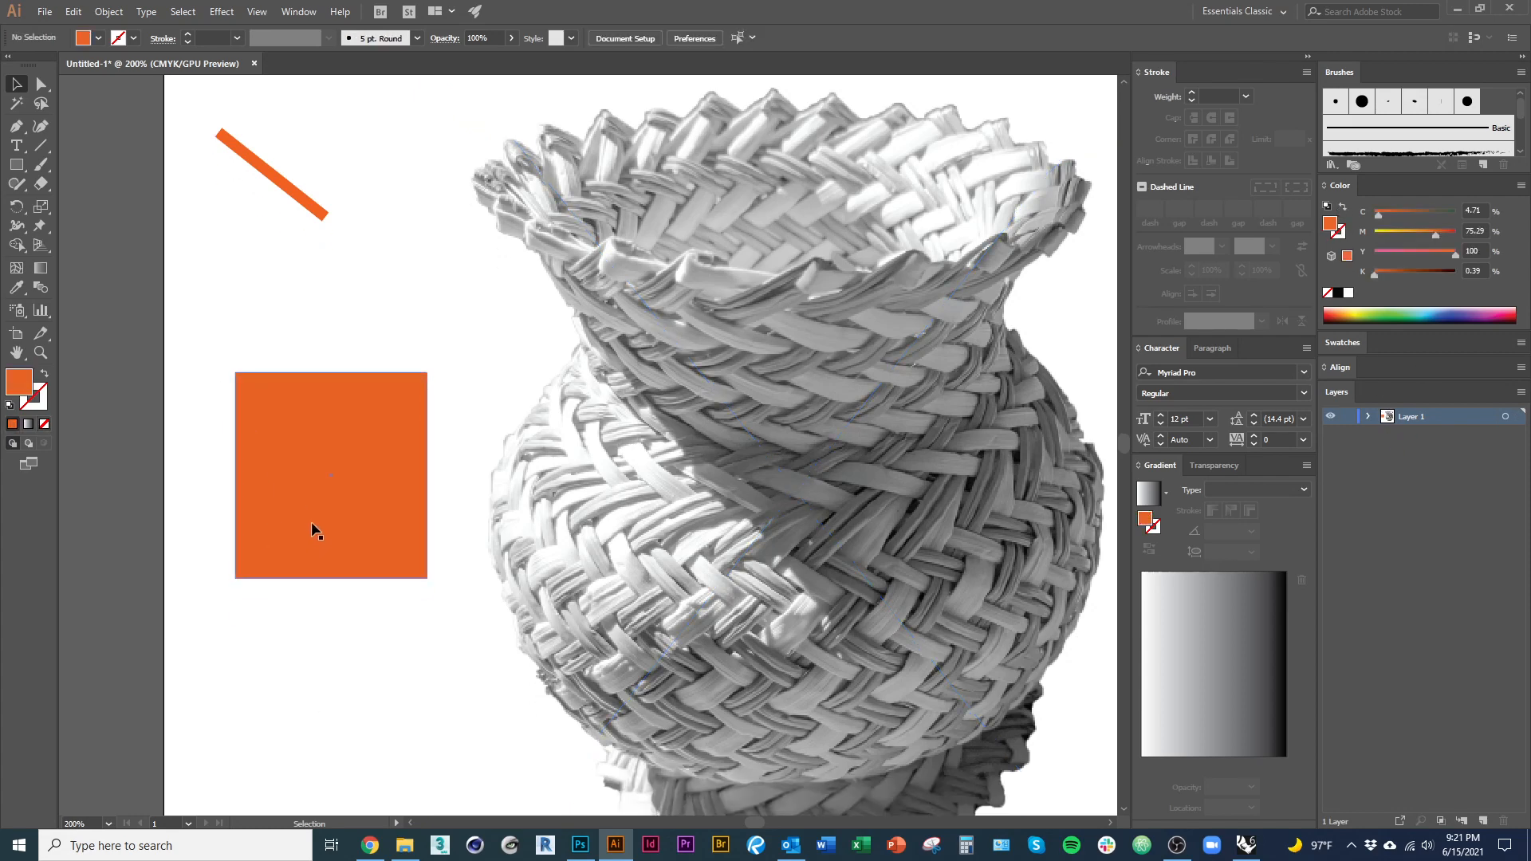
drag(311, 522, 444, 492)
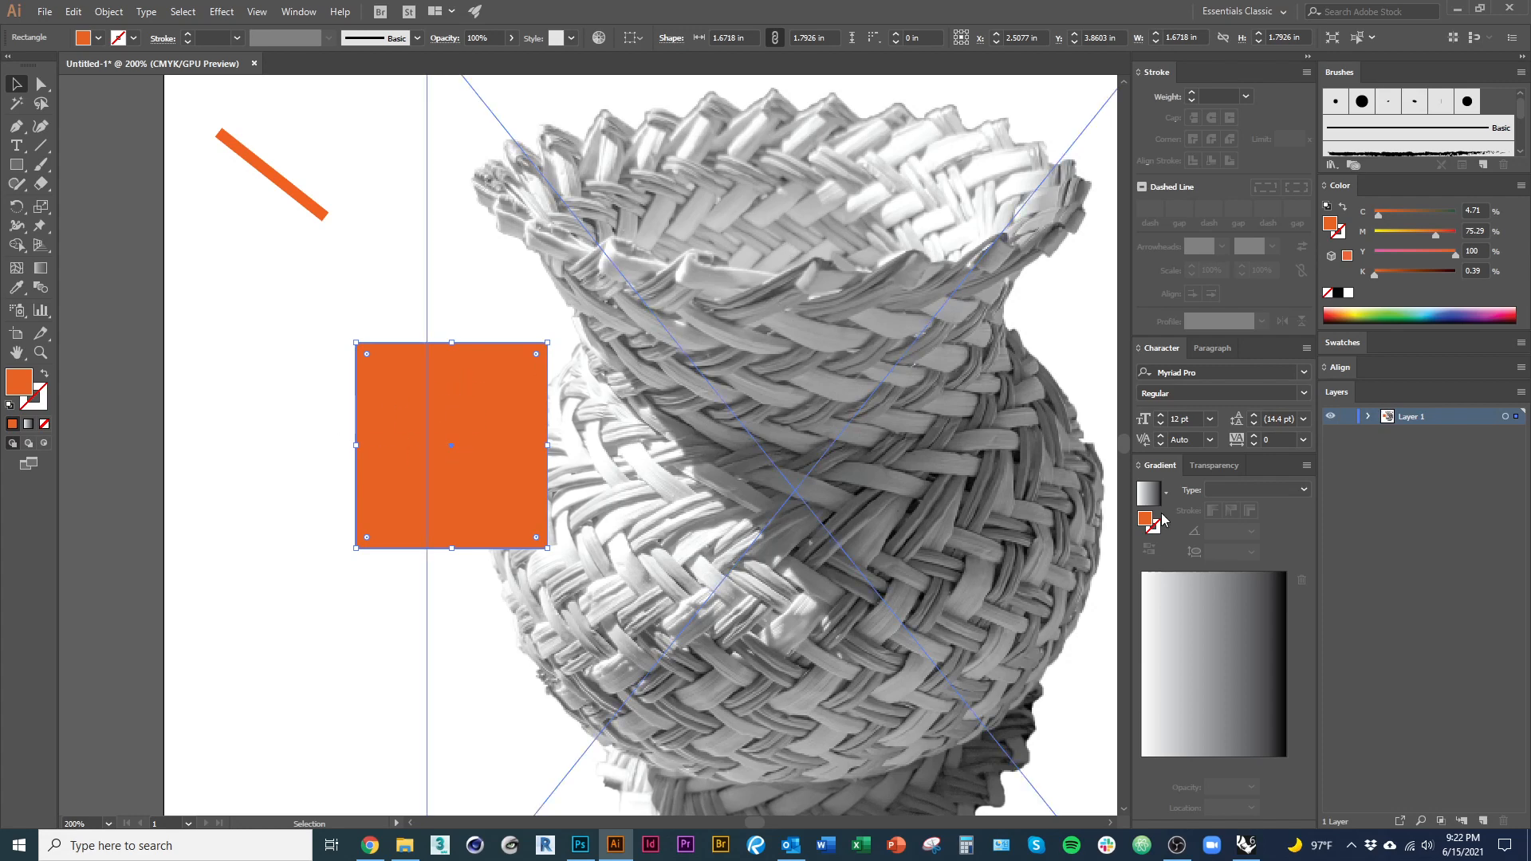
click(857, 405)
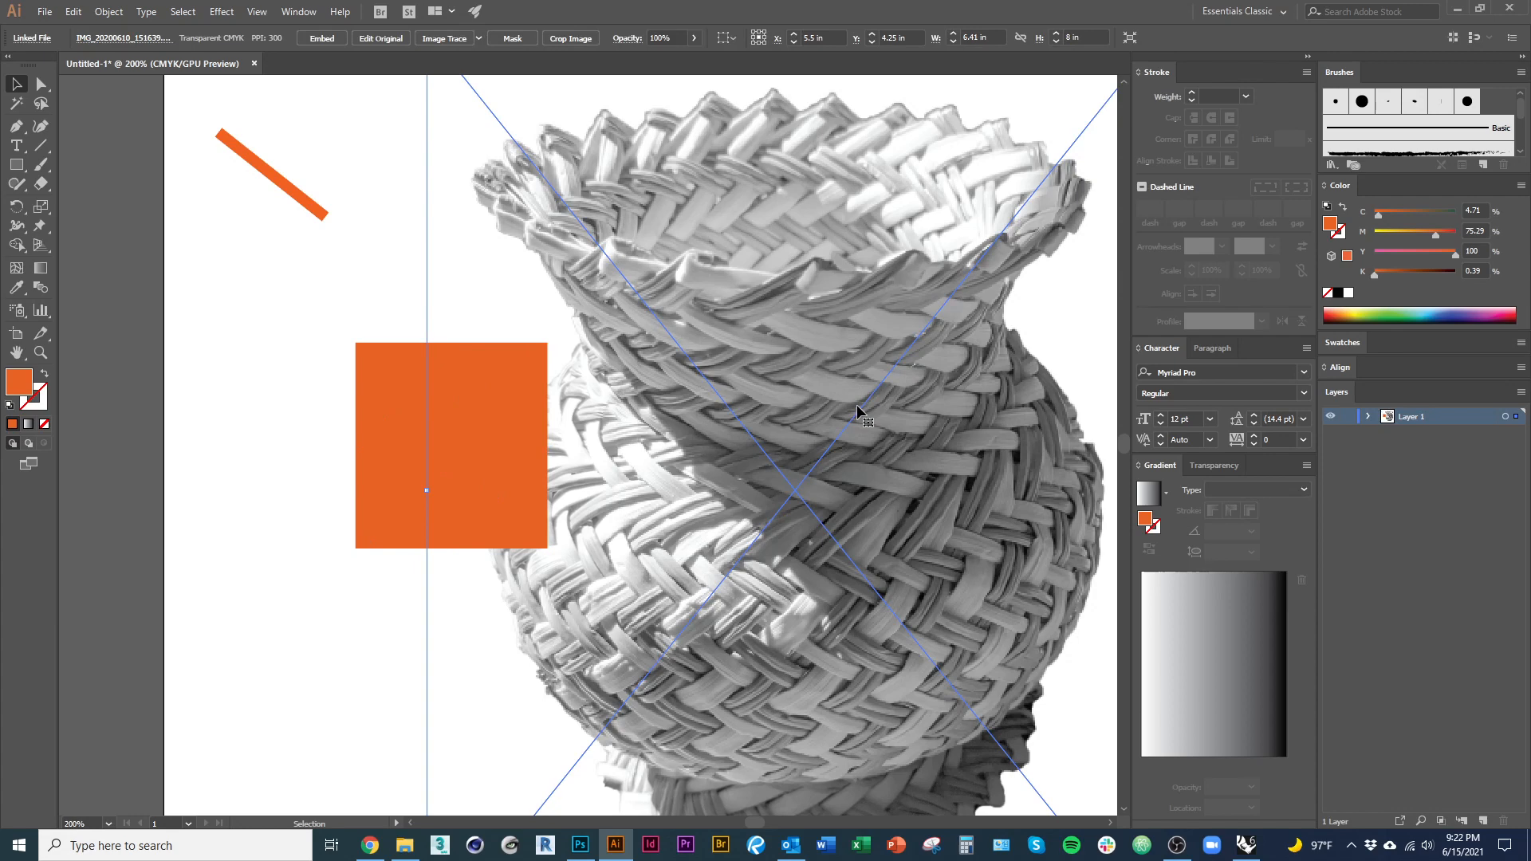
right_click(221, 363)
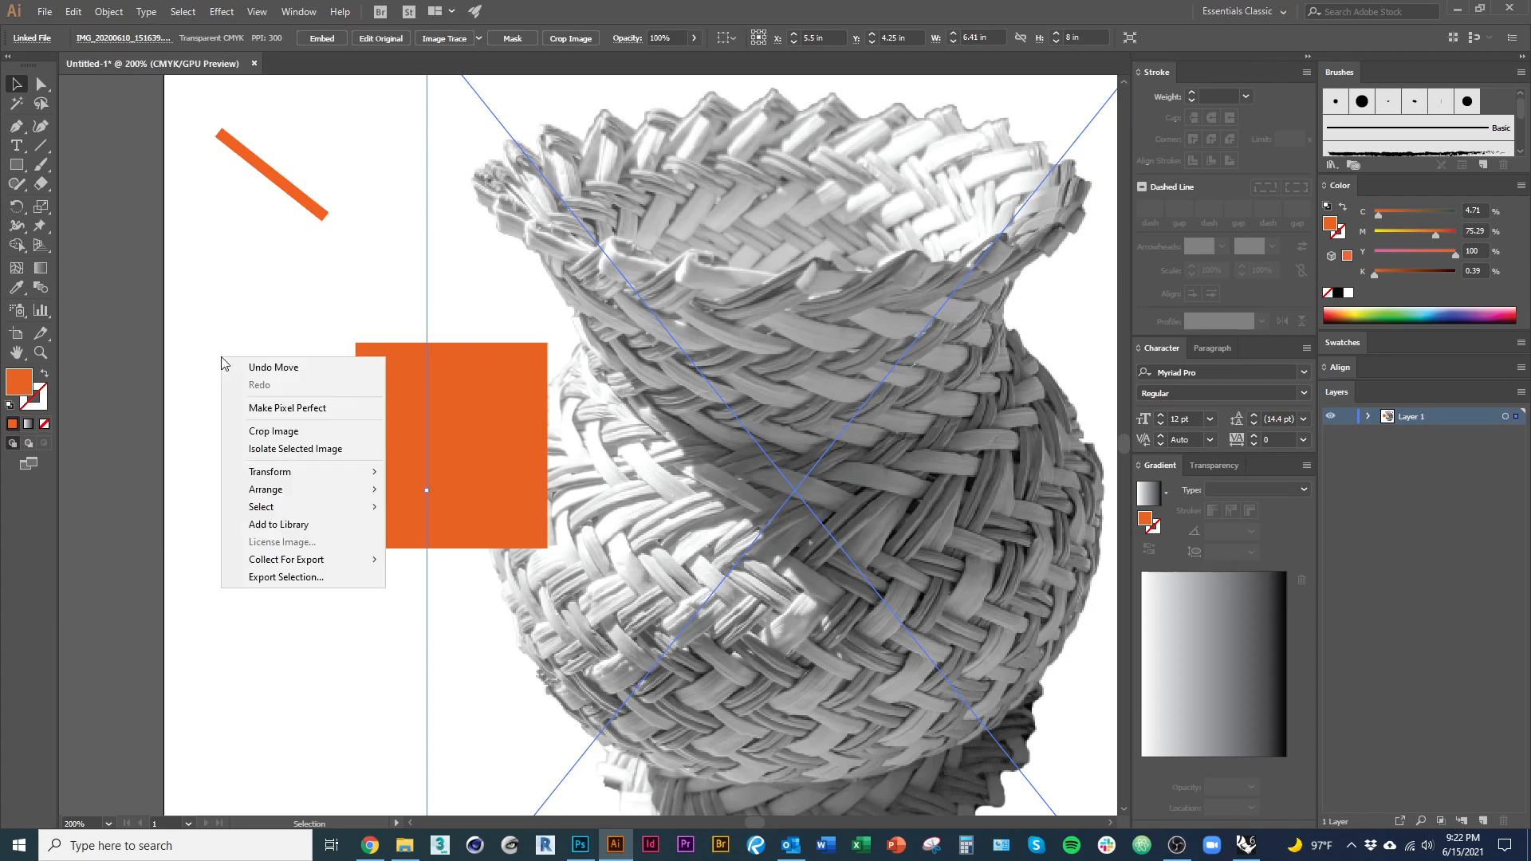
mouse_move(372, 489)
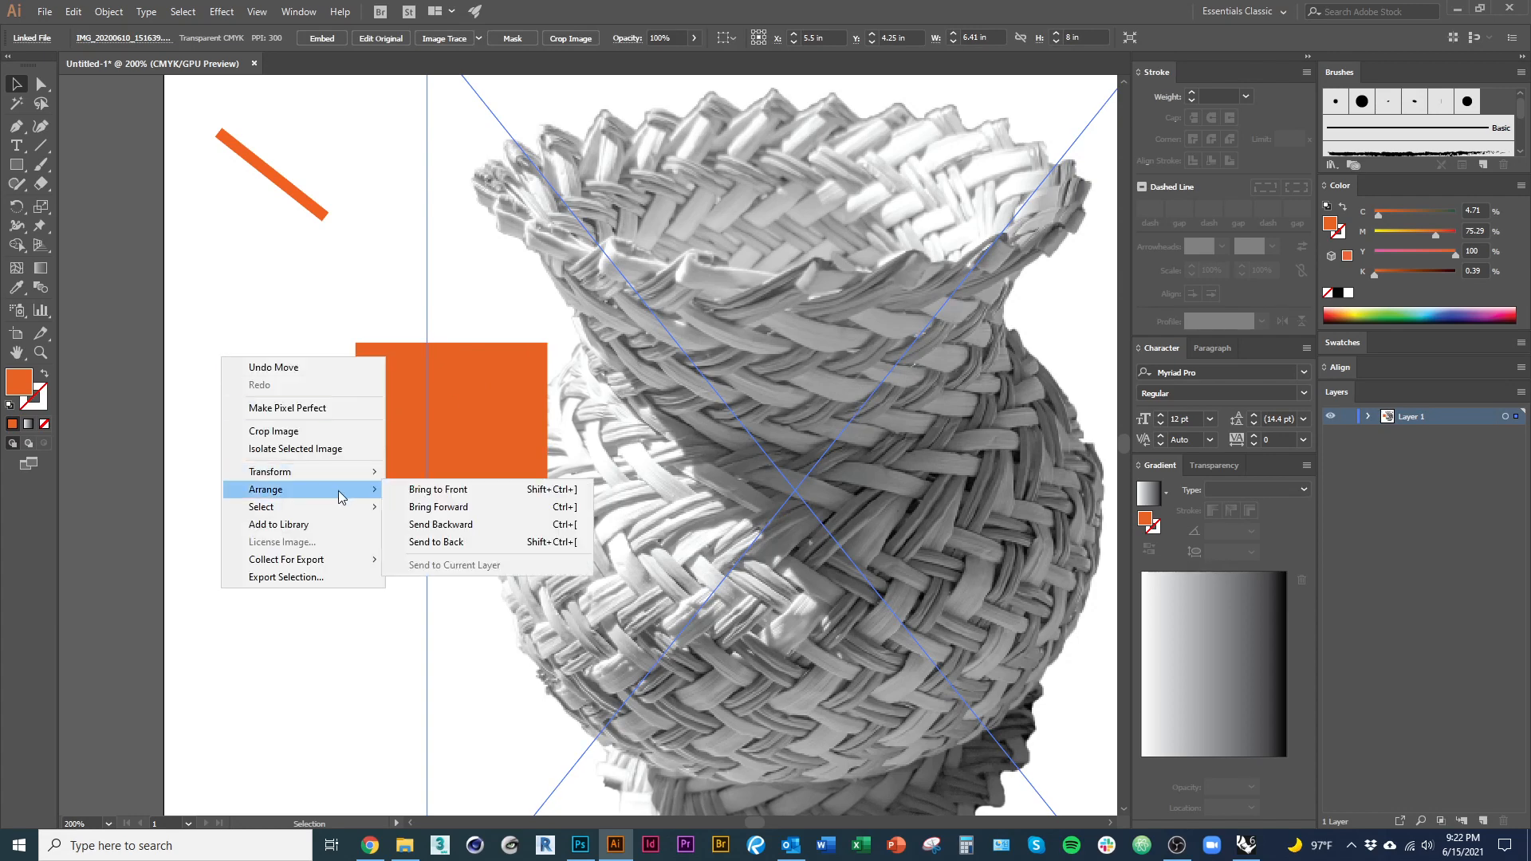
click(476, 490)
click(233, 684)
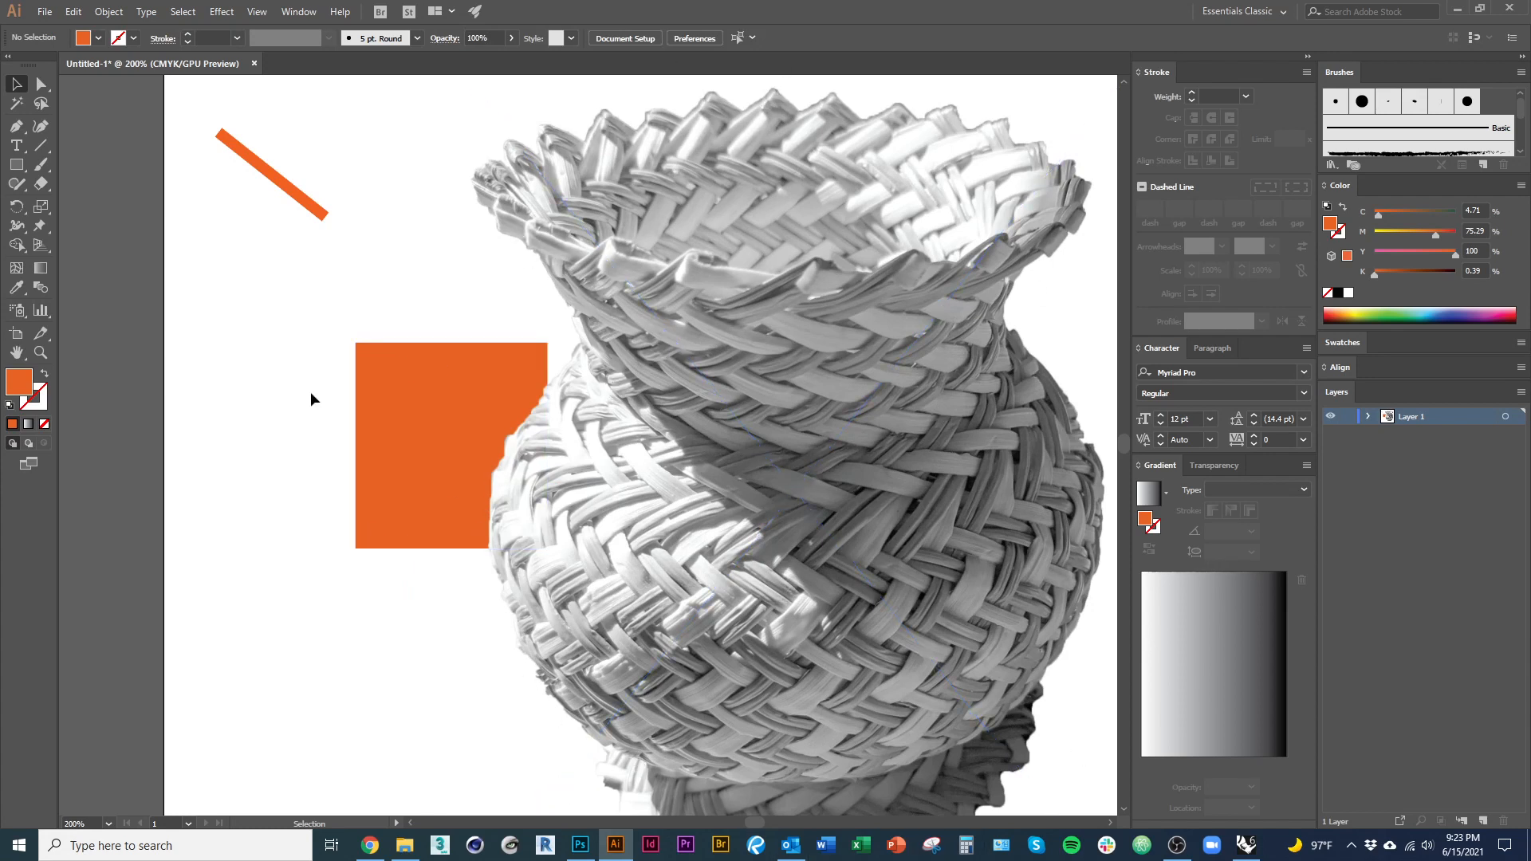
Step: Reposition the orange rectangle behind the vase and enlarge it to about 5.77 x 4.10 in
drag(376, 467, 419, 395)
click(350, 487)
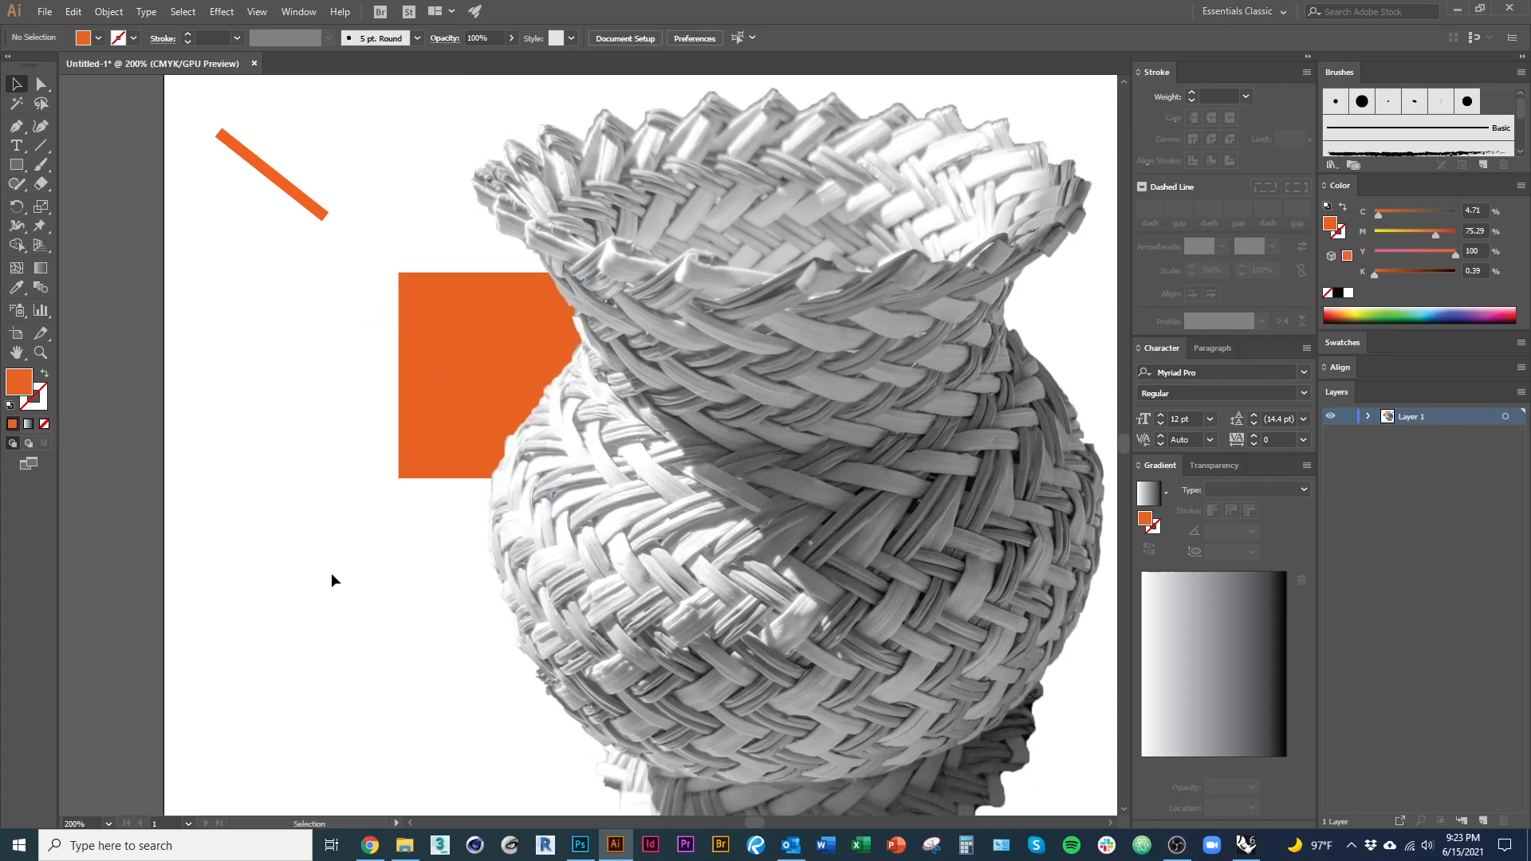
scroll(290, 514, down, 2)
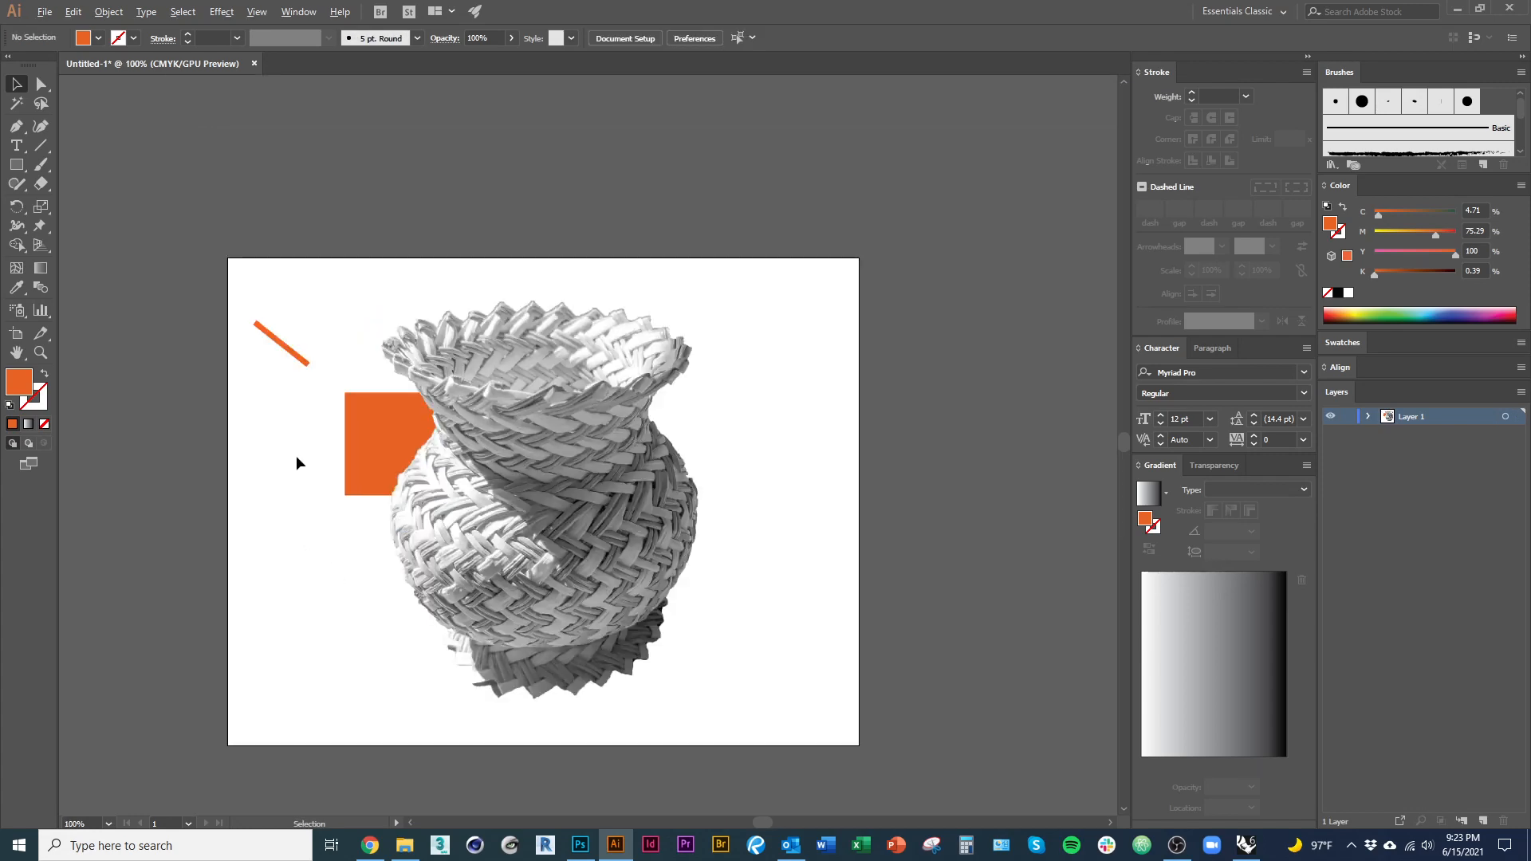
scroll(296, 462, up, 1)
drag(373, 448, 311, 457)
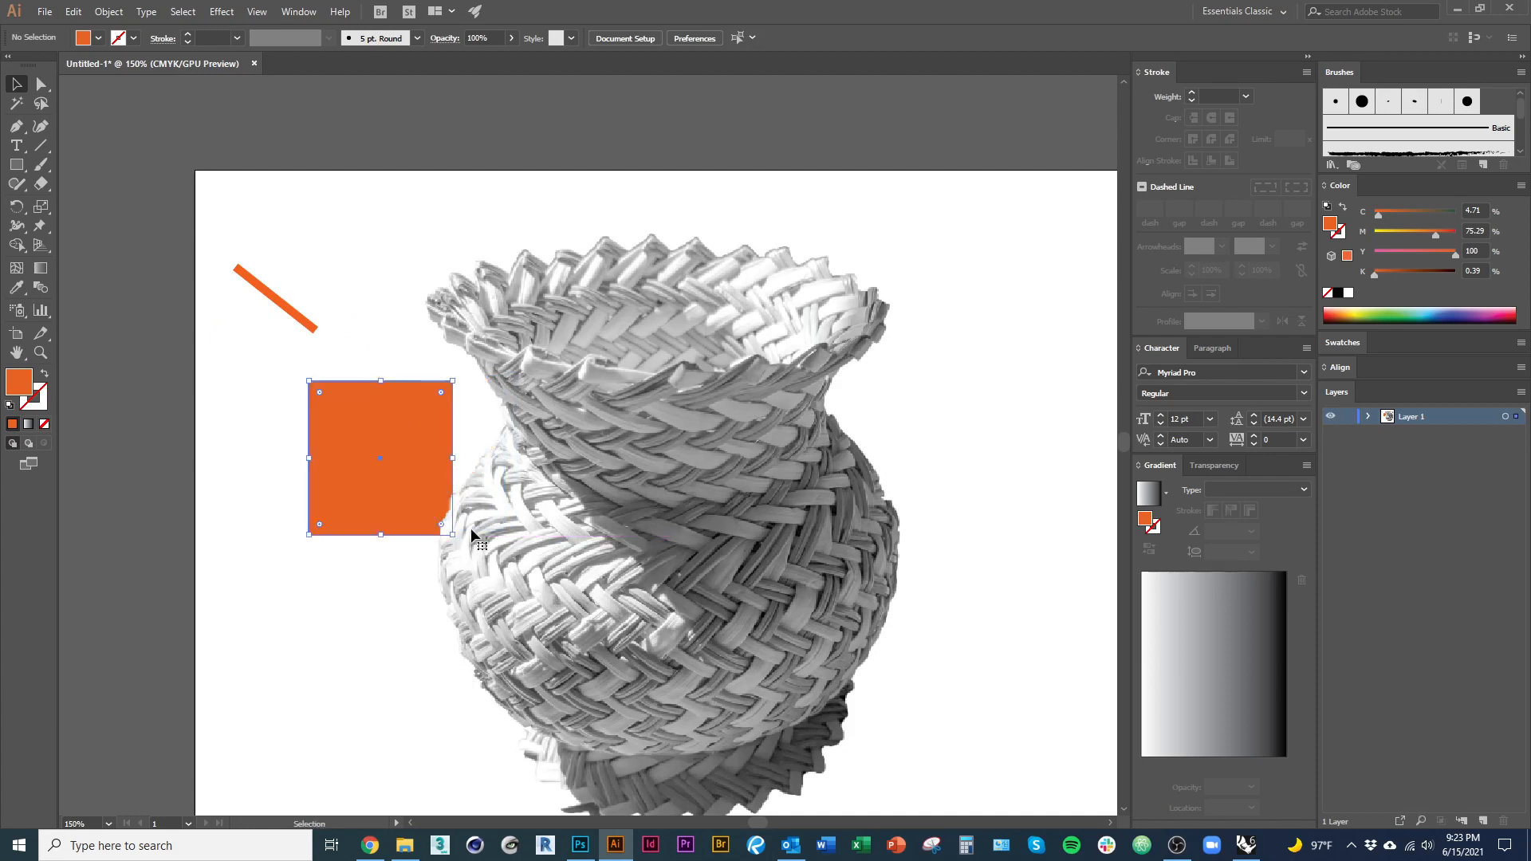
drag(454, 537, 806, 736)
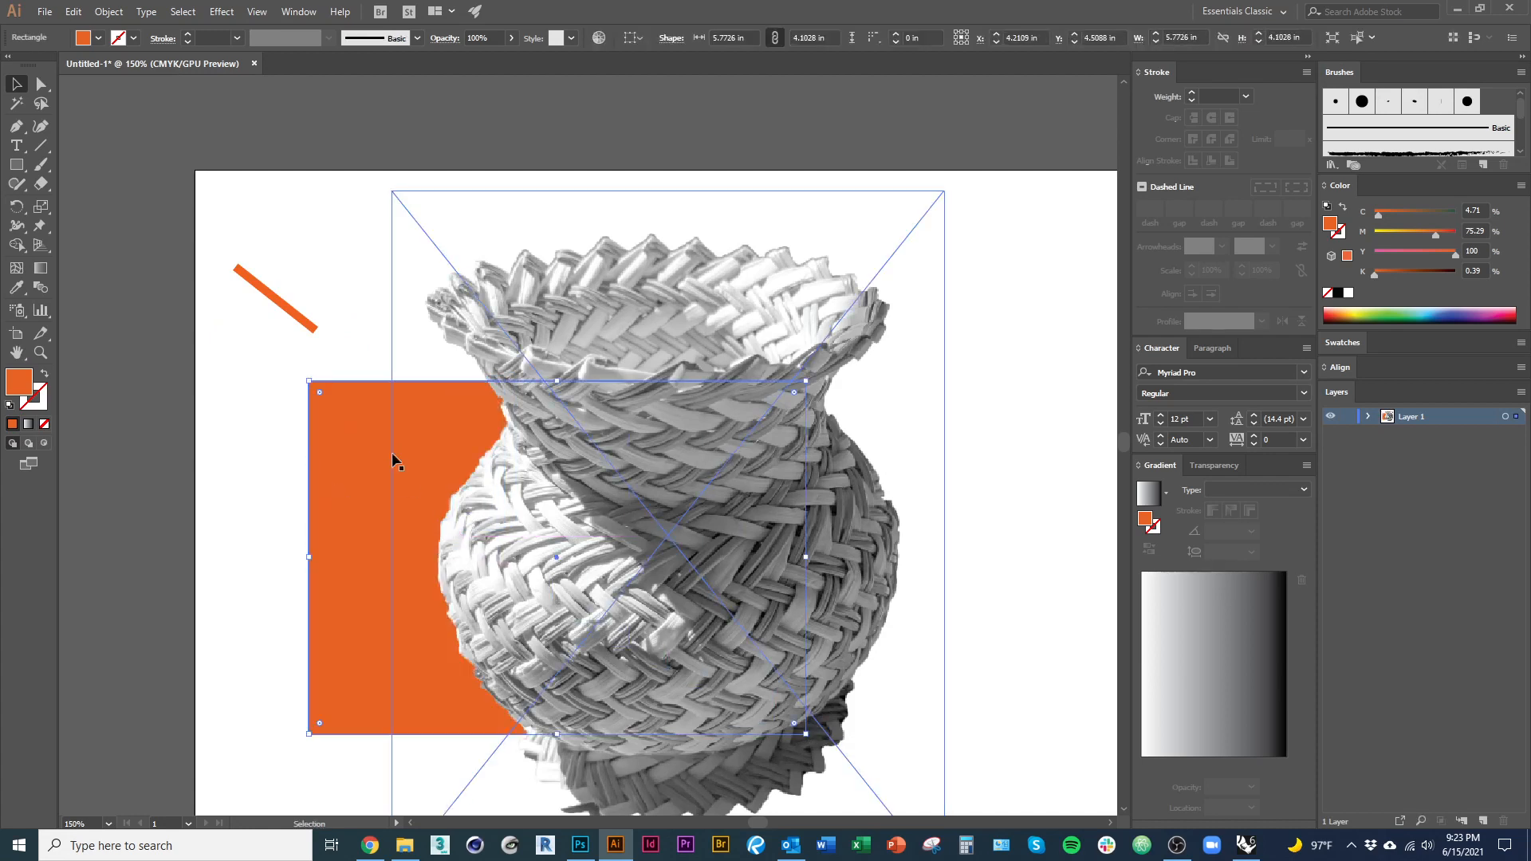
drag(341, 455, 354, 272)
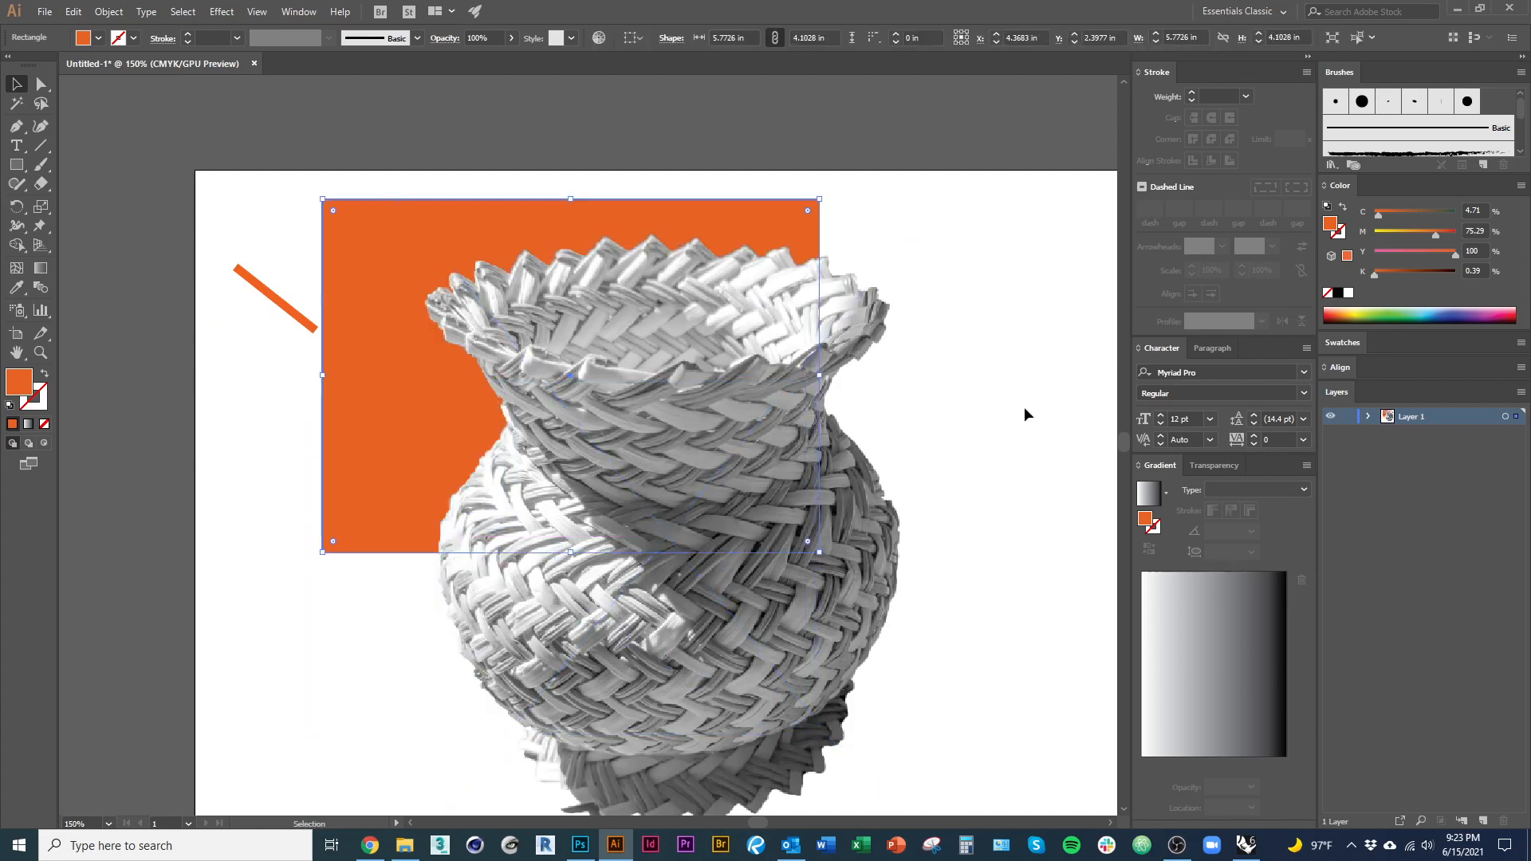
drag(342, 501, 270, 557)
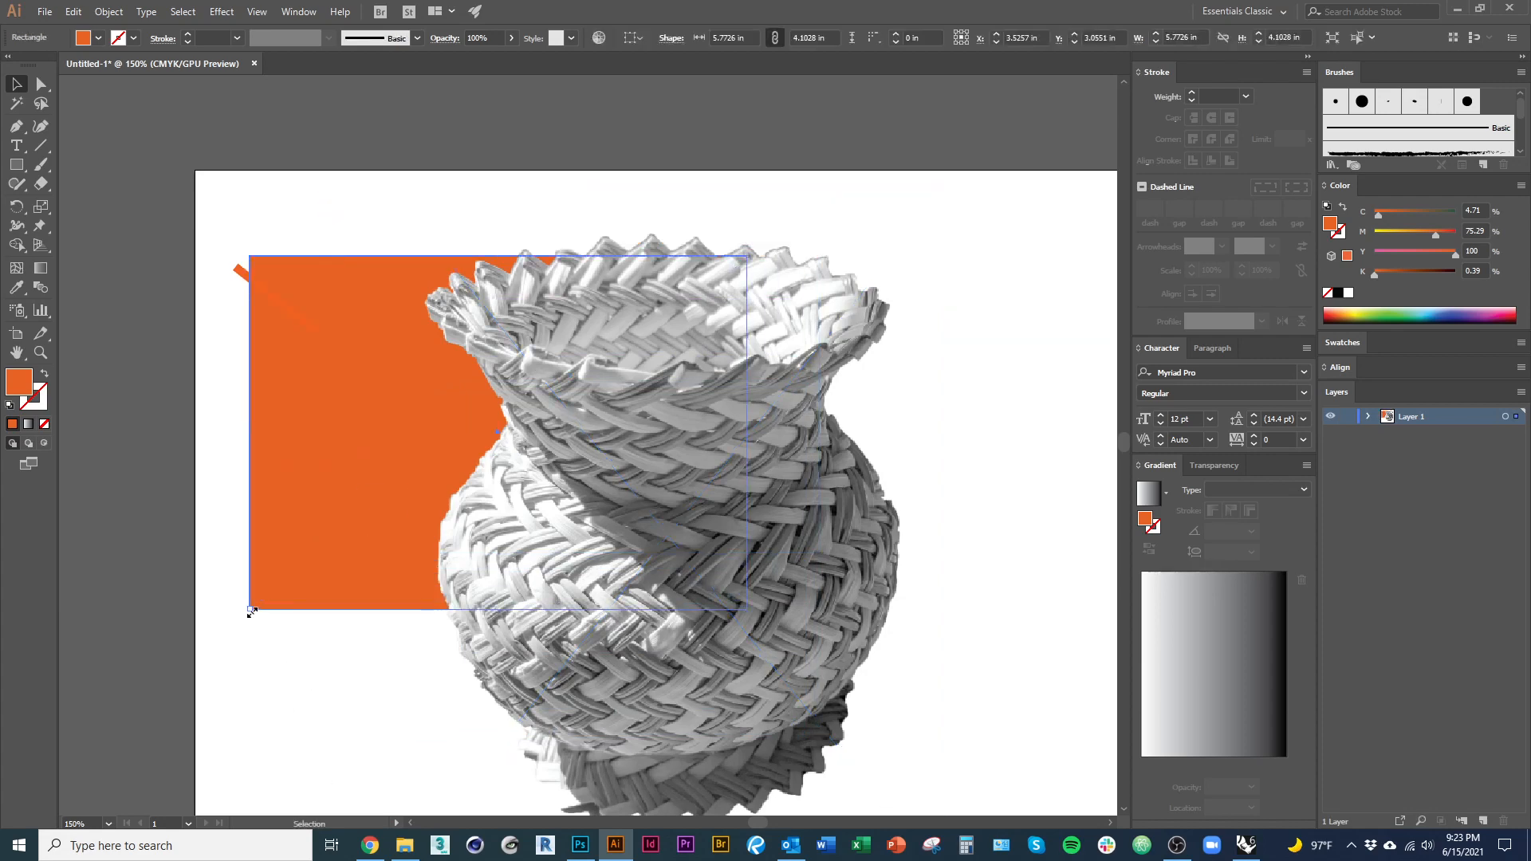
Step: Scale the rectangle to about 2.46 x 1.75 in and the vase image to about 4.25 x 5.30 in, each about its centre
drag(252, 612, 393, 509)
drag(413, 449, 239, 557)
key(ctrl+z)
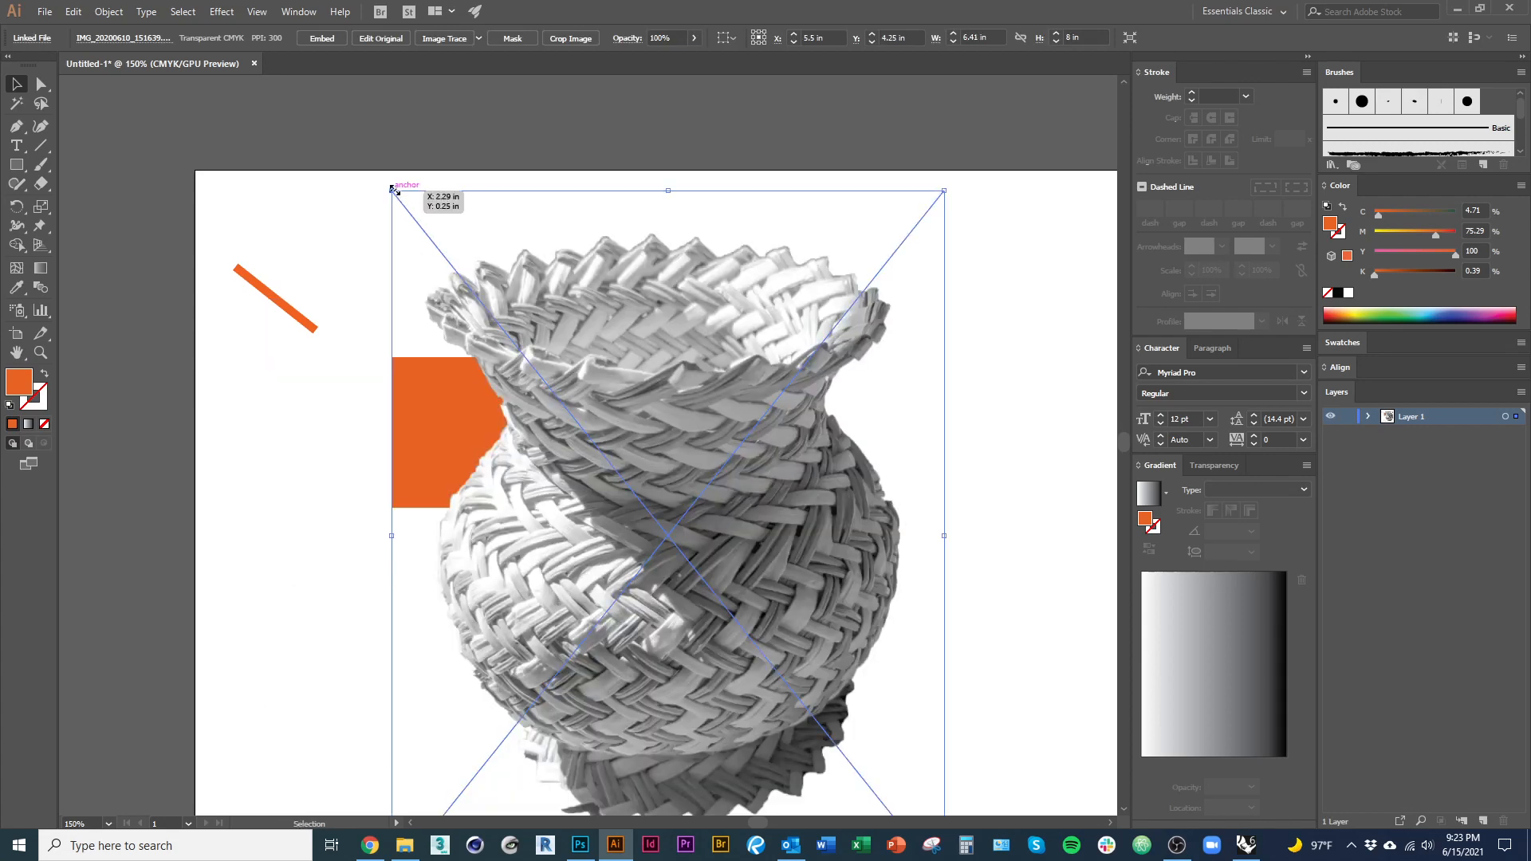
drag(392, 189, 484, 307)
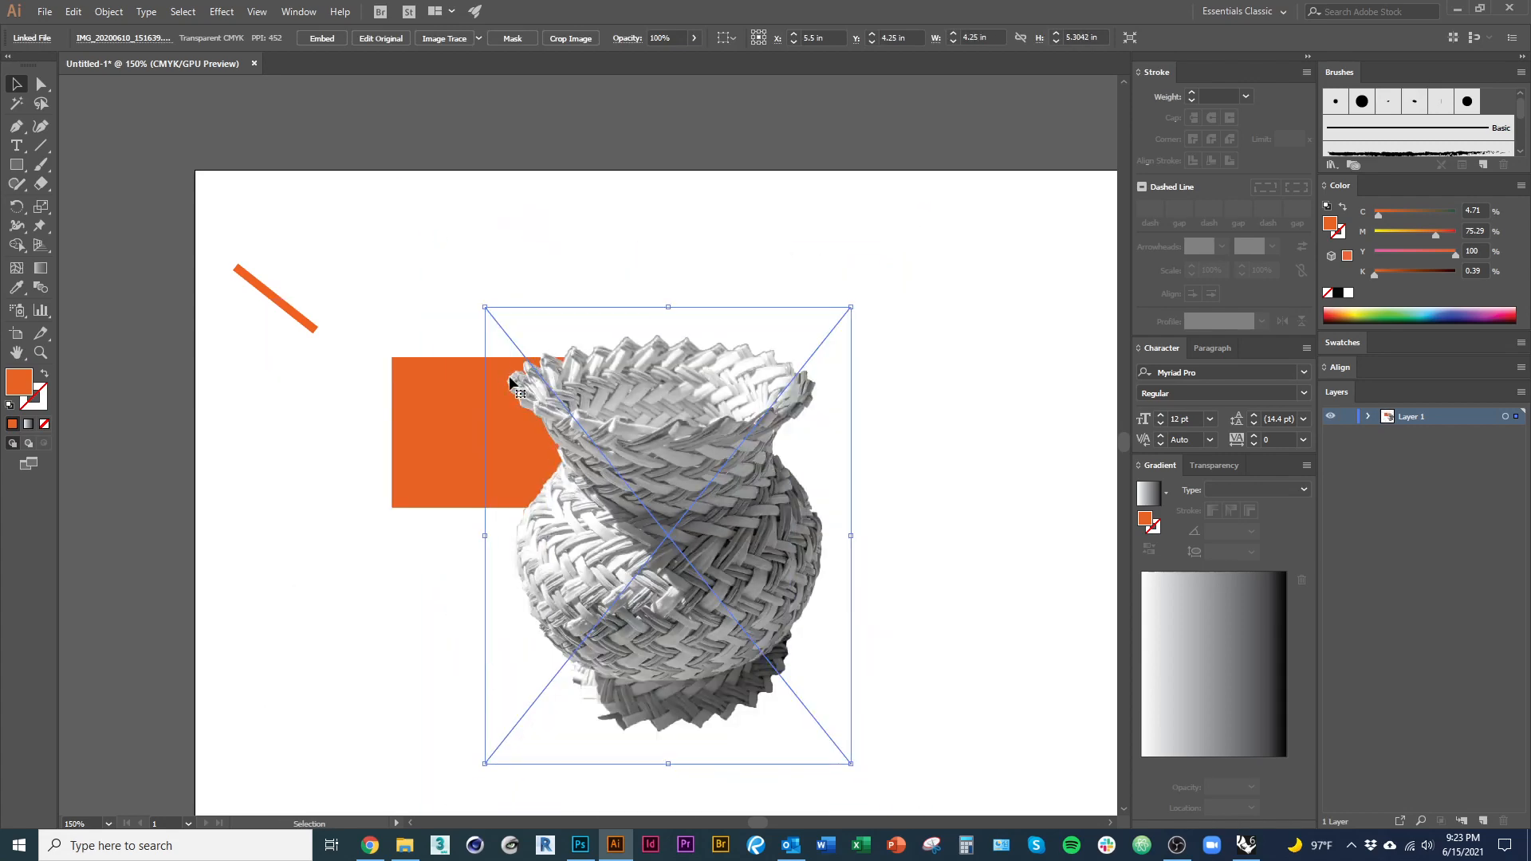
click(468, 424)
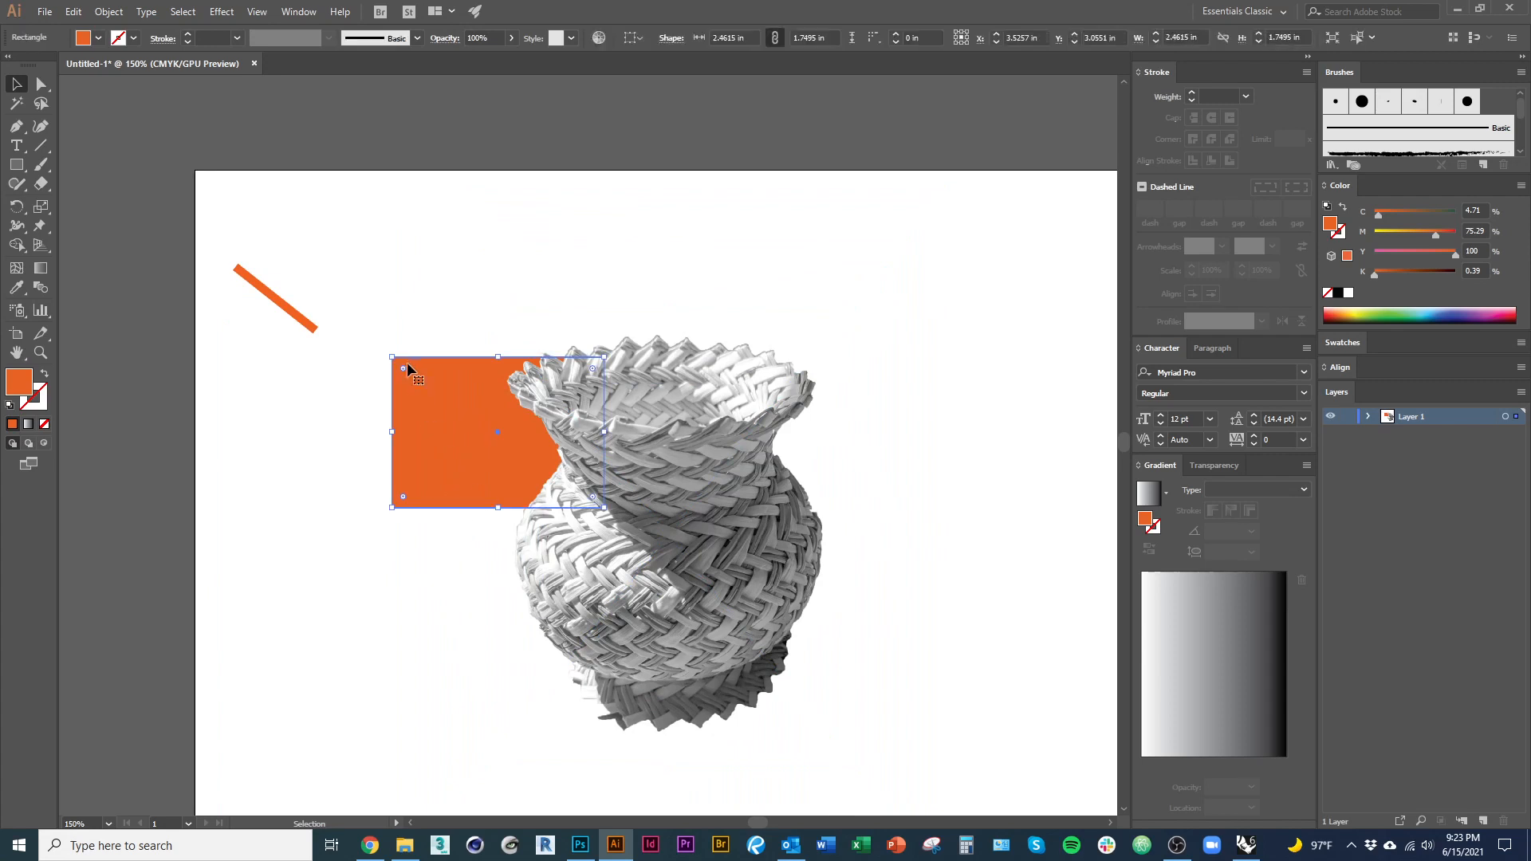
Step: Enlarge the orange rectangle about its centre to about 3.51 x 3.20 in and lower it behind the vase's left side
drag(393, 358, 333, 260)
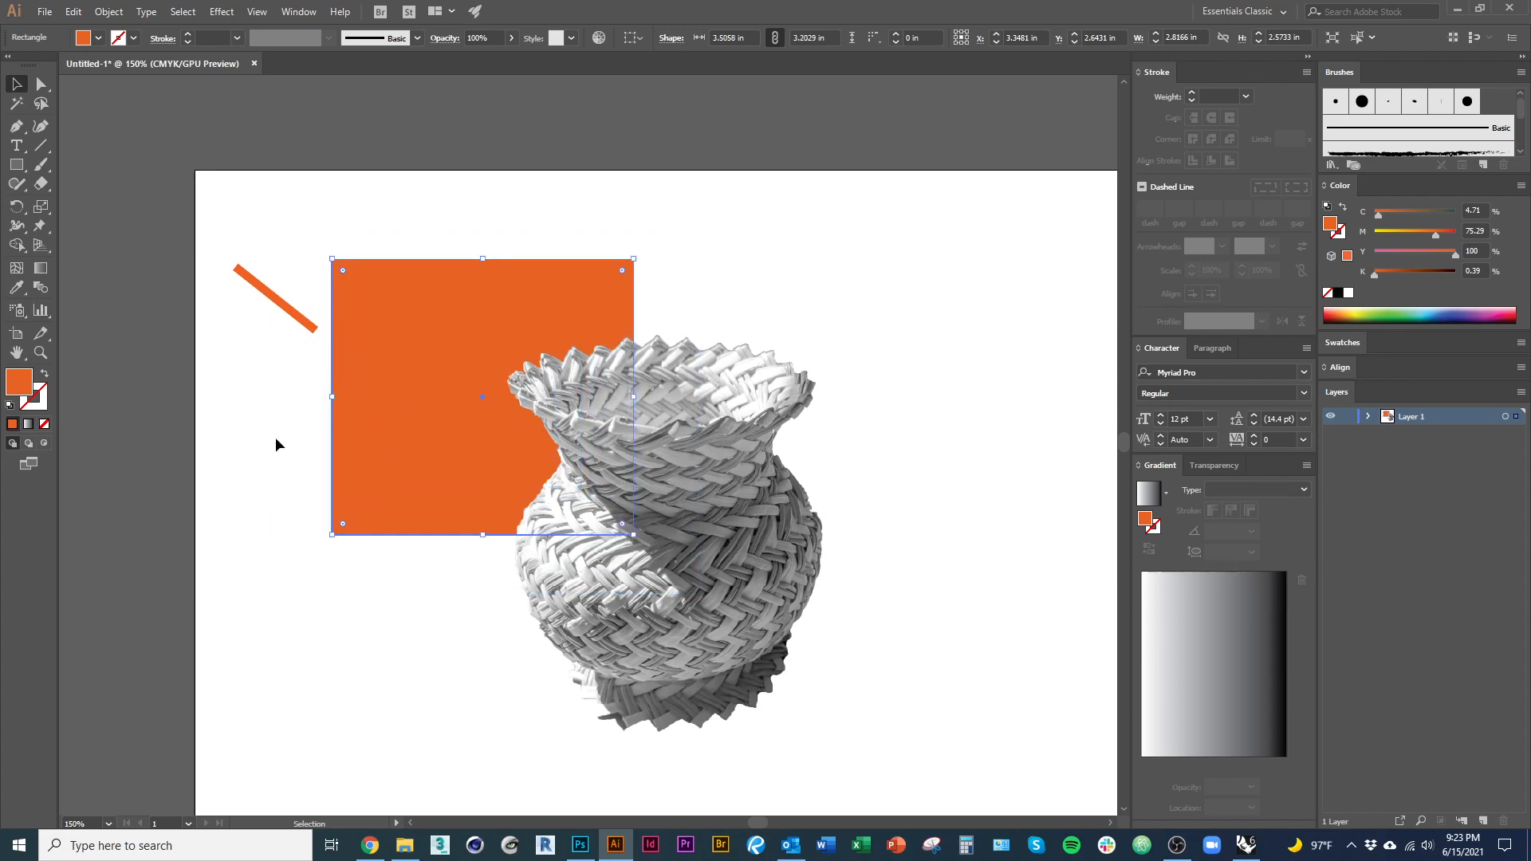
click(275, 438)
drag(465, 456, 437, 580)
click(453, 721)
Step: Shift the orange rectangle away from the vase so that only a narrow strip stays overlapped, and deselect it
scroll(401, 587, up, 1)
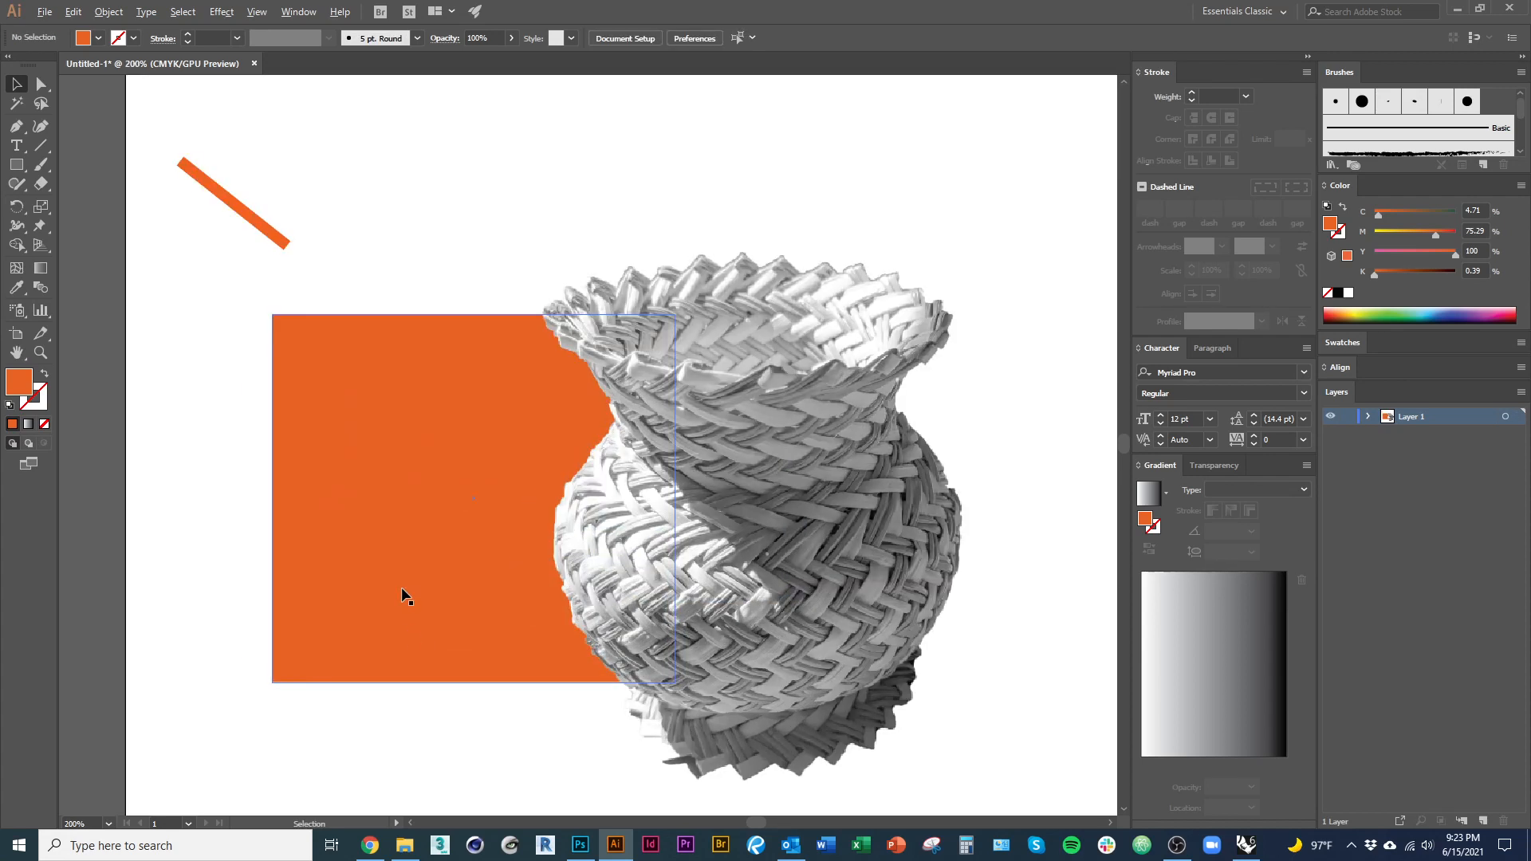
scroll(423, 694, down, 3)
scroll(424, 694, right, 2)
click(303, 590)
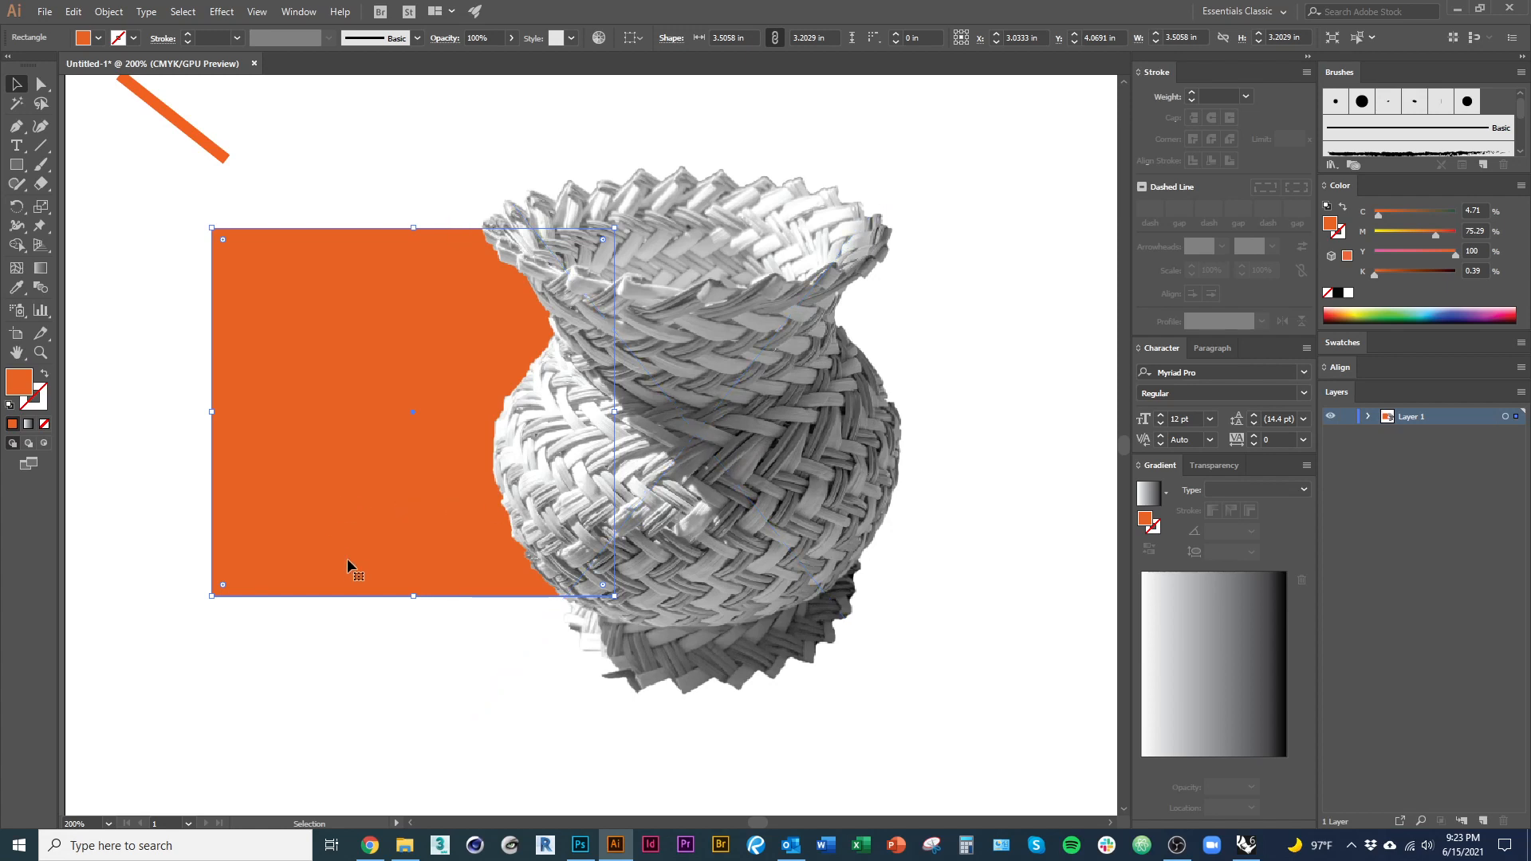
drag(347, 565, 262, 557)
click(299, 687)
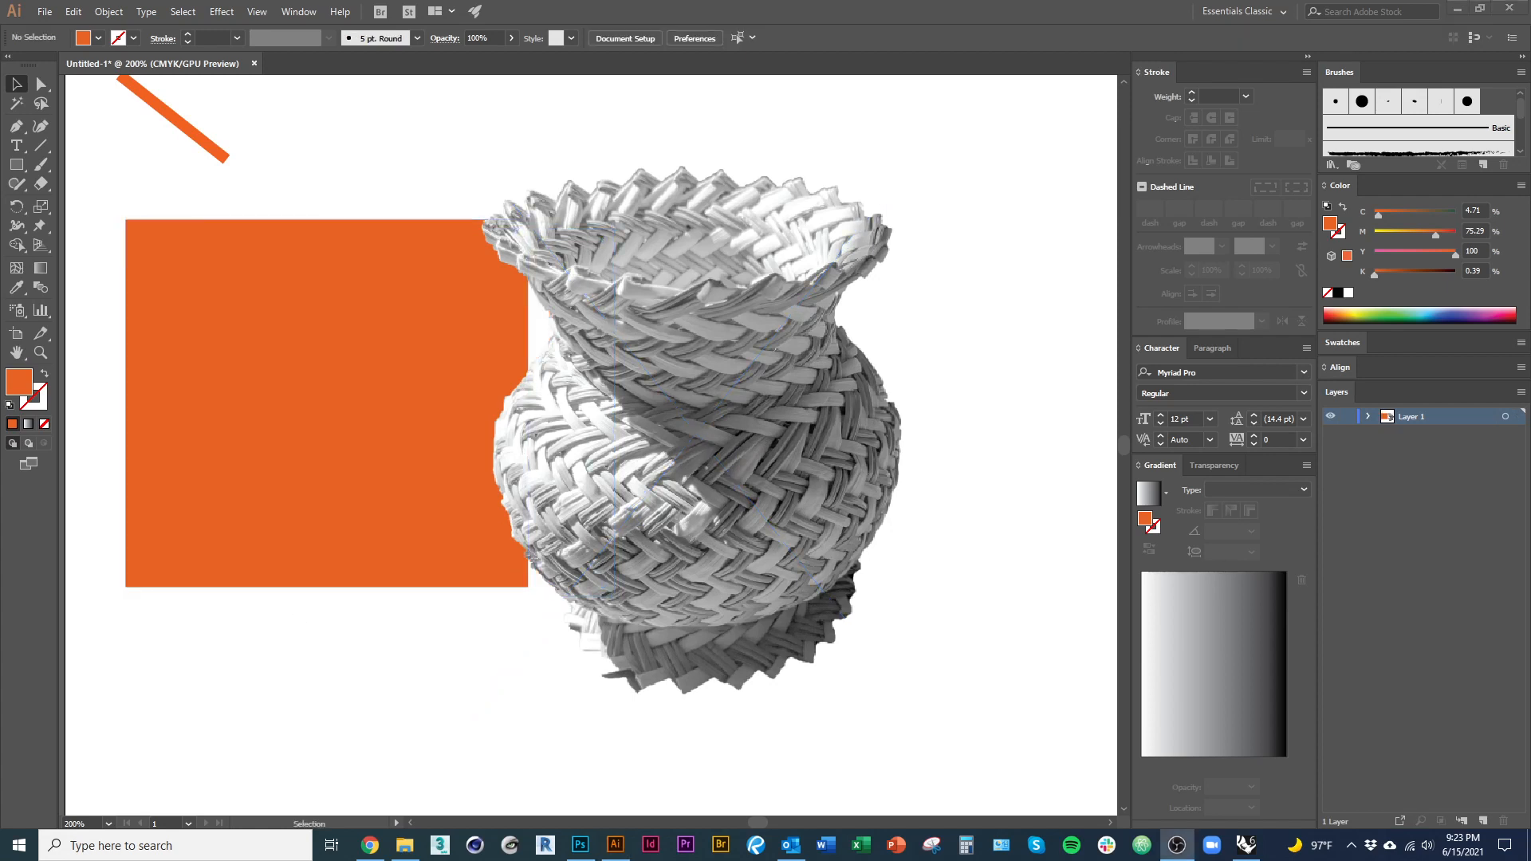
Step: Delete the orange rectangle and the short orange diagonal line, leaving only the vase image
click(275, 560)
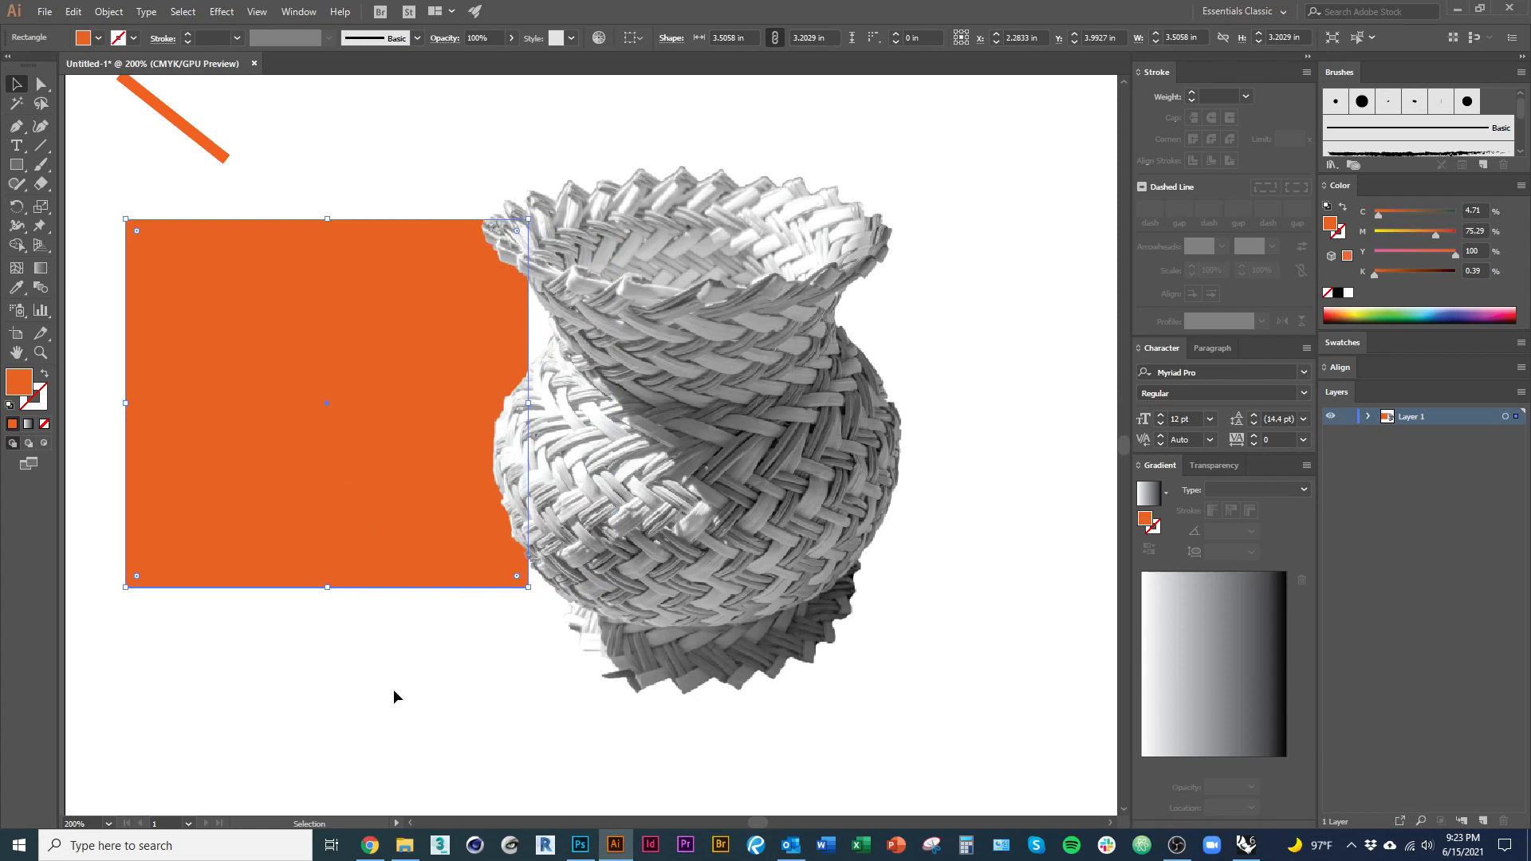
key(Delete)
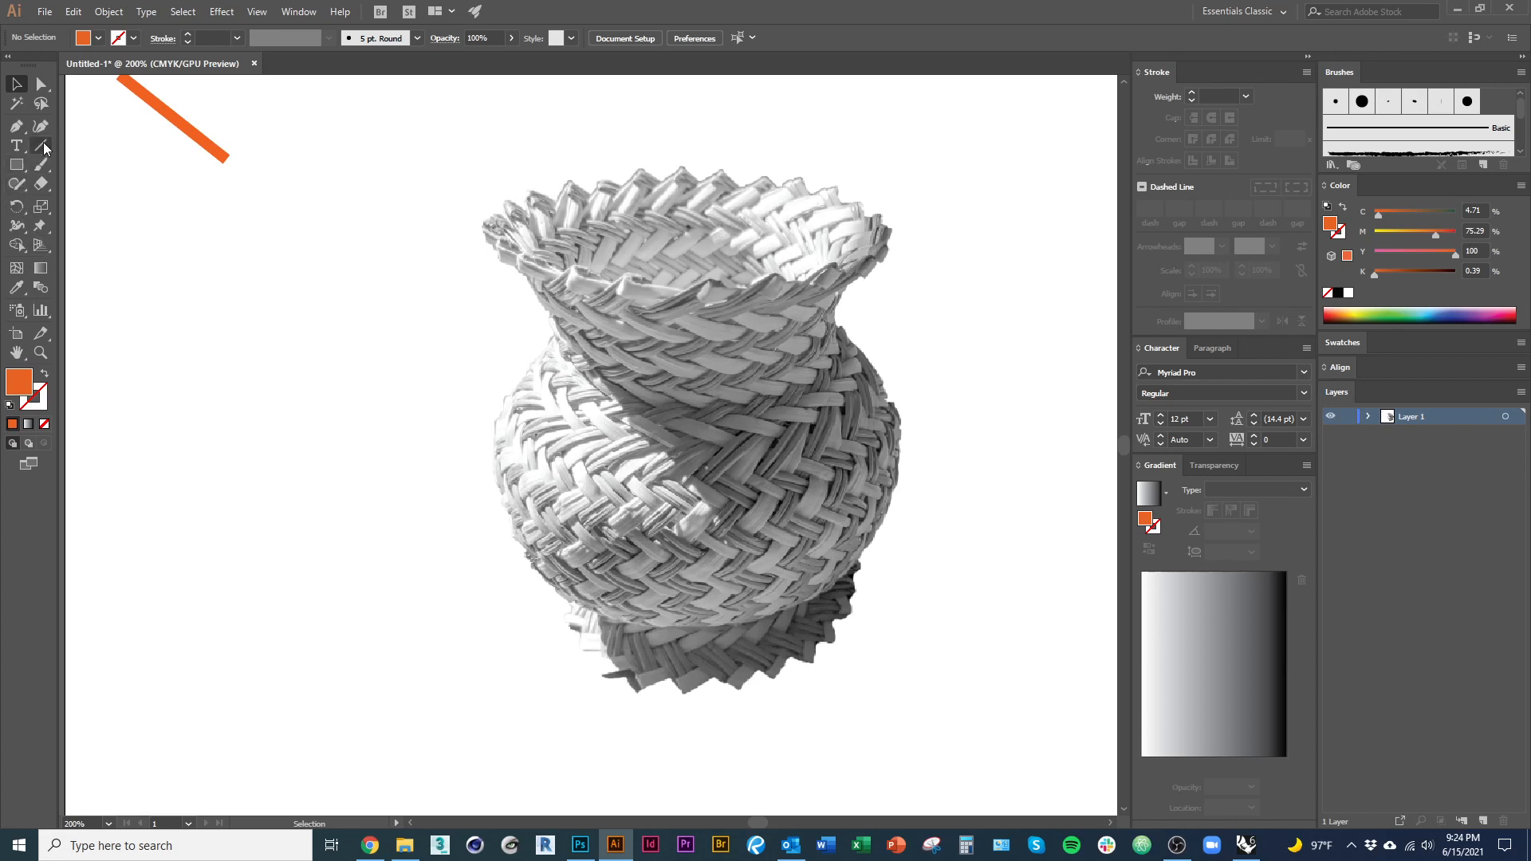
click(189, 138)
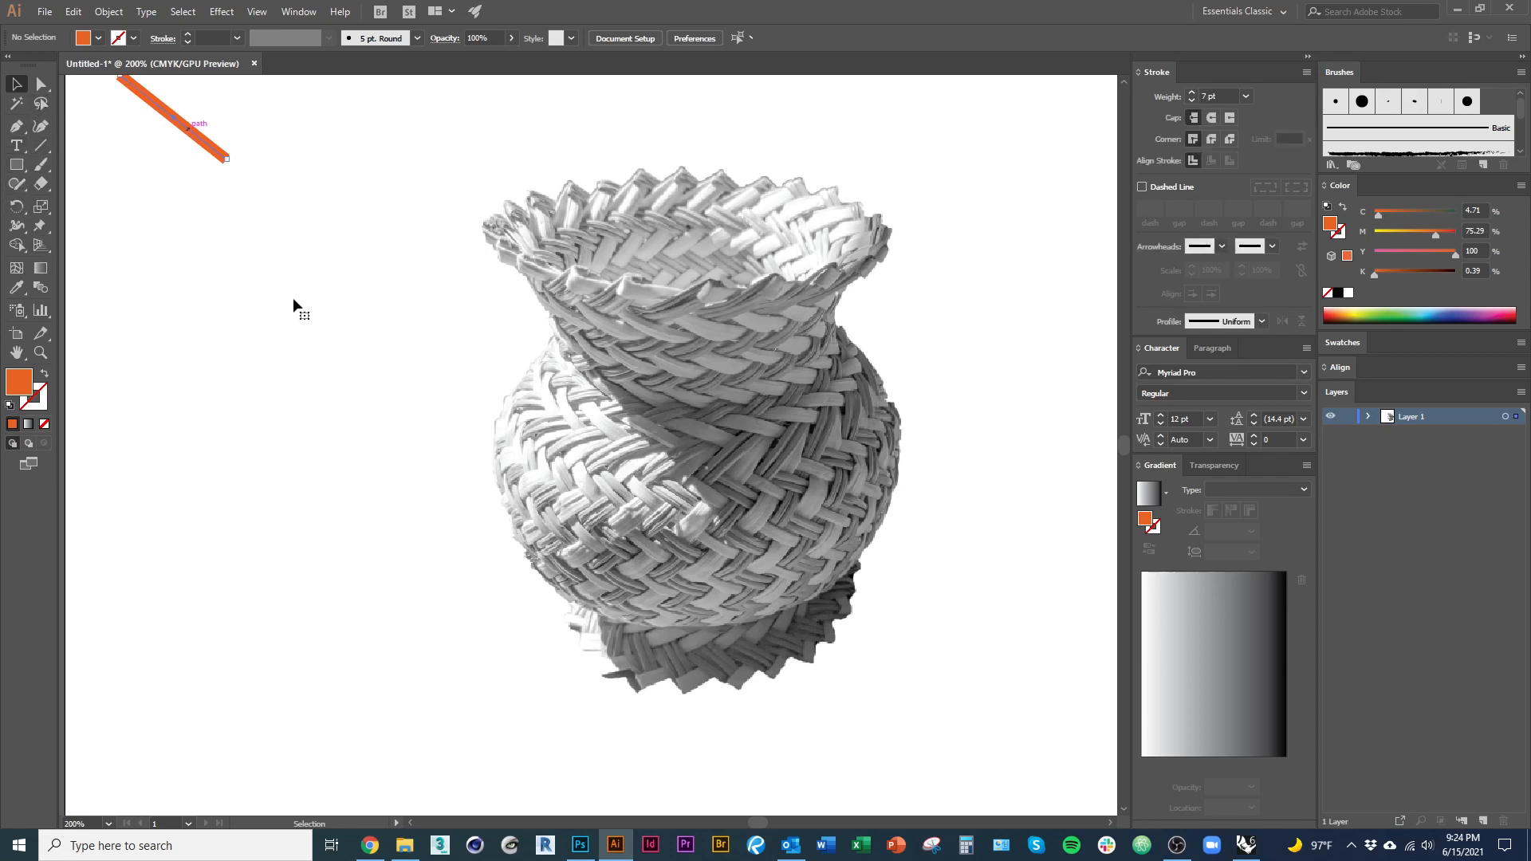
key(Delete)
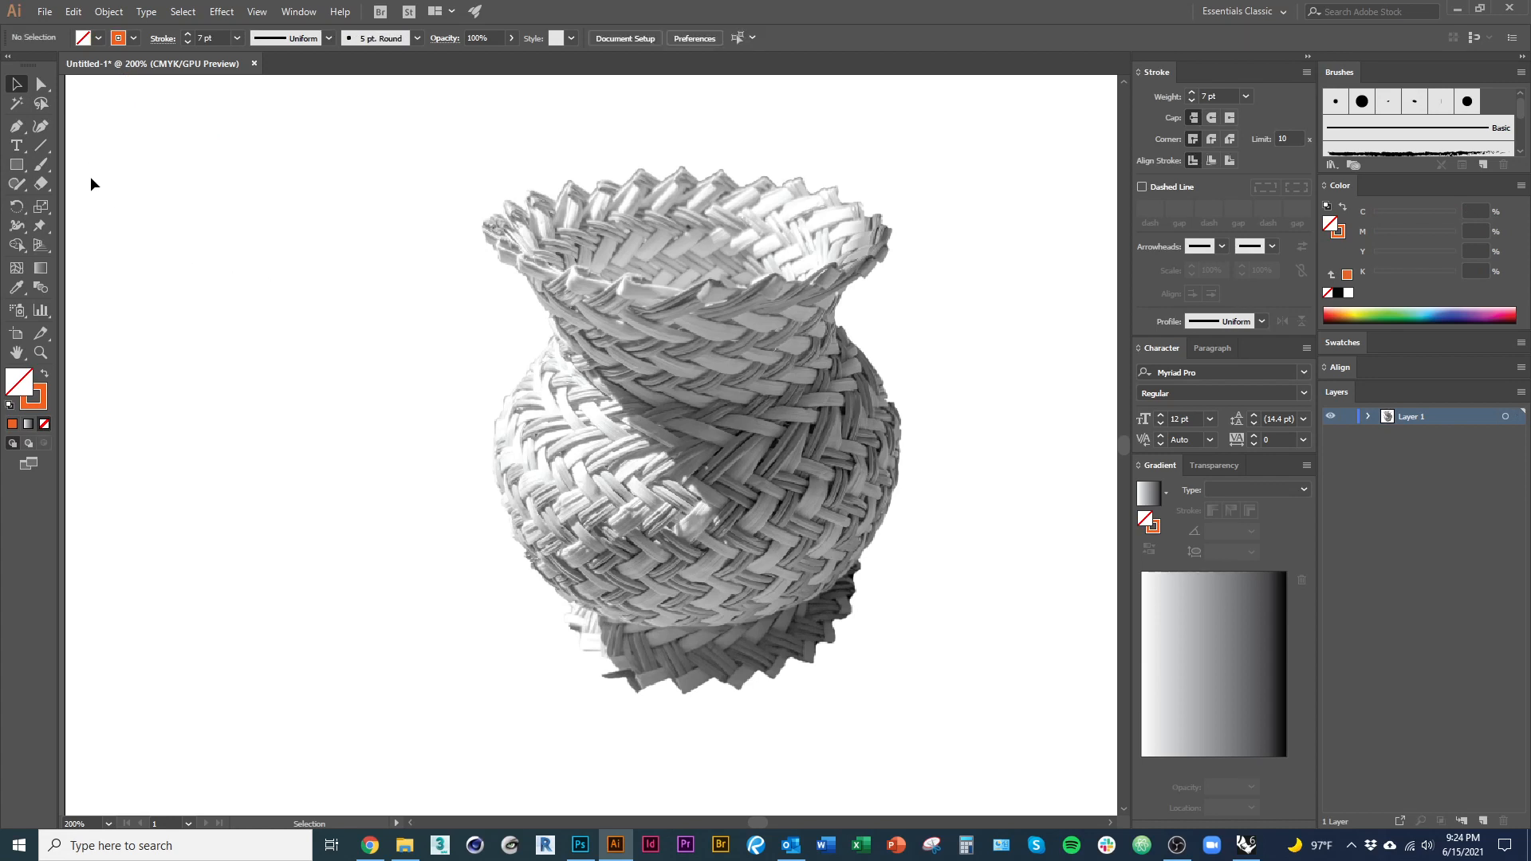
Step: Draw an open zigzag path of five corner points, about 1.87 x 3.08 in, beside the vase with the Pen tool
click(18, 133)
click(154, 248)
click(263, 345)
click(185, 439)
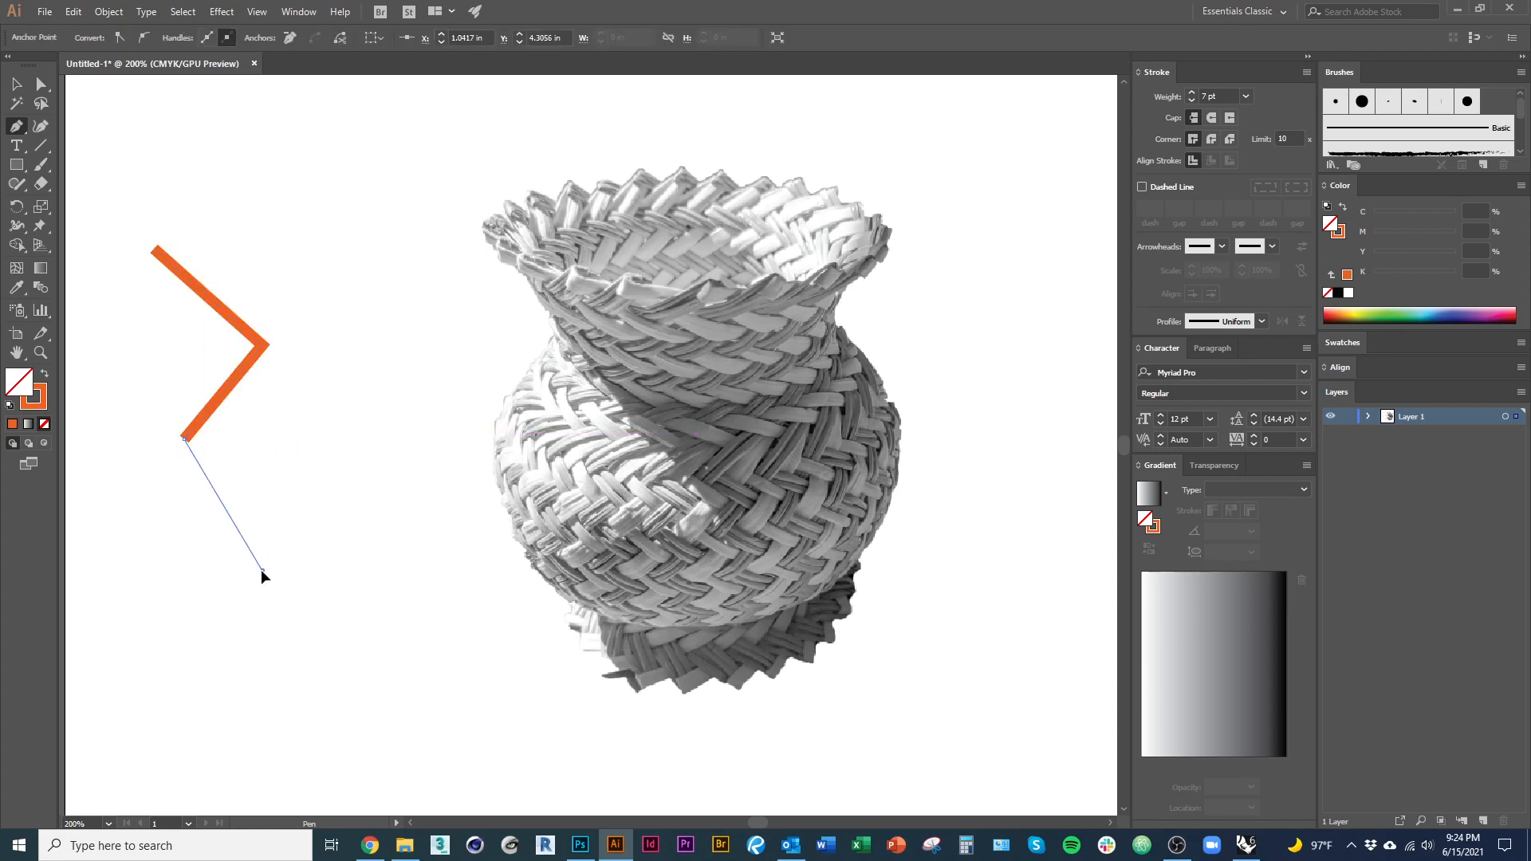
click(263, 570)
click(368, 602)
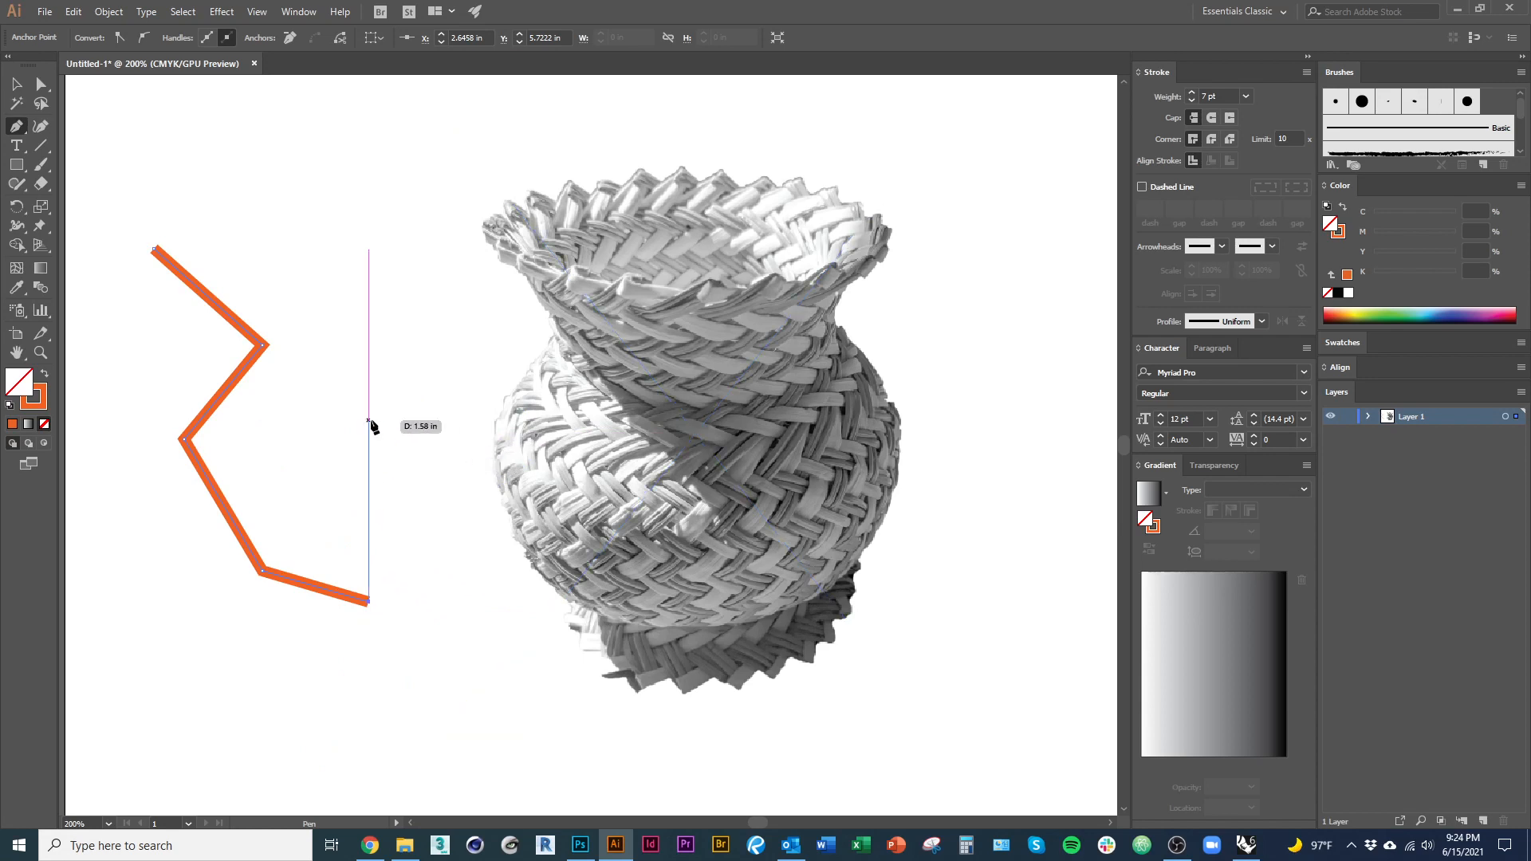
key(Escape)
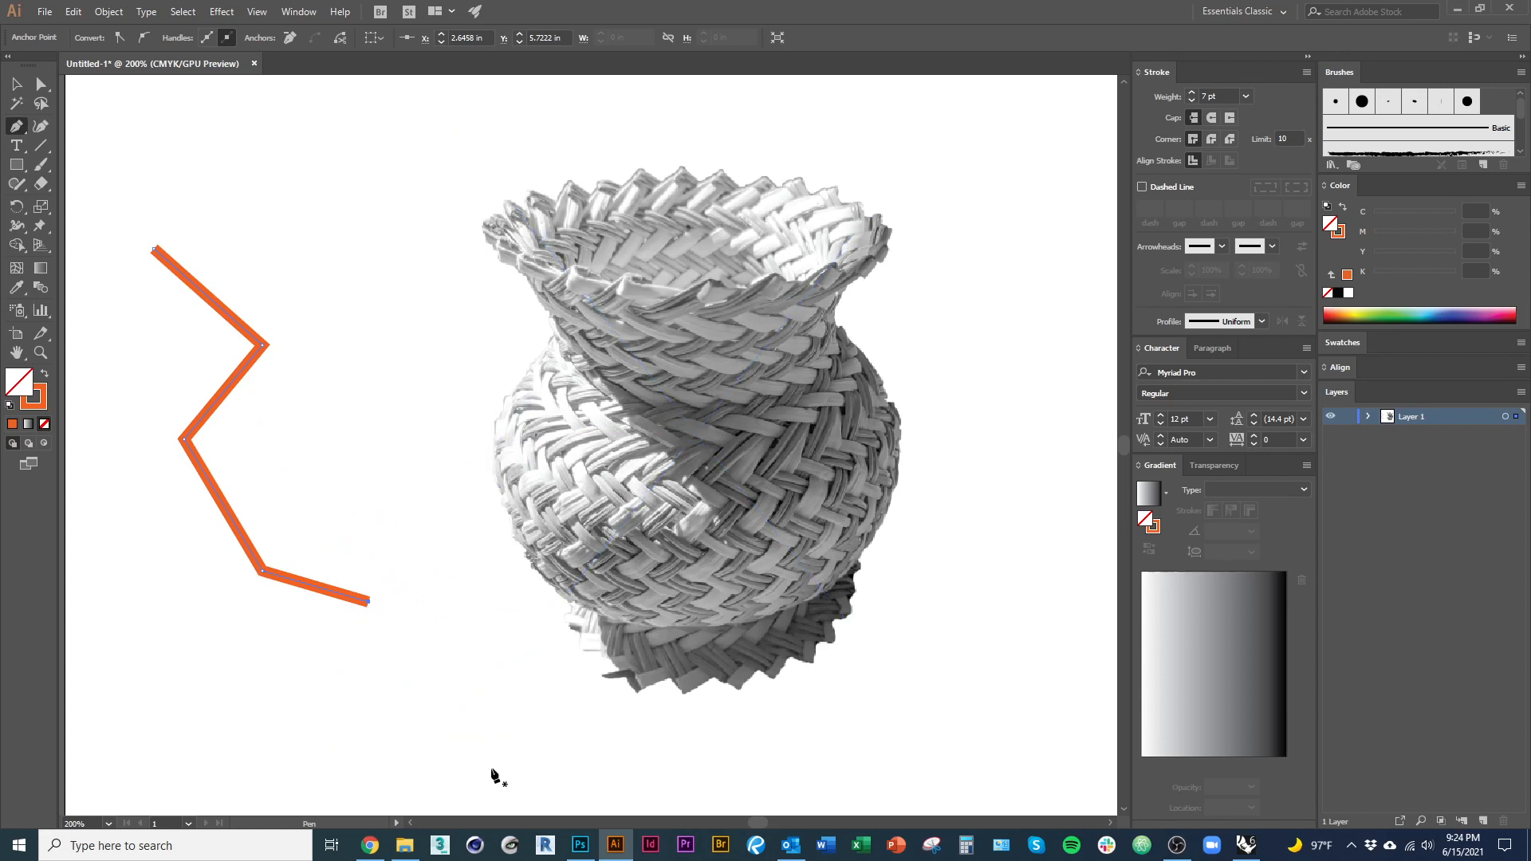
click(16, 83)
click(257, 639)
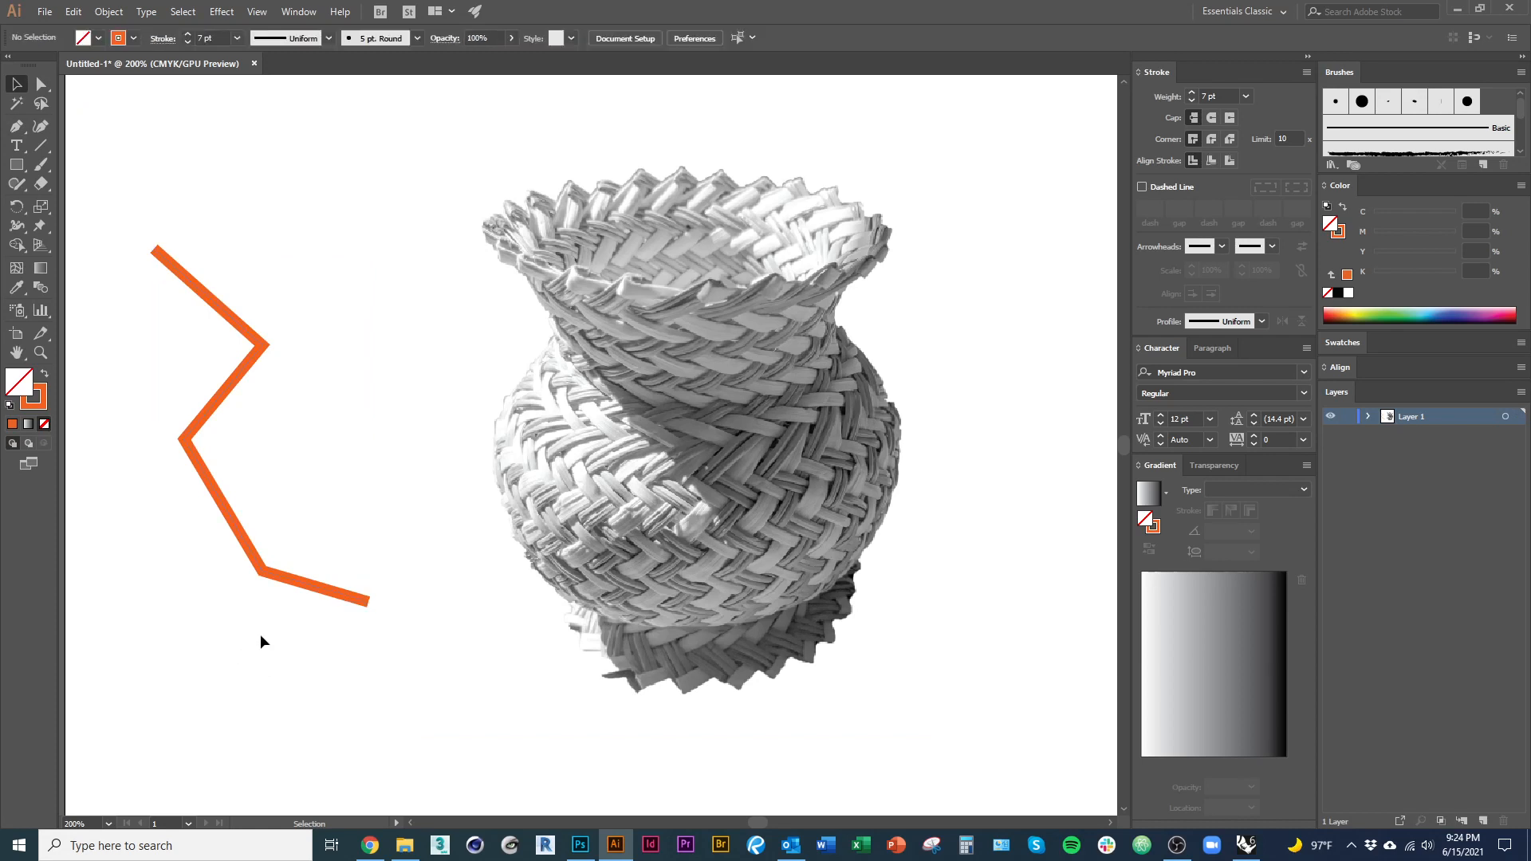
Step: Select the whole zigzag path and scale it to about 2.57 x 3.64 in by its bounding box
click(294, 584)
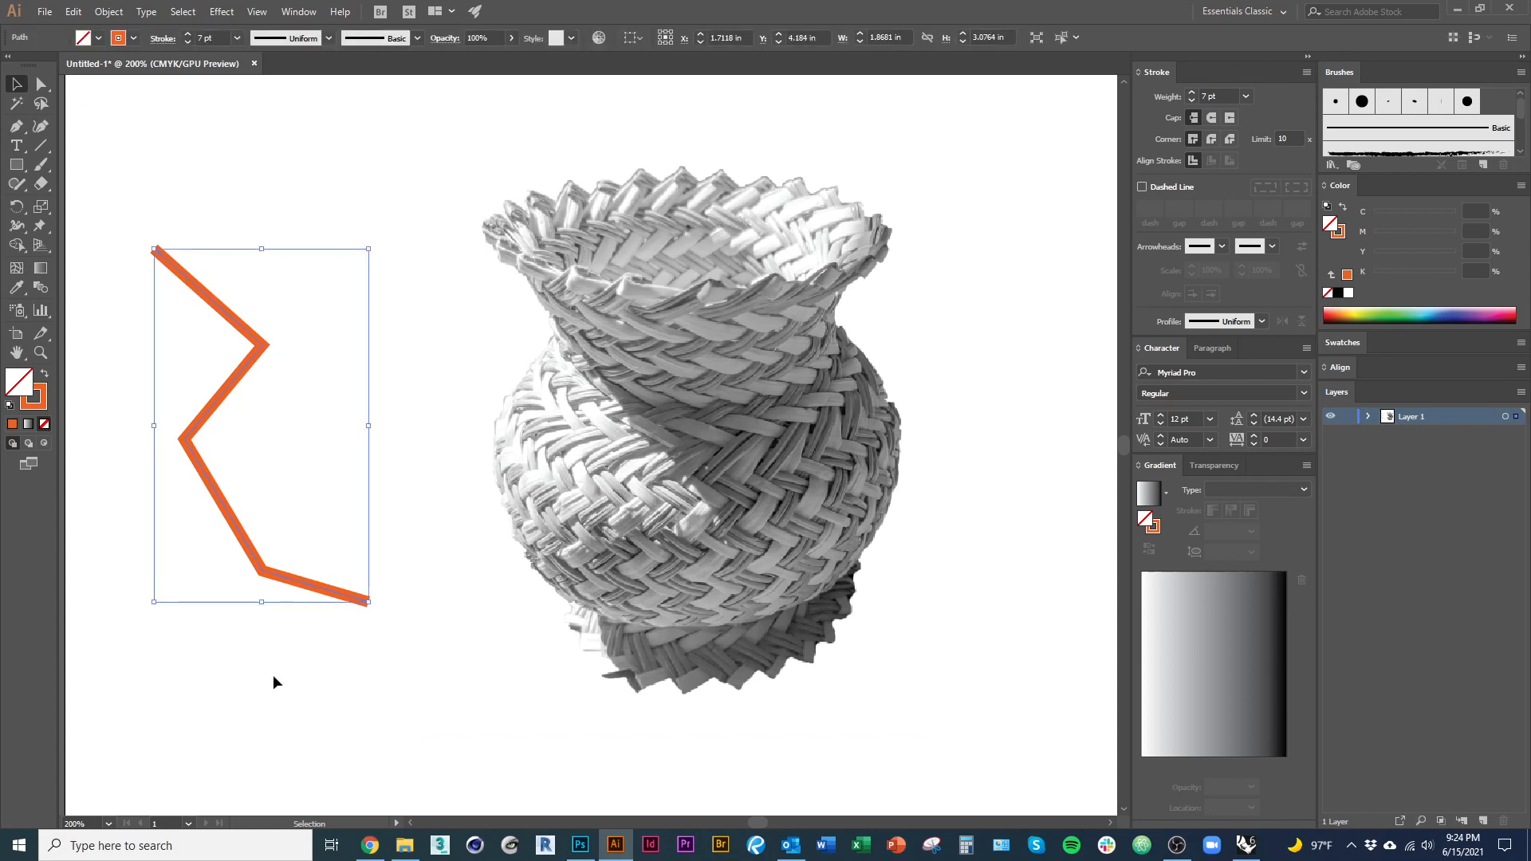
click(342, 681)
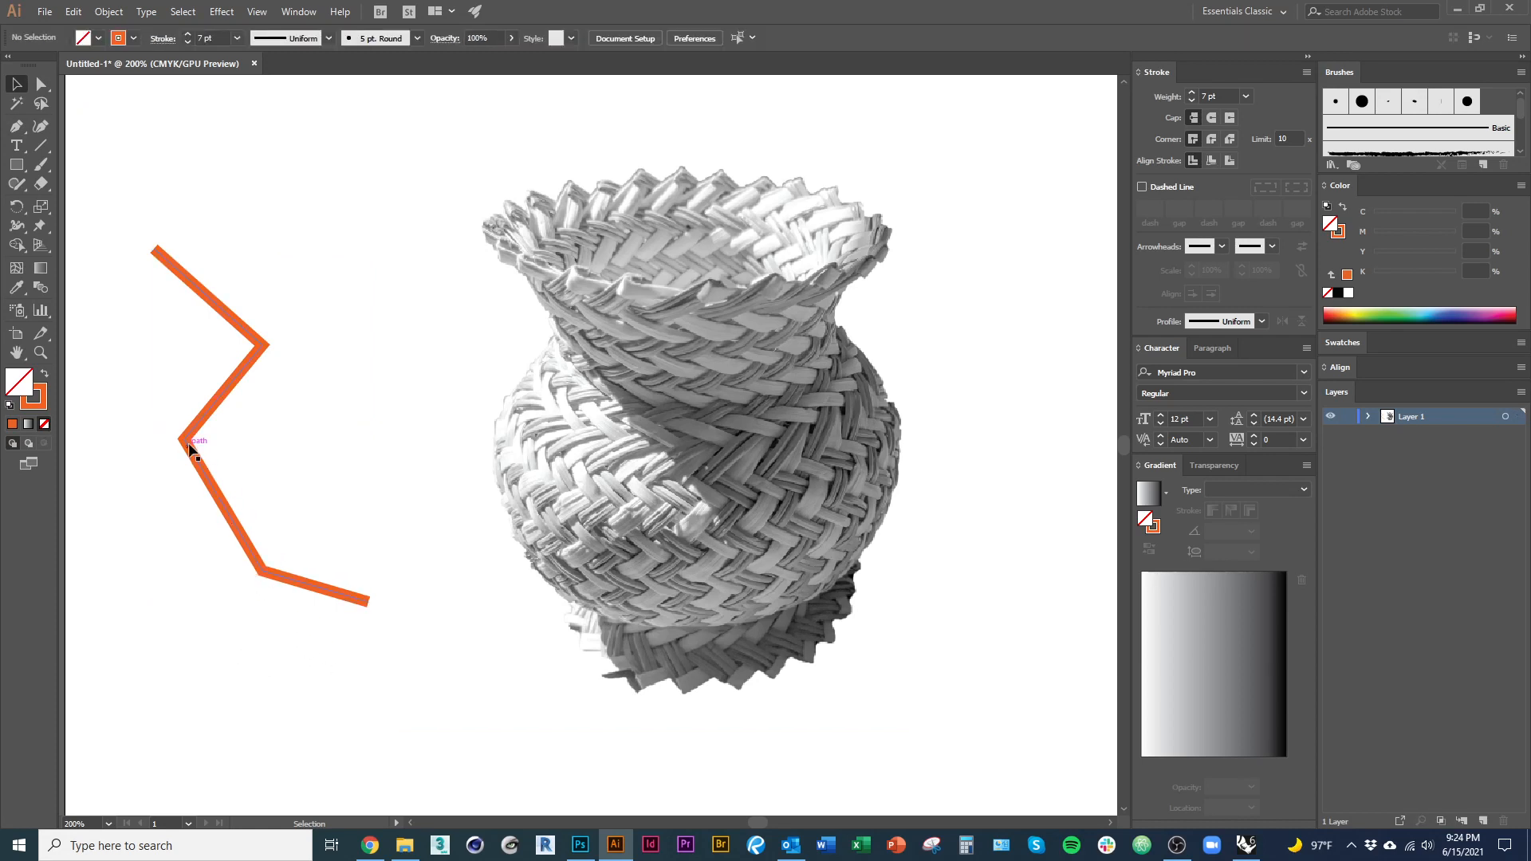
click(223, 495)
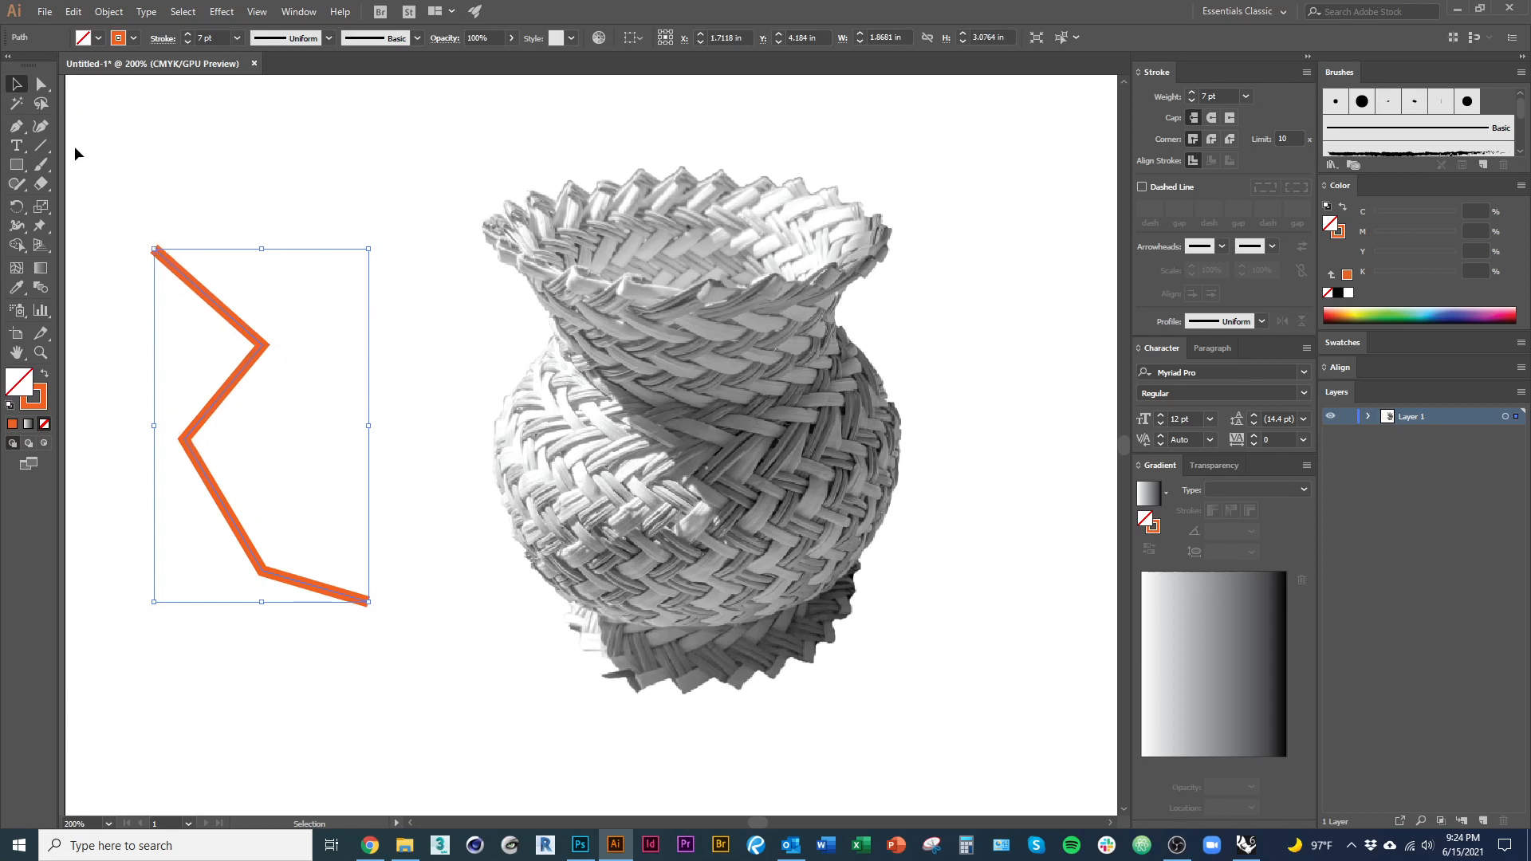
drag(154, 249, 102, 166)
mouse_move(370, 607)
mouse_down()
mouse_move(398, 610)
mouse_move(394, 593)
mouse_up()
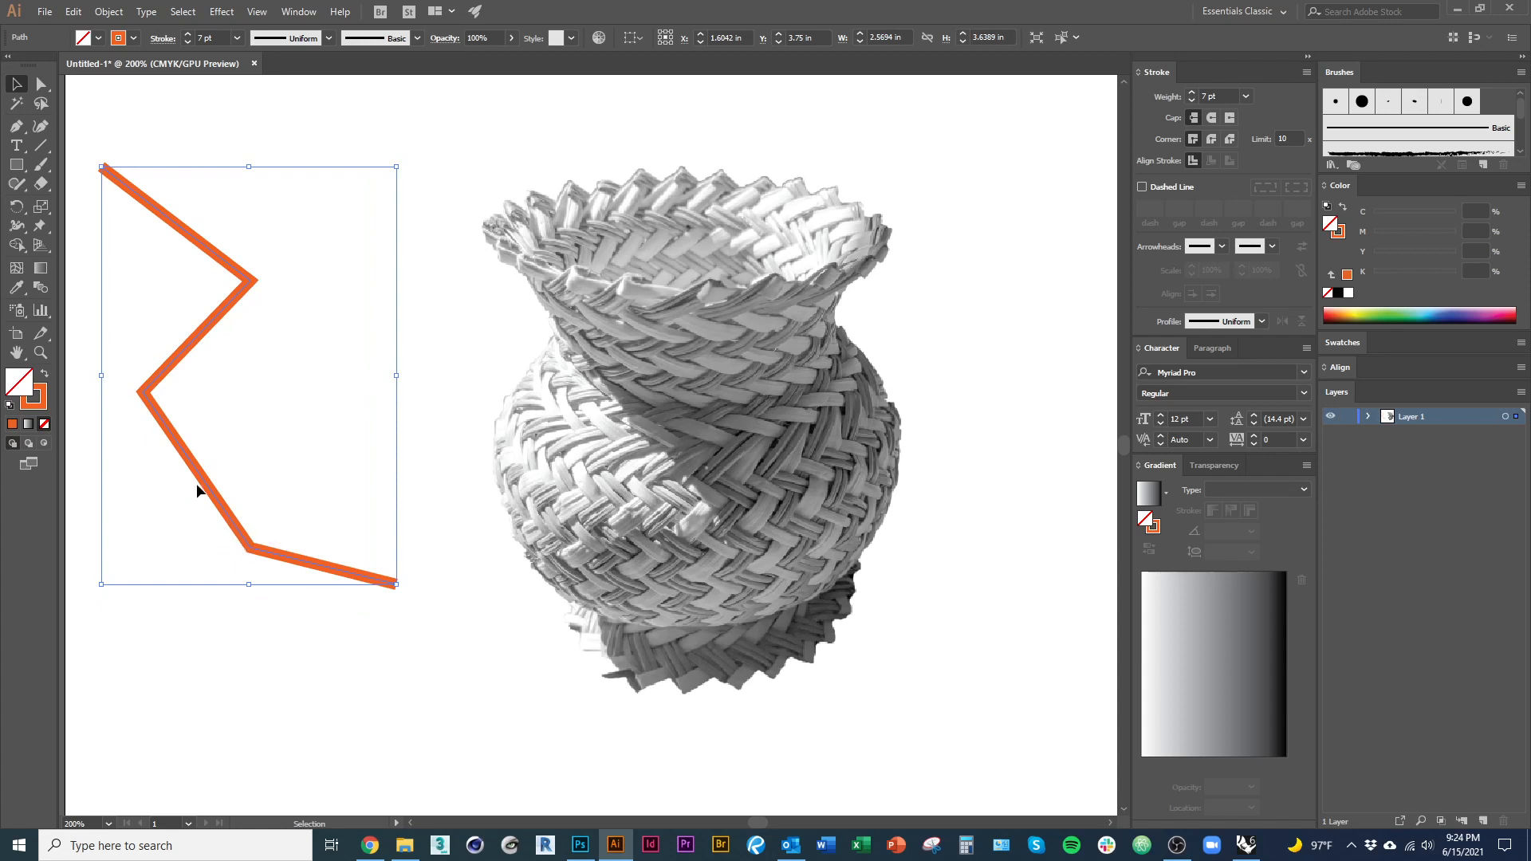
Step: Use Direct Selection to move the zigzag's lowest corner point left and raise its last end point
click(40, 87)
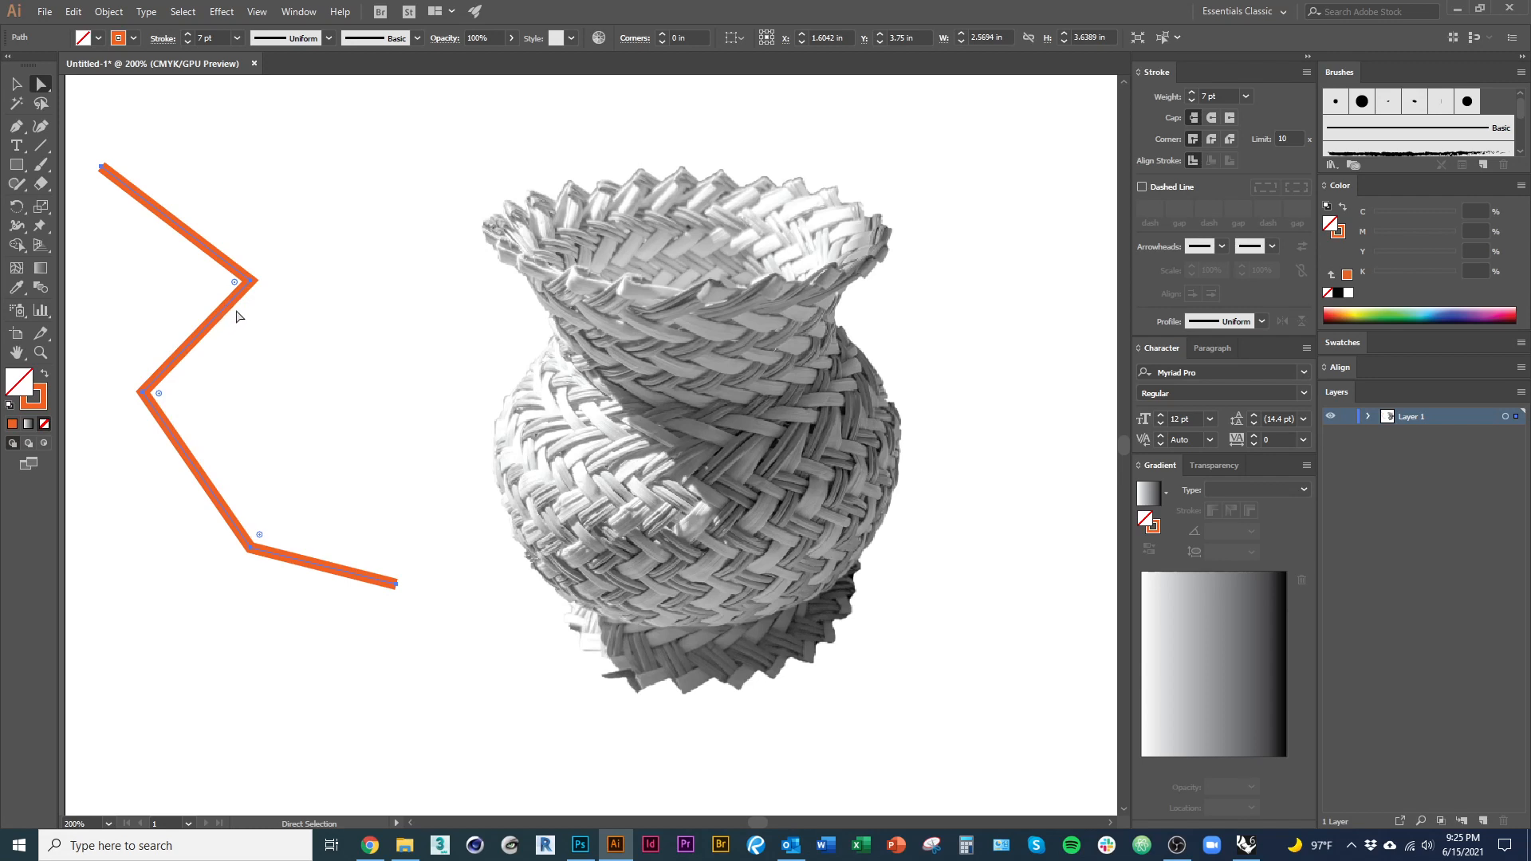
click(253, 345)
click(254, 282)
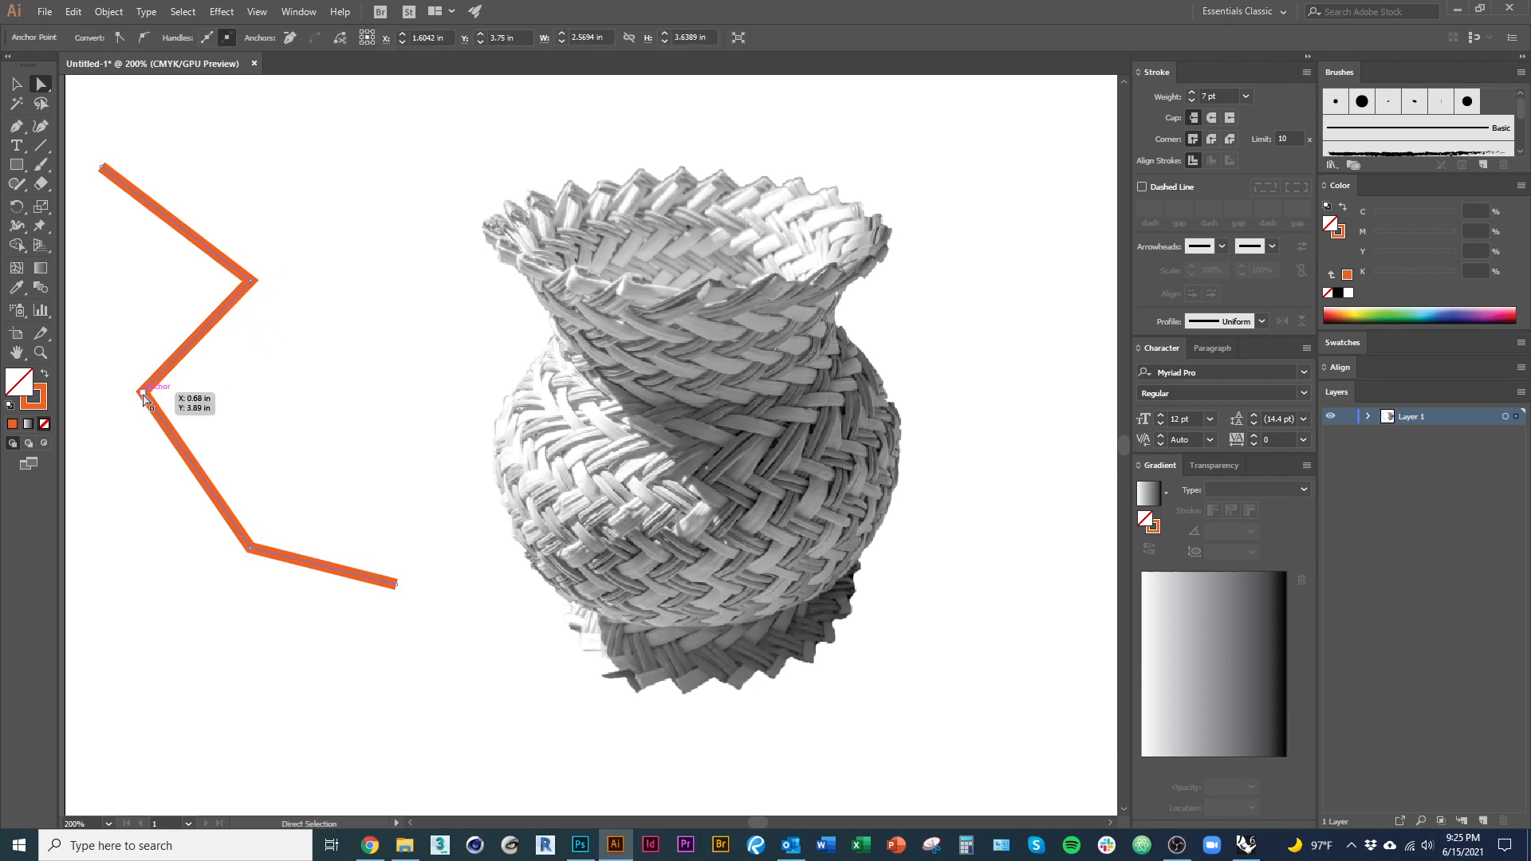
click(250, 548)
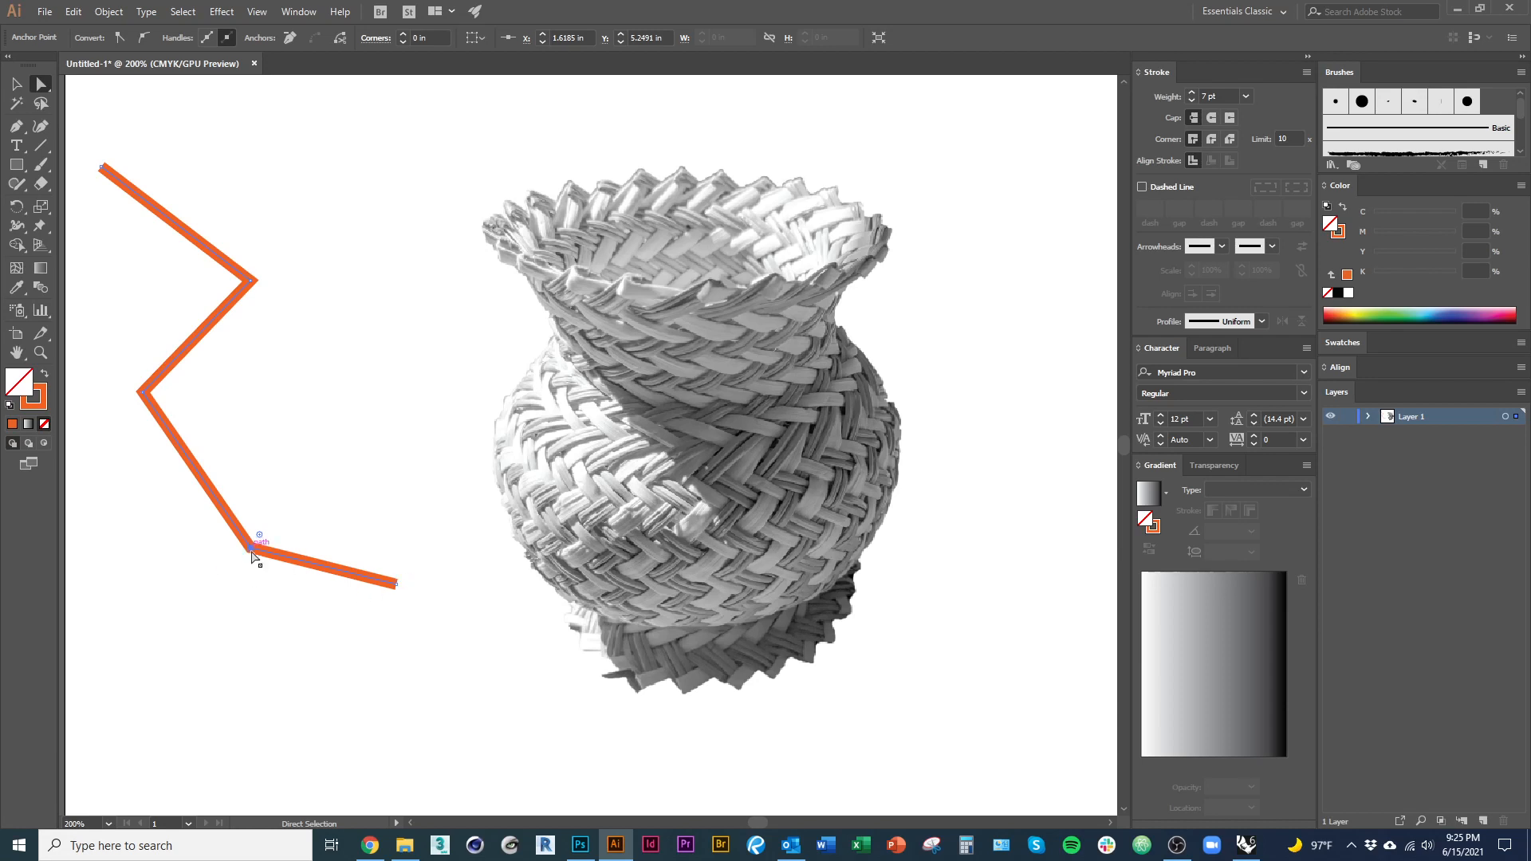
drag(252, 547, 157, 543)
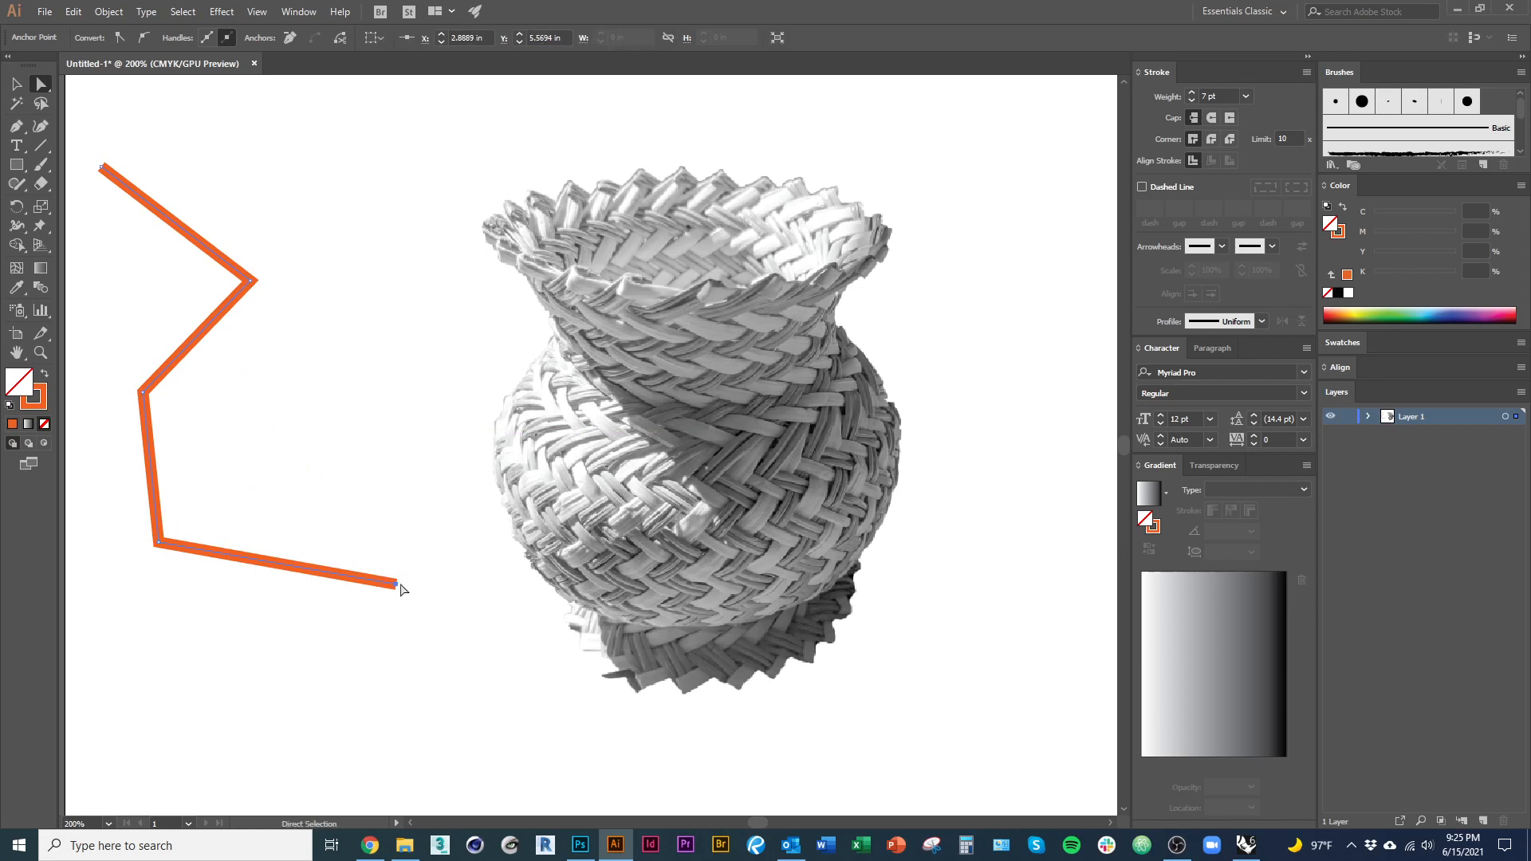
drag(397, 584, 349, 471)
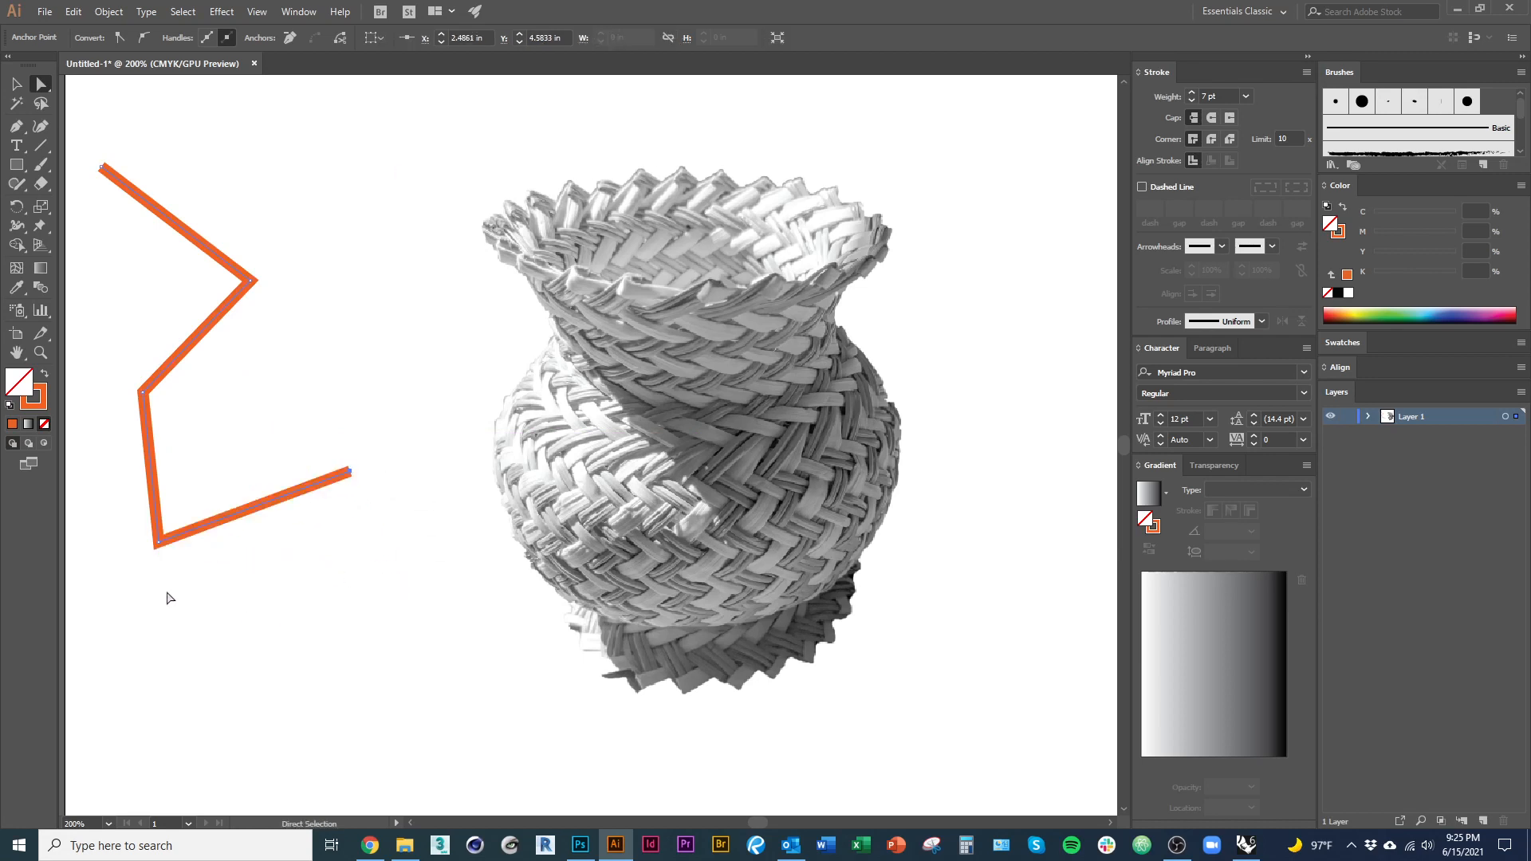
Step: Move the zigzag's bottom corner point up and to the right, and reposition the path's last end point
click(158, 545)
drag(159, 544, 225, 468)
click(228, 470)
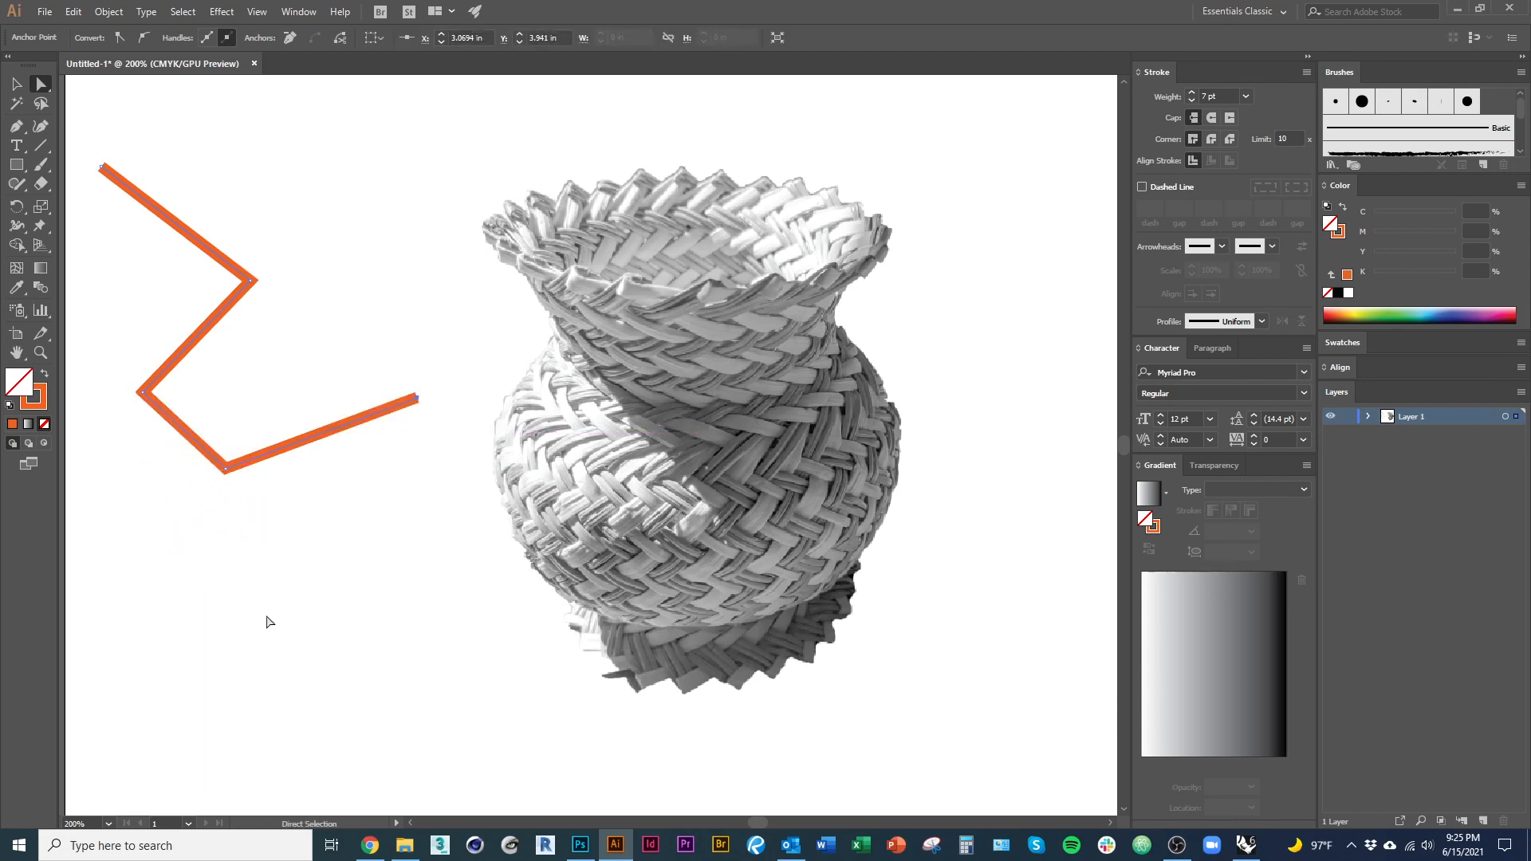
drag(415, 398, 301, 471)
Step: Reshape the zigzag by shifting its individual straight segments with Direct Selection
drag(194, 404, 172, 476)
drag(168, 409, 136, 357)
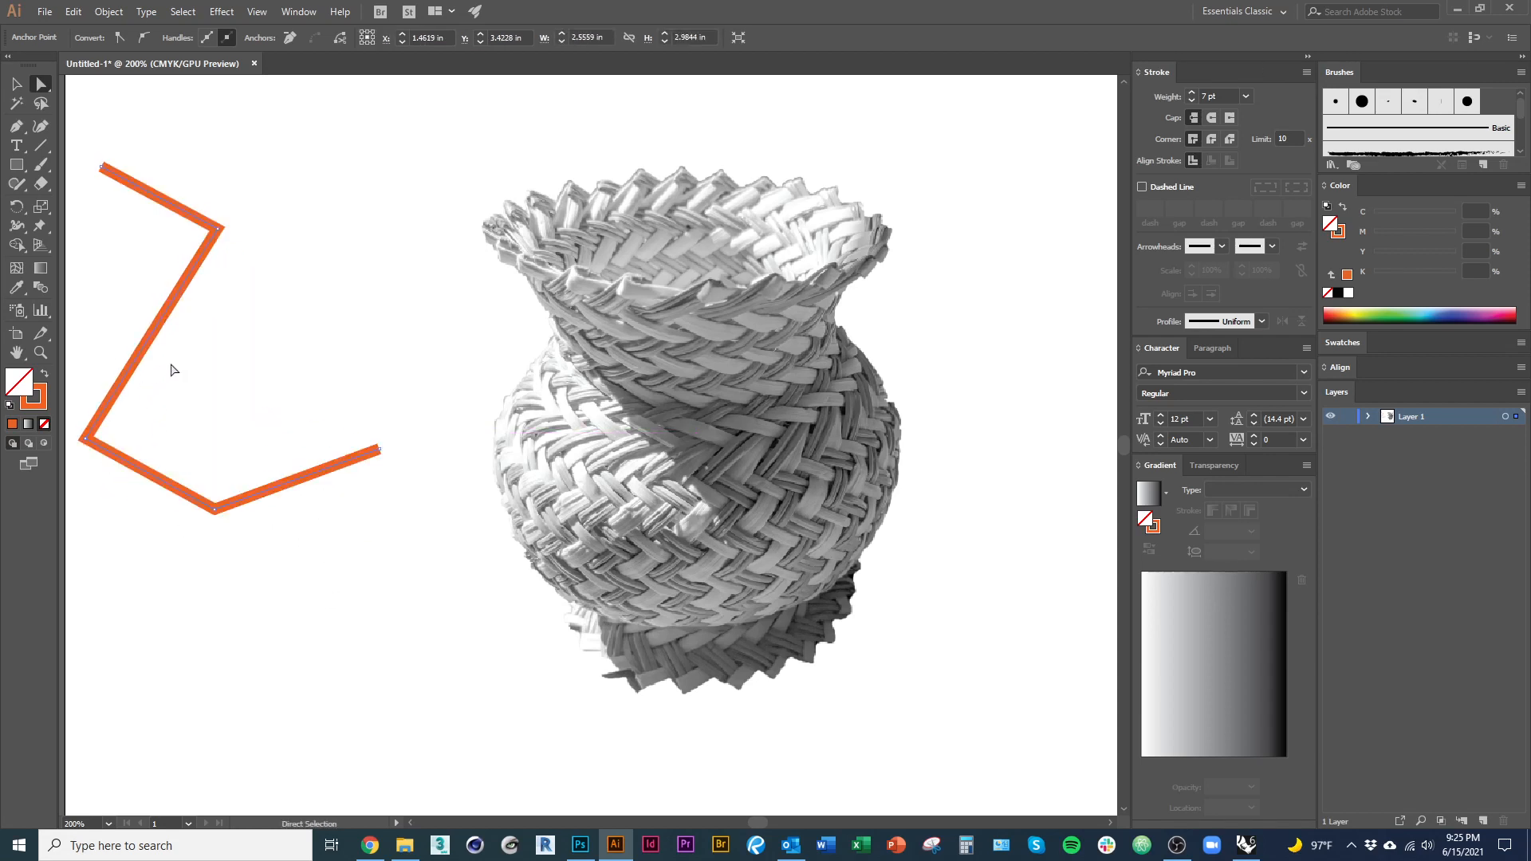
drag(170, 484, 195, 443)
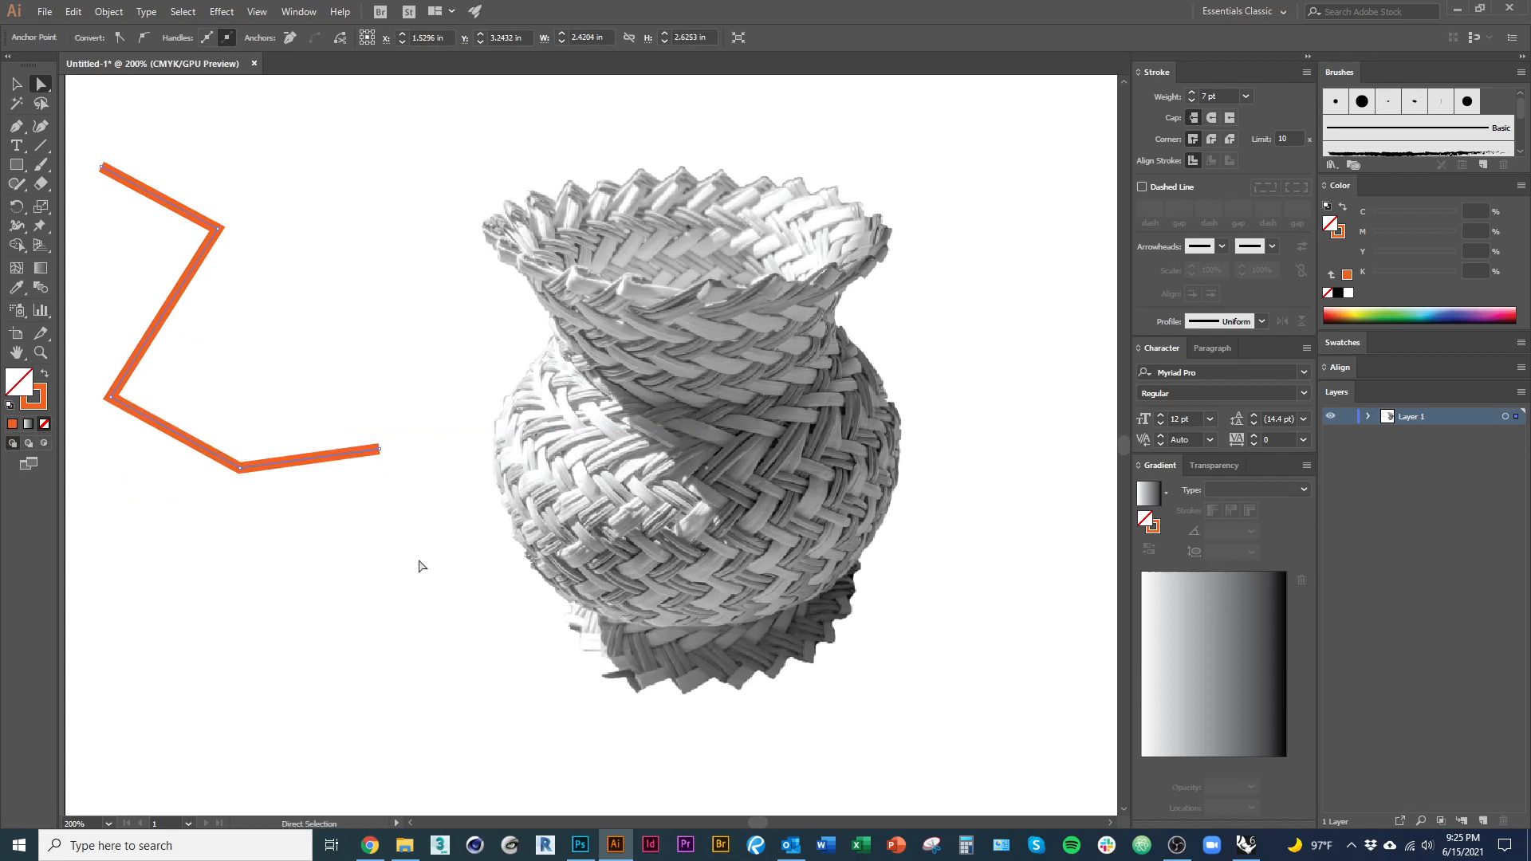
Step: Select the whole zigzag path and delete it
click(16, 84)
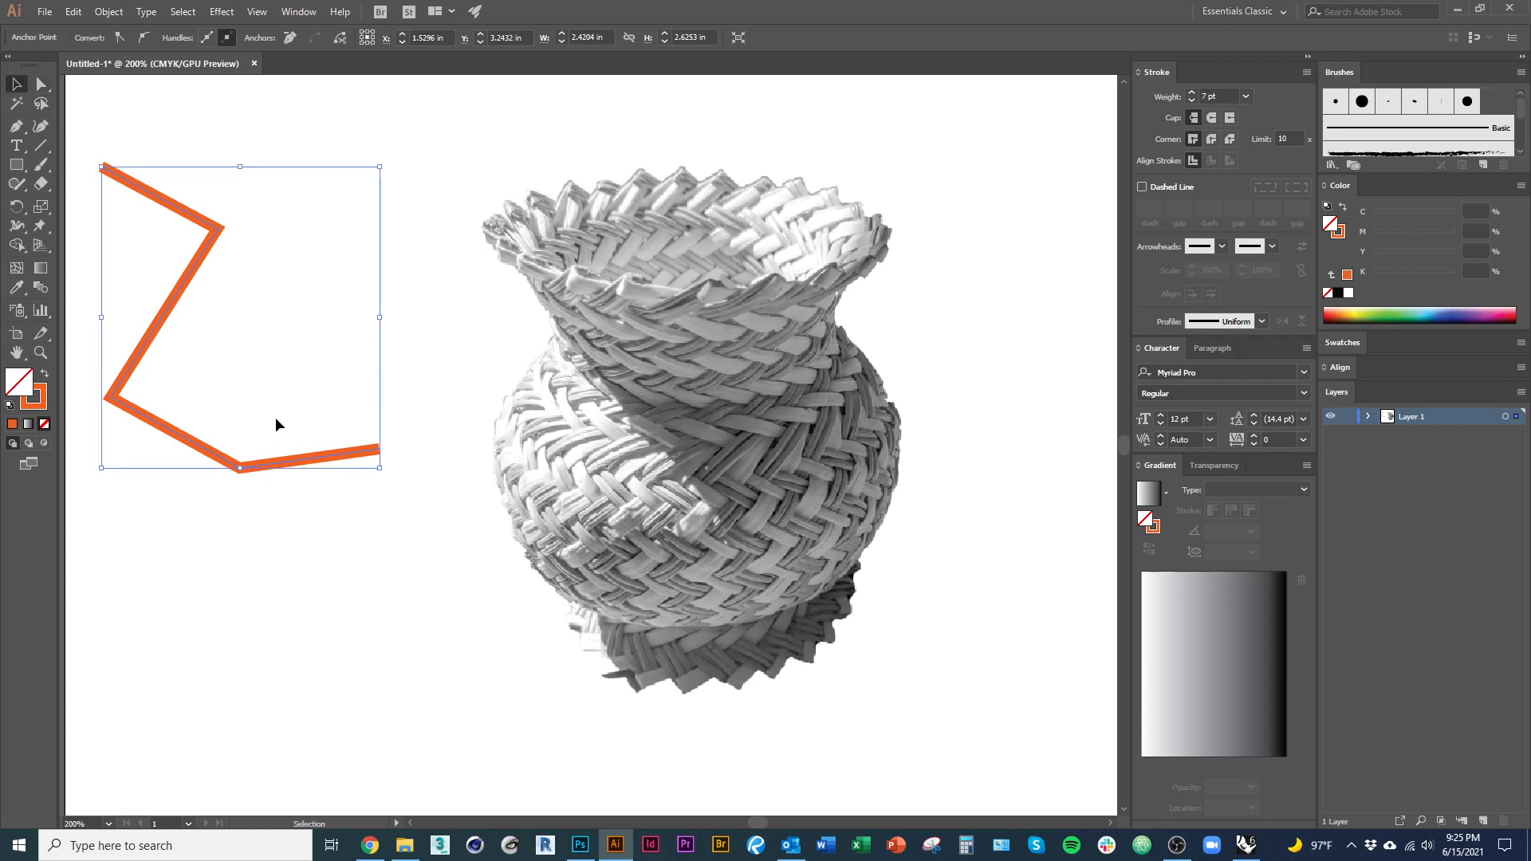
key(Delete)
drag(356, 583, 163, 268)
key(Delete)
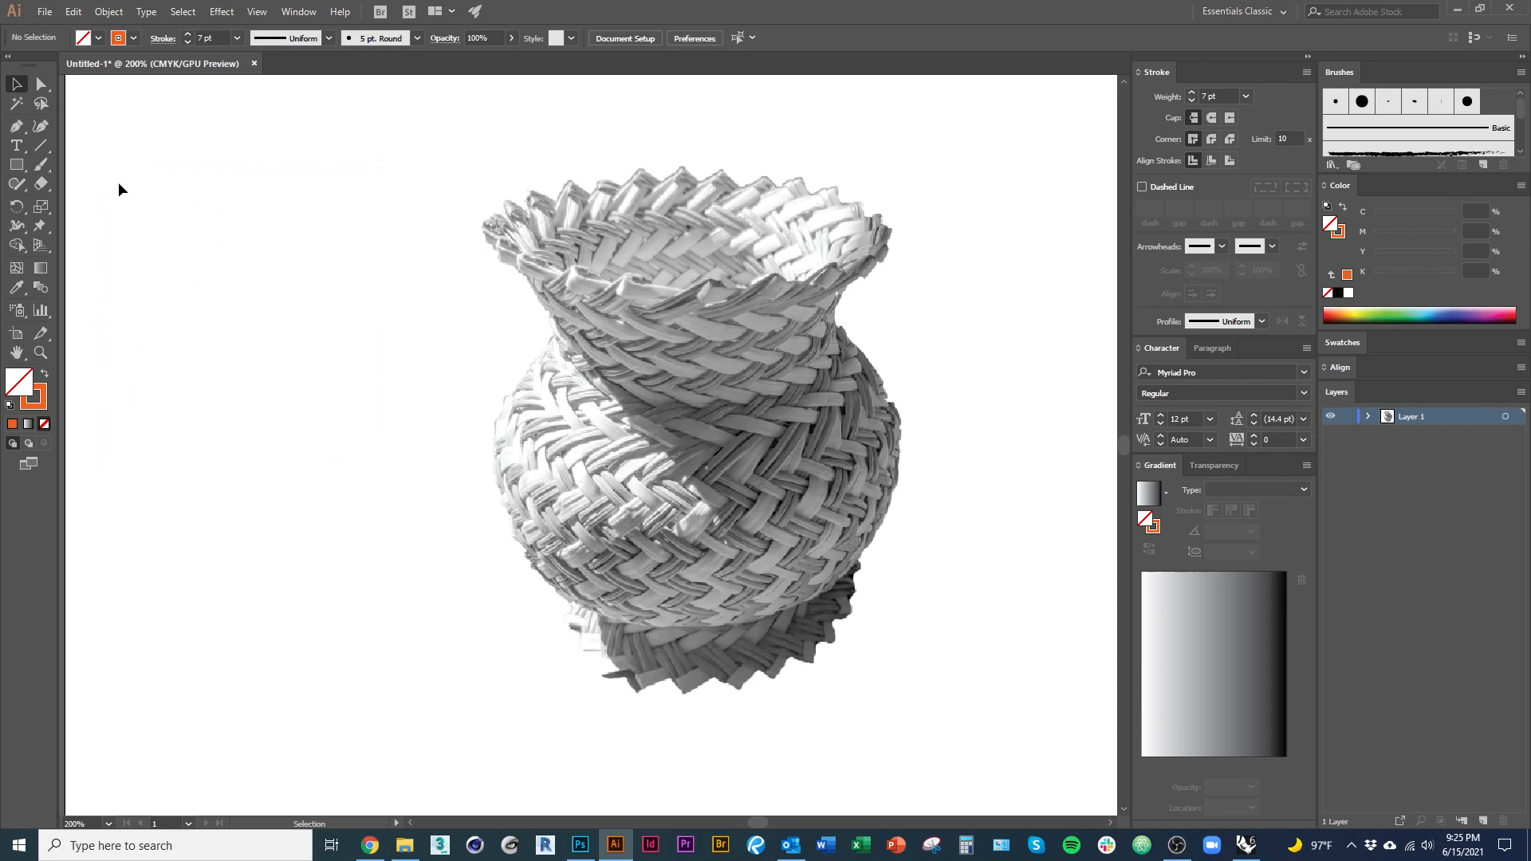
Step: Draw a flowing open curve of seven smooth anchor points beside the vase with the Pen tool
click(16, 127)
drag(232, 280, 250, 313)
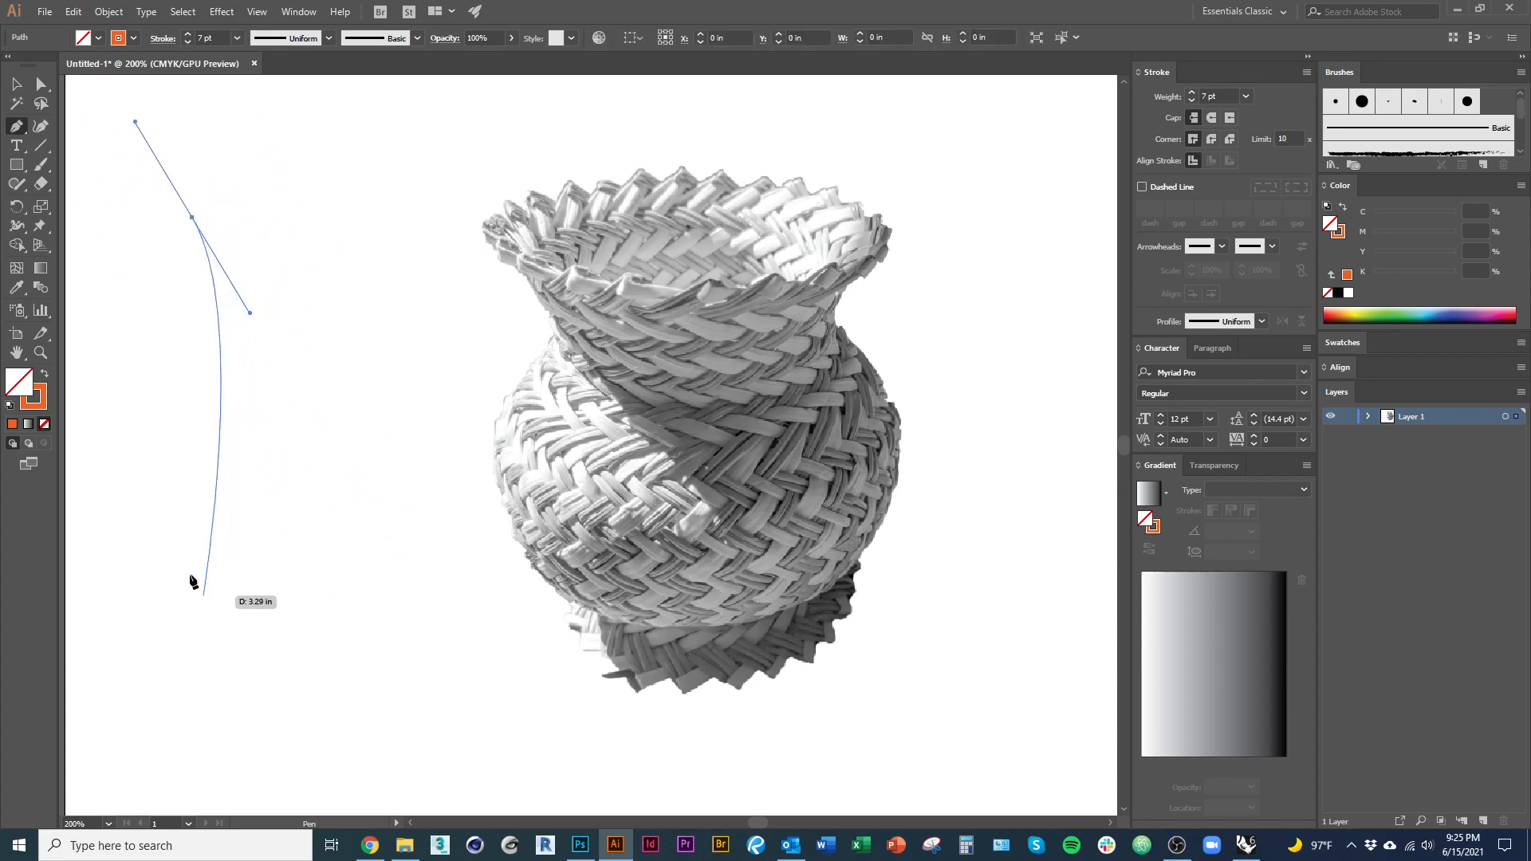
drag(222, 388, 161, 414)
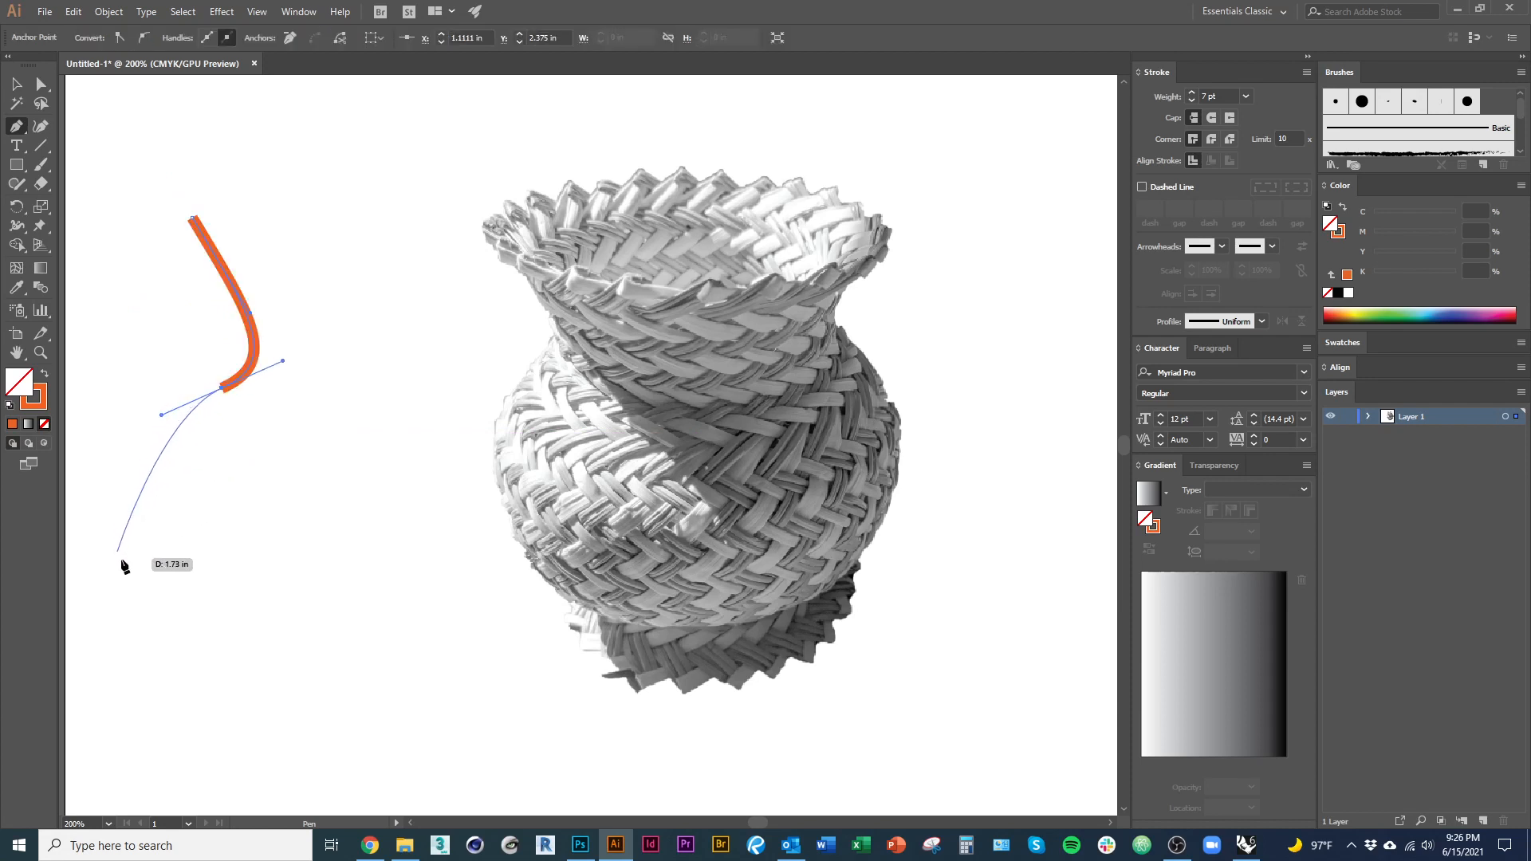
drag(145, 536, 212, 581)
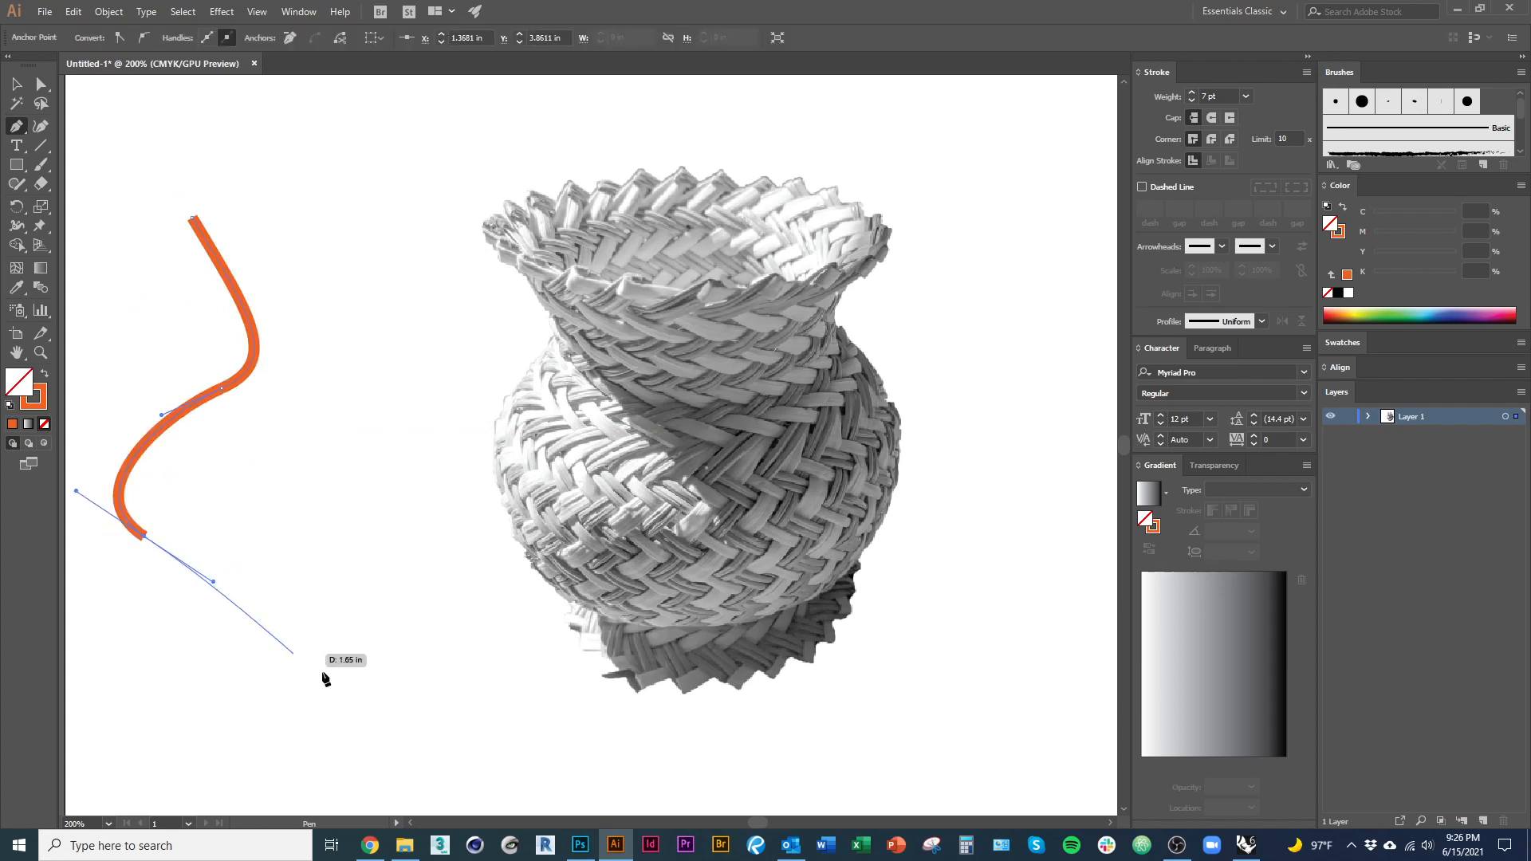
drag(399, 497, 394, 425)
drag(308, 295, 327, 205)
drag(426, 249, 448, 327)
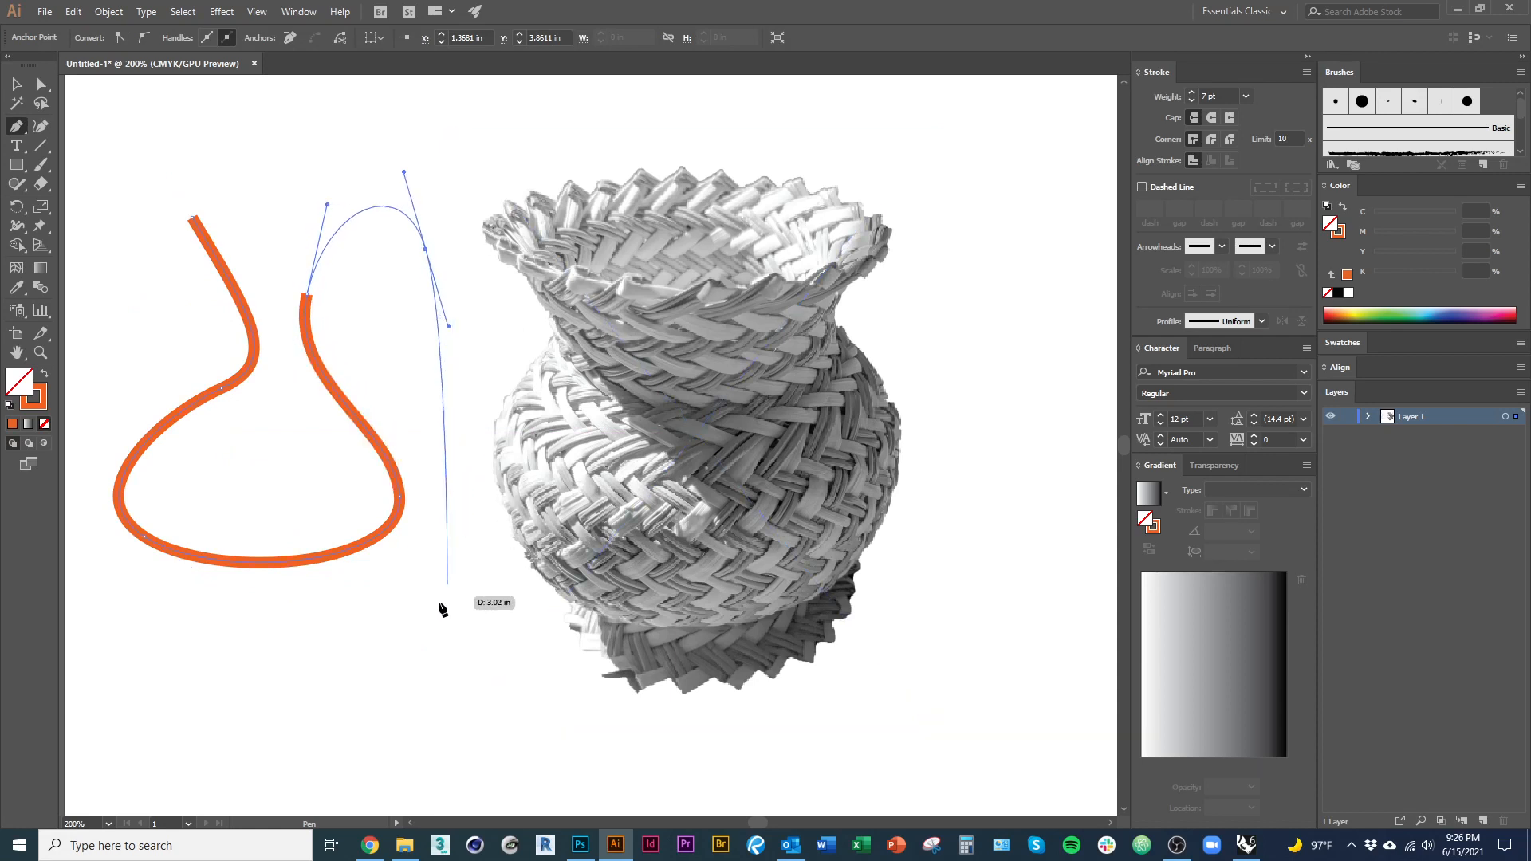
drag(343, 631, 119, 660)
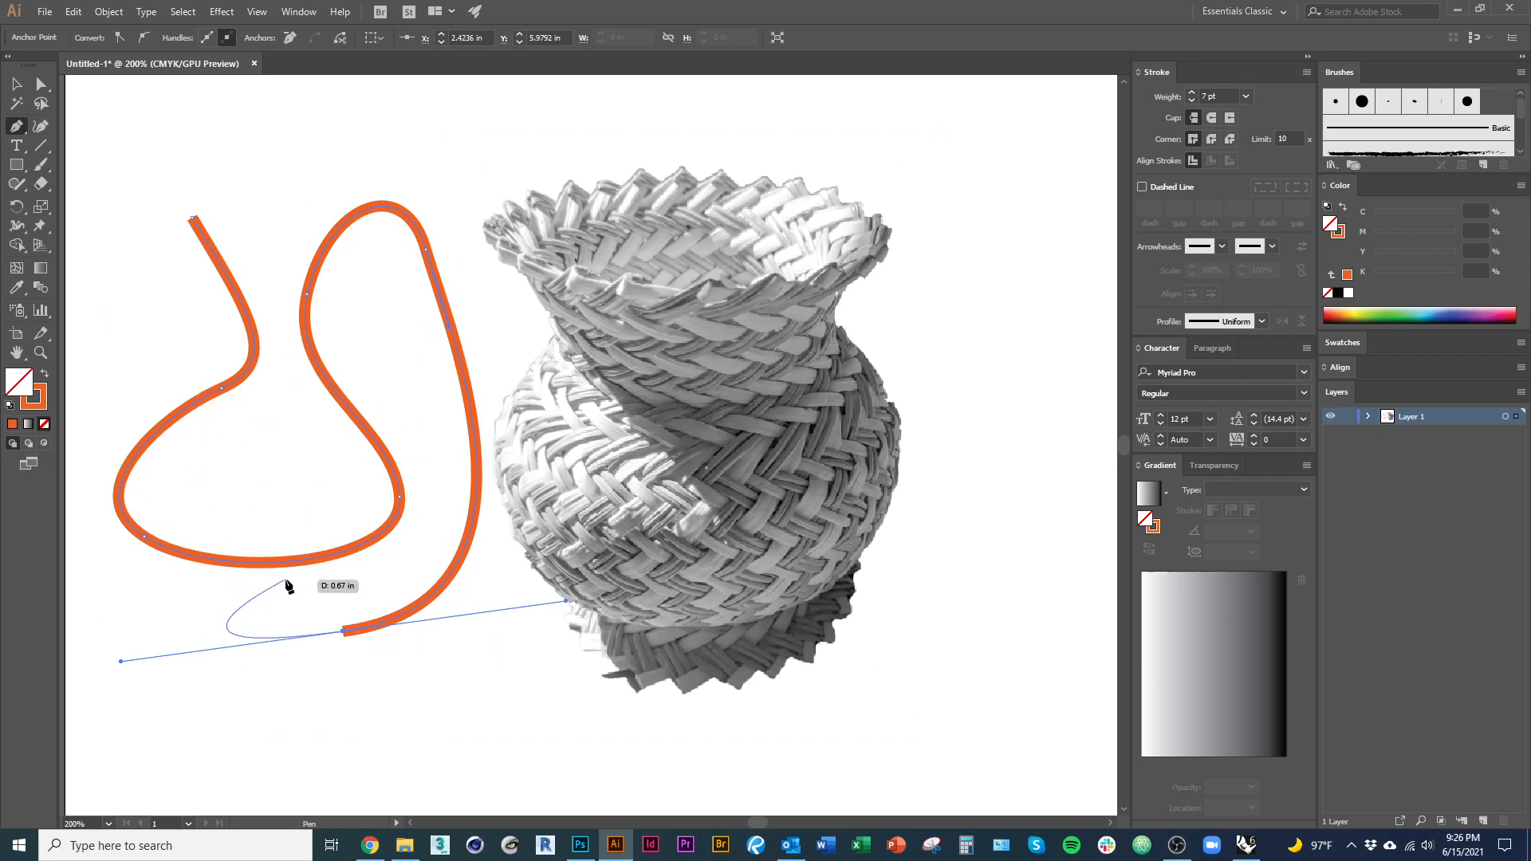
Step: End the curved path, delete it completely, and return to the Selection tool
key(Escape)
key(Delete)
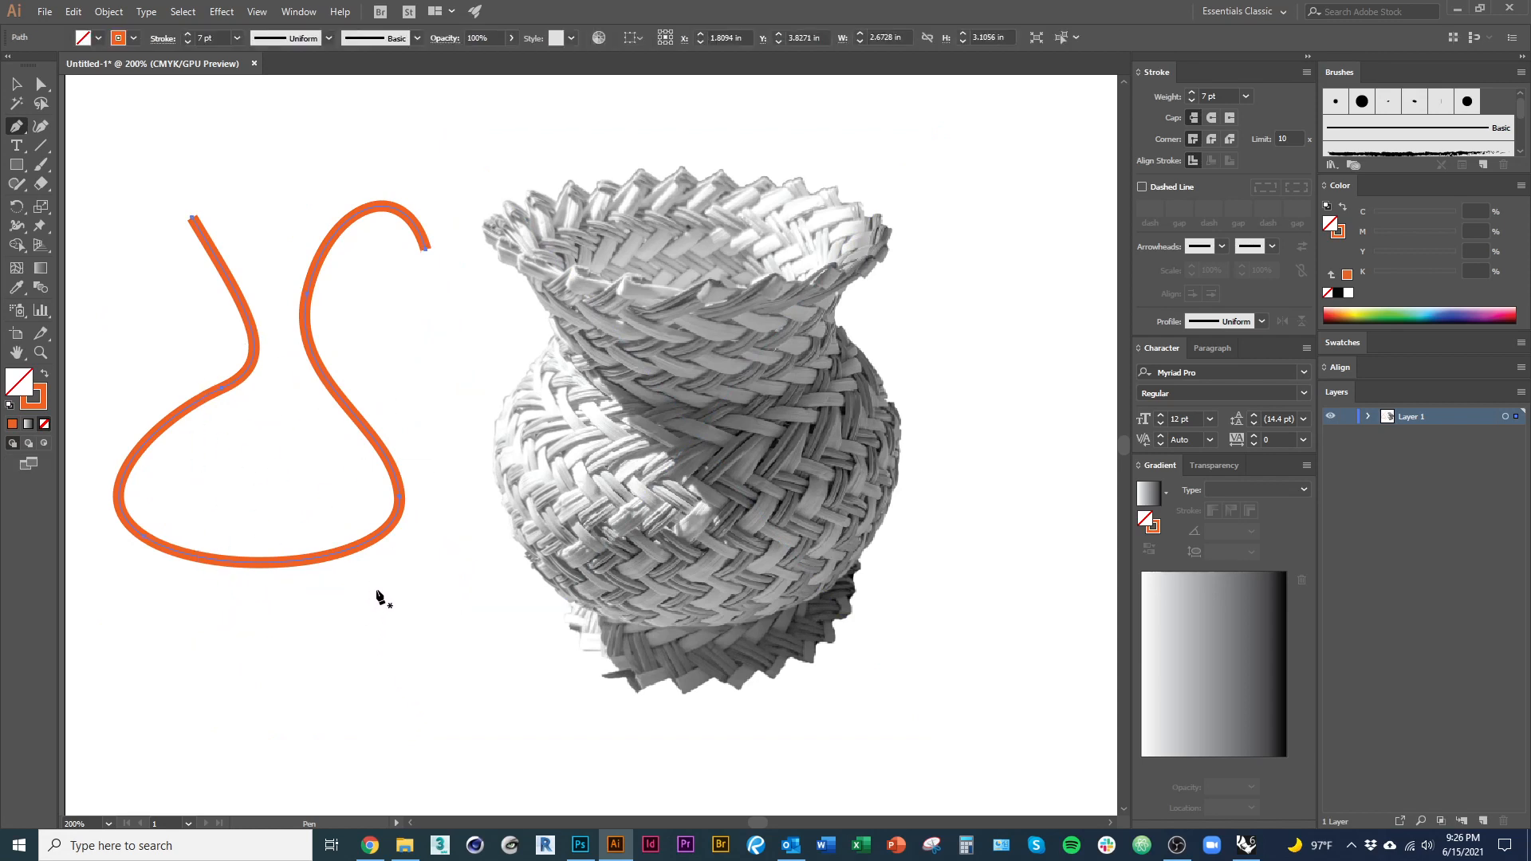
key(Delete)
key(v)
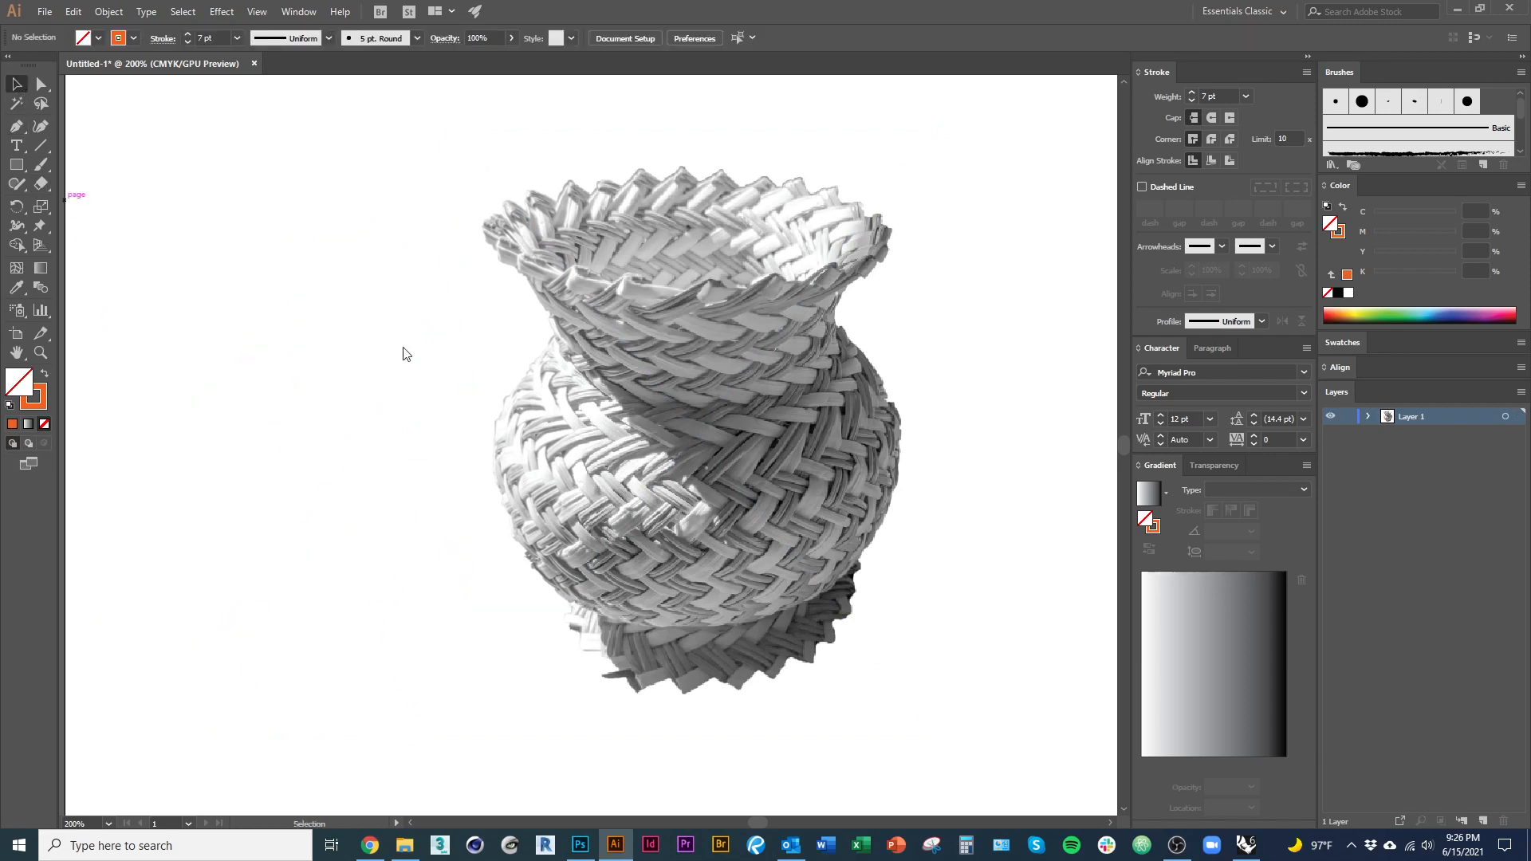
click(669, 431)
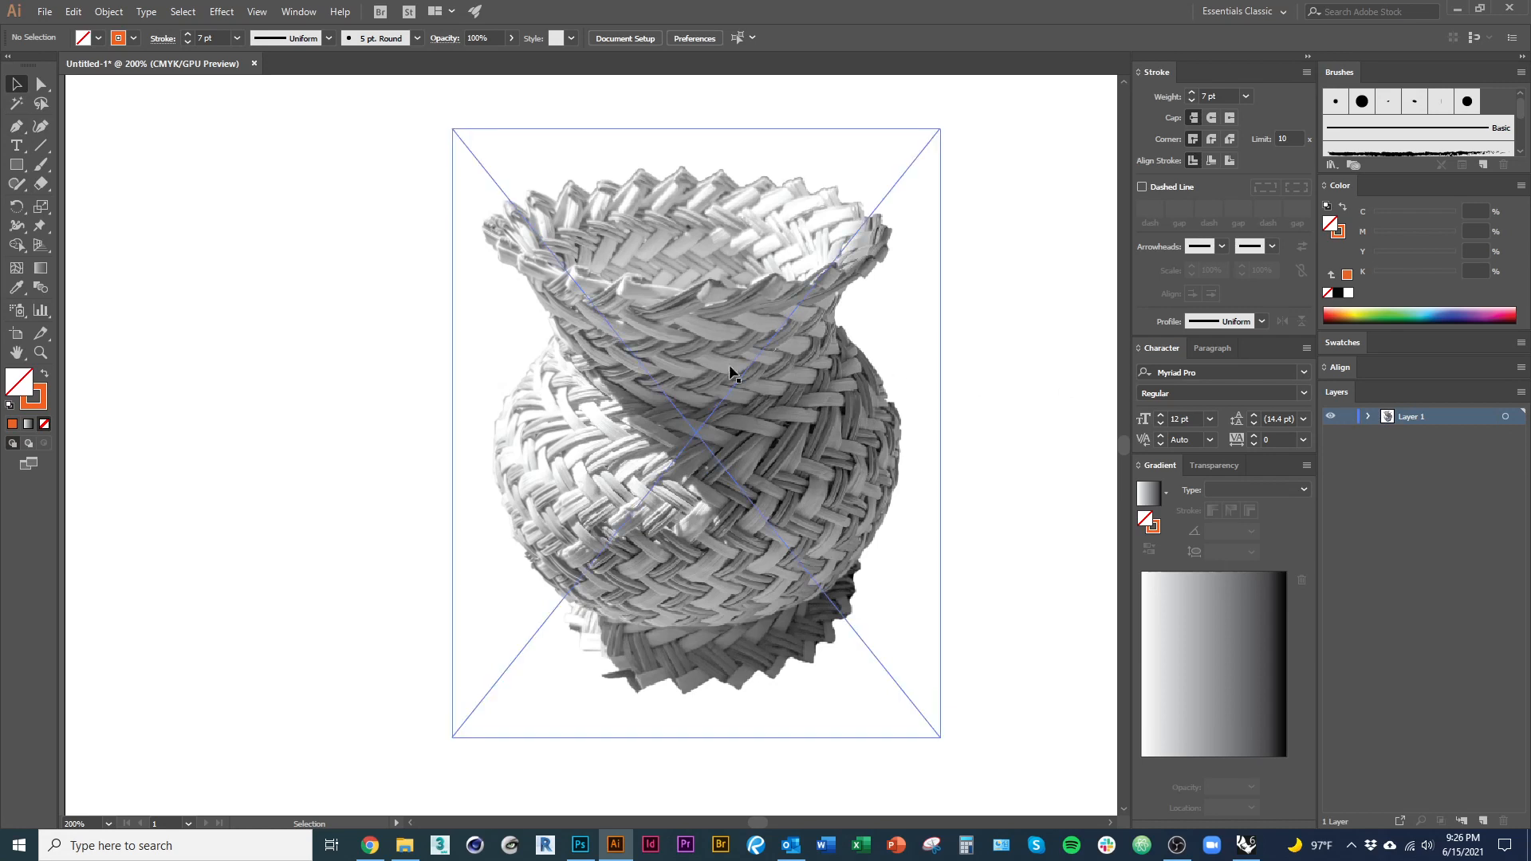
key(ctrl+minus)
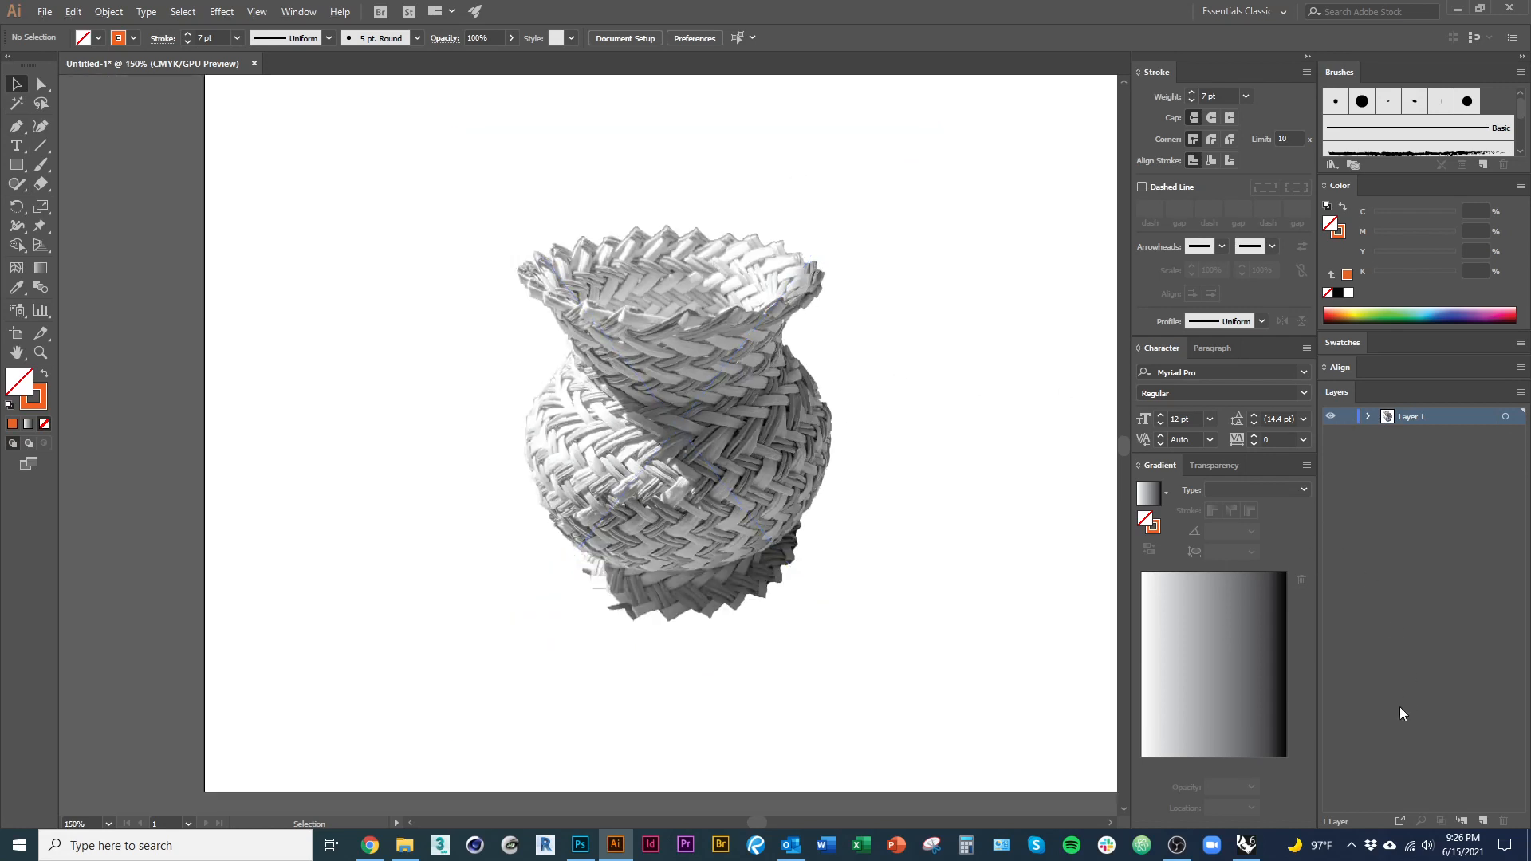
Step: Add a new layer above the vase's layer and lock Layer 1
click(1482, 822)
click(1454, 432)
click(1440, 417)
click(1444, 437)
click(1441, 416)
click(1346, 432)
Step: Draw an open curved path with the Pen tool diagonally across the vase, from its lower left edge up to the rim
key(p)
drag(715, 373, 829, 381)
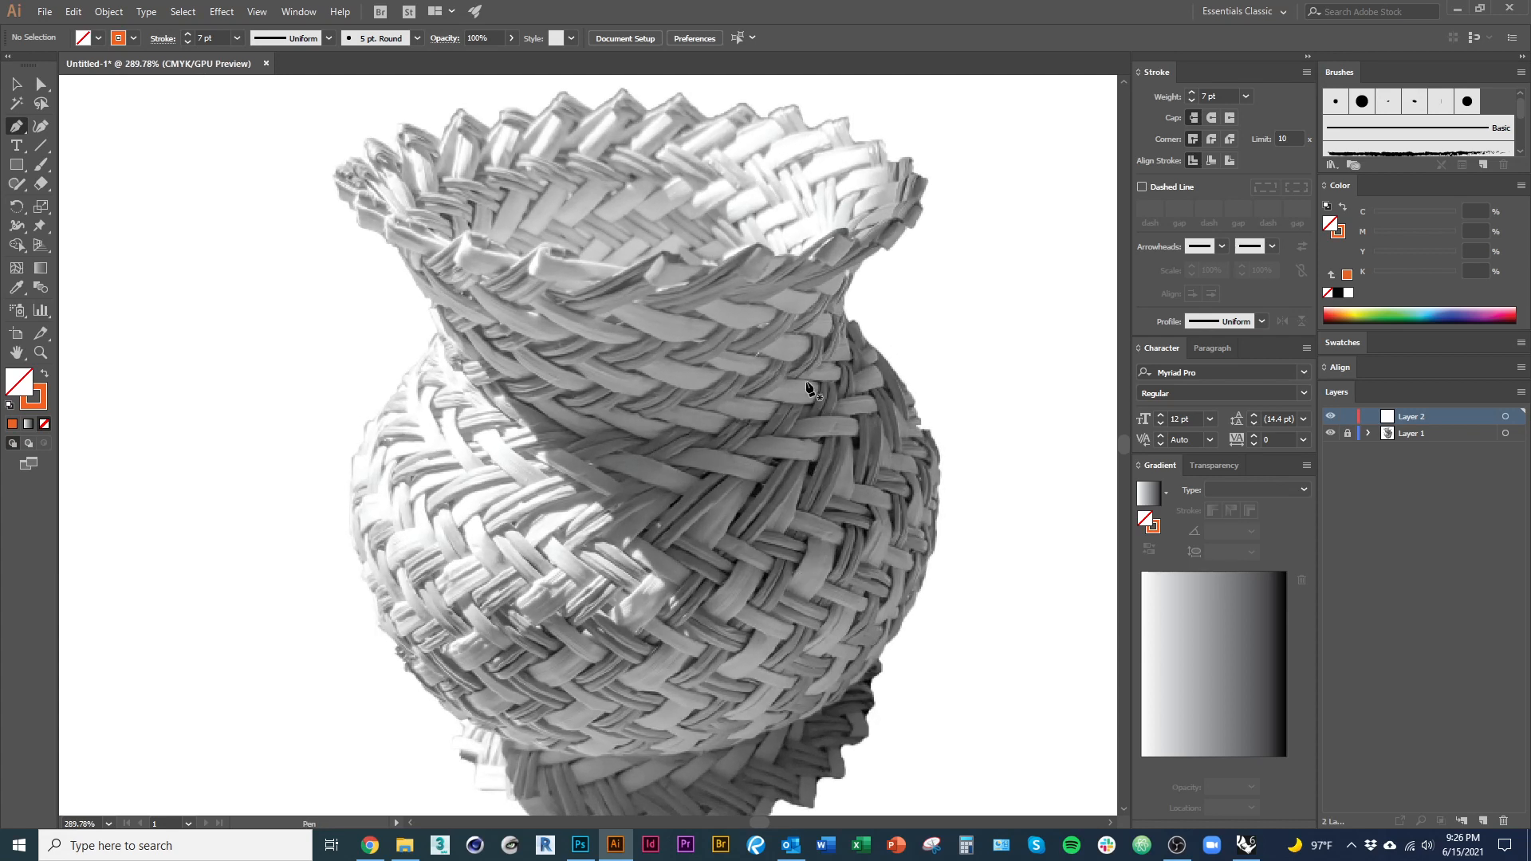
drag(743, 558, 775, 512)
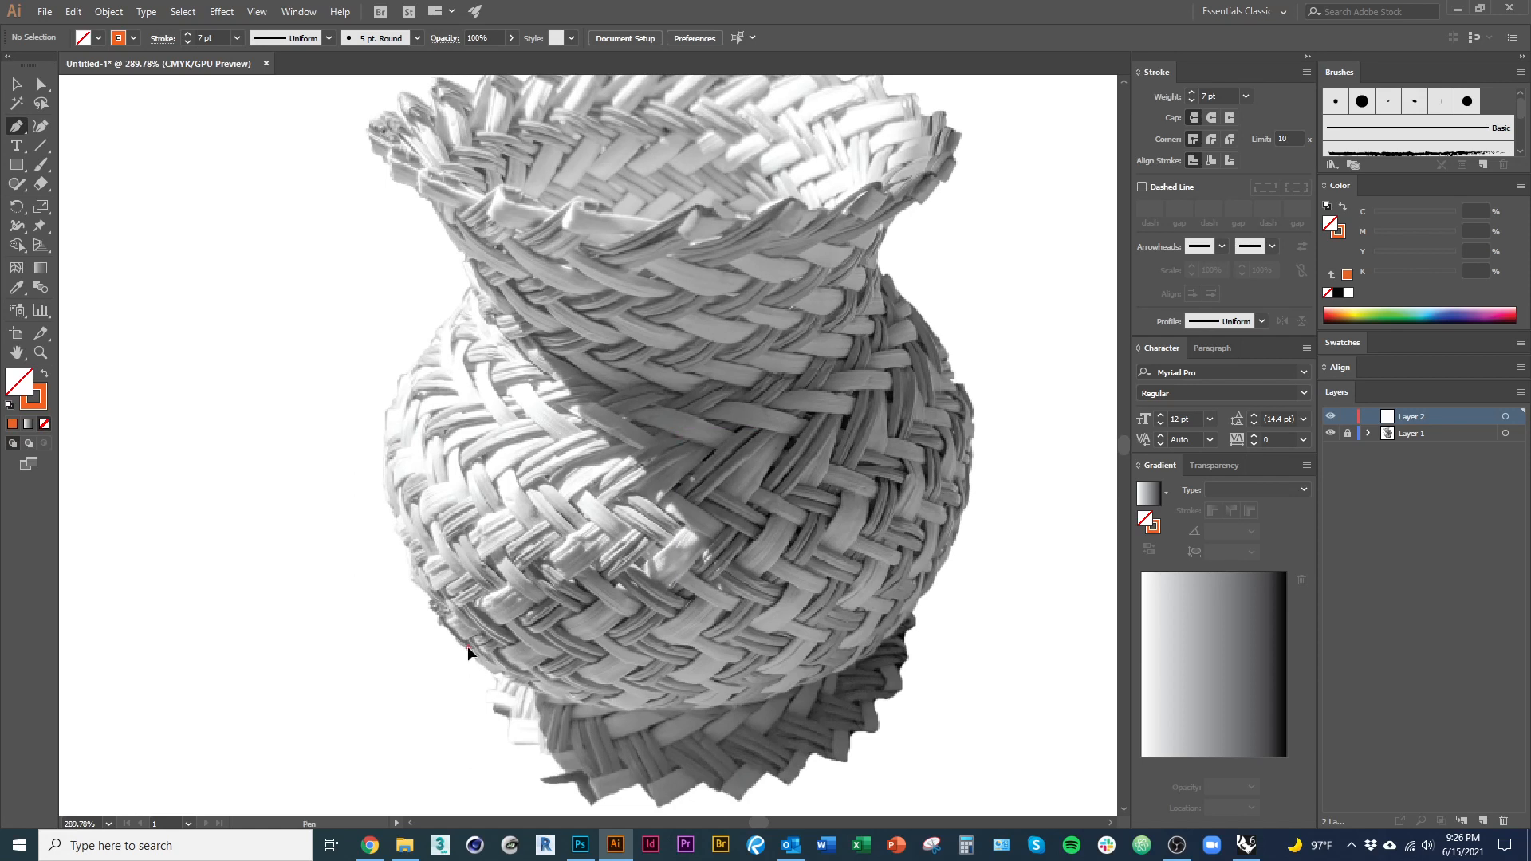
drag(488, 646, 488, 646)
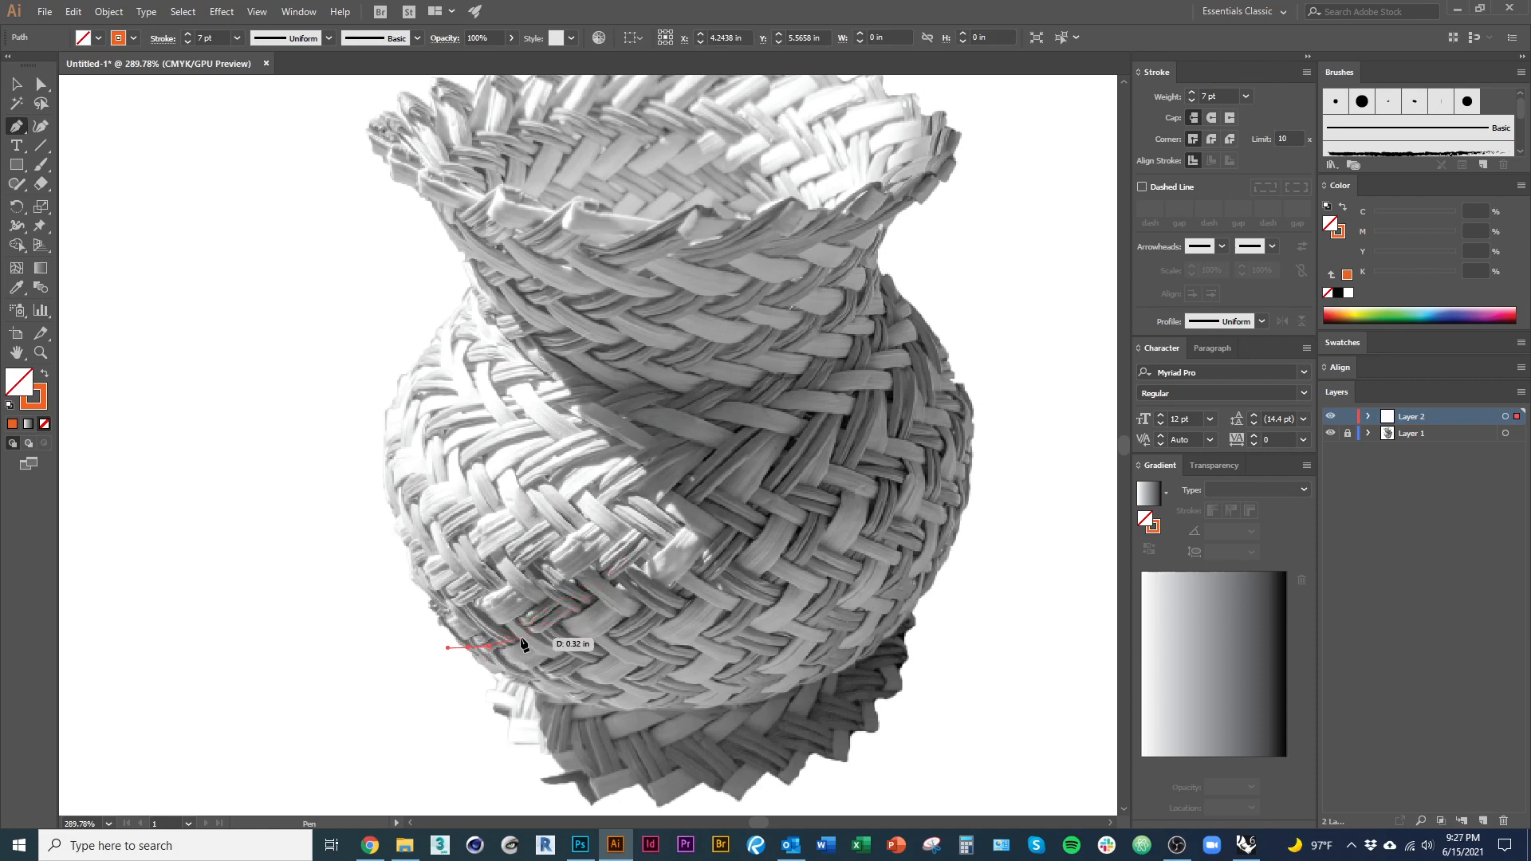
drag(521, 638, 541, 628)
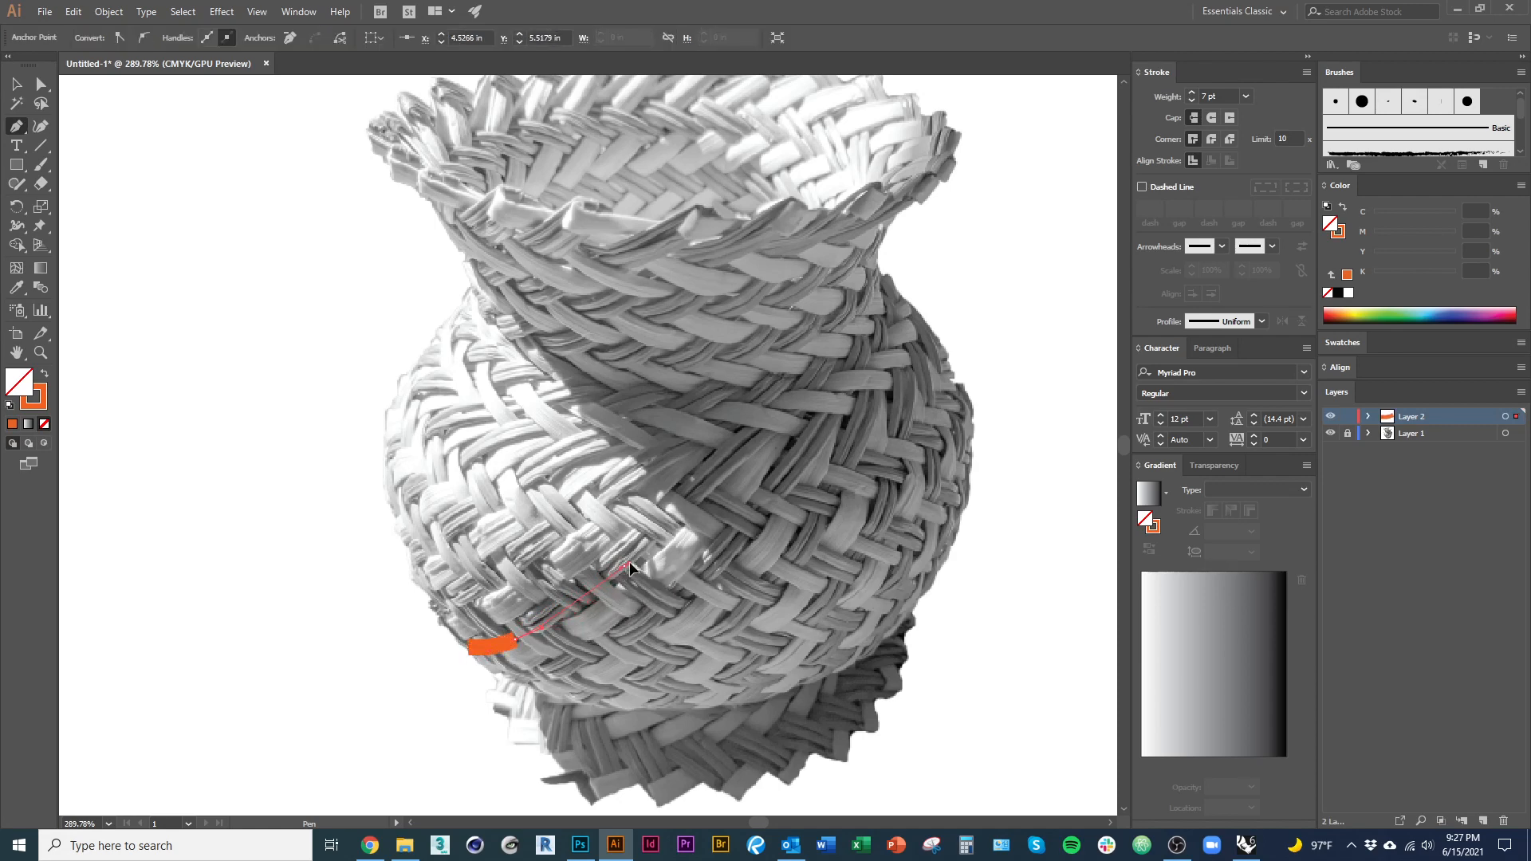
mouse_move(626, 566)
mouse_down()
mouse_move(823, 405)
mouse_move(835, 356)
mouse_up()
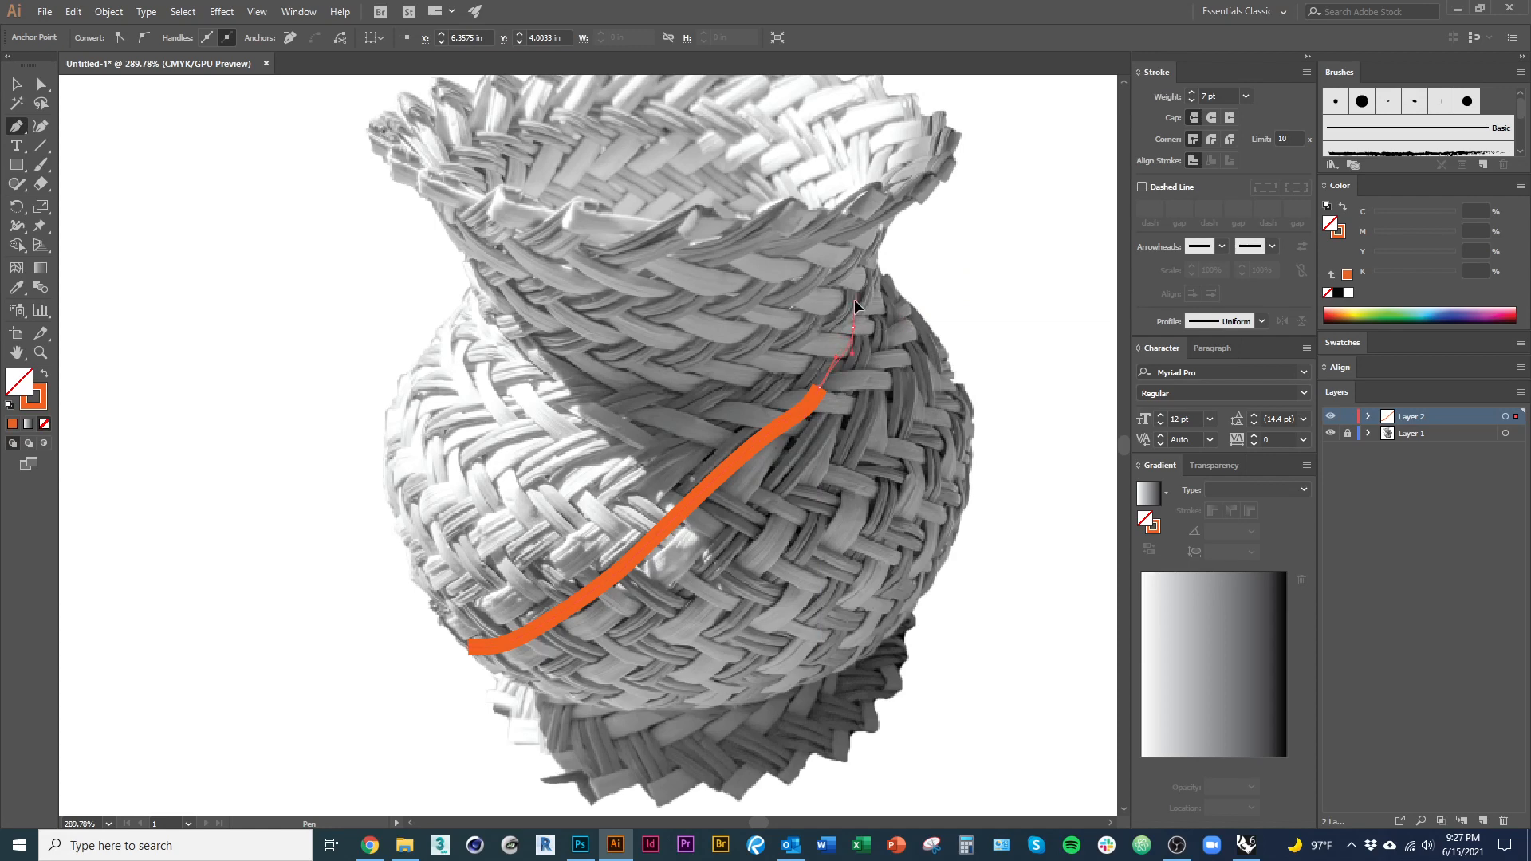
click(854, 330)
click(863, 233)
drag(864, 211, 837, 388)
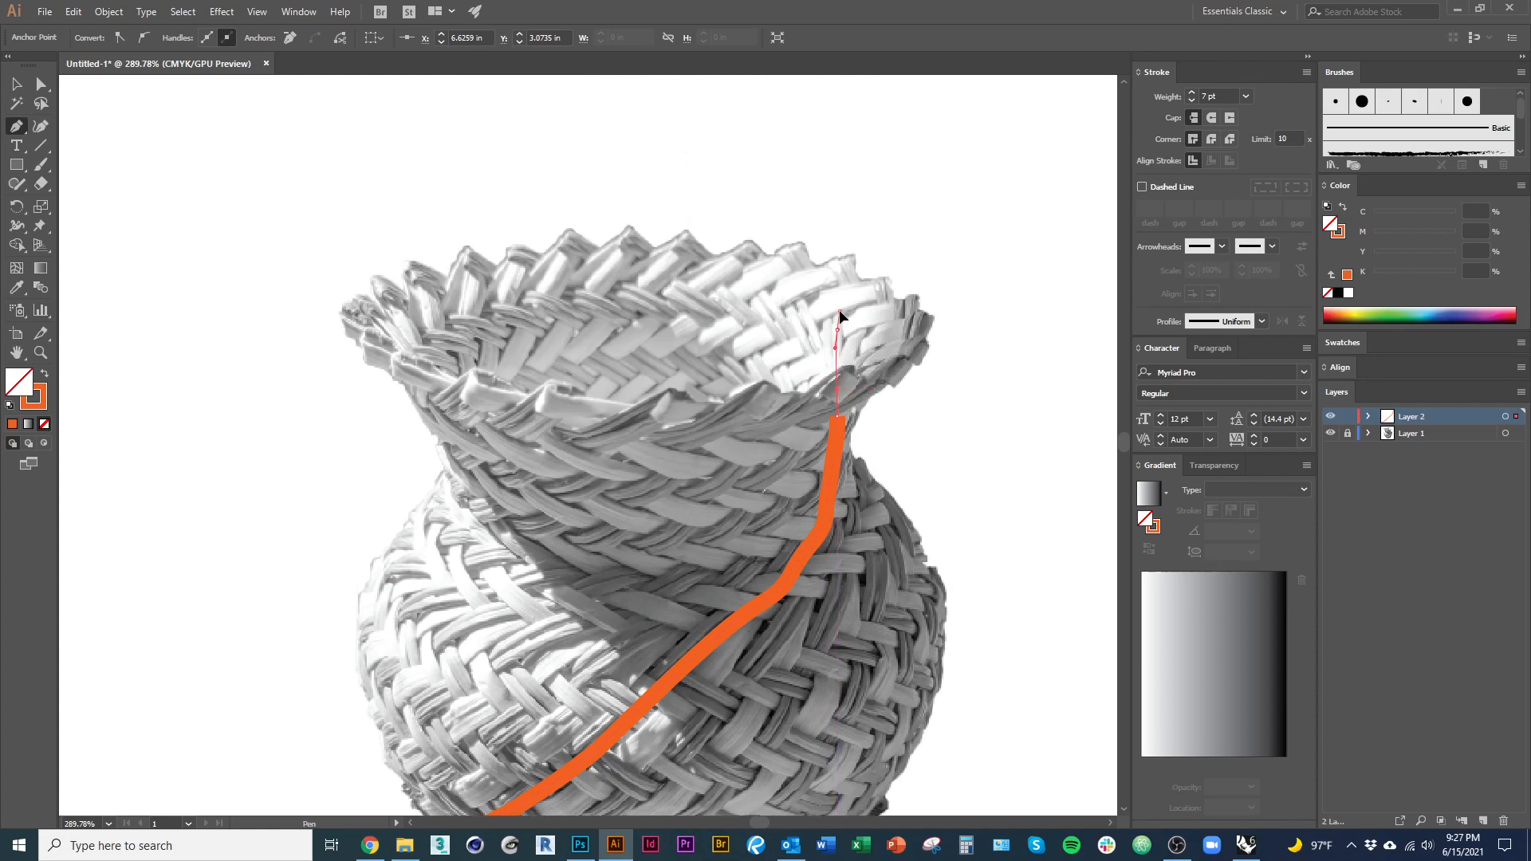
click(838, 329)
click(838, 264)
Step: Shift the path's anchor point just below the rim with Direct Selection to bend its upper end slightly outward
click(41, 84)
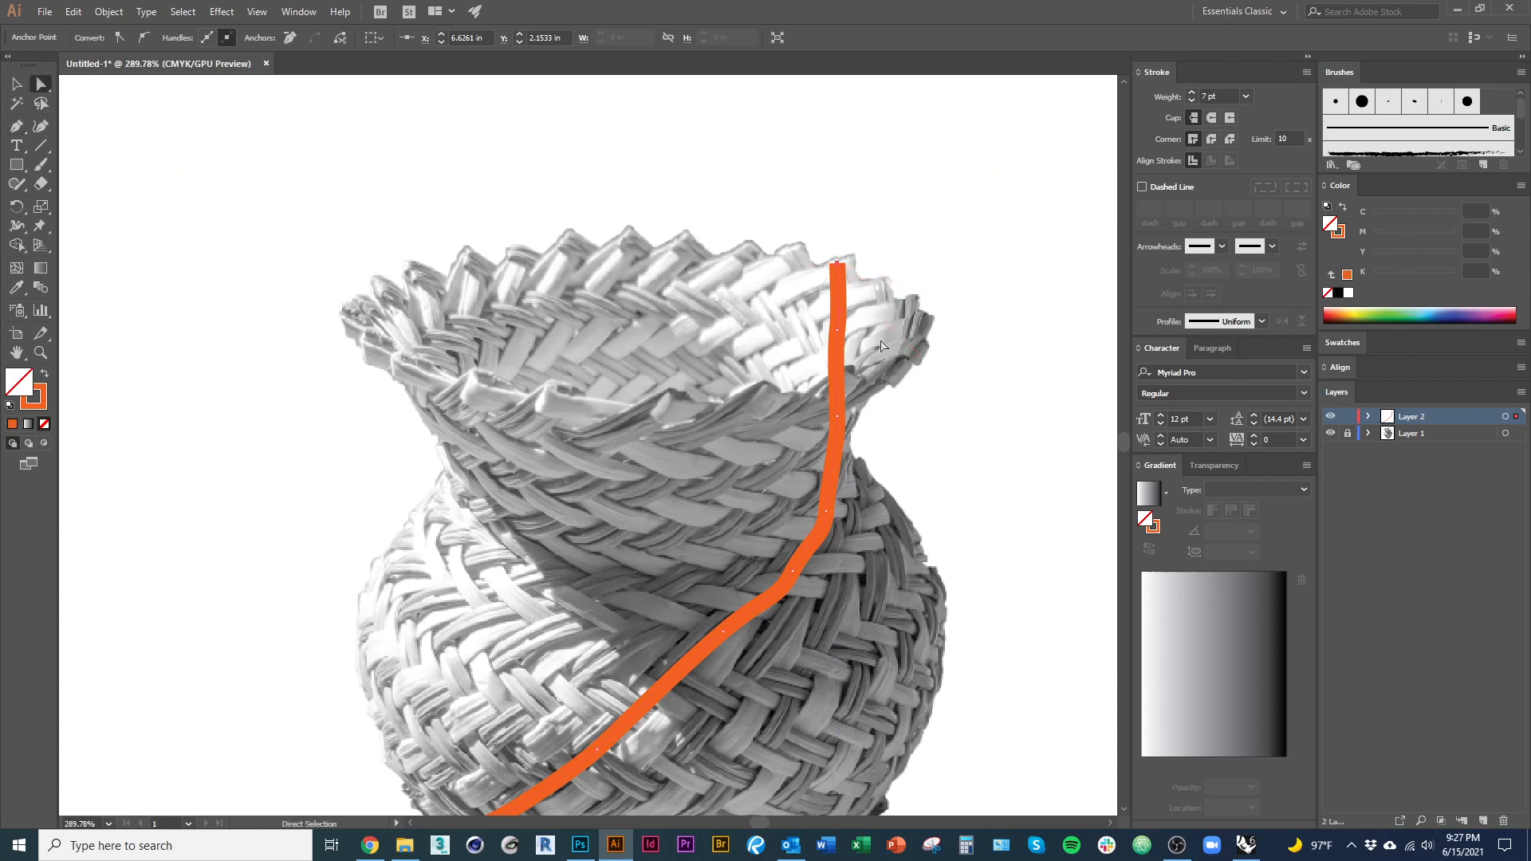
click(836, 328)
drag(837, 330, 893, 377)
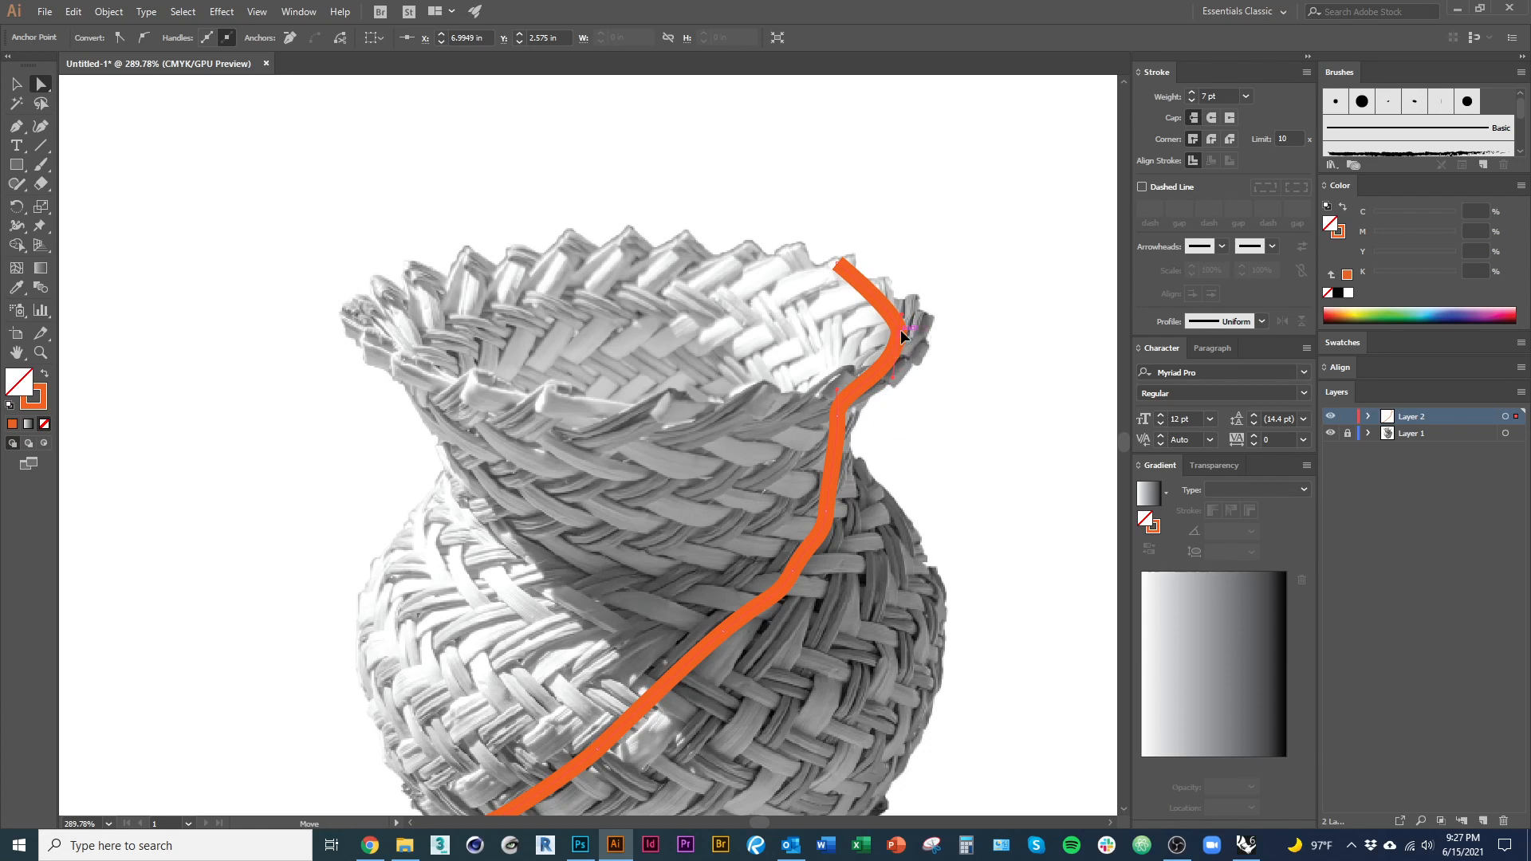
drag(898, 341, 853, 318)
click(860, 551)
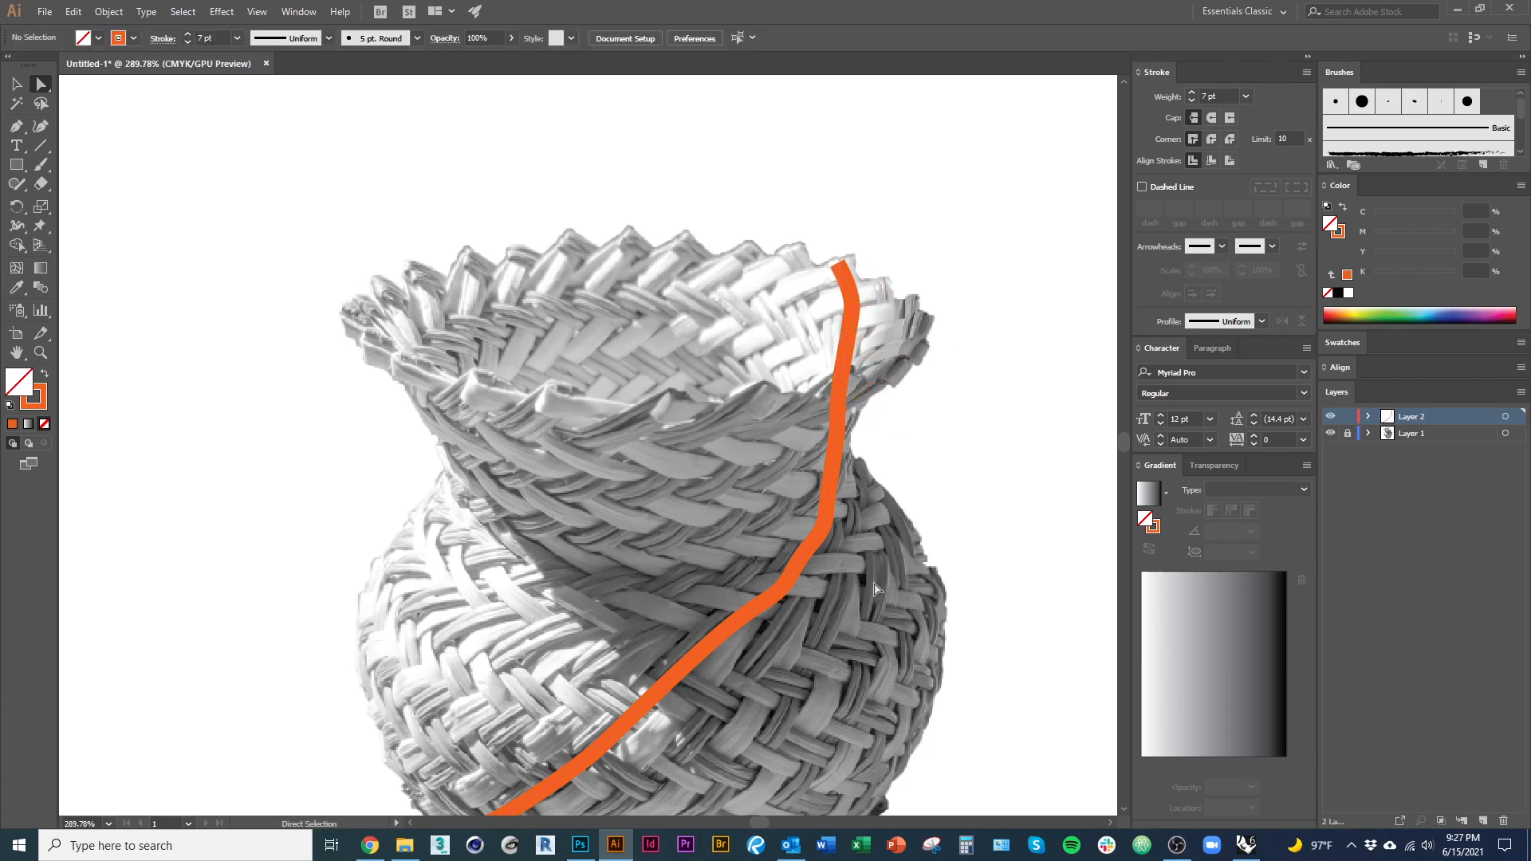
Step: Delete the anchor point in the middle of the path and remove both leftover pieces
drag(701, 692, 710, 637)
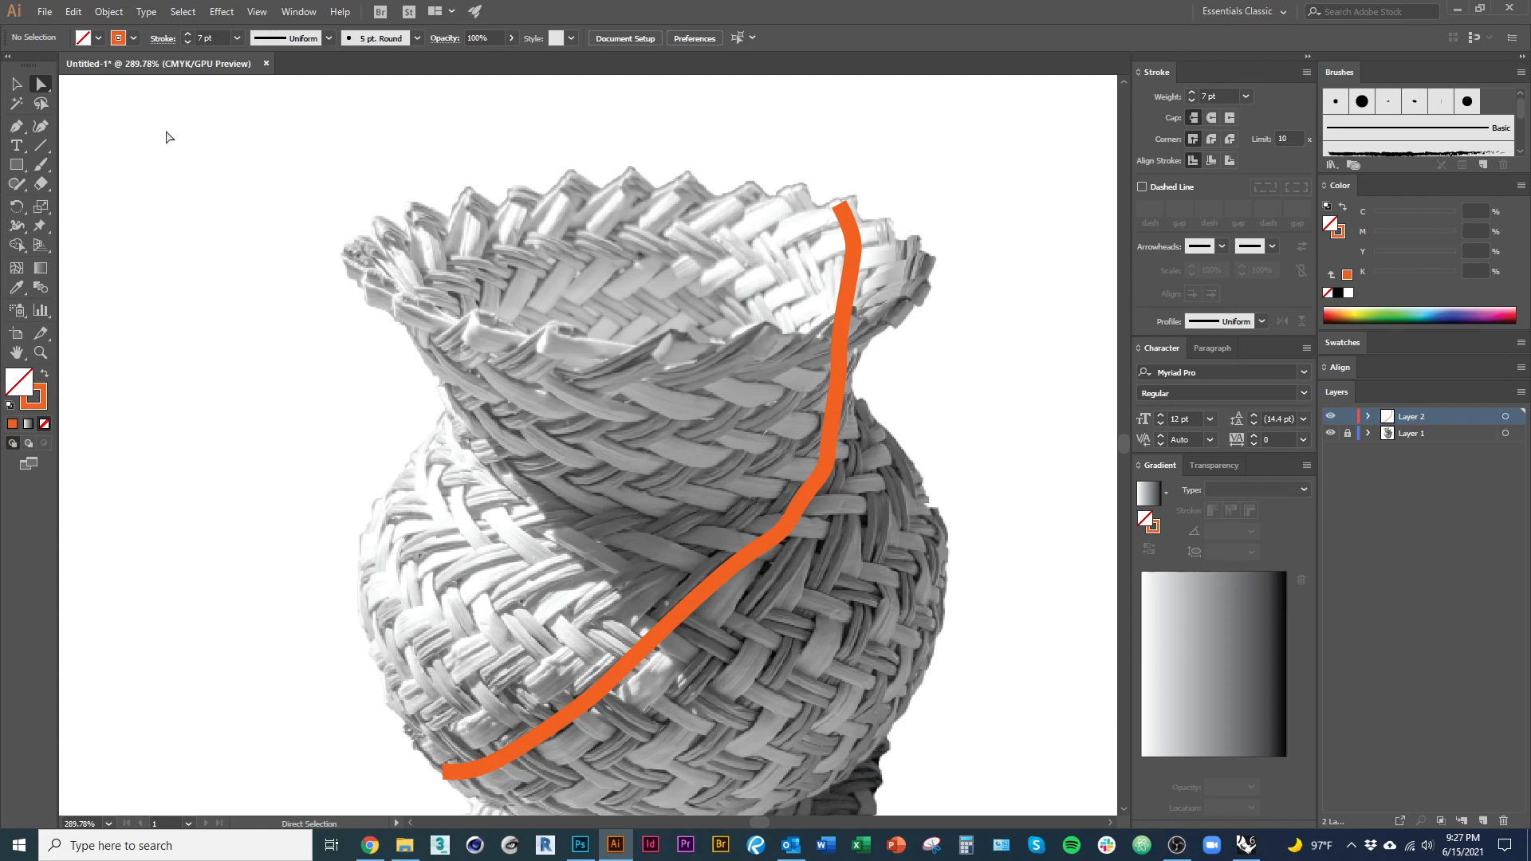
click(686, 609)
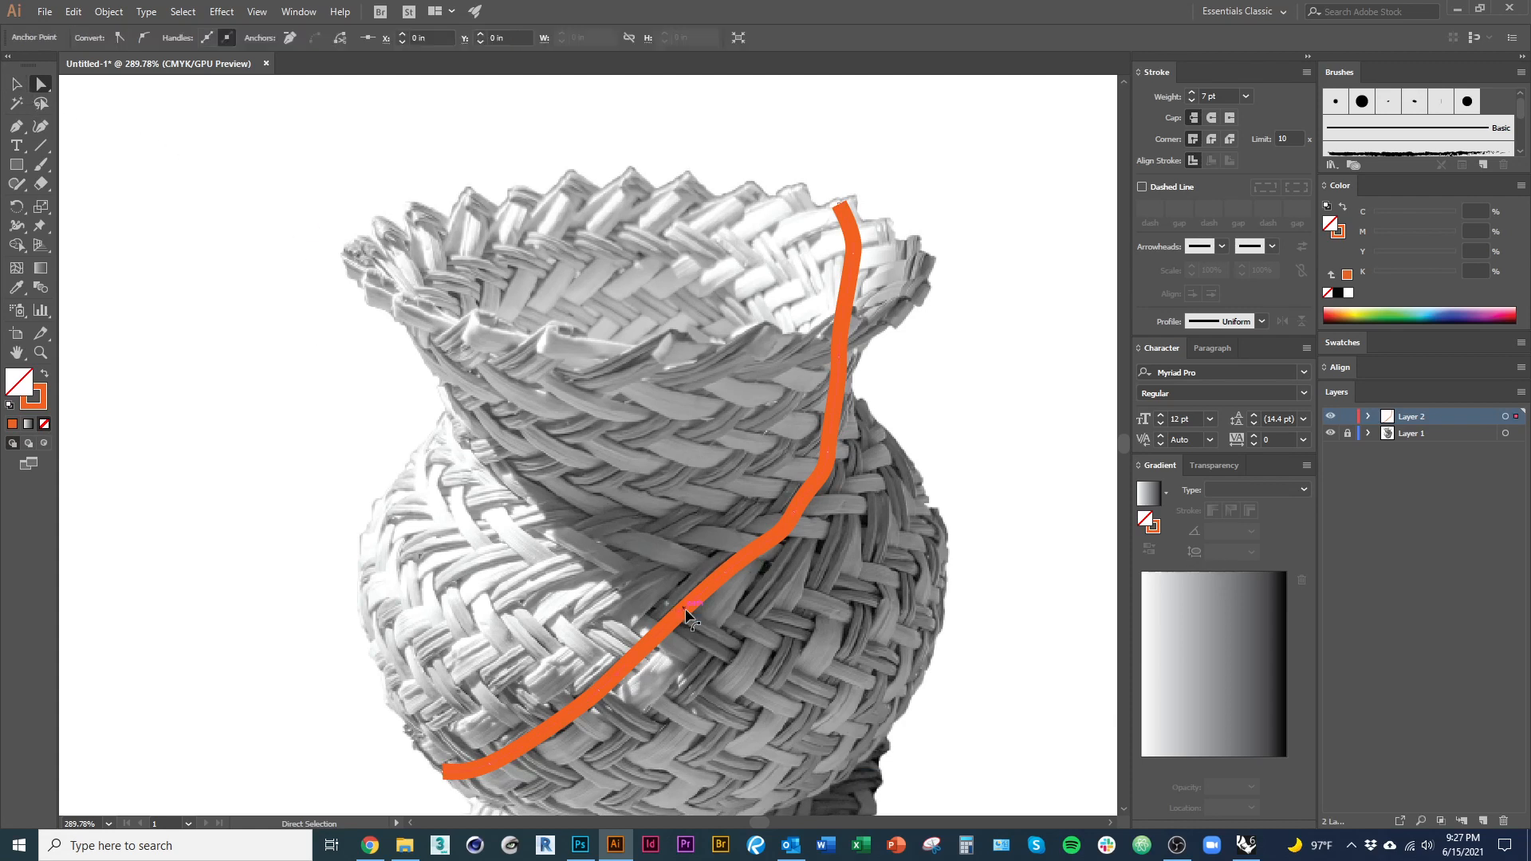
key(Delete)
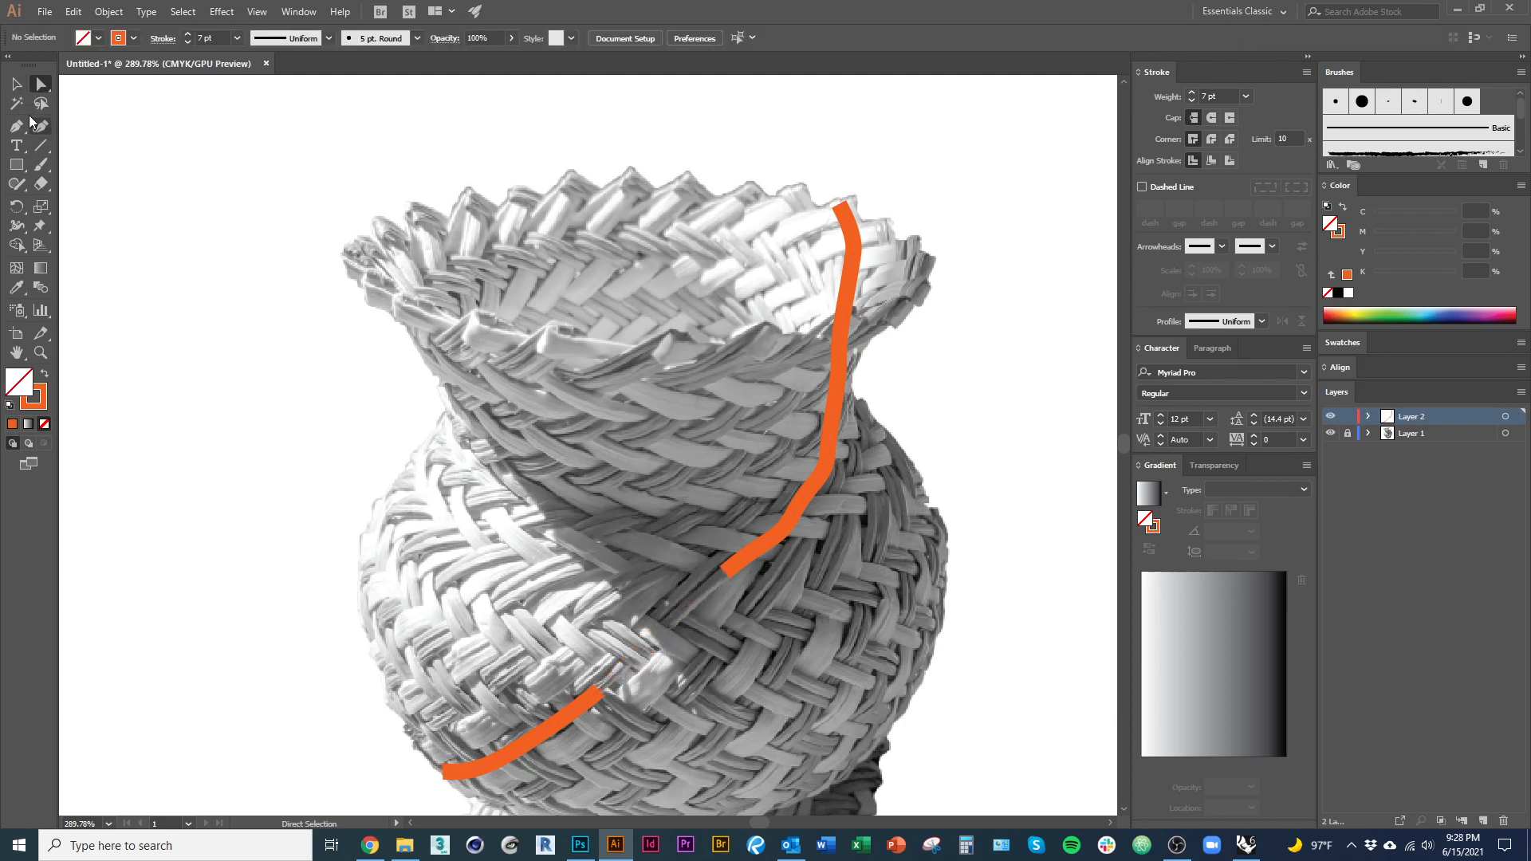
click(16, 83)
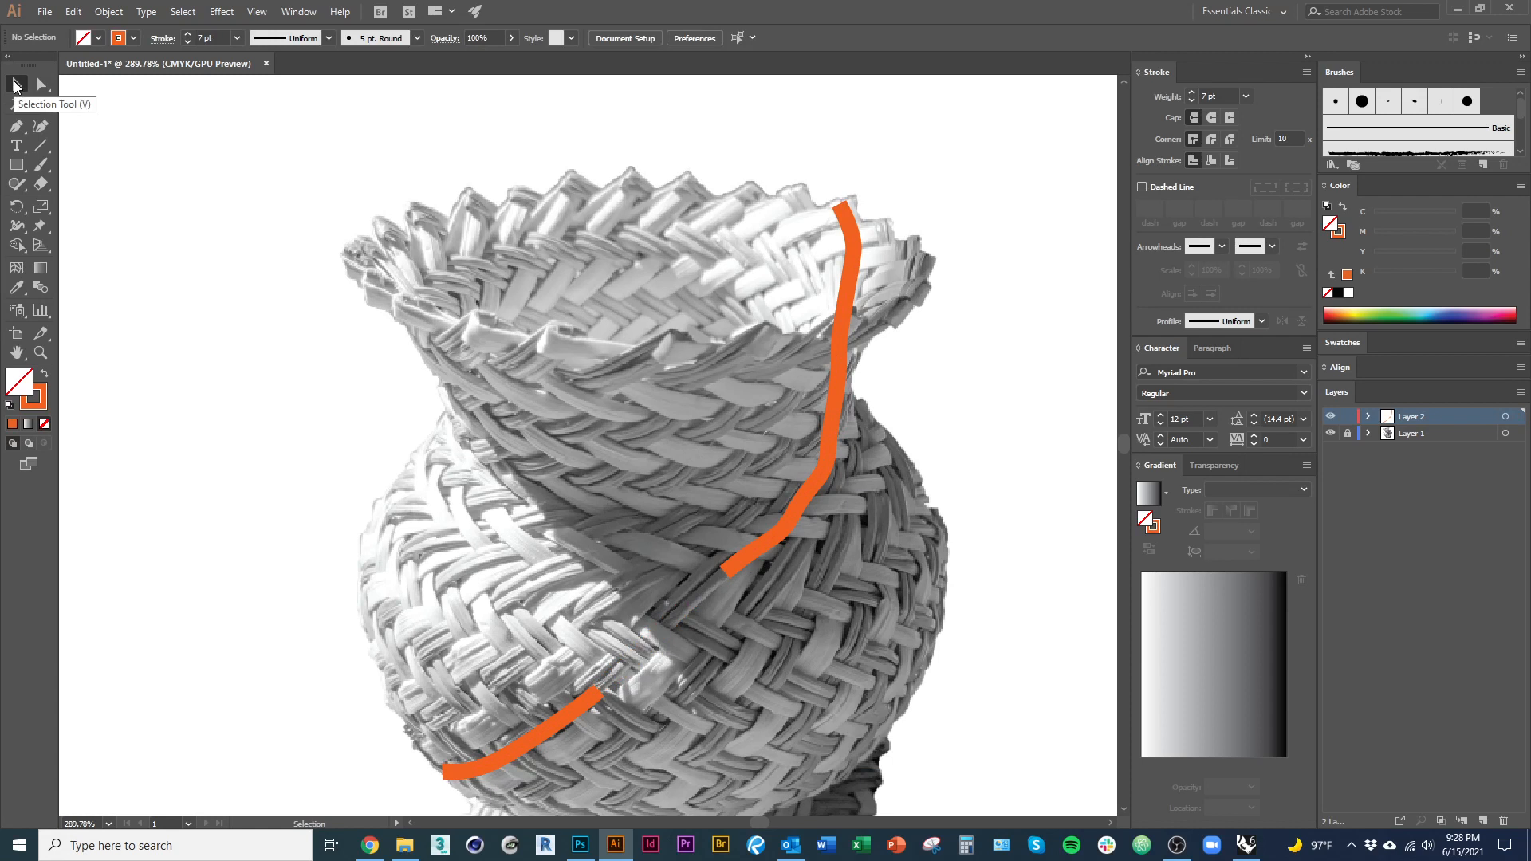
click(558, 723)
key(Delete)
click(805, 503)
key(Delete)
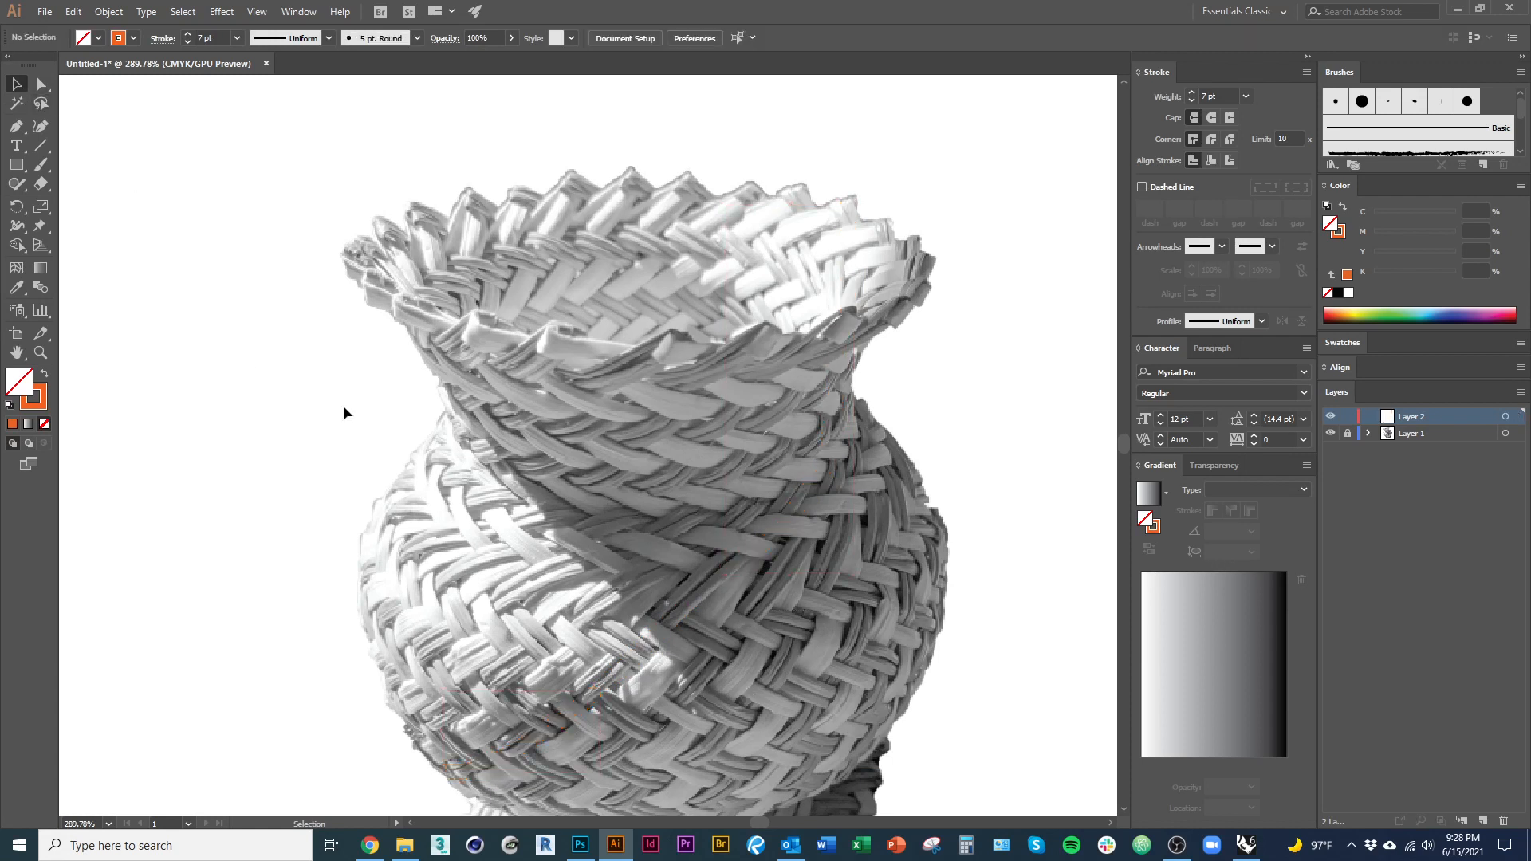
Step: Redraw a smoother open curve with the Pen tool from the vase's lower left edge to its rim and end the path
click(16, 126)
scroll(435, 686, down, 2)
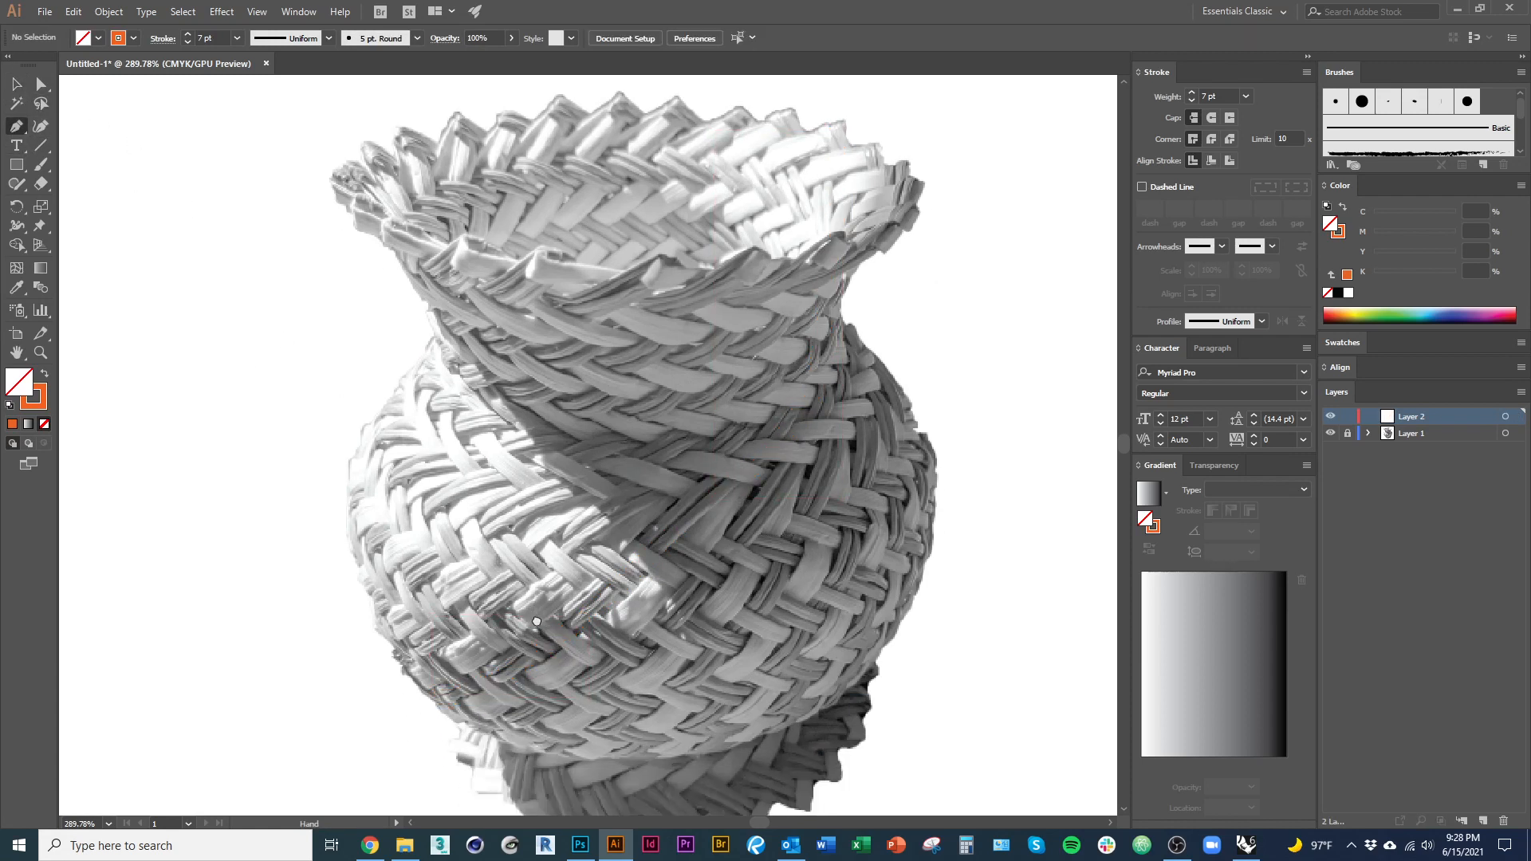
drag(434, 692, 453, 687)
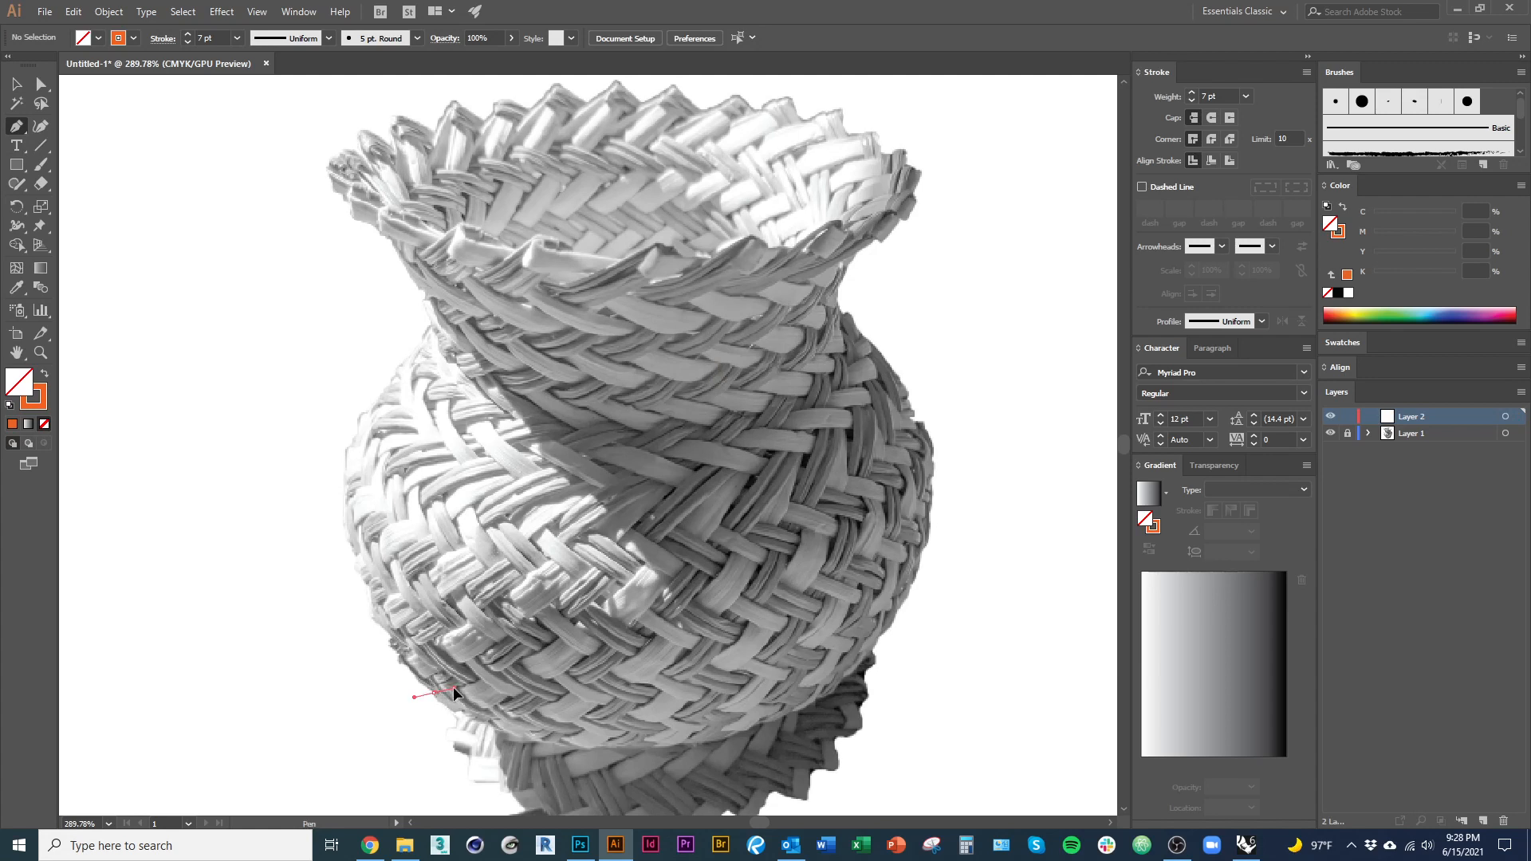
drag(609, 586, 639, 557)
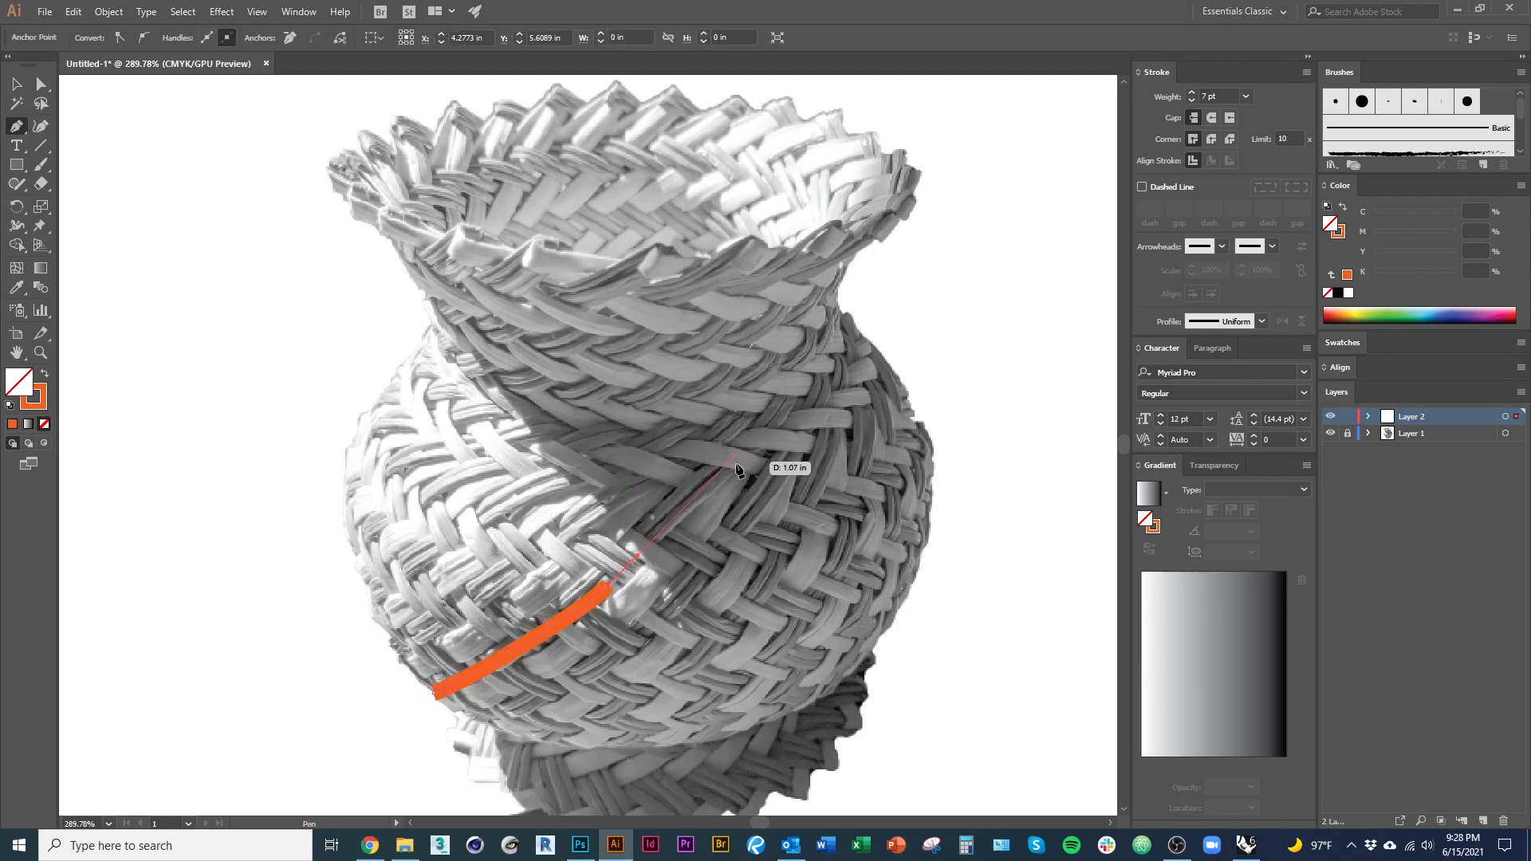
drag(705, 490, 708, 488)
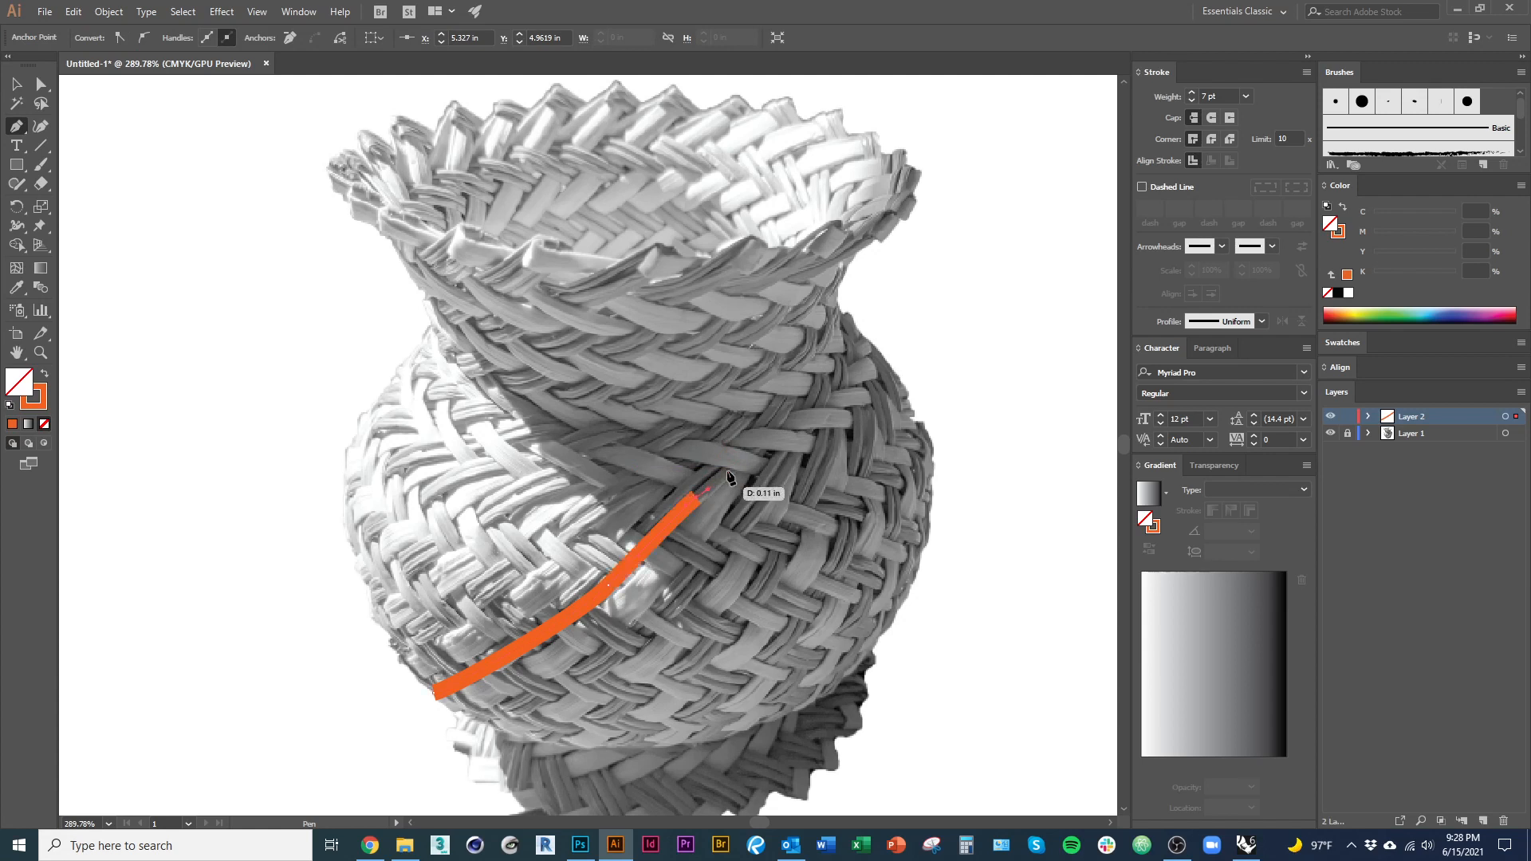
drag(794, 391, 795, 387)
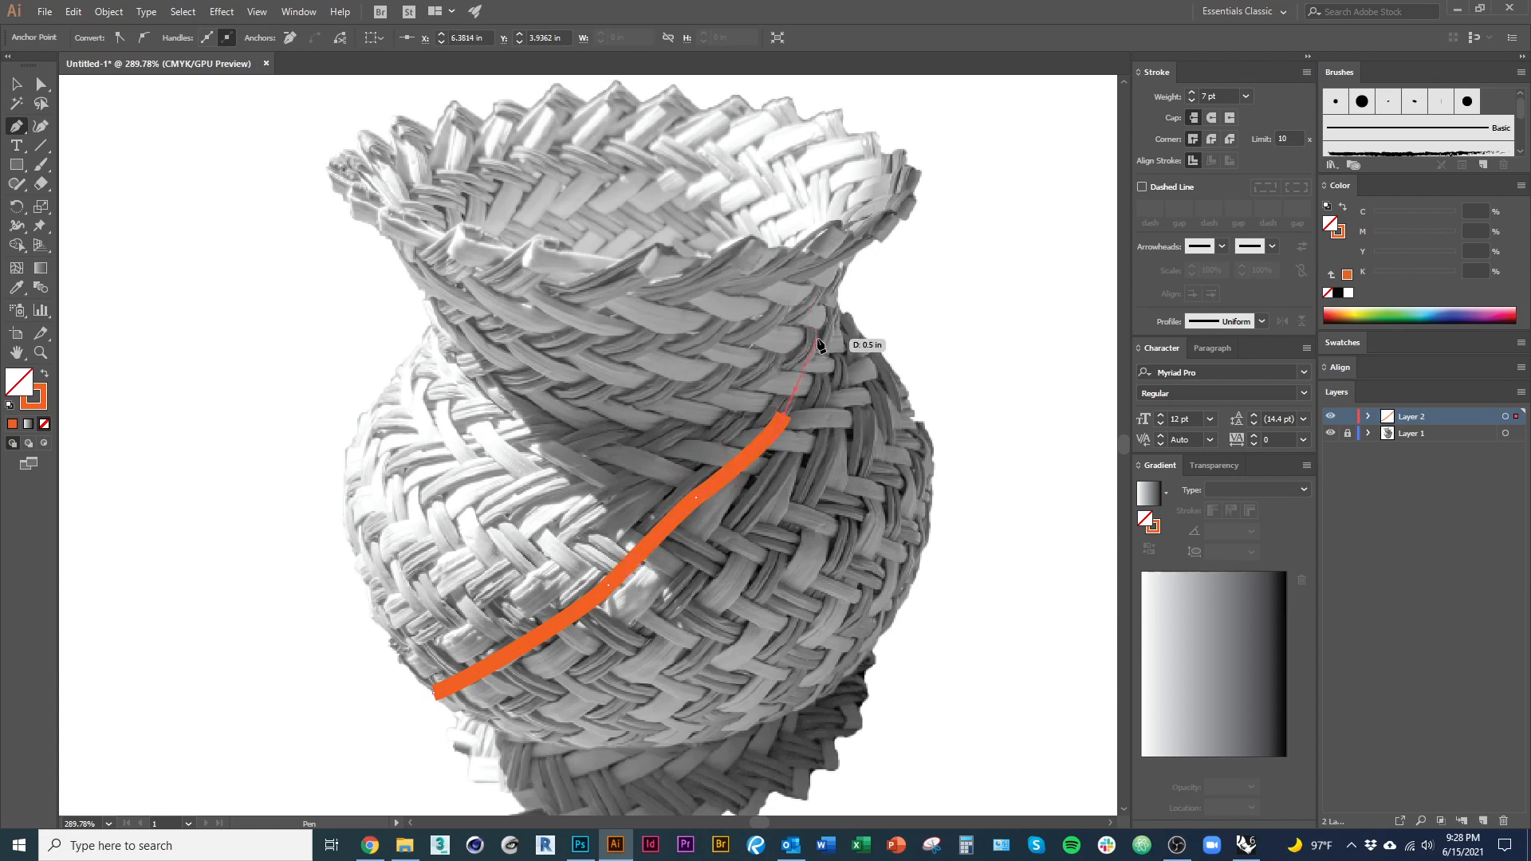
drag(819, 329, 821, 302)
key(ctrl+z)
drag(826, 268, 819, 206)
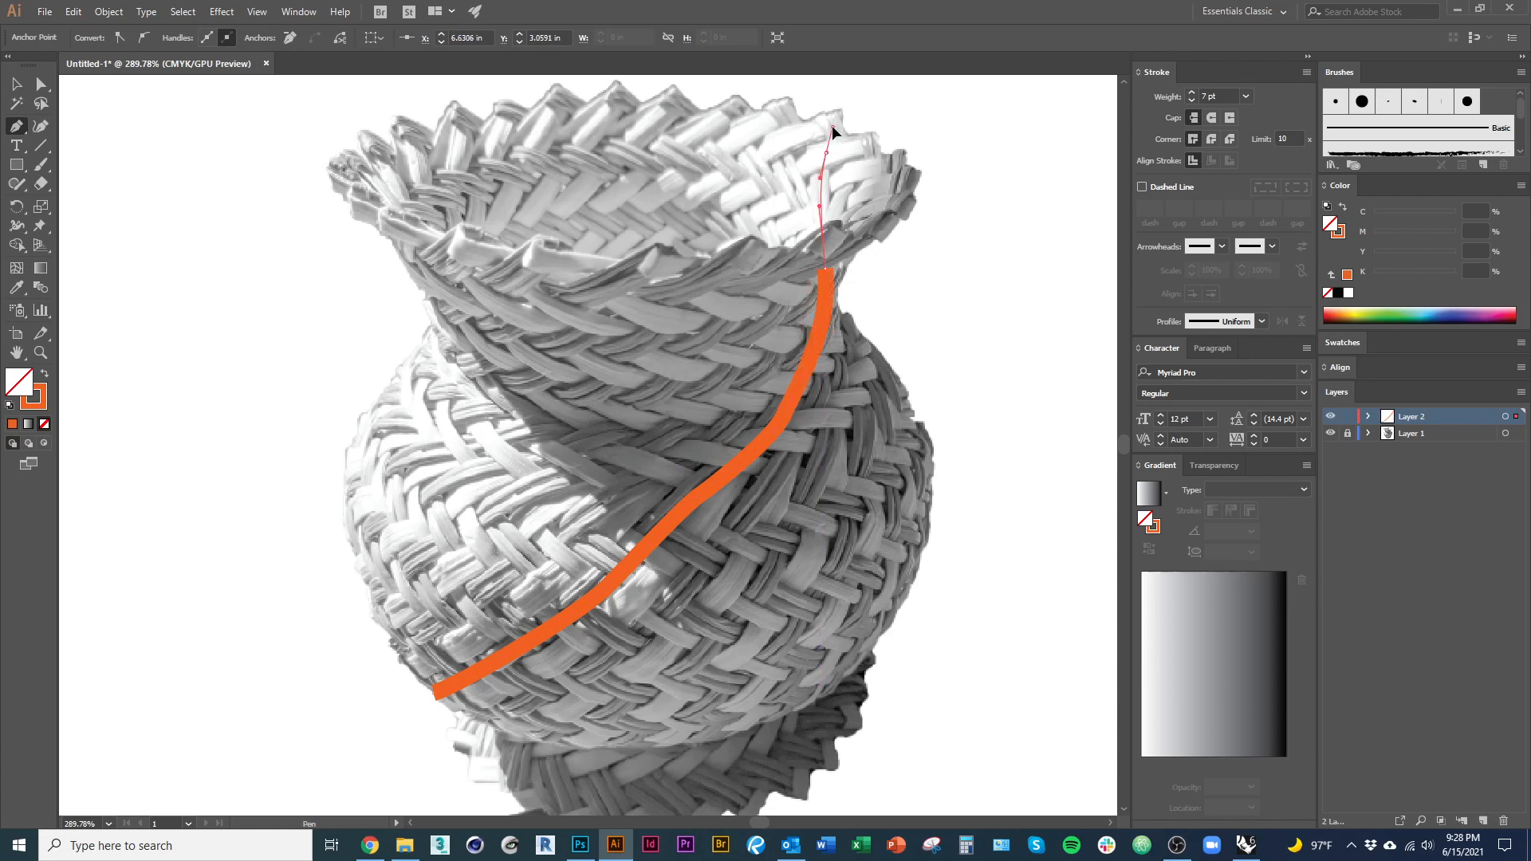
drag(834, 123, 844, 152)
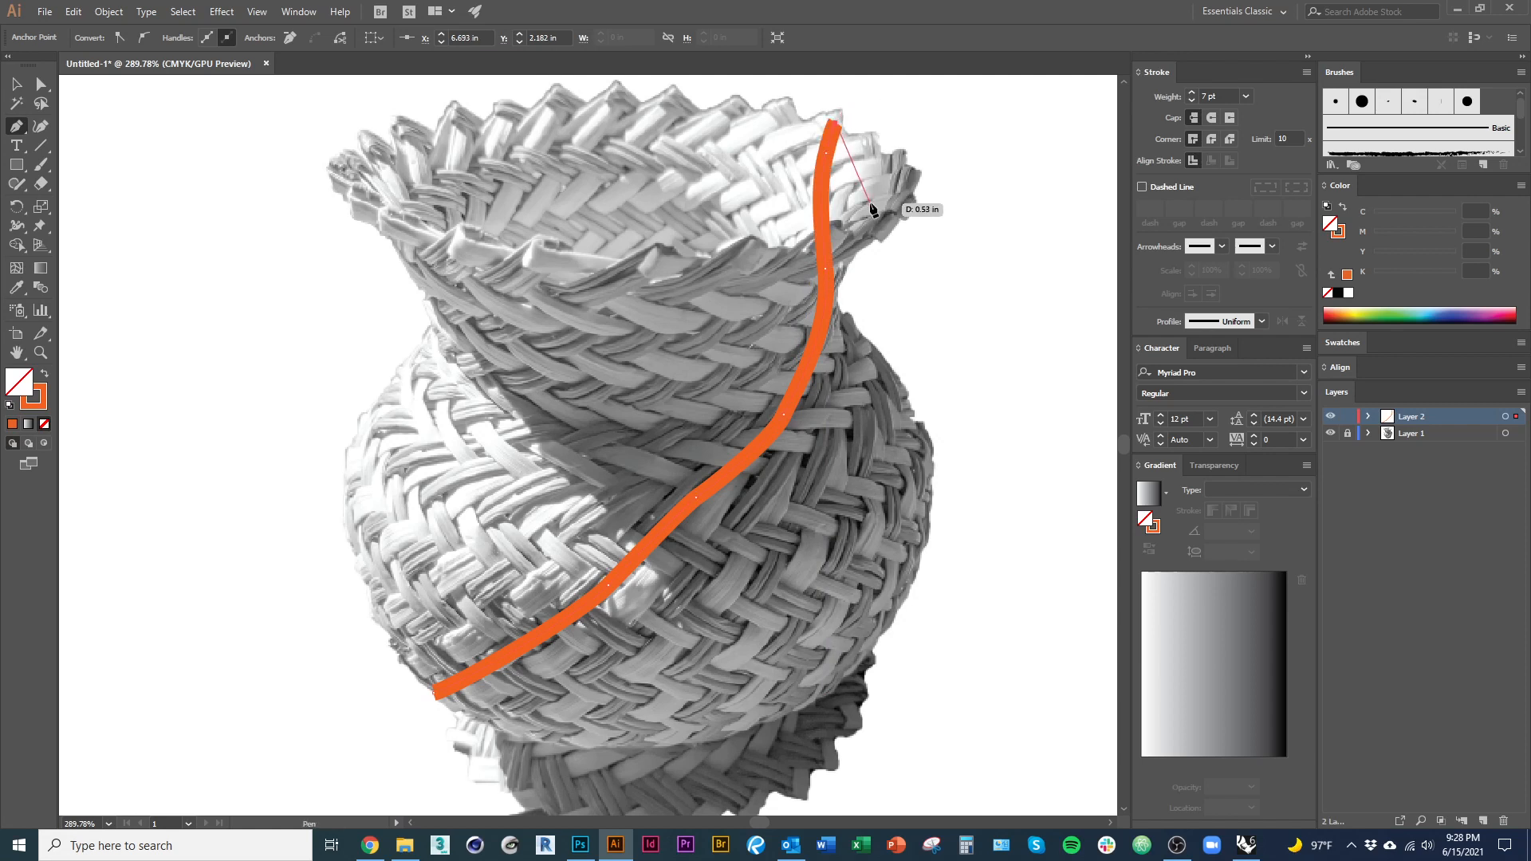
key(Escape)
key(v)
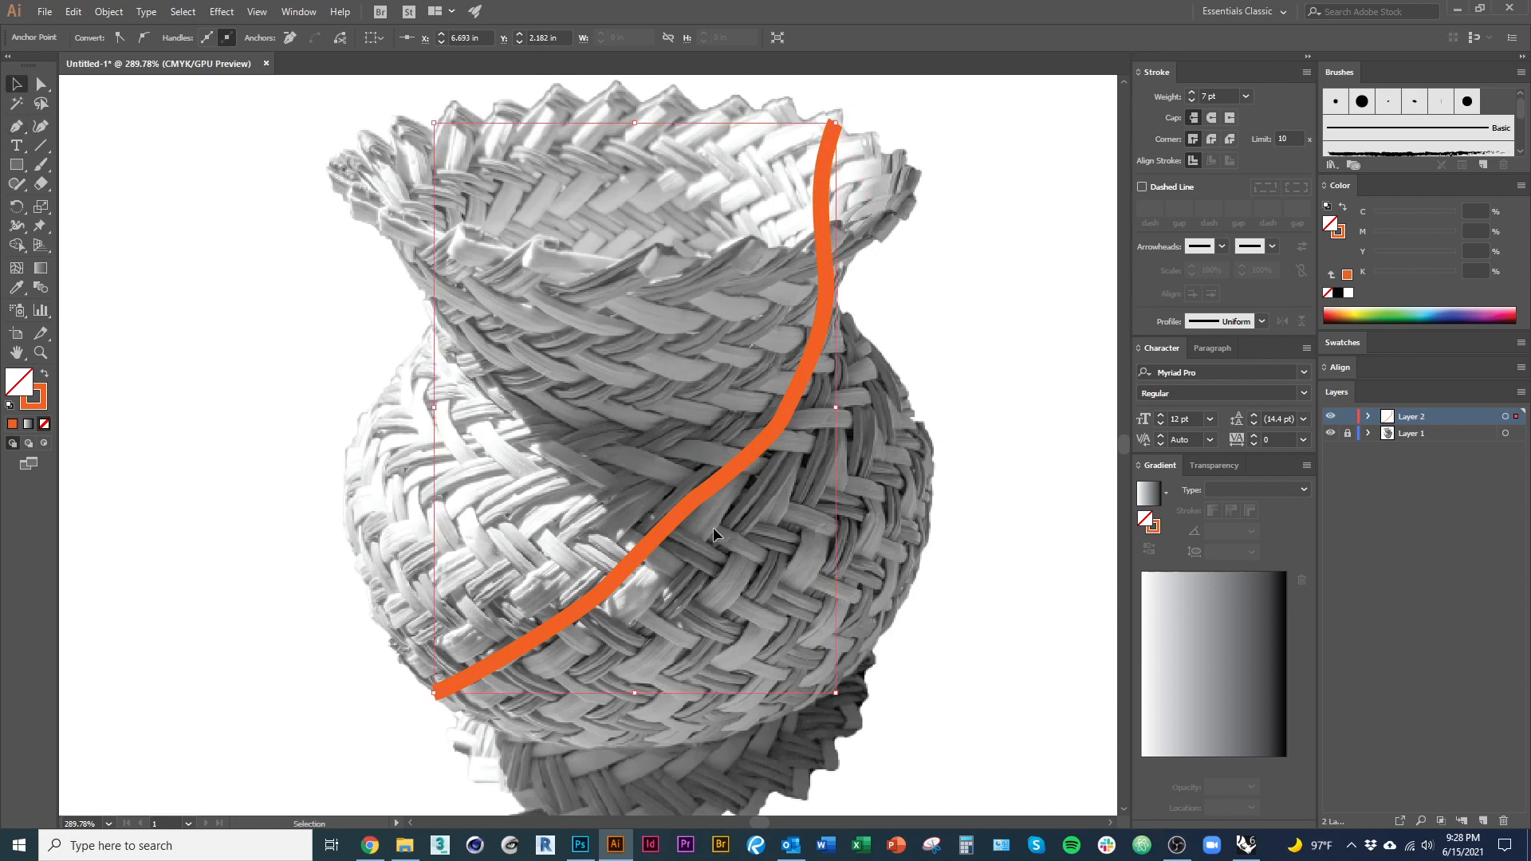
Step: Reduce the new curve's stroke weight to 2 pt
click(1191, 101)
click(1191, 101)
click(1192, 101)
click(1191, 102)
click(1191, 101)
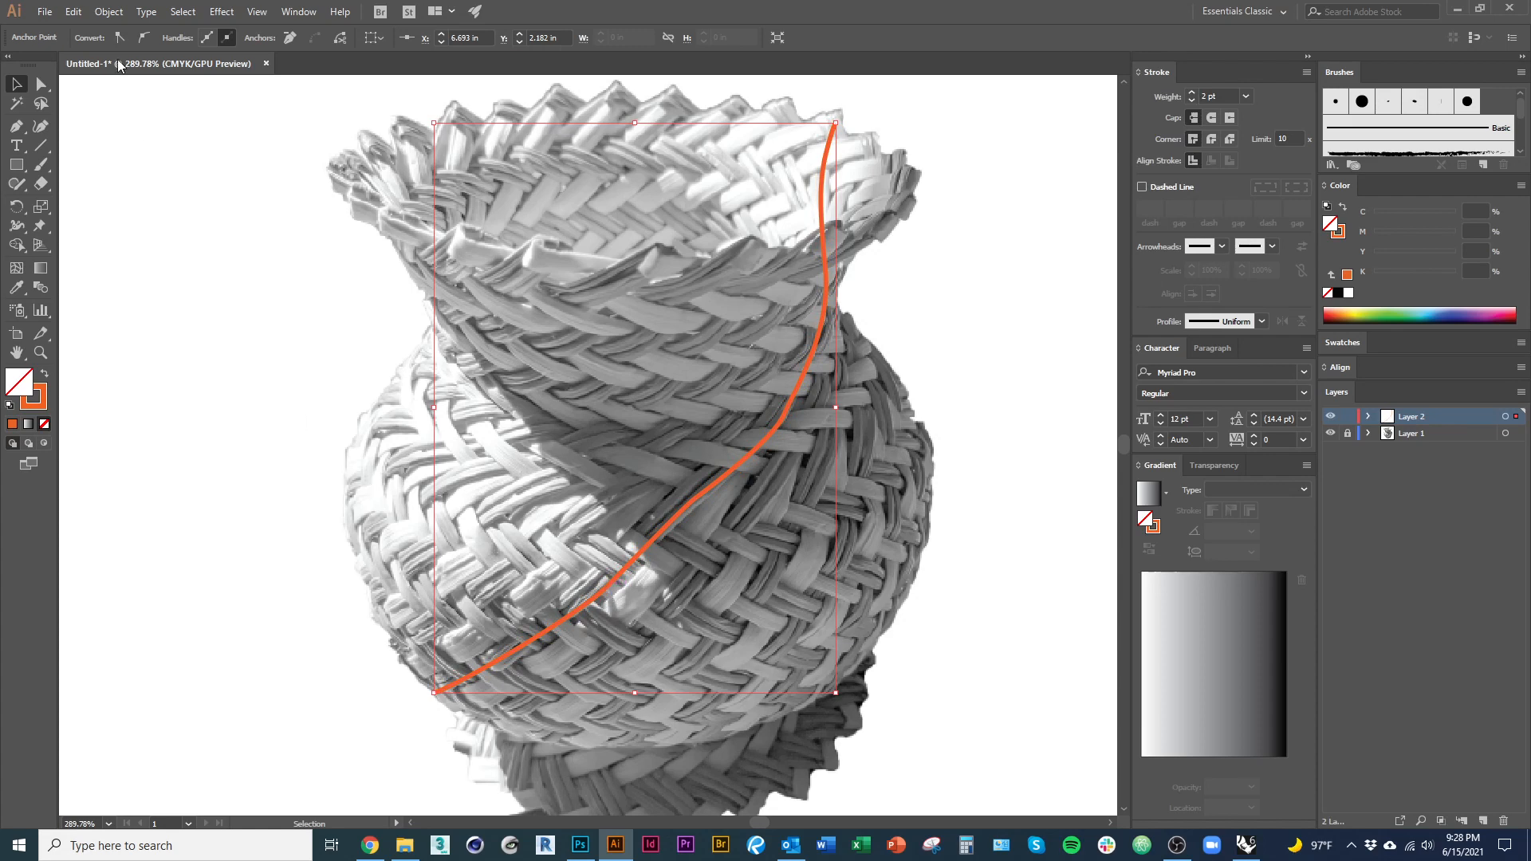
Step: Start an Offset Path on the curve and turn on its preview
click(108, 12)
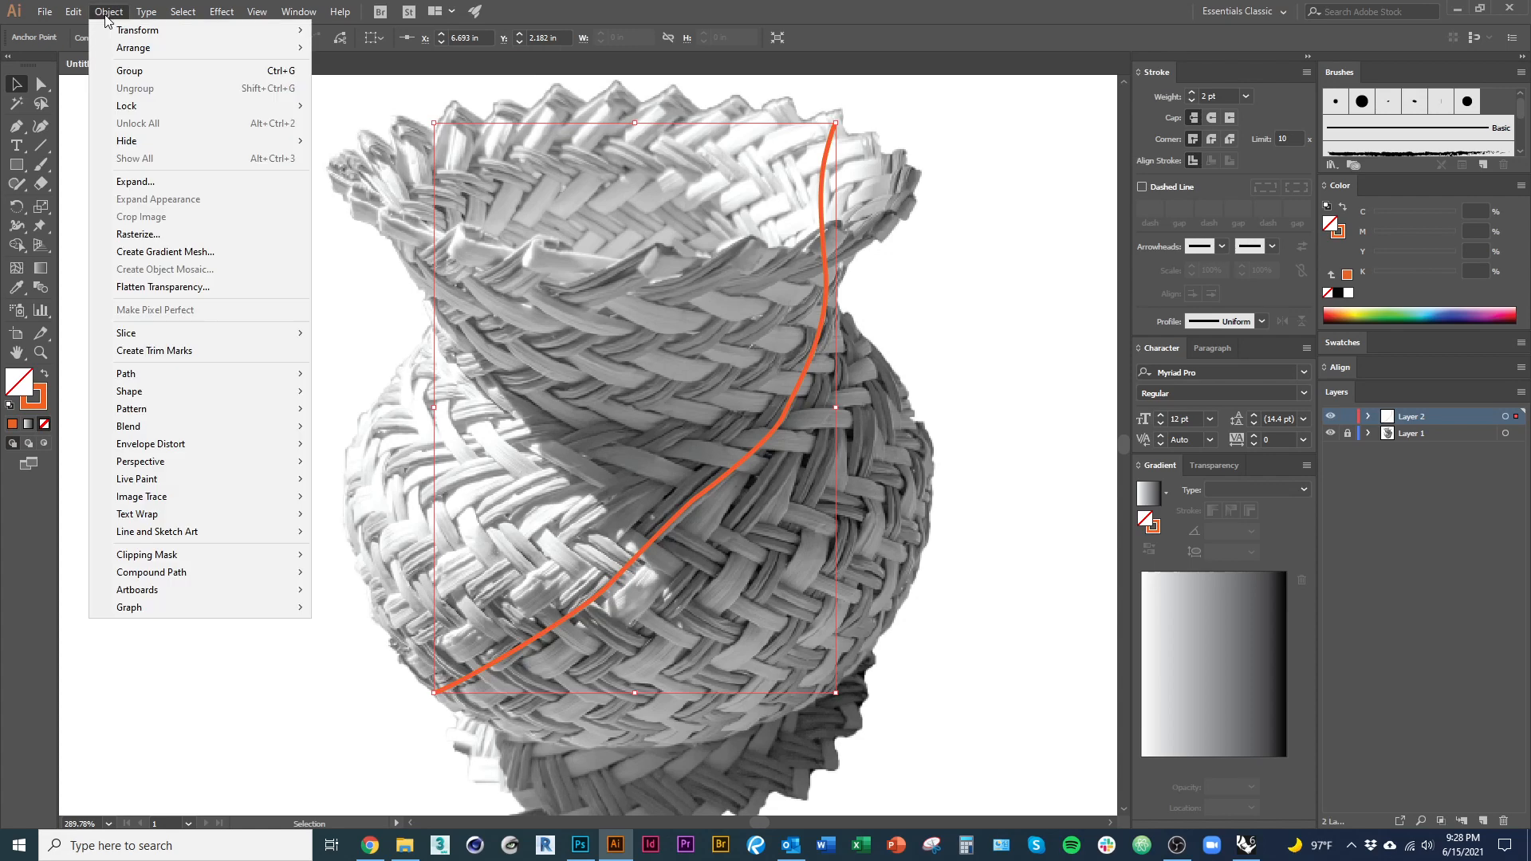
mouse_move(267, 383)
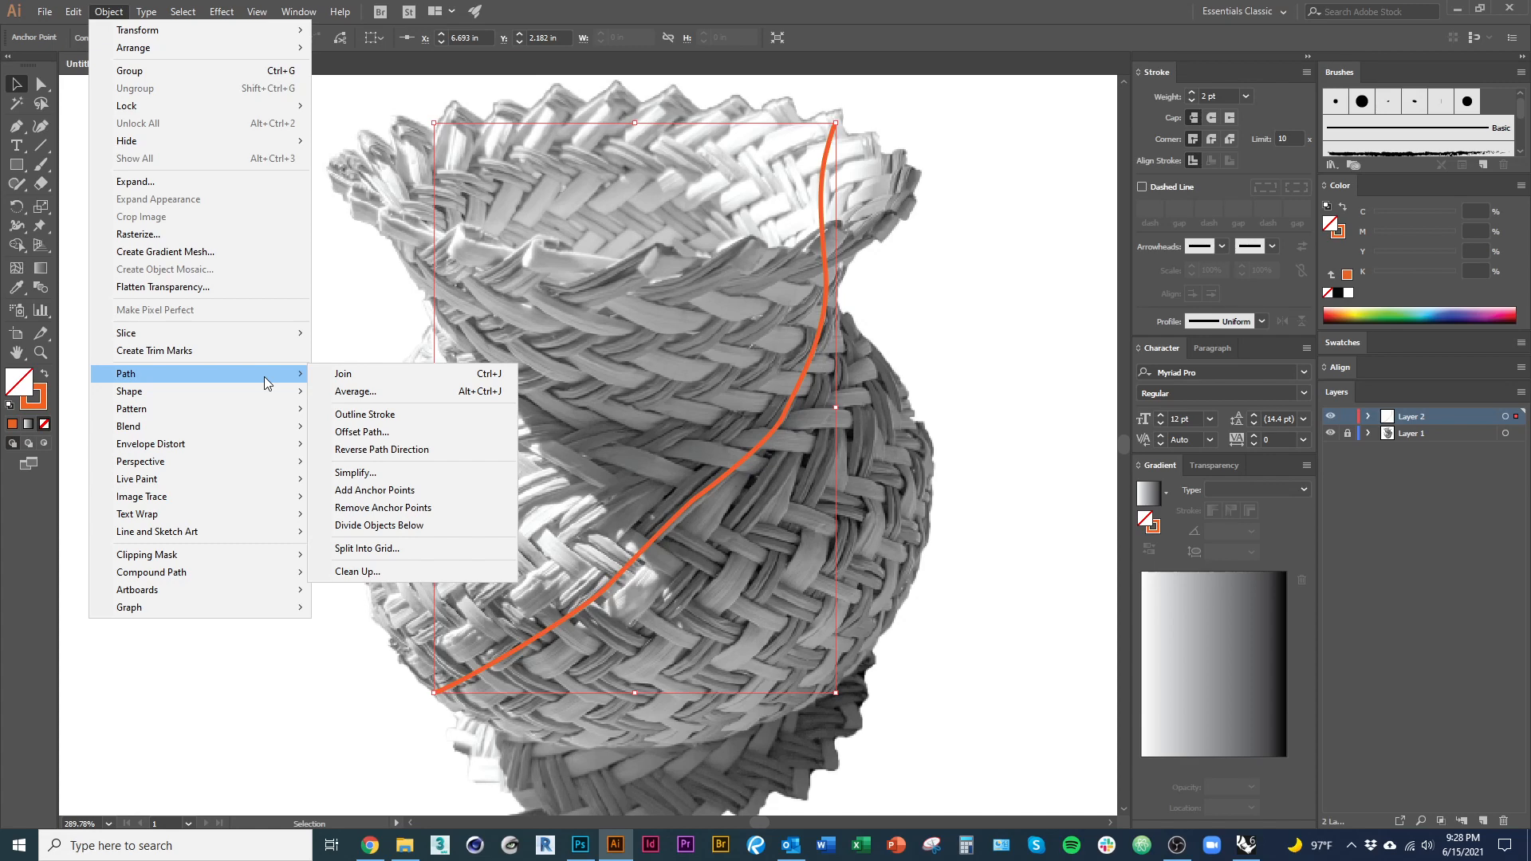
mouse_move(278, 417)
click(401, 433)
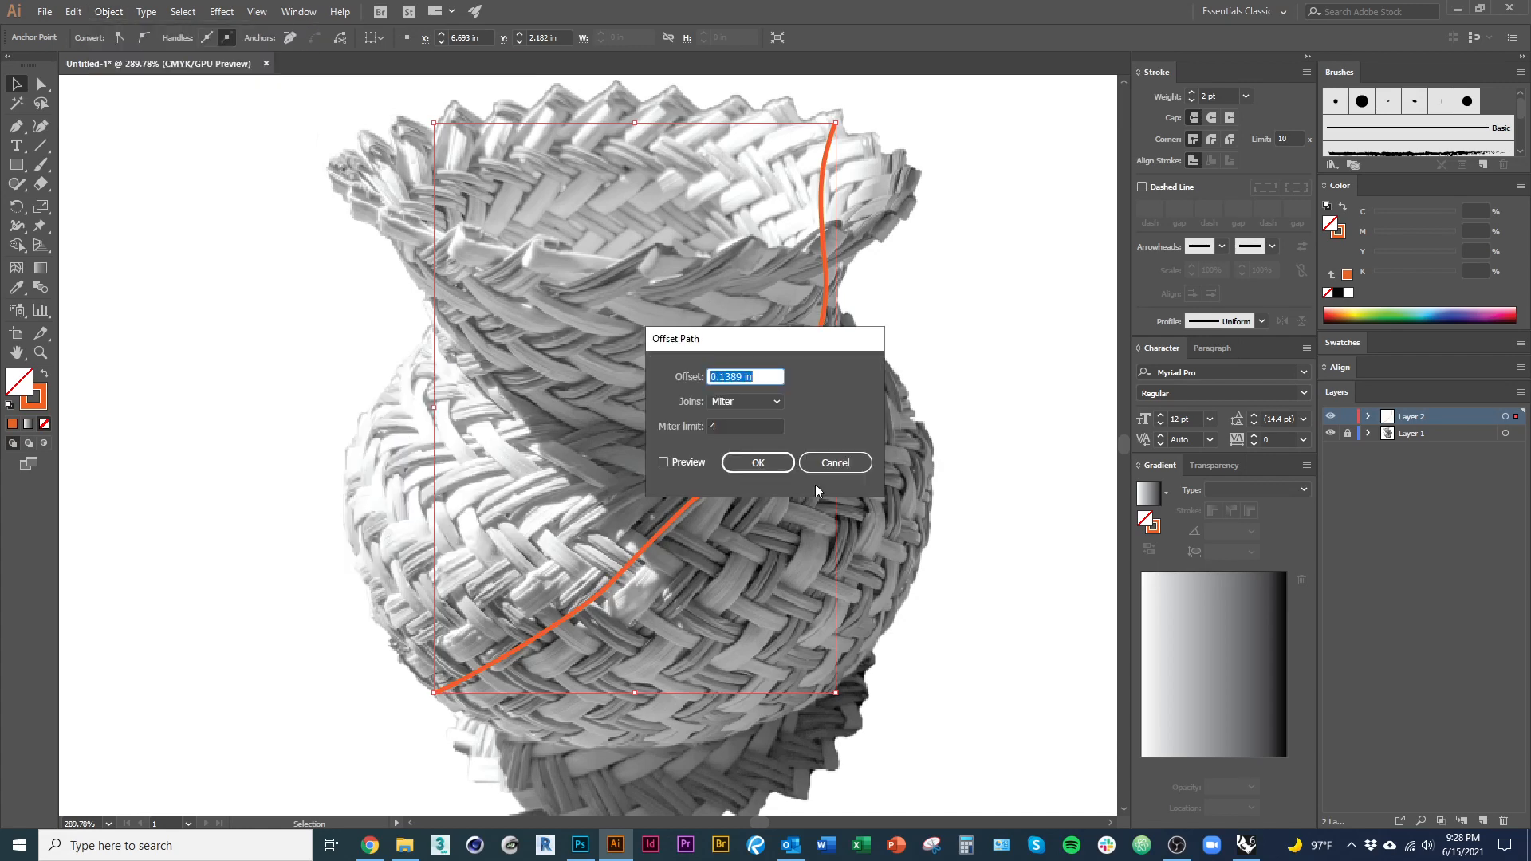
drag(443, 323, 409, 320)
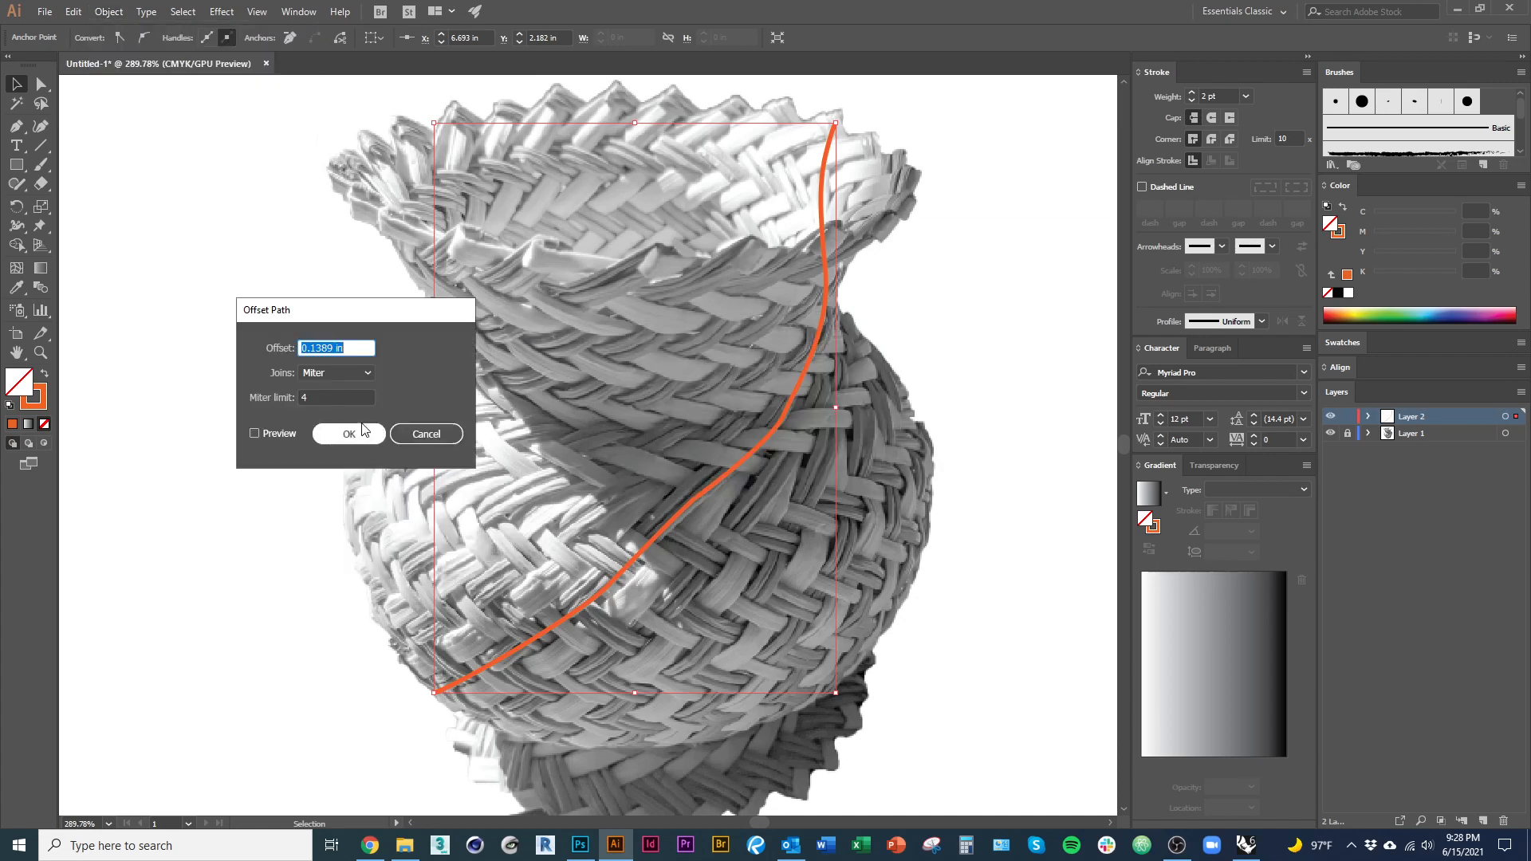
click(274, 433)
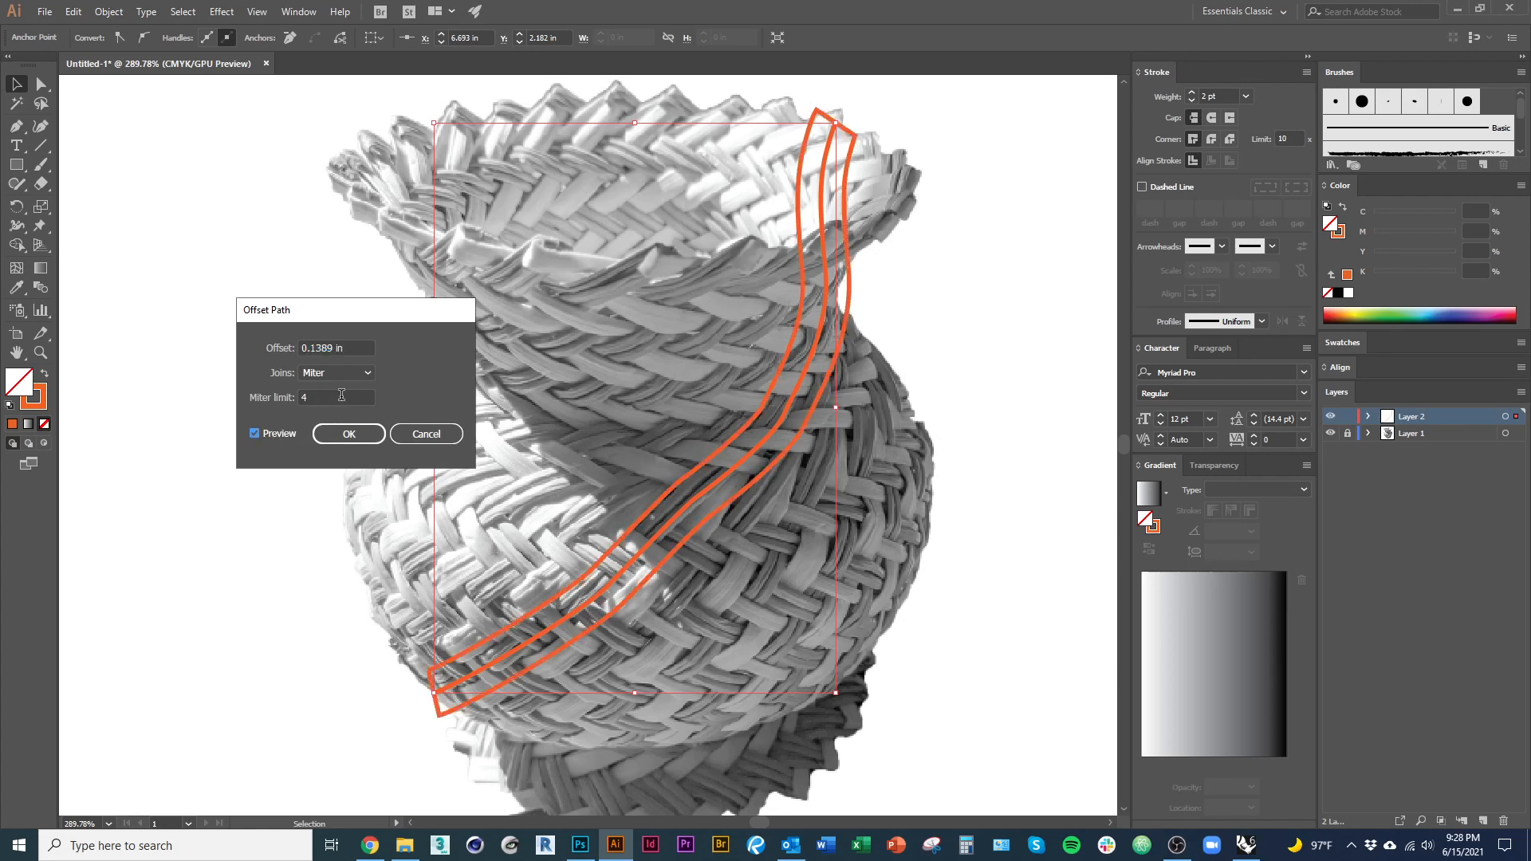
Step: Preview larger and smaller offset distances for the curve, including 0.75 in and 0.125 in, and set the offset to 0.06 in
scroll(359, 350, up, 10)
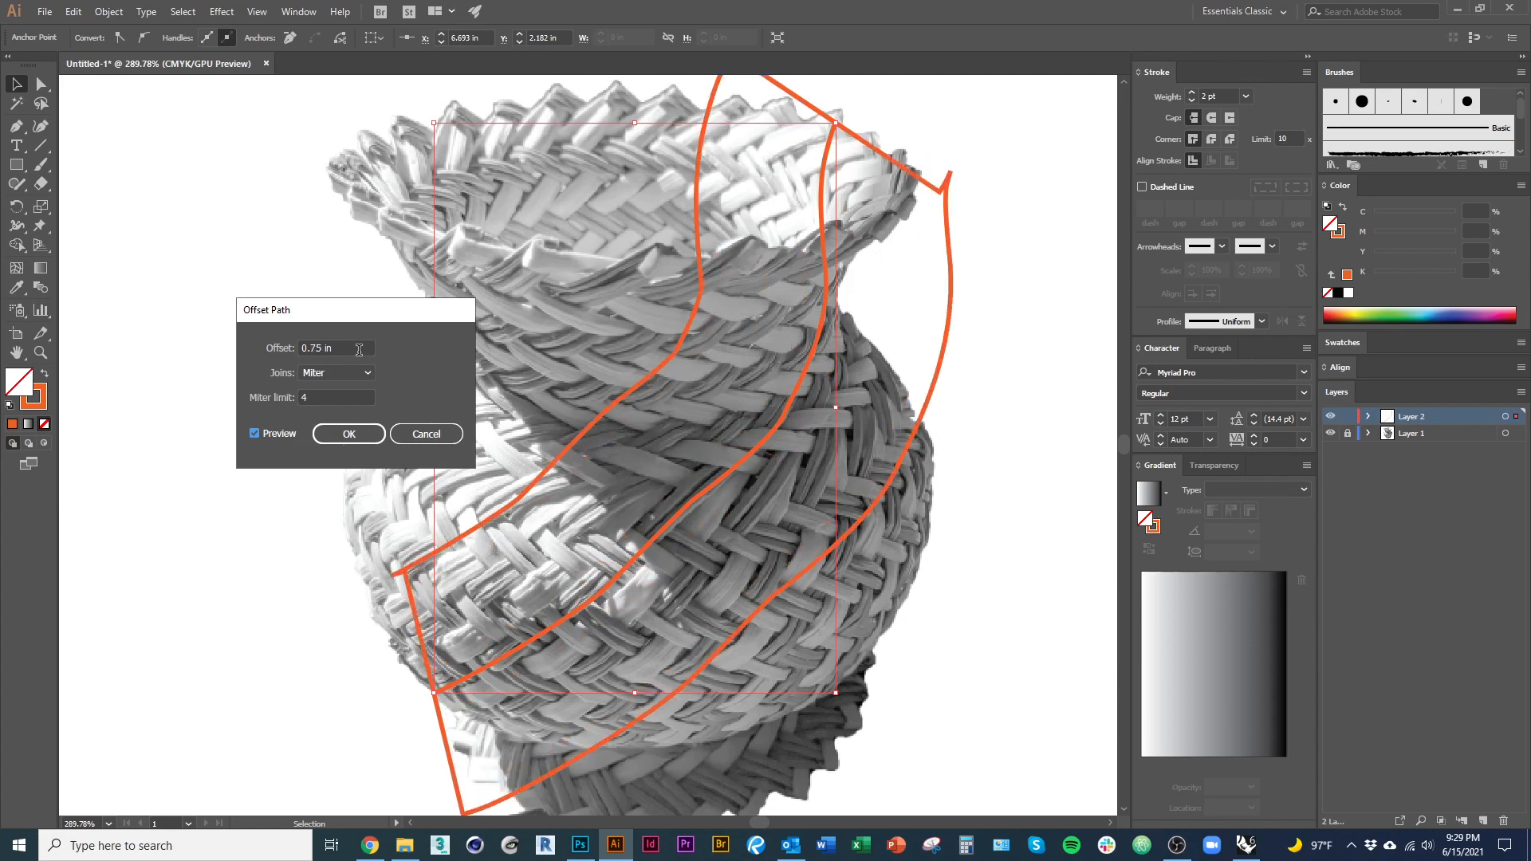
scroll(359, 350, down, 10)
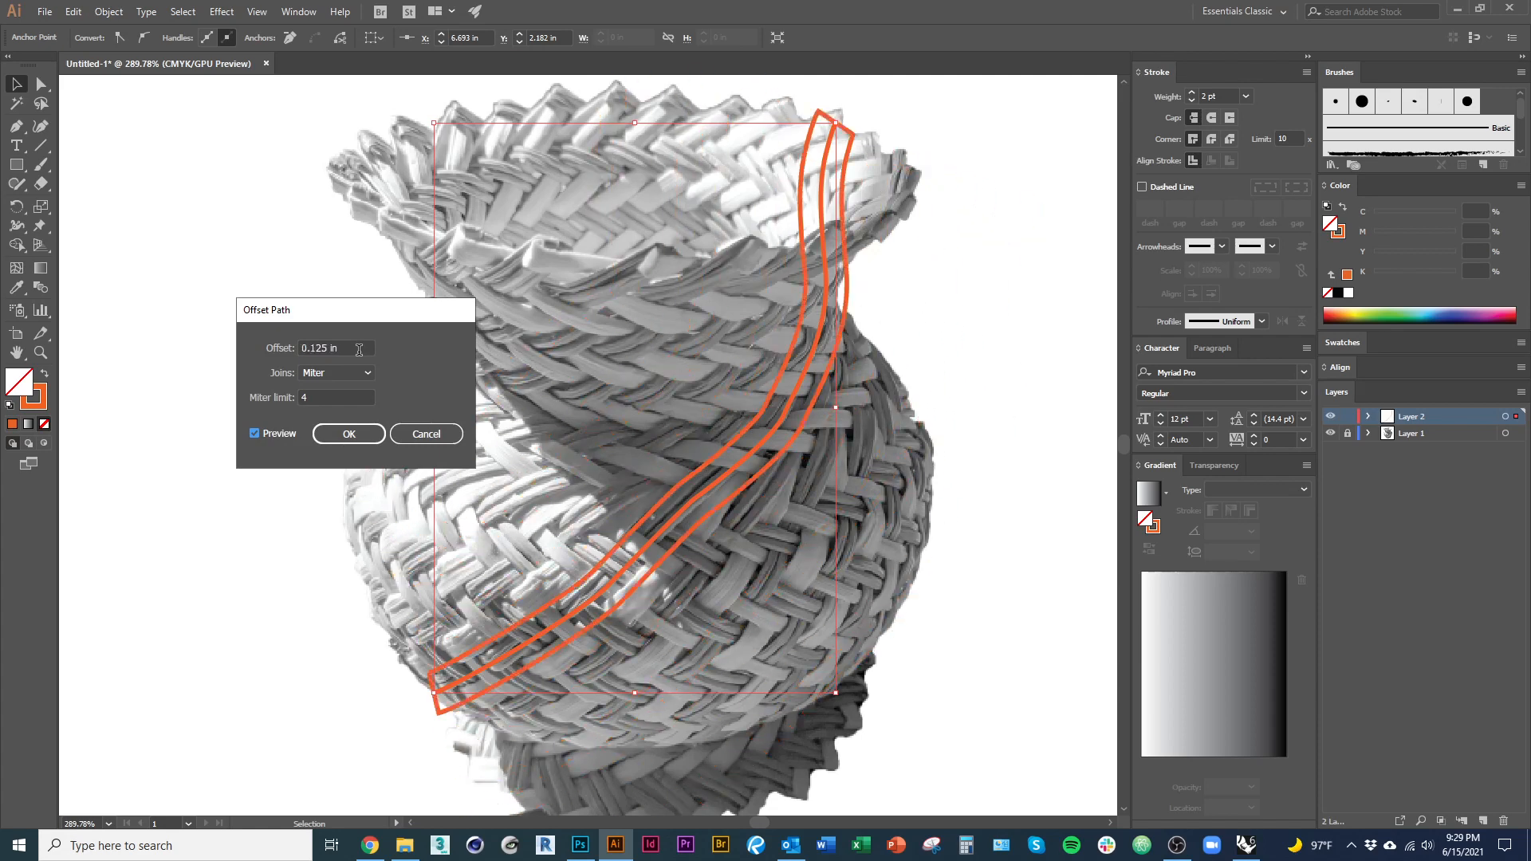
double_click(326, 347)
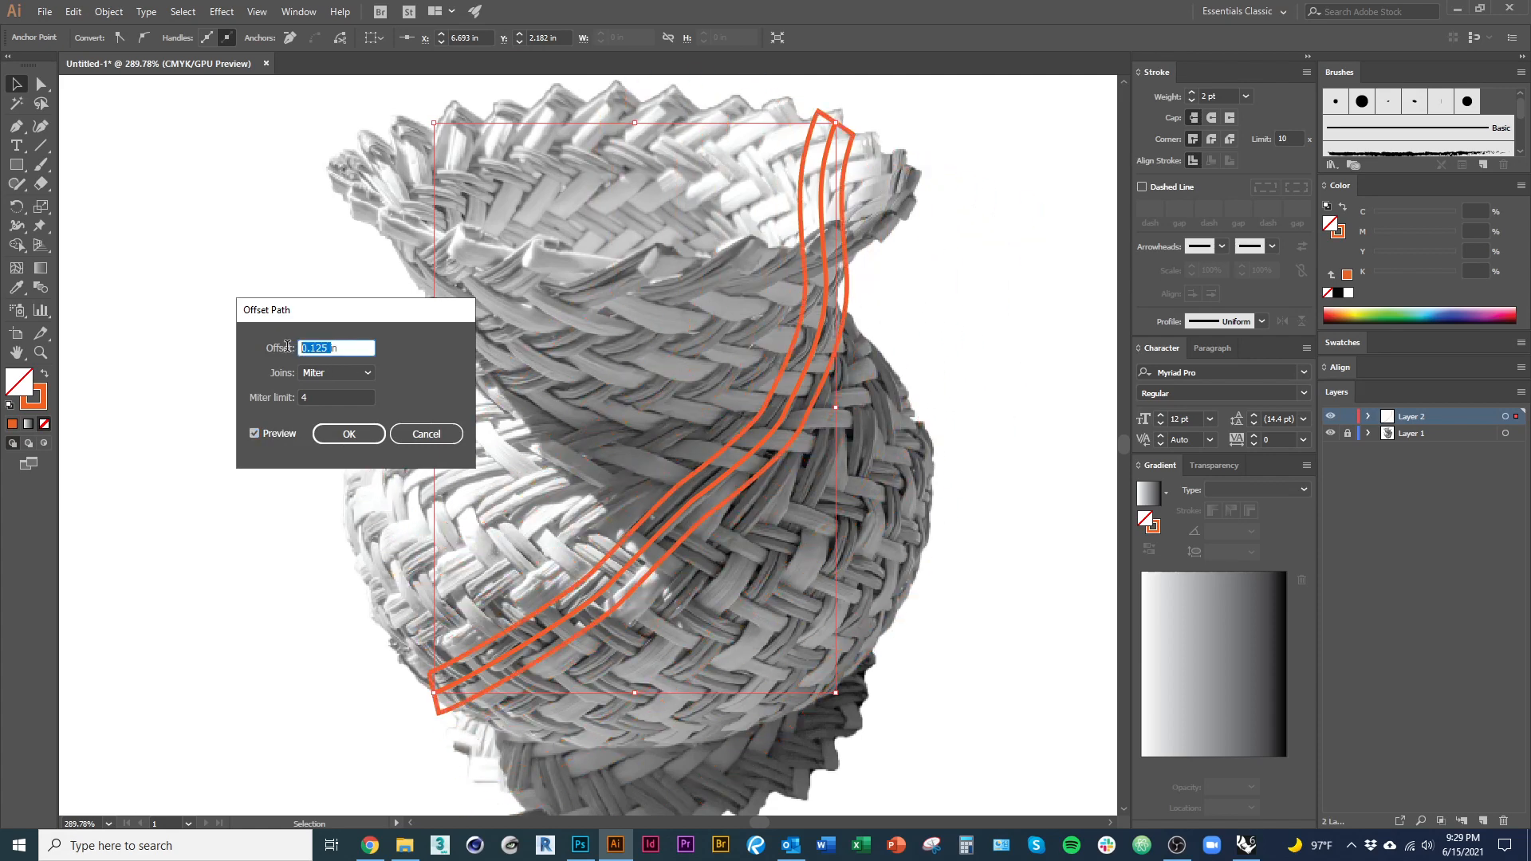
text(.06in)
Step: Compare Round joins for the 0.06 in offset, set the miter limit to 0 and Bevel joins, and apply the offset
click(345, 397)
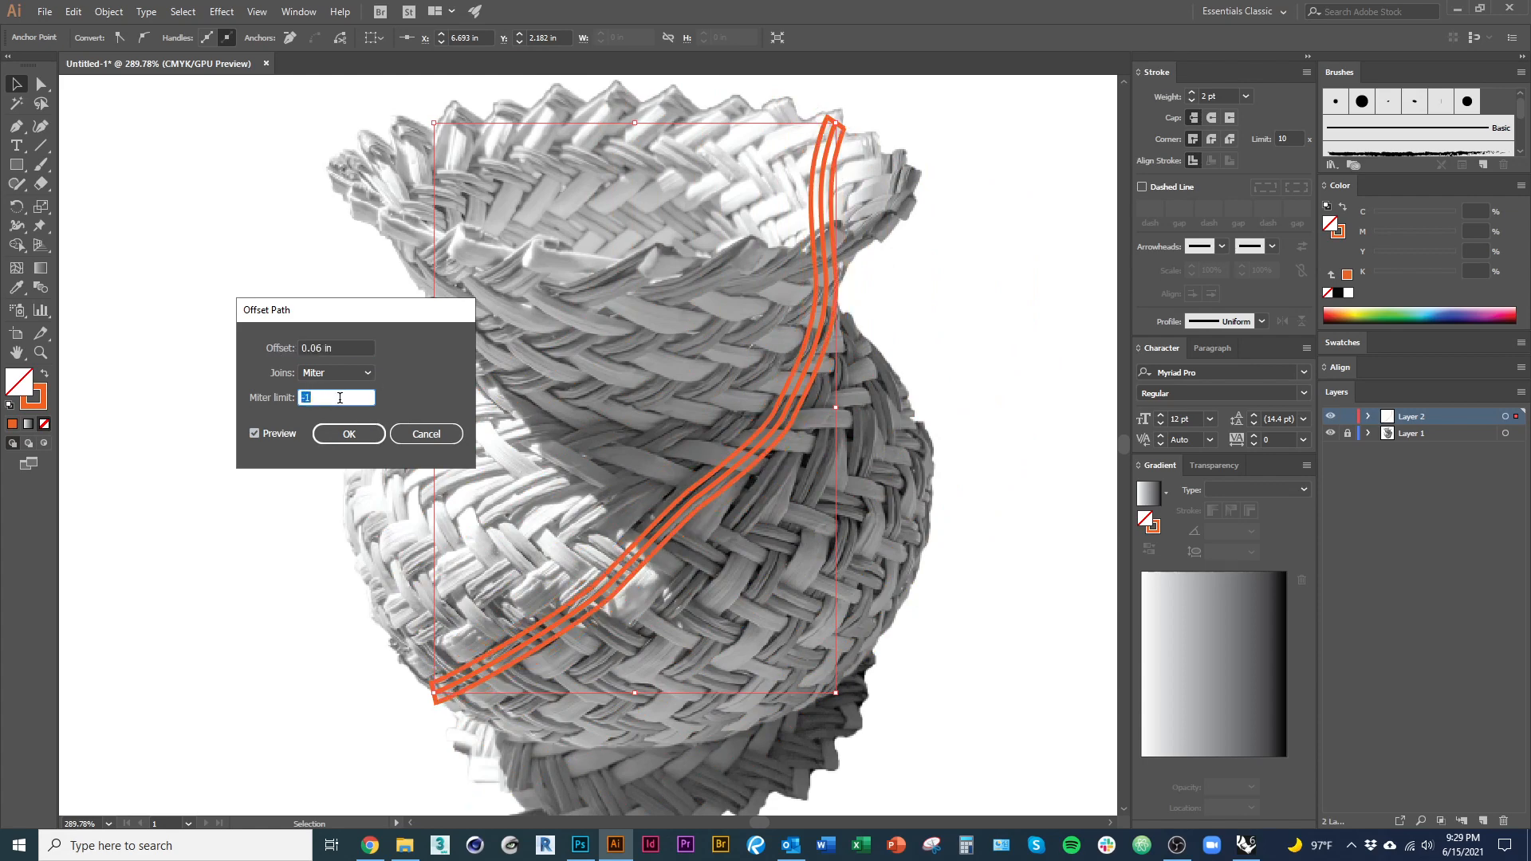
click(371, 375)
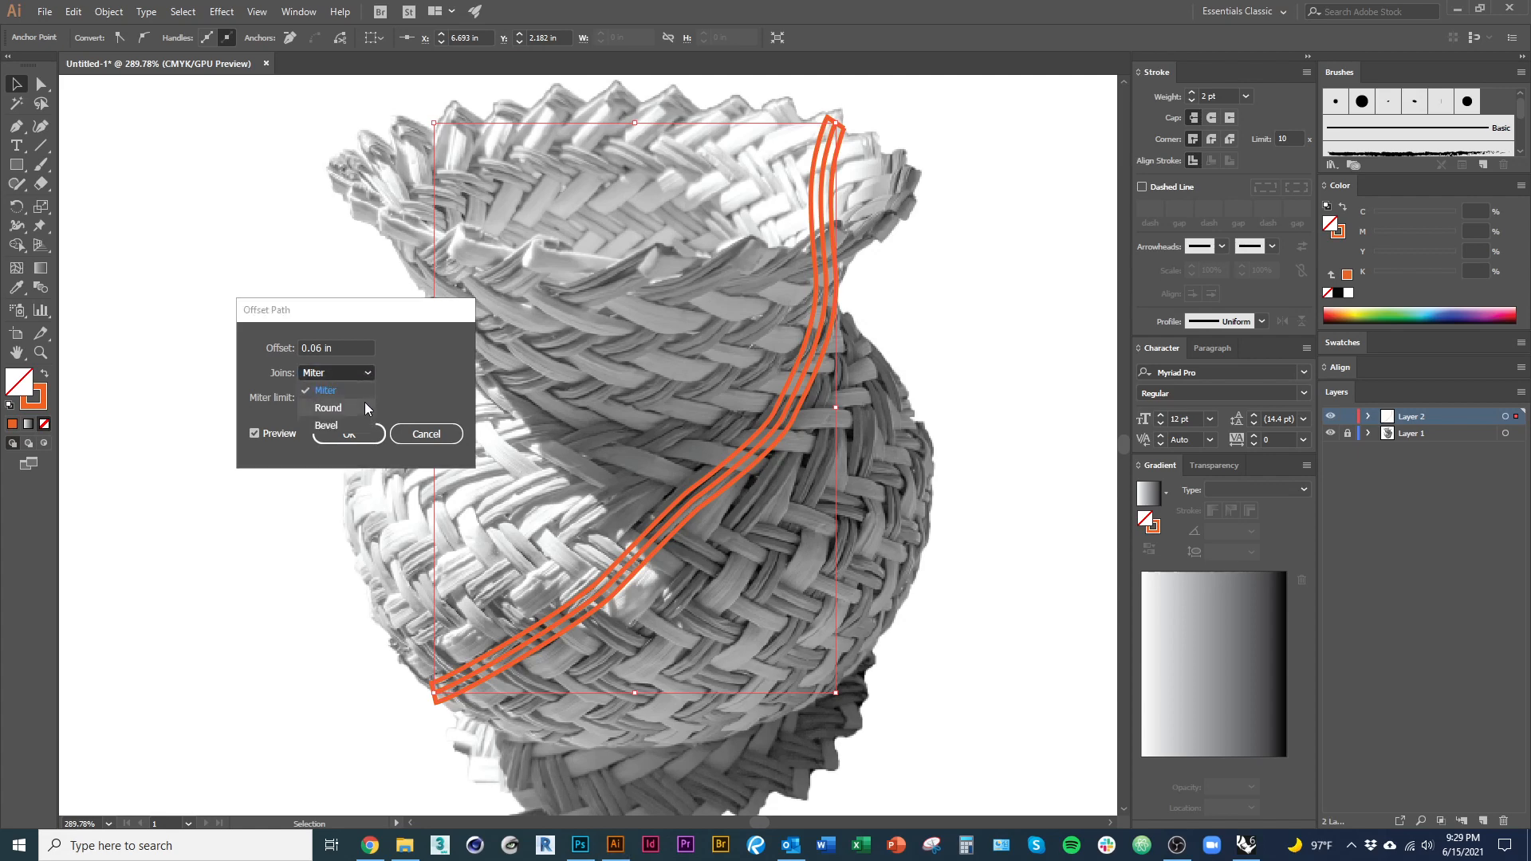
click(364, 403)
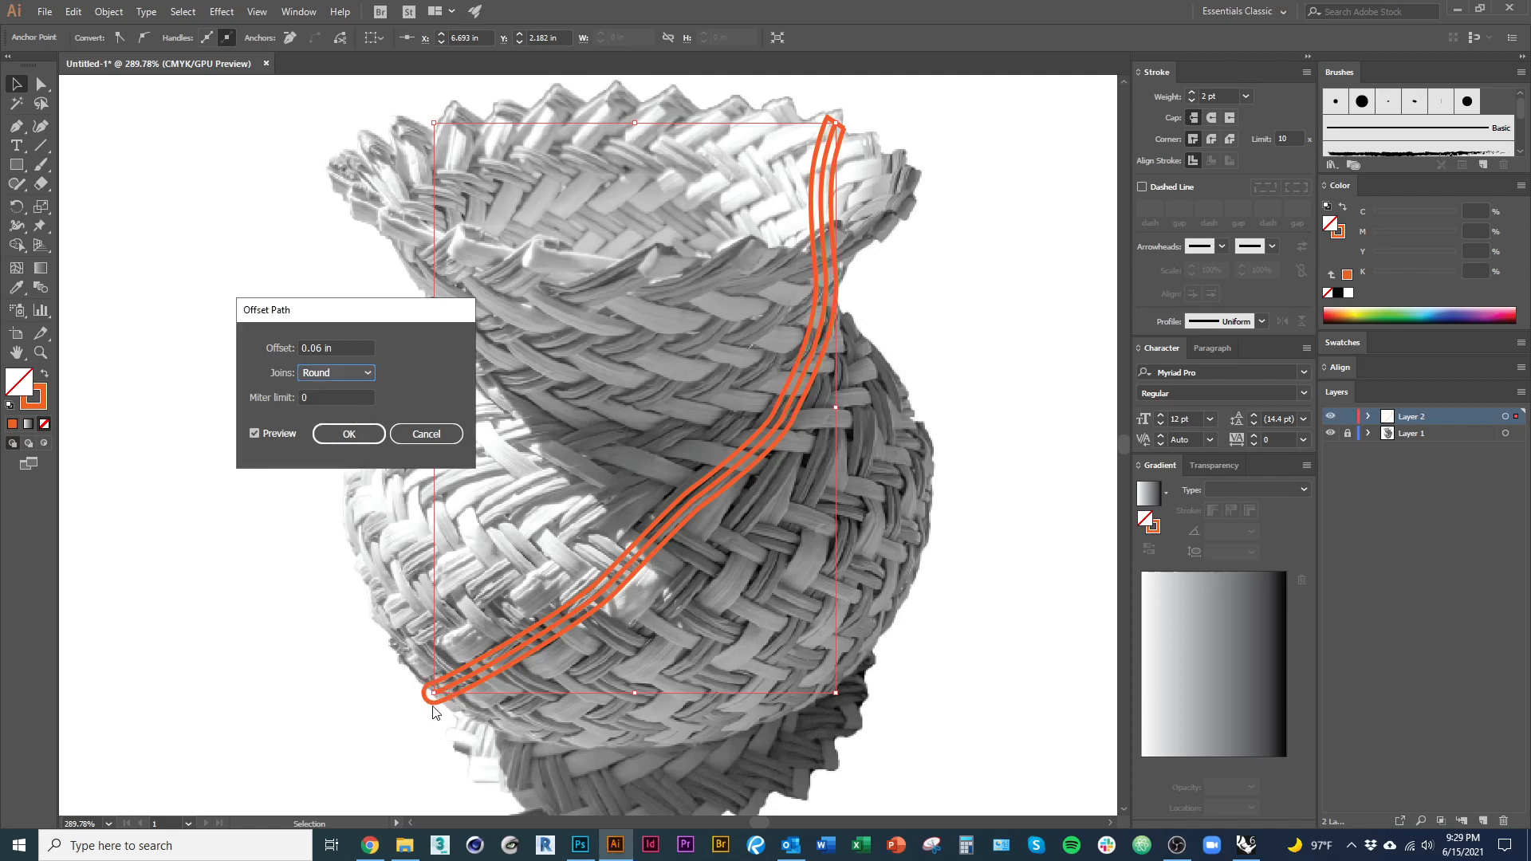
click(353, 378)
click(342, 419)
click(324, 397)
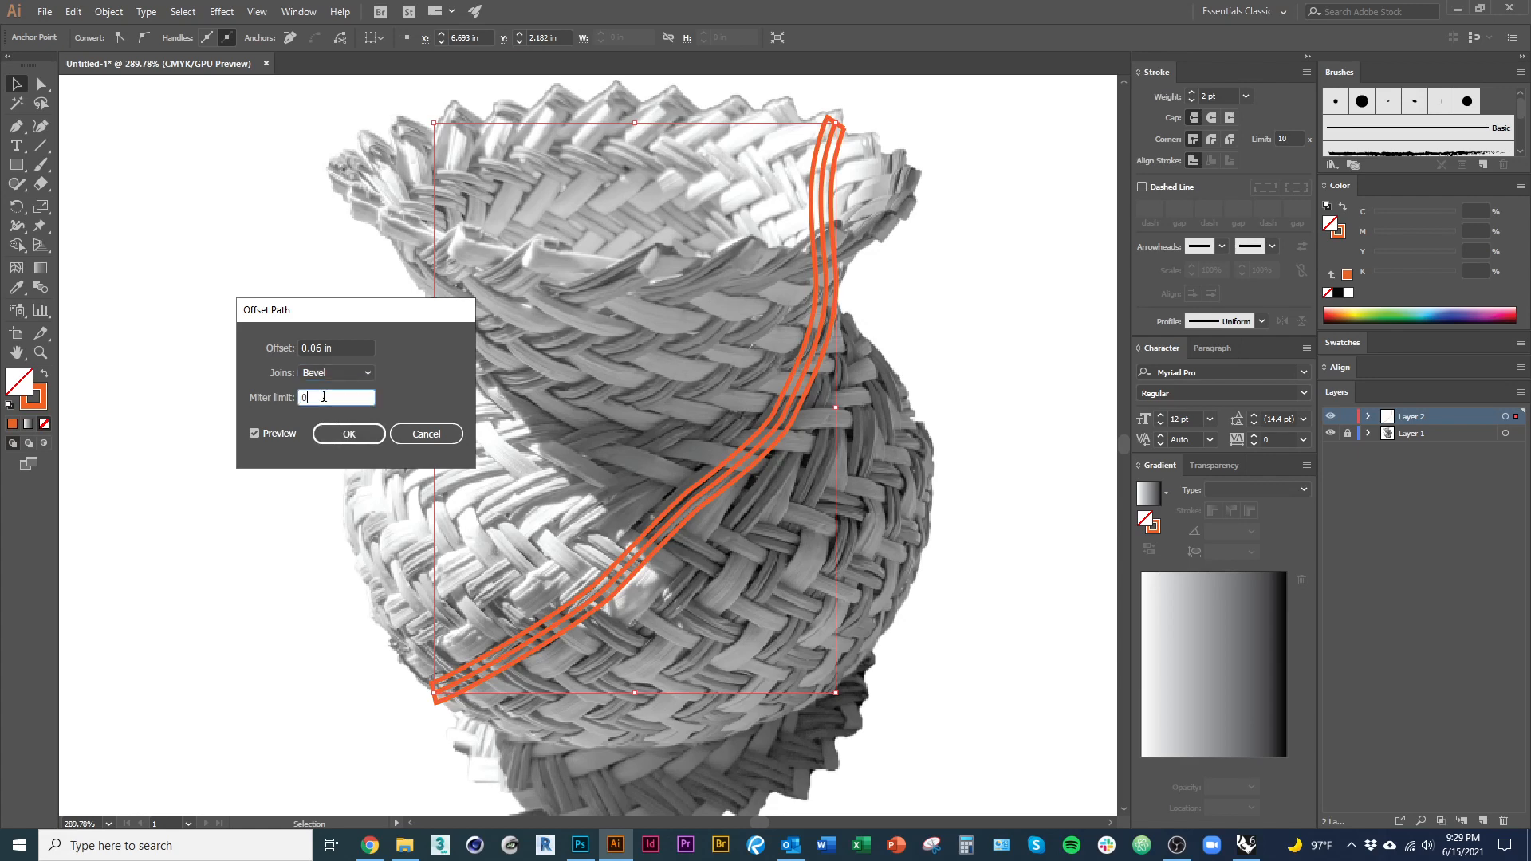
click(349, 433)
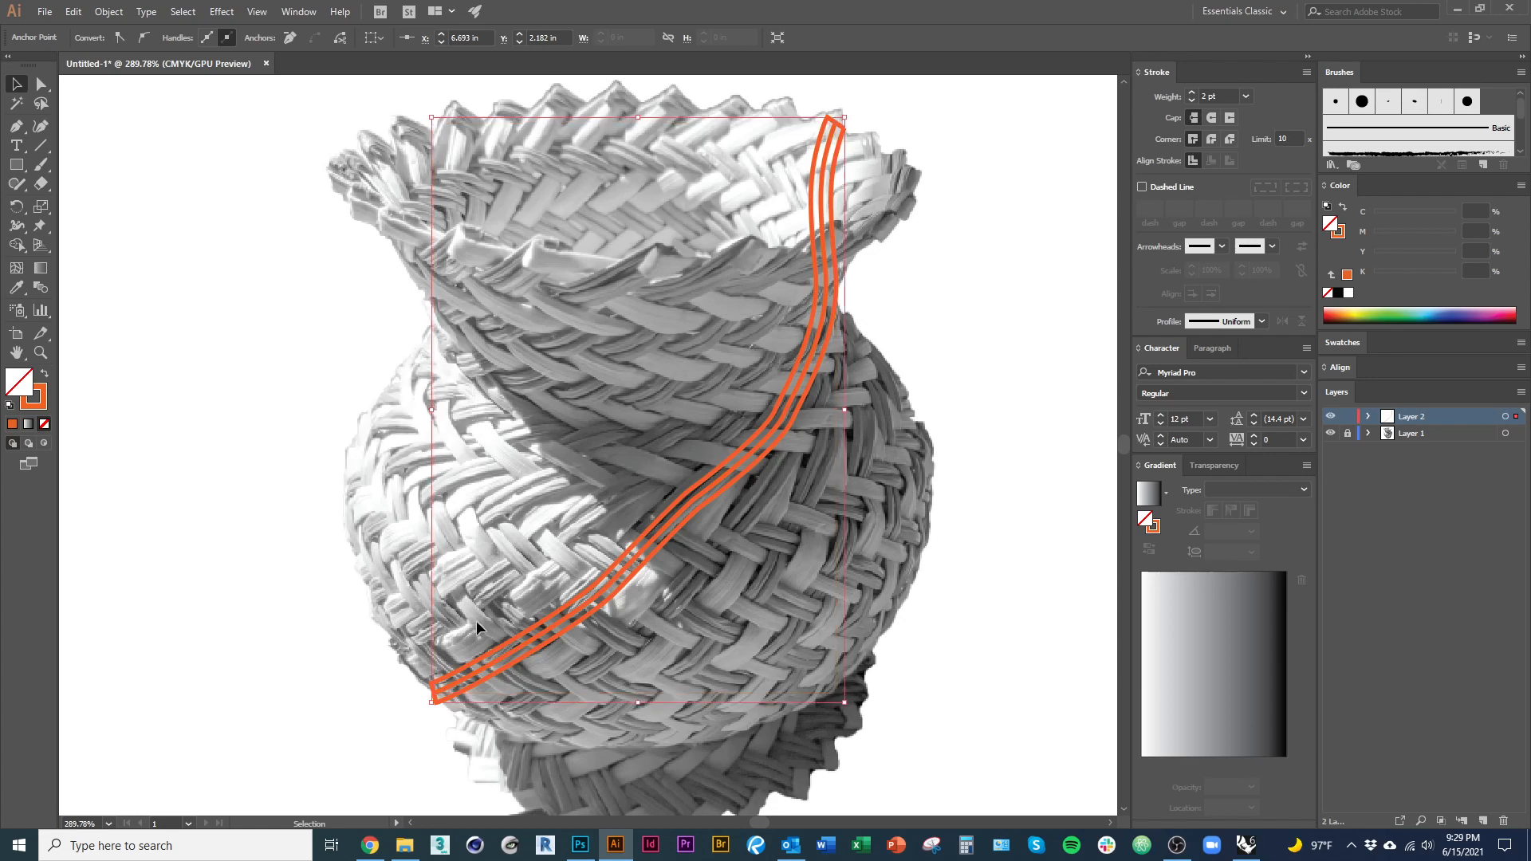
click(571, 660)
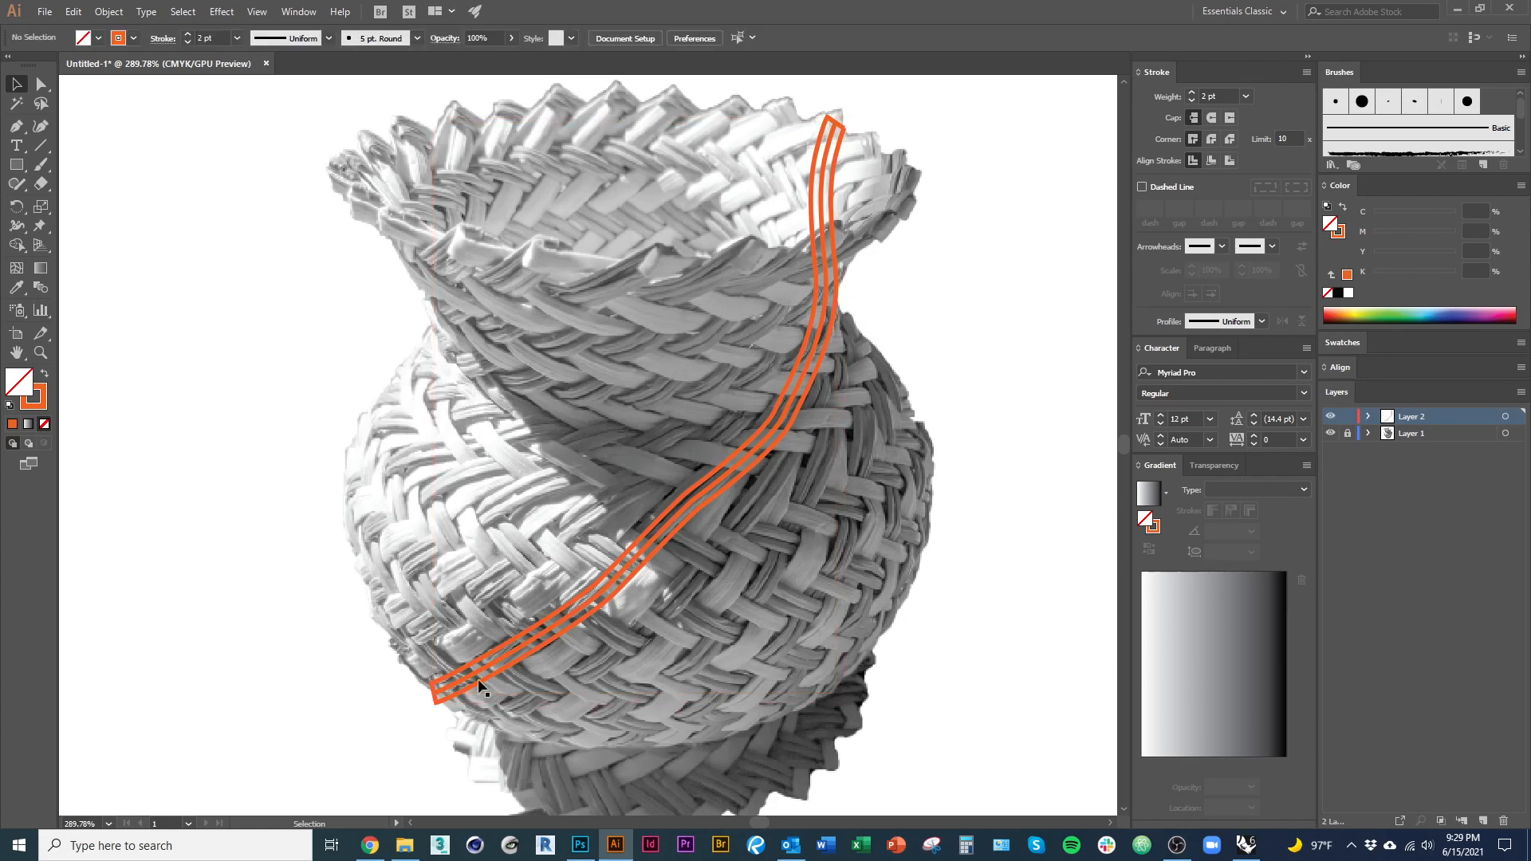
Step: Delete the lower corner anchor of the offset outline at the band's lower left end to open its end cap
click(514, 659)
scroll(457, 727, up, 1)
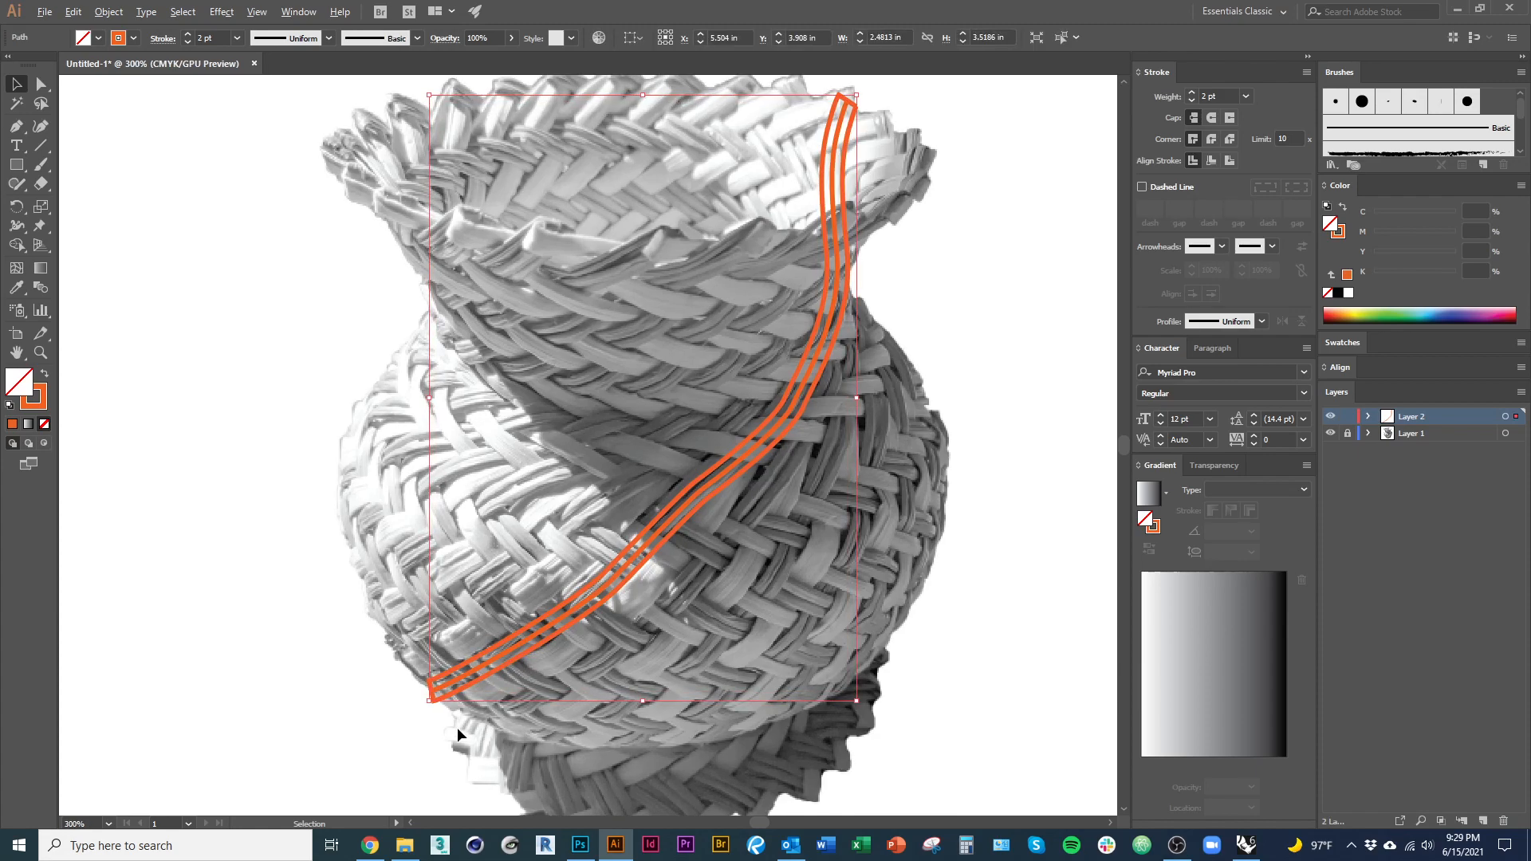
scroll(457, 727, up, 5)
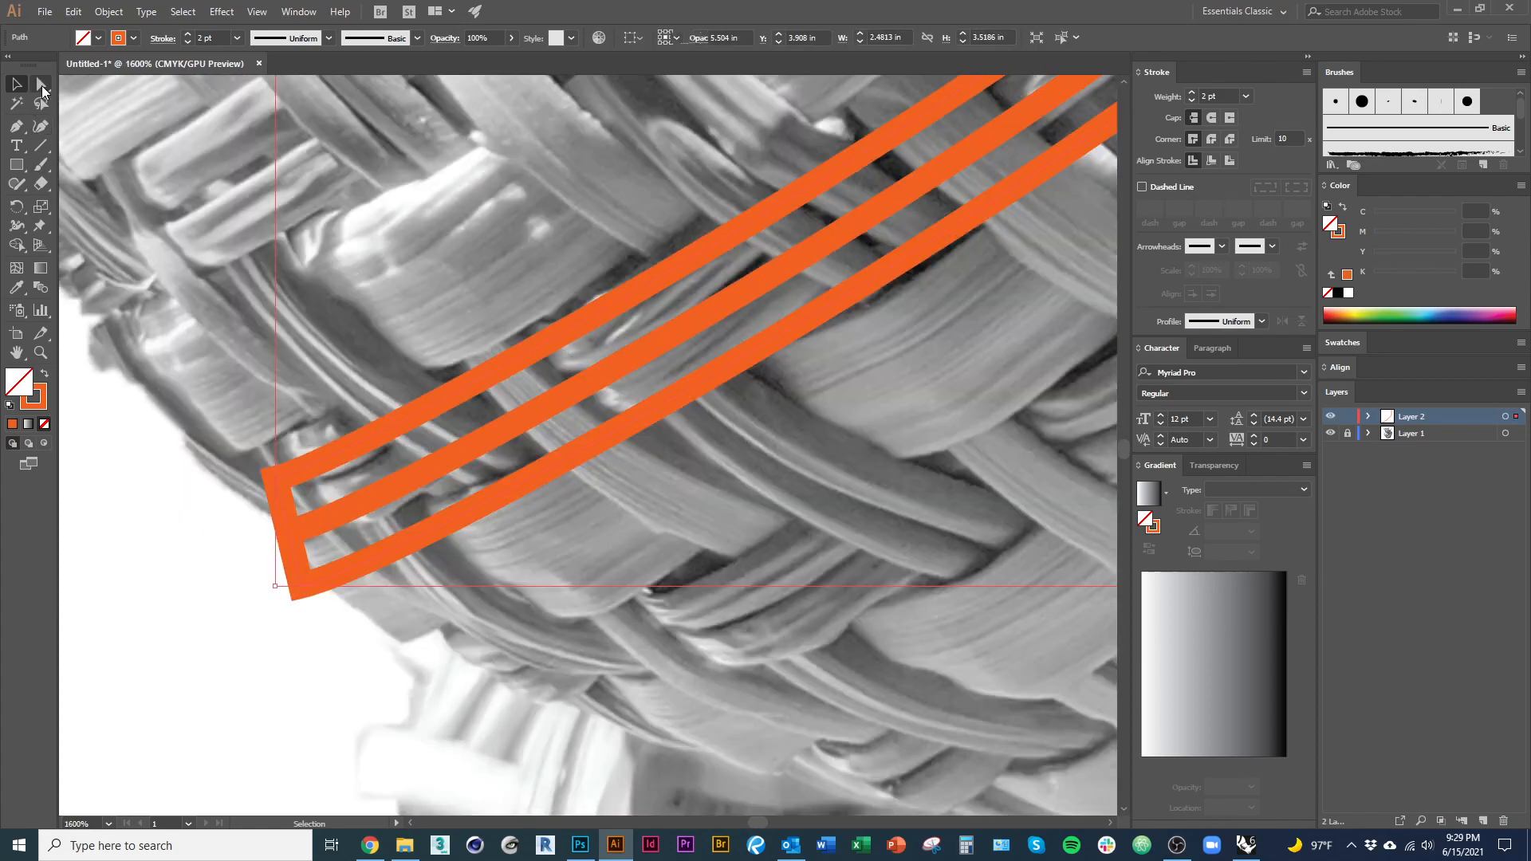
click(41, 84)
click(309, 572)
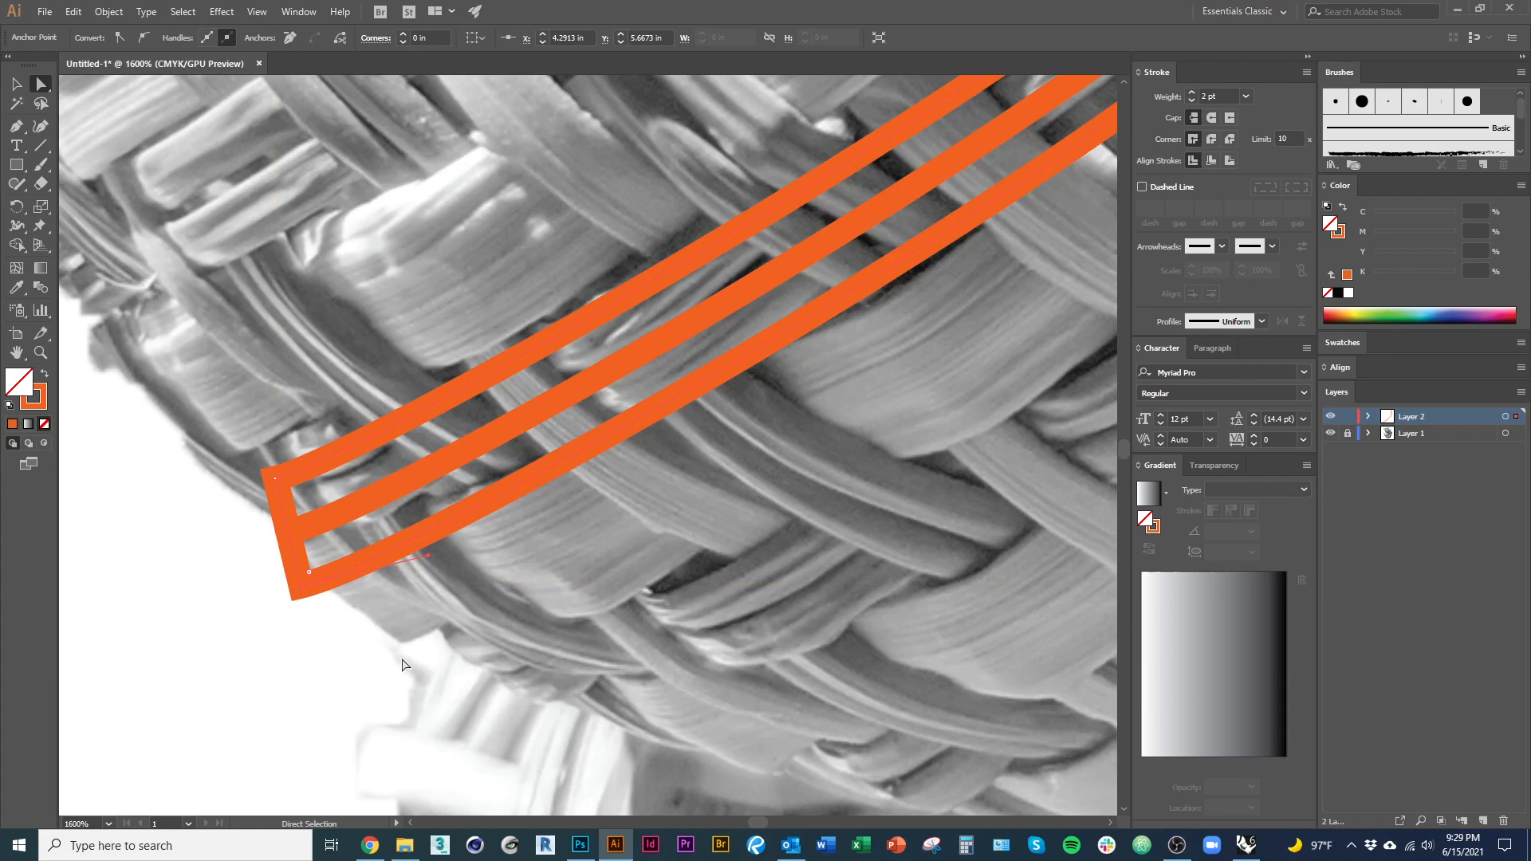
key(Delete)
scroll(269, 594, down, 3)
scroll(269, 594, up, 4)
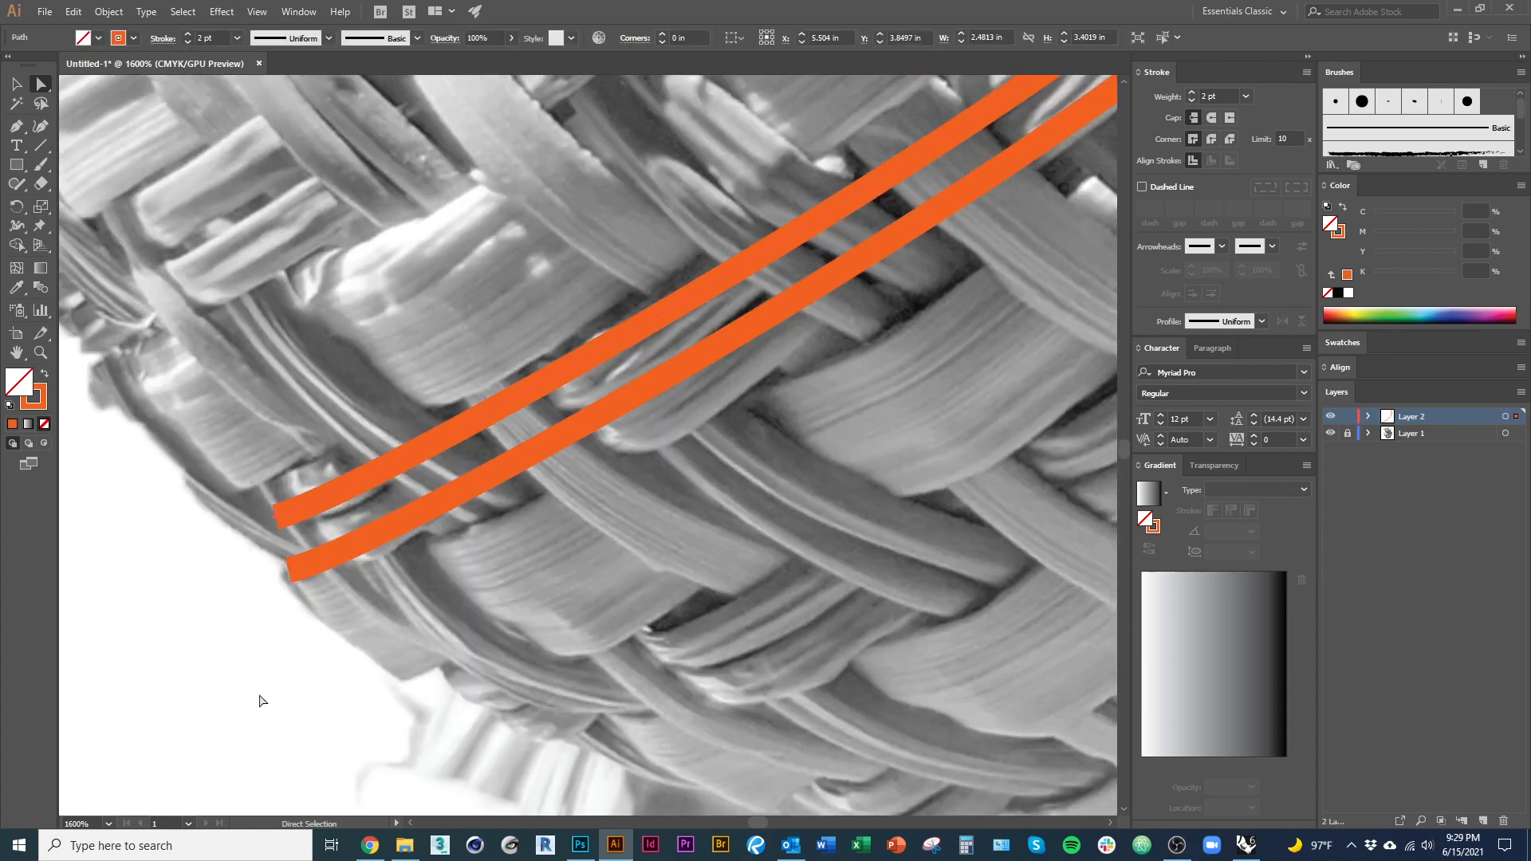
Step: Remove the end segment that closes the offset outline at the vase's rim
scroll(260, 701, down, 6)
scroll(263, 674, up, 3)
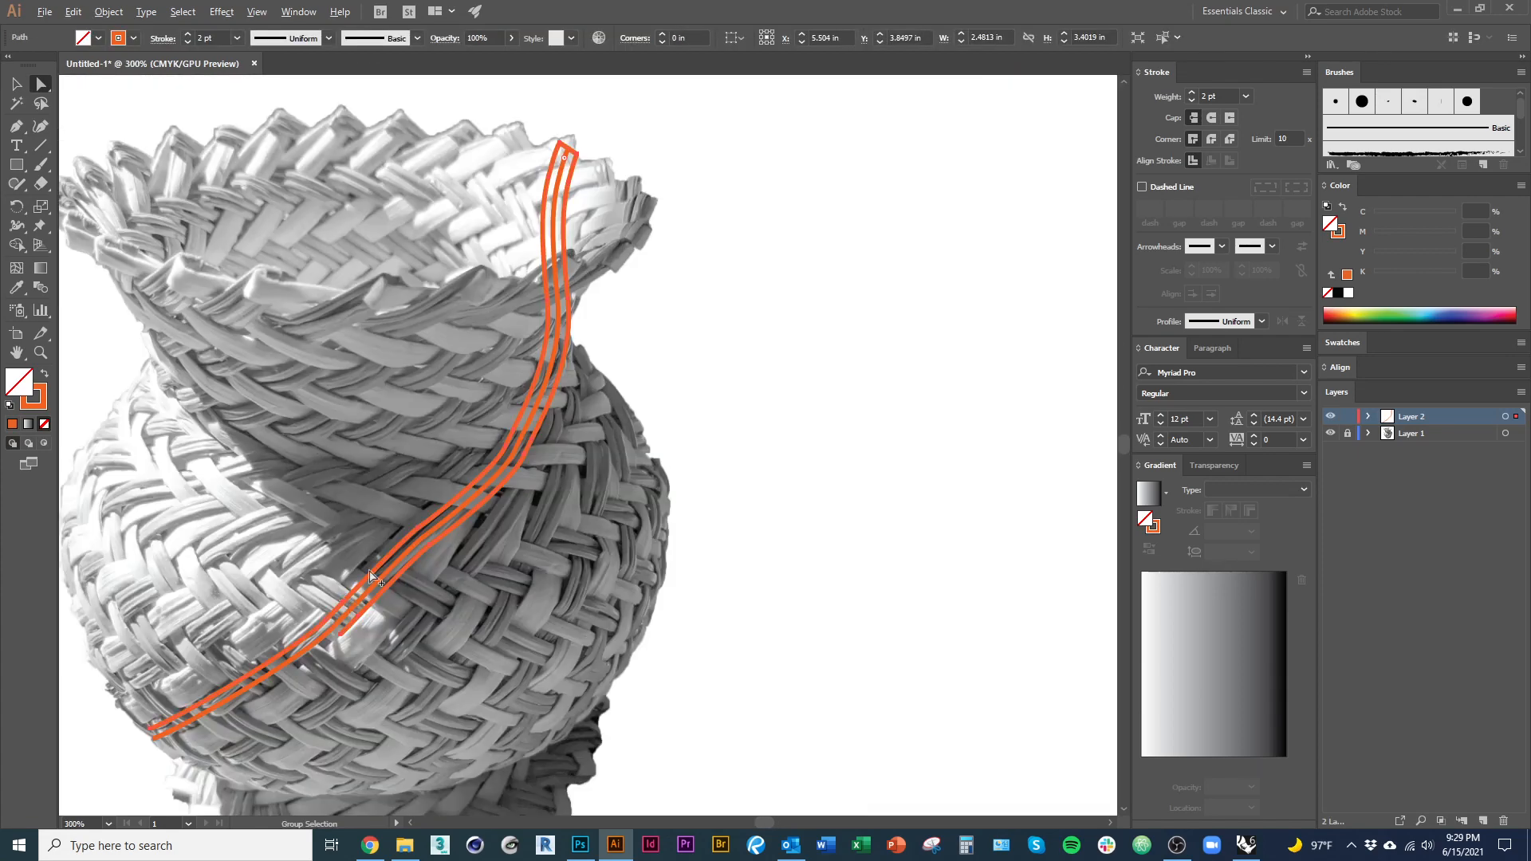
drag(571, 211, 535, 300)
scroll(552, 267, up, 3)
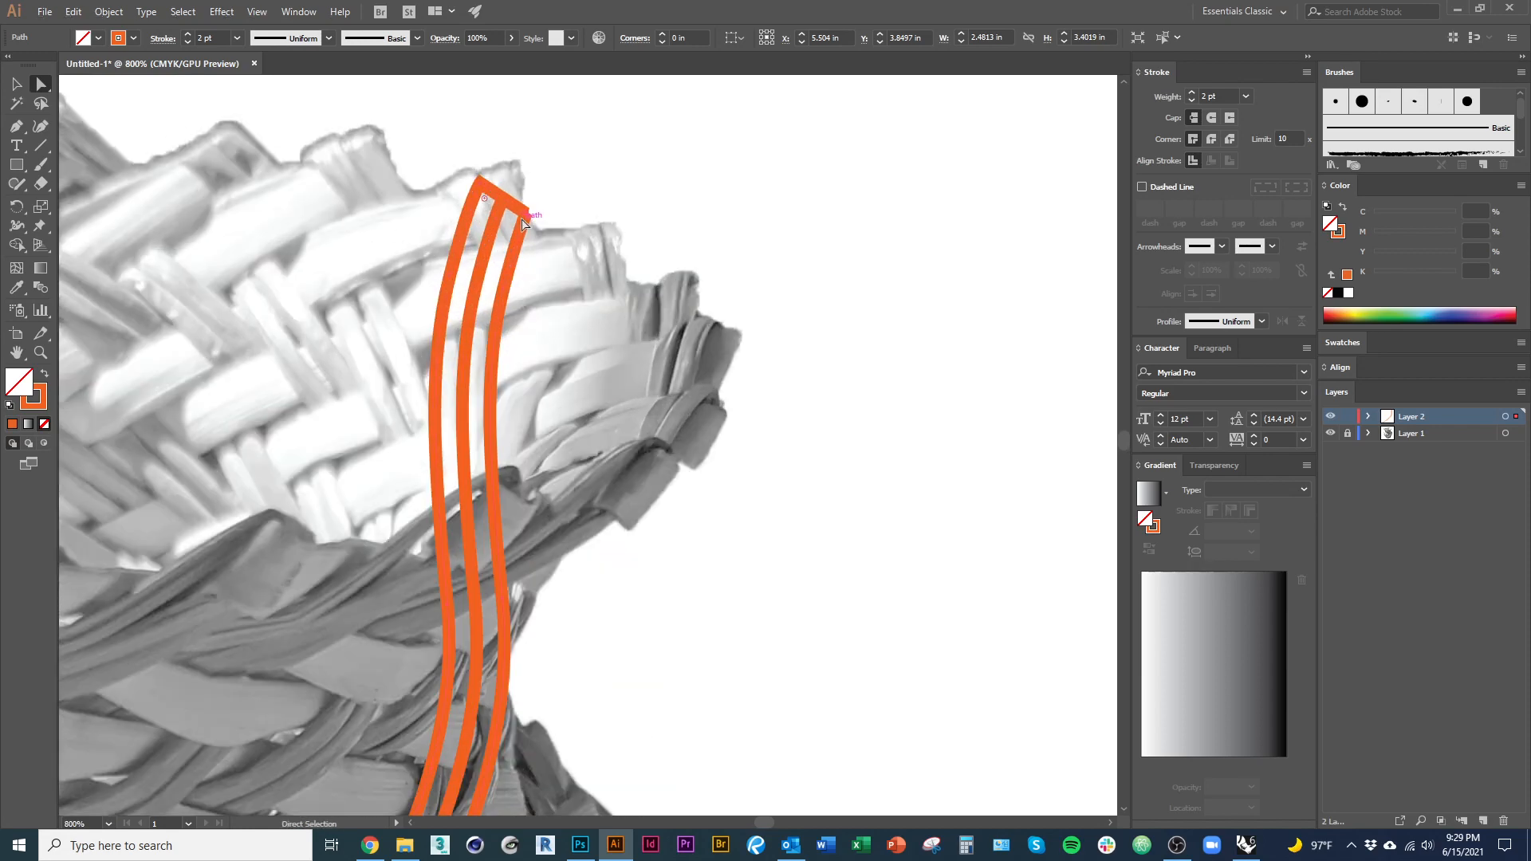
click(523, 224)
key(Delete)
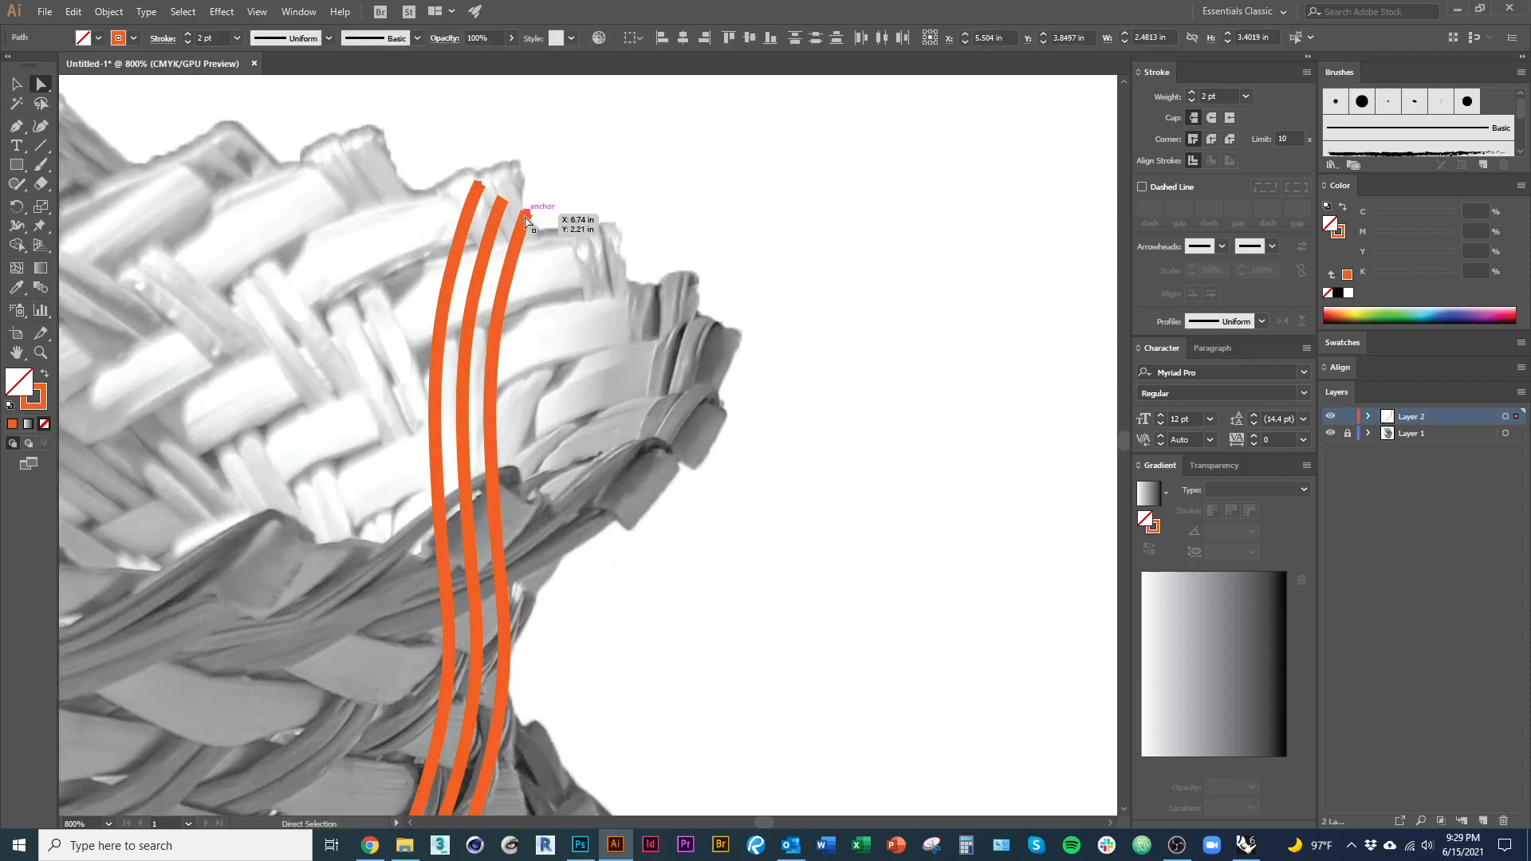
Step: Delete the separated outer right line of the offset so only two parallel curves form the band
key(v)
click(511, 276)
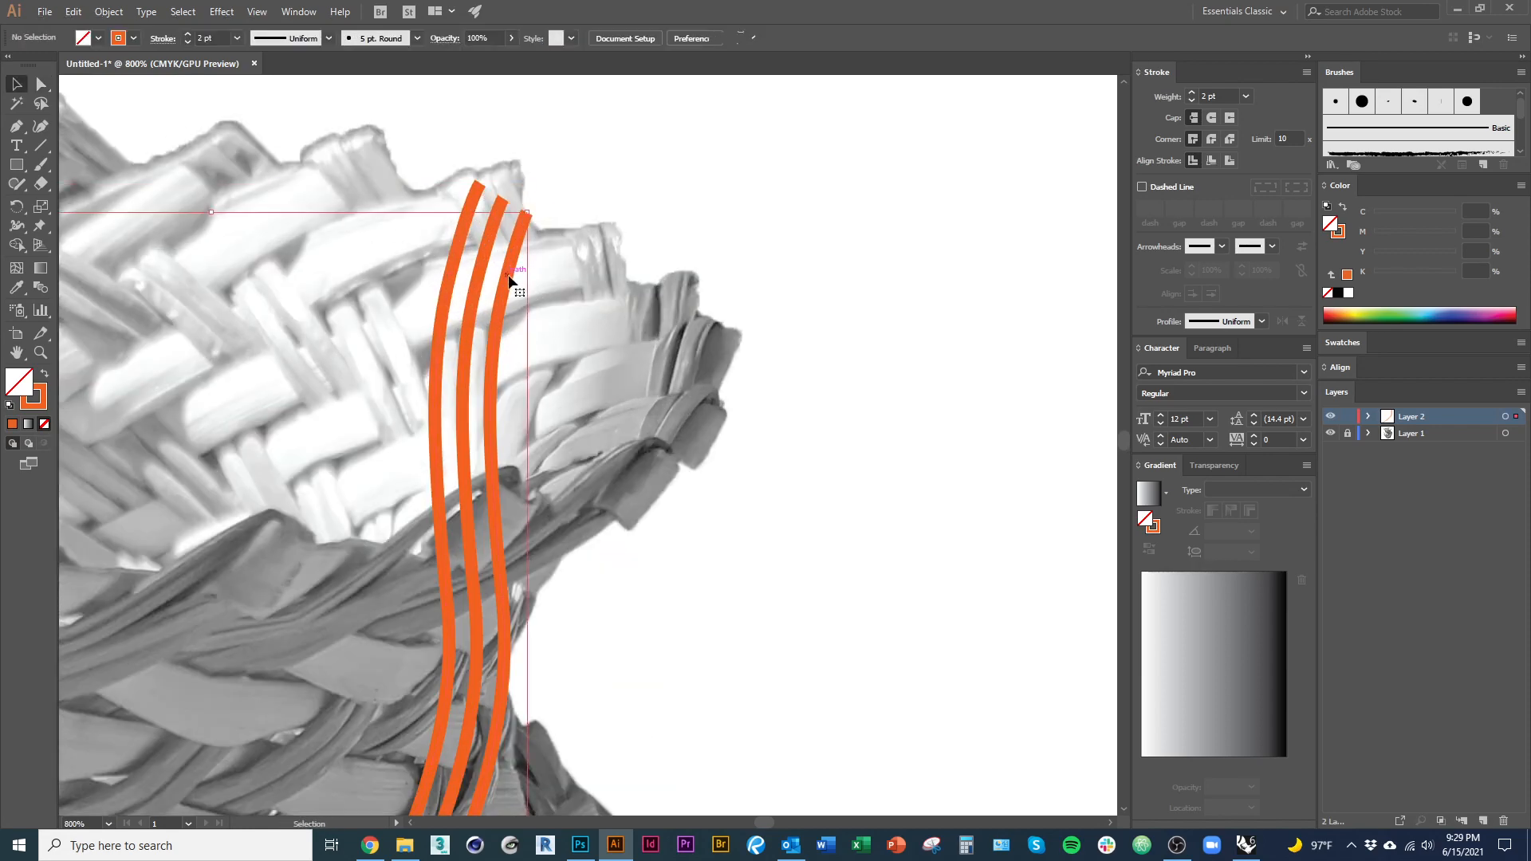
key(Delete)
scroll(617, 375, down, 3)
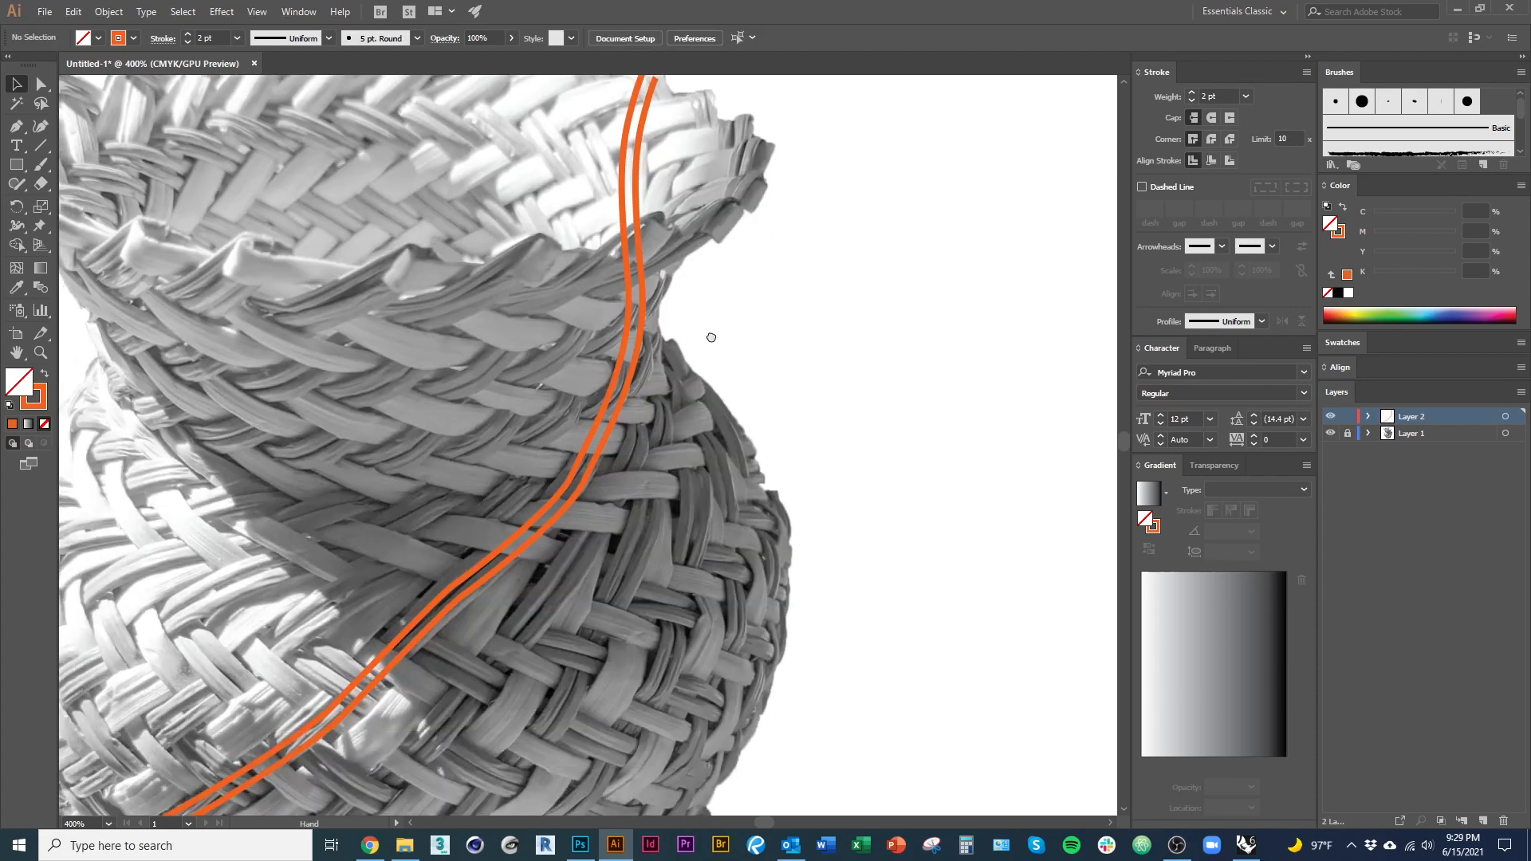
Step: Draw an unfilled curve with the Pen tool from the vase's right side across the band toward the left of the neck
drag(686, 395, 615, 509)
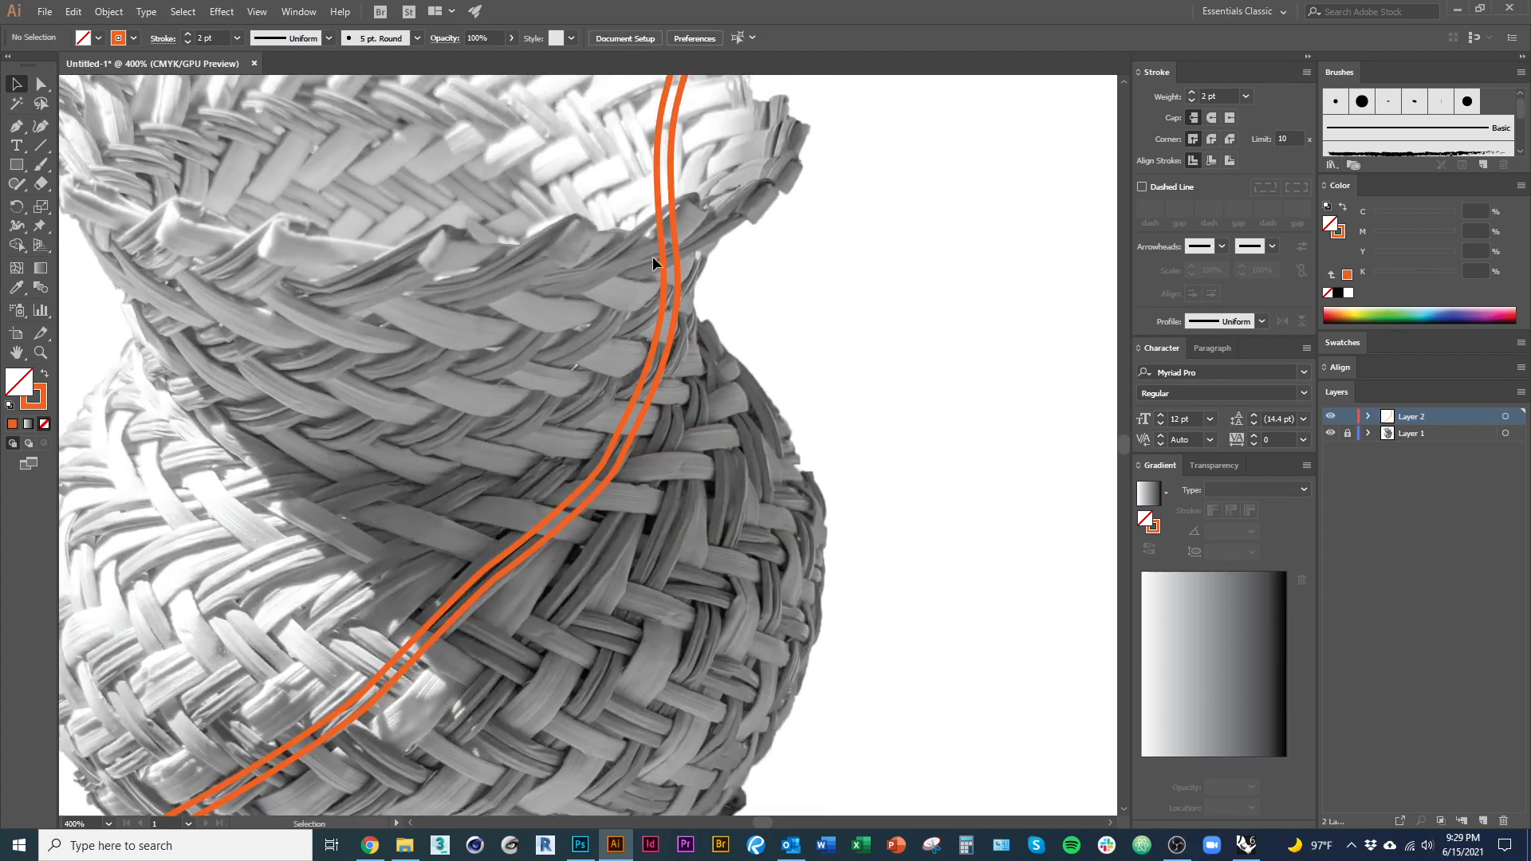
drag(652, 256, 632, 436)
drag(595, 613, 714, 326)
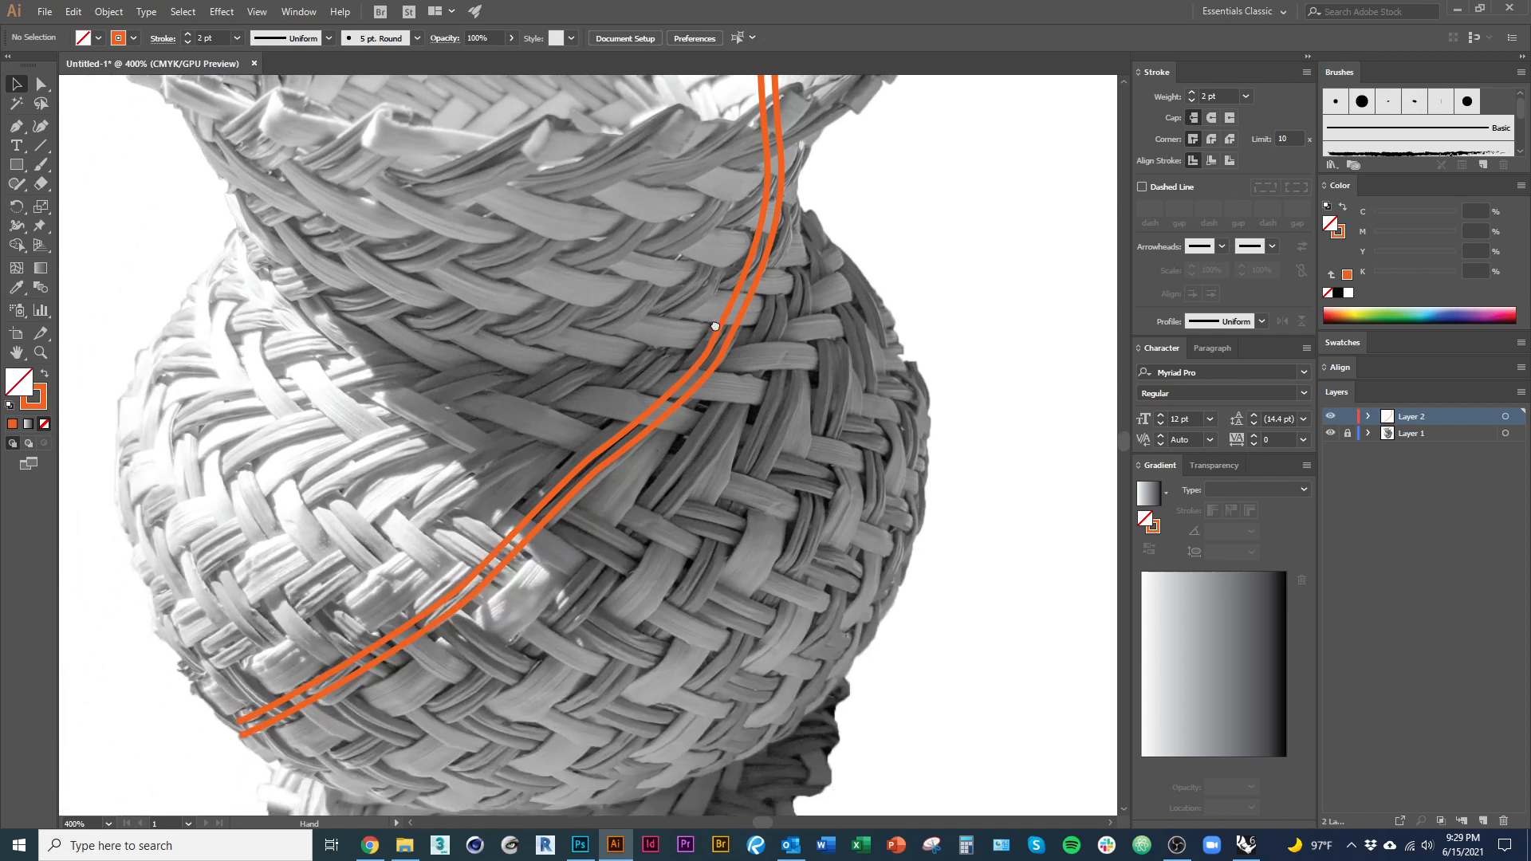
drag(630, 510, 529, 495)
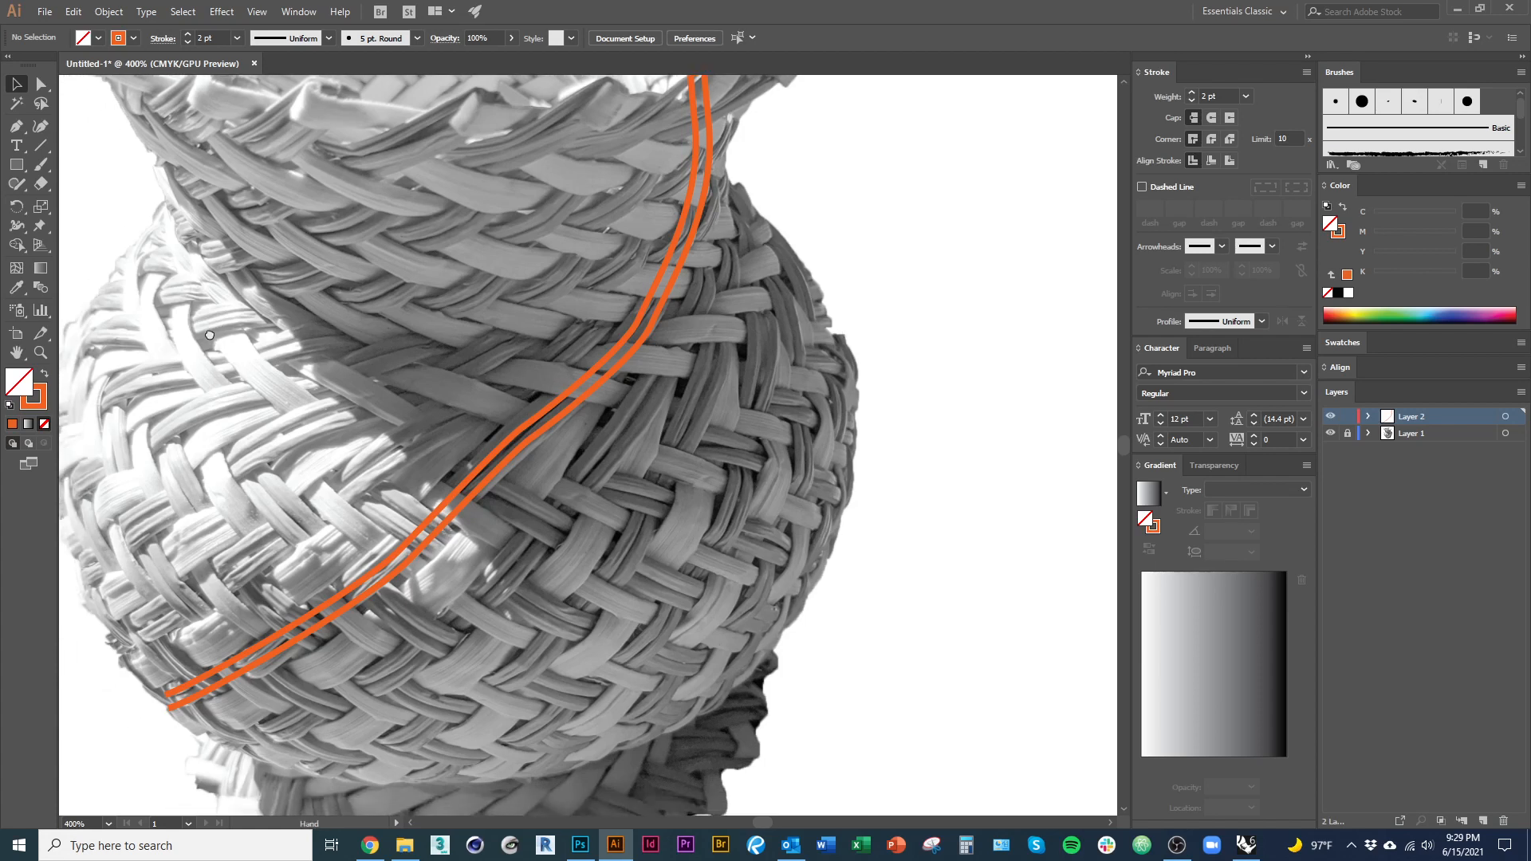
drag(184, 355, 216, 334)
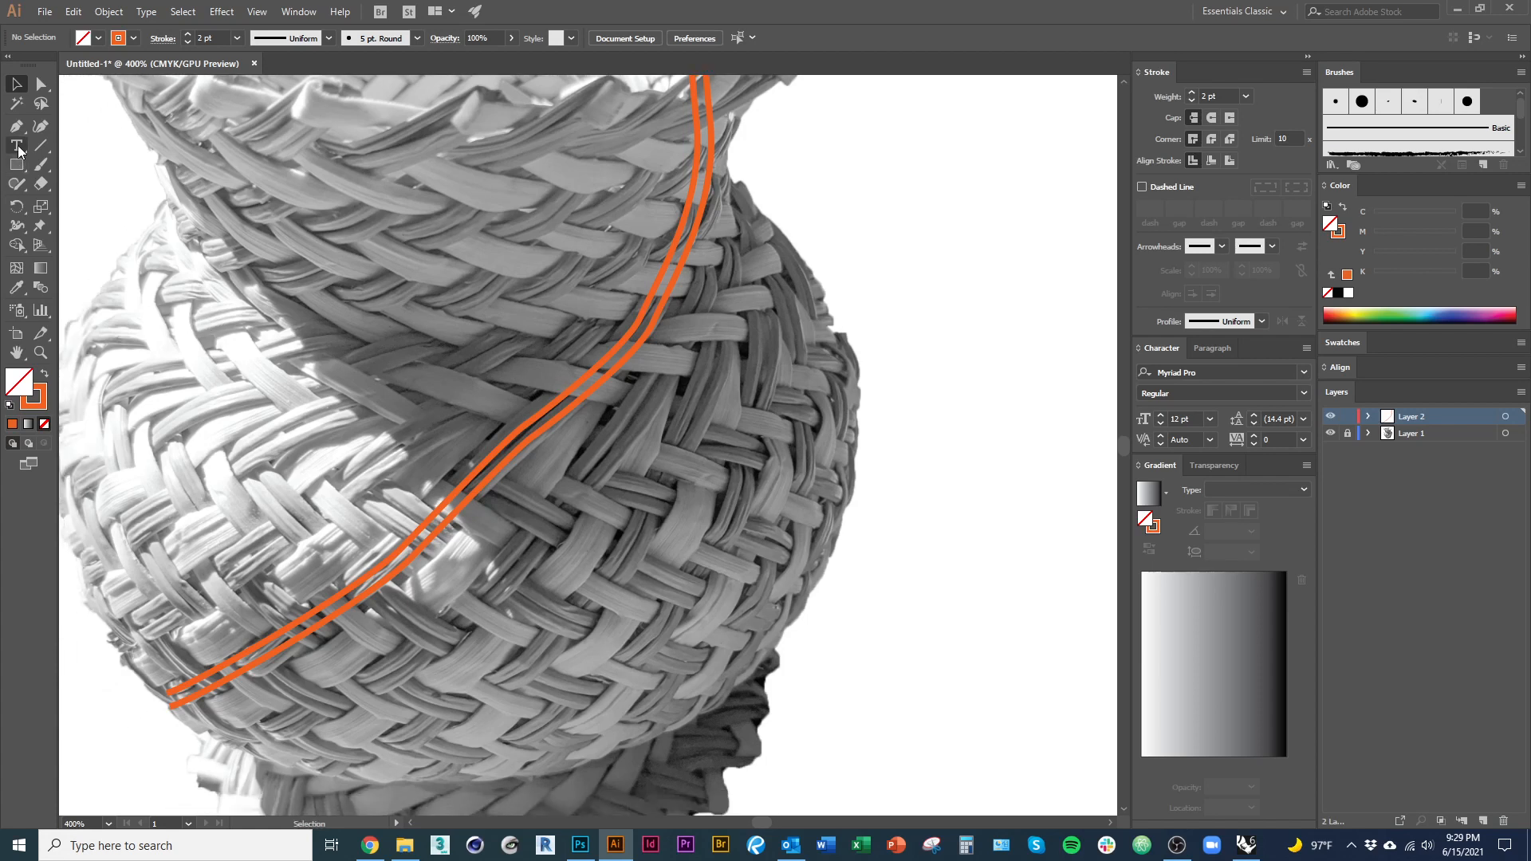
click(16, 126)
drag(663, 582, 533, 547)
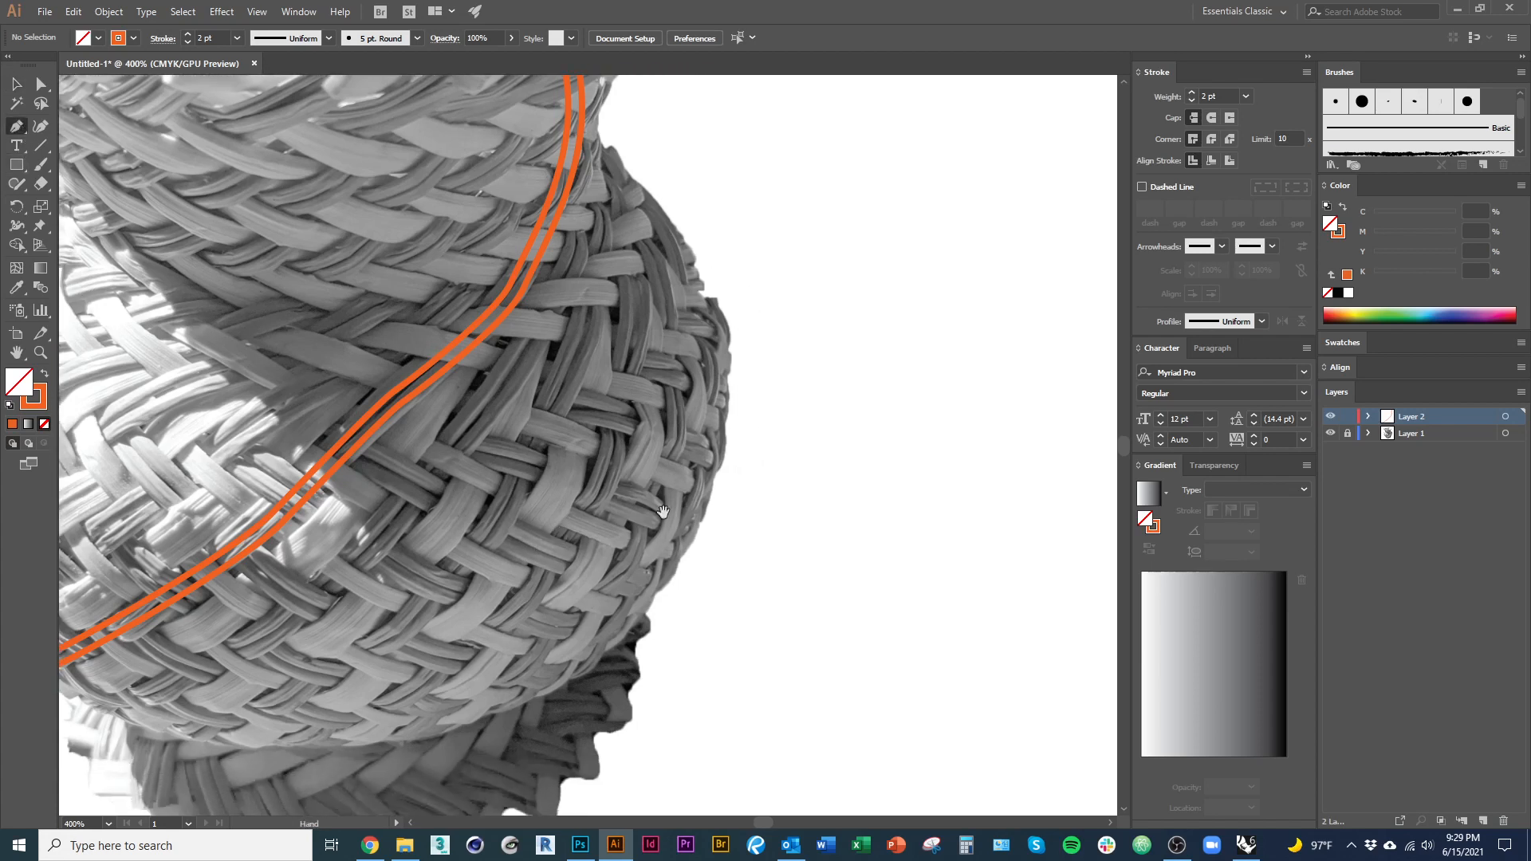
click(710, 491)
drag(668, 475, 668, 476)
drag(544, 421, 522, 420)
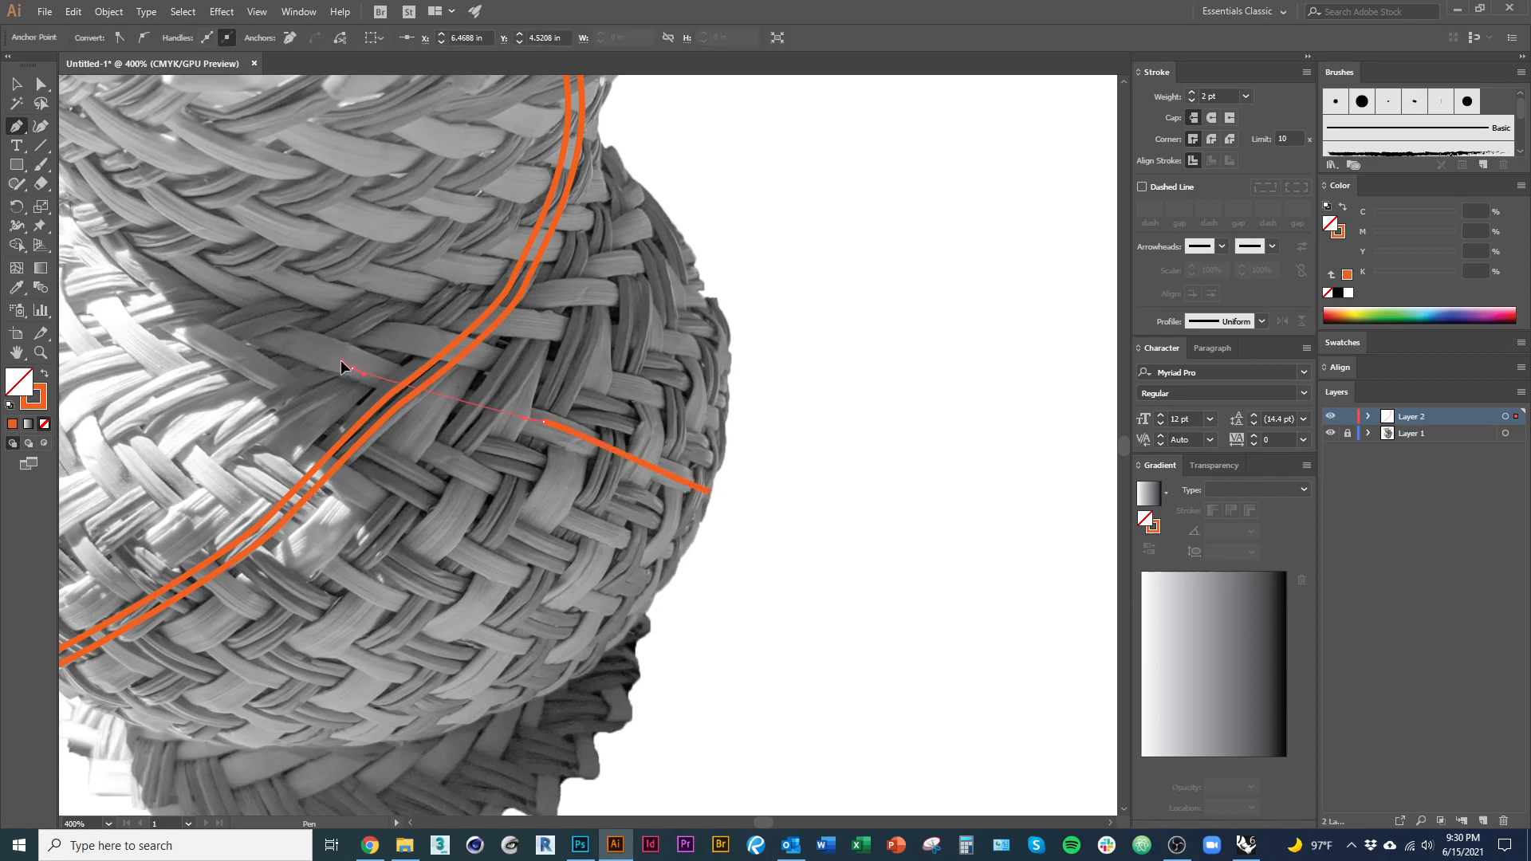
drag(290, 341, 462, 398)
drag(405, 343, 367, 291)
Step: Extend the curve up the left side of the neck to the rim and end the path
drag(367, 291, 469, 584)
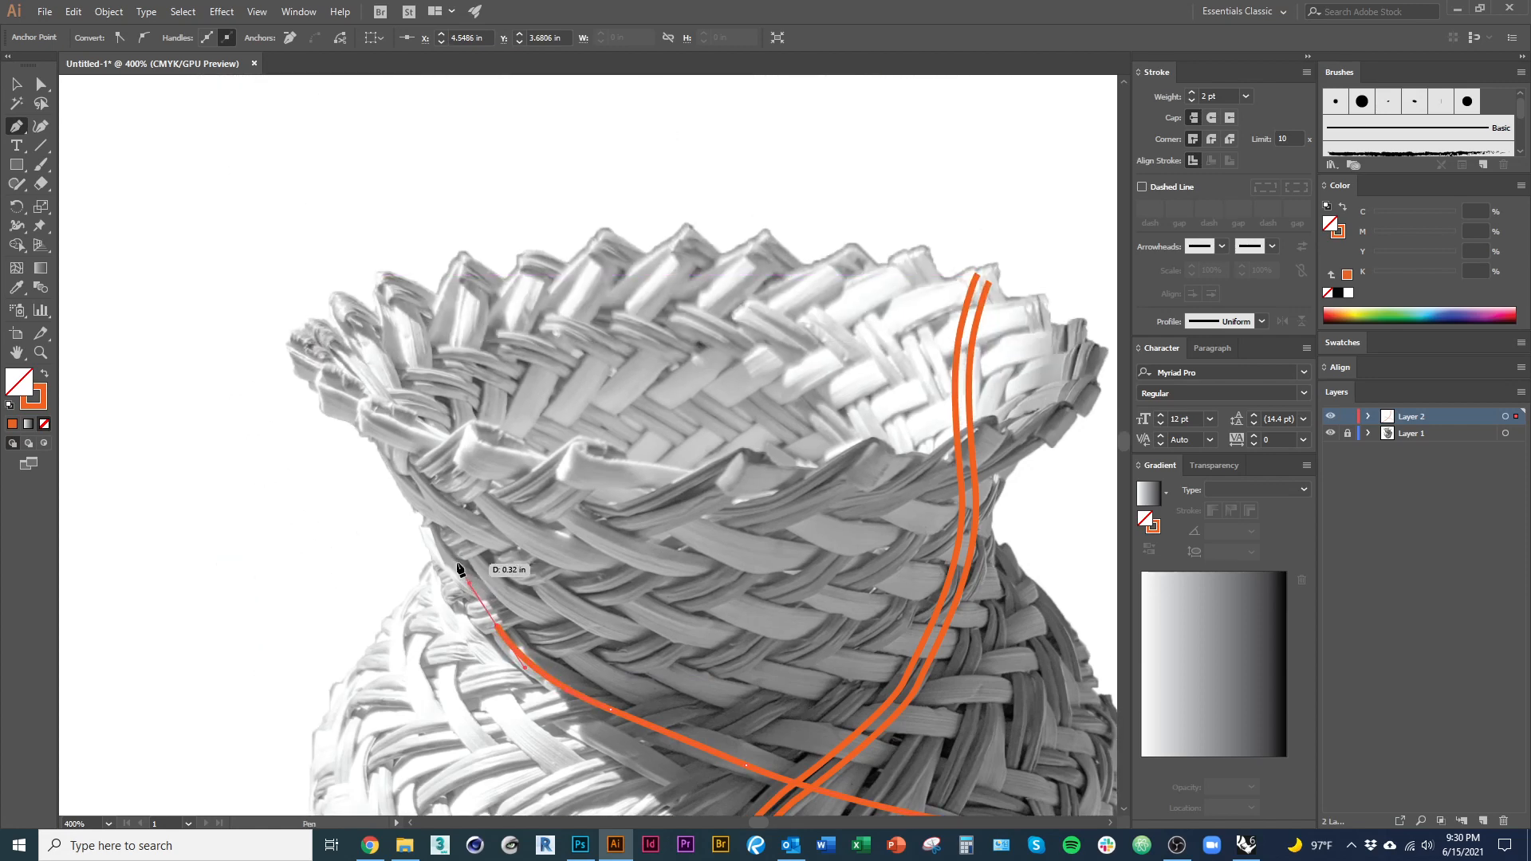
drag(455, 518, 454, 482)
drag(424, 399, 410, 305)
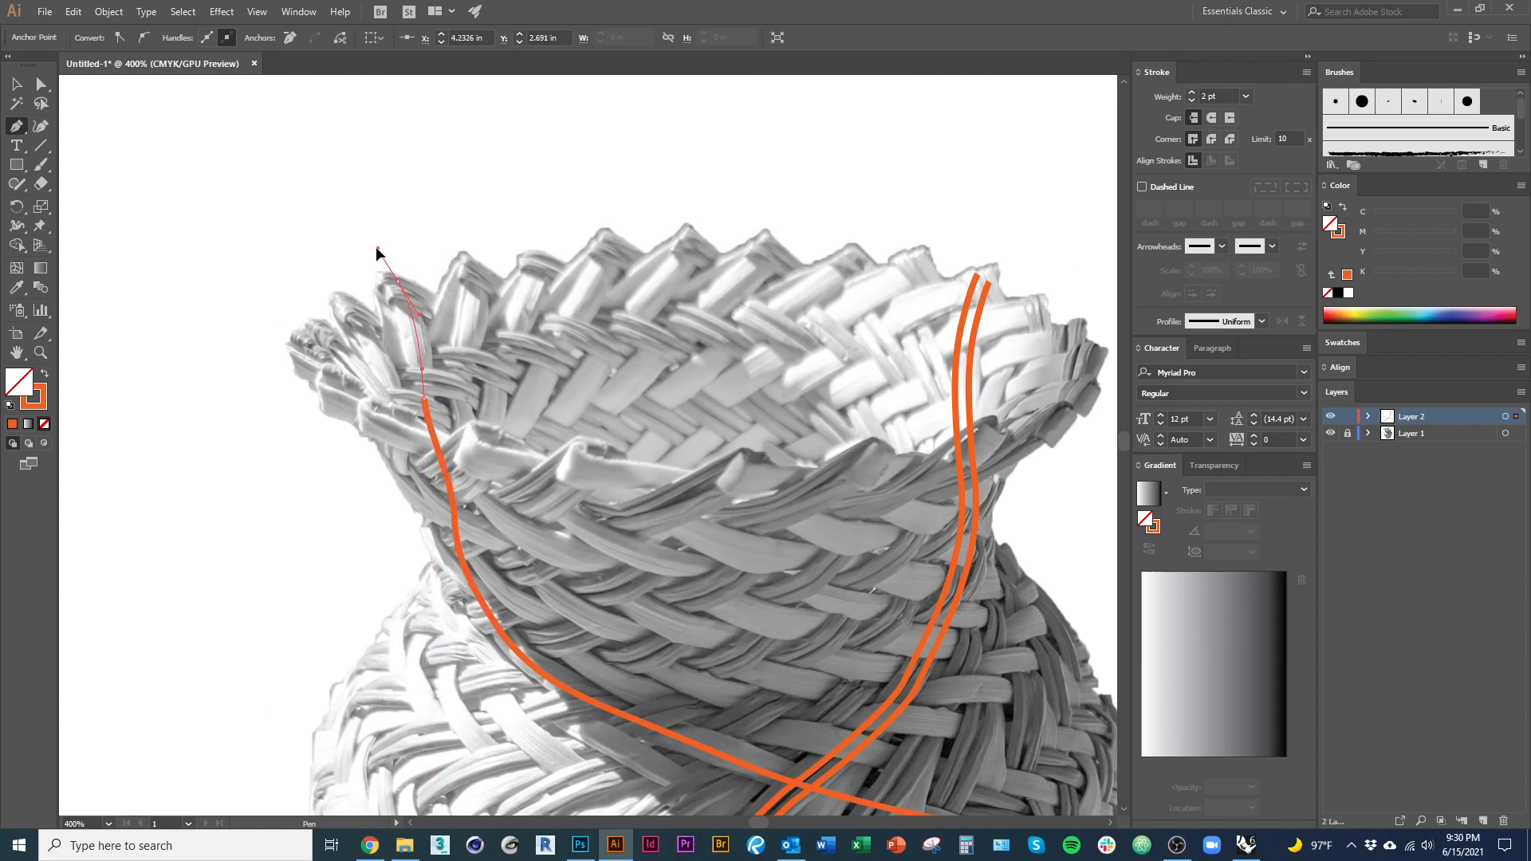
drag(376, 246, 377, 249)
key(v)
Step: Increase the new crossing curve's stroke weight to 5 pt
scroll(256, 366, down, 1)
scroll(261, 327, down, 1)
drag(566, 598, 472, 535)
scroll(472, 535, up, 1)
click(605, 562)
click(619, 546)
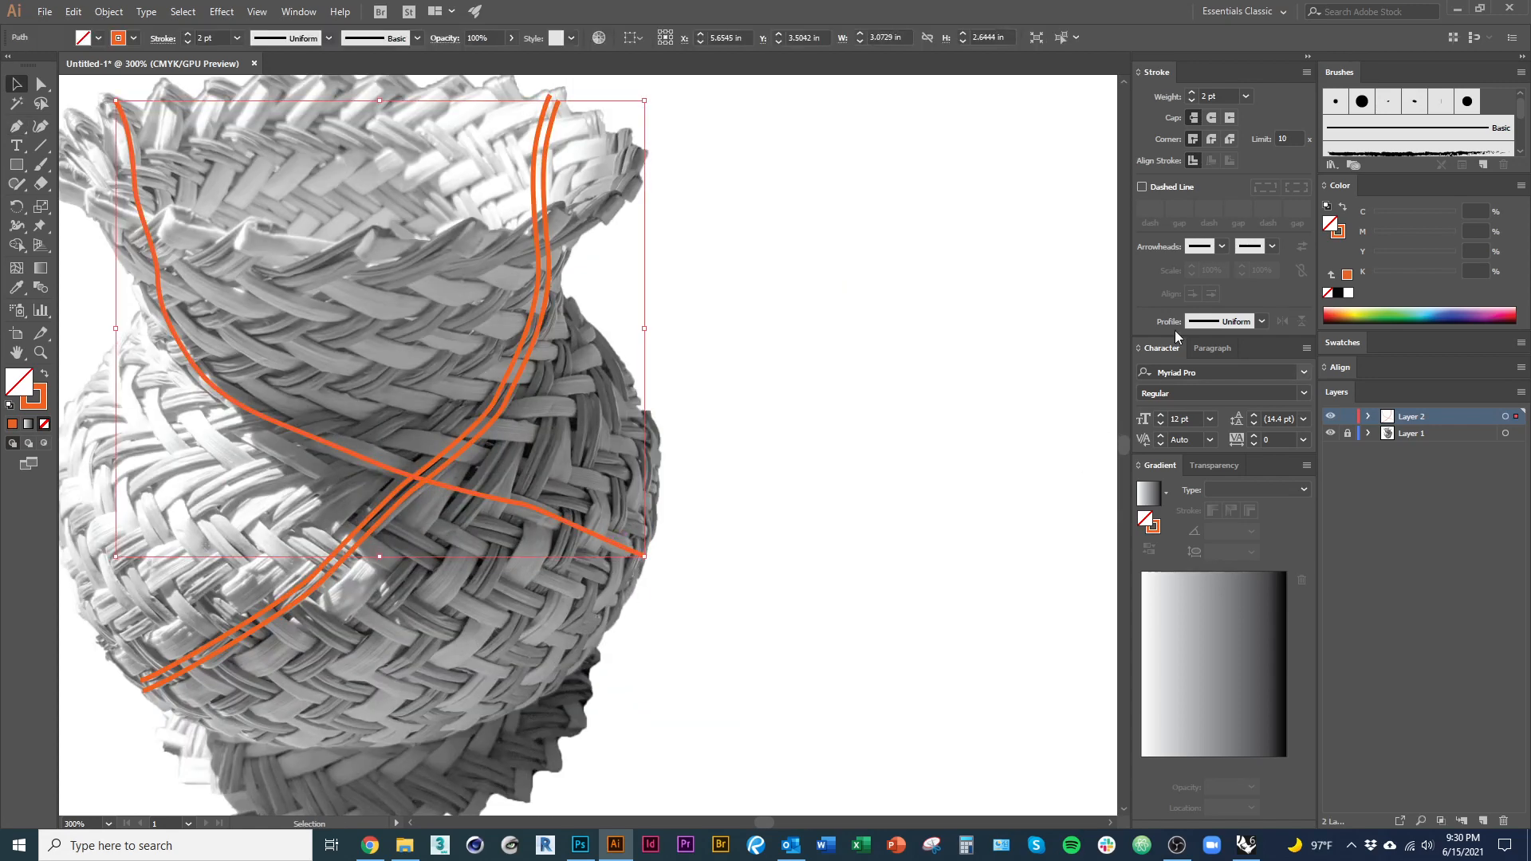
click(1192, 93)
click(1192, 93)
click(1193, 93)
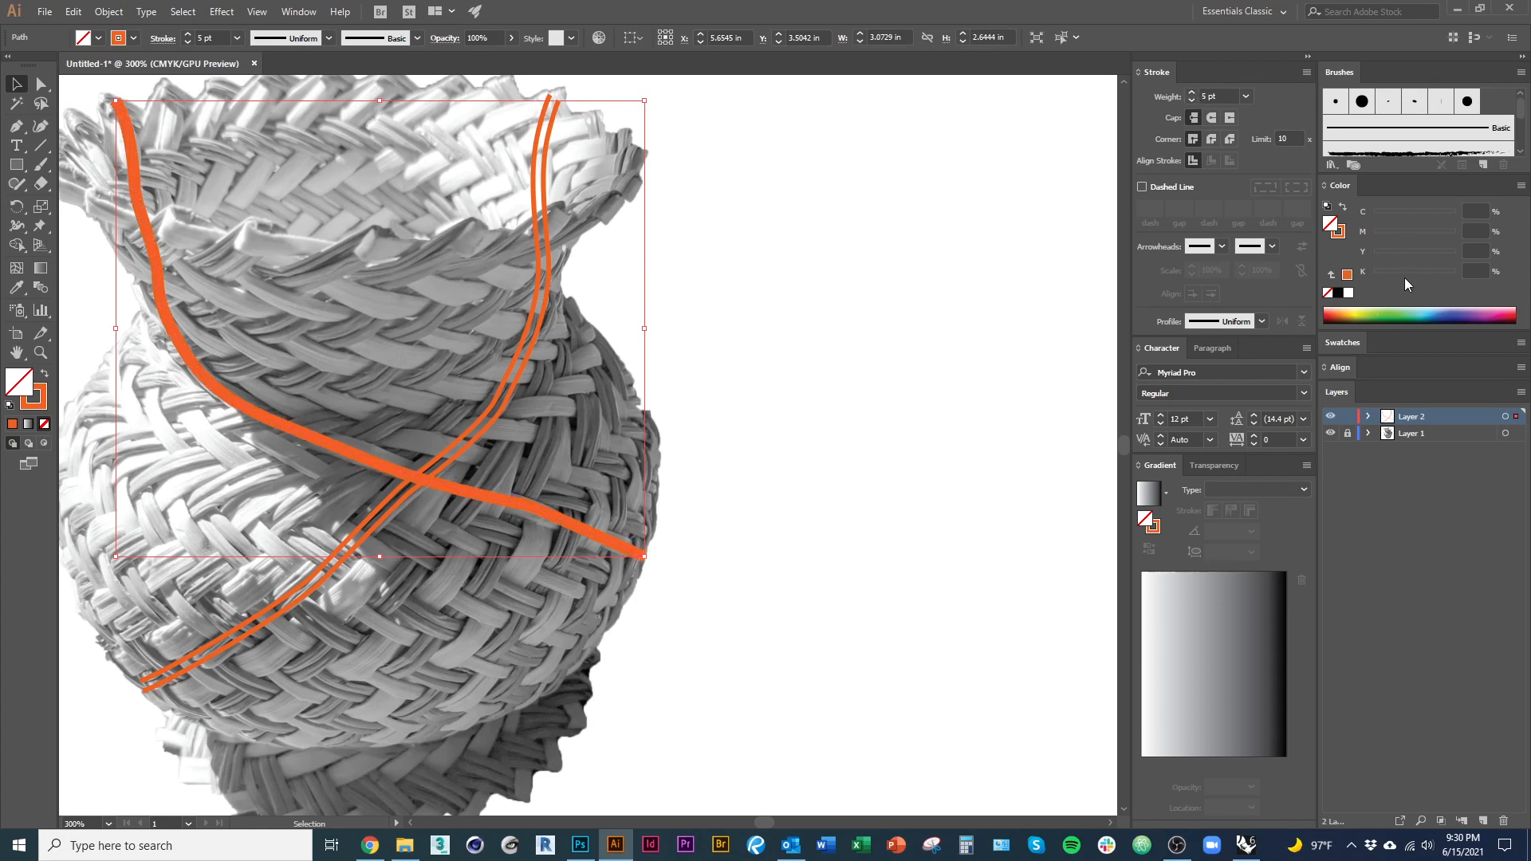
Step: Recolor the crossing curve's stroke to a cyan blue of about C 75, M 13, Y 11, K 0
click(1345, 237)
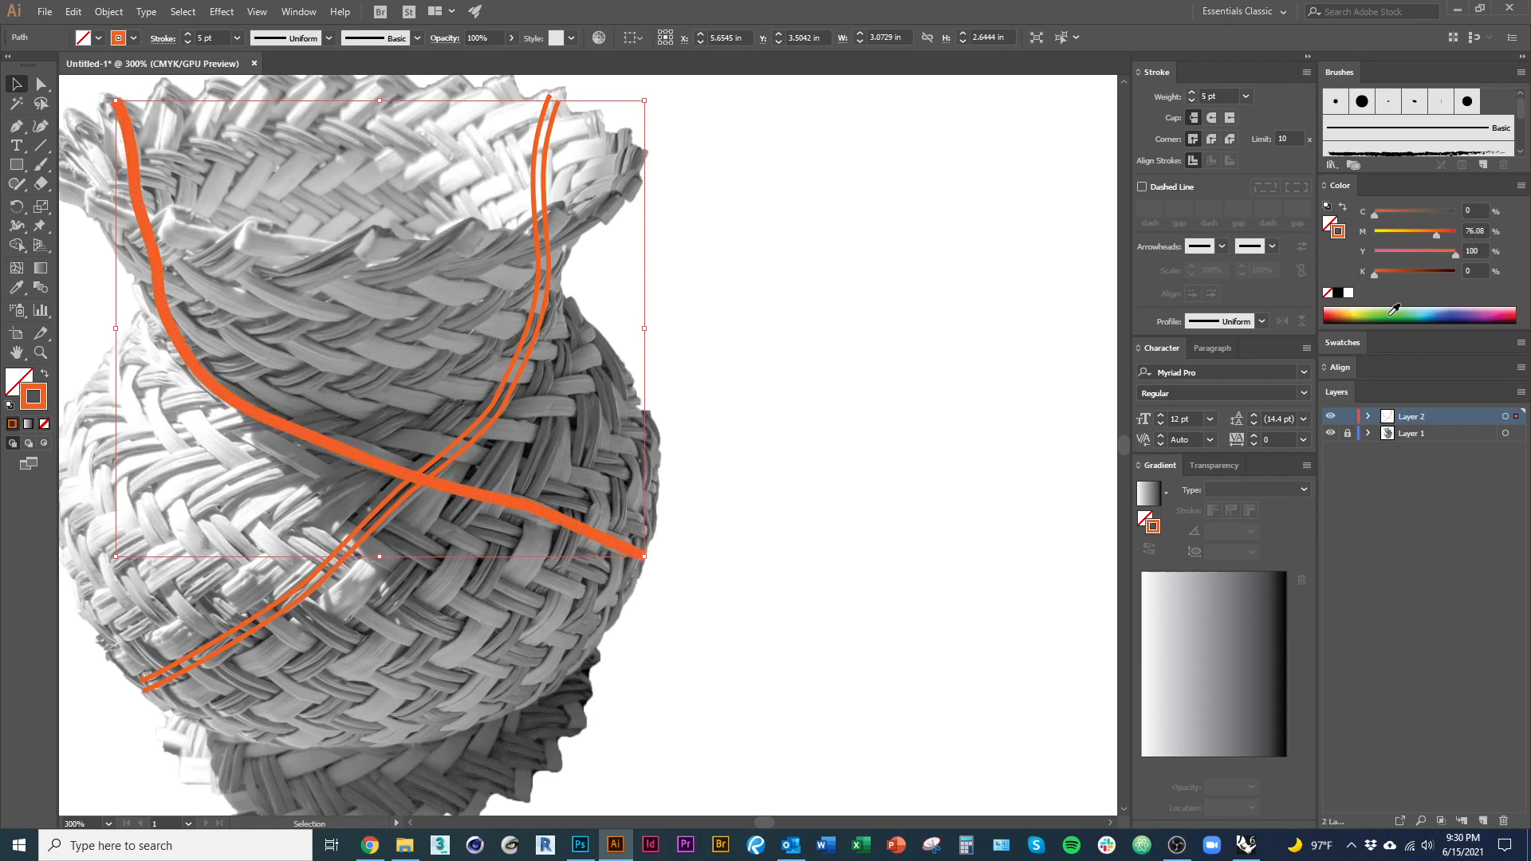
drag(1391, 317, 1428, 315)
click(826, 551)
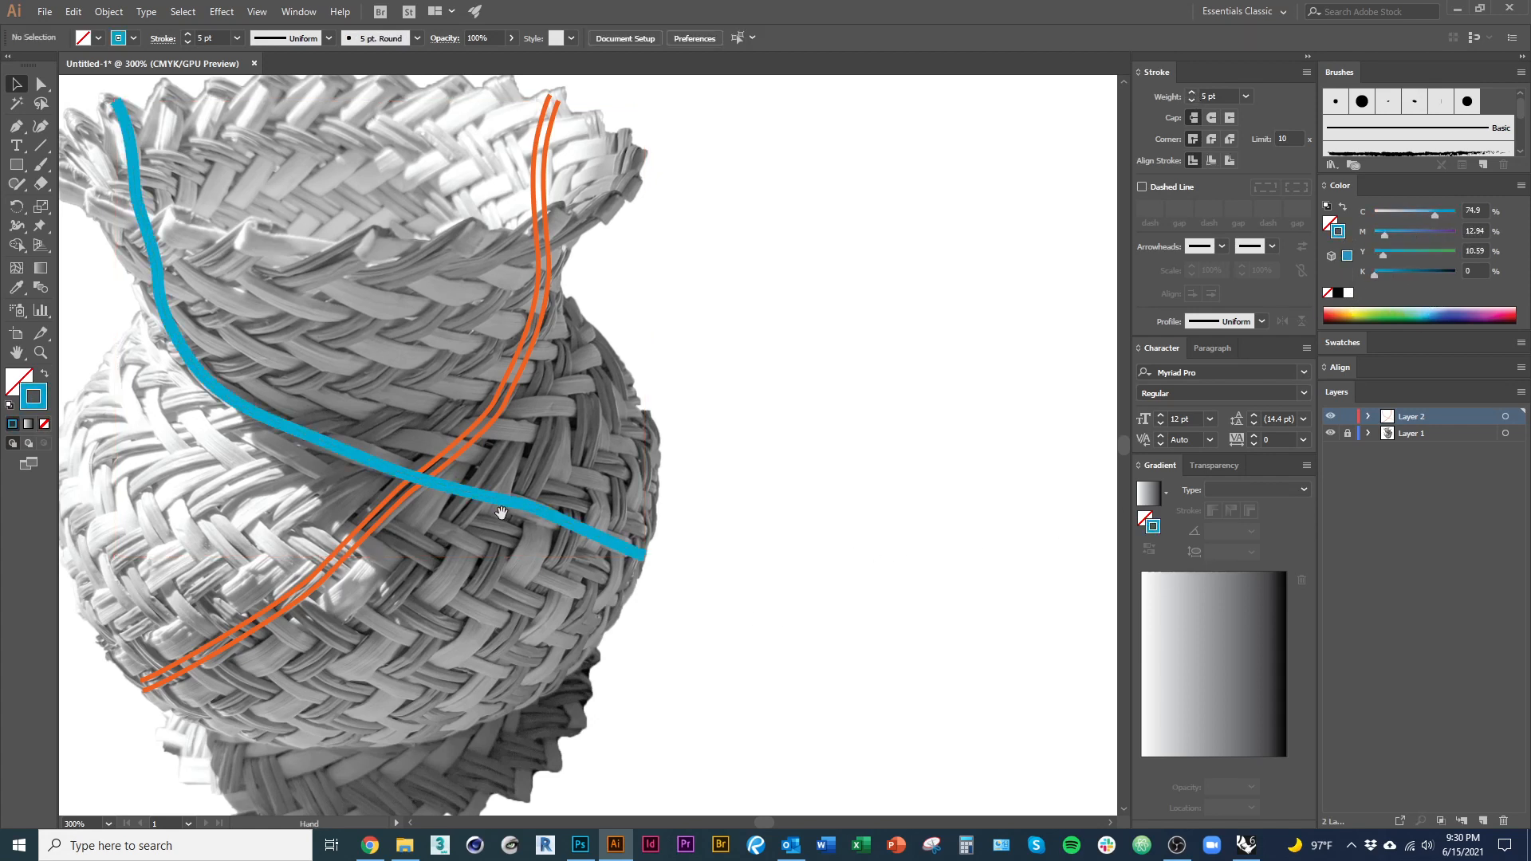
Step: Give the upper left orange line of the band a solid black fill while keeping its orange stroke
drag(500, 509, 687, 580)
drag(744, 624, 662, 603)
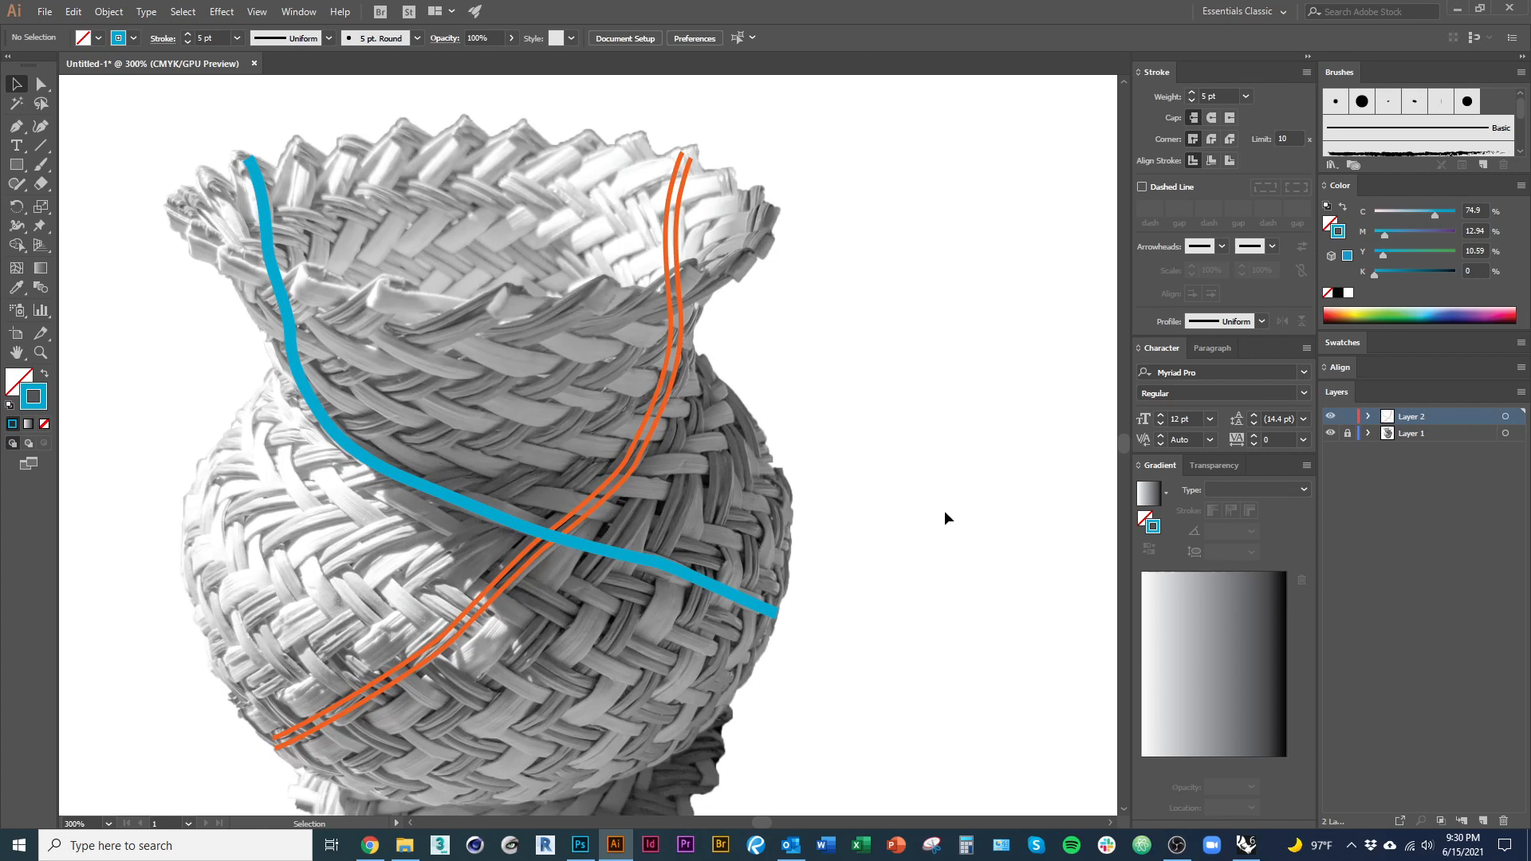
click(673, 573)
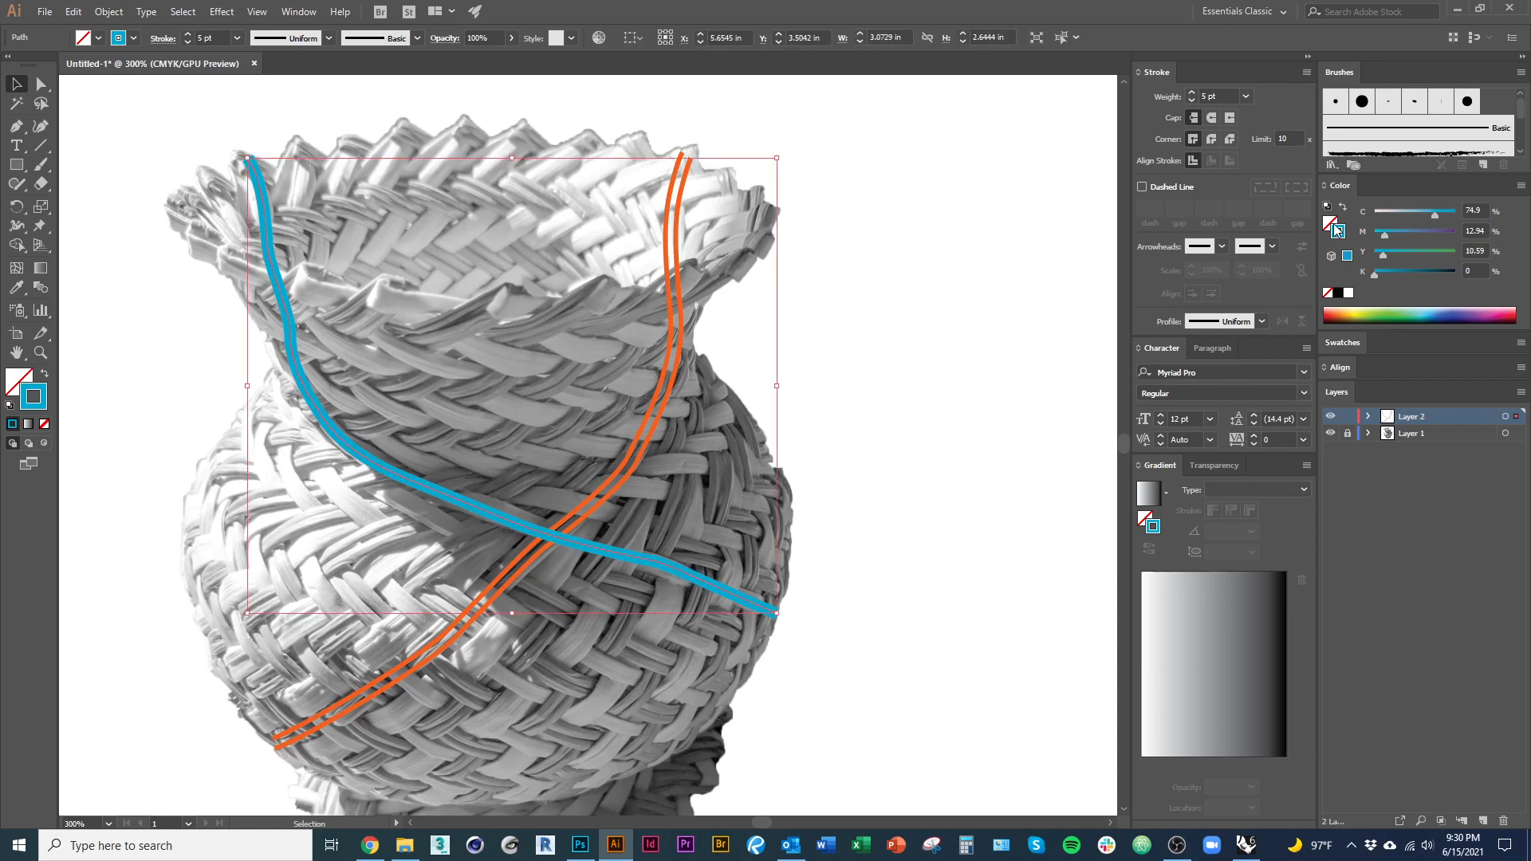
click(670, 347)
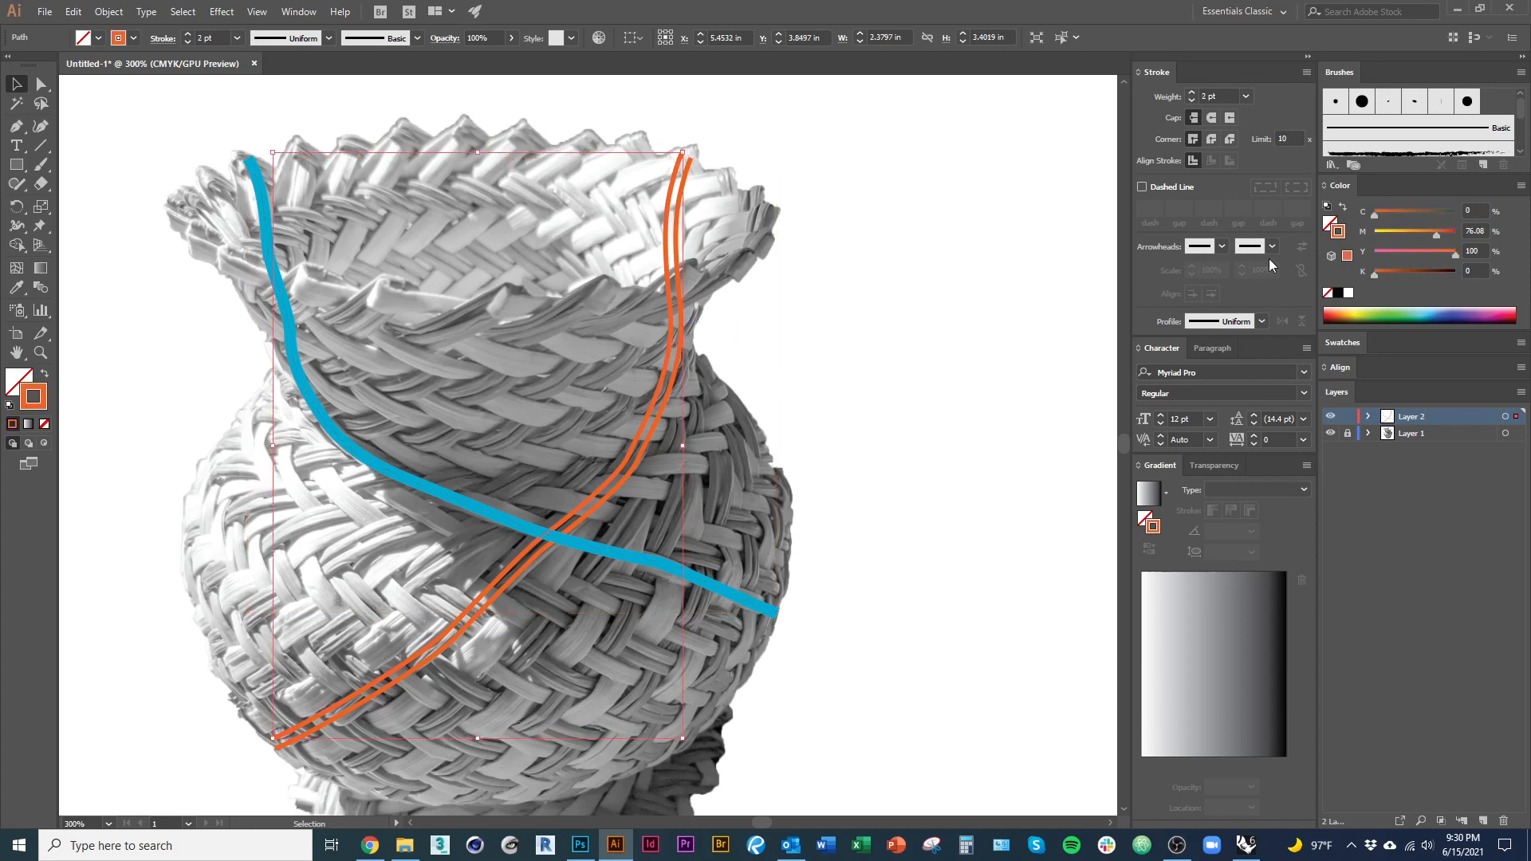
click(1330, 230)
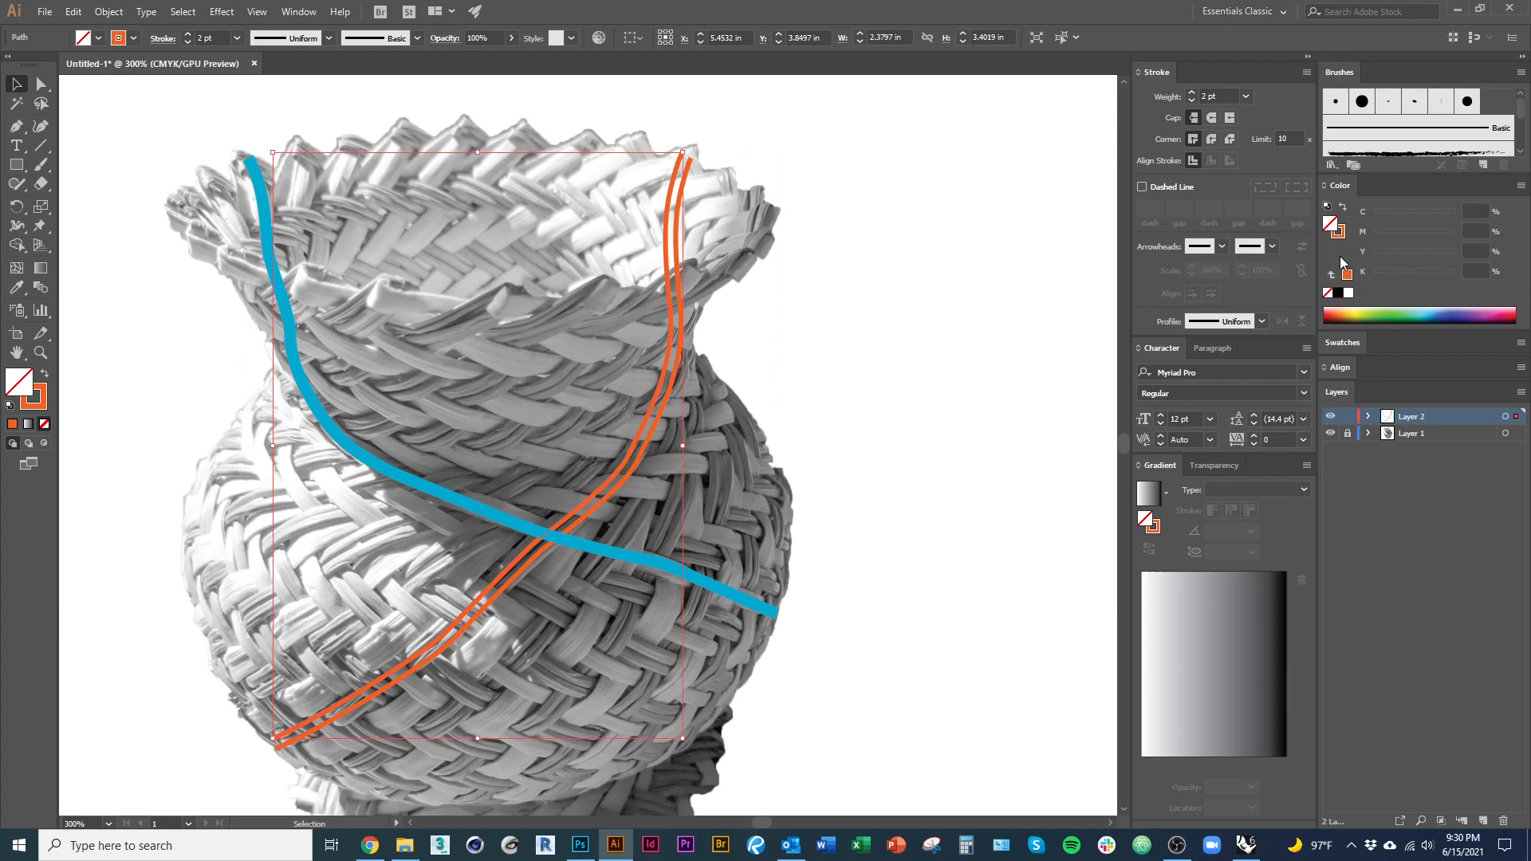
click(1338, 293)
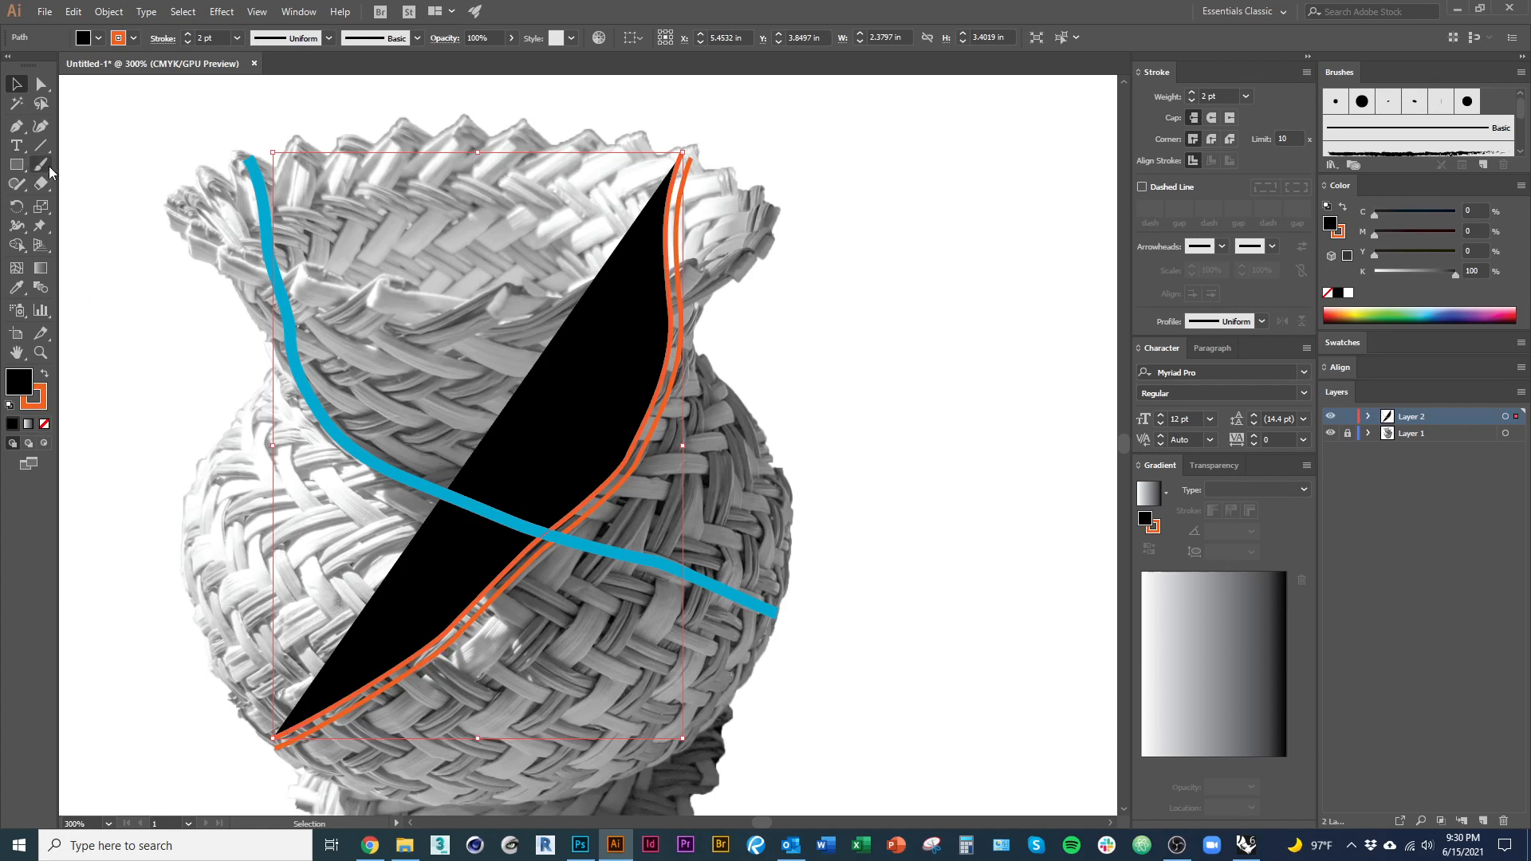
Step: Draw a wavy test curve with the Pen tool on the blank area to the right of the vase
click(26, 130)
drag(860, 343, 900, 416)
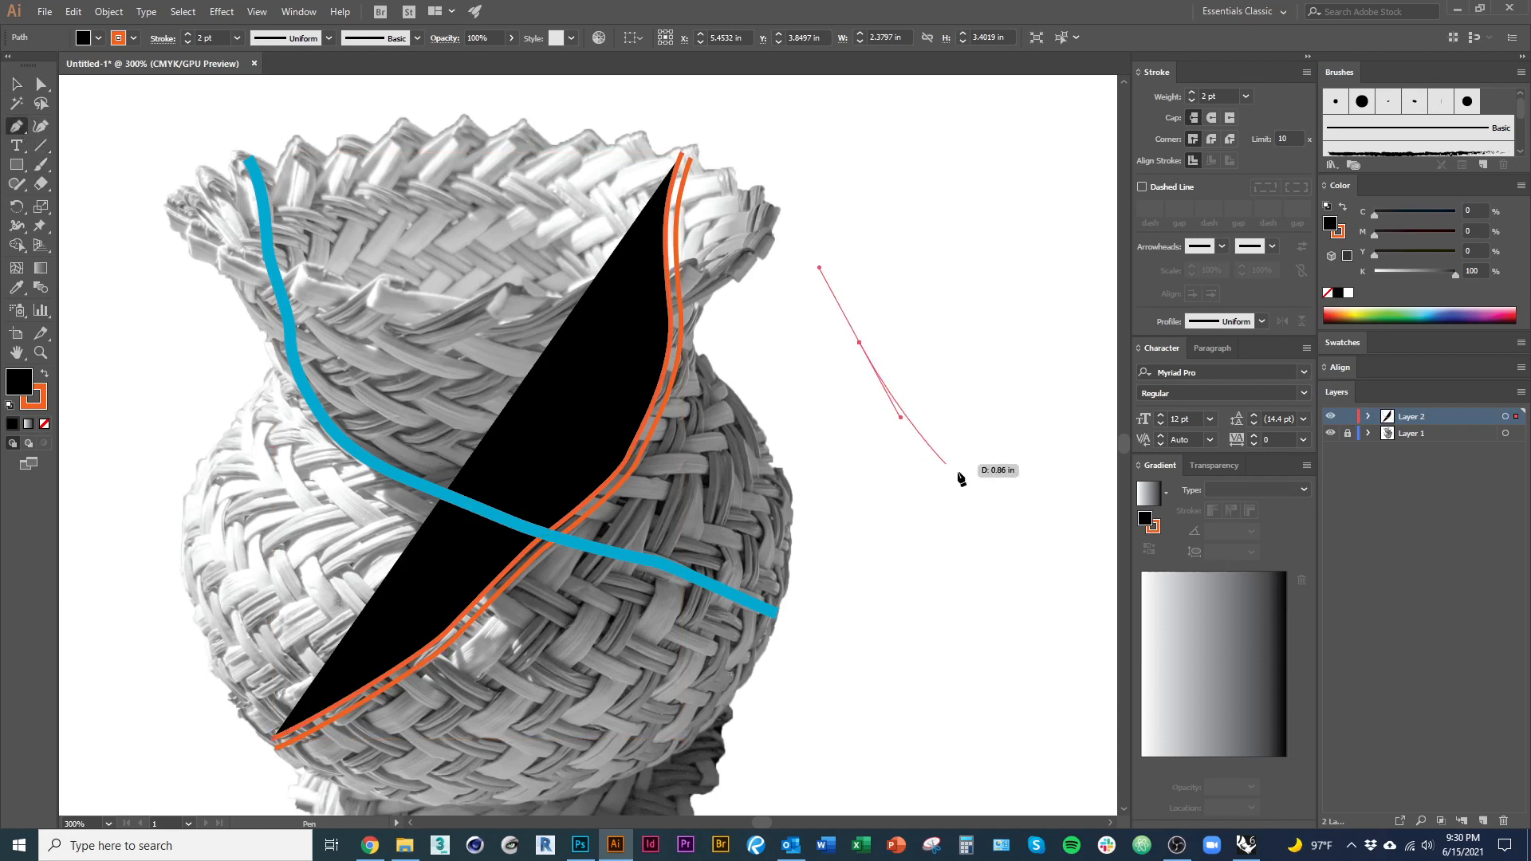
drag(1033, 362, 981, 230)
drag(1042, 184, 1106, 313)
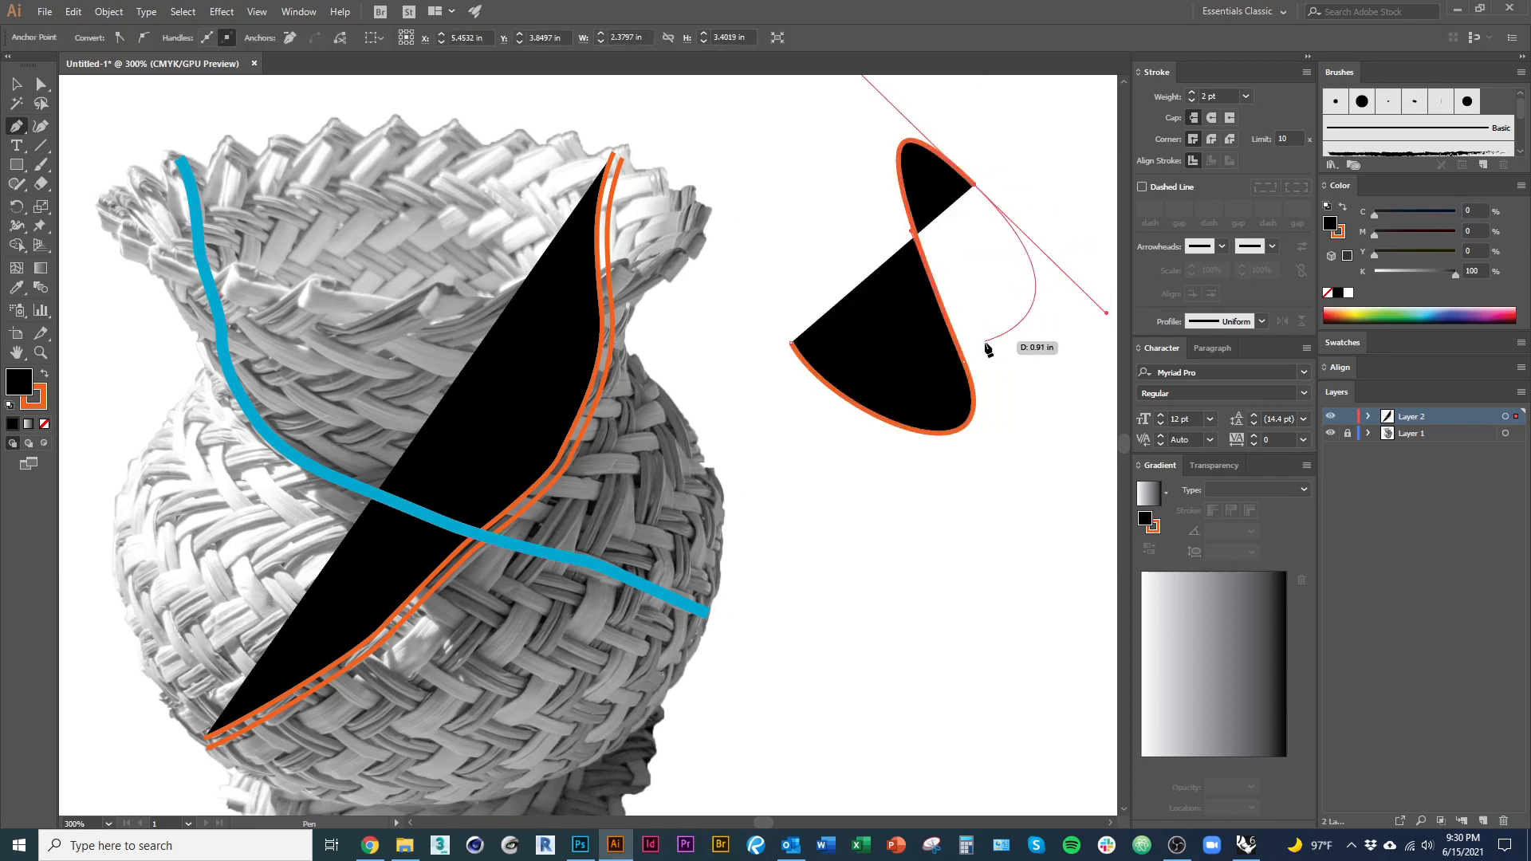
drag(1065, 440, 1051, 503)
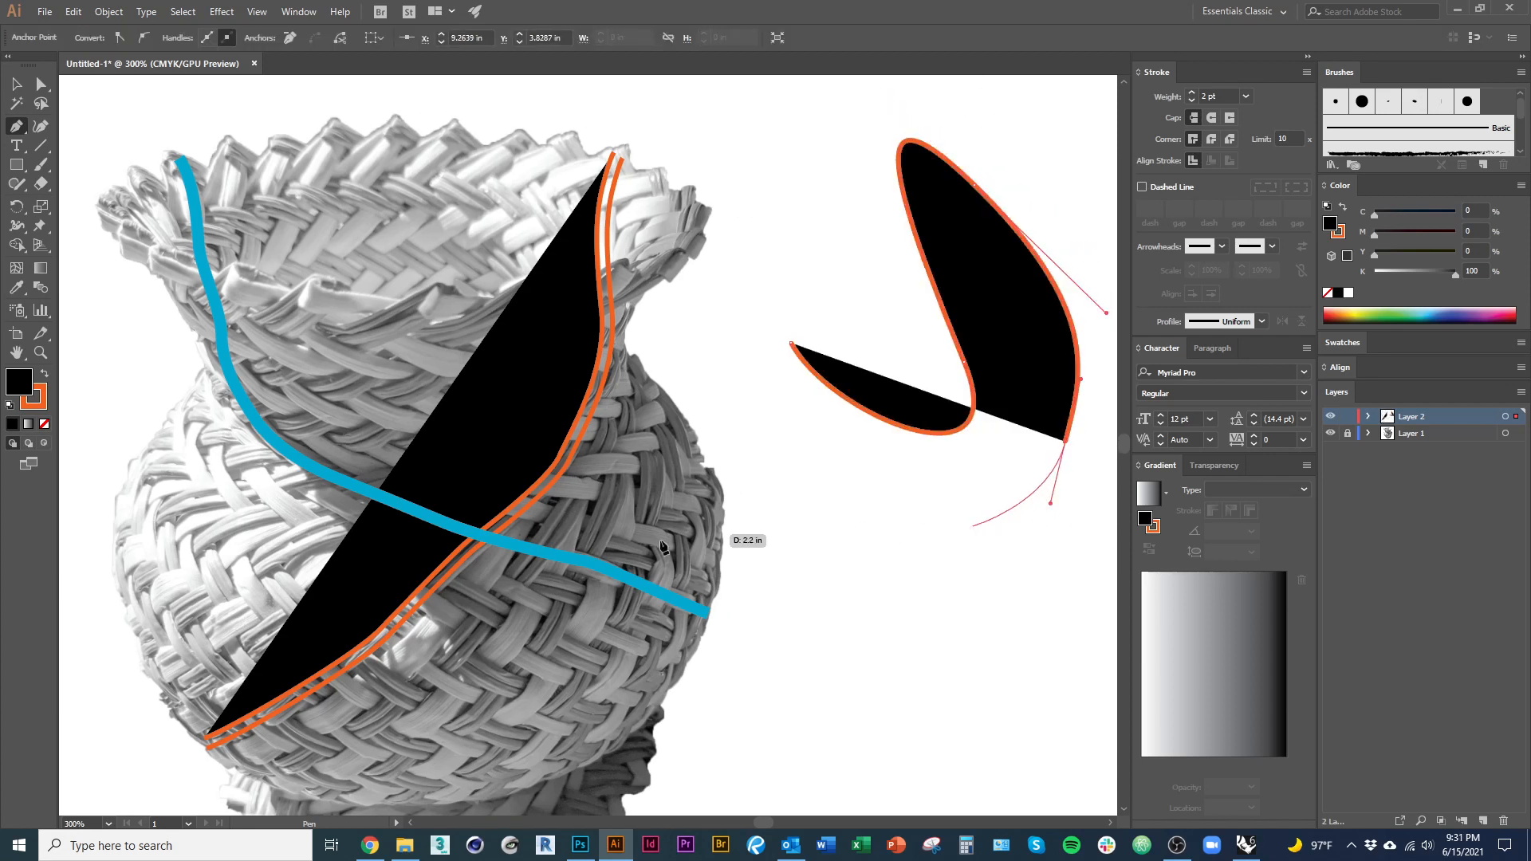
drag(1112, 257, 1027, 161)
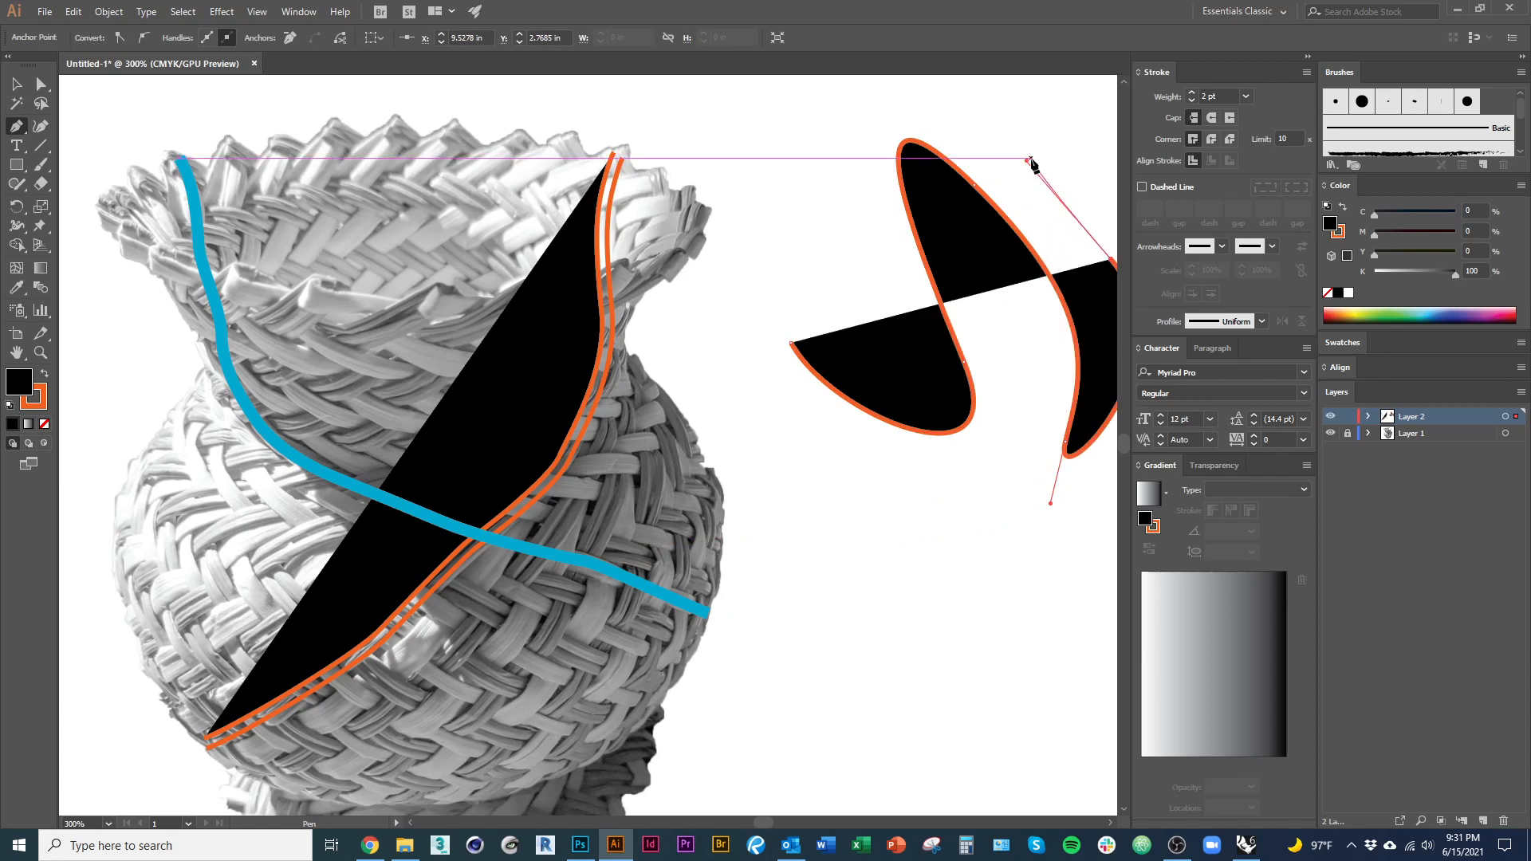
key(space)
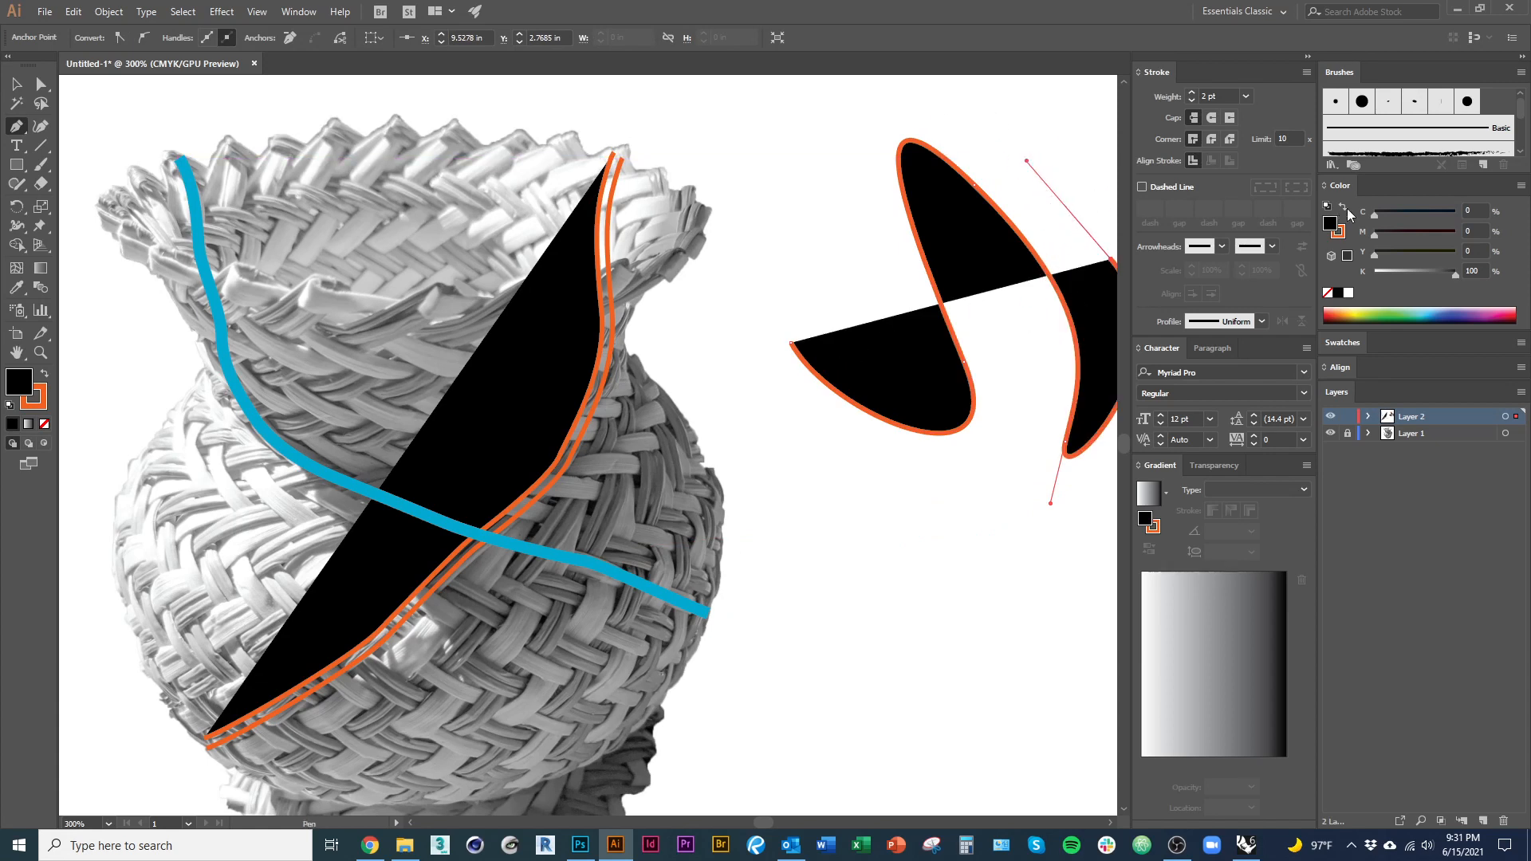
Step: Remove the test curve's fill, undo its last segment and delete the whole curve
click(1328, 294)
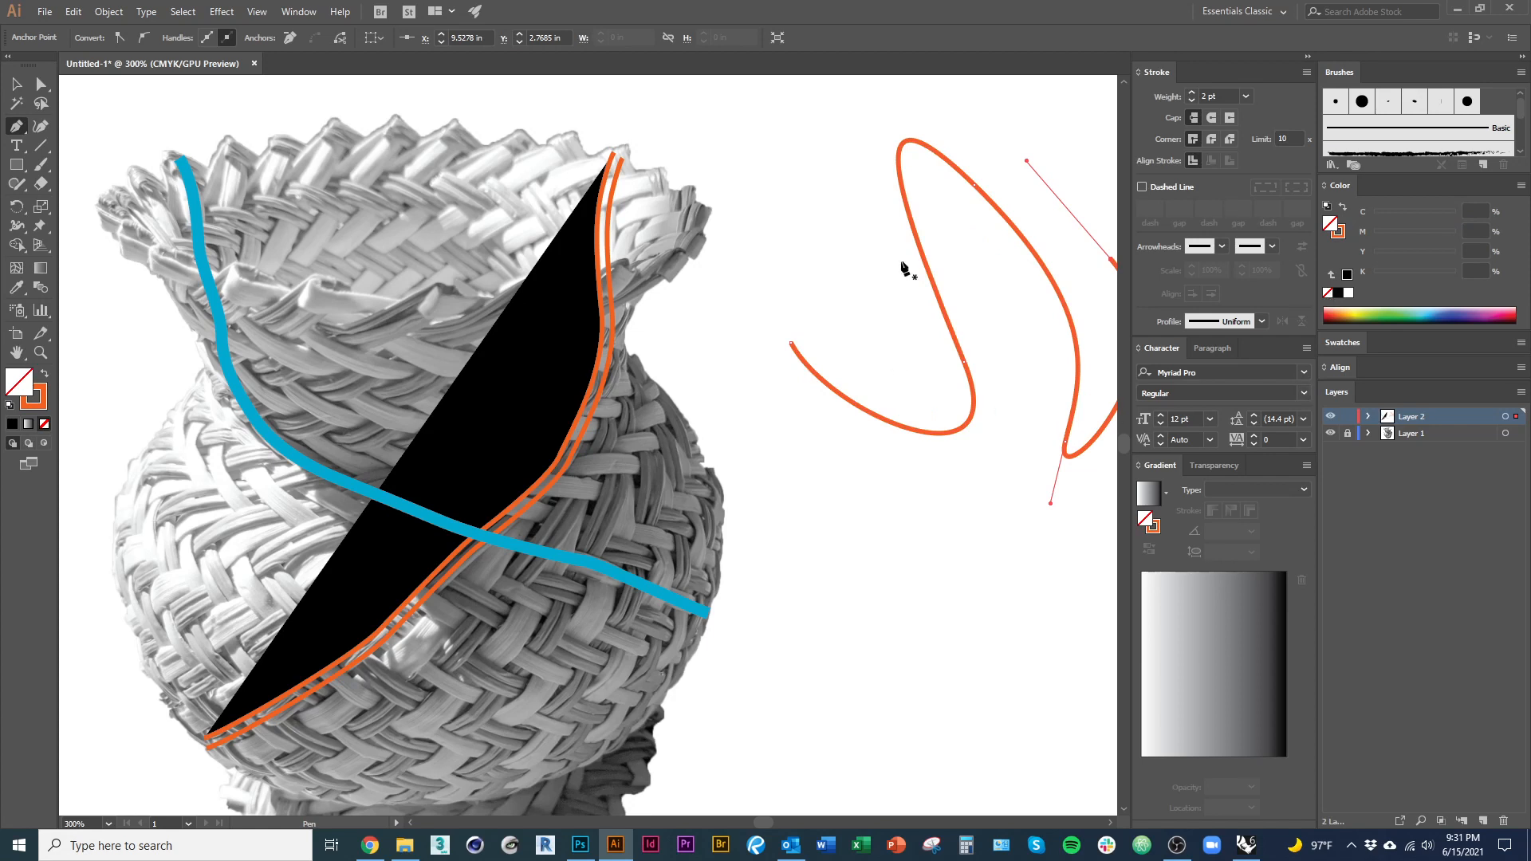
key(ctrl+z)
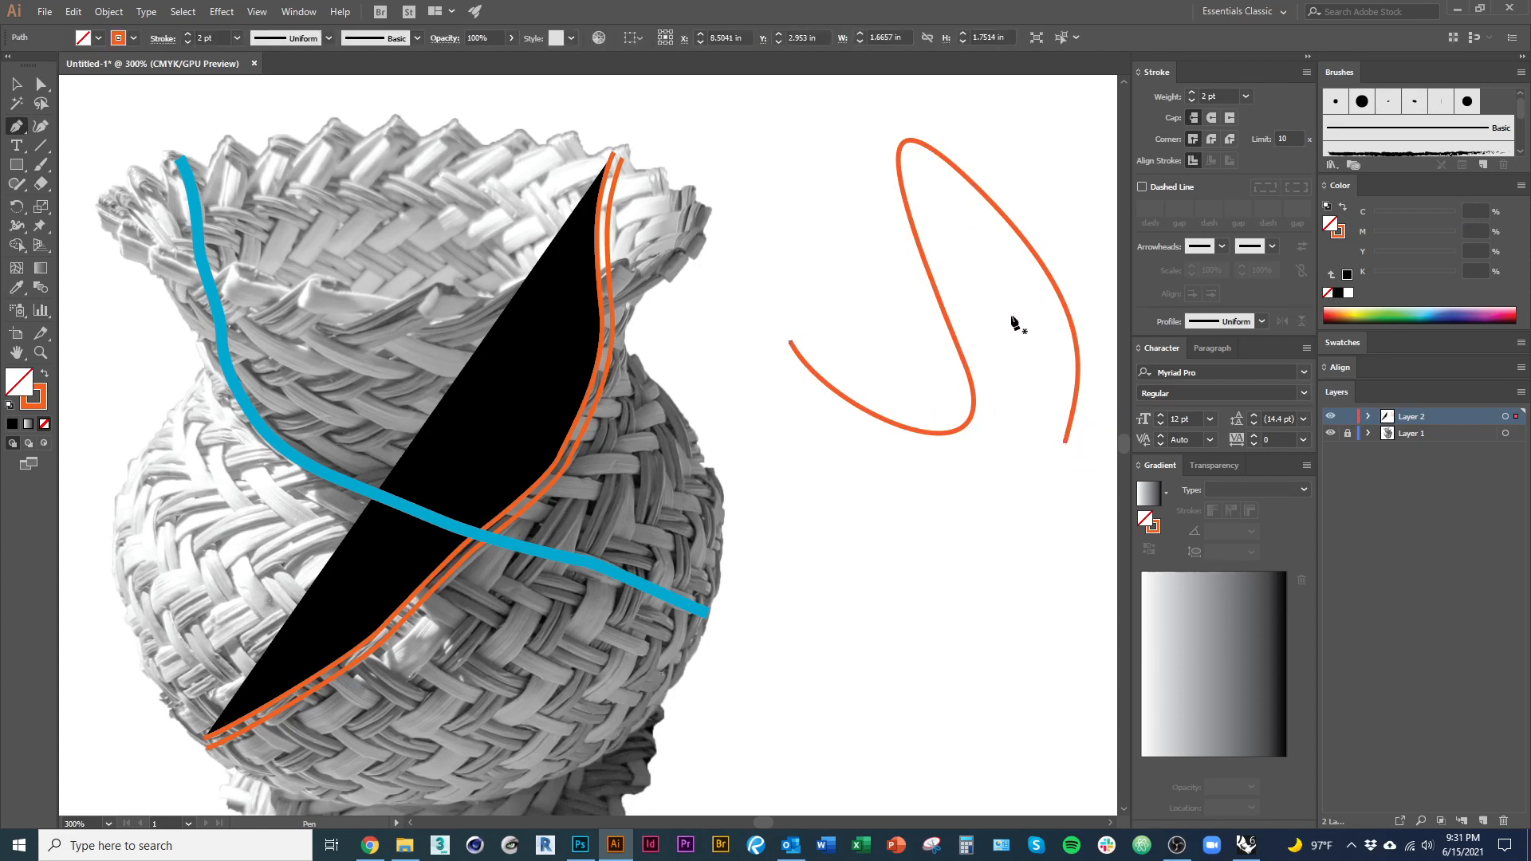
key(v)
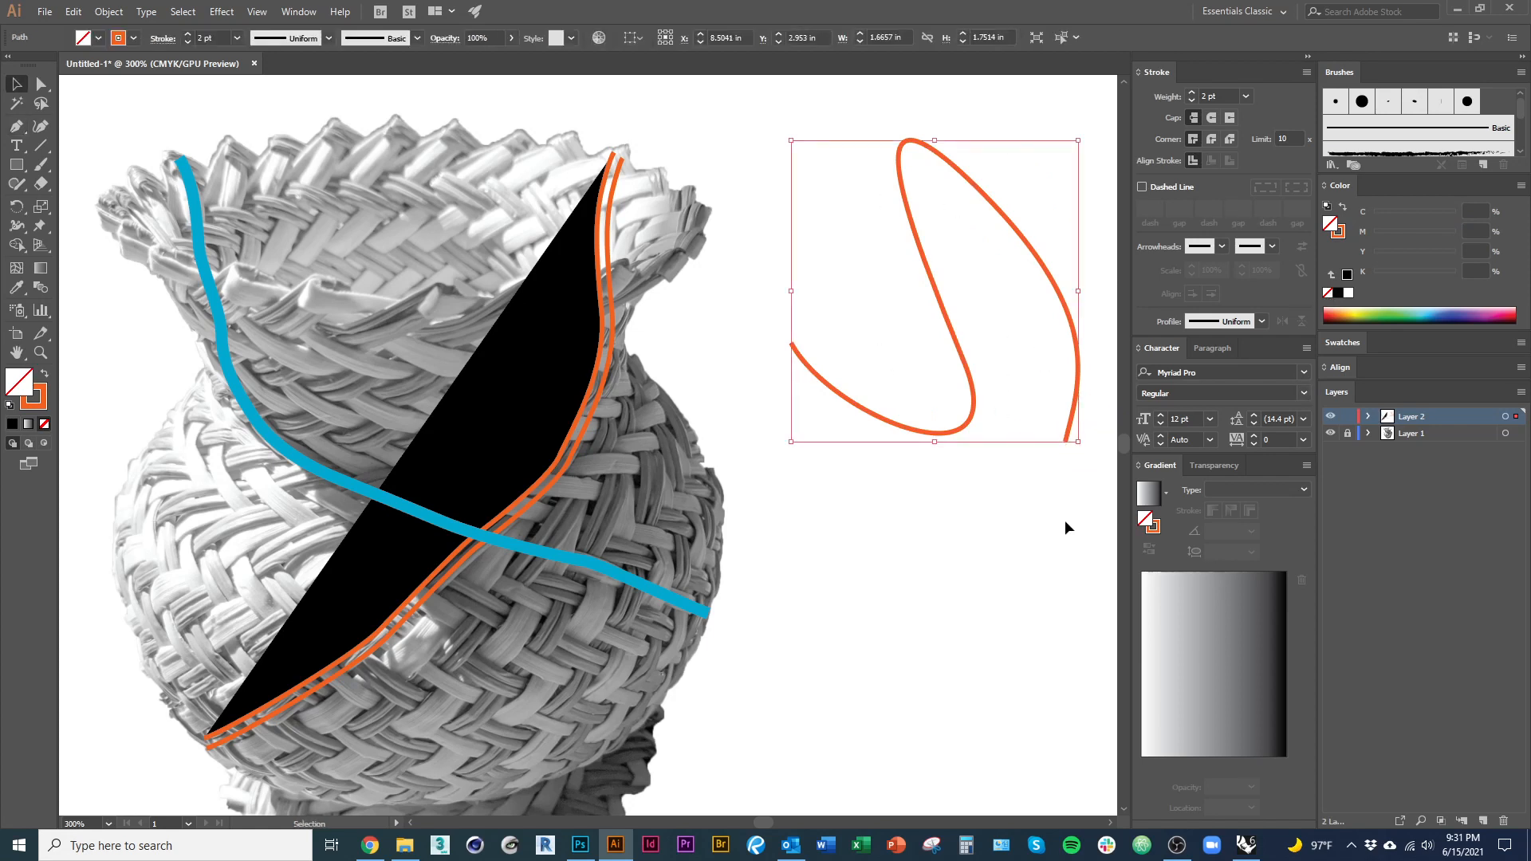
key(Delete)
Step: Remove the black fill from the upper left orange line of the band and deselect it
click(606, 375)
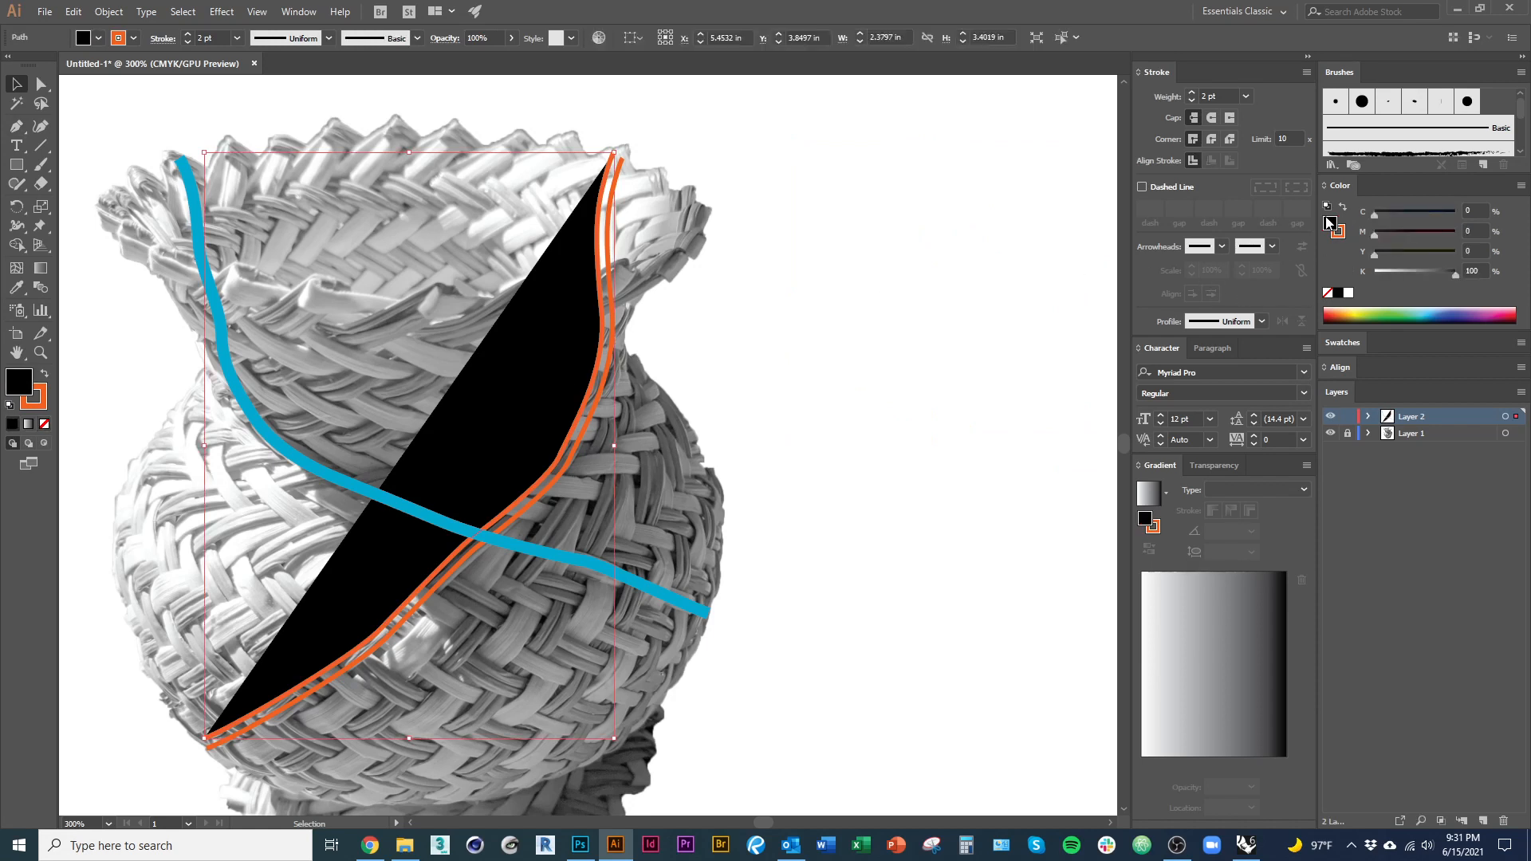
click(1327, 293)
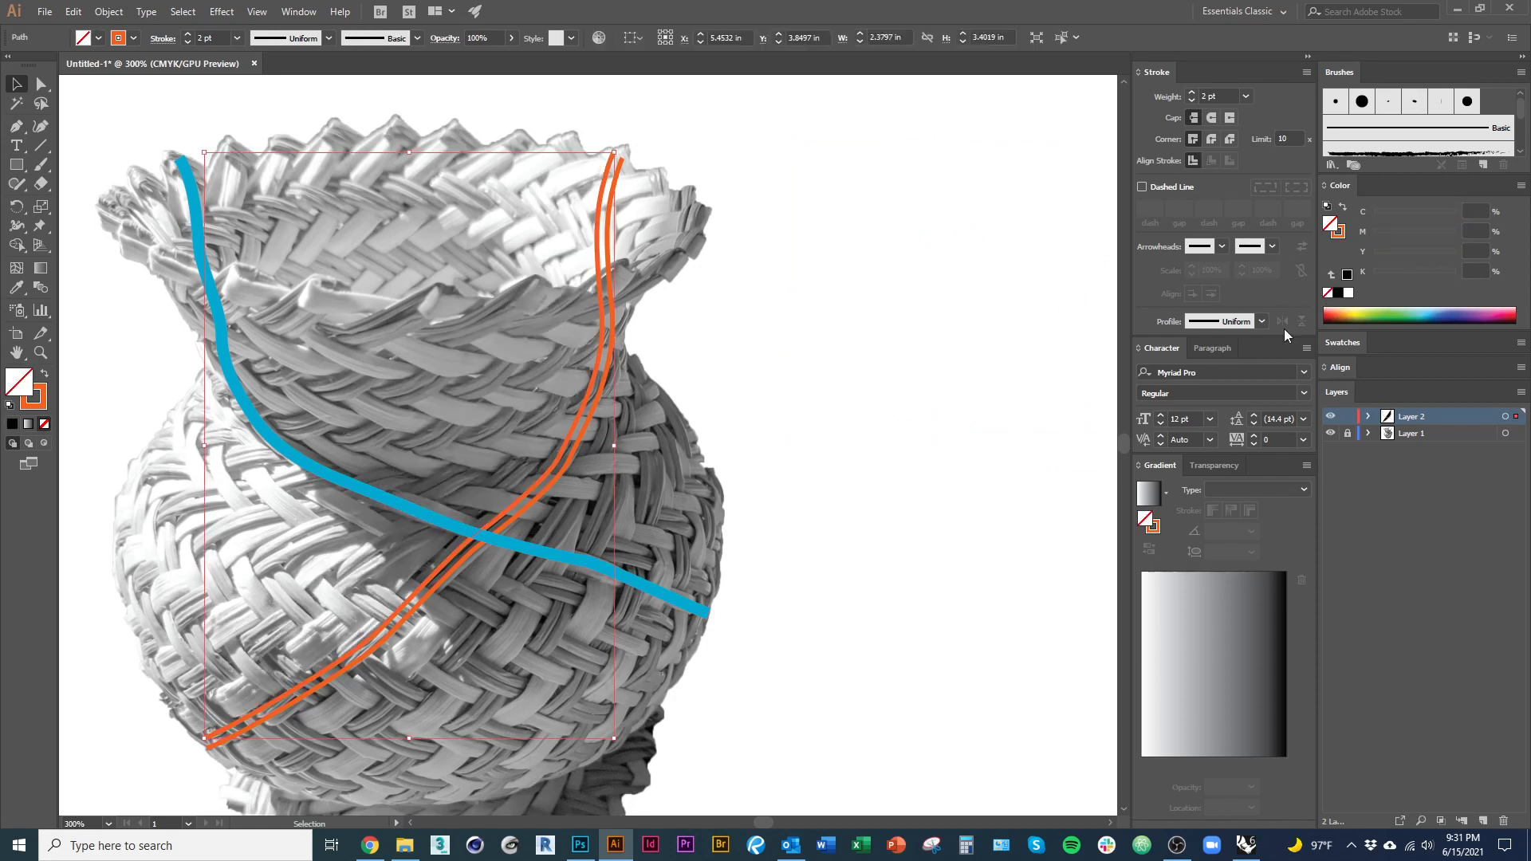
click(719, 418)
Step: Trace a new orange curve above the band with the Pen tool, from the vase's lower left side up to the neck
drag(413, 647, 490, 631)
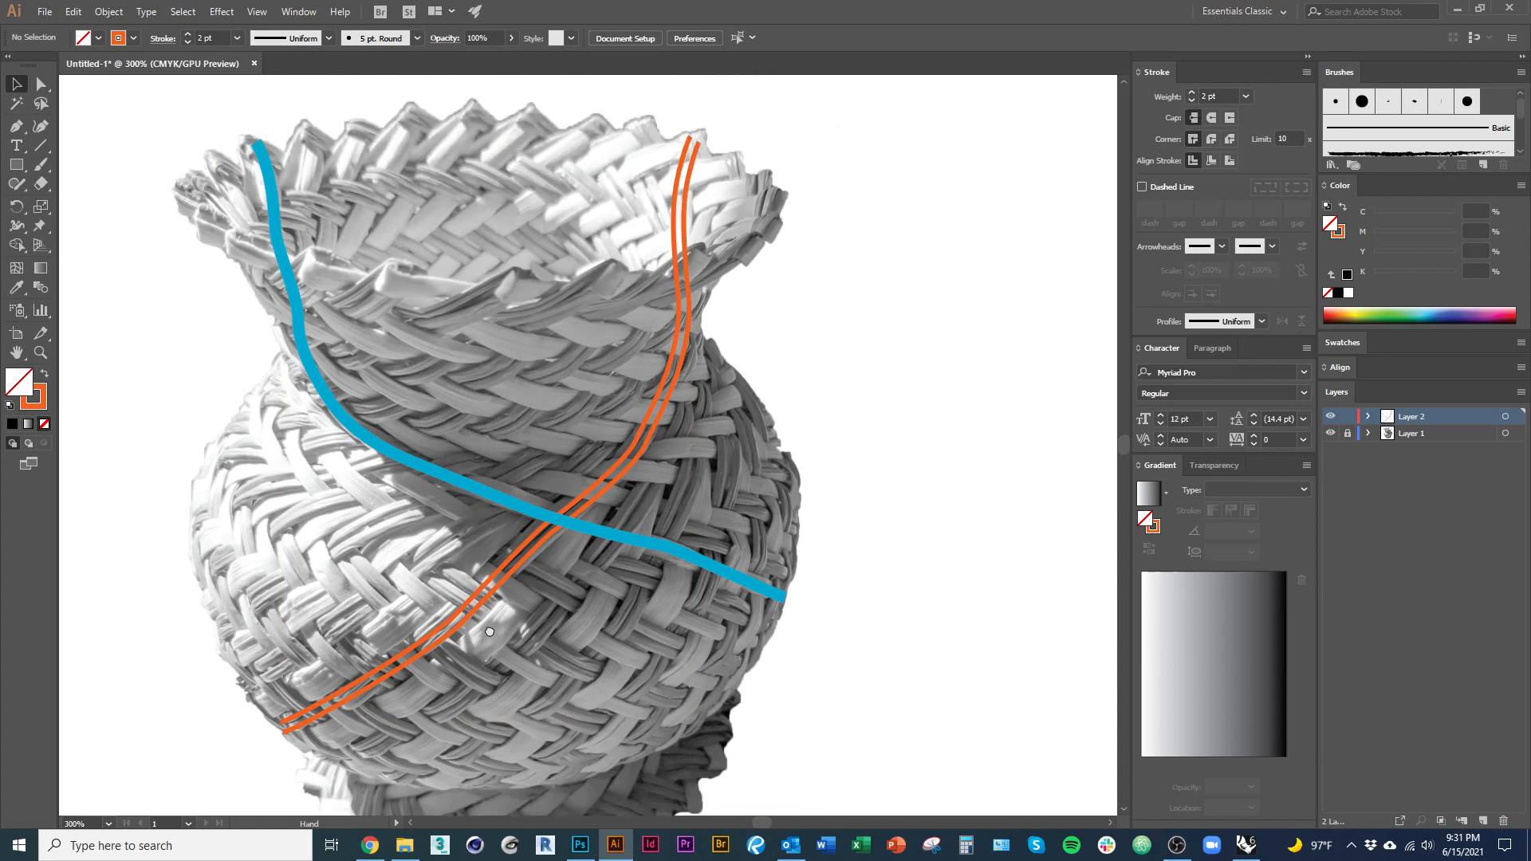
click(21, 133)
drag(374, 710, 438, 624)
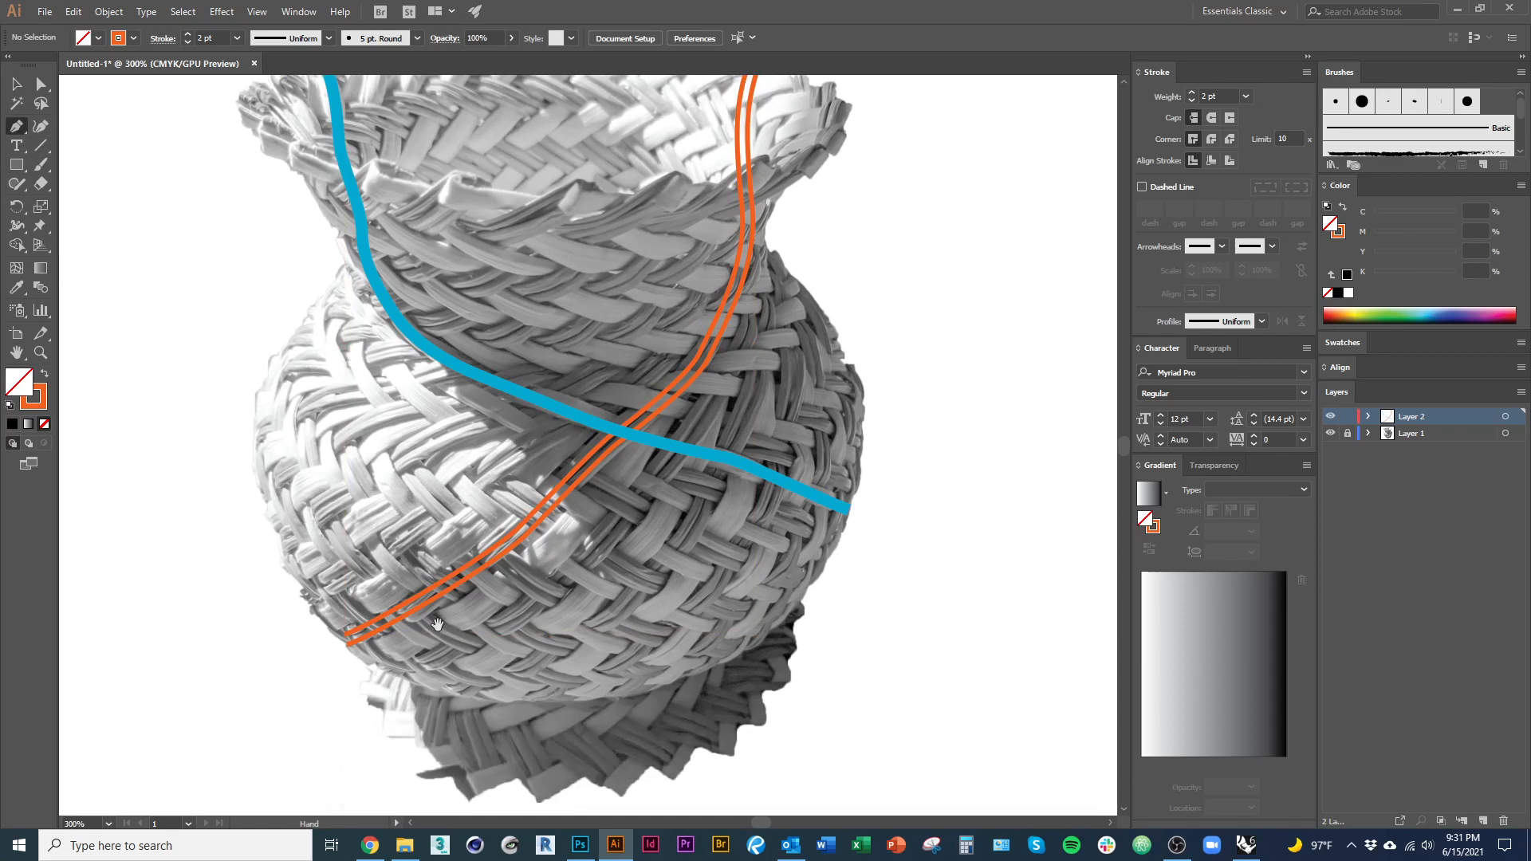
drag(320, 619, 342, 610)
drag(482, 521, 502, 503)
drag(556, 444, 575, 432)
drag(653, 364, 666, 348)
drag(728, 256, 734, 237)
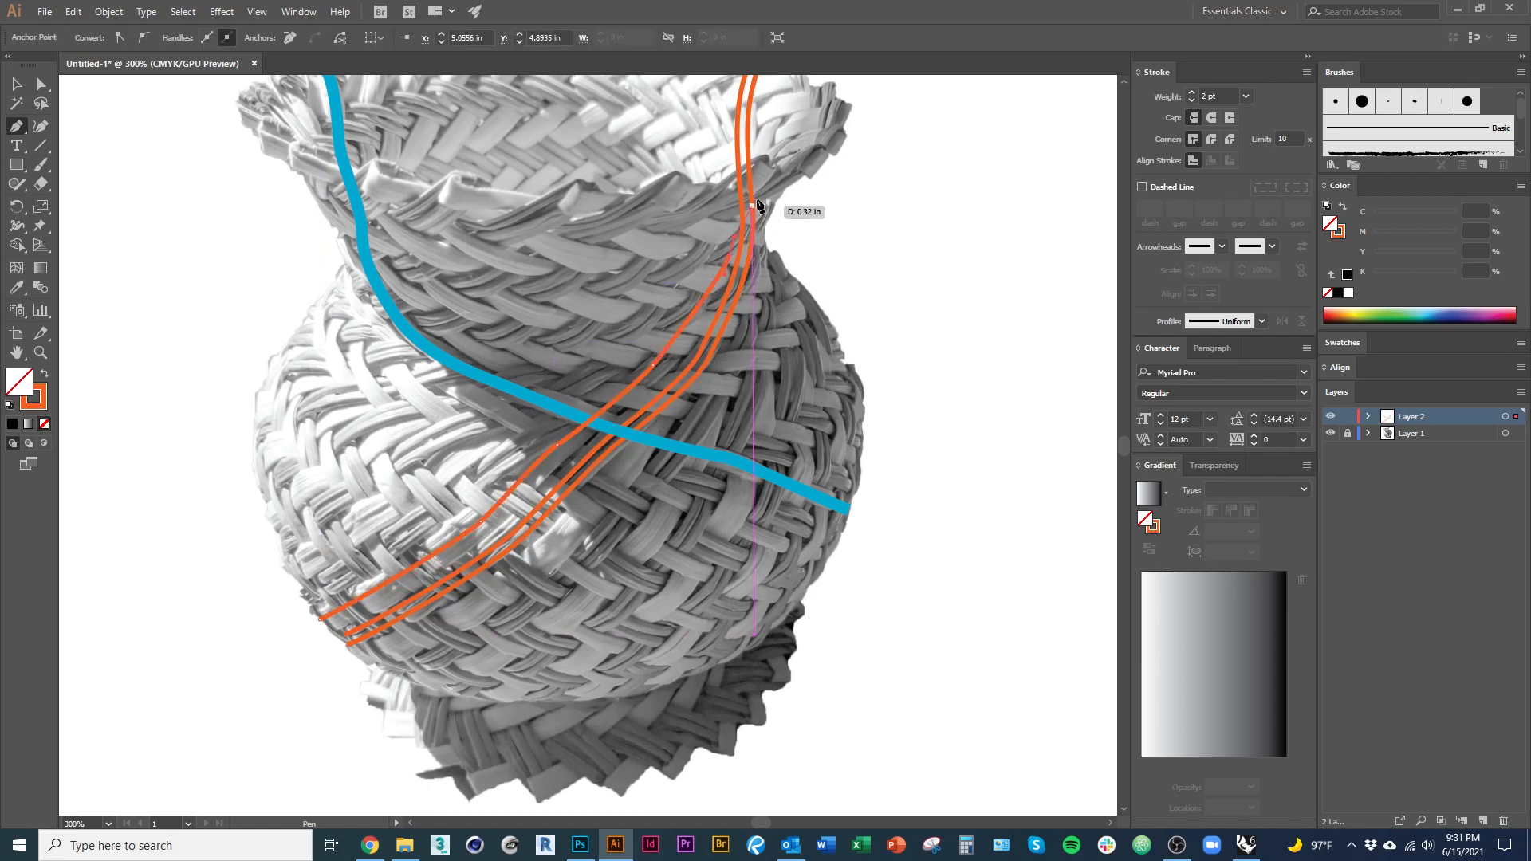
Step: Extend the new orange curve past the neck to the right rim and undo any stray changes
drag(758, 180, 759, 164)
drag(792, 88, 803, 91)
mouse_move(799, 196)
mouse_down()
mouse_move(827, 217)
mouse_move(759, 317)
mouse_move(802, 232)
mouse_move(835, 507)
mouse_move(872, 388)
mouse_up()
key(ctrl+z)
key(ctrl+z)
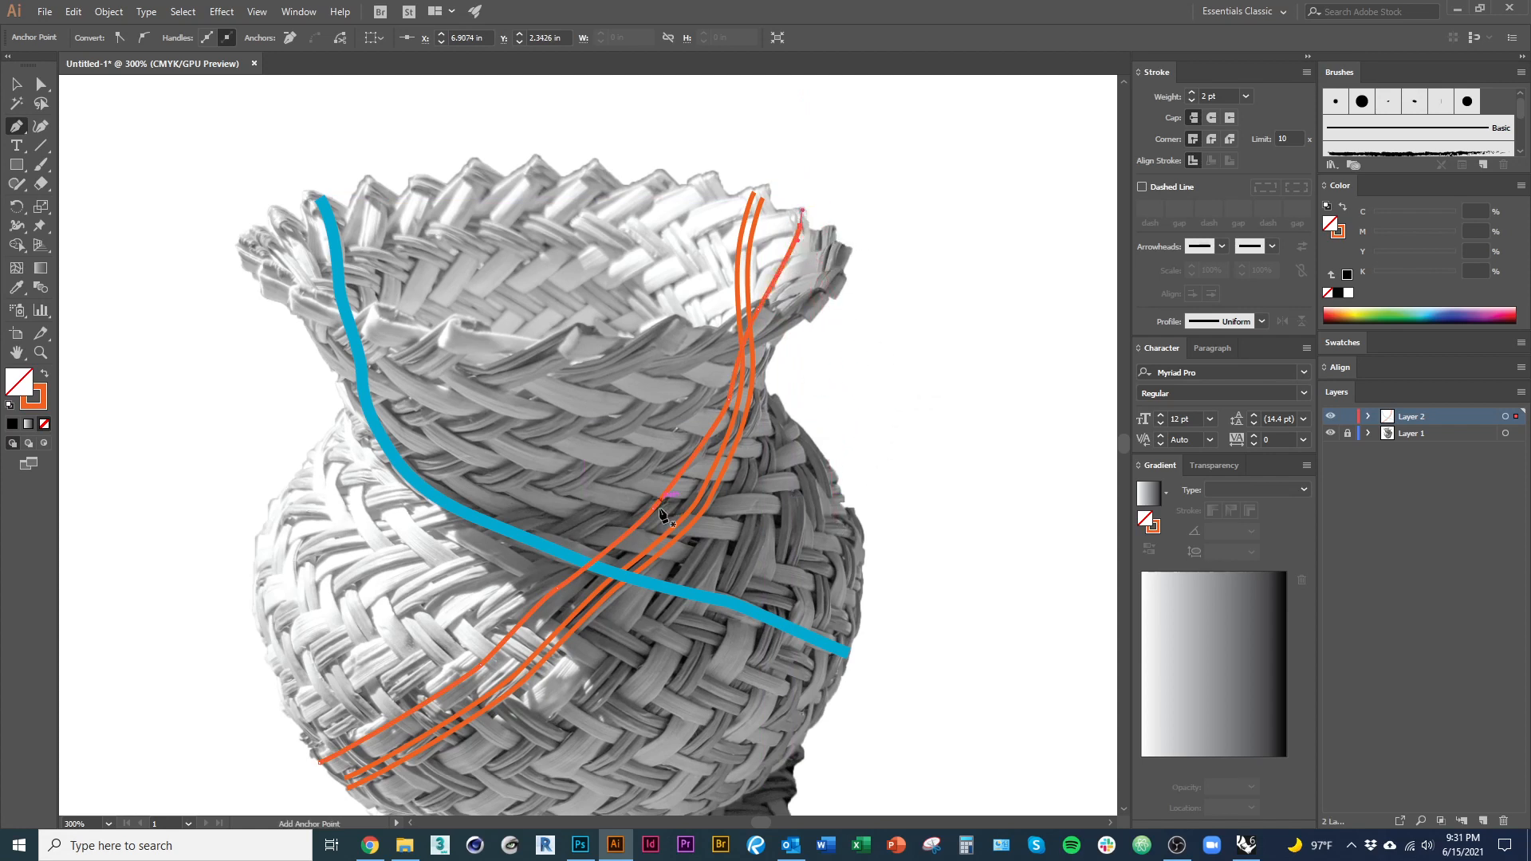
Step: Trace another orange curve above the previous one, from the body's left edge across to the right side of the rim
drag(528, 707, 603, 569)
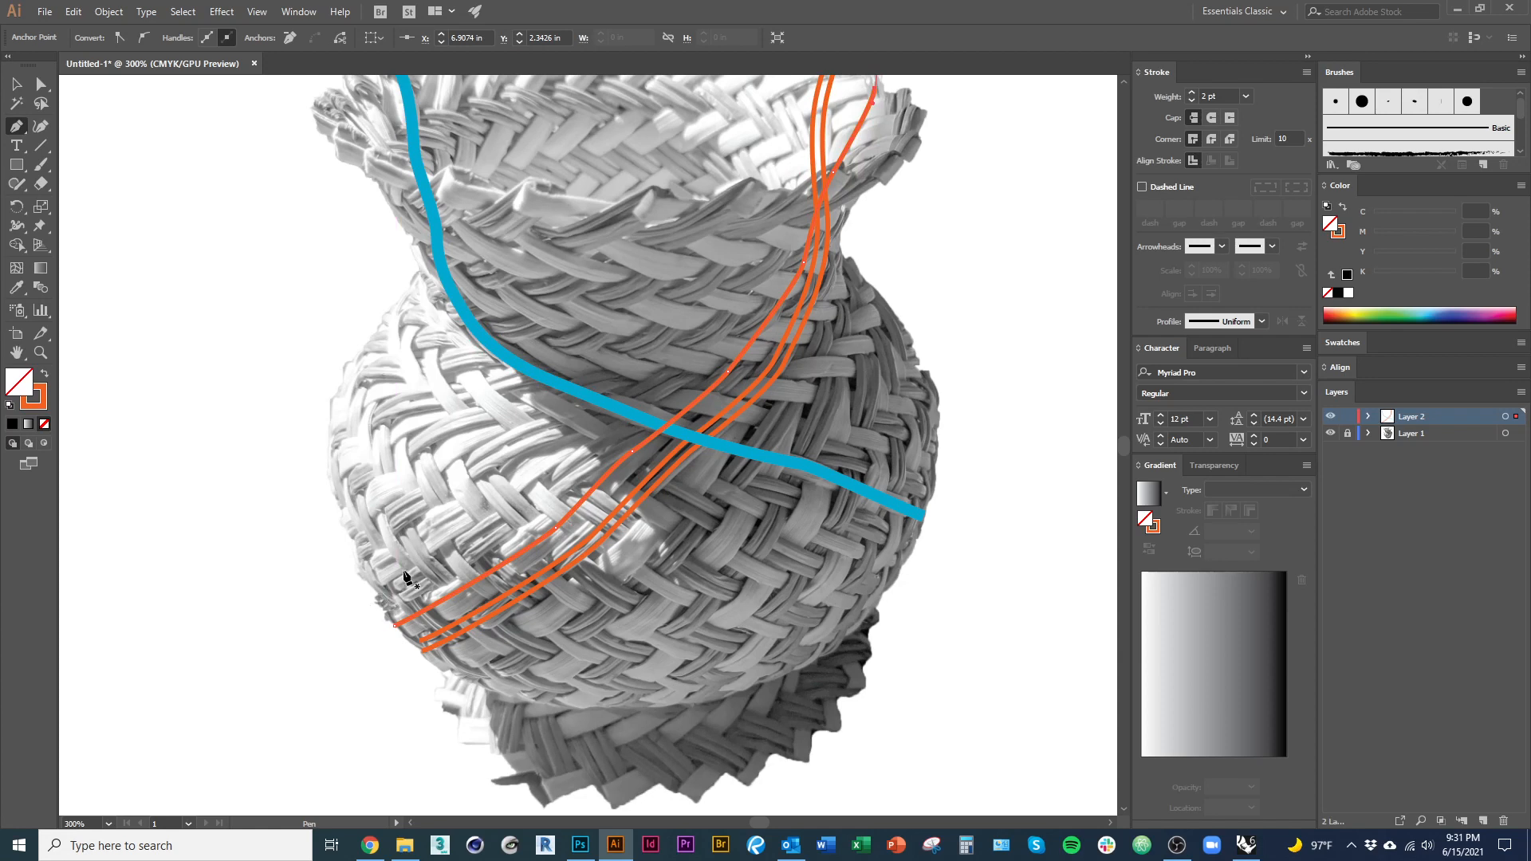
drag(402, 564, 473, 523)
drag(545, 465, 677, 393)
drag(744, 329, 767, 293)
drag(792, 242, 812, 209)
drag(860, 153, 925, 110)
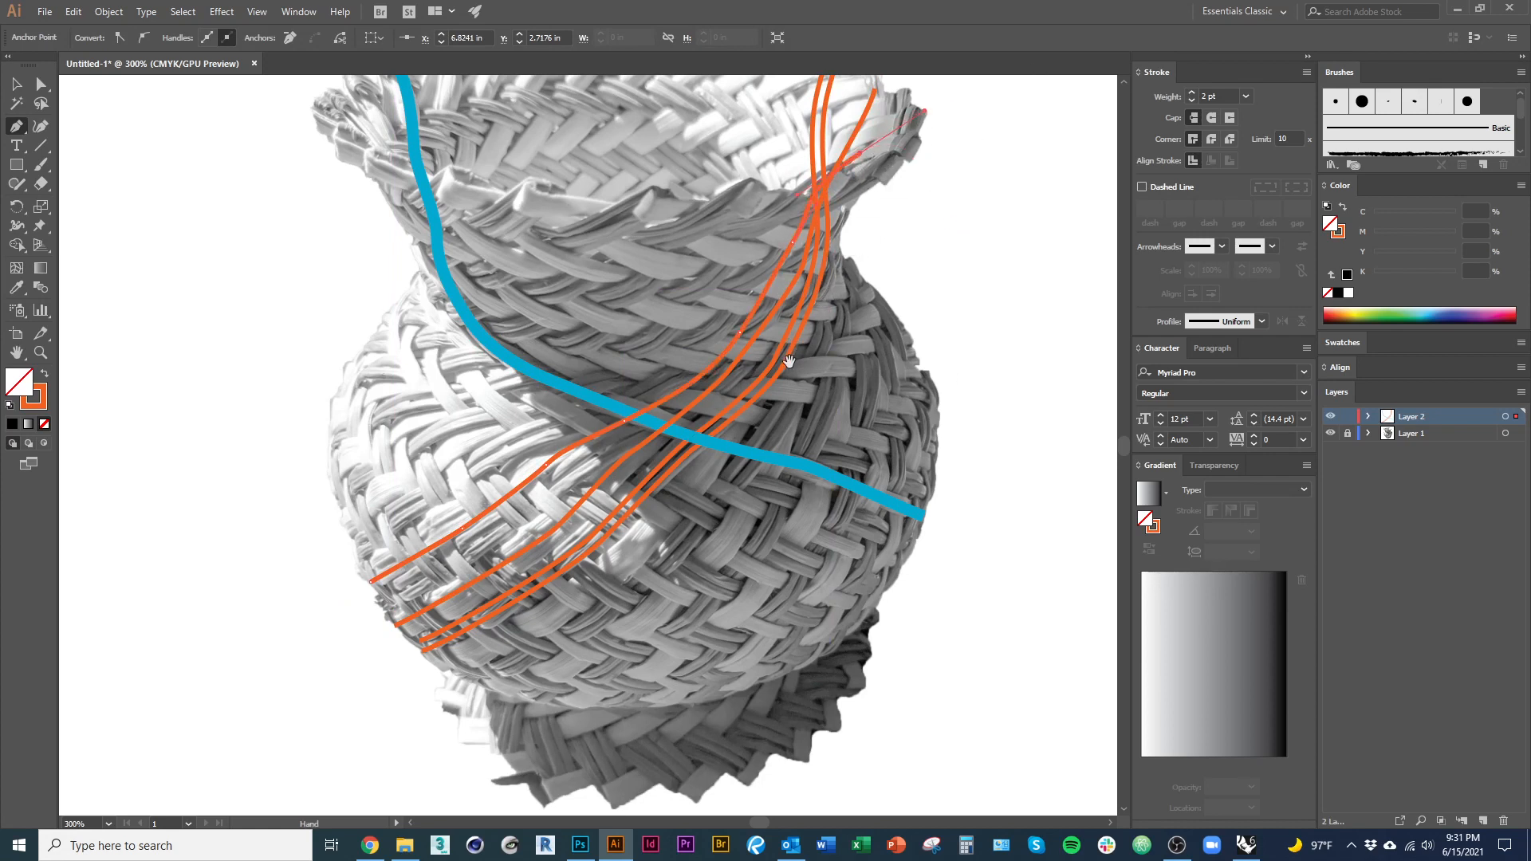
scroll(889, 451, up, 3)
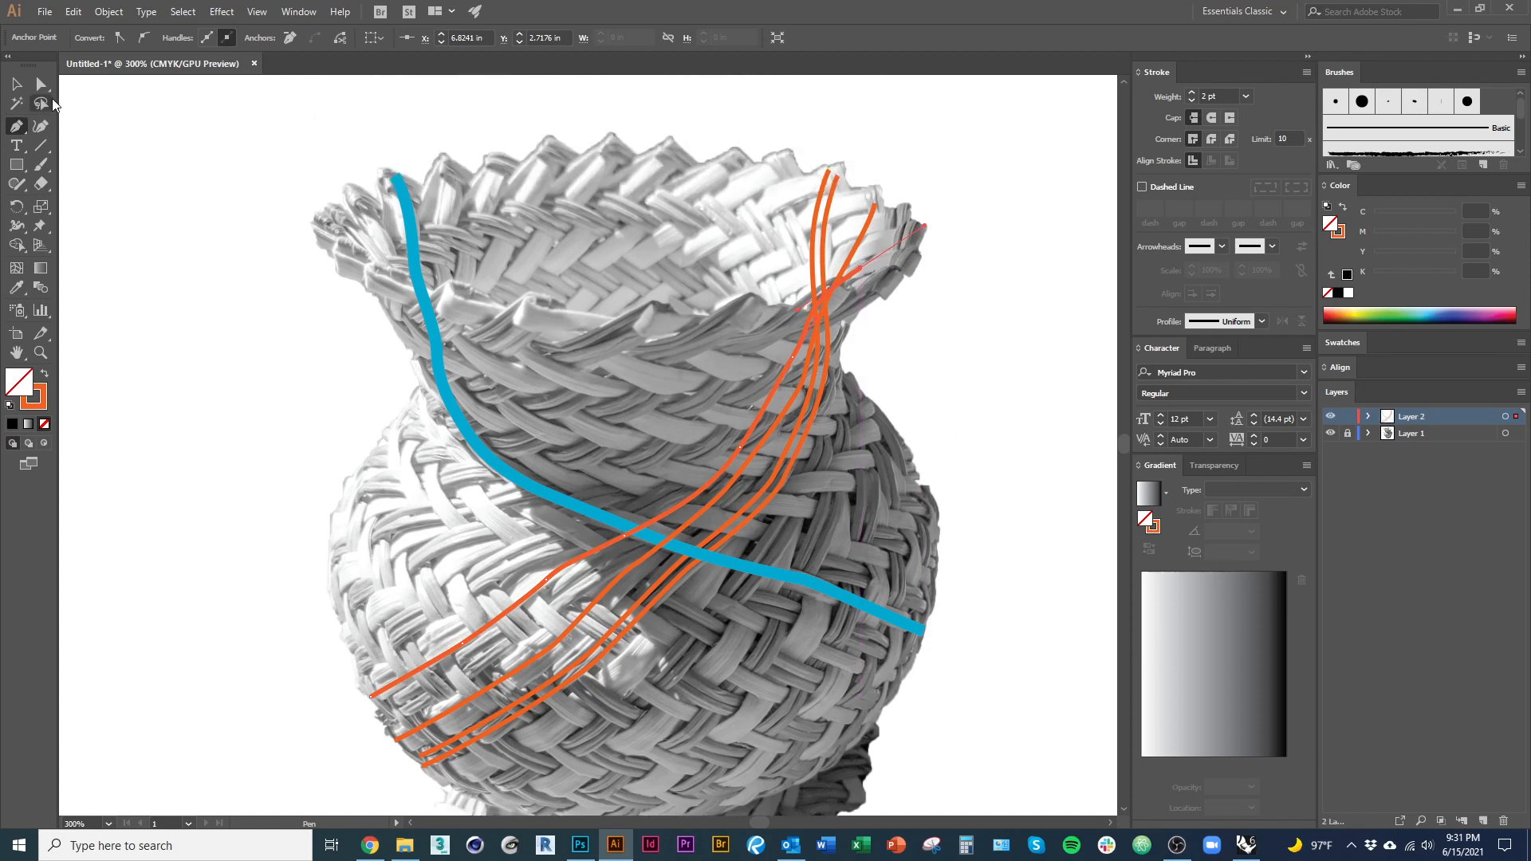
click(18, 84)
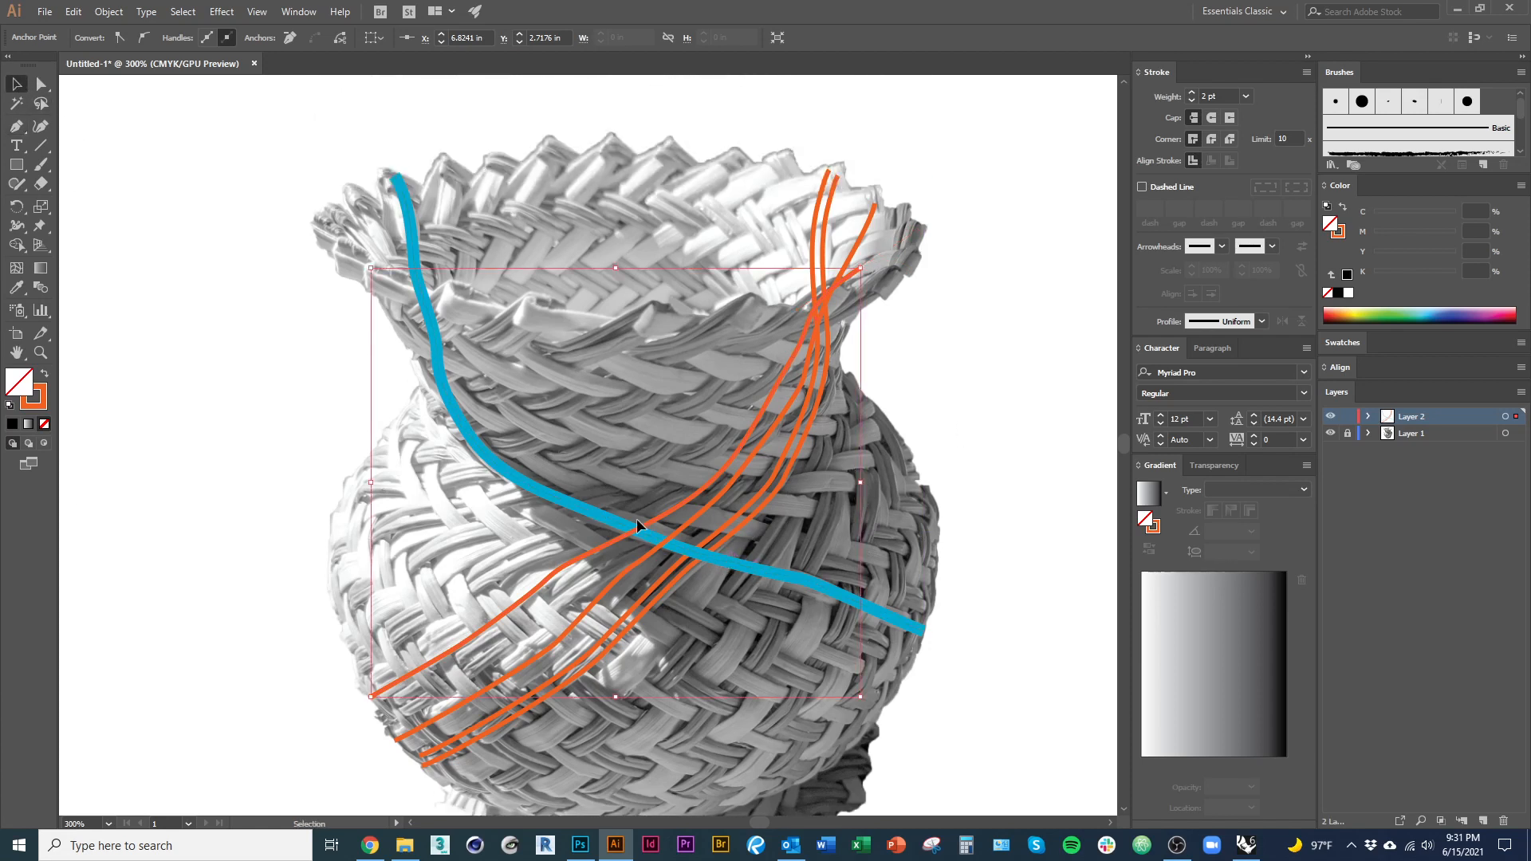
Step: Trace a second cyan curve with the existing one's 5 pt stroke, from the body's right edge across to below the neck's left side
click(681, 552)
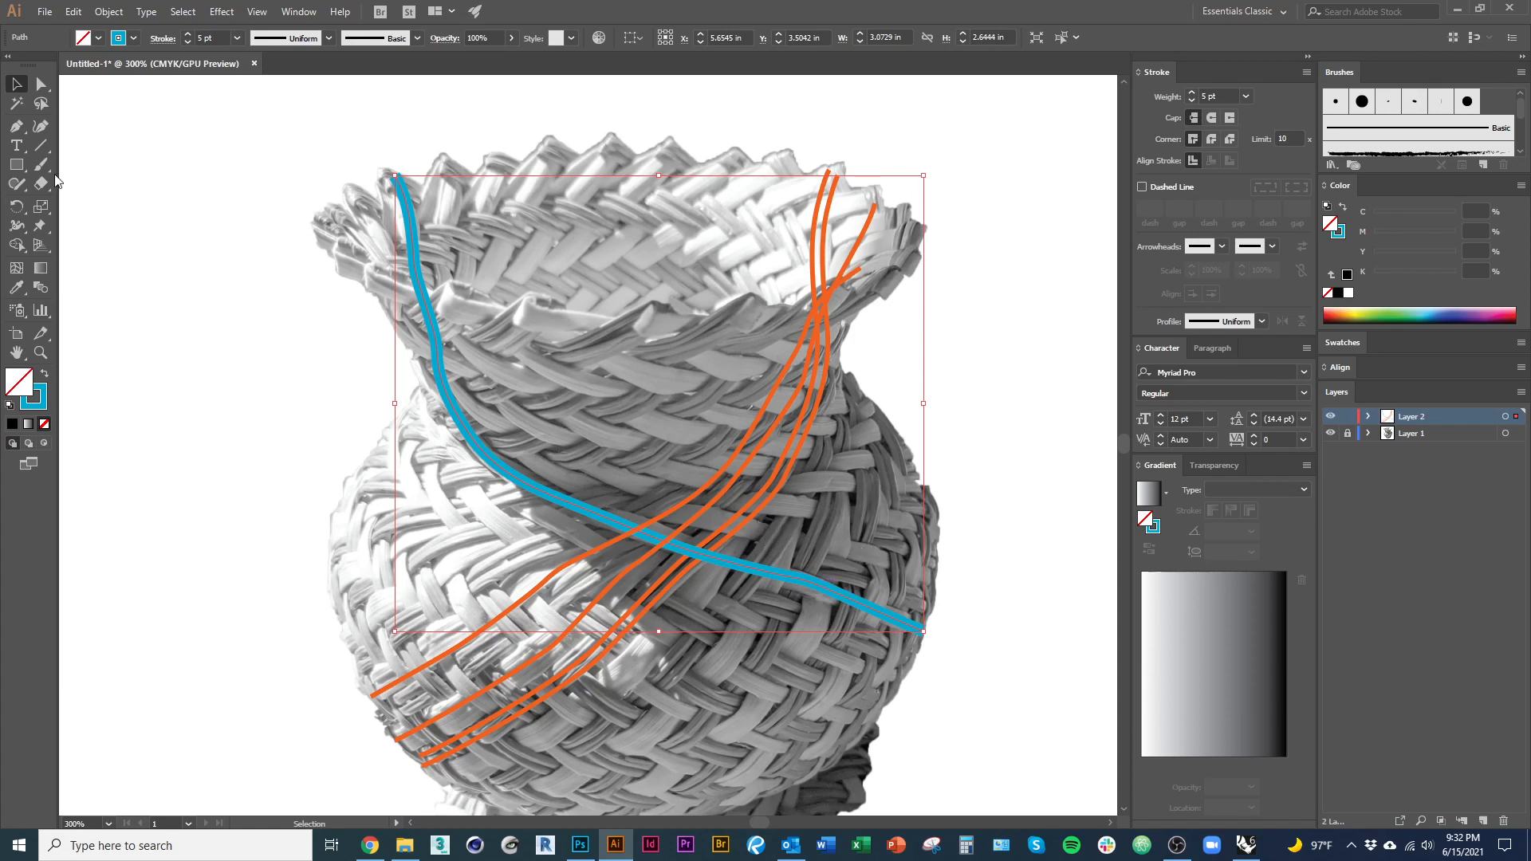
click(16, 126)
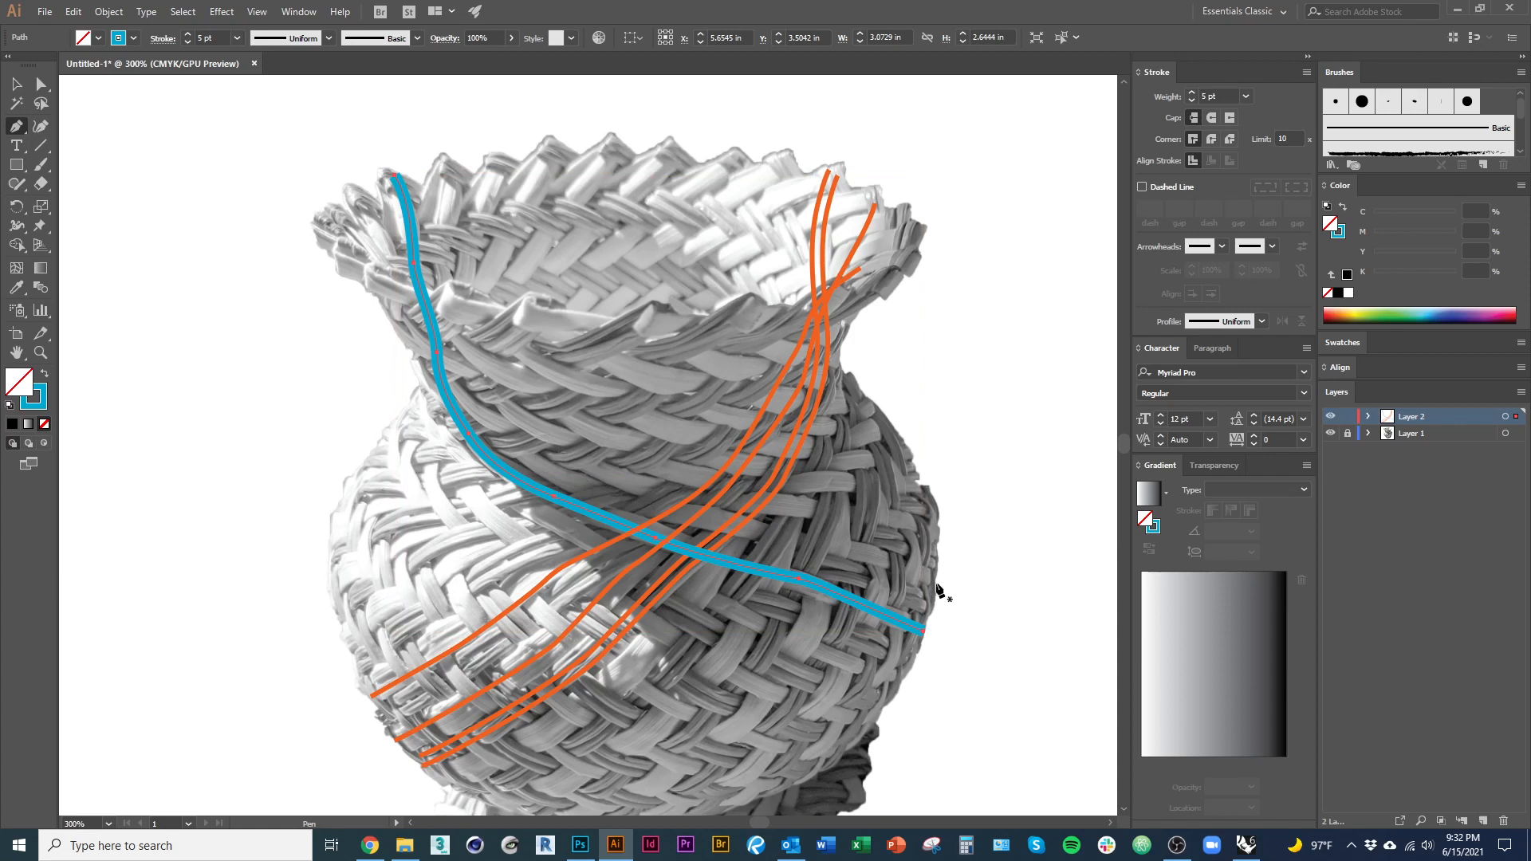
click(933, 579)
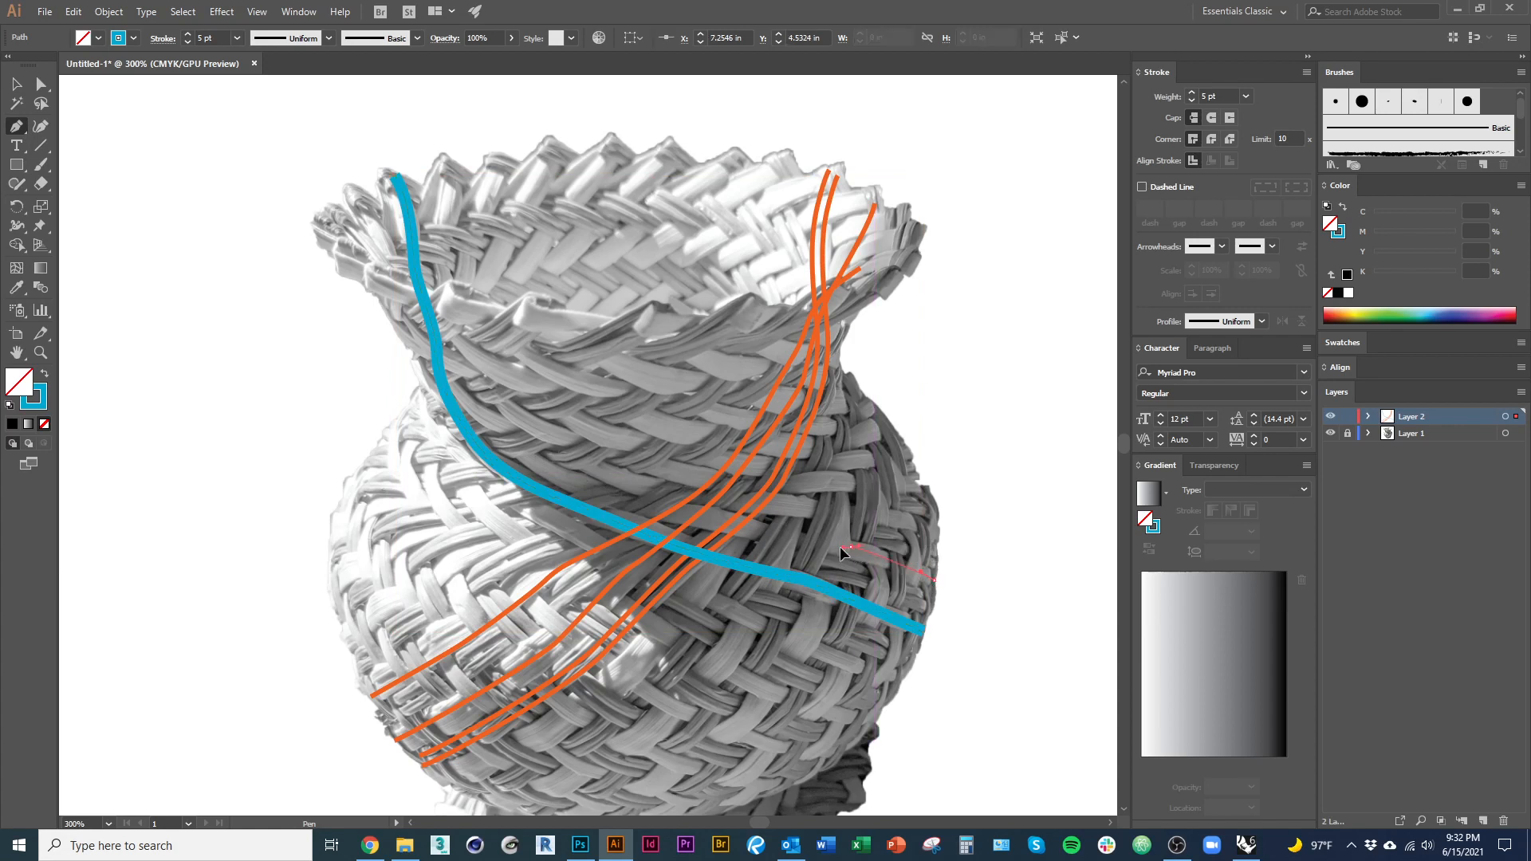
click(847, 548)
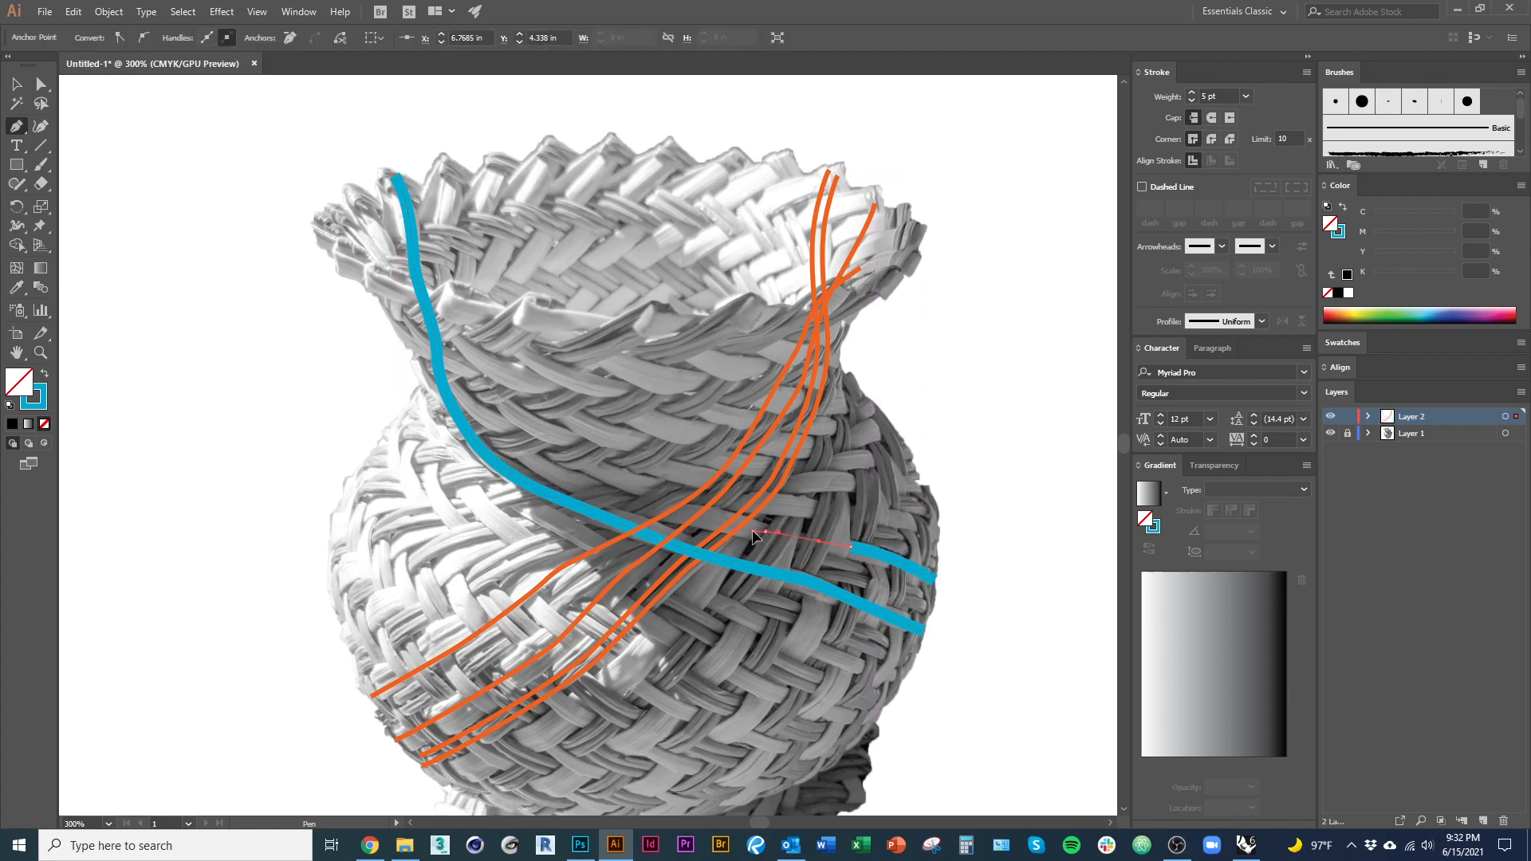
click(674, 517)
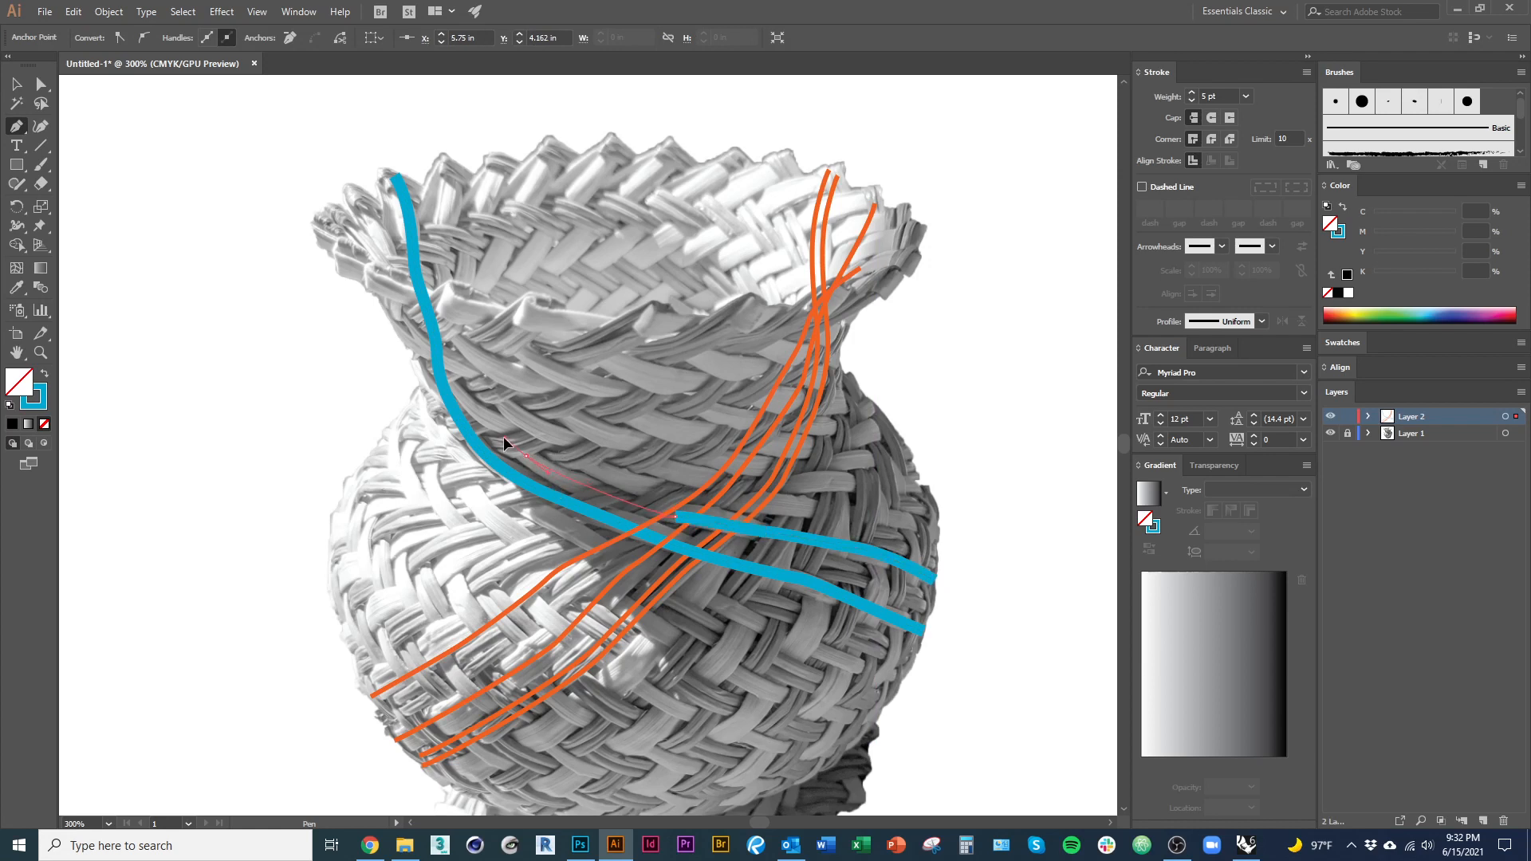
click(476, 419)
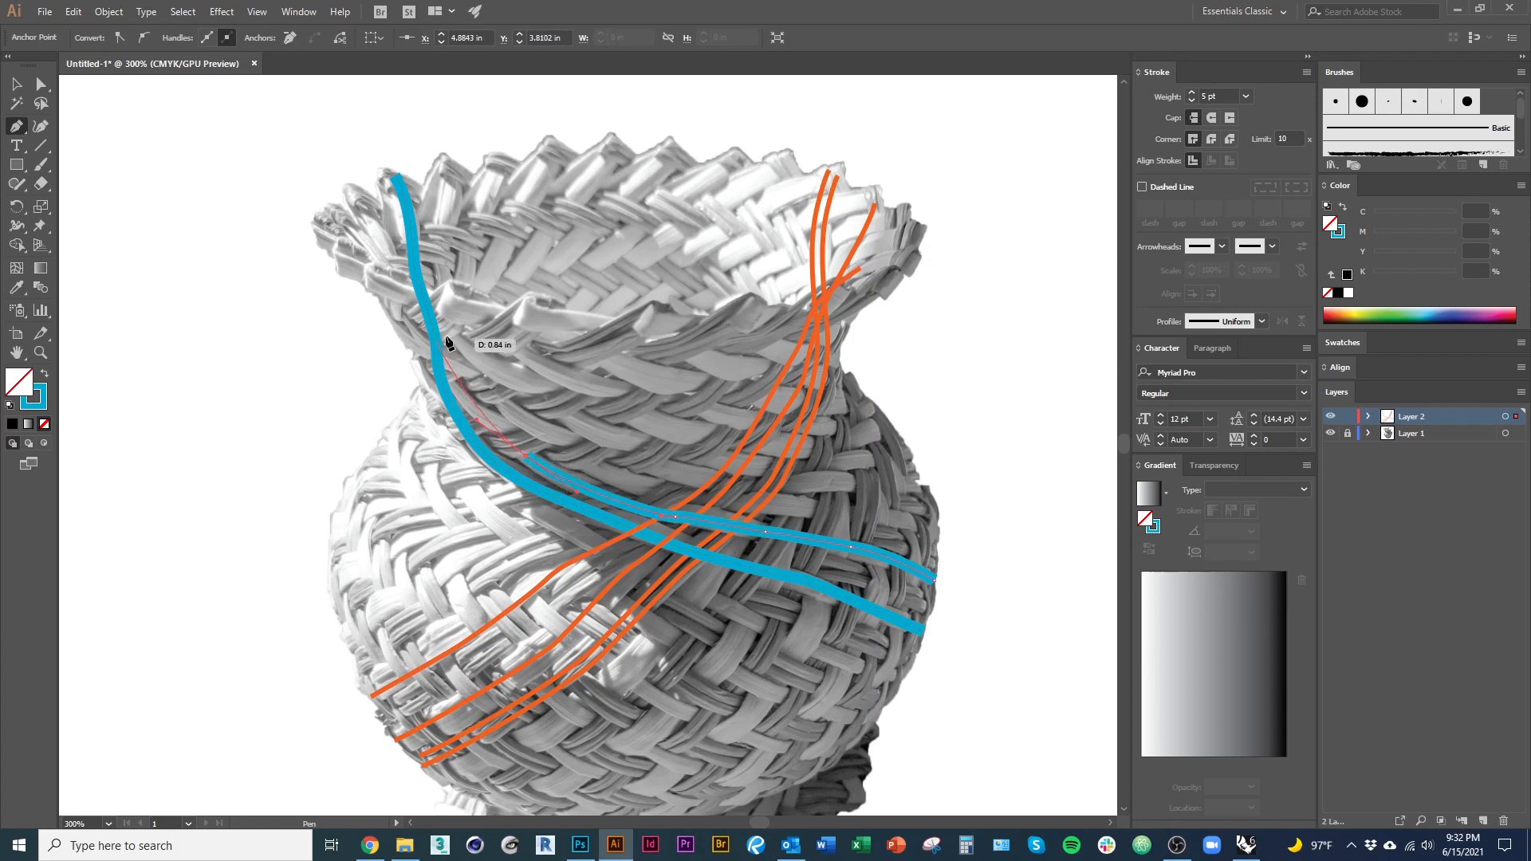
Step: Extend the second cyan curve up the left side of the neck to the rim, end the path and deselect it
click(431, 352)
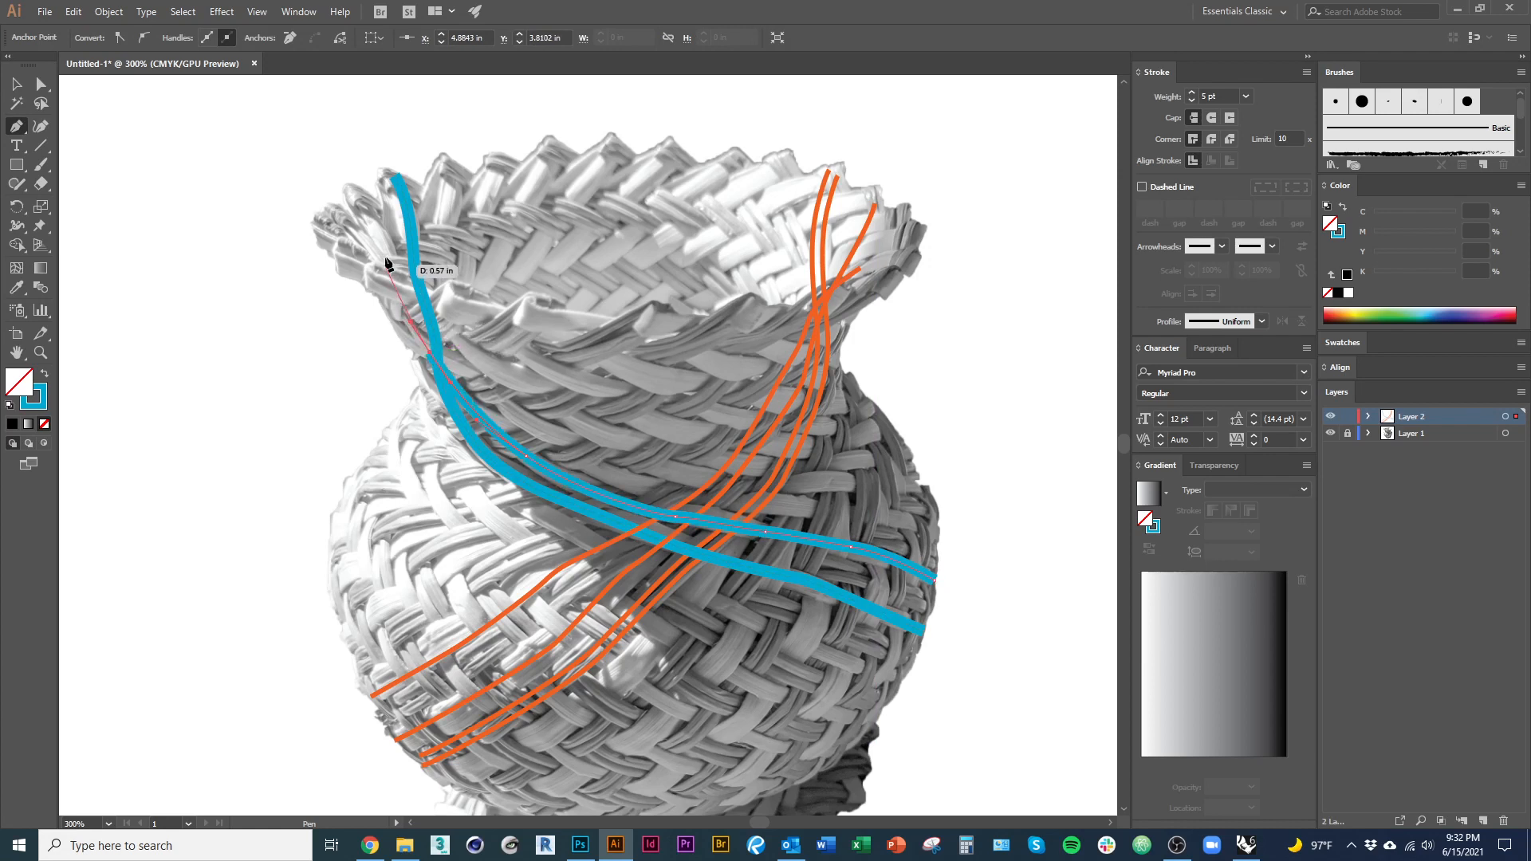
click(386, 250)
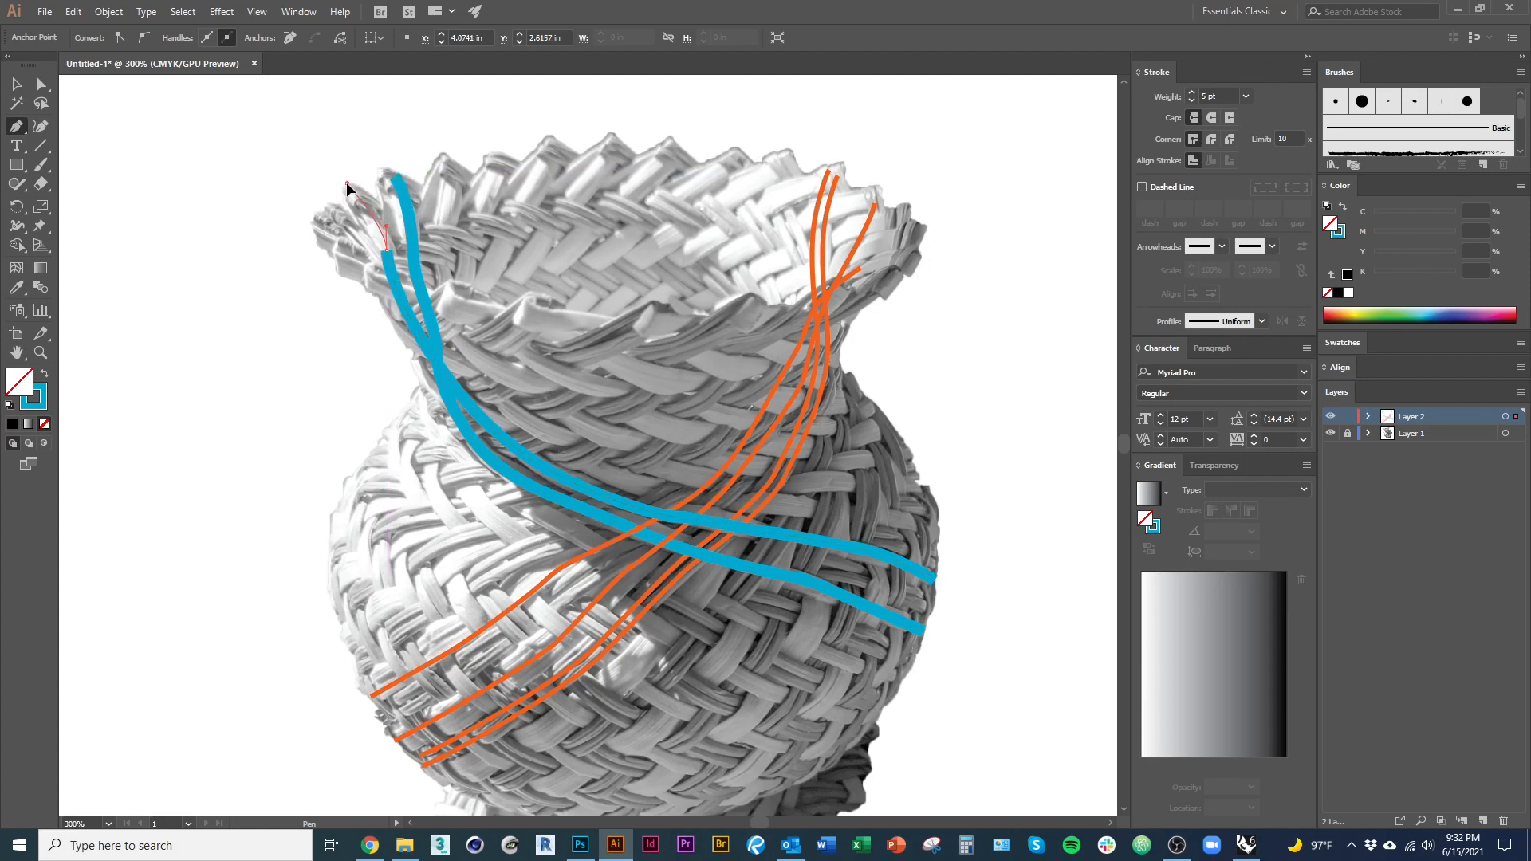
drag(346, 183, 332, 165)
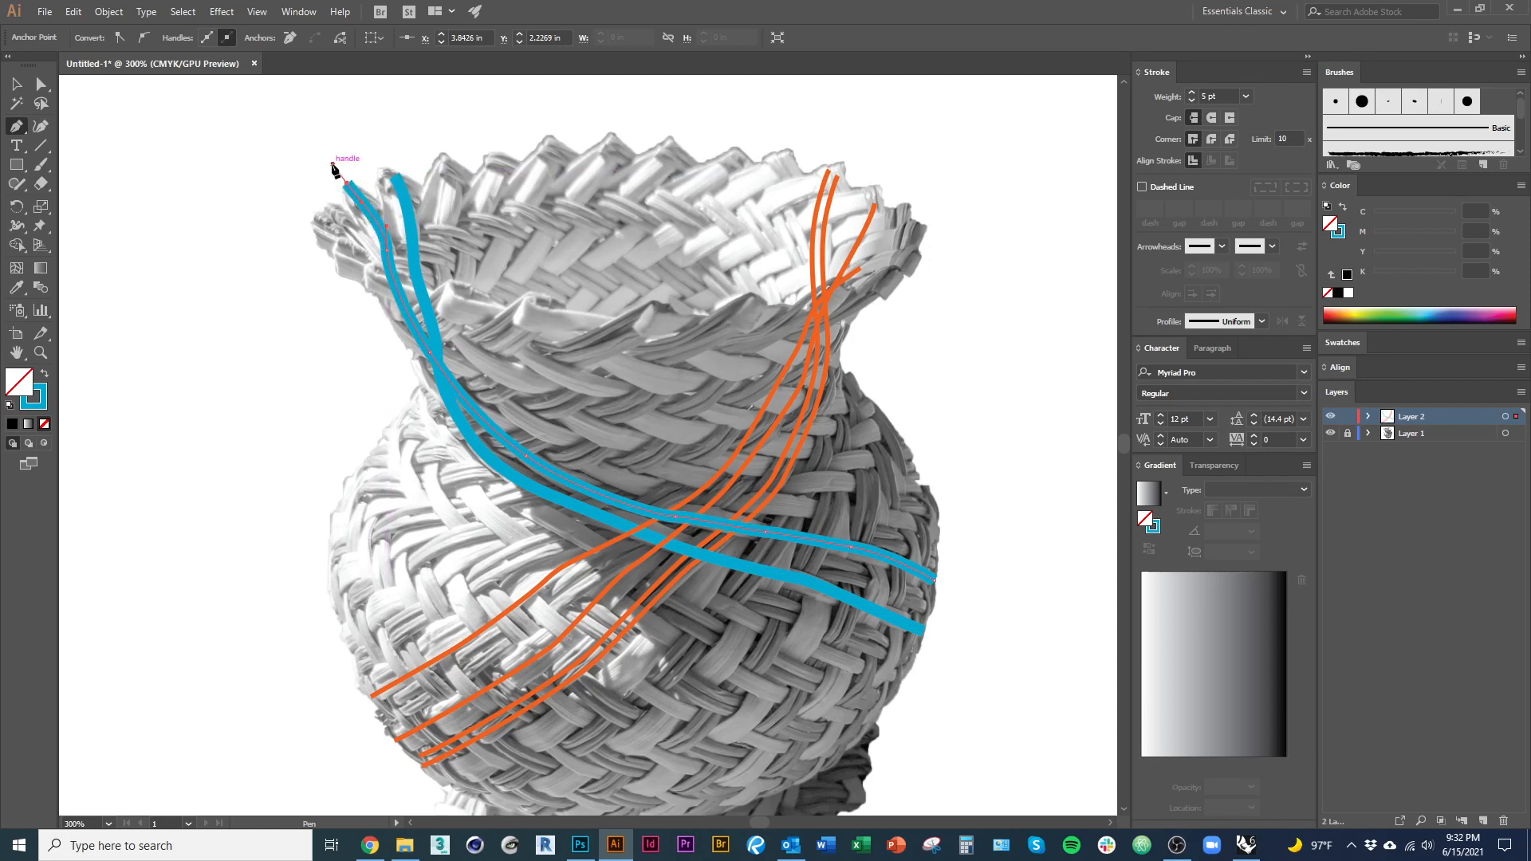
key(v)
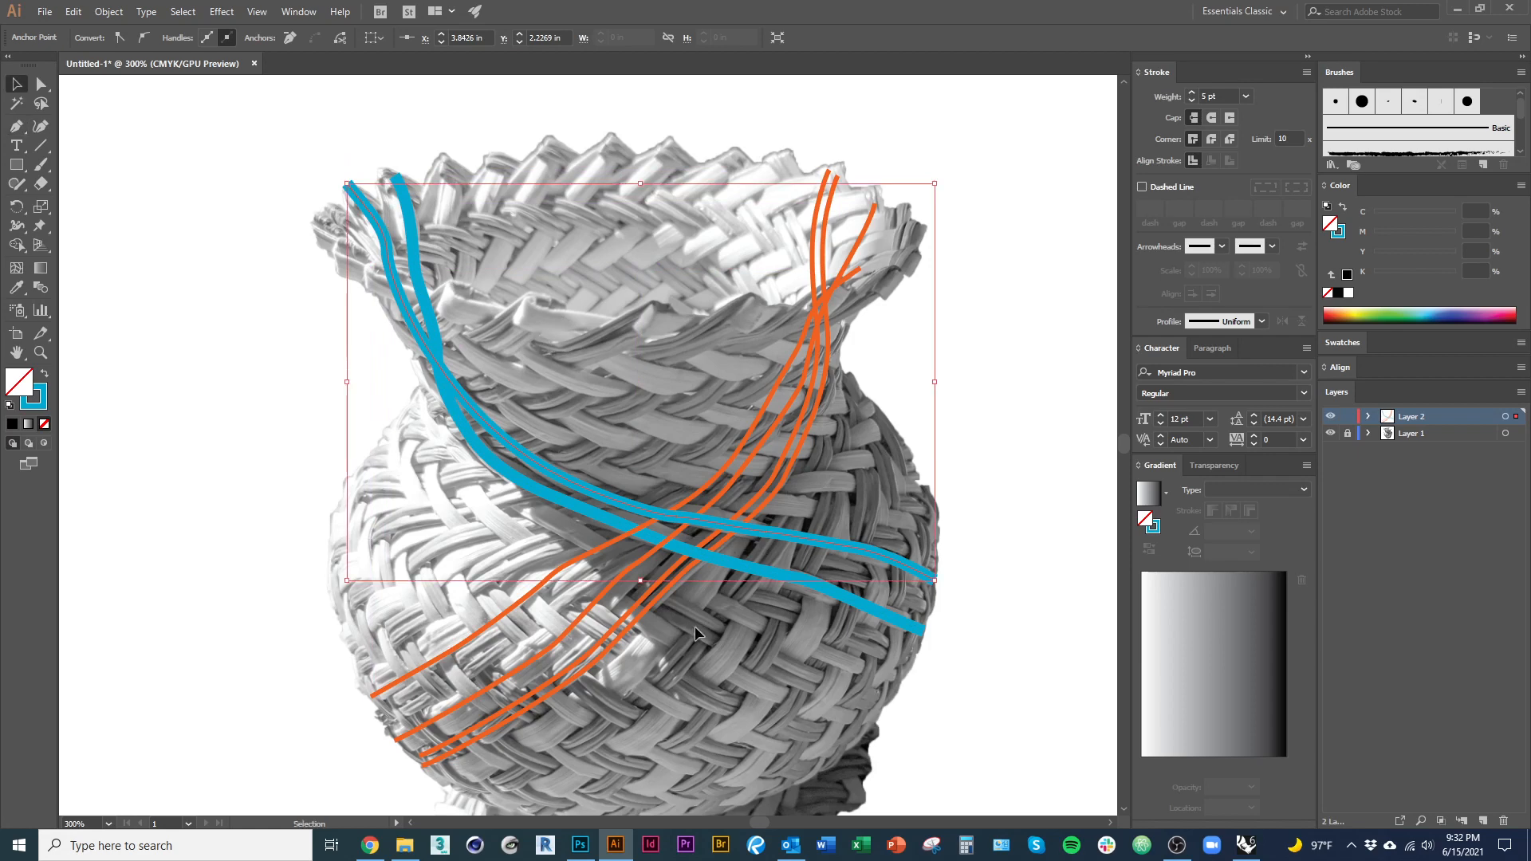
scroll(749, 638, right, 3)
click(931, 780)
Step: Set the upper cyan curve's stroke weight to 4 pt
scroll(748, 552, up, 1)
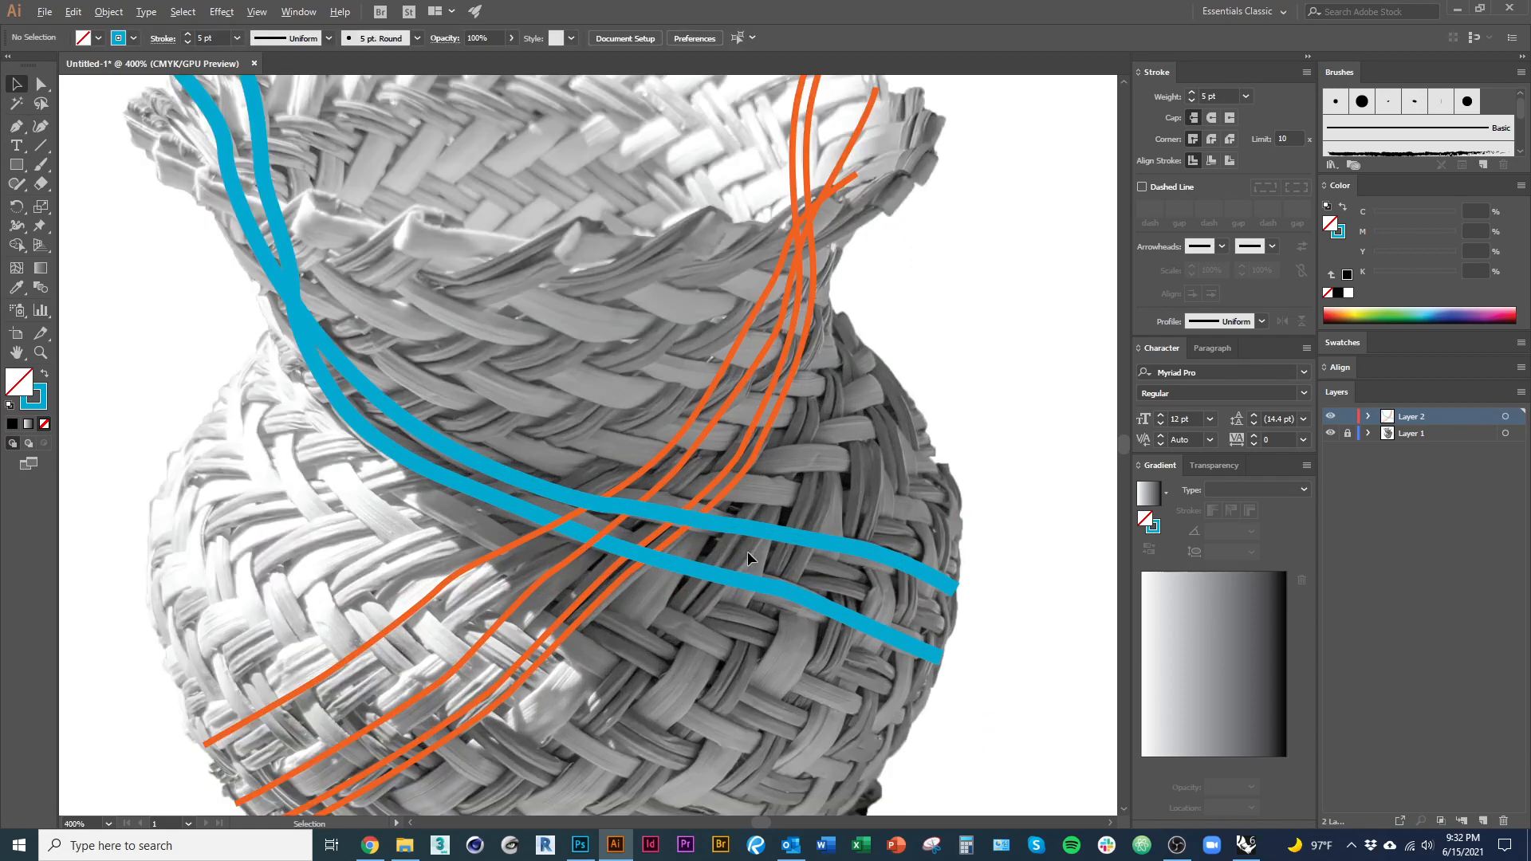
scroll(748, 552, up, 1)
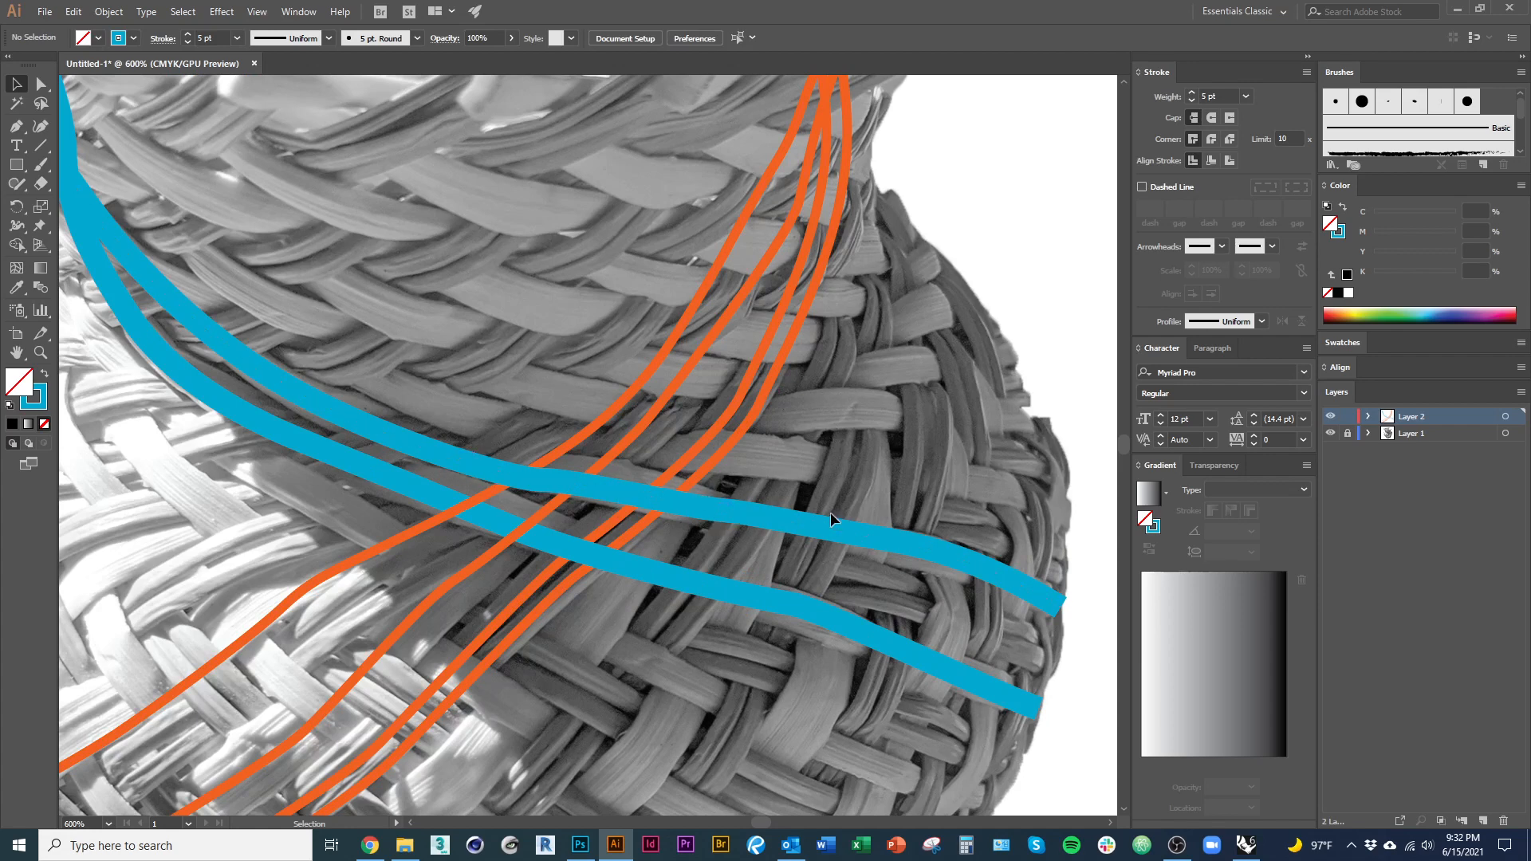
key(space)
drag(562, 571, 673, 559)
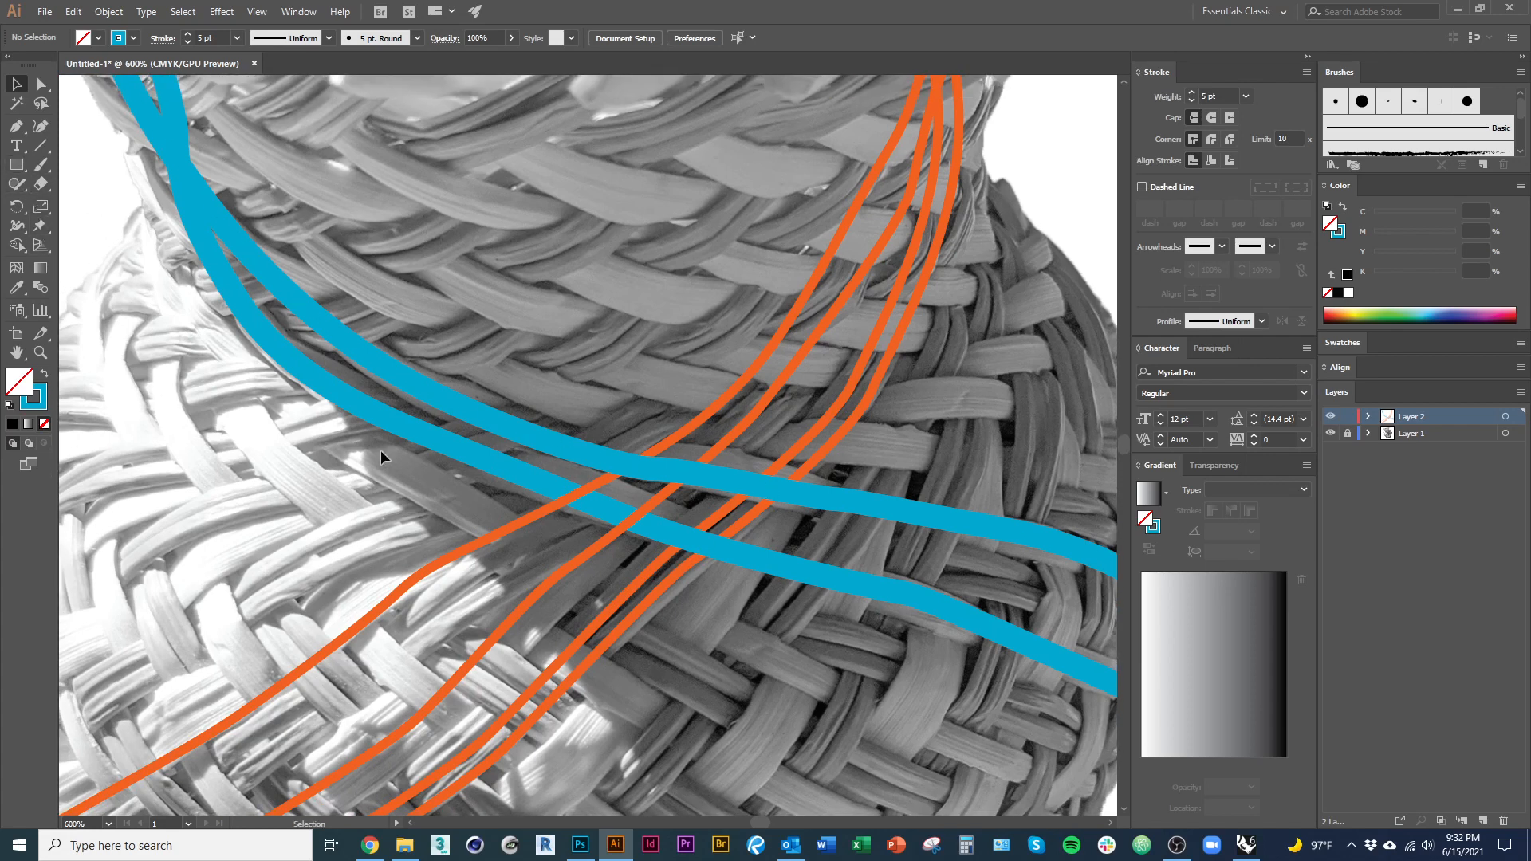
key(c)
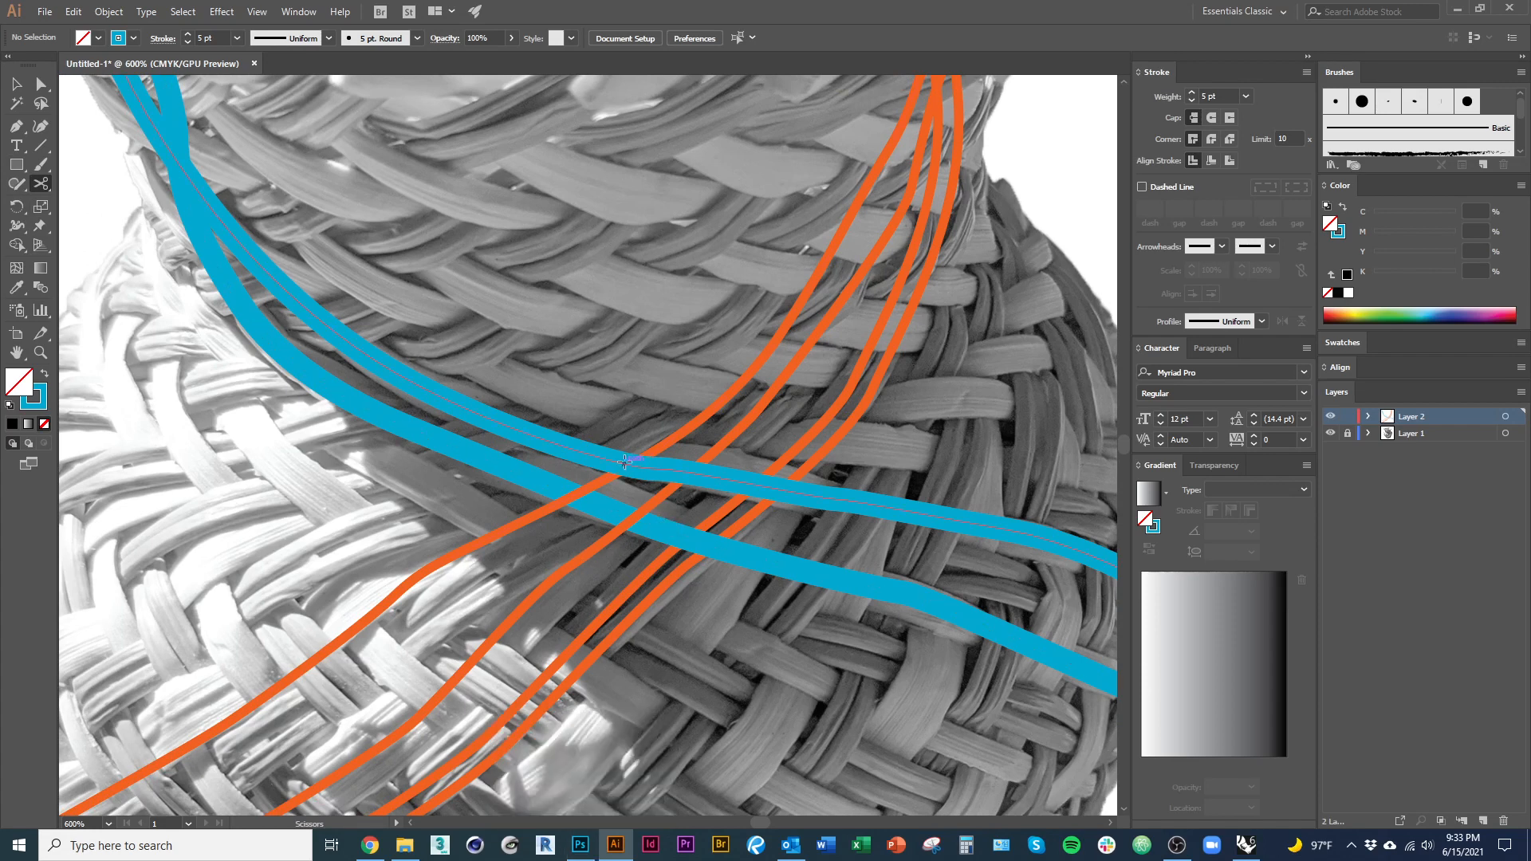
key(v)
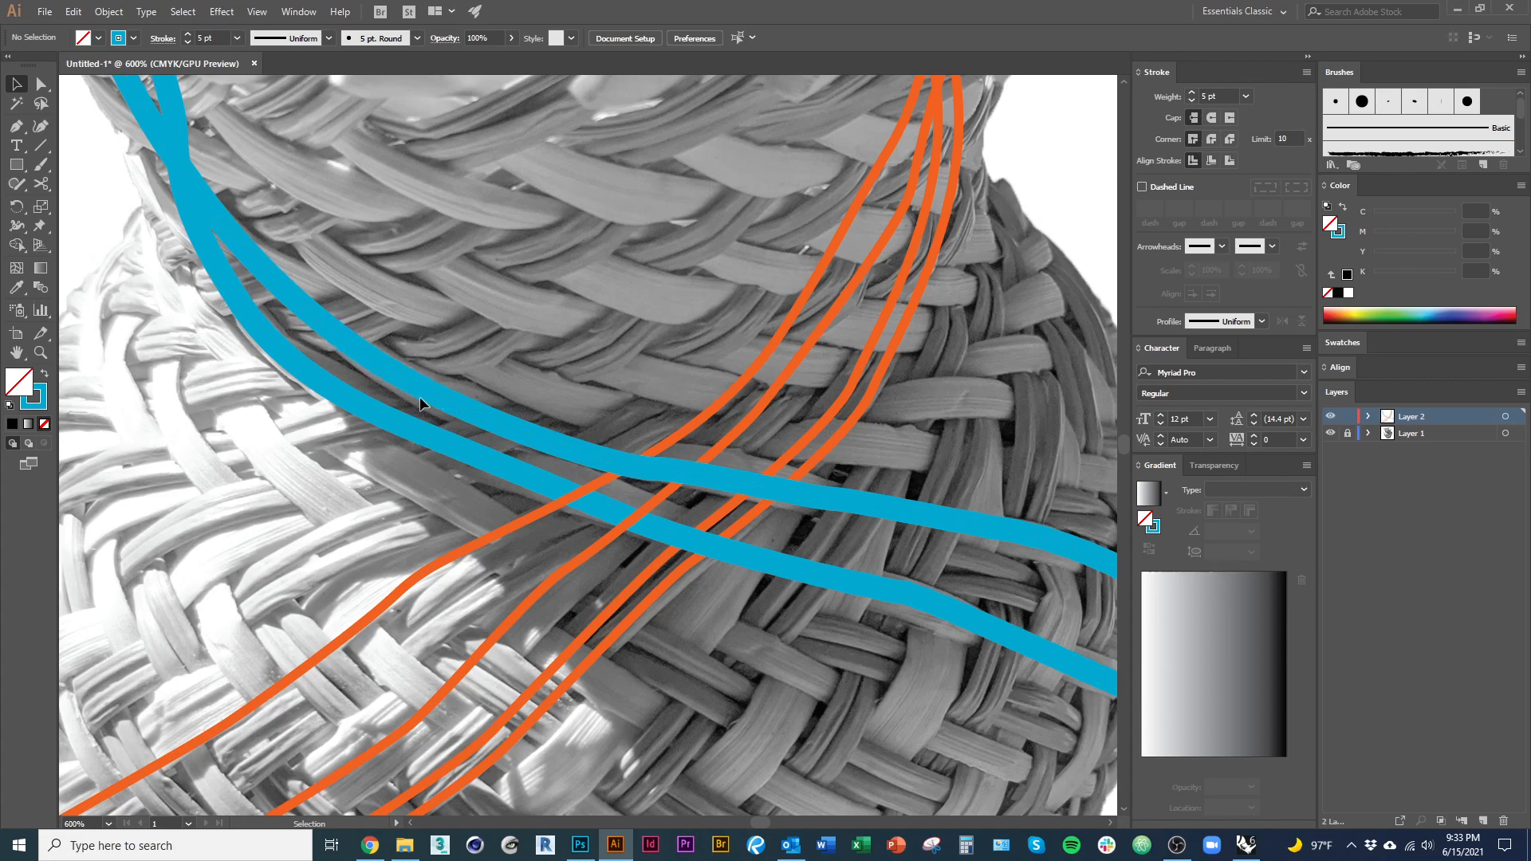
click(548, 437)
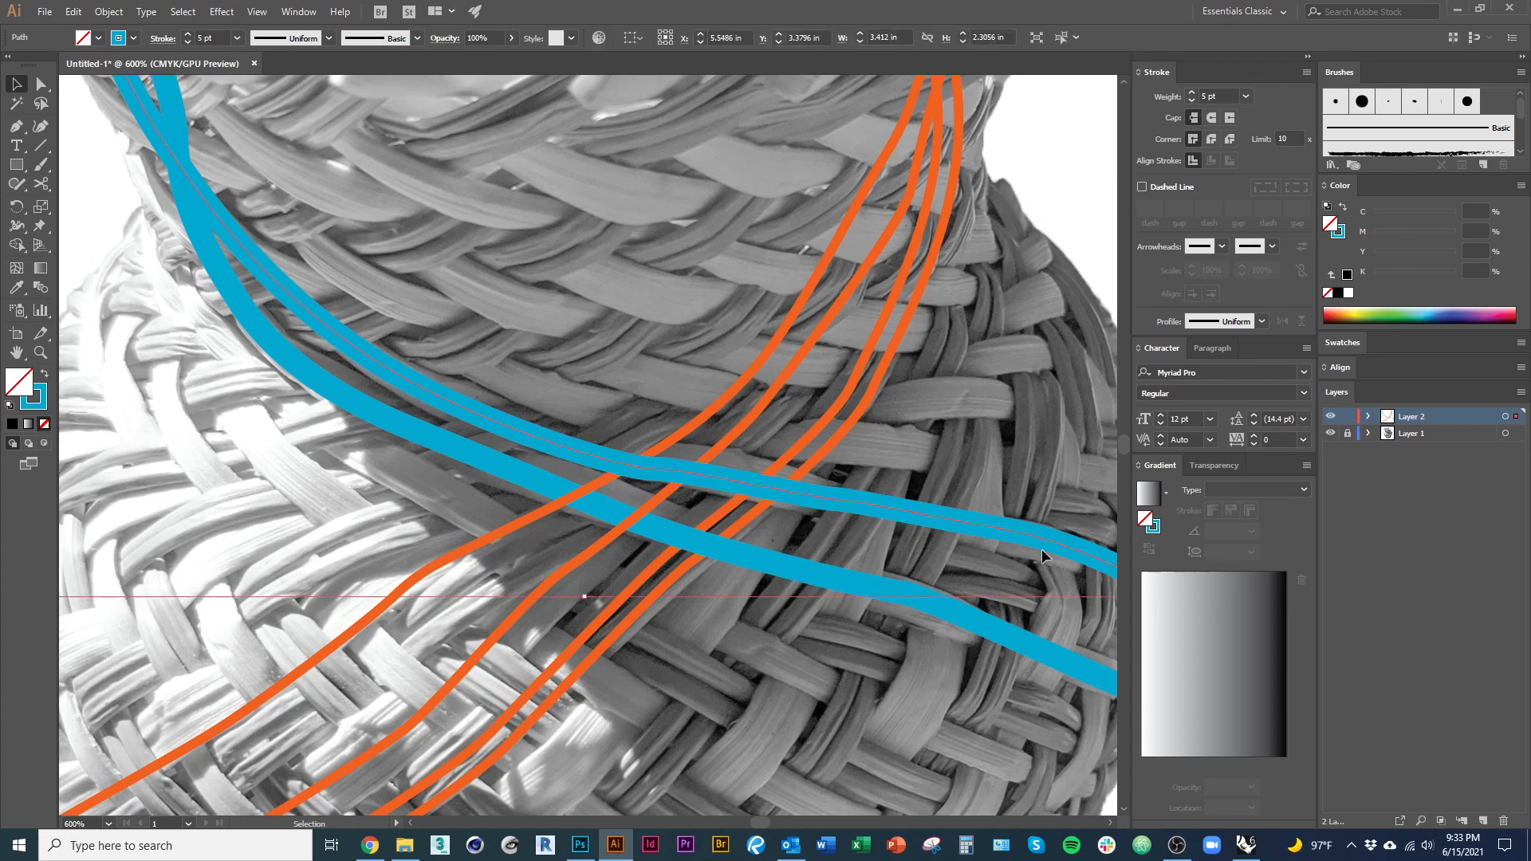
click(1193, 100)
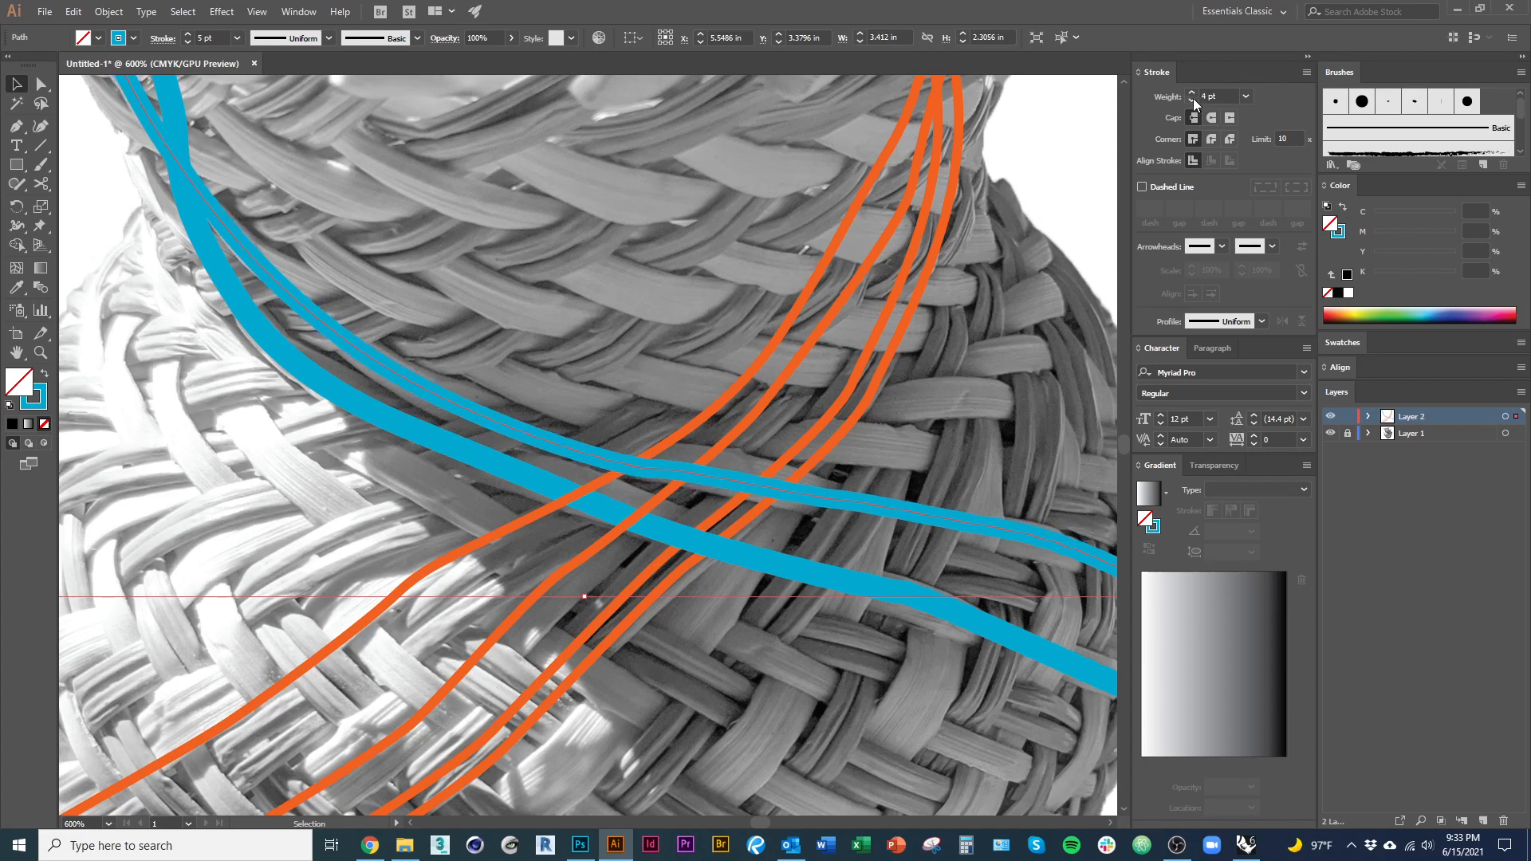
Step: Try thinner and thicker stroke weights on the upper cyan curve, then set it to 5 pt
click(1193, 100)
click(1193, 101)
click(1191, 93)
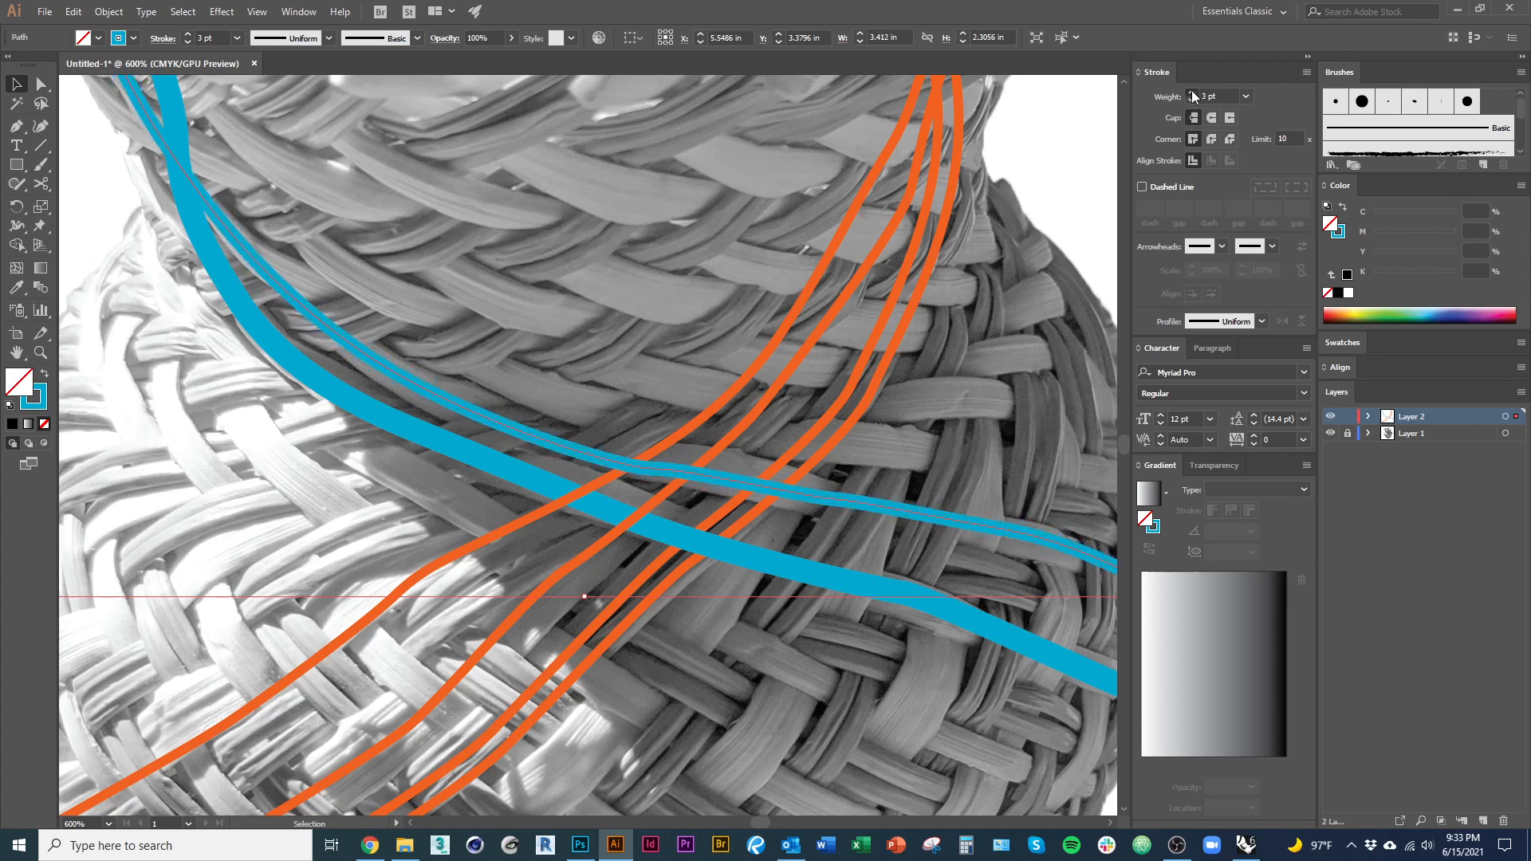
click(1191, 93)
click(1192, 93)
click(1192, 93)
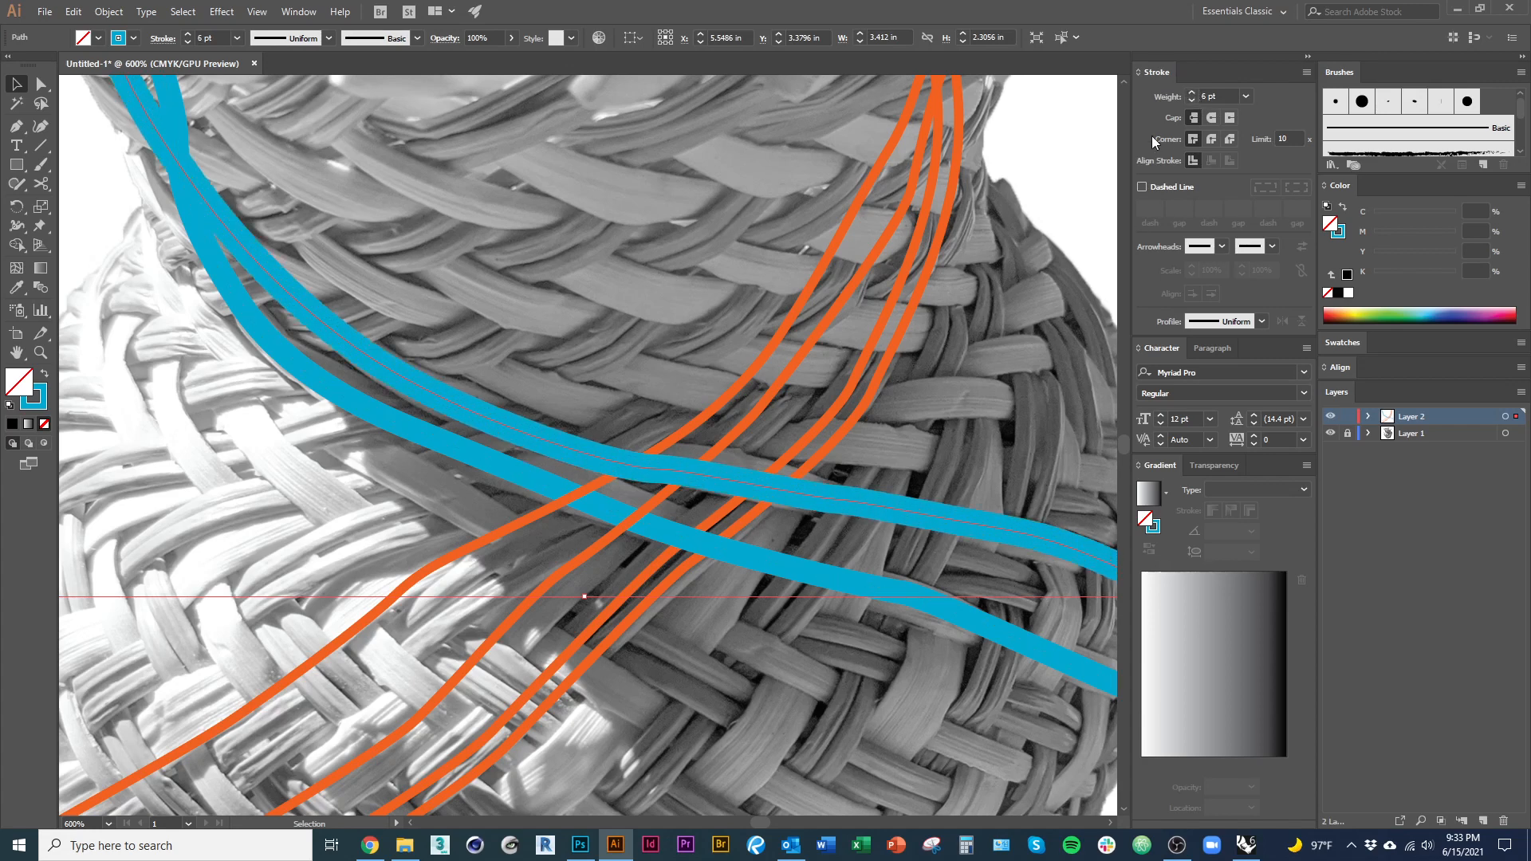
click(1191, 100)
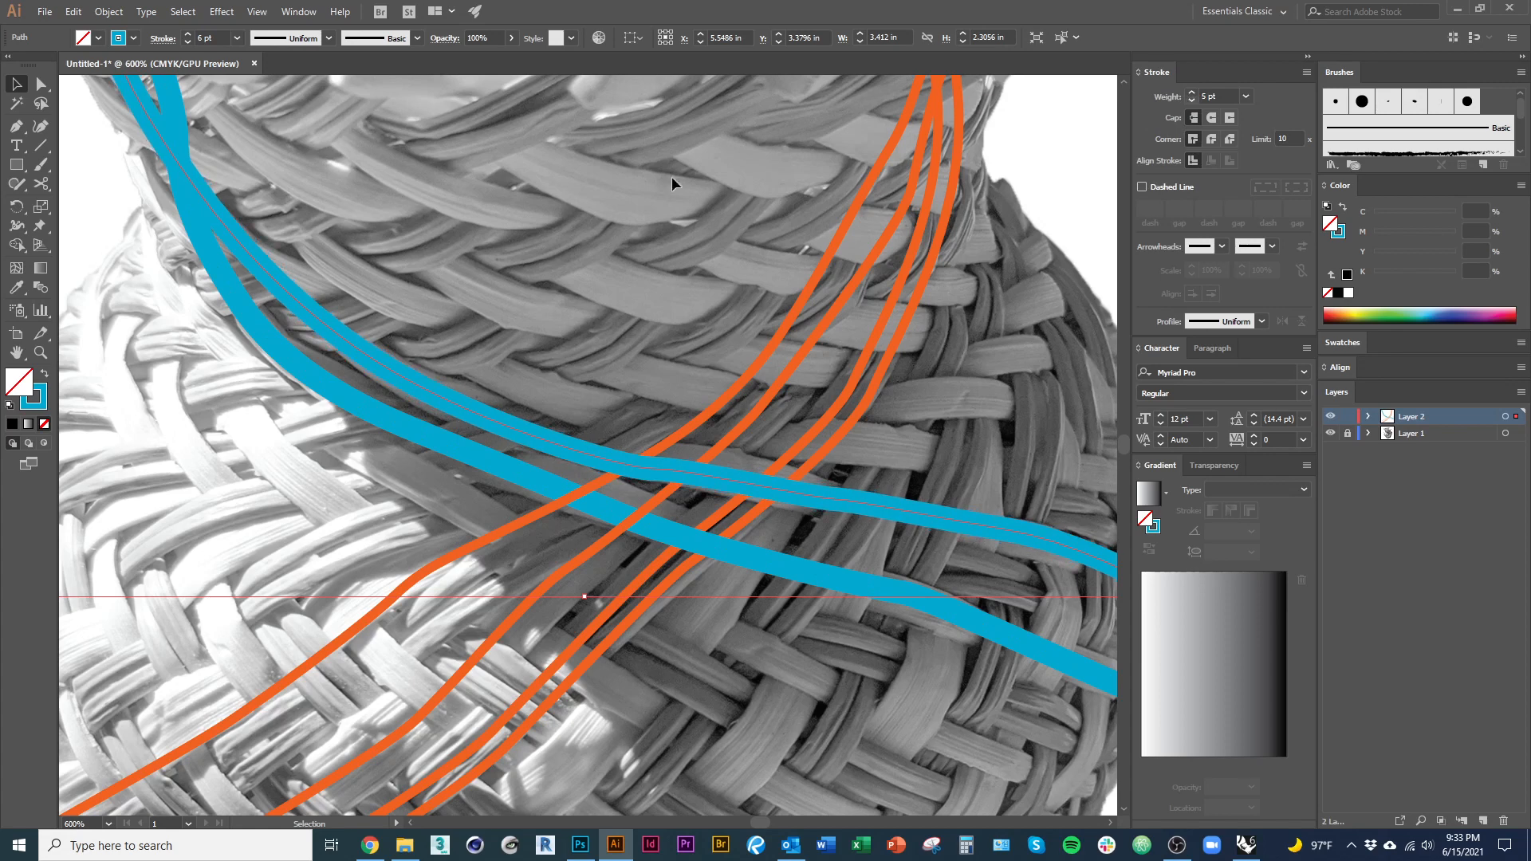
Step: Cut both cyan curves into several segments with the Scissors tool, before, between and beyond their crossings with the orange curves
click(42, 183)
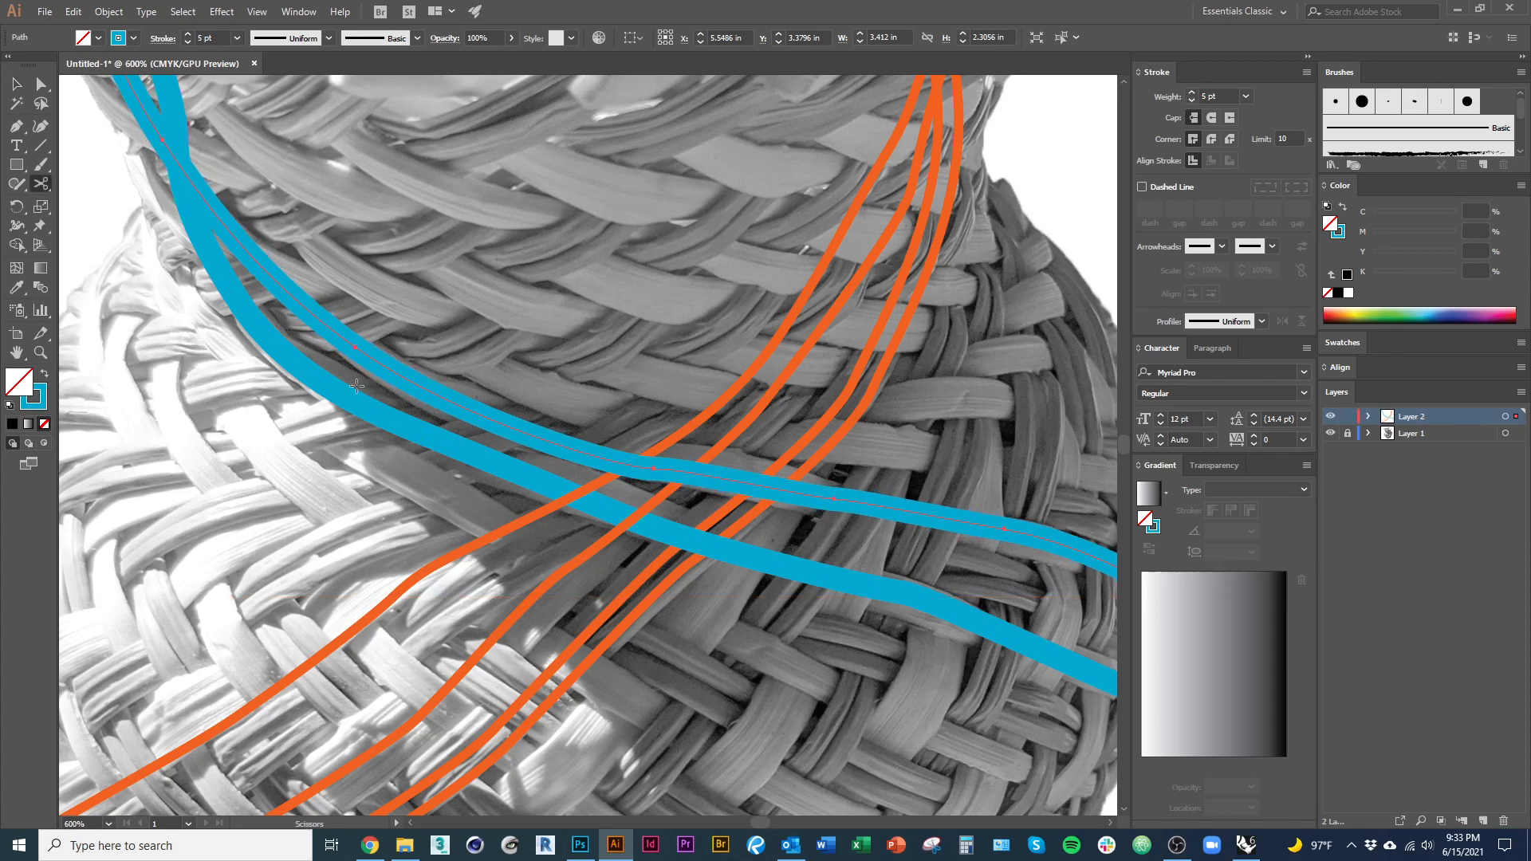
click(42, 191)
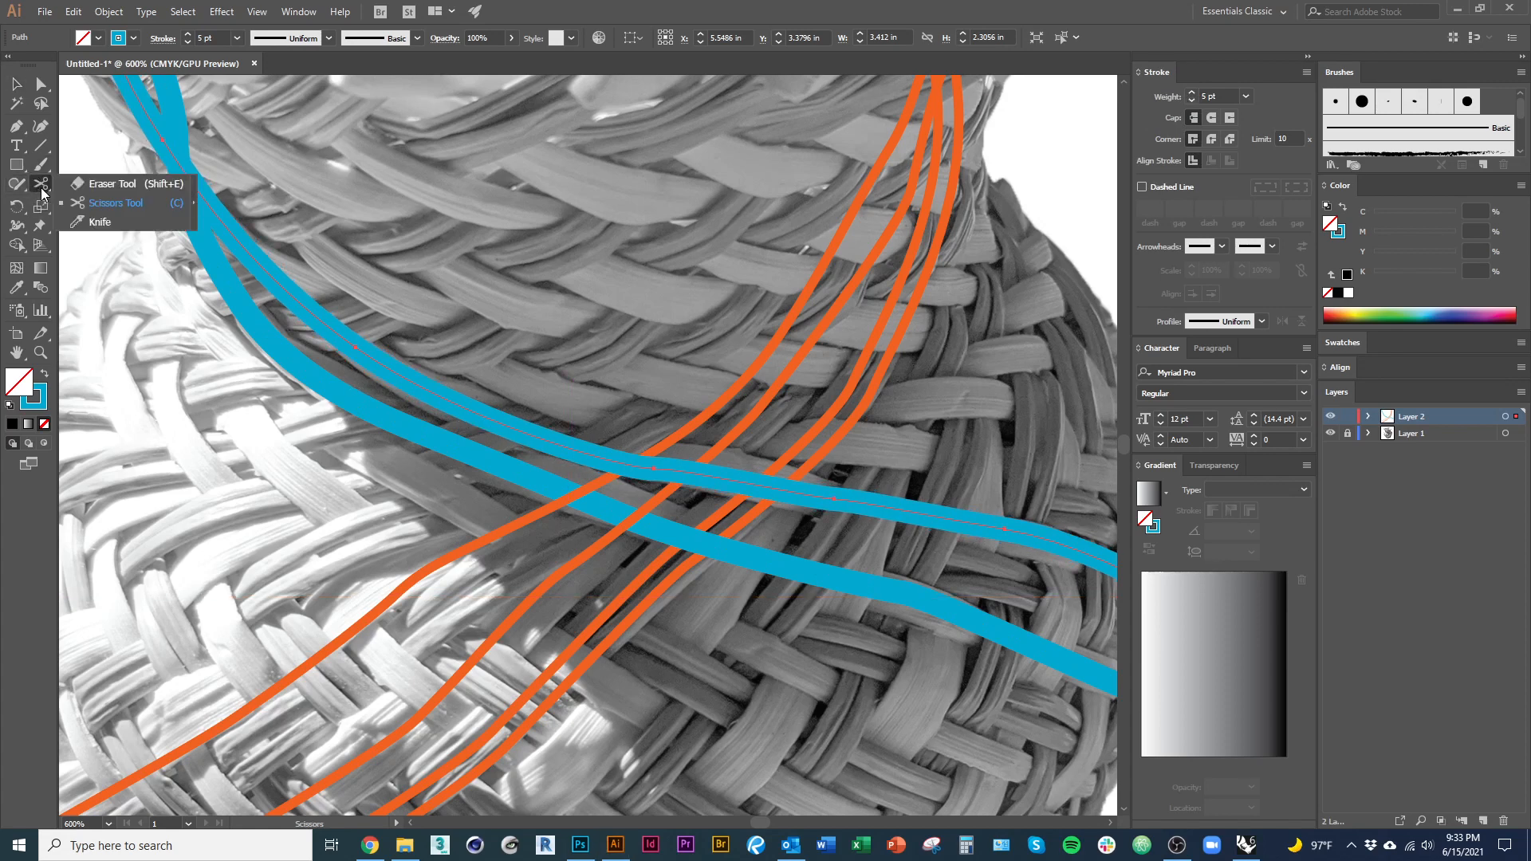
click(99, 204)
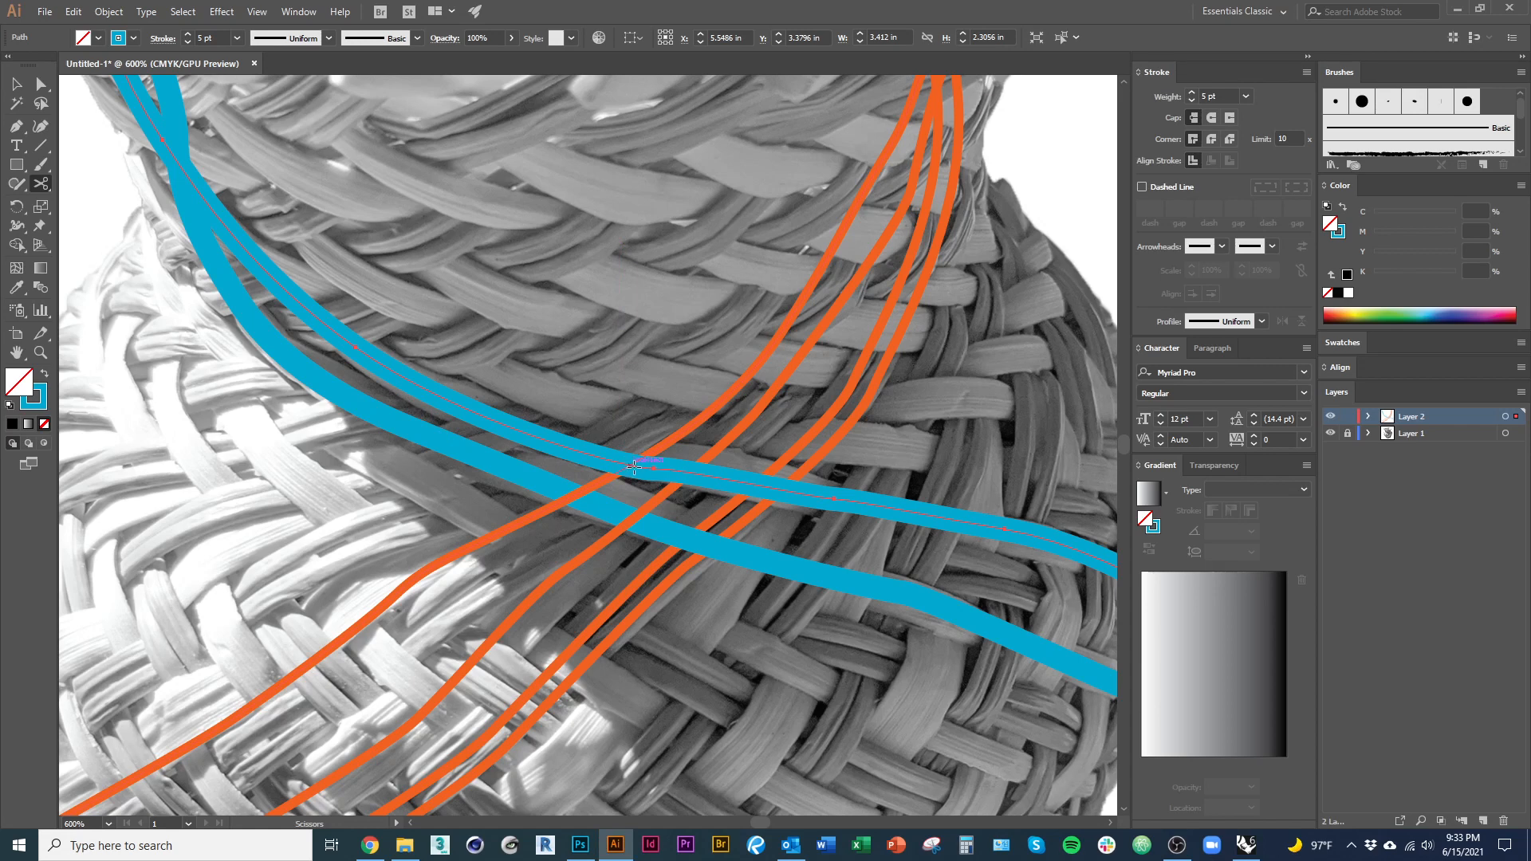
click(641, 468)
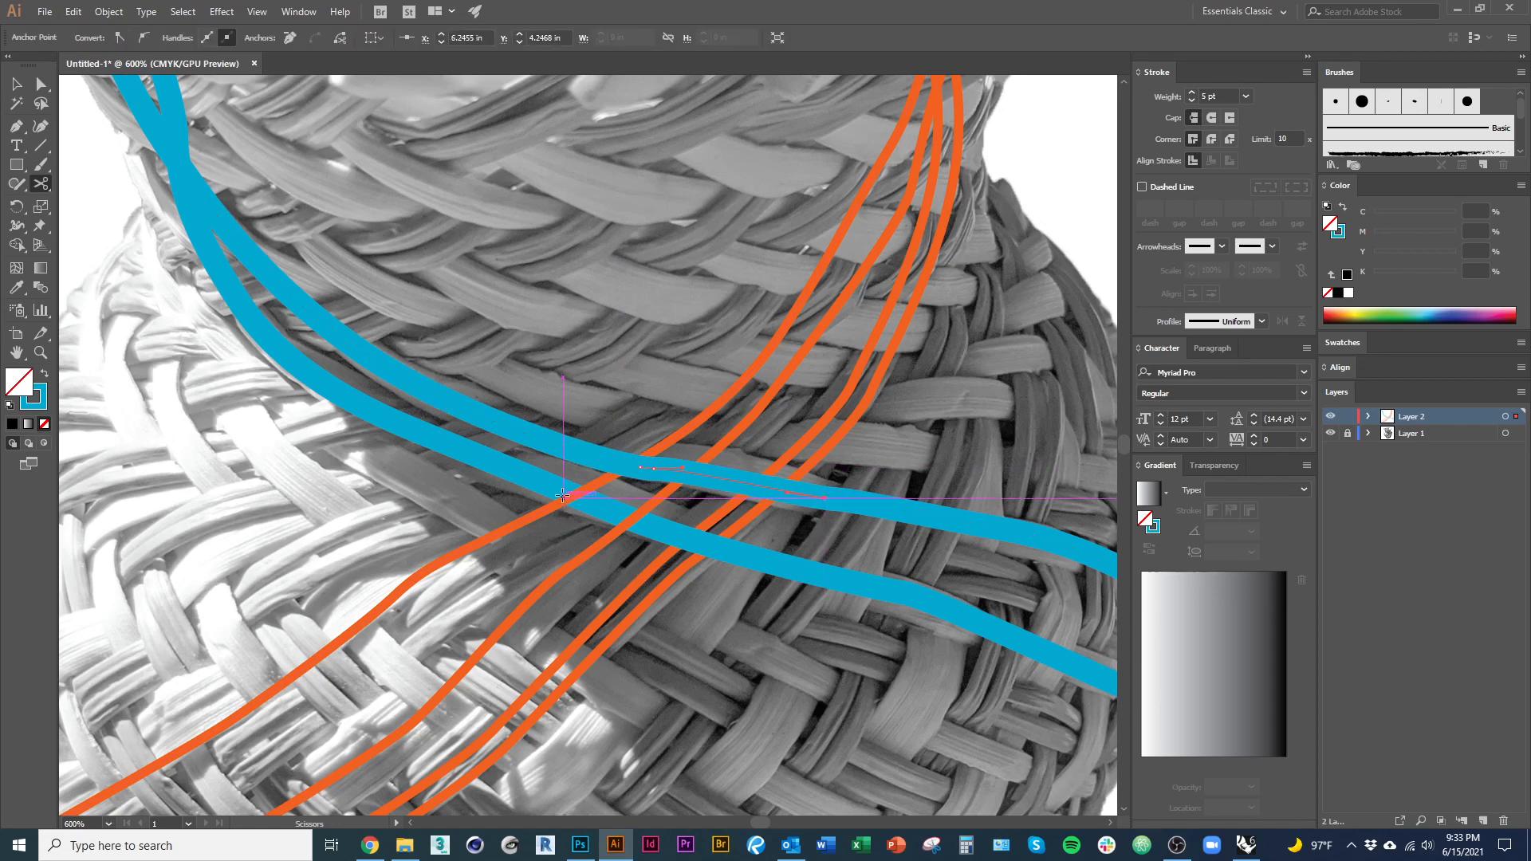
click(488, 463)
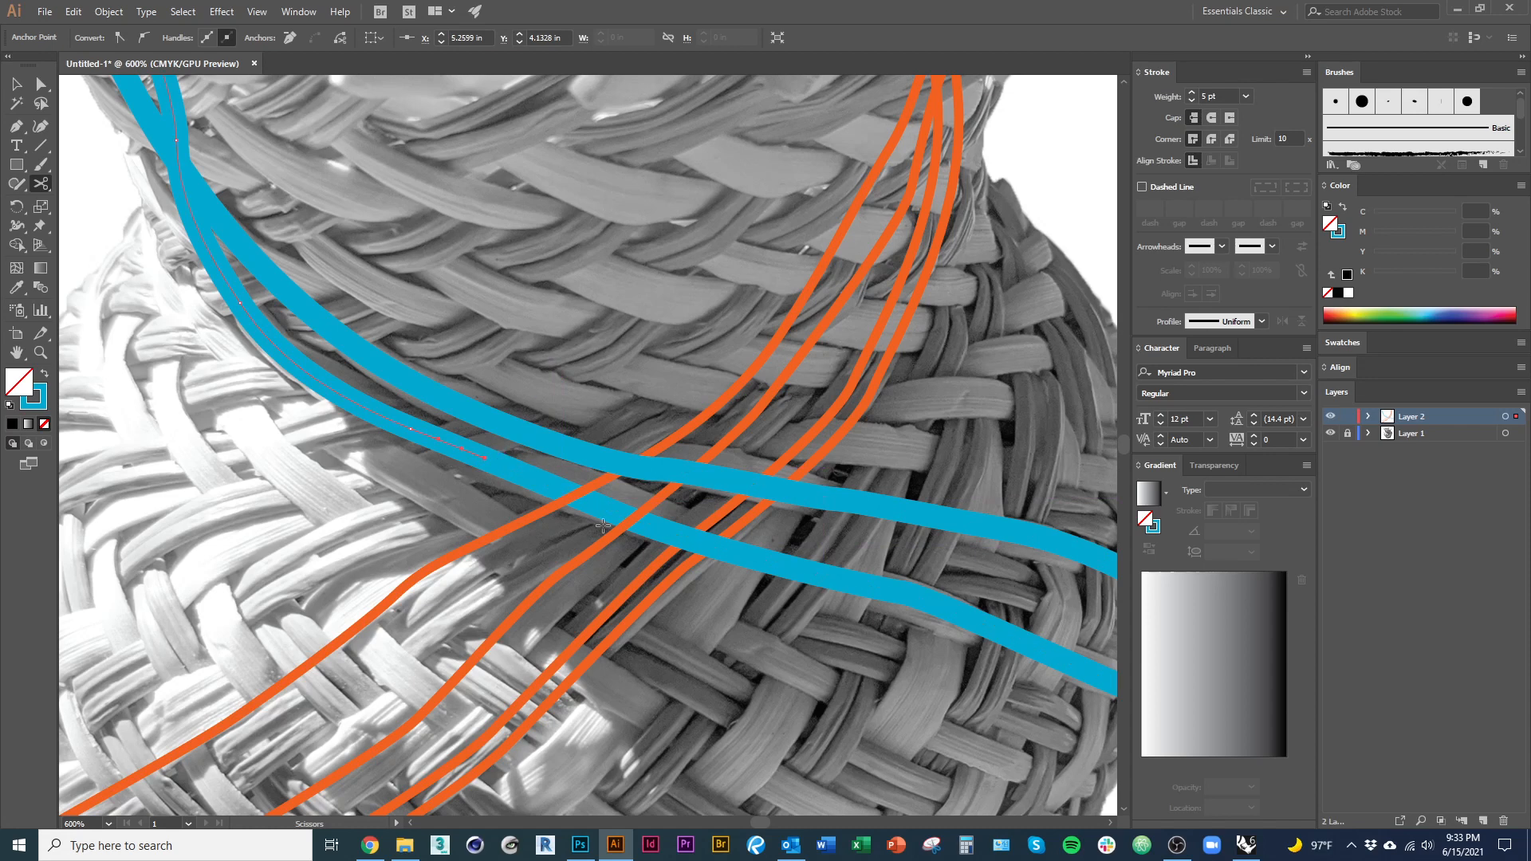
click(658, 529)
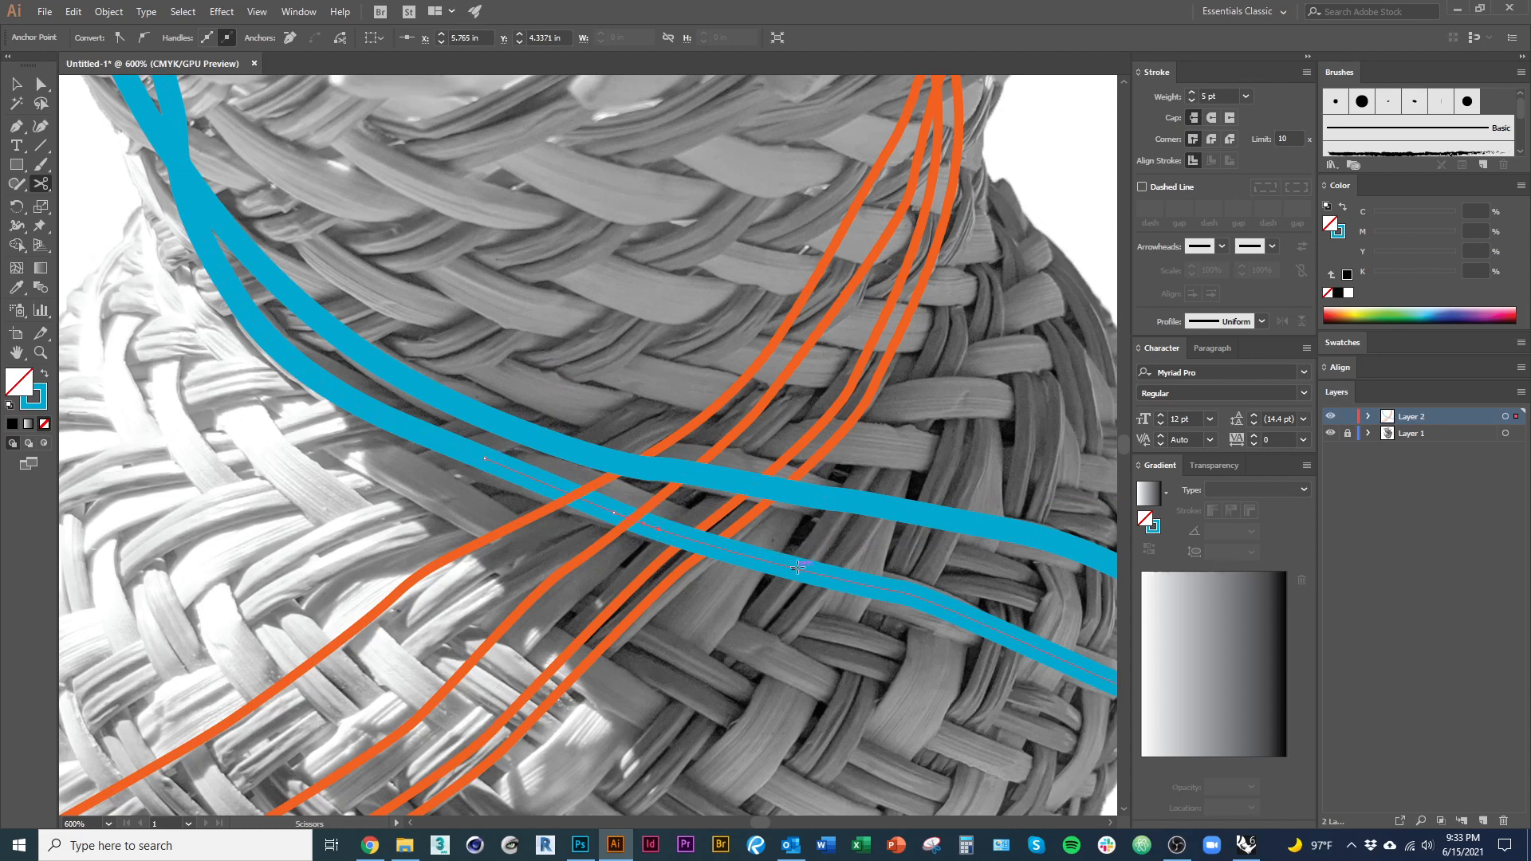
click(887, 590)
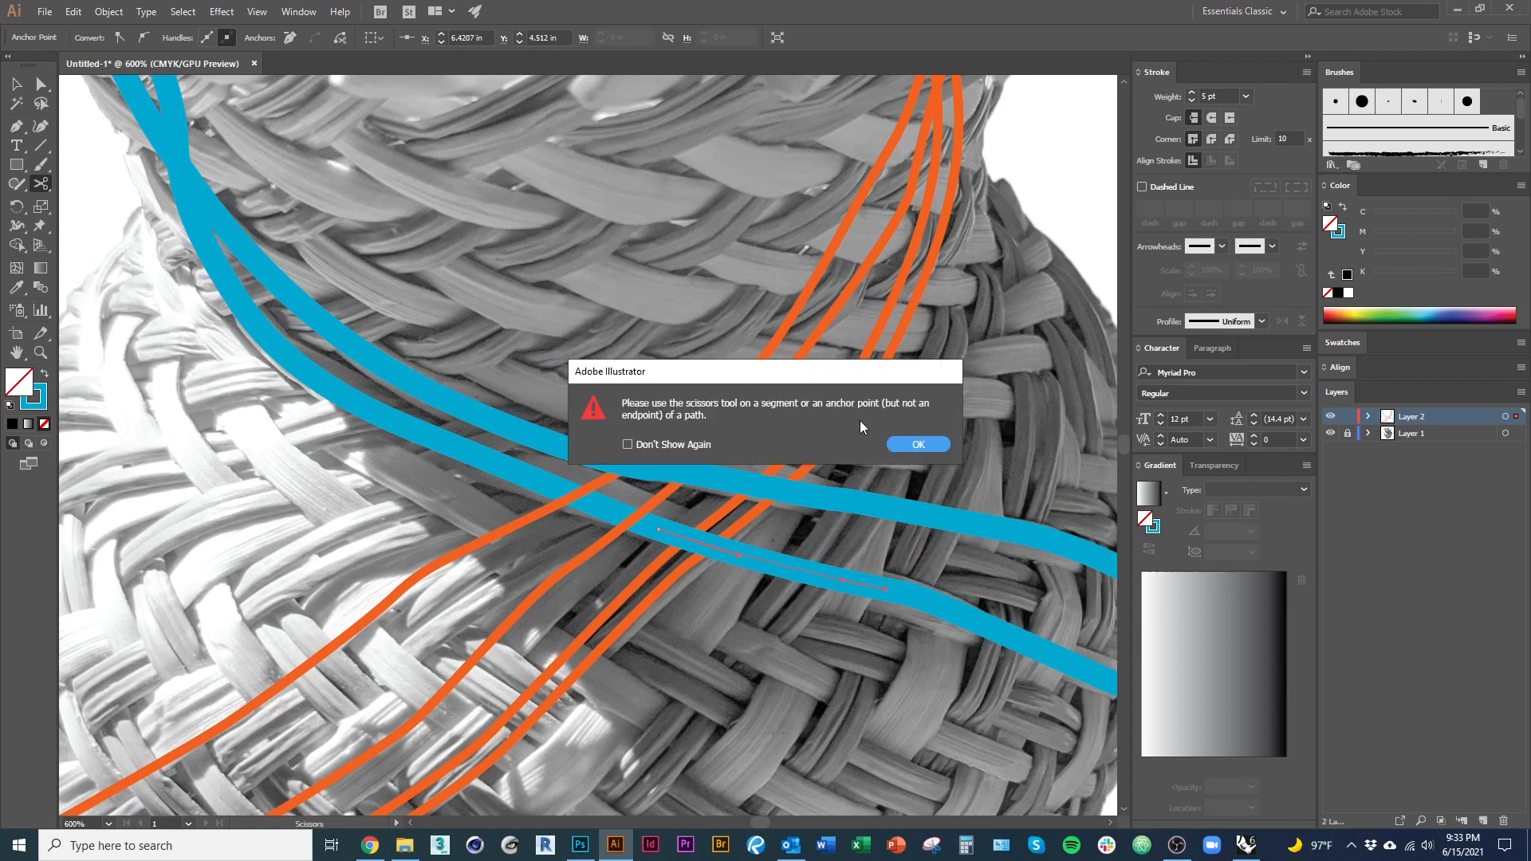
click(914, 448)
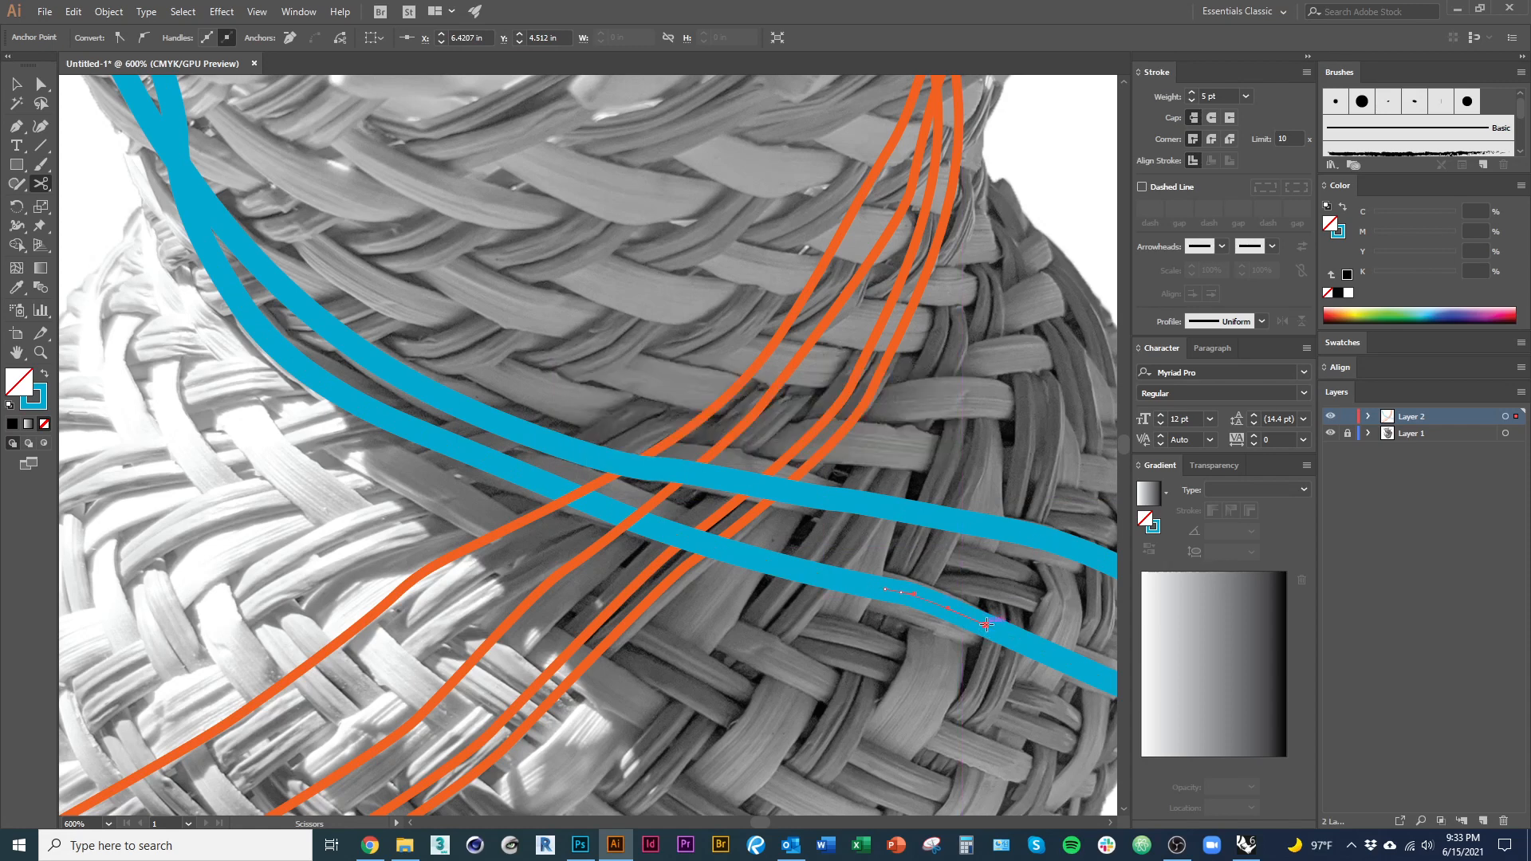
click(1004, 529)
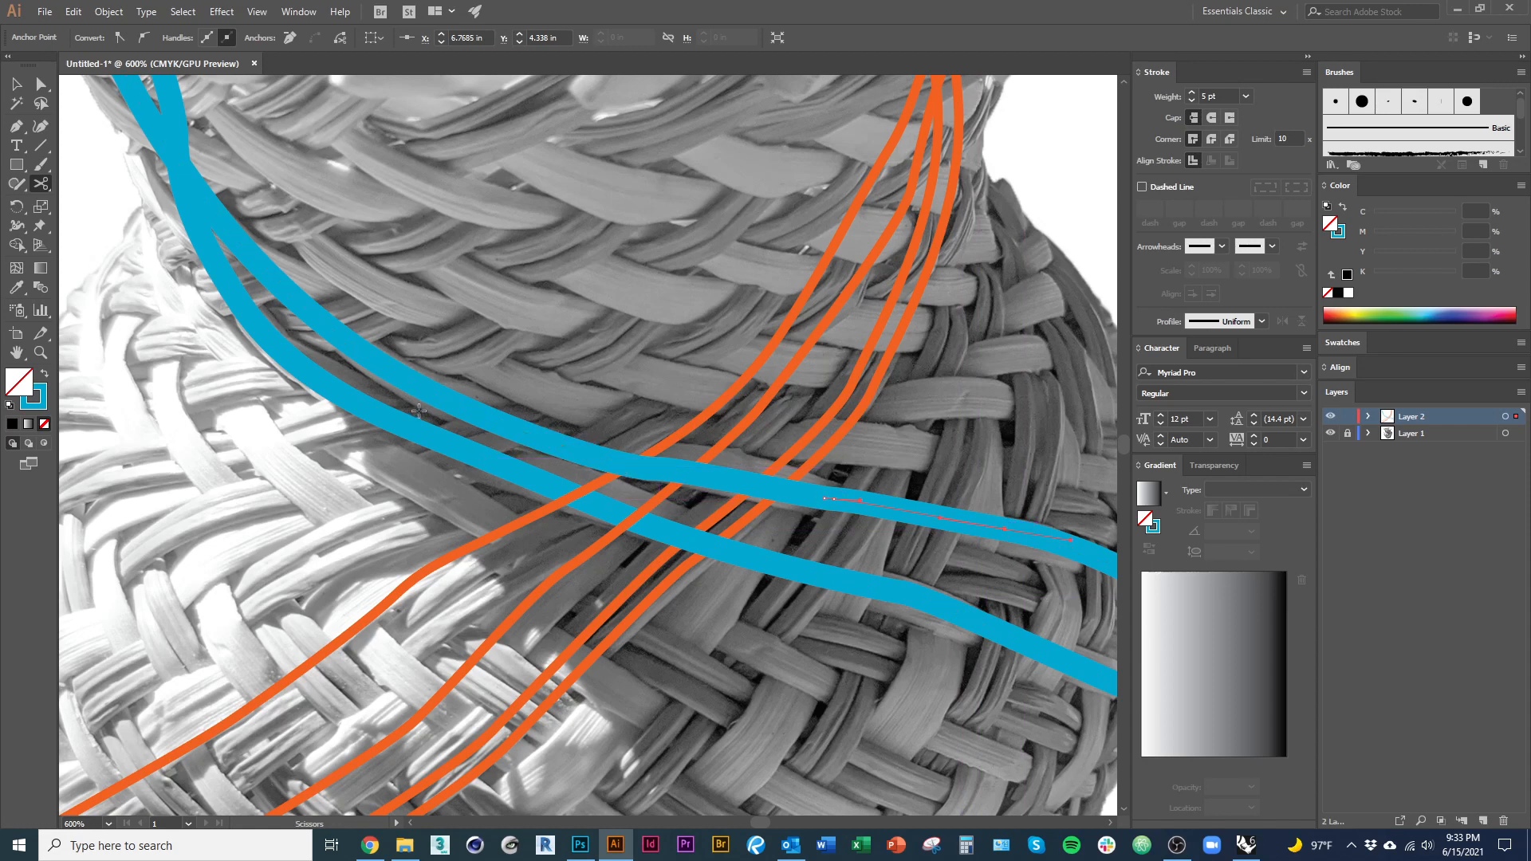
click(355, 347)
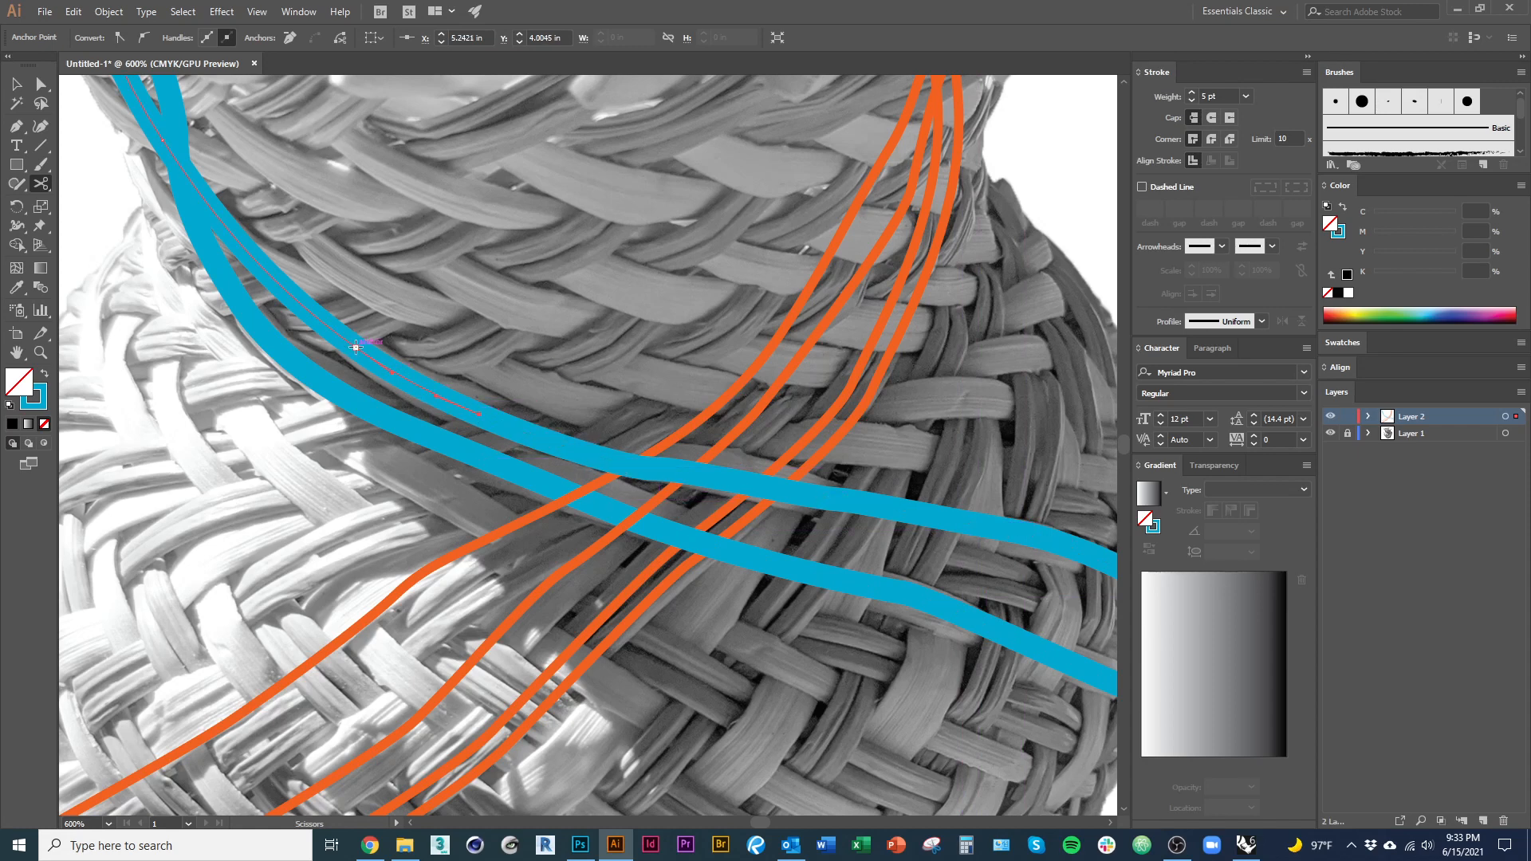
Step: Send the upper cyan curve's segment just left of the orange crossings to the back and deselect it
key(v)
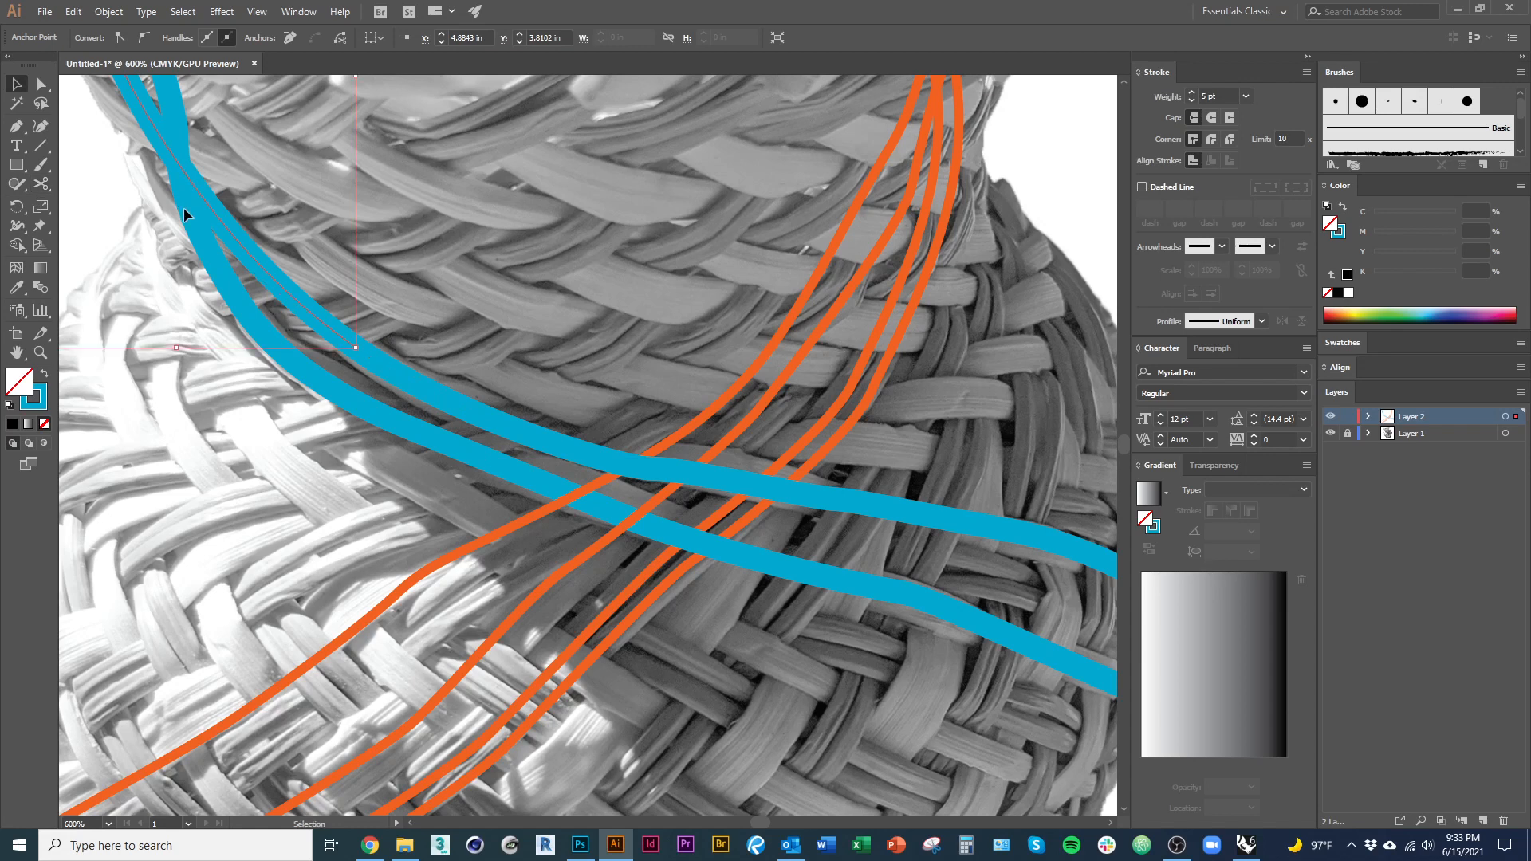
click(188, 426)
click(431, 395)
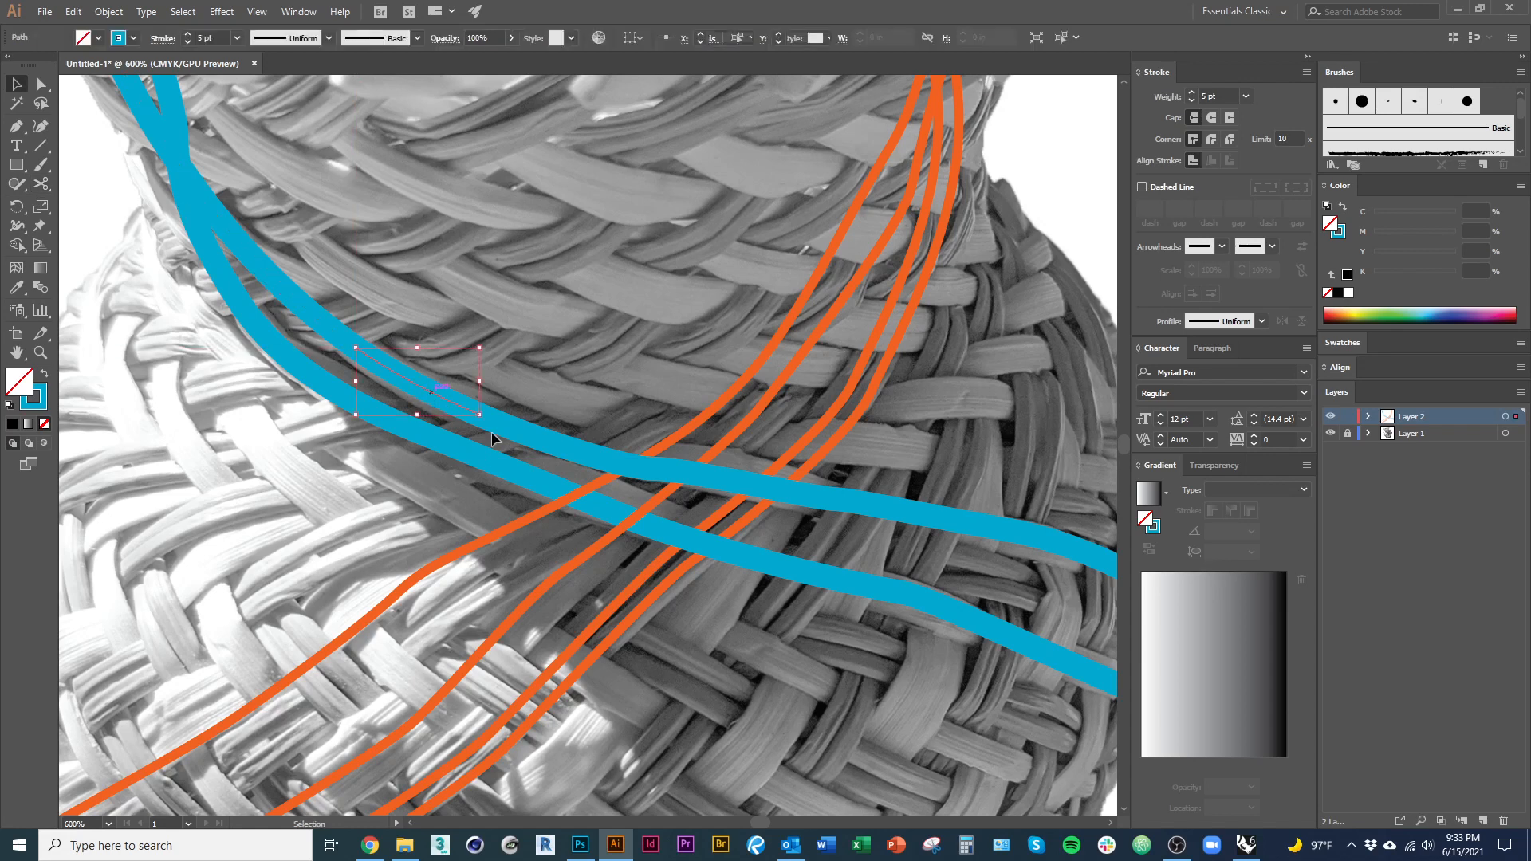
click(720, 476)
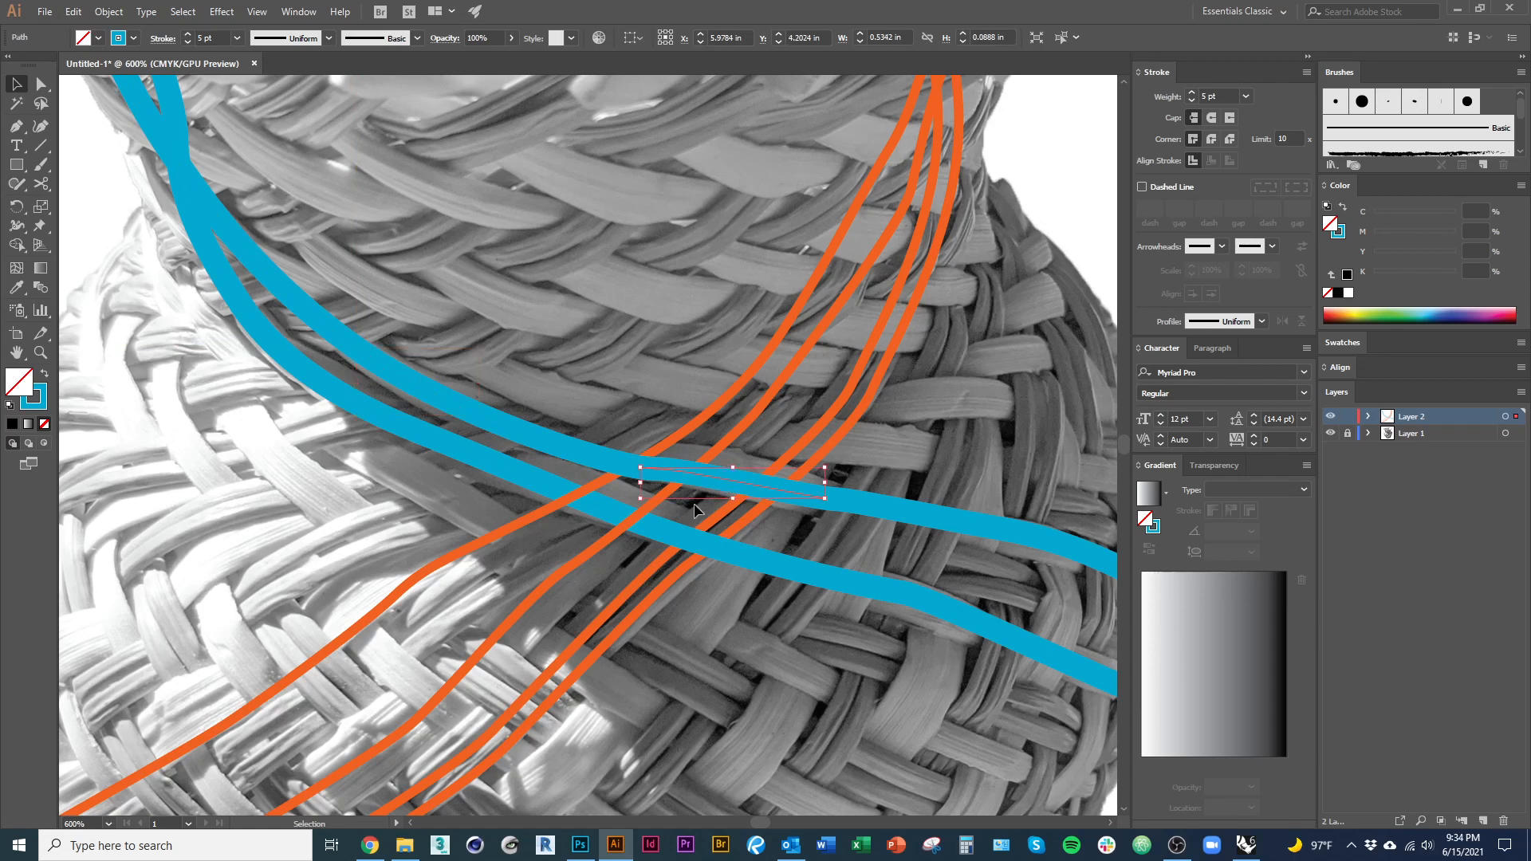
click(580, 451)
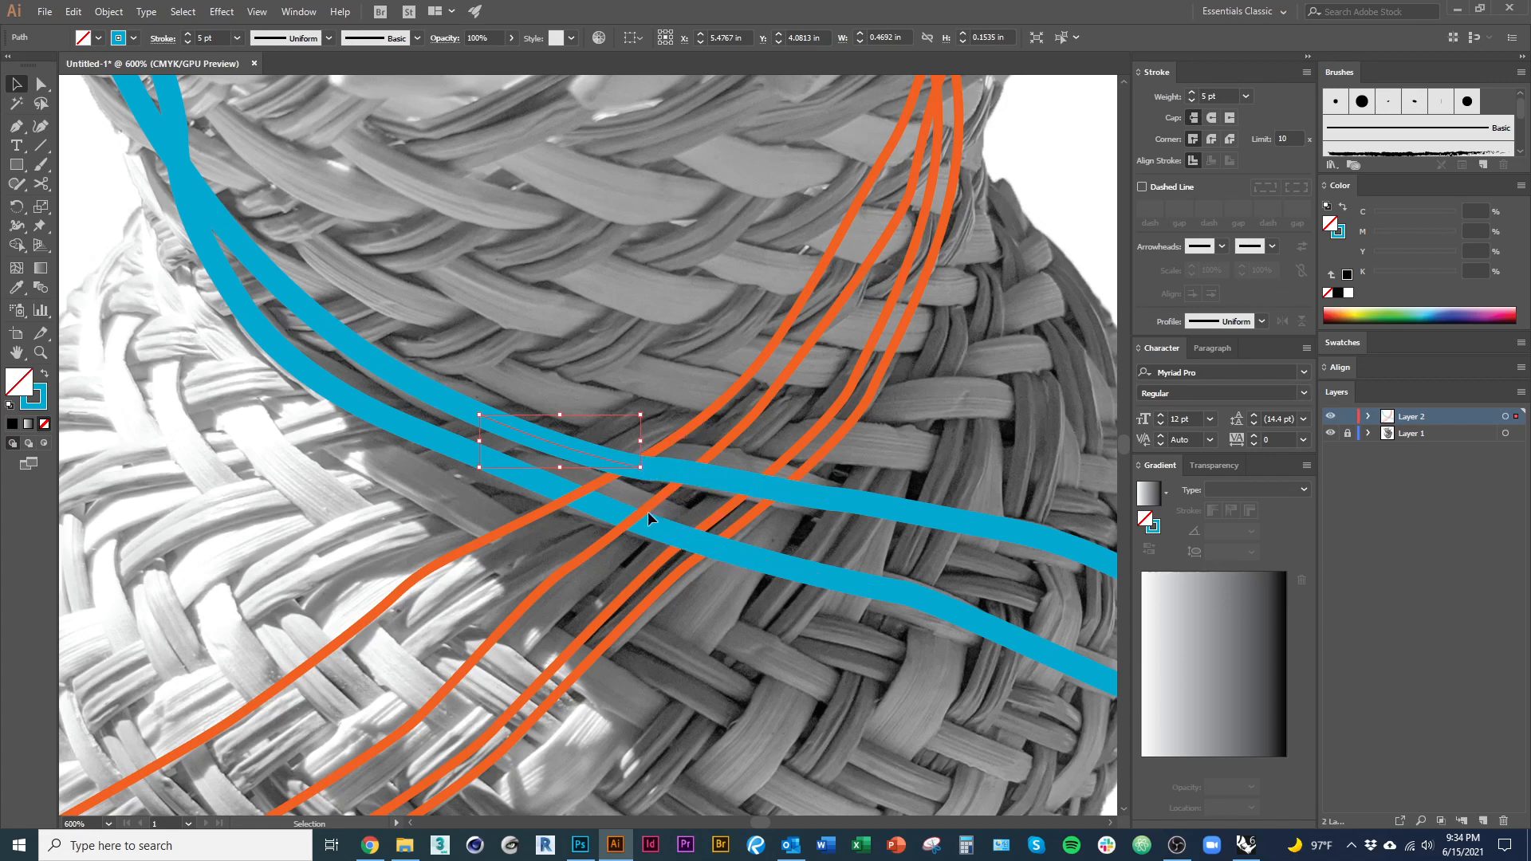
right_click(609, 389)
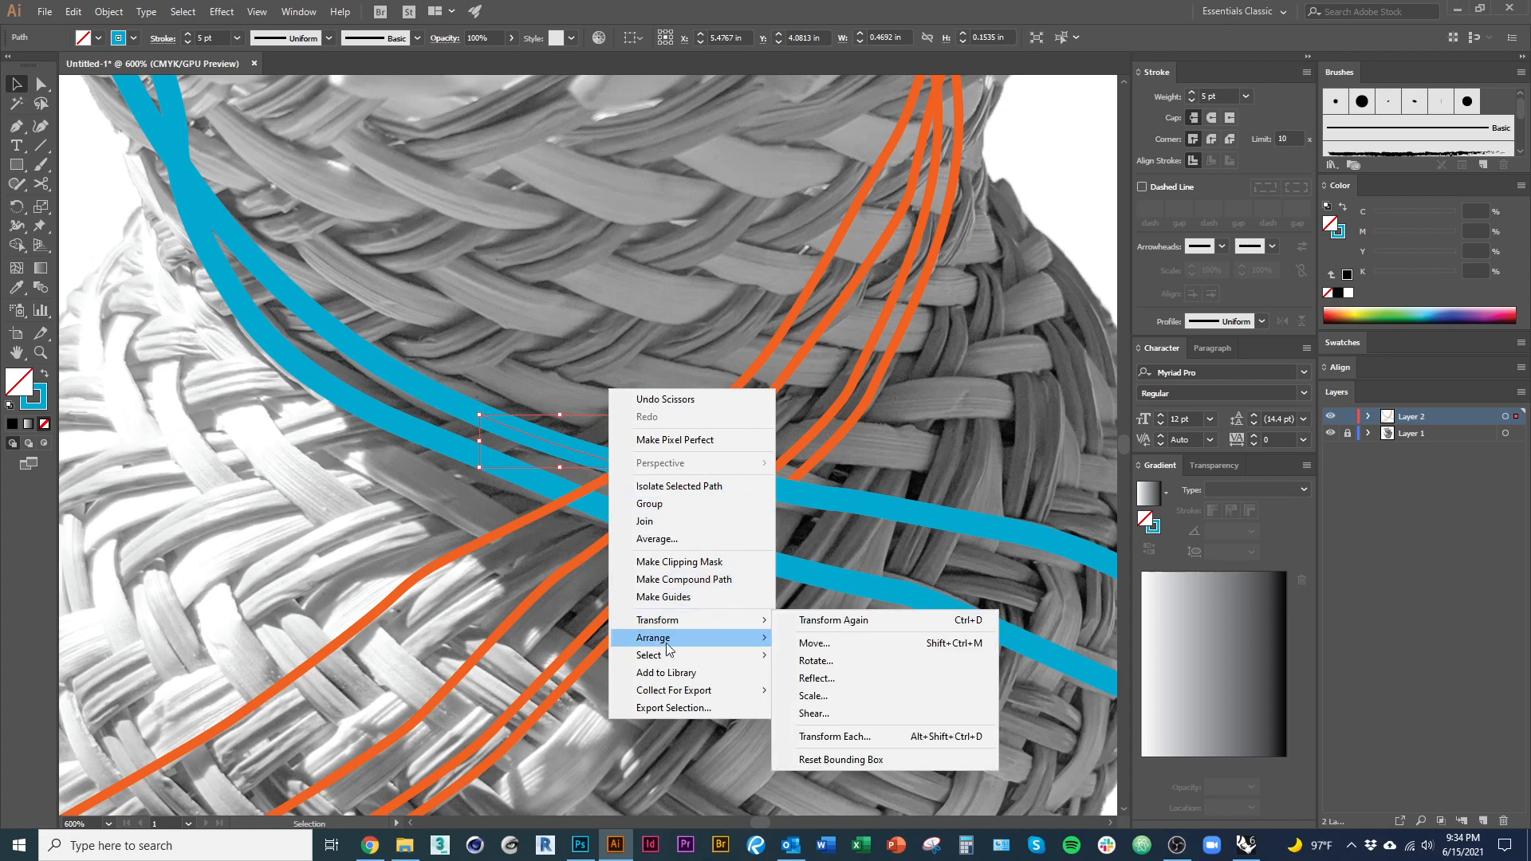
mouse_move(761, 639)
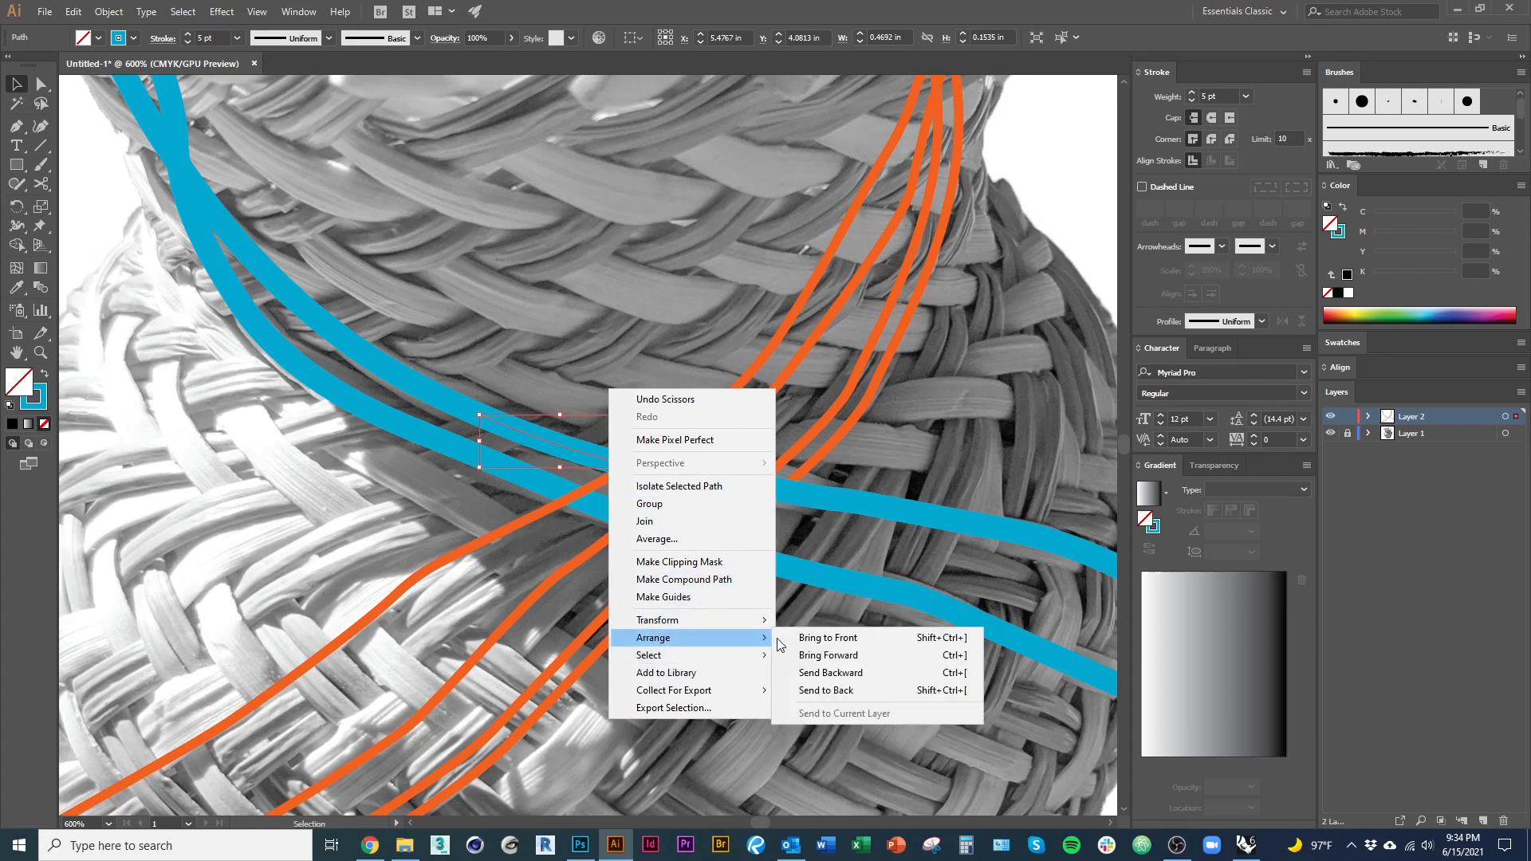
click(845, 691)
click(709, 632)
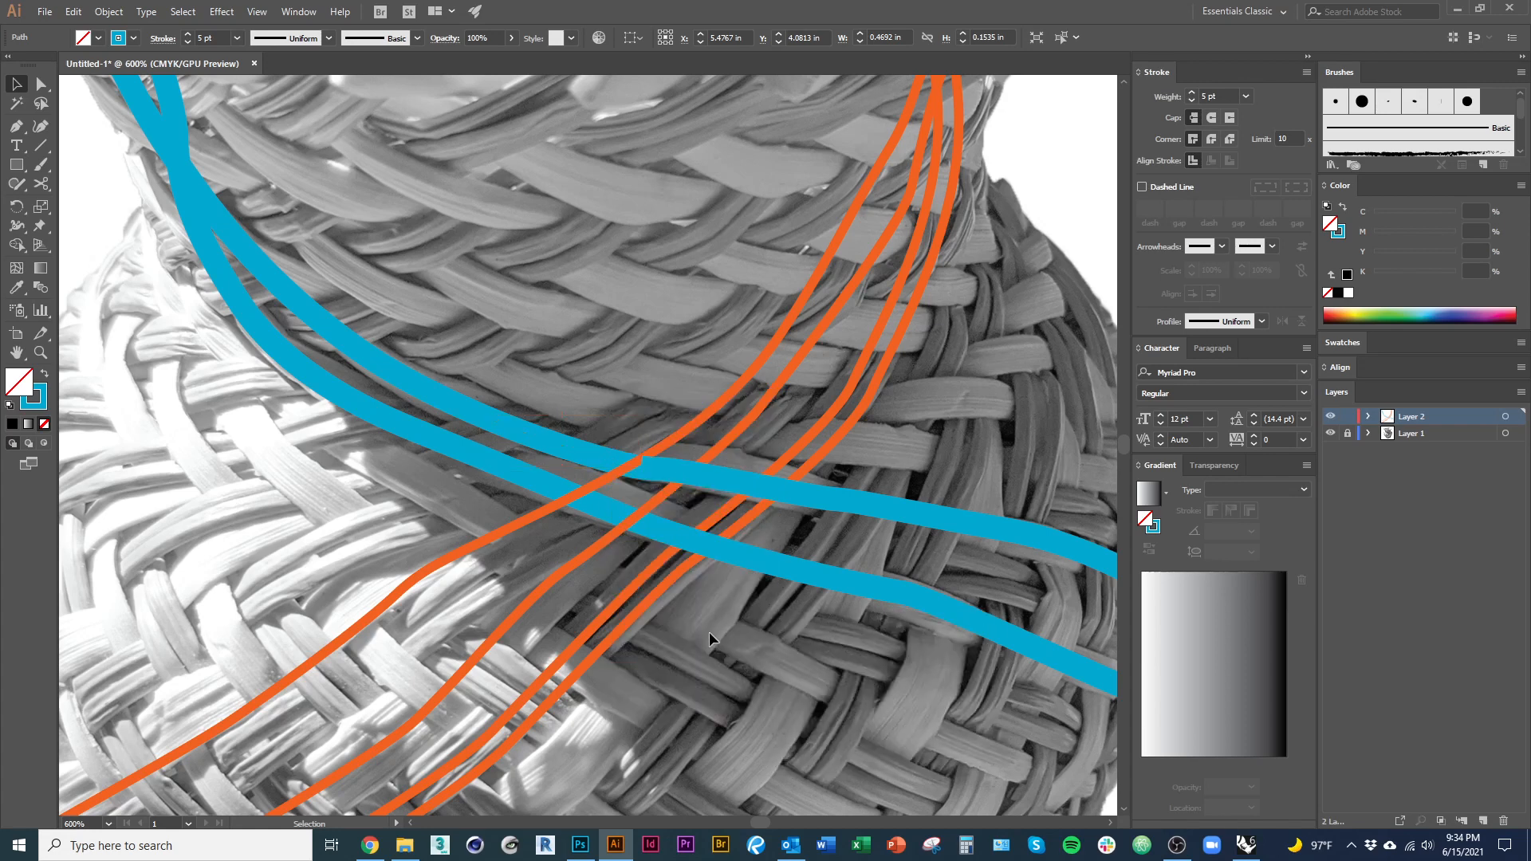
Step: Lower the opacity of the upper cyan curve's segment just left of the orange crossings to 66%
click(659, 469)
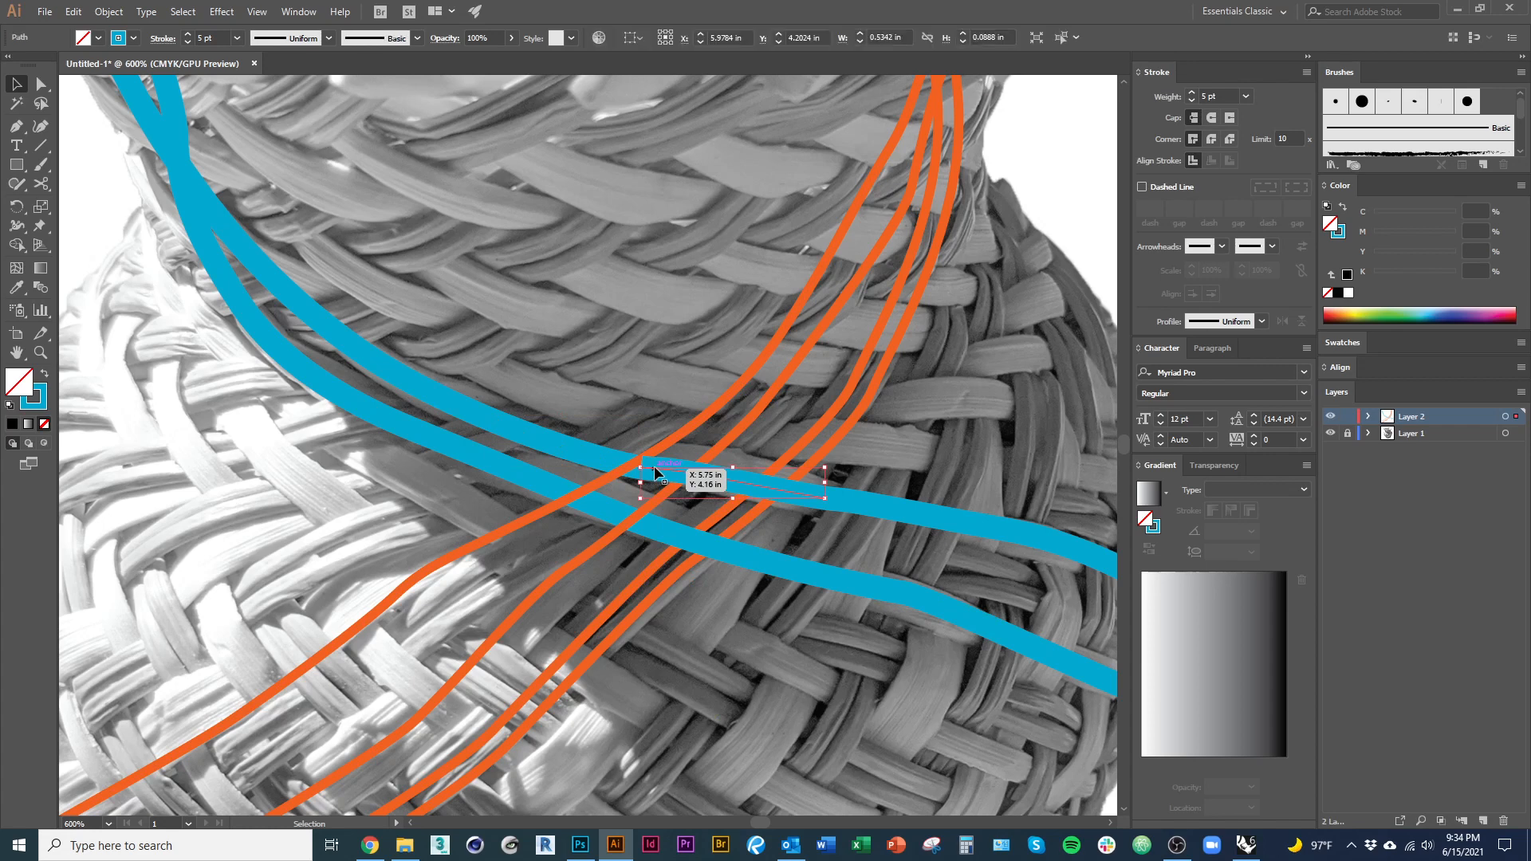
drag(615, 467, 490, 416)
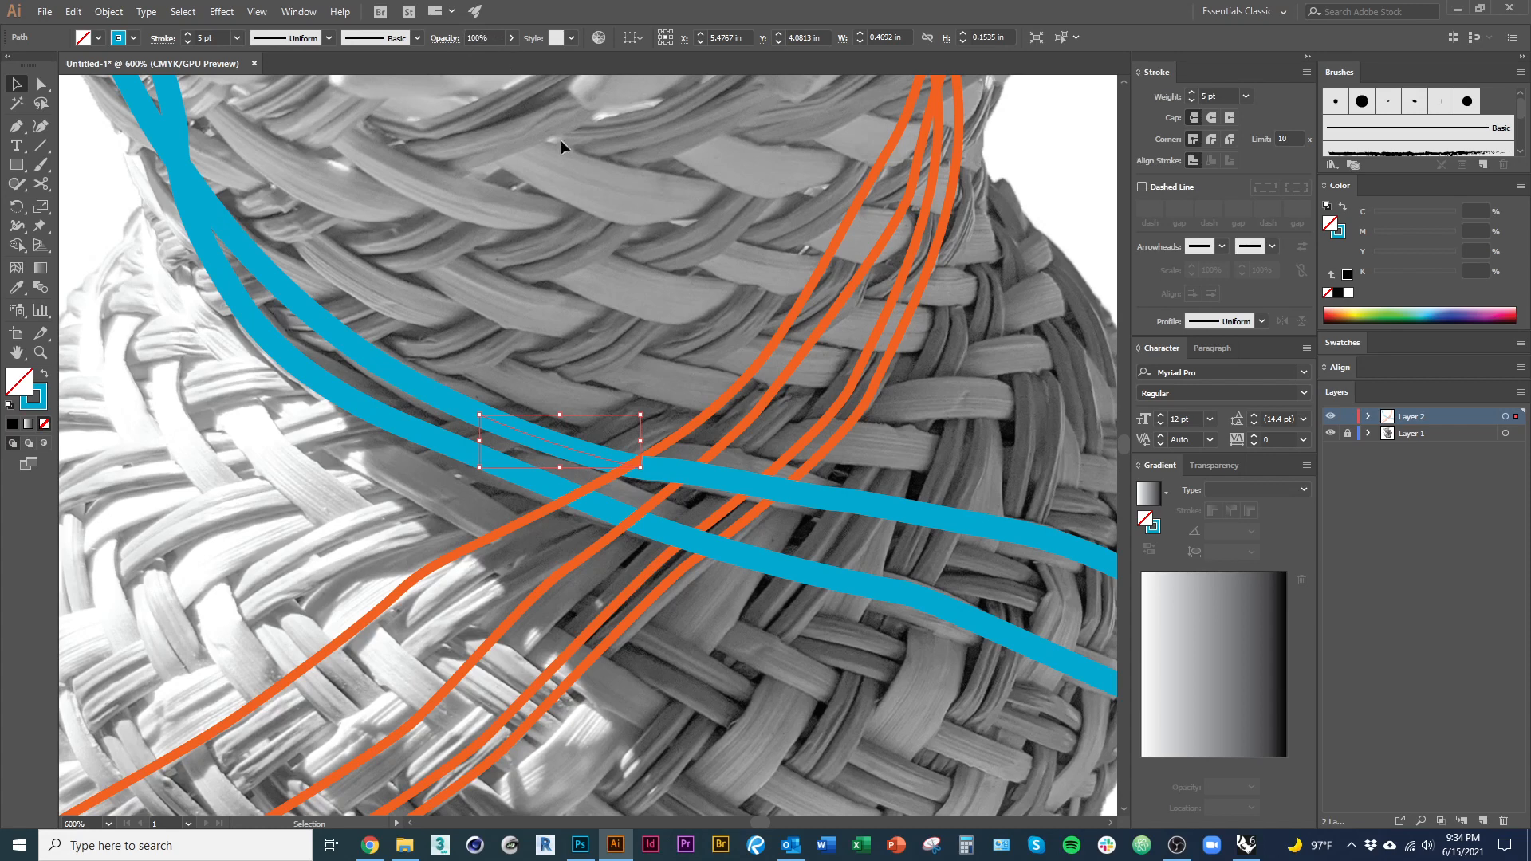
click(1222, 468)
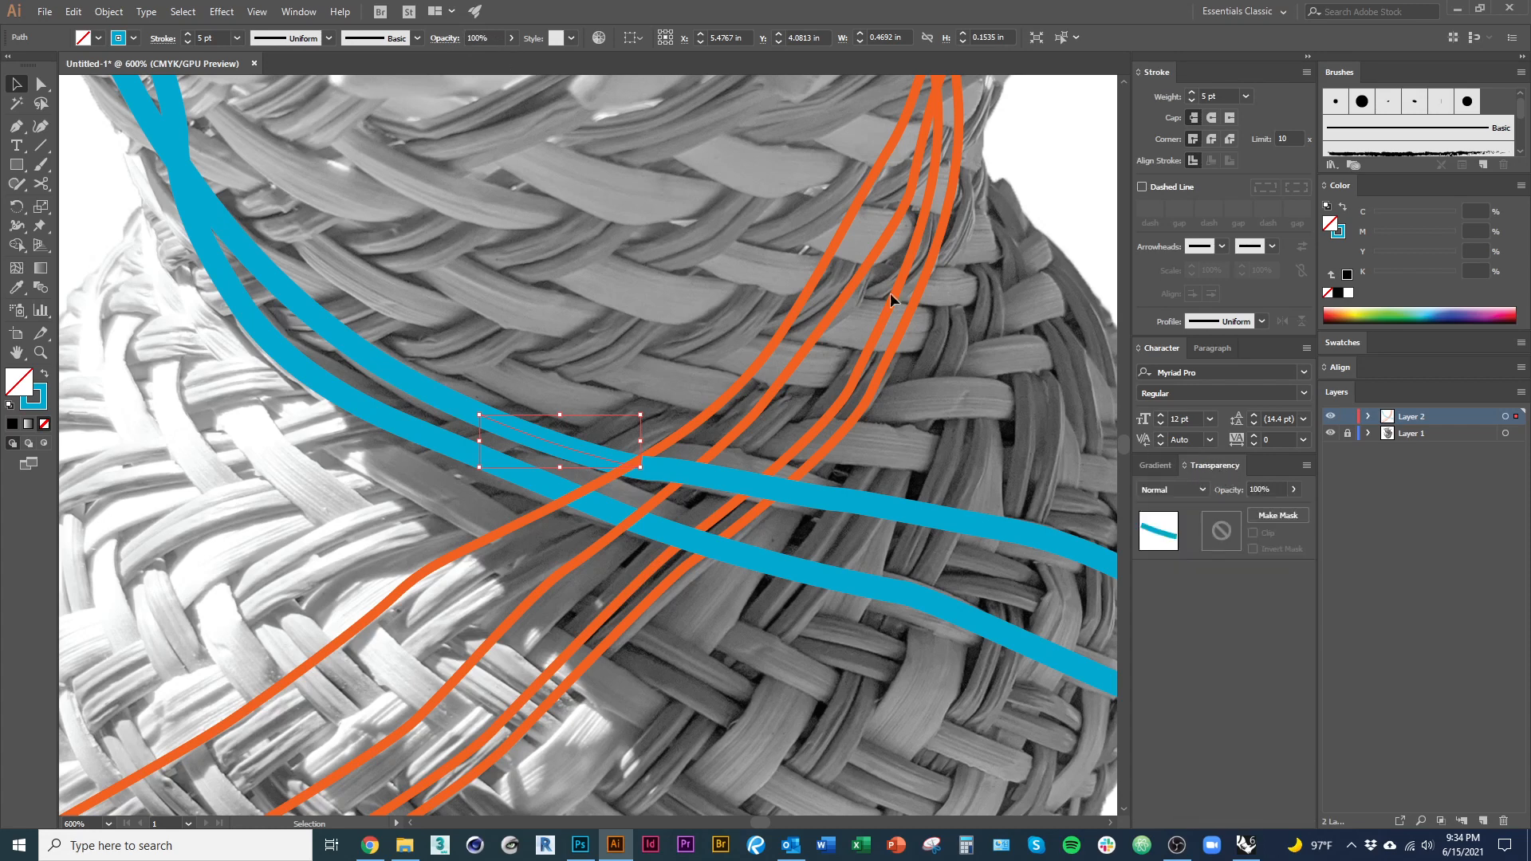
click(289, 14)
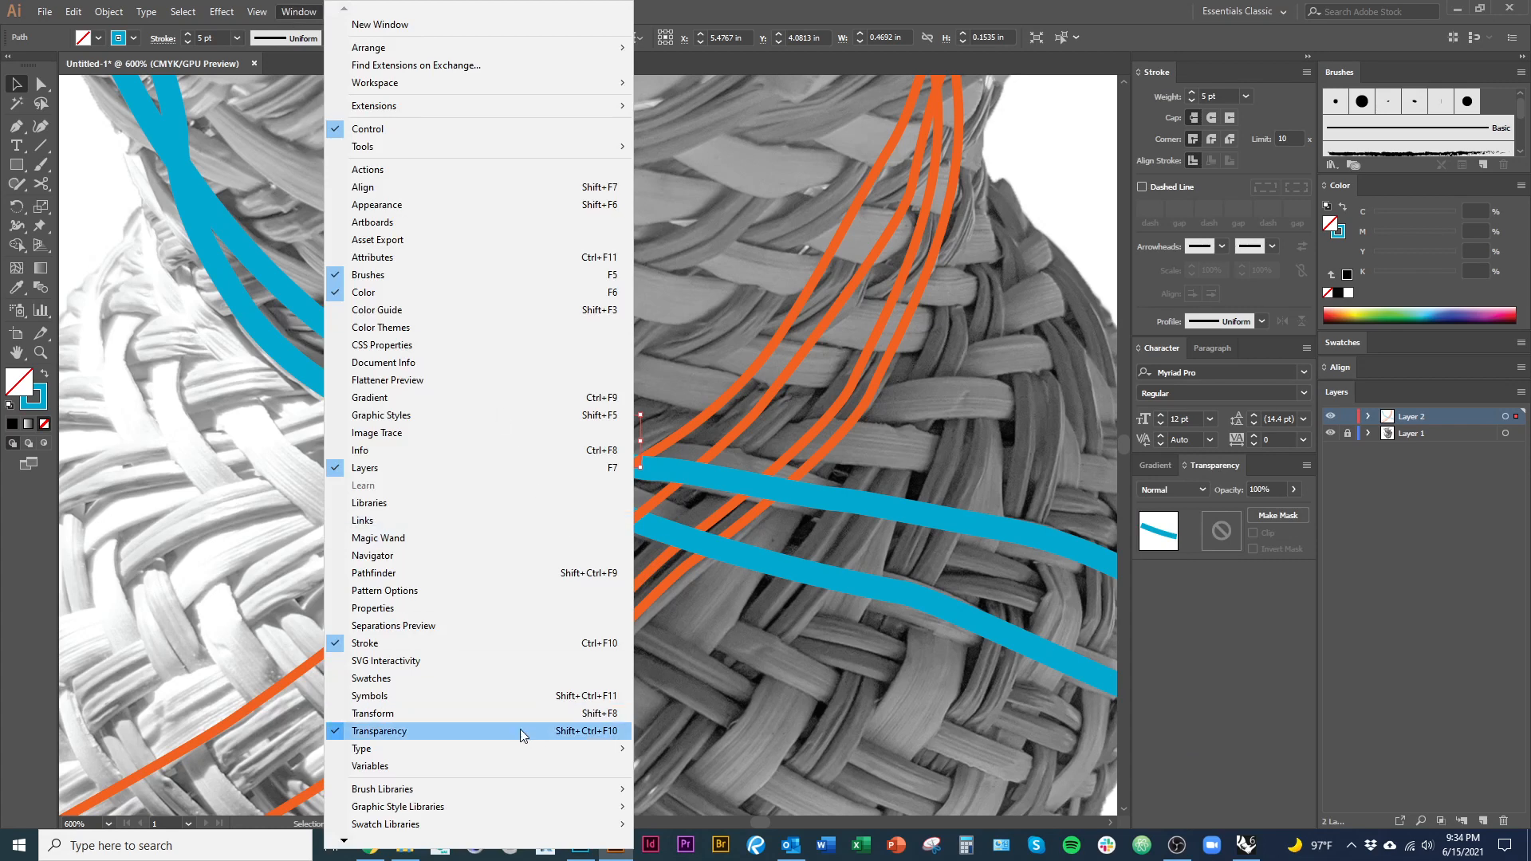
click(1292, 489)
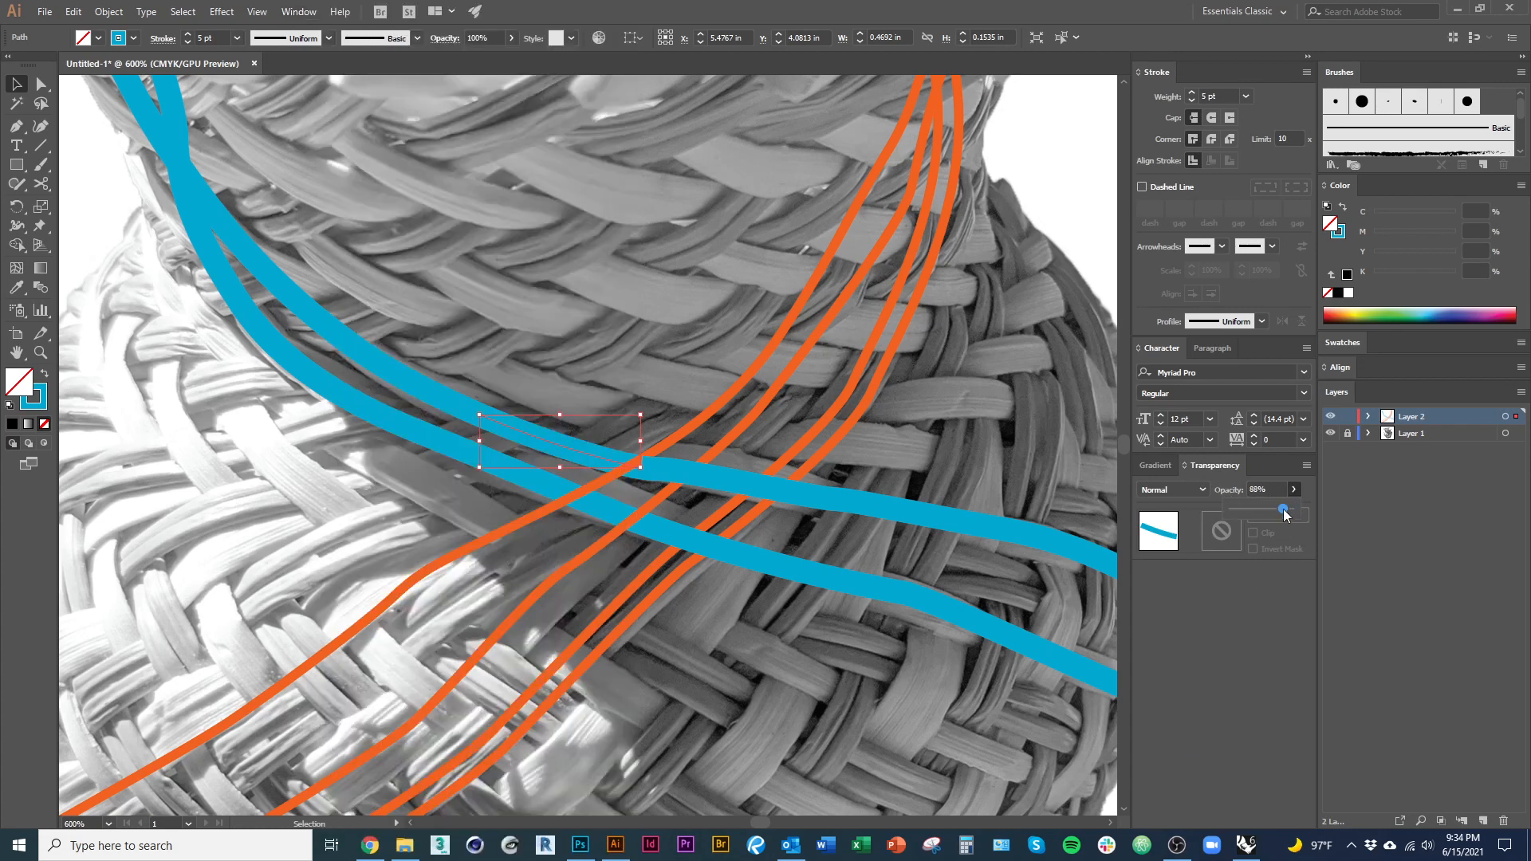
drag(1284, 511, 1246, 514)
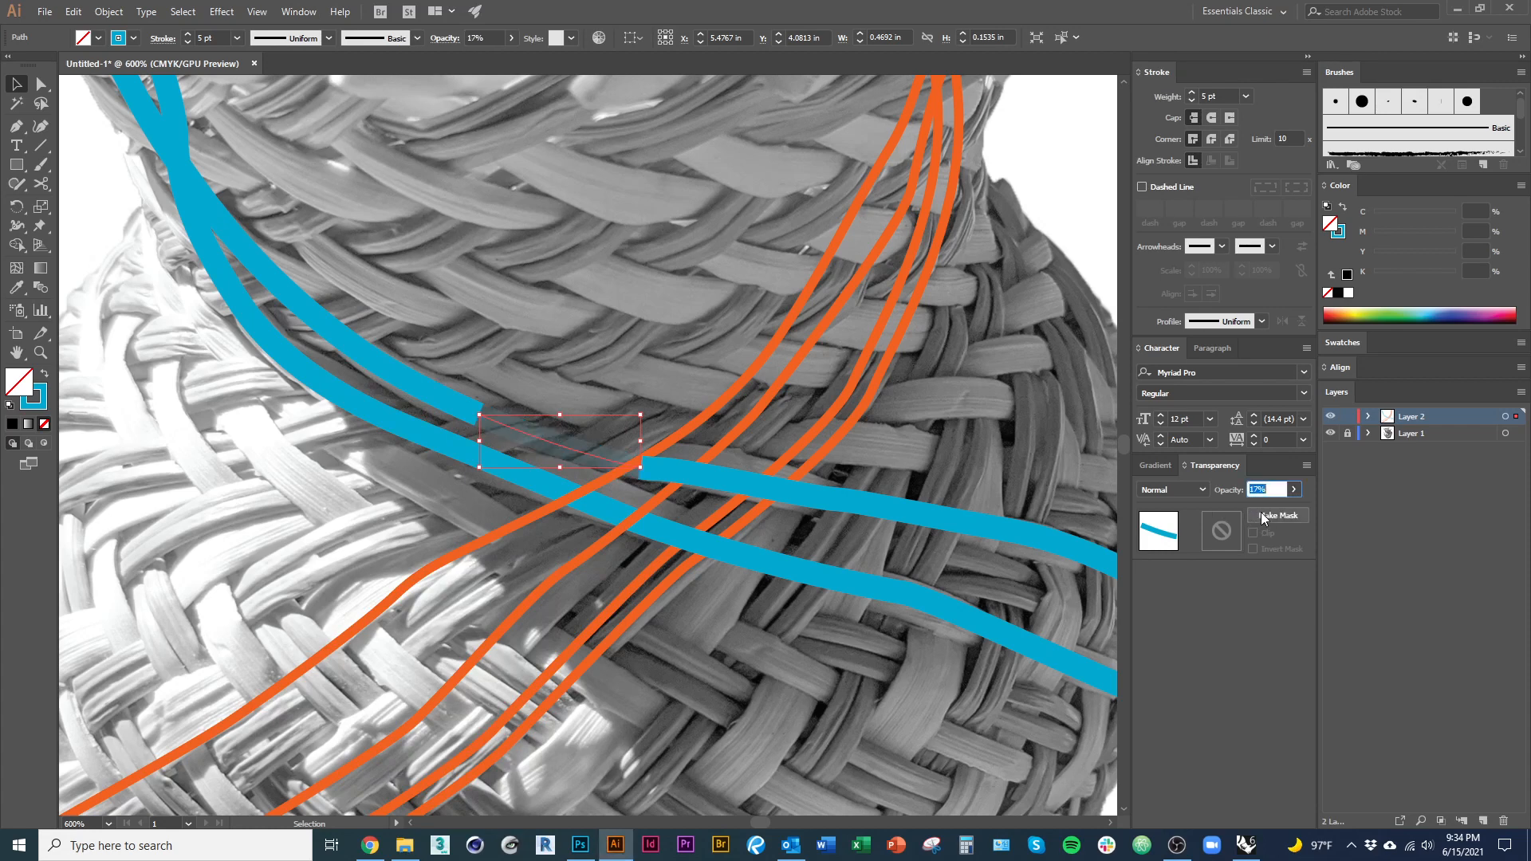
click(1295, 490)
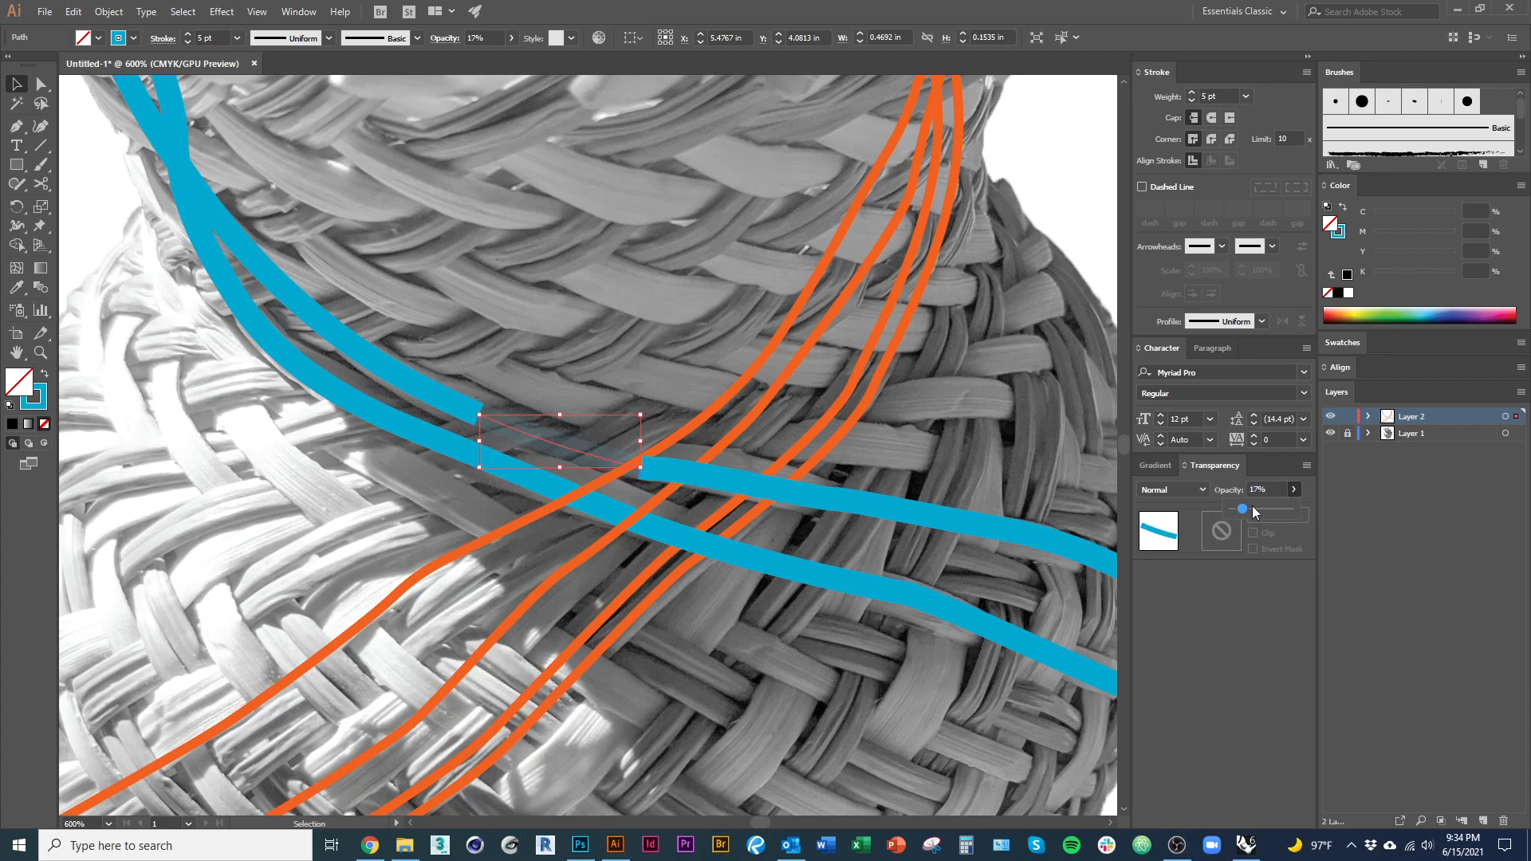
mouse_move(1263, 508)
mouse_down()
mouse_move(1287, 510)
mouse_move(1230, 510)
mouse_move(1311, 518)
mouse_move(1271, 515)
mouse_up()
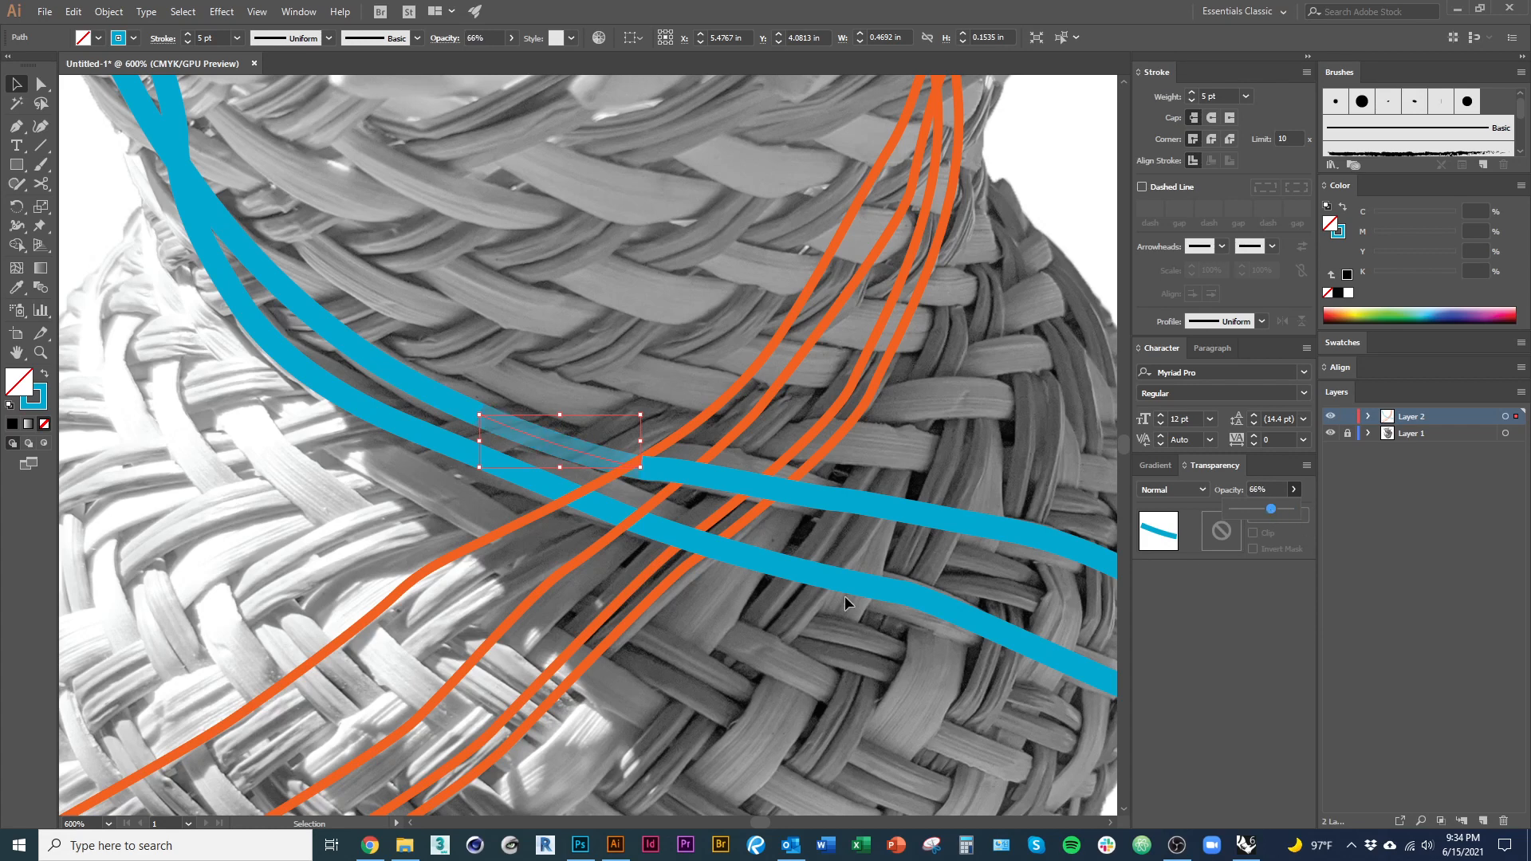
Step: Lower the opacity of the lower cyan curve's segment crossed by the two upper orange curves to 65%
click(652, 525)
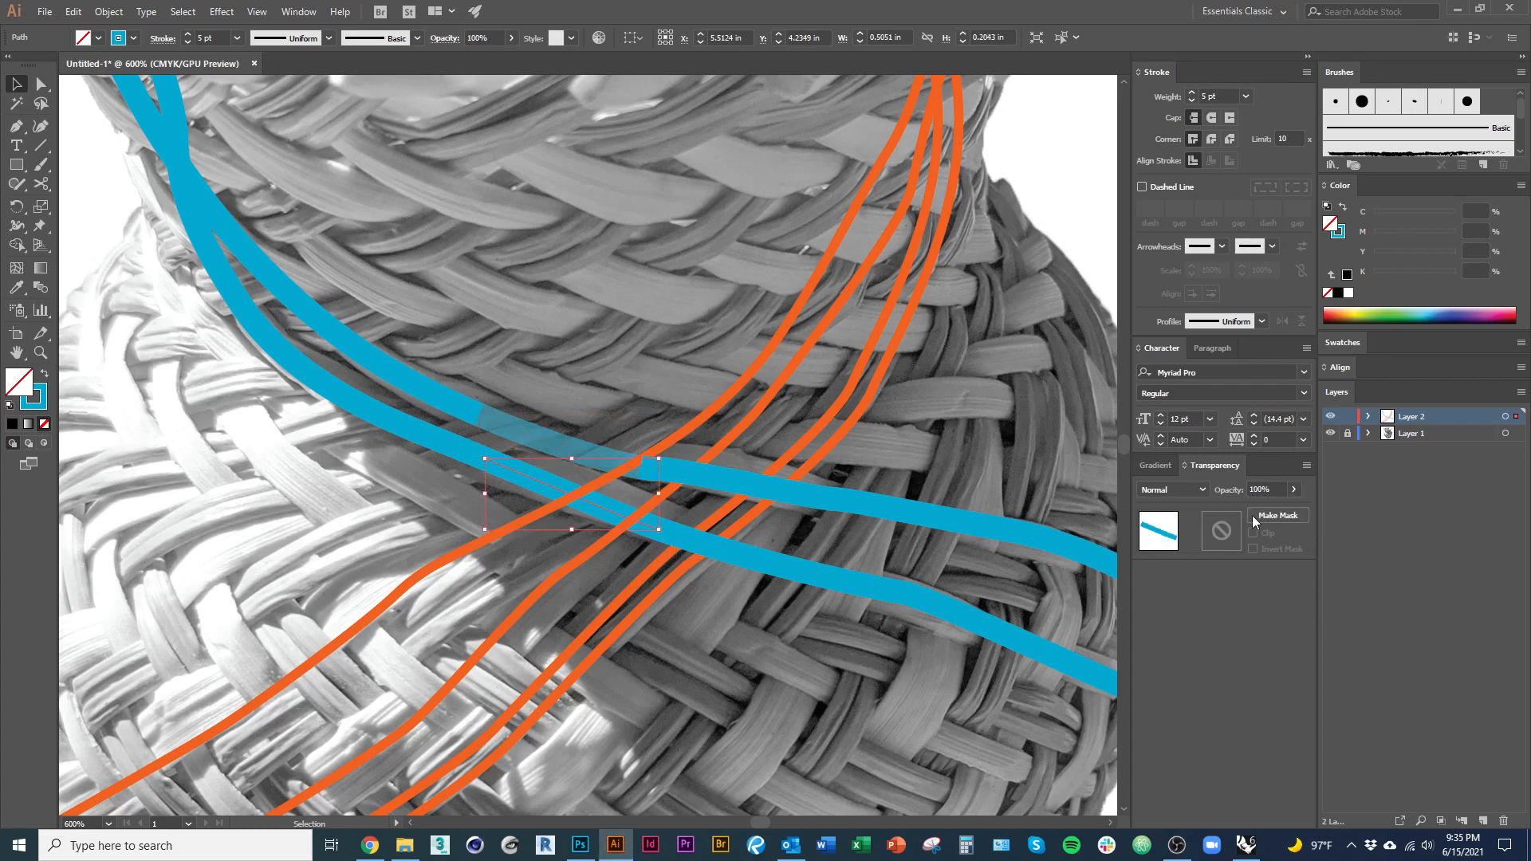
click(1293, 490)
drag(1295, 514, 1270, 514)
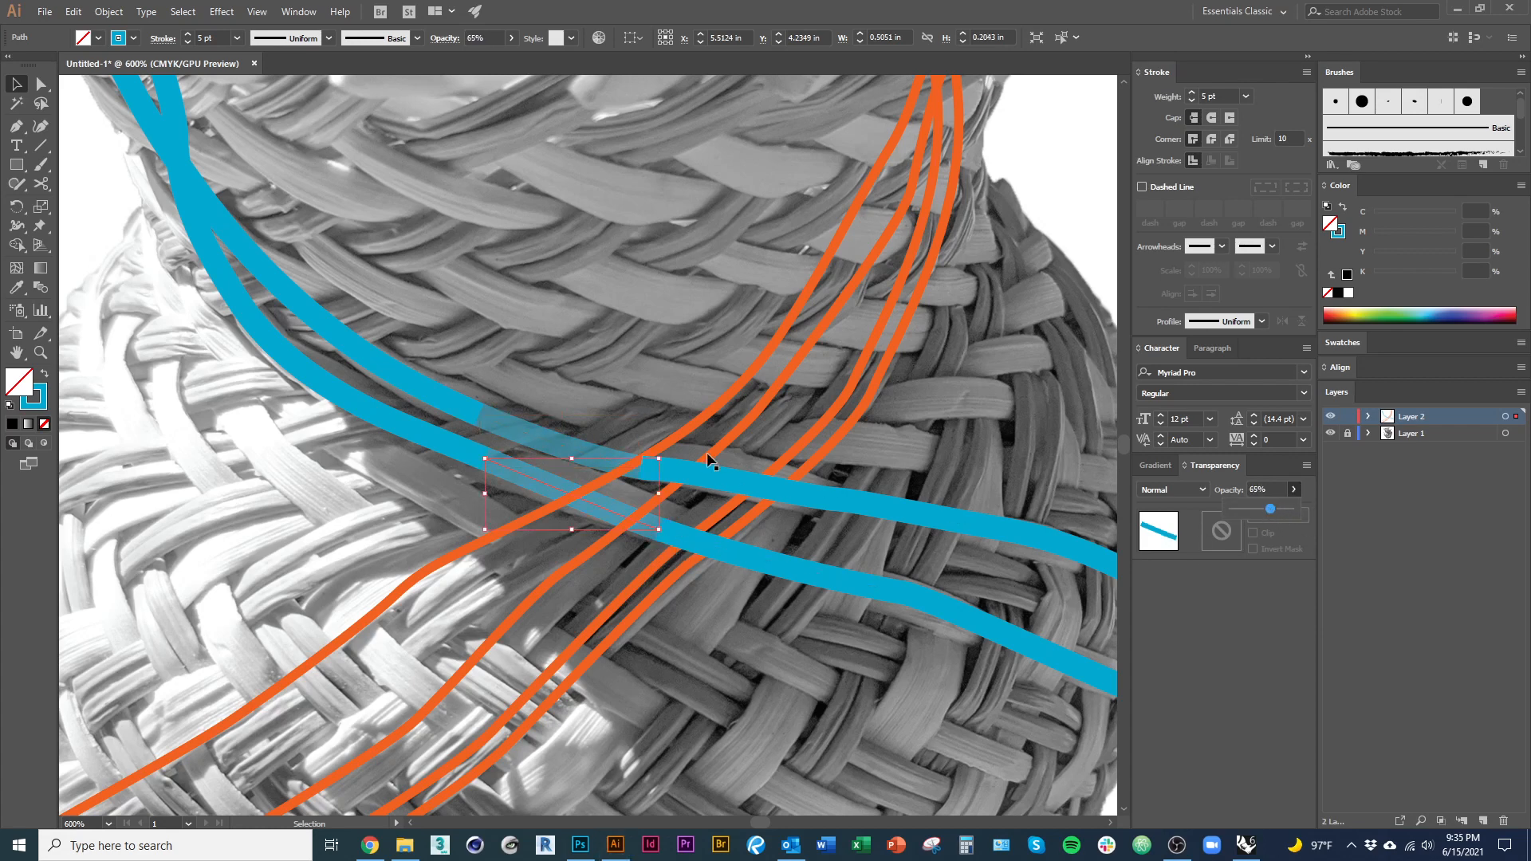
Step: Lower the second-highest orange curve's opacity to 64% and deselect it
click(721, 444)
click(721, 442)
click(1293, 490)
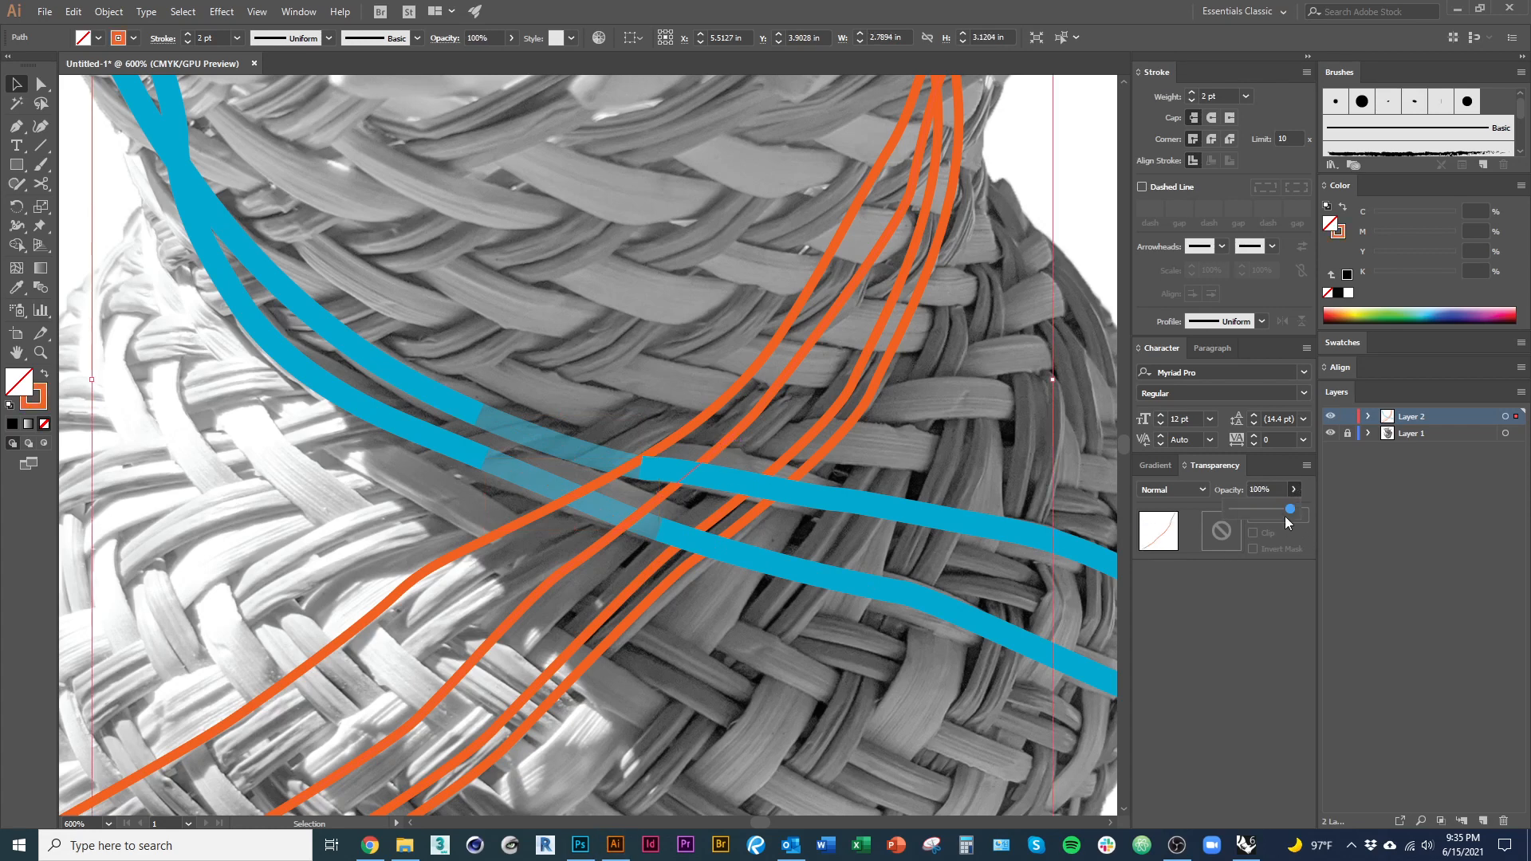
drag(1270, 507, 1262, 508)
click(808, 681)
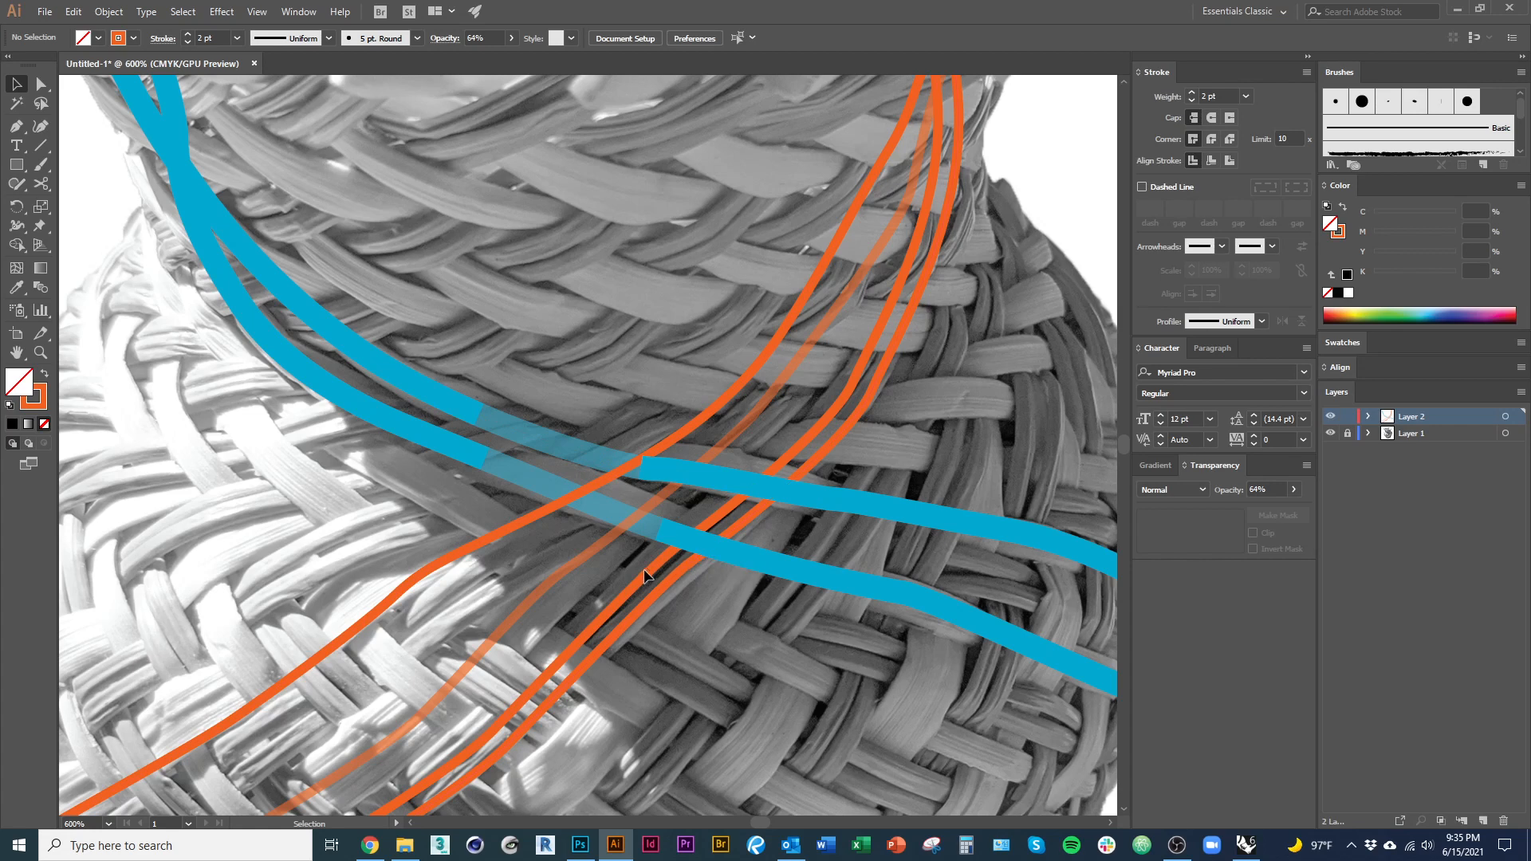
Step: Add an Arrow 9 arrowhead to the start of the lower orange curve running from the vase's rim to its lower-left side
key(ctrl+minus)
key(ctrl+minus)
key(ctrl+minus)
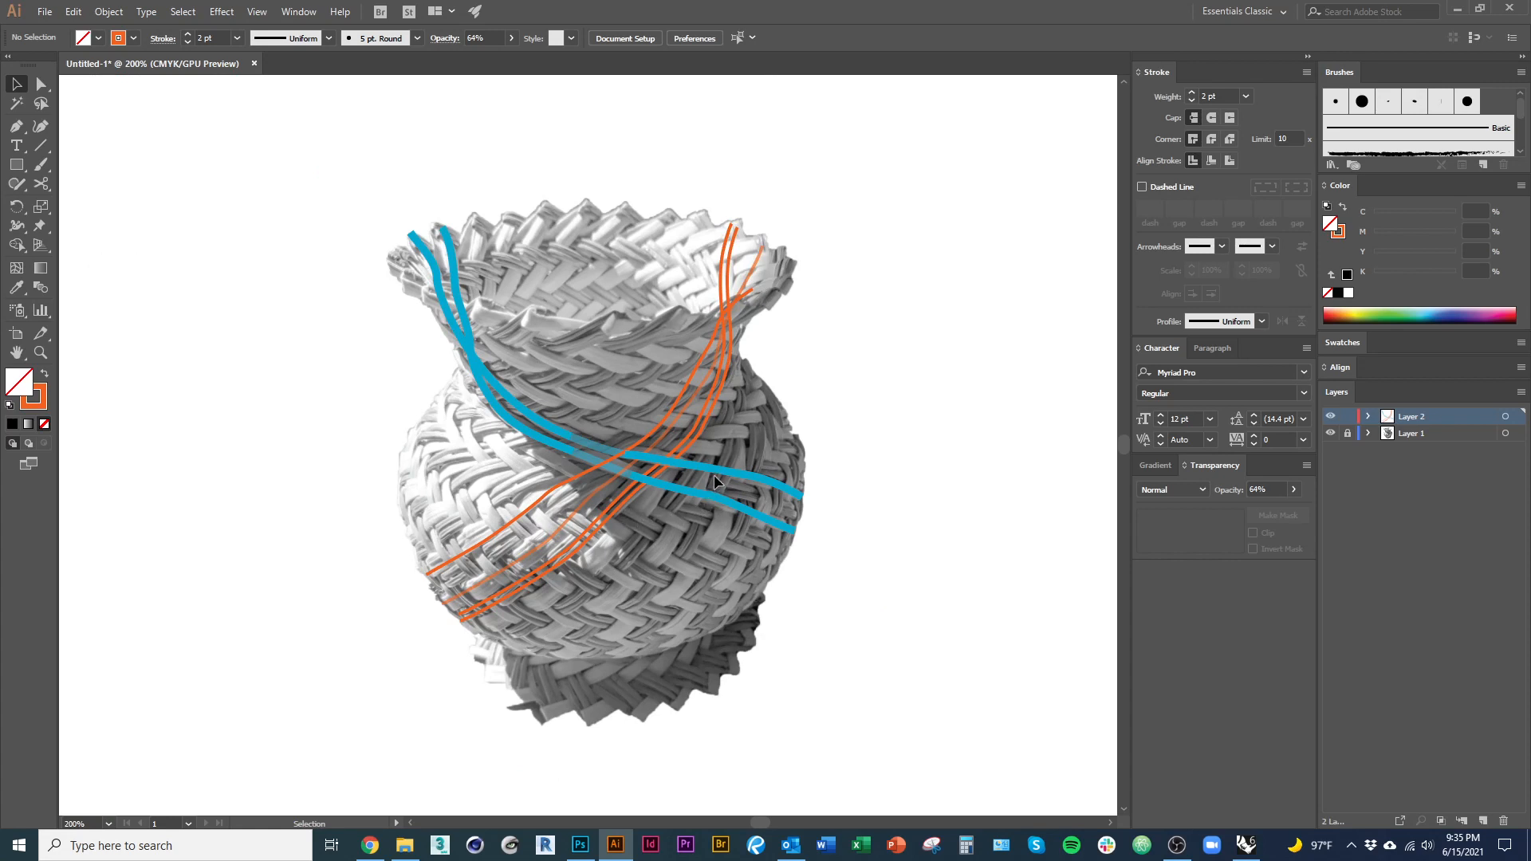
click(683, 448)
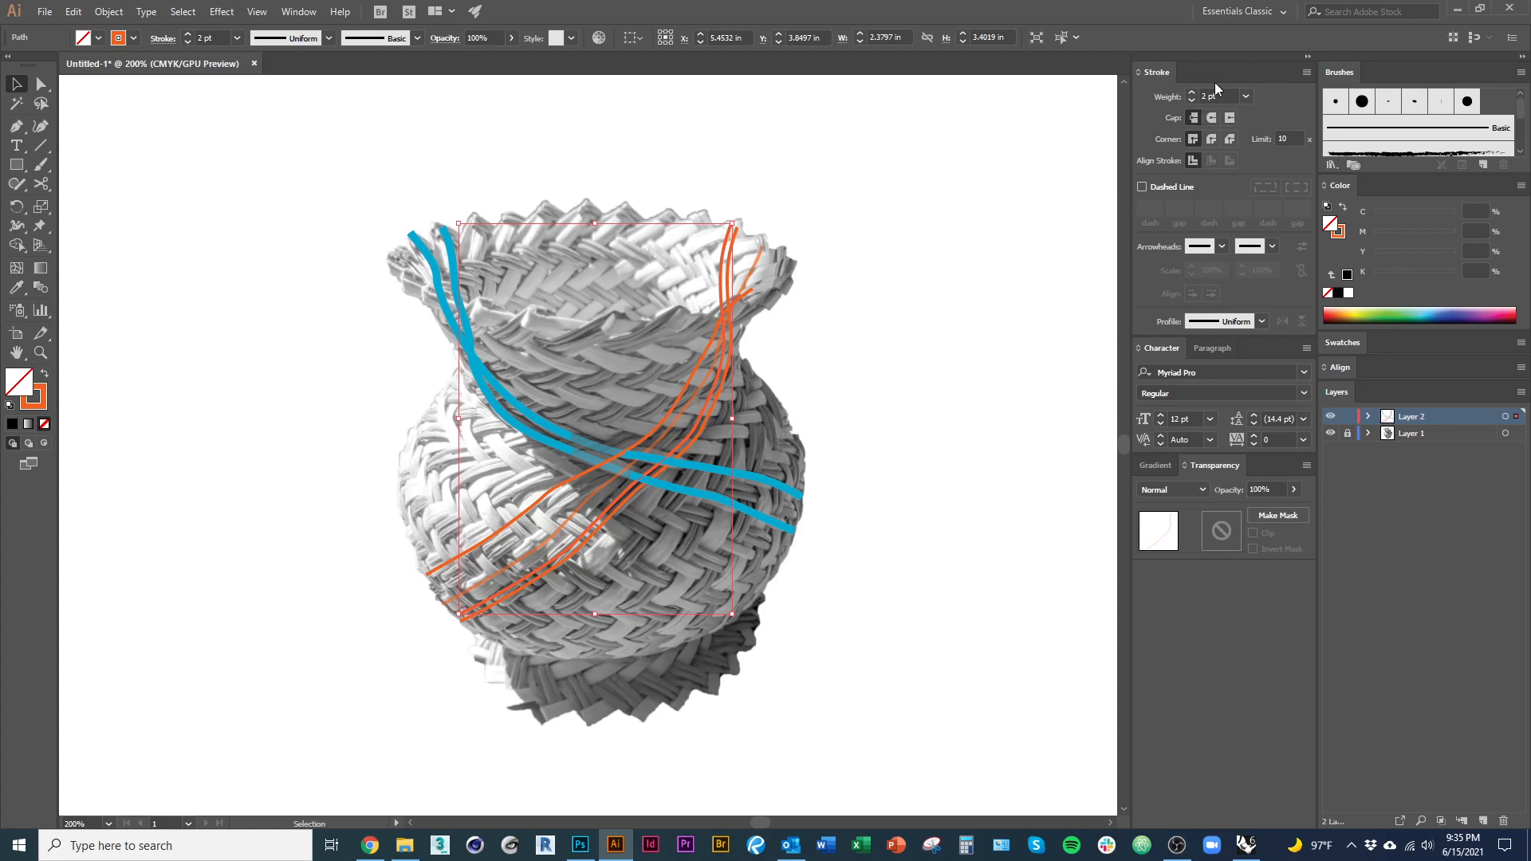
click(1154, 72)
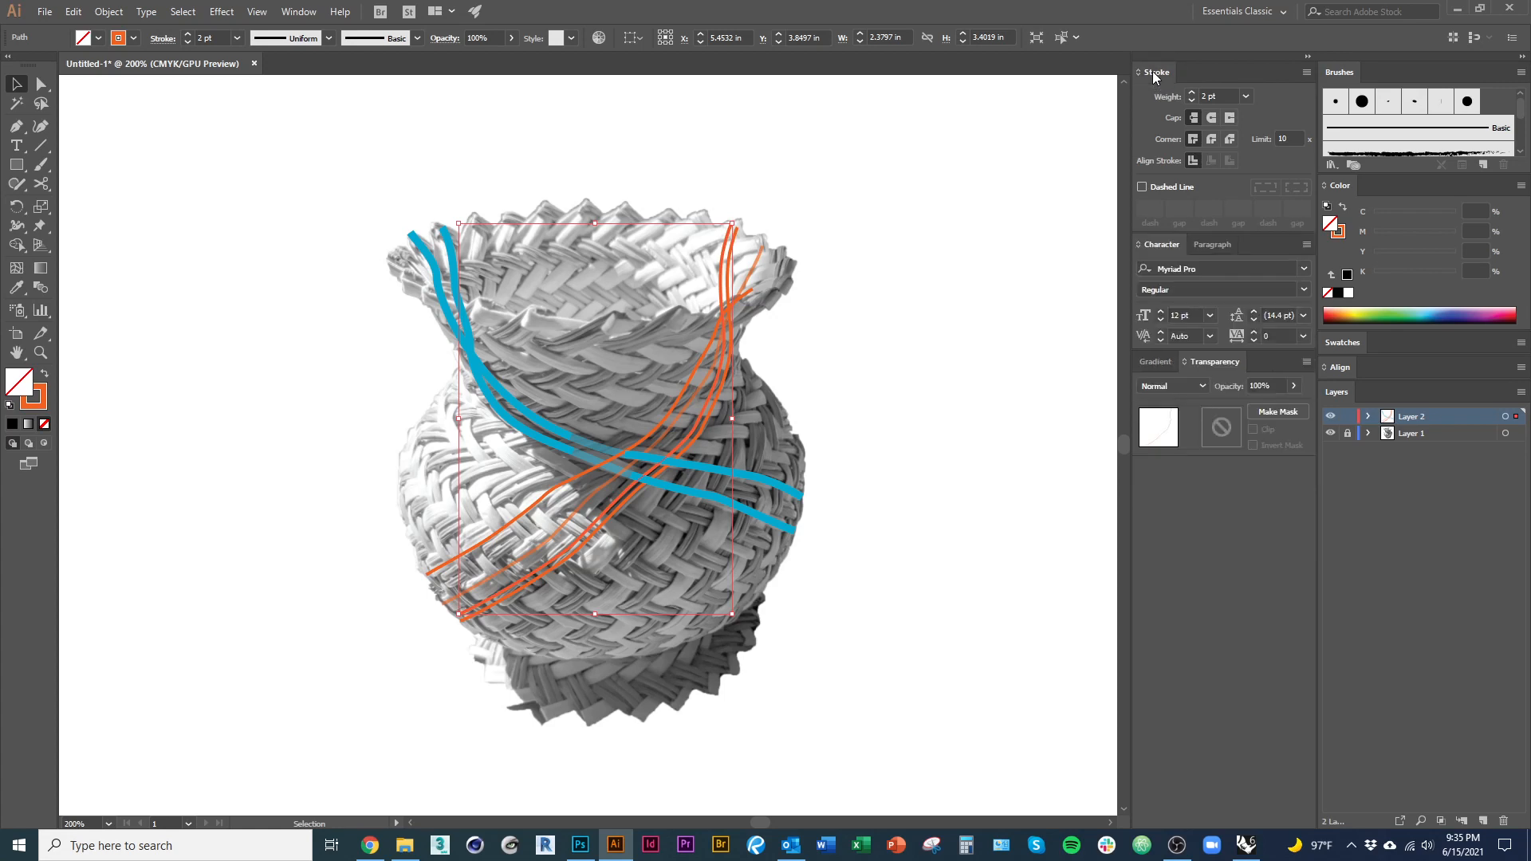
click(1153, 73)
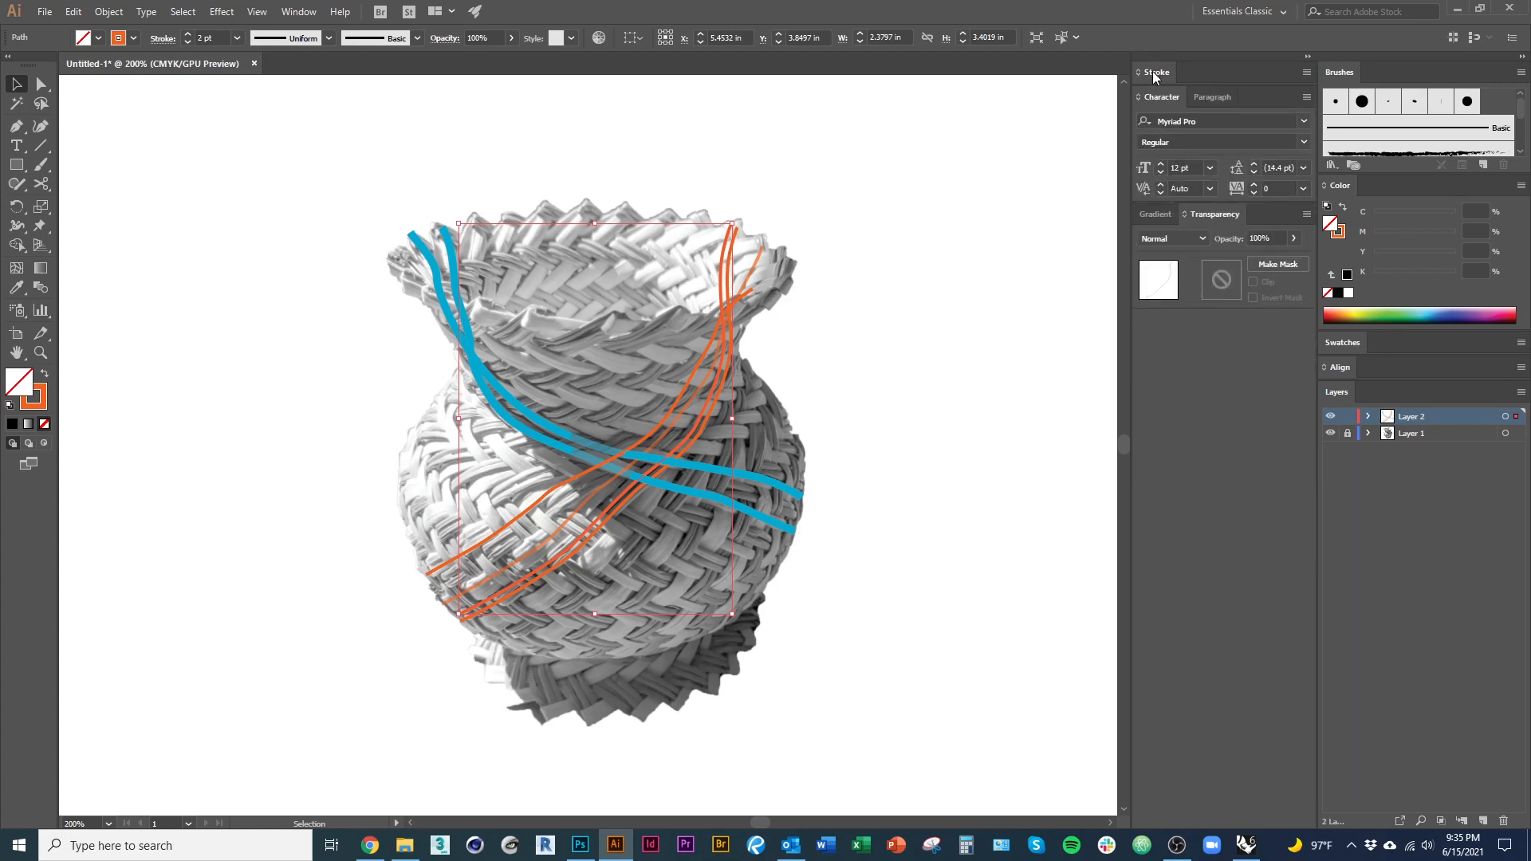
click(1153, 73)
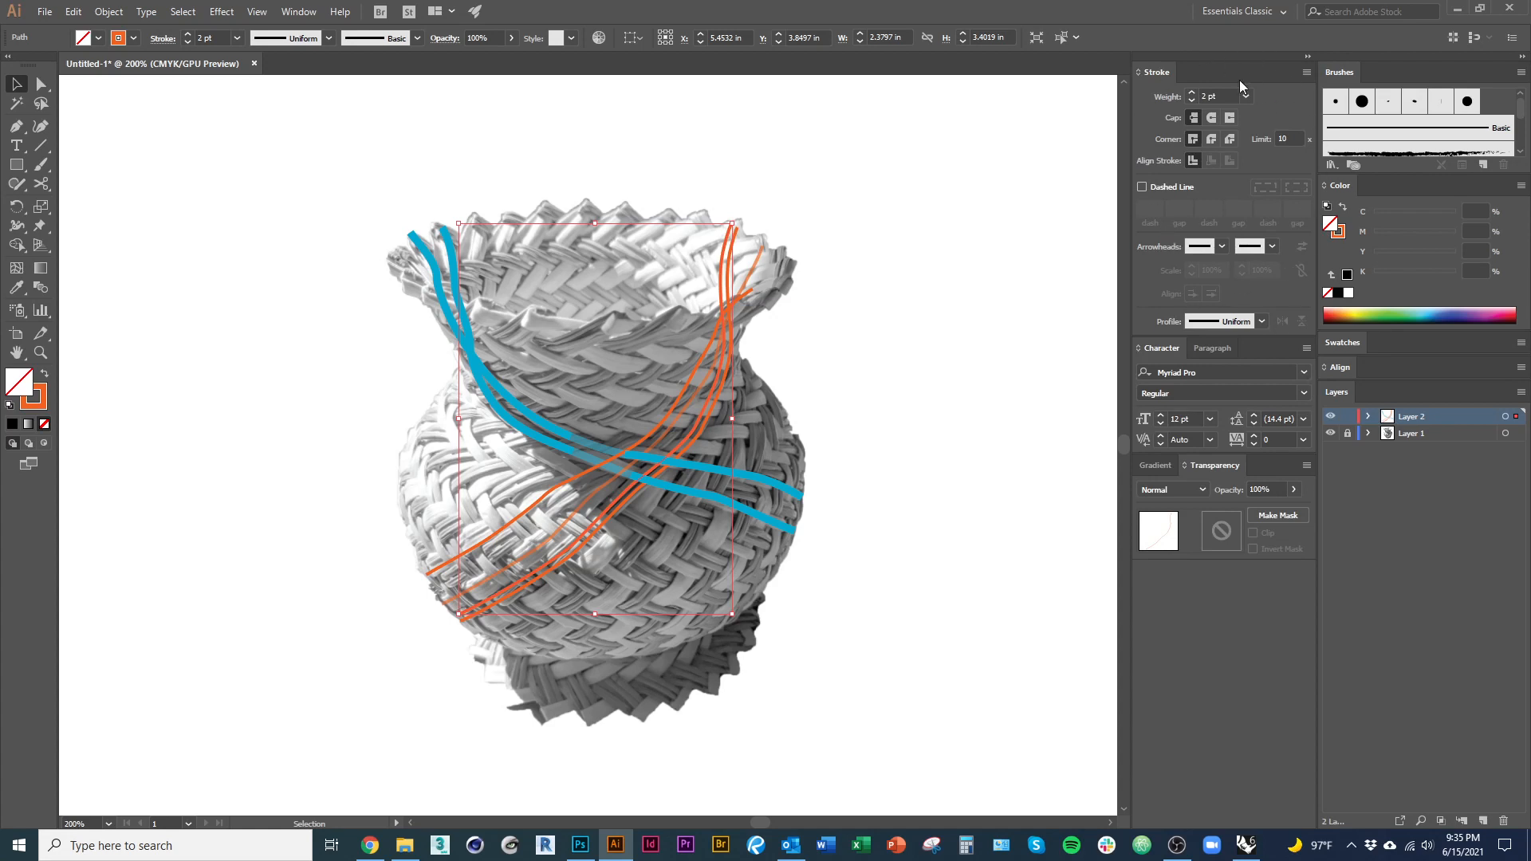
click(1159, 72)
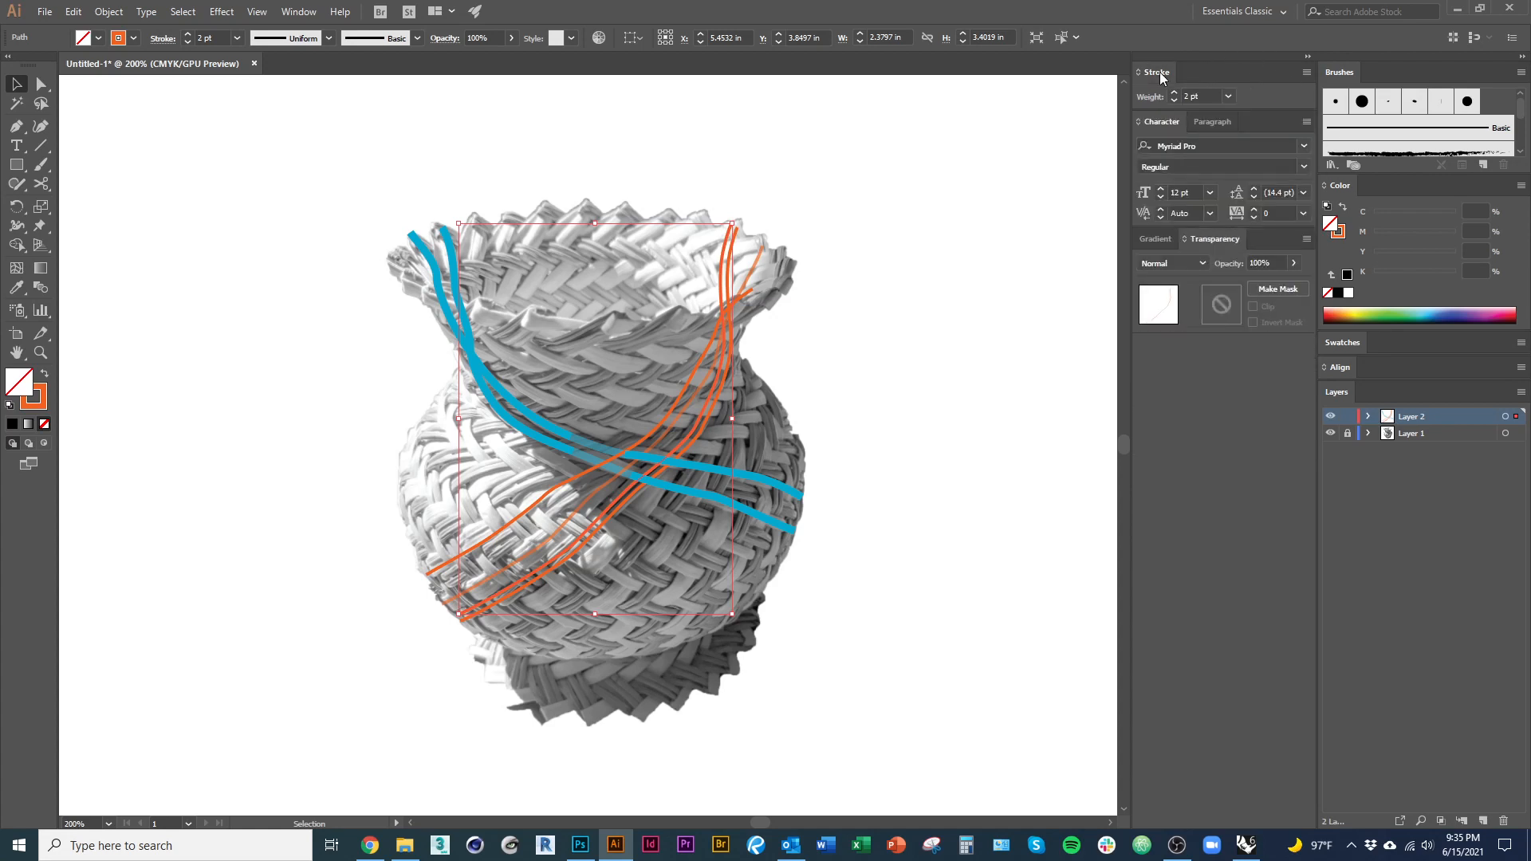
click(1160, 72)
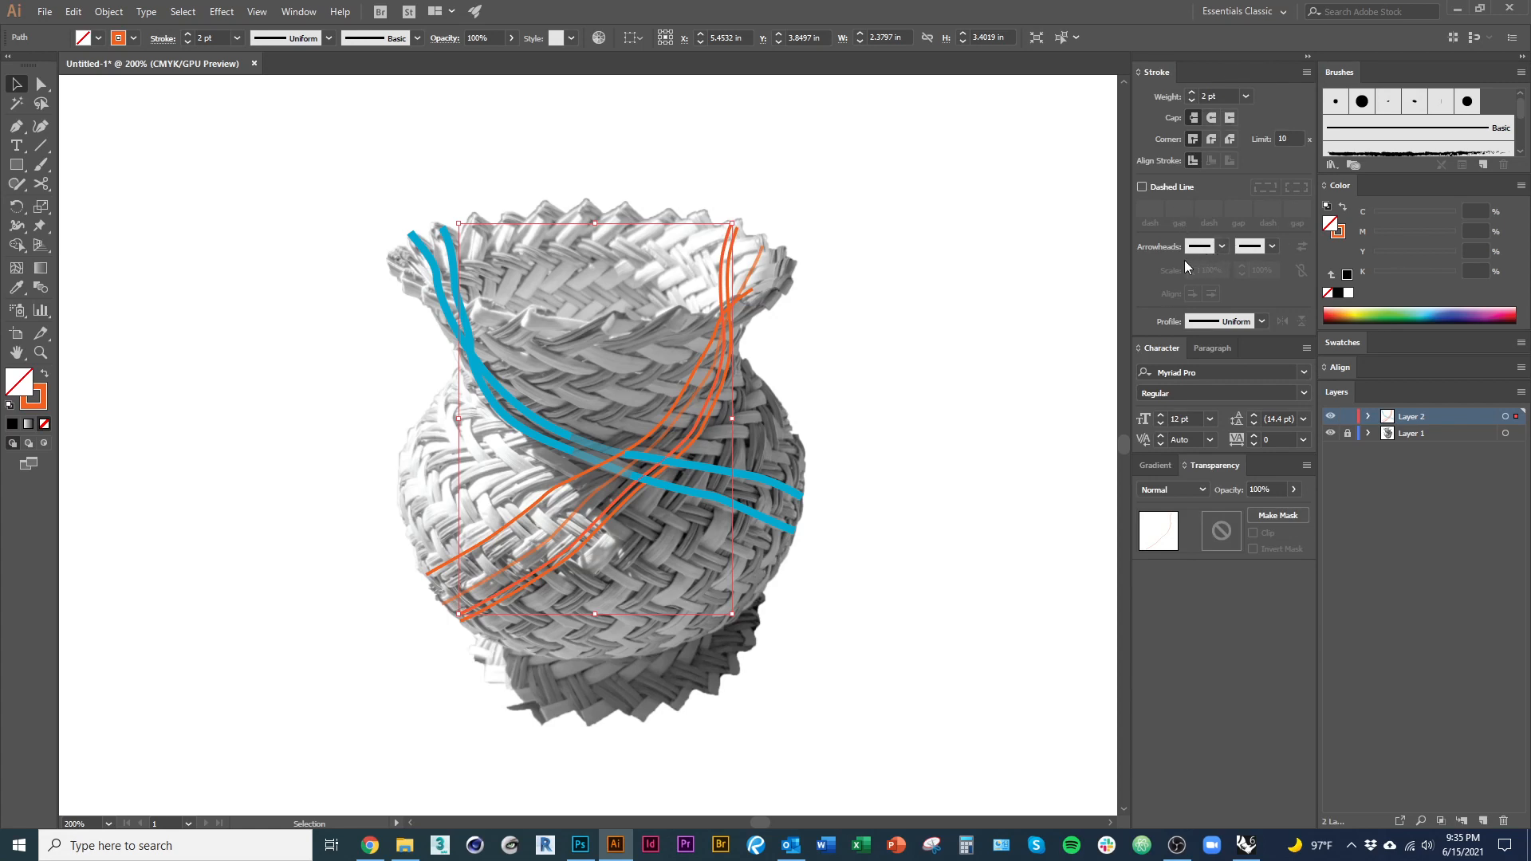
click(1221, 247)
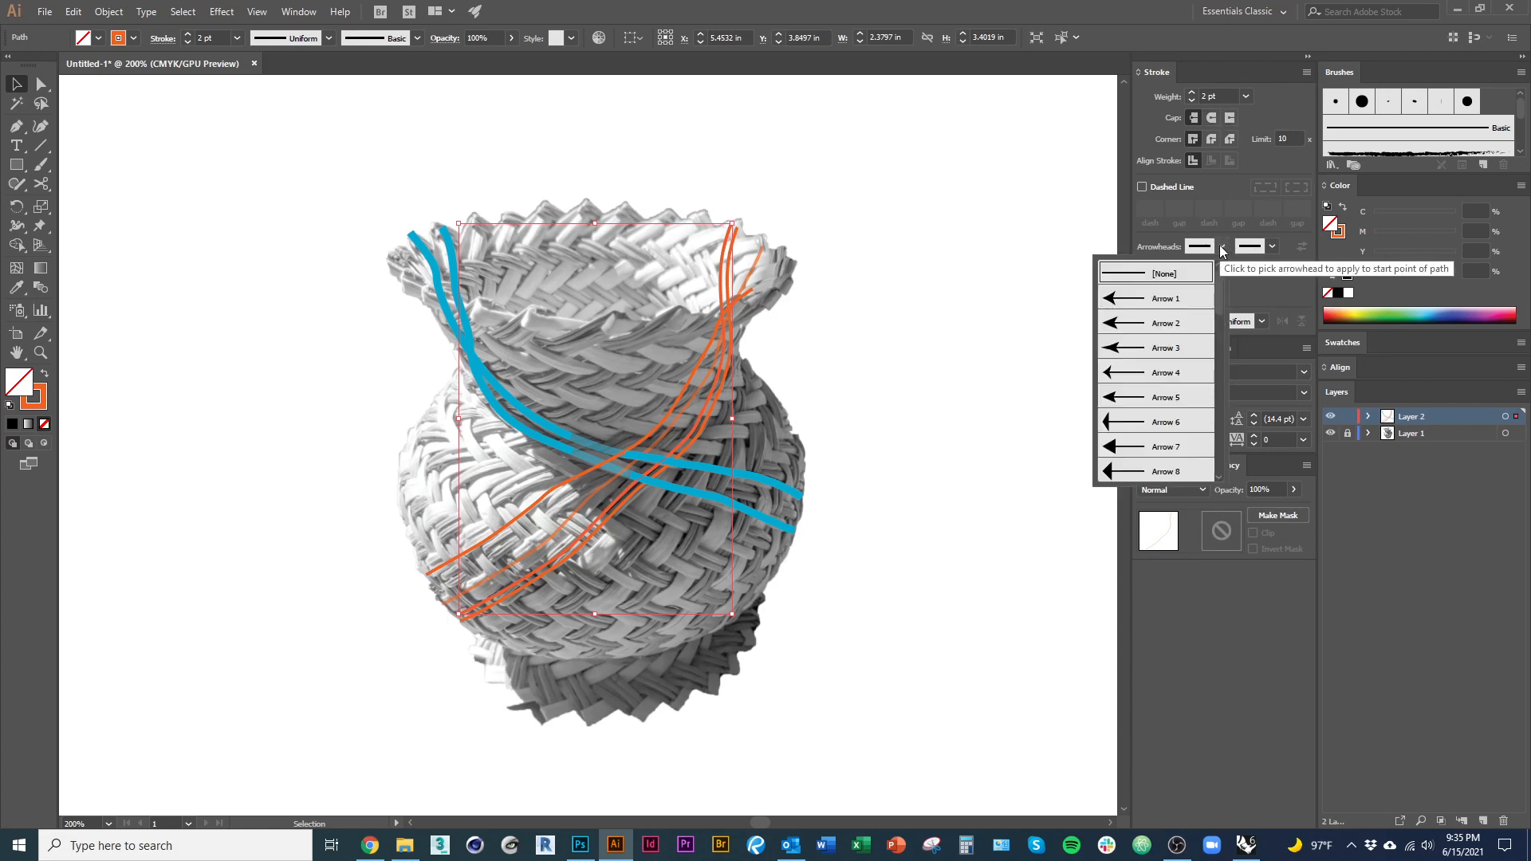
scroll(1126, 446, down, 4)
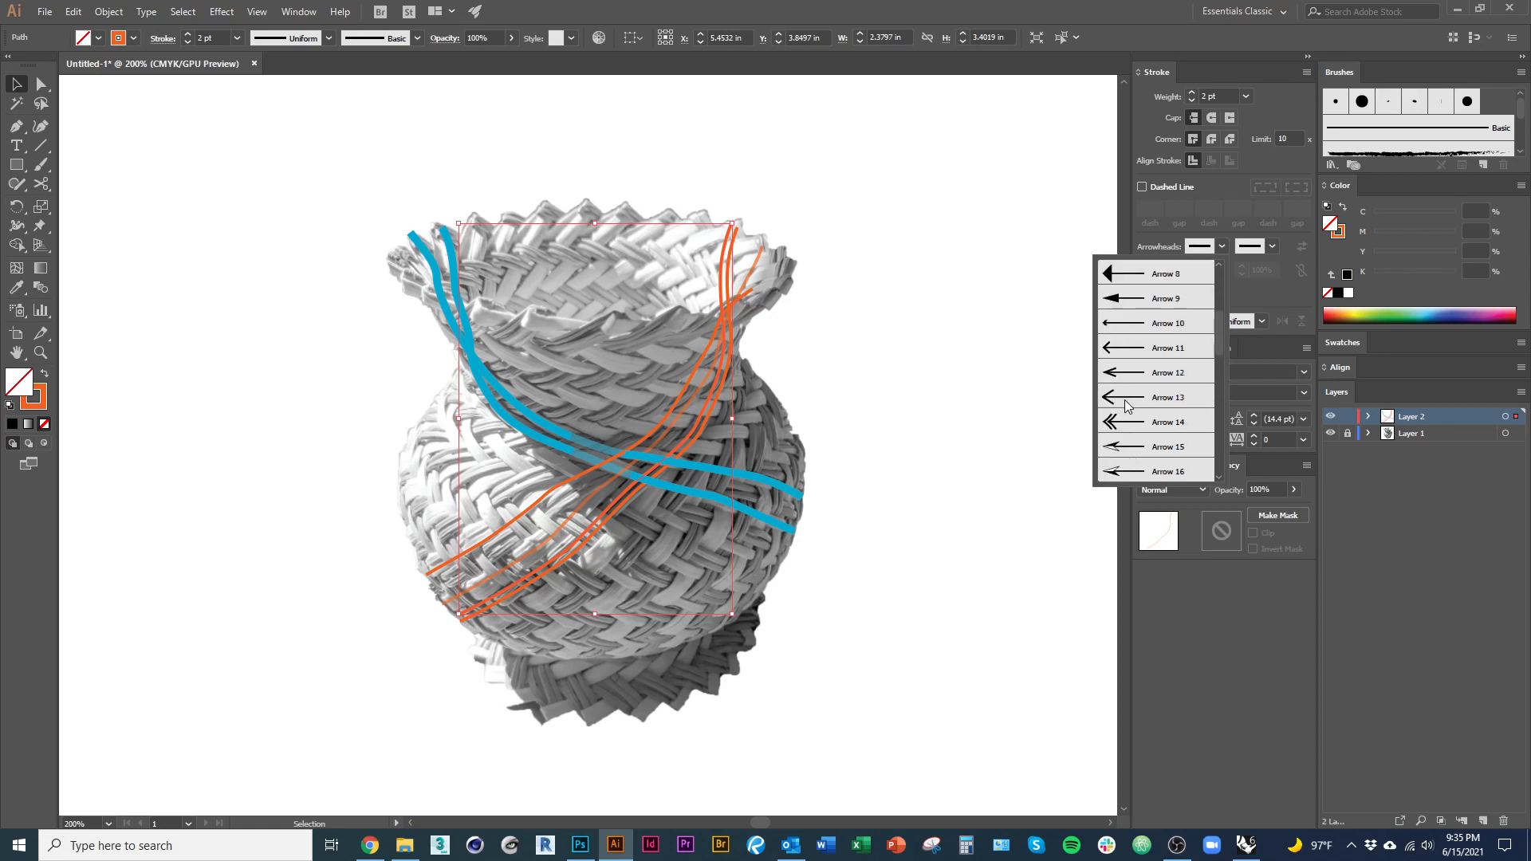
click(1128, 306)
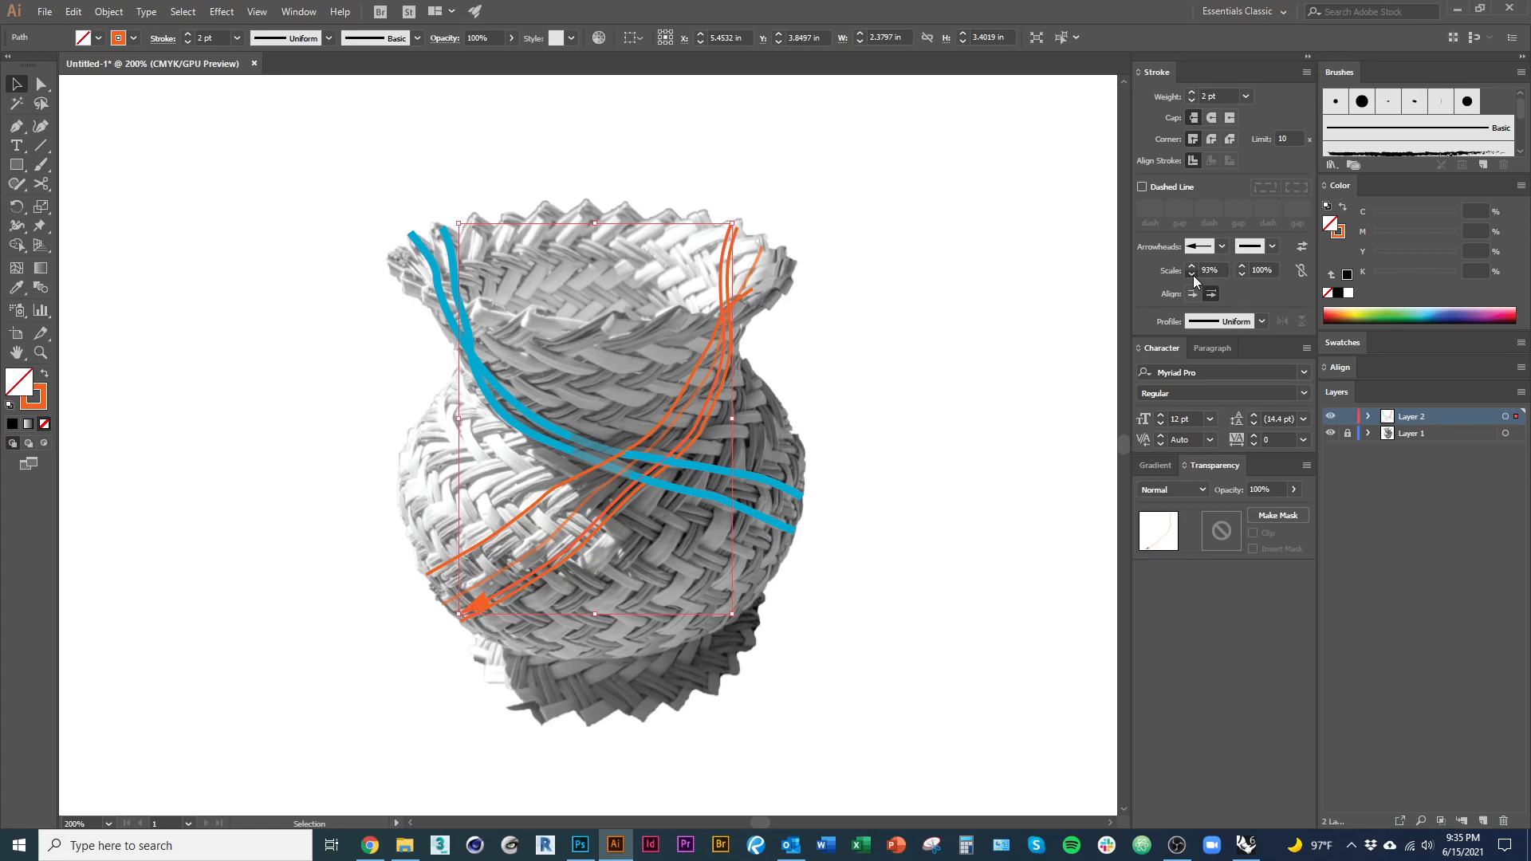
Step: Scale the orange curve's arrowhead to 60%, swap it to the end at the vase's rim, and deselect the curve
click(1193, 275)
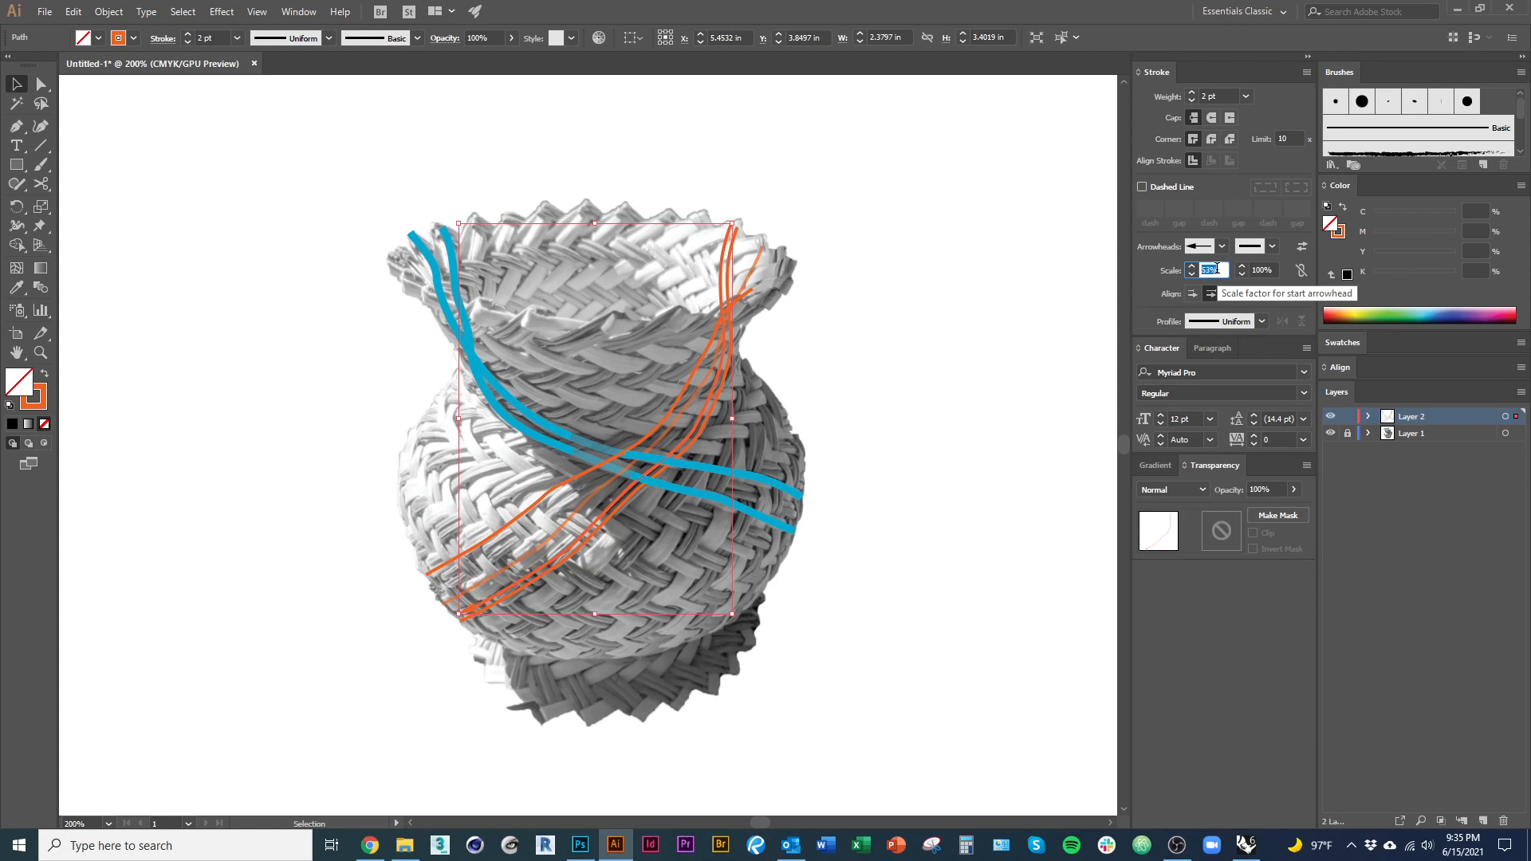
scroll(1217, 269, up, 1)
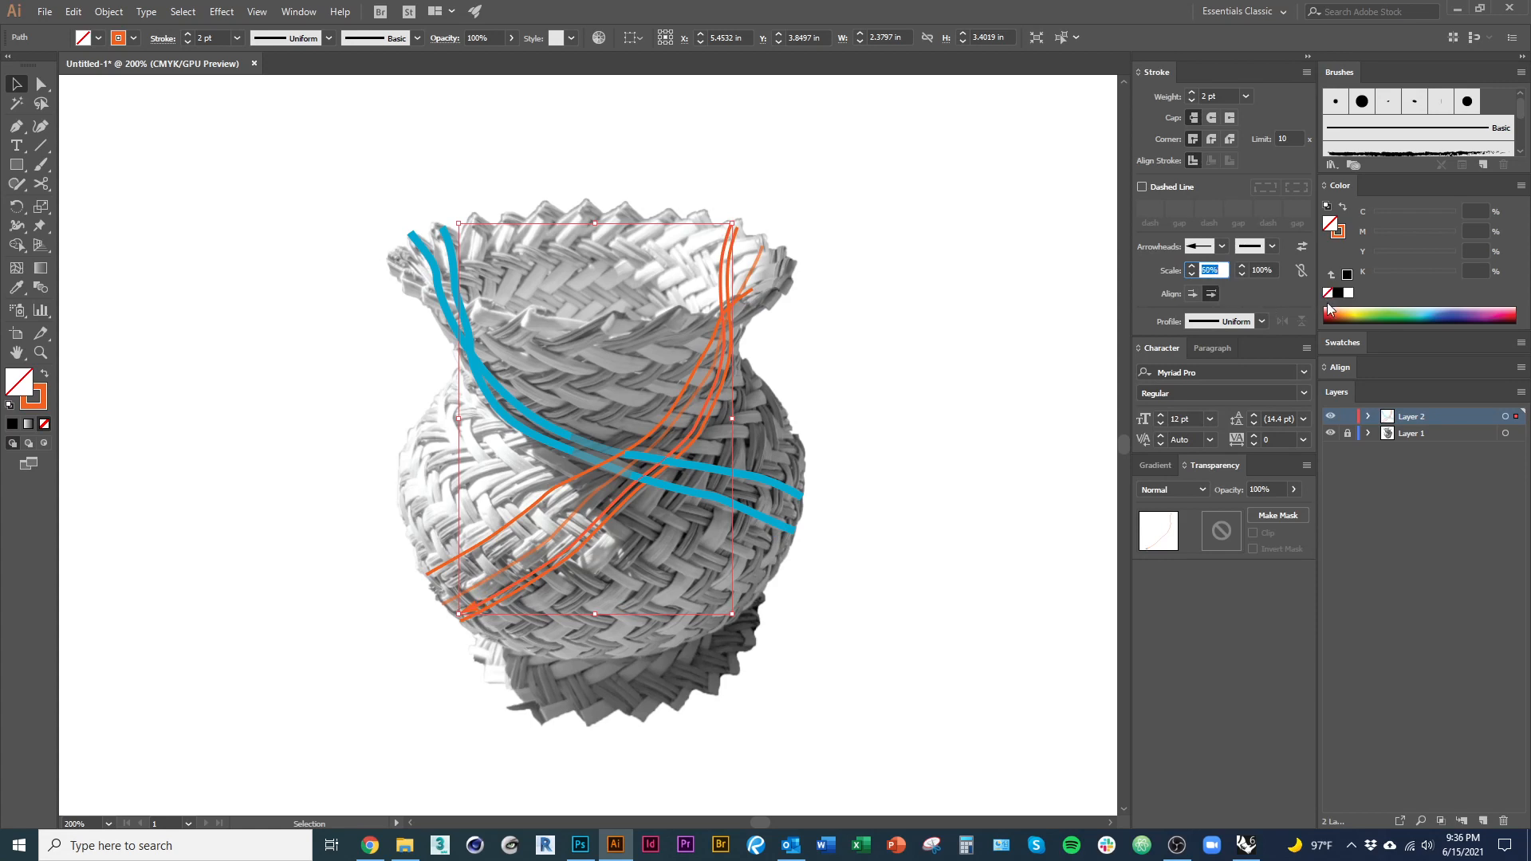
click(1300, 251)
click(1300, 251)
click(1300, 252)
click(1301, 252)
click(1301, 251)
click(885, 401)
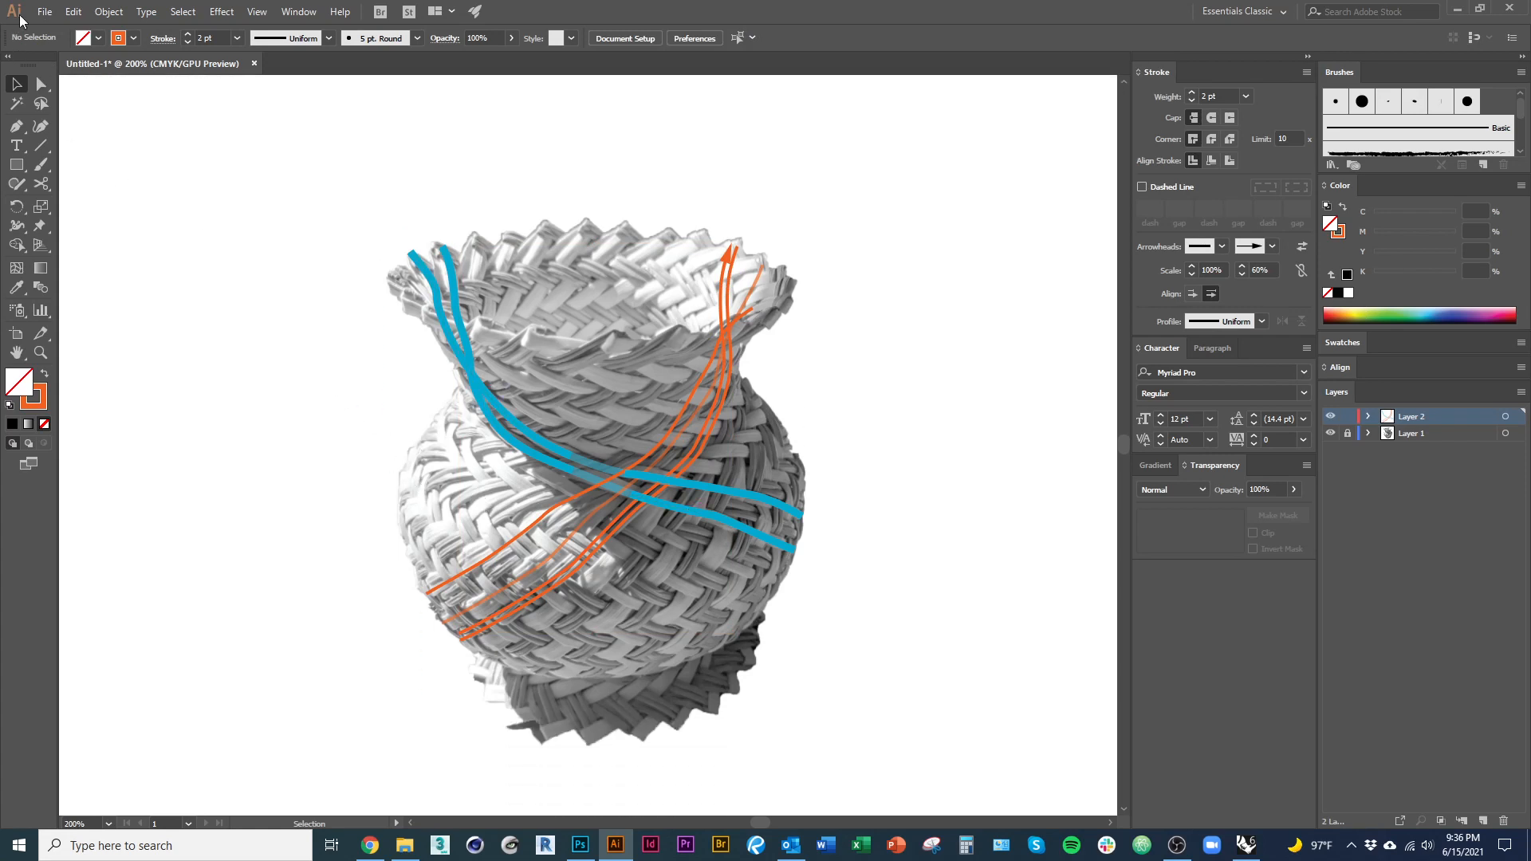
click(47, 12)
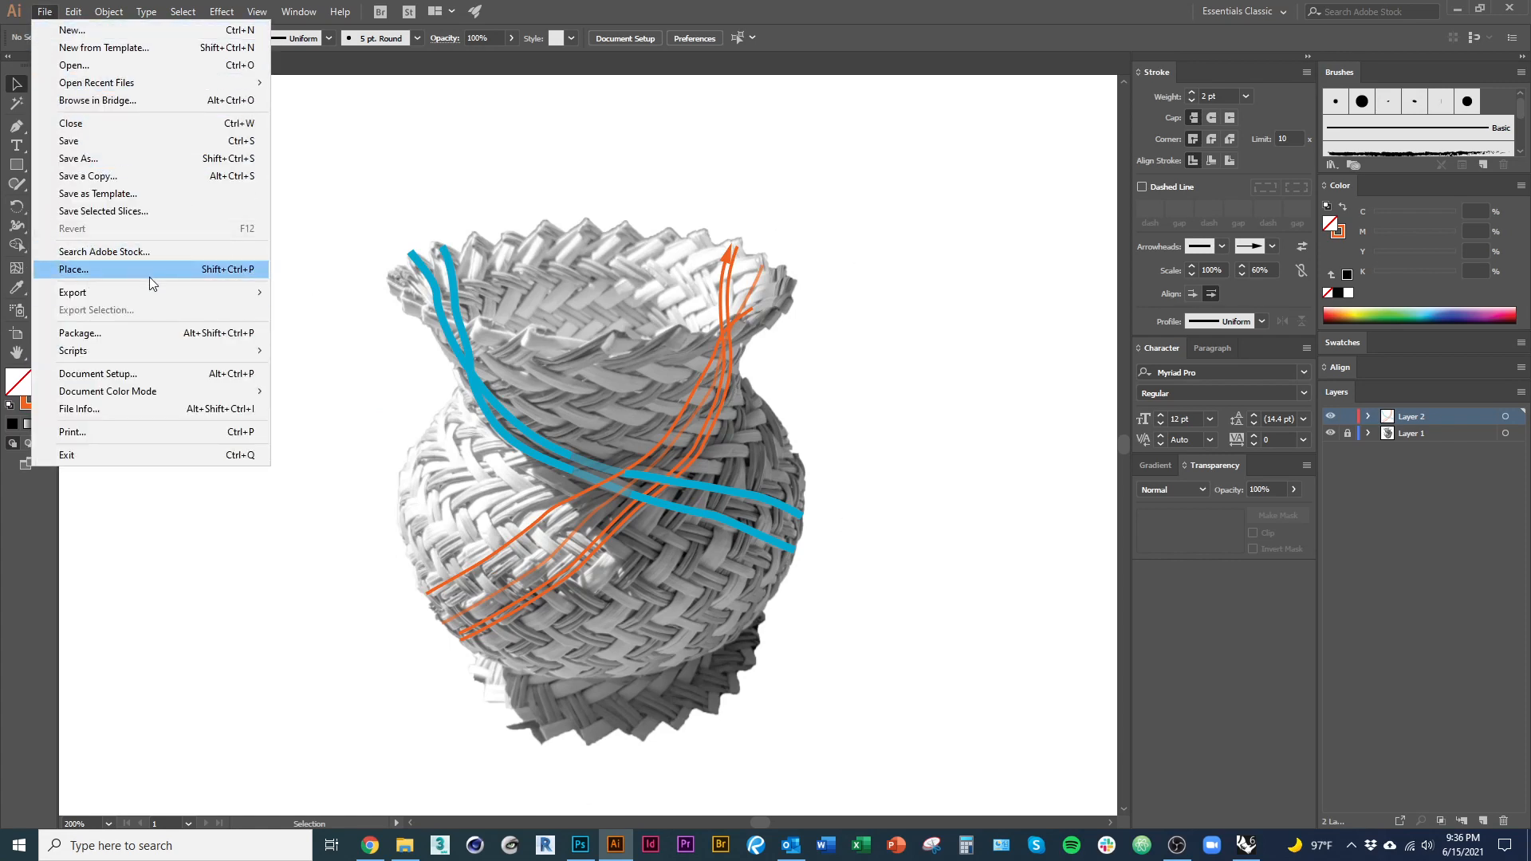
mouse_move(179, 298)
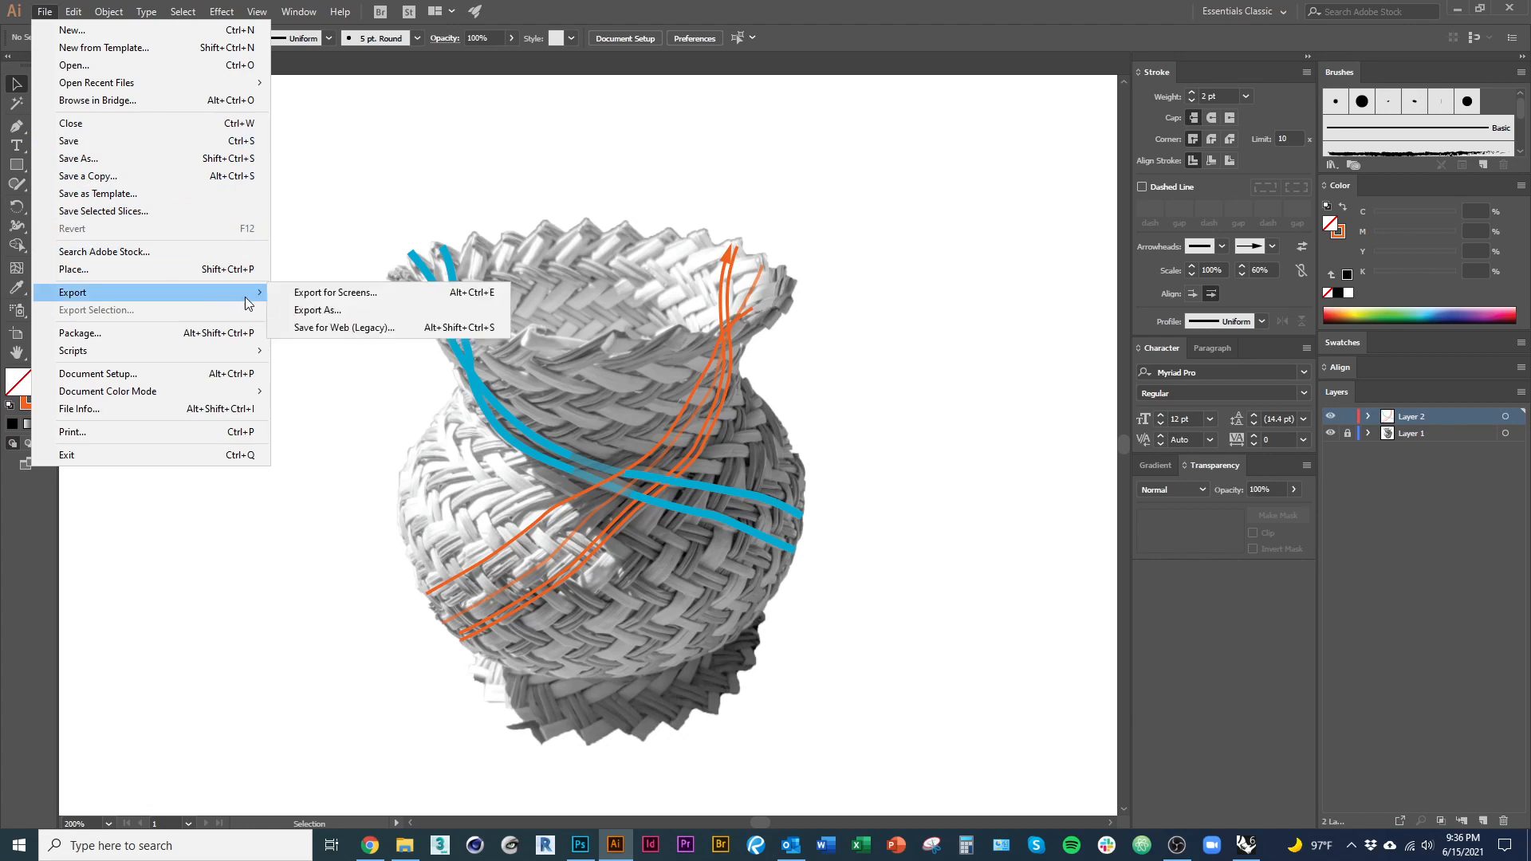
click(349, 298)
drag(515, 16, 684, 165)
click(361, 201)
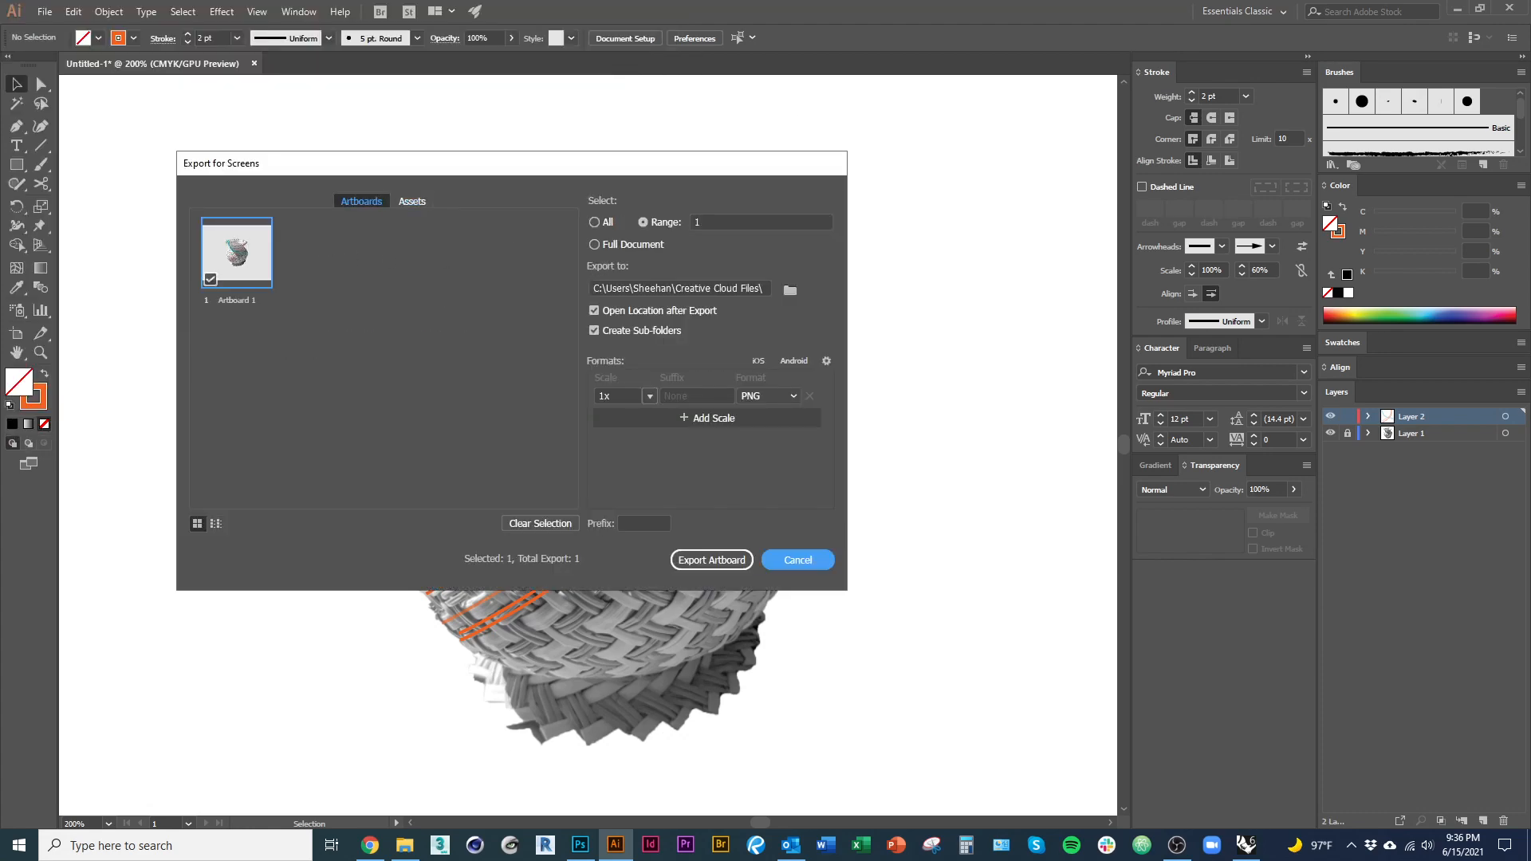
key(Escape)
Step: Start an Export As of the drawing and set the destination to the 0618_Tutorial_Illustrator folder in Lectures + Tutorials
click(45, 12)
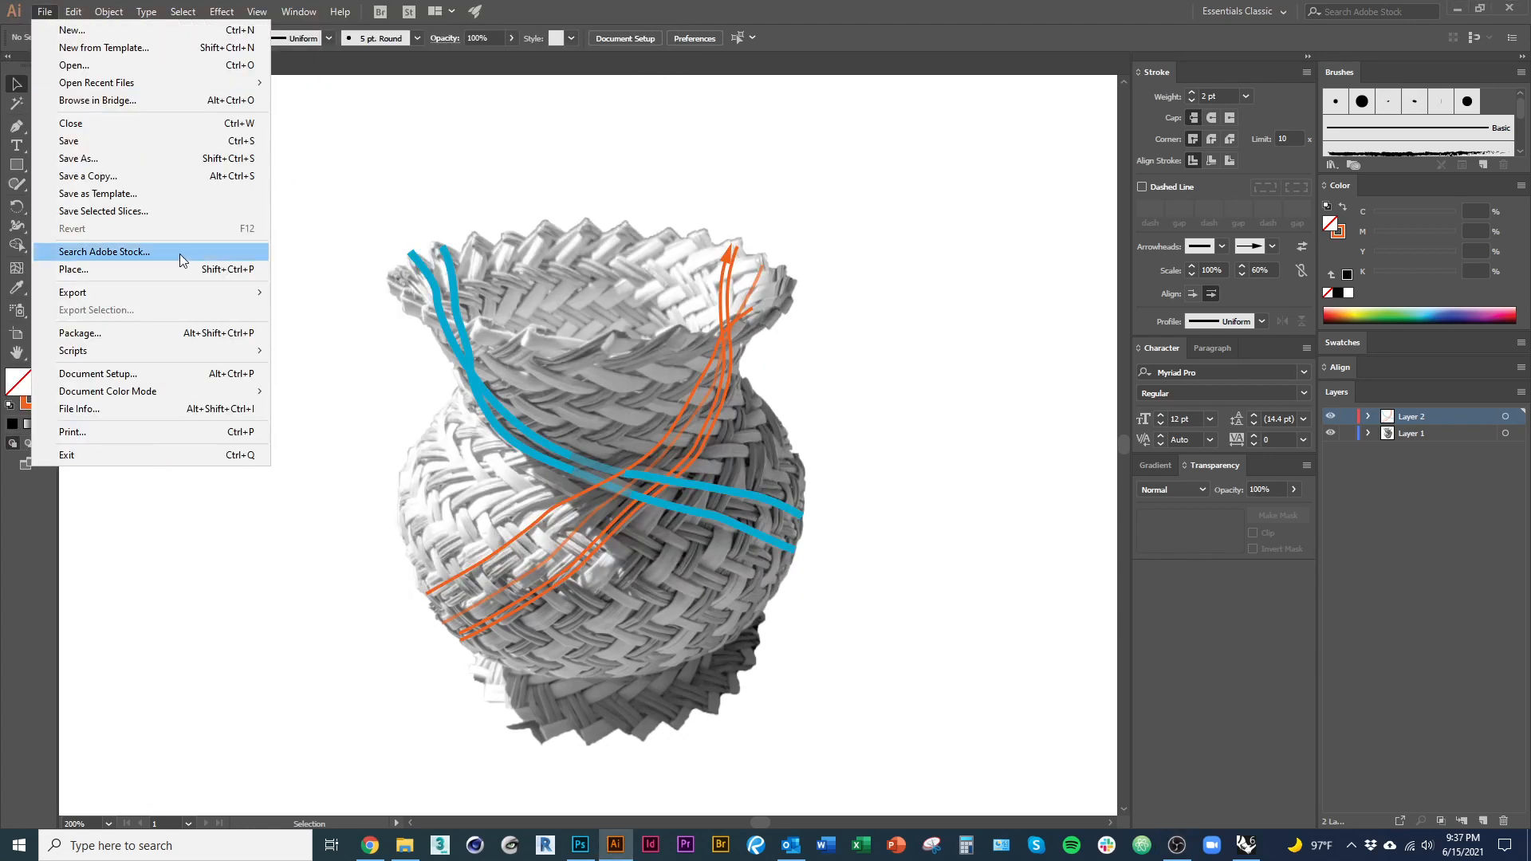
mouse_move(239, 293)
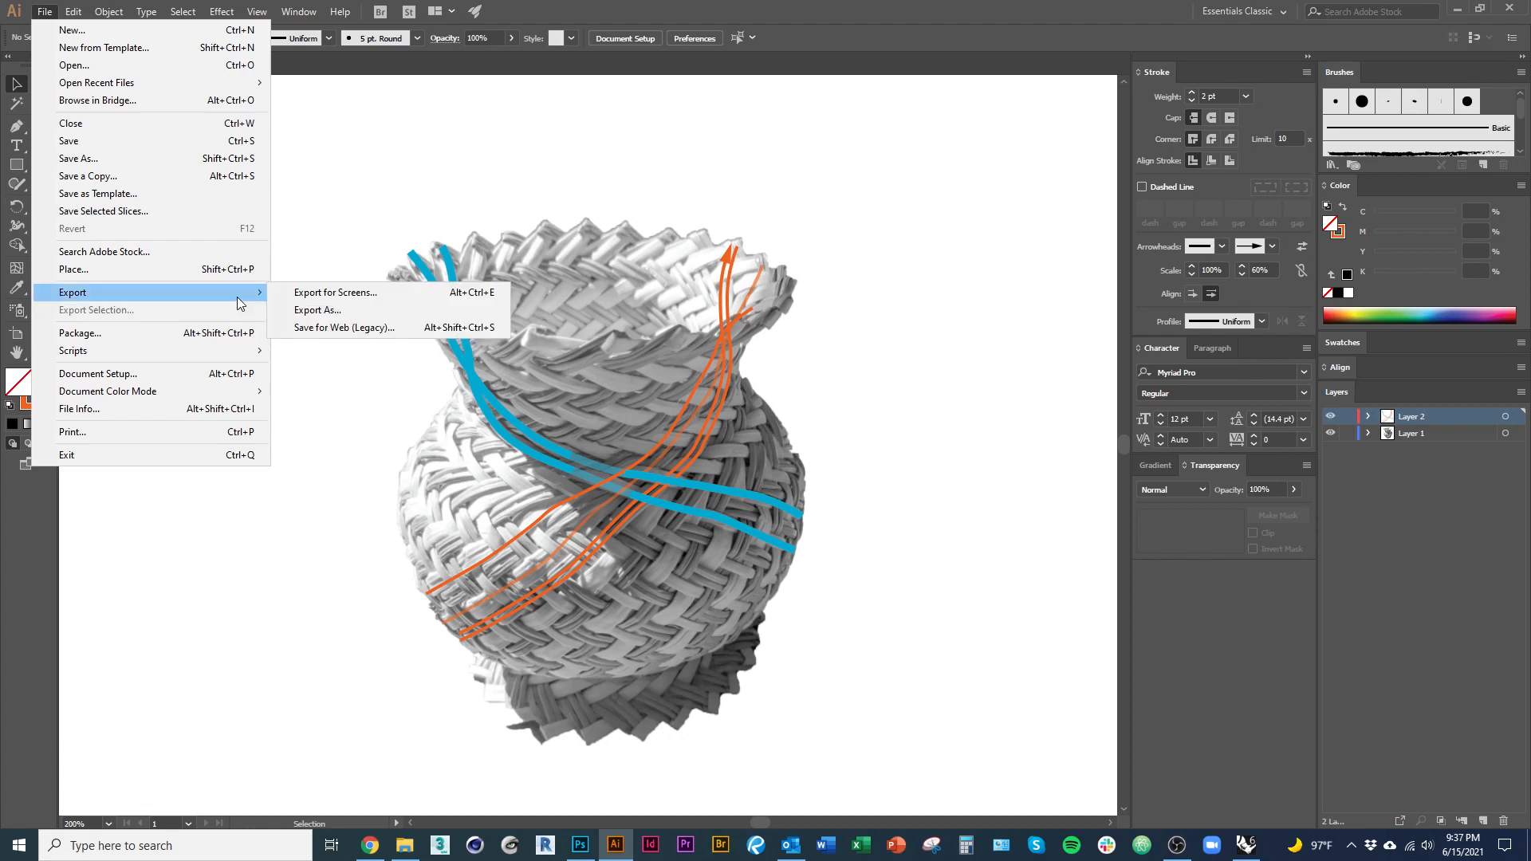
click(355, 311)
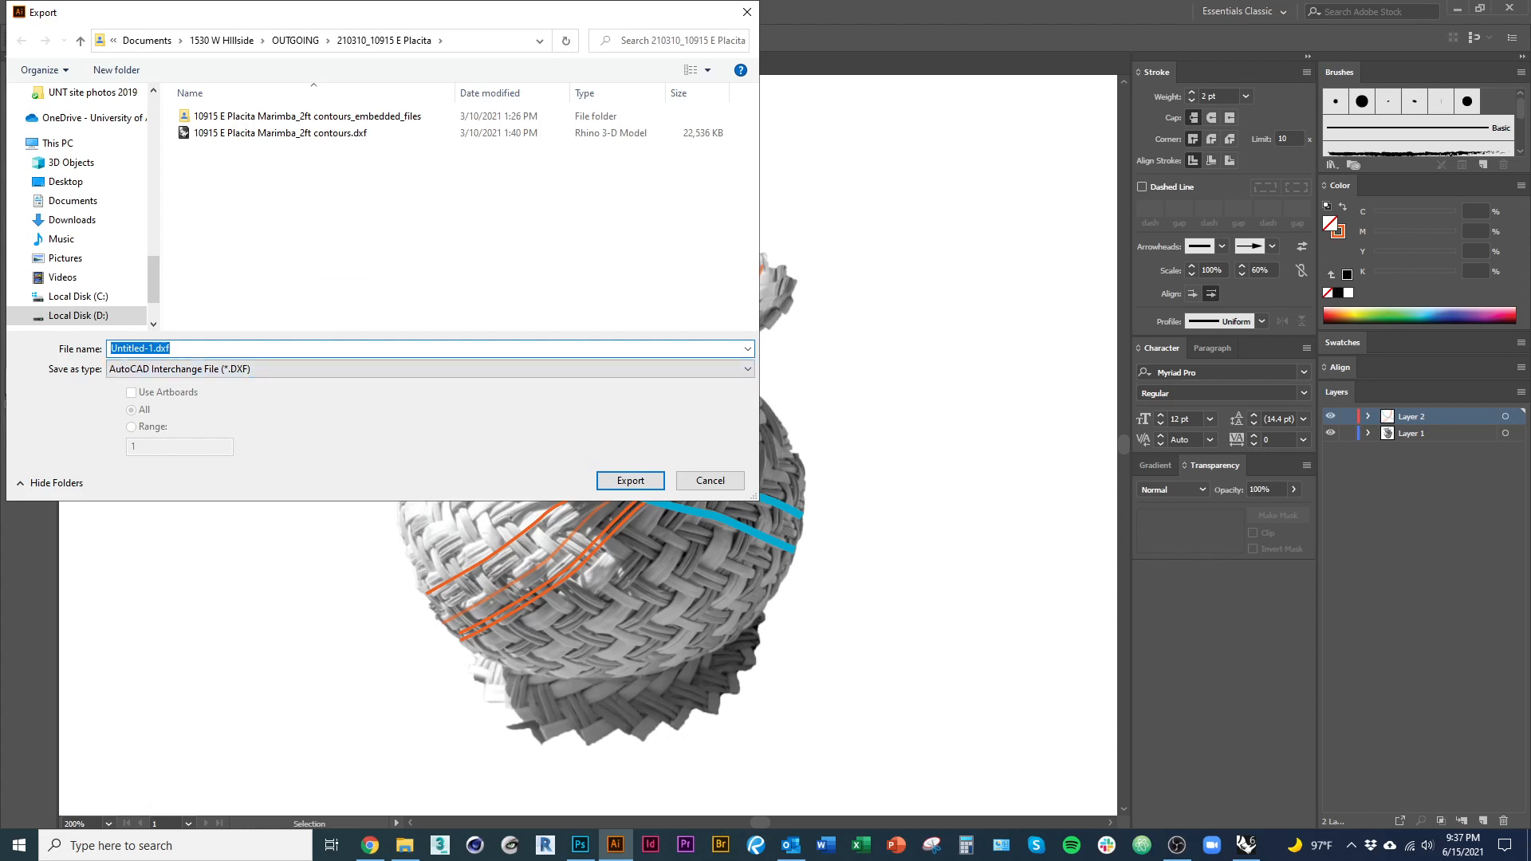
click(405, 845)
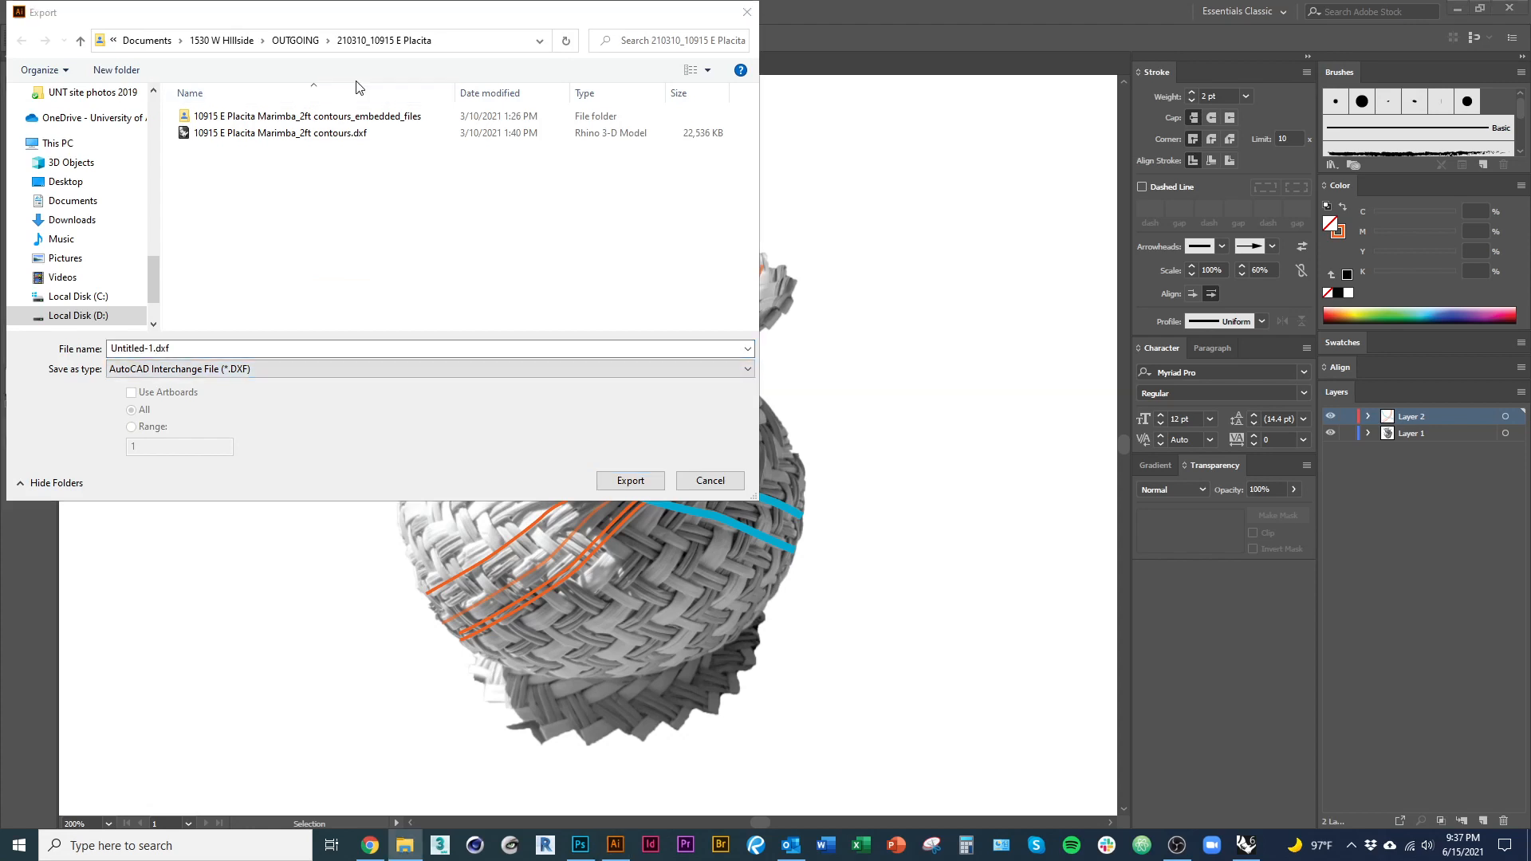
click(466, 40)
text(:\Google Drive\ARC 510A_su2020_Summer Immersion\Lectures + Tutorials\0618_Tutorial_Illustrator)
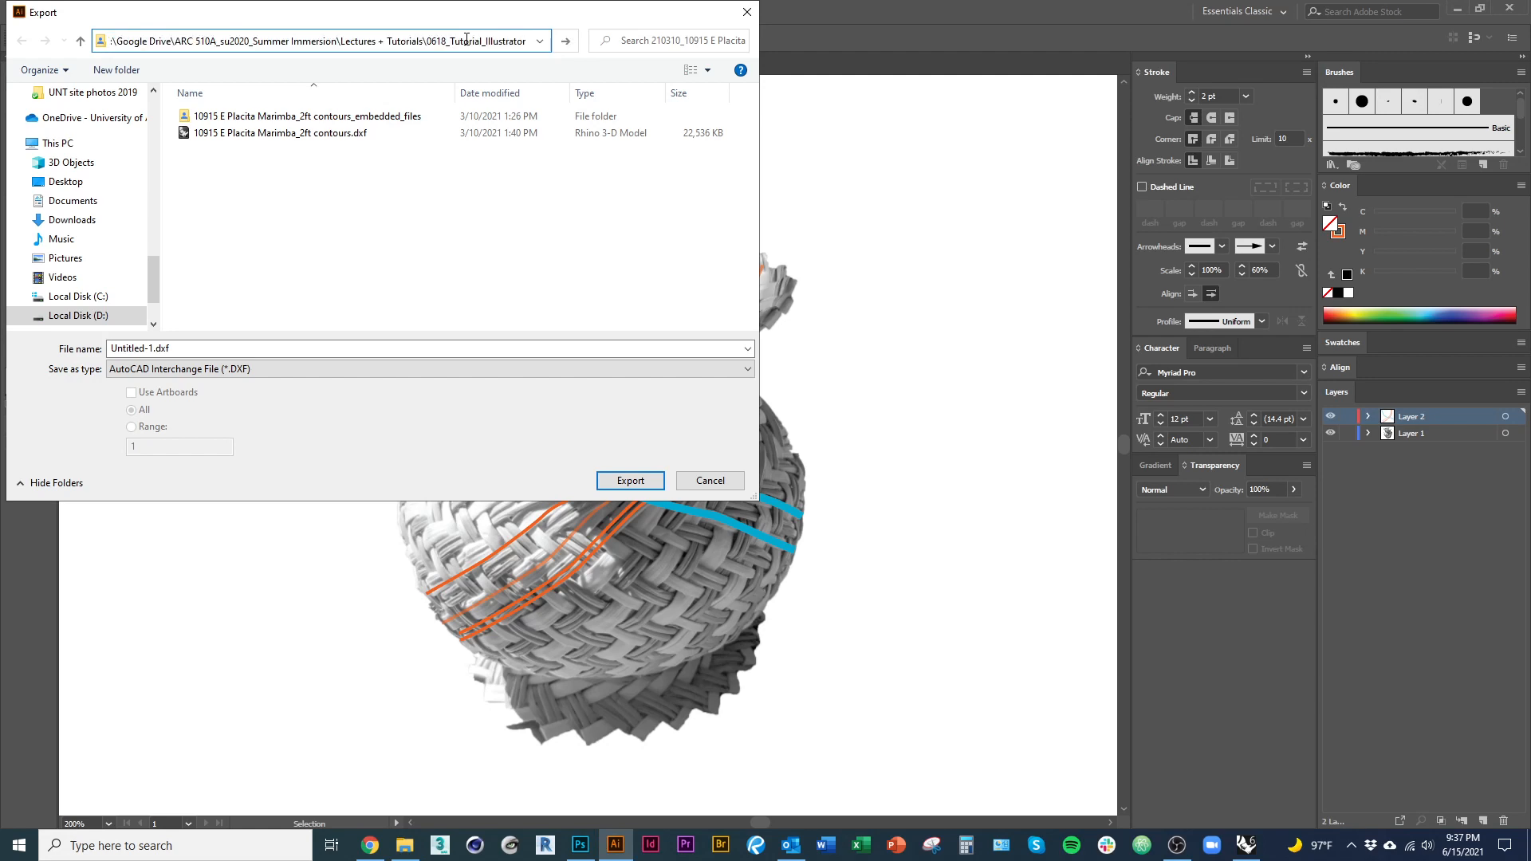
key(Return)
Step: Export the drawing as a JPEG named Diagram with CMYK color, maximum quality 10 and 300 ppi, and close the opened image
click(229, 368)
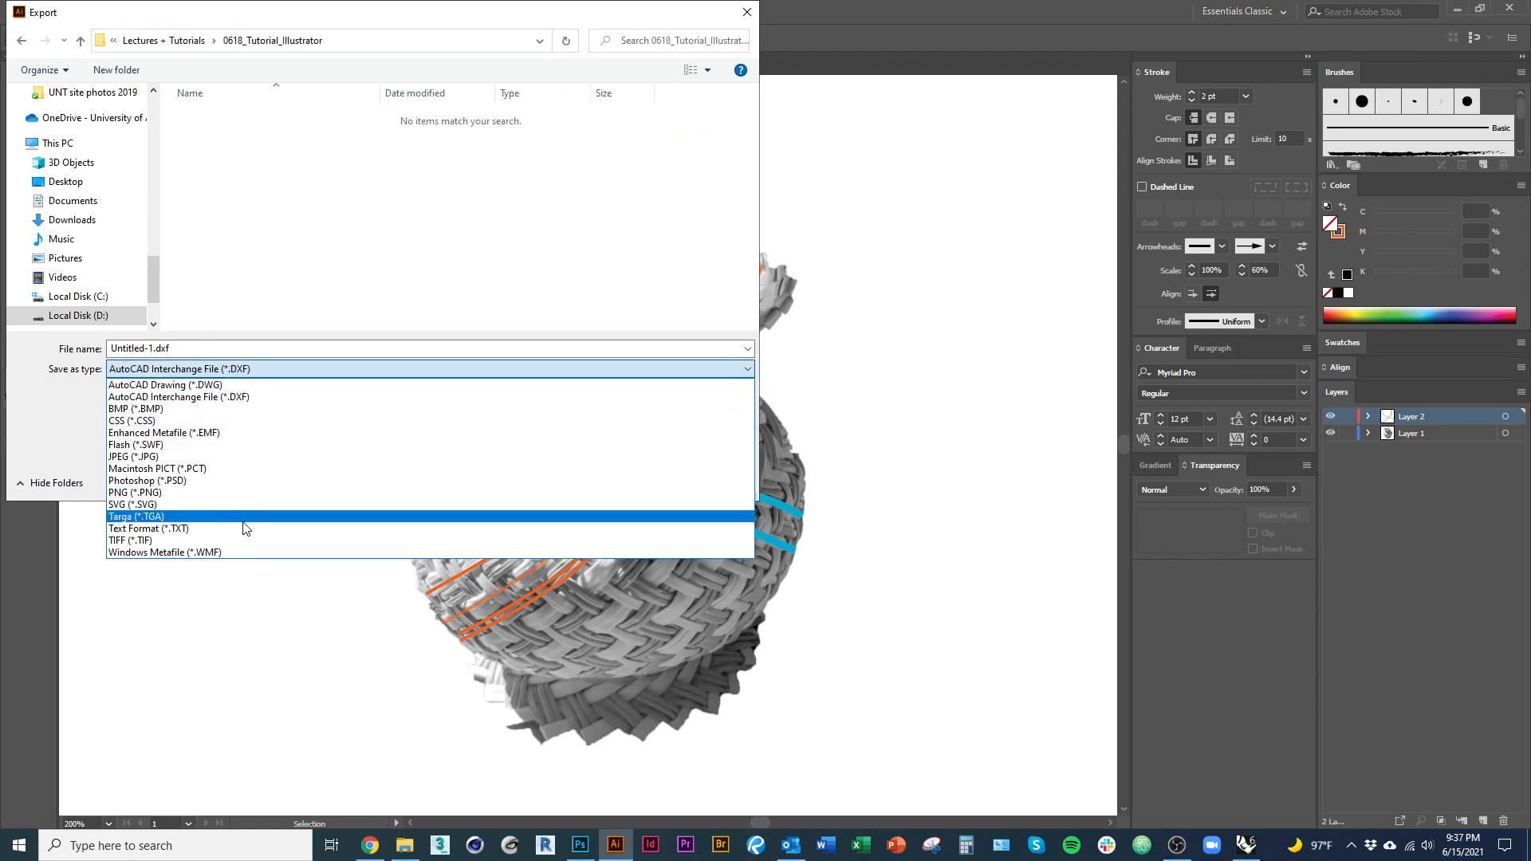
click(154, 457)
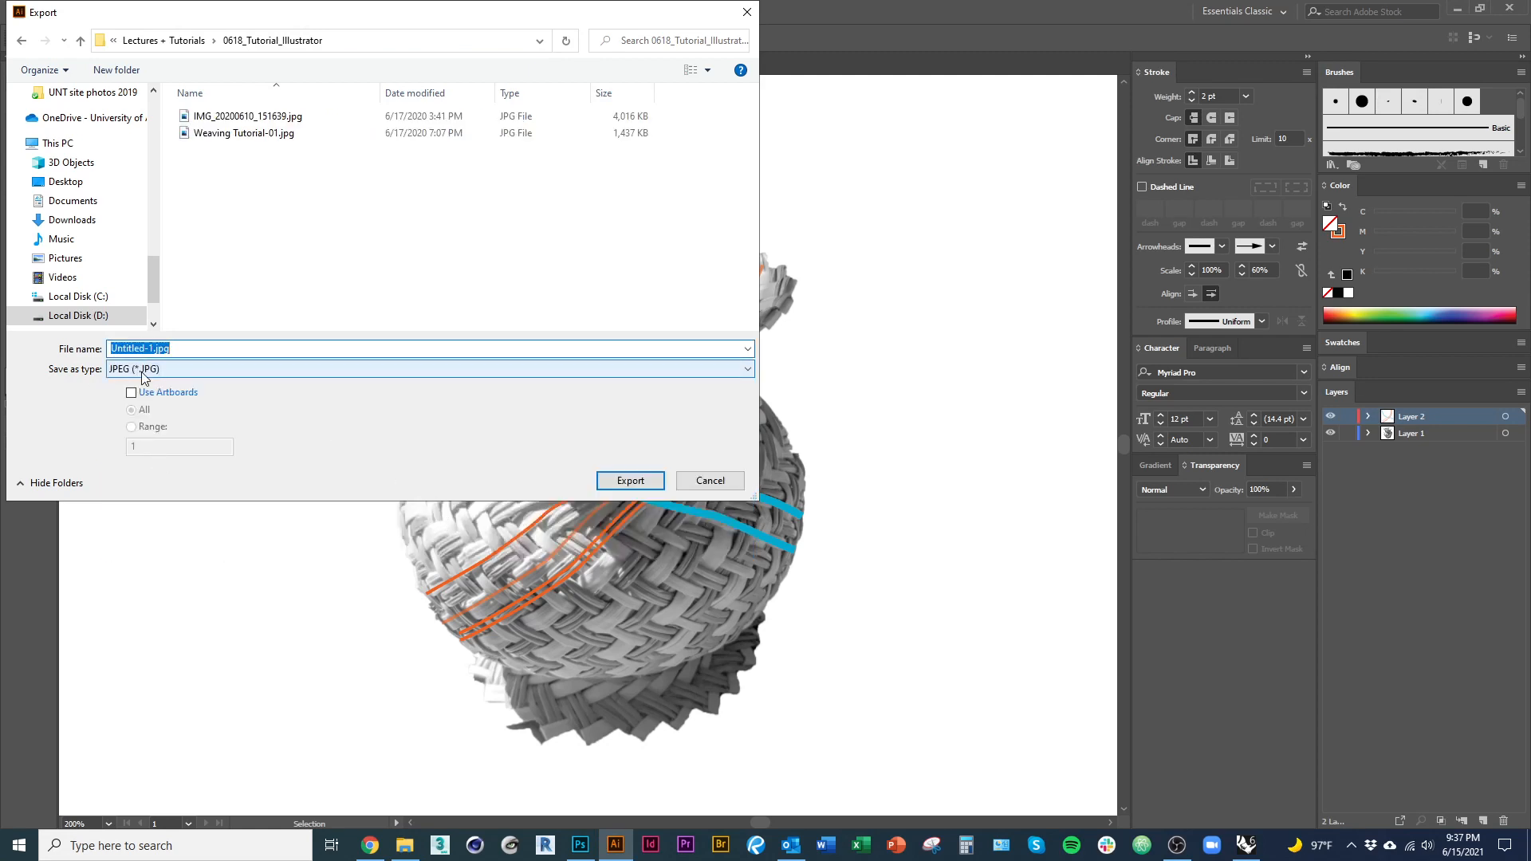
text(Diagram)
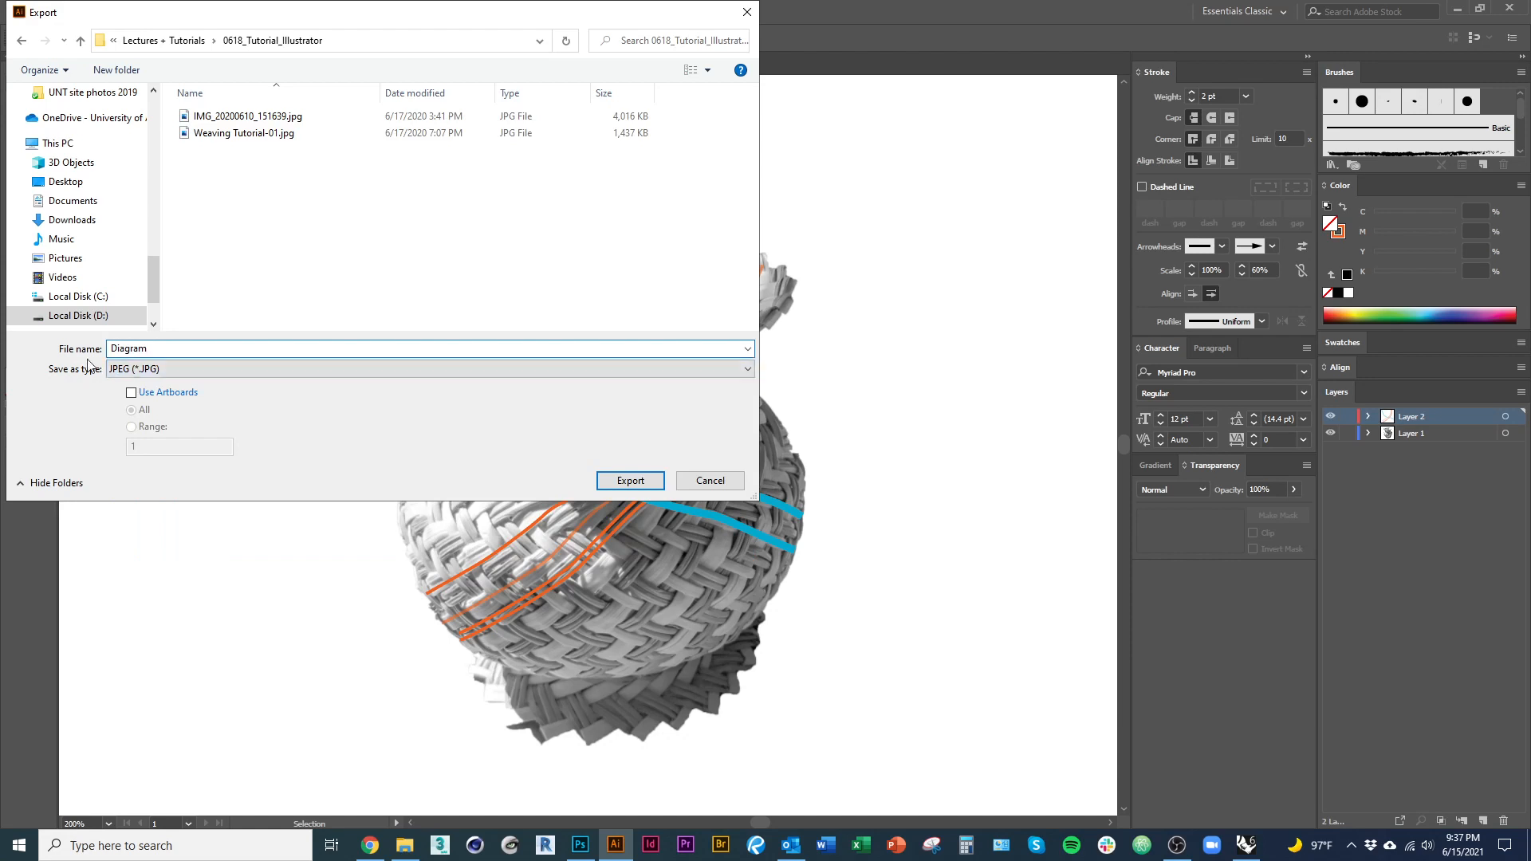
click(634, 482)
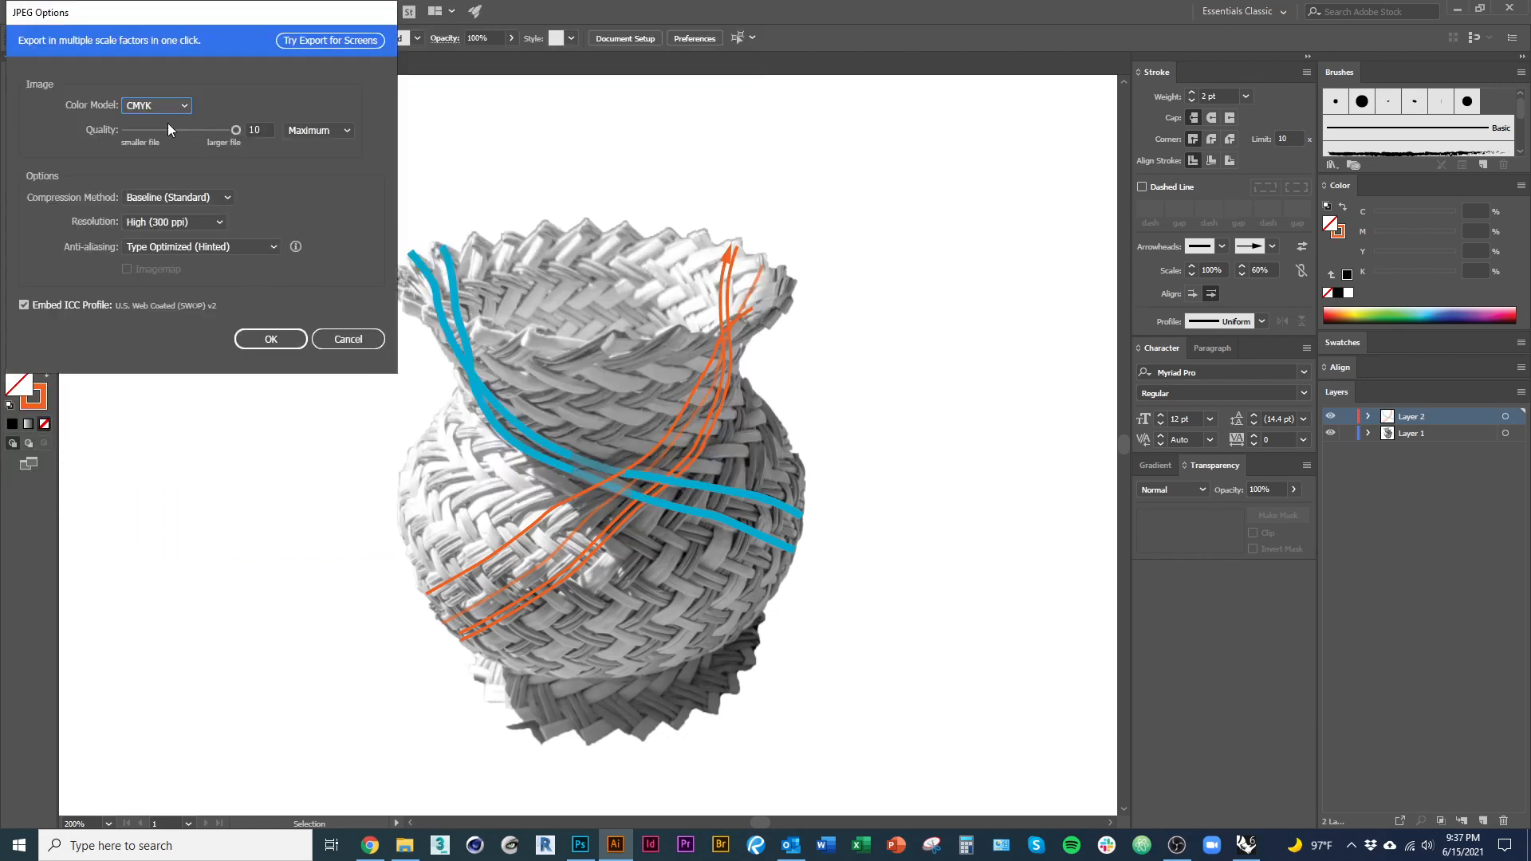
click(271, 342)
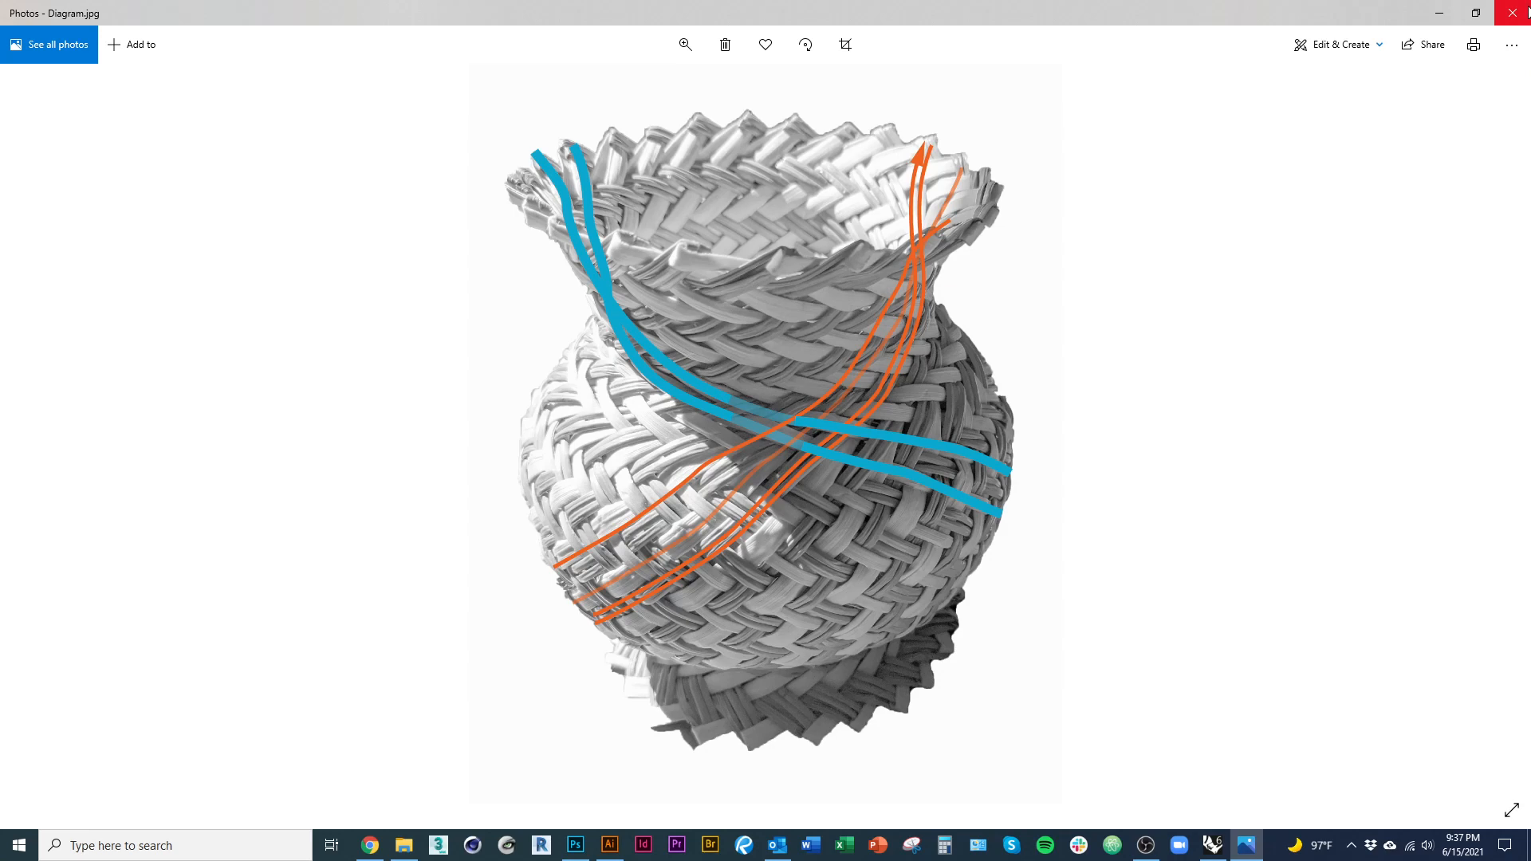
click(1512, 13)
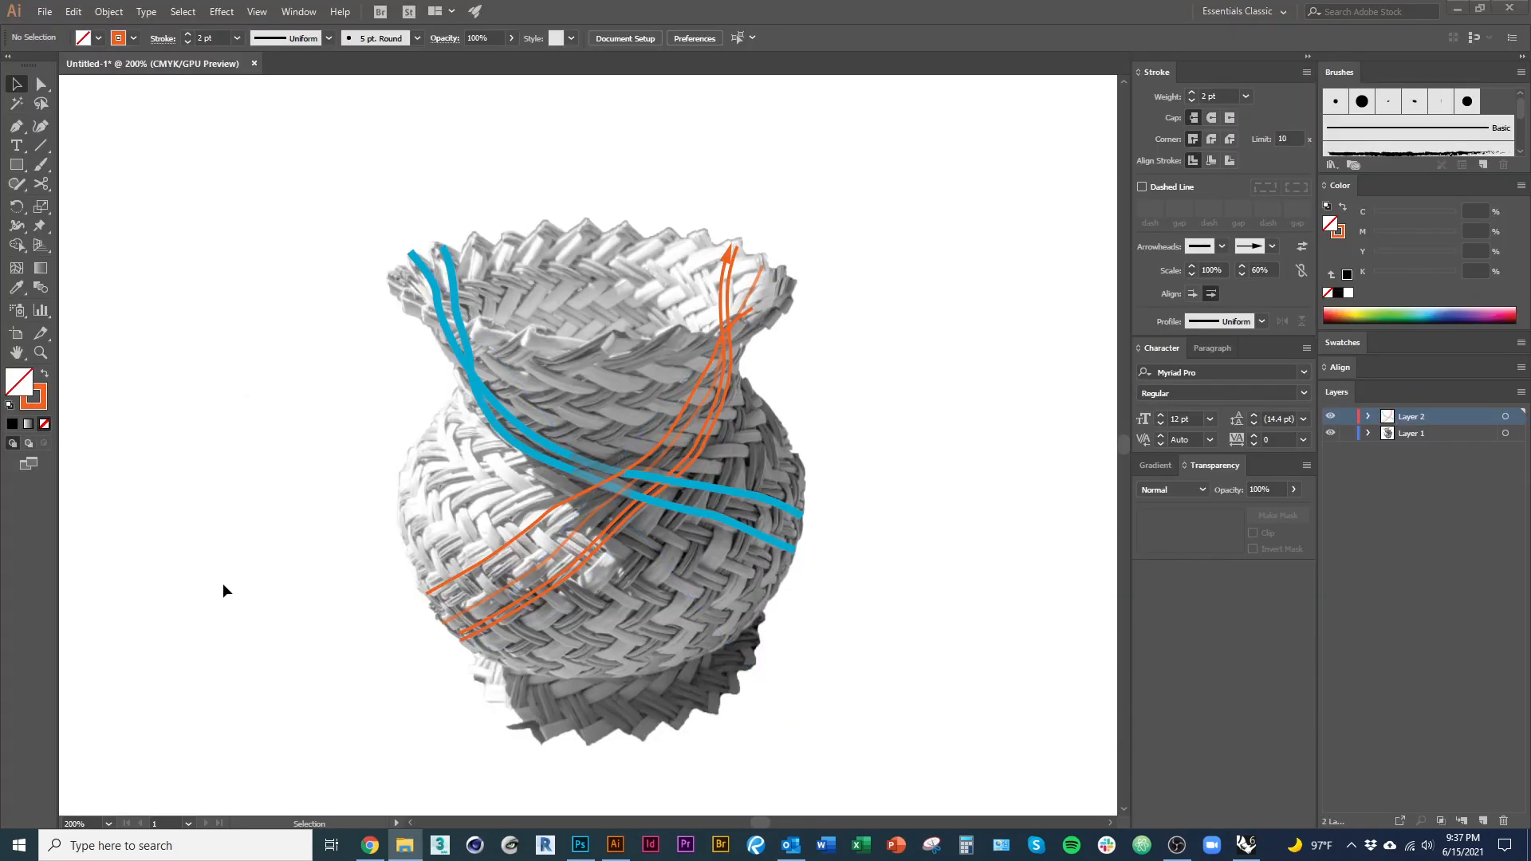
scroll(275, 491, down, 5)
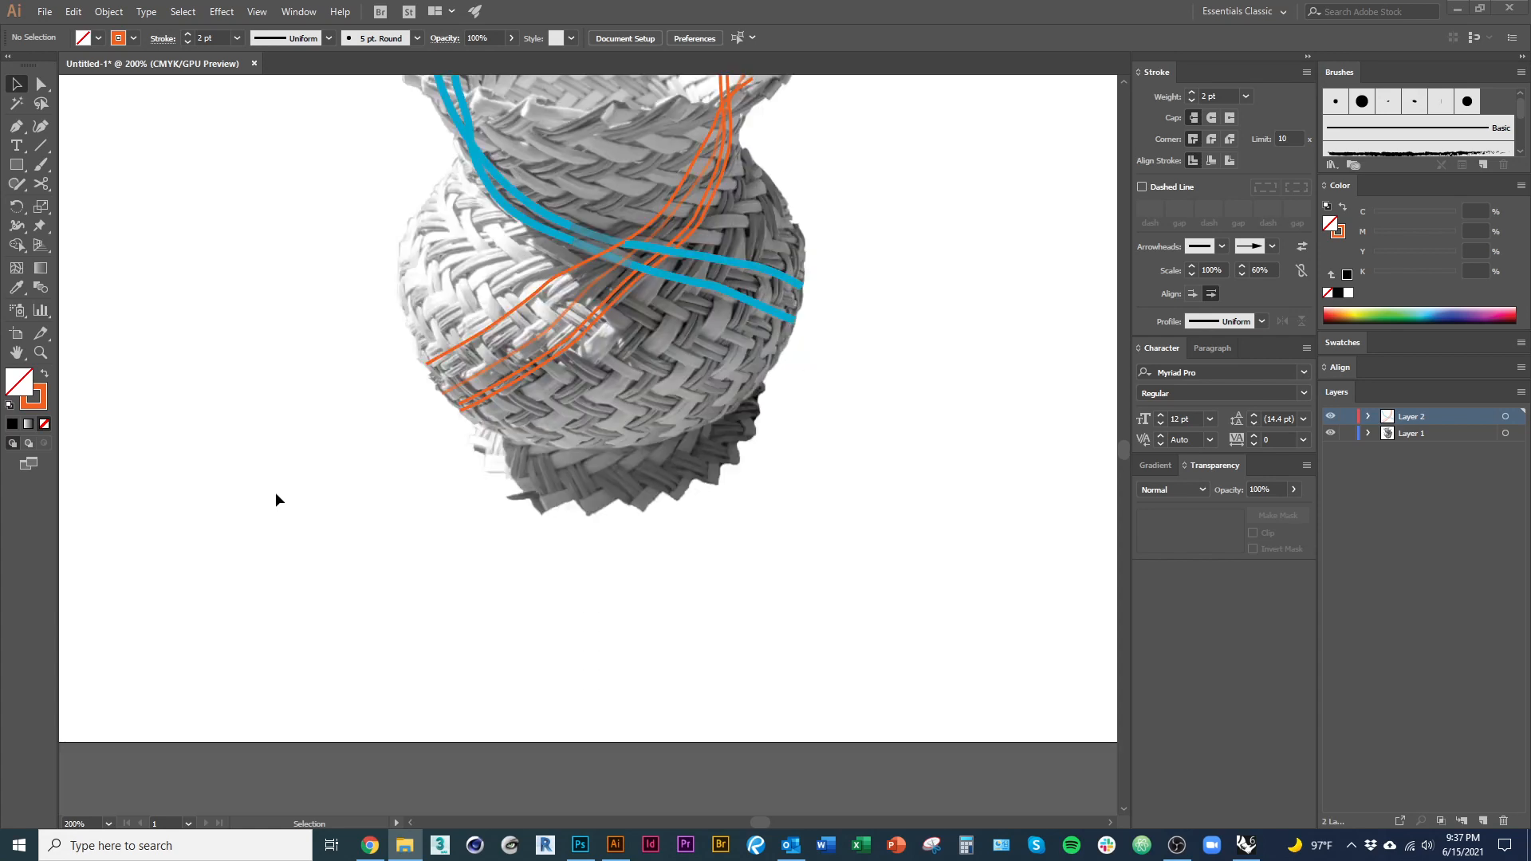